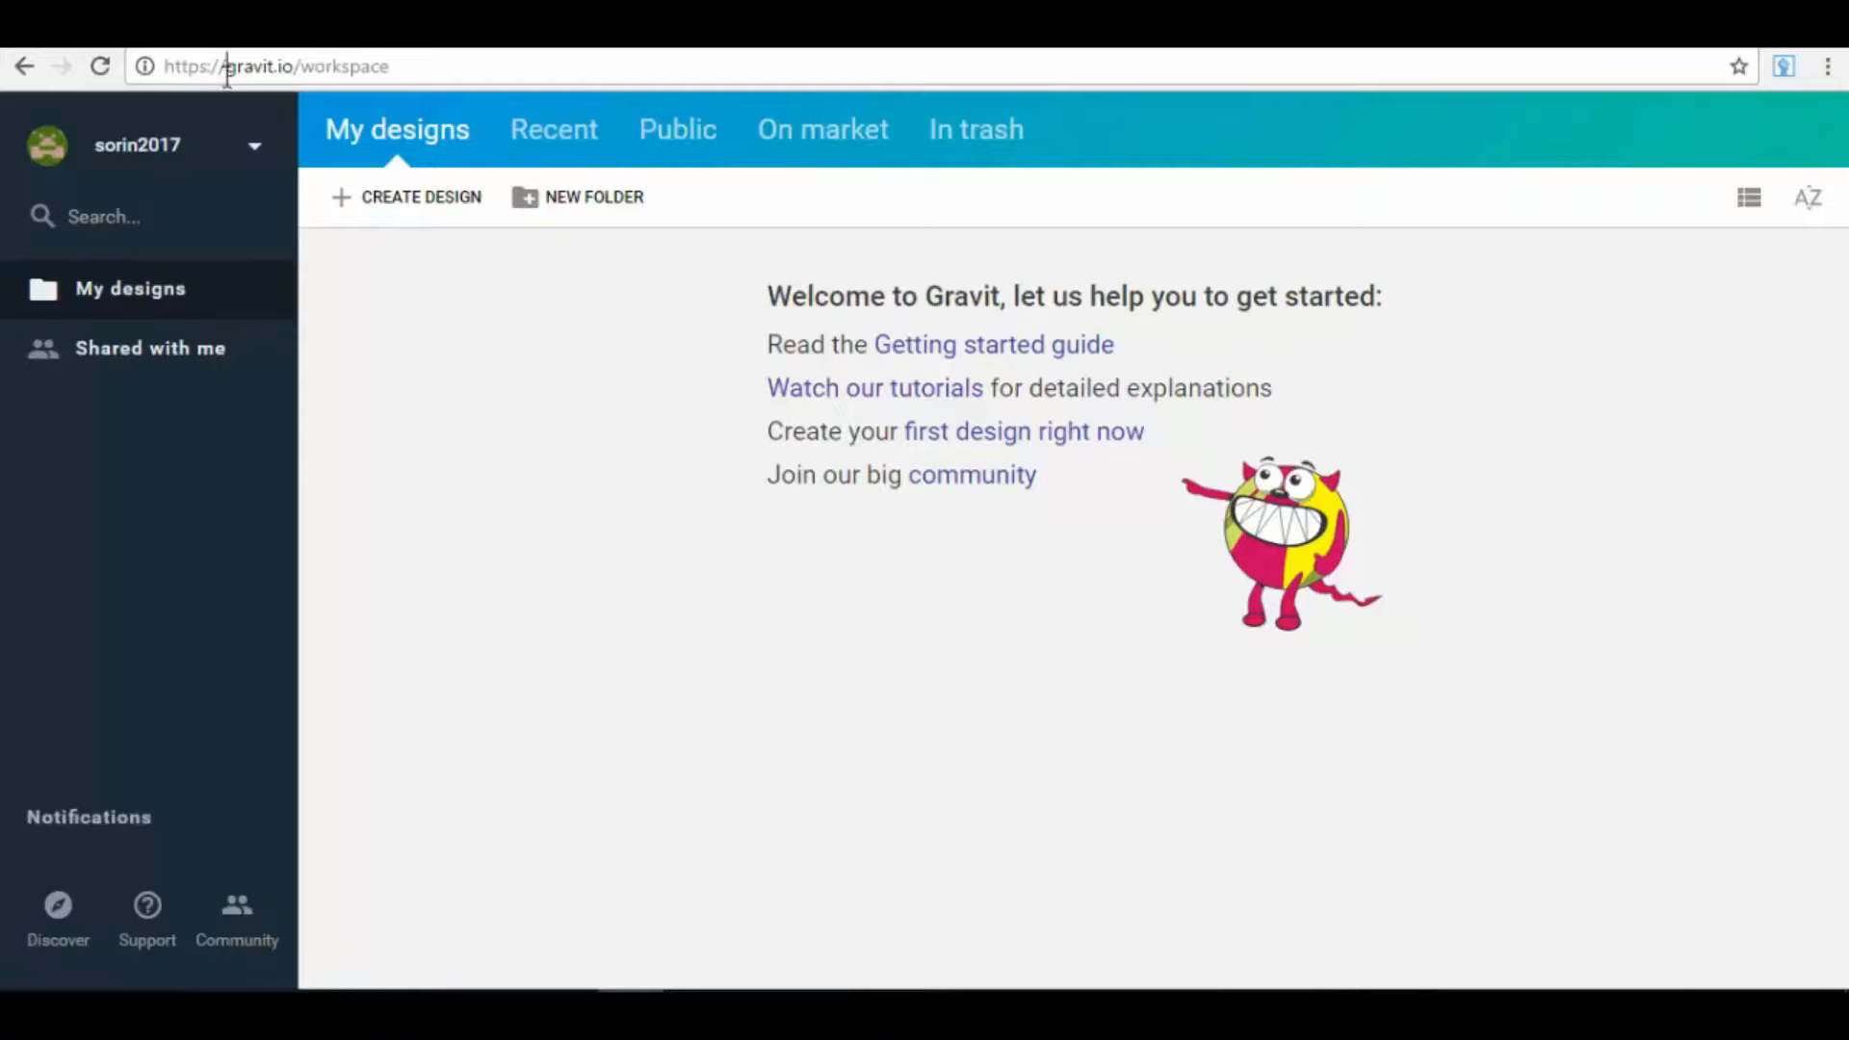
Step: Look through the workspace's Recent, Public, On market and In trash sections, and return to My designs
left_click_drag(225, 68, 294, 68)
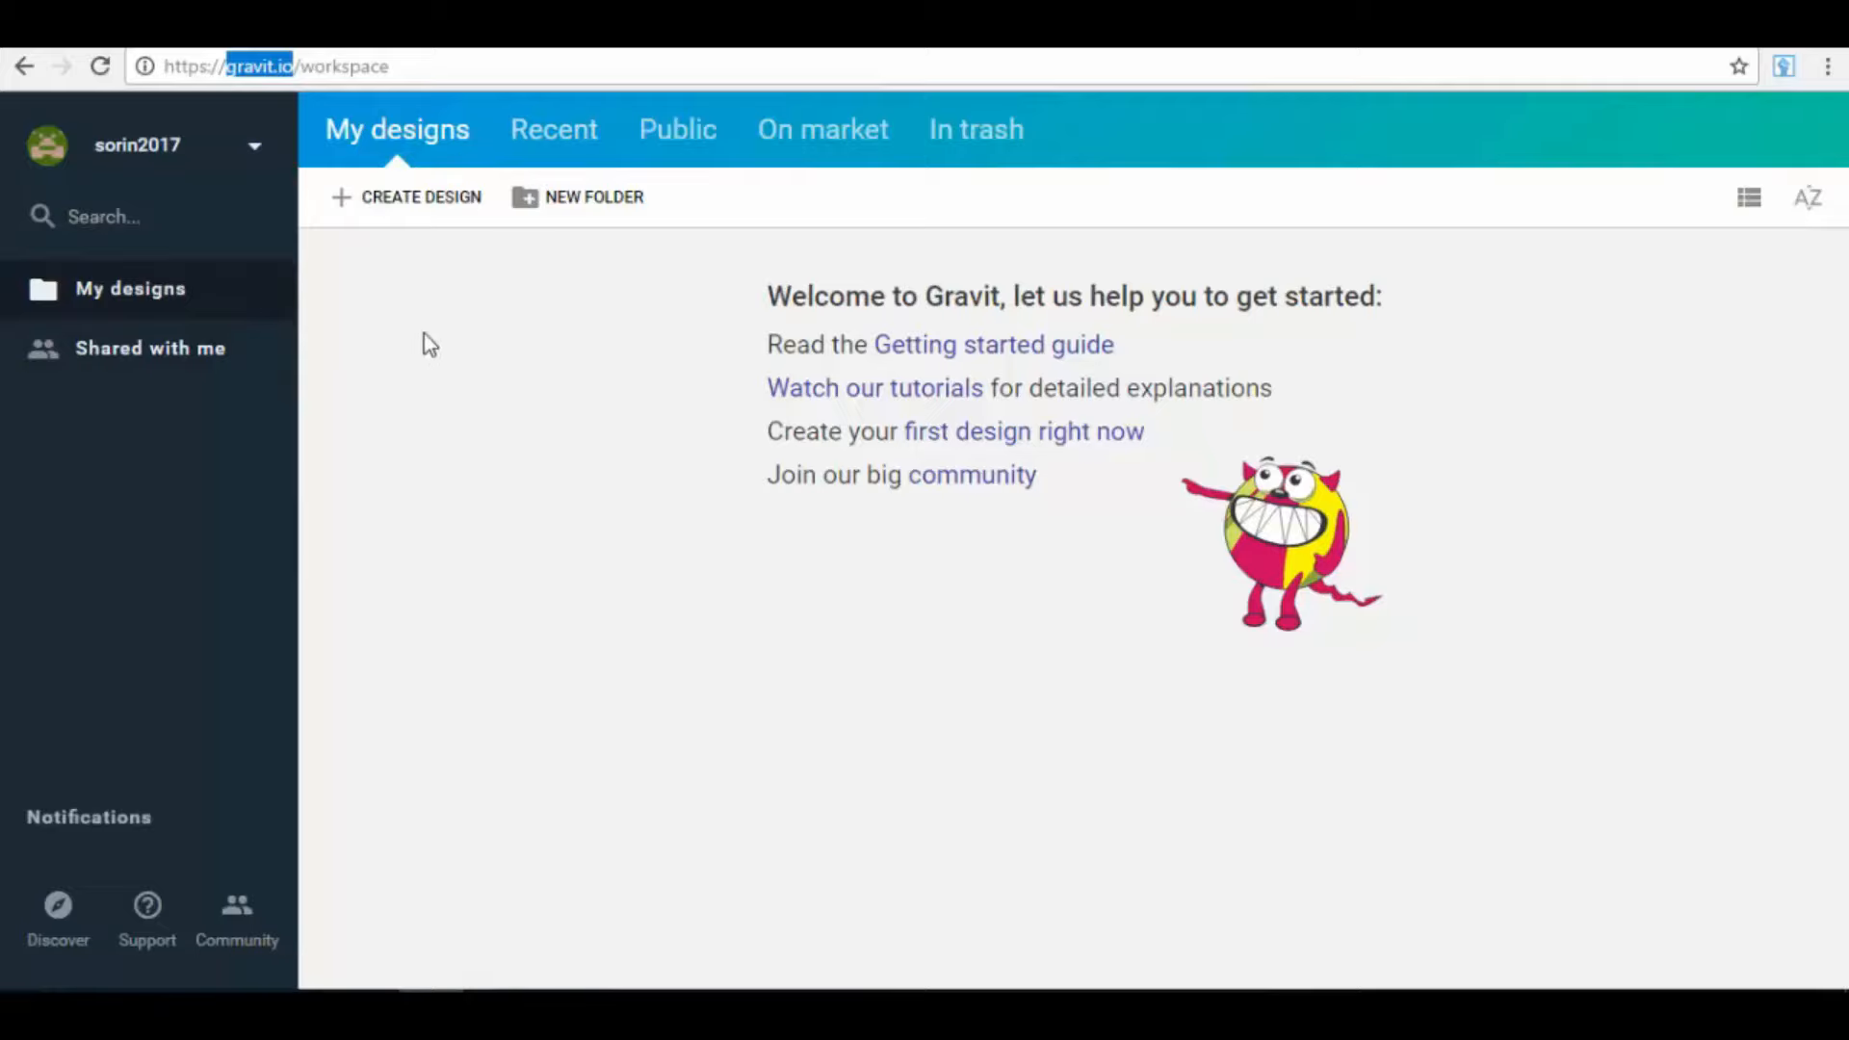
left_click(561, 150)
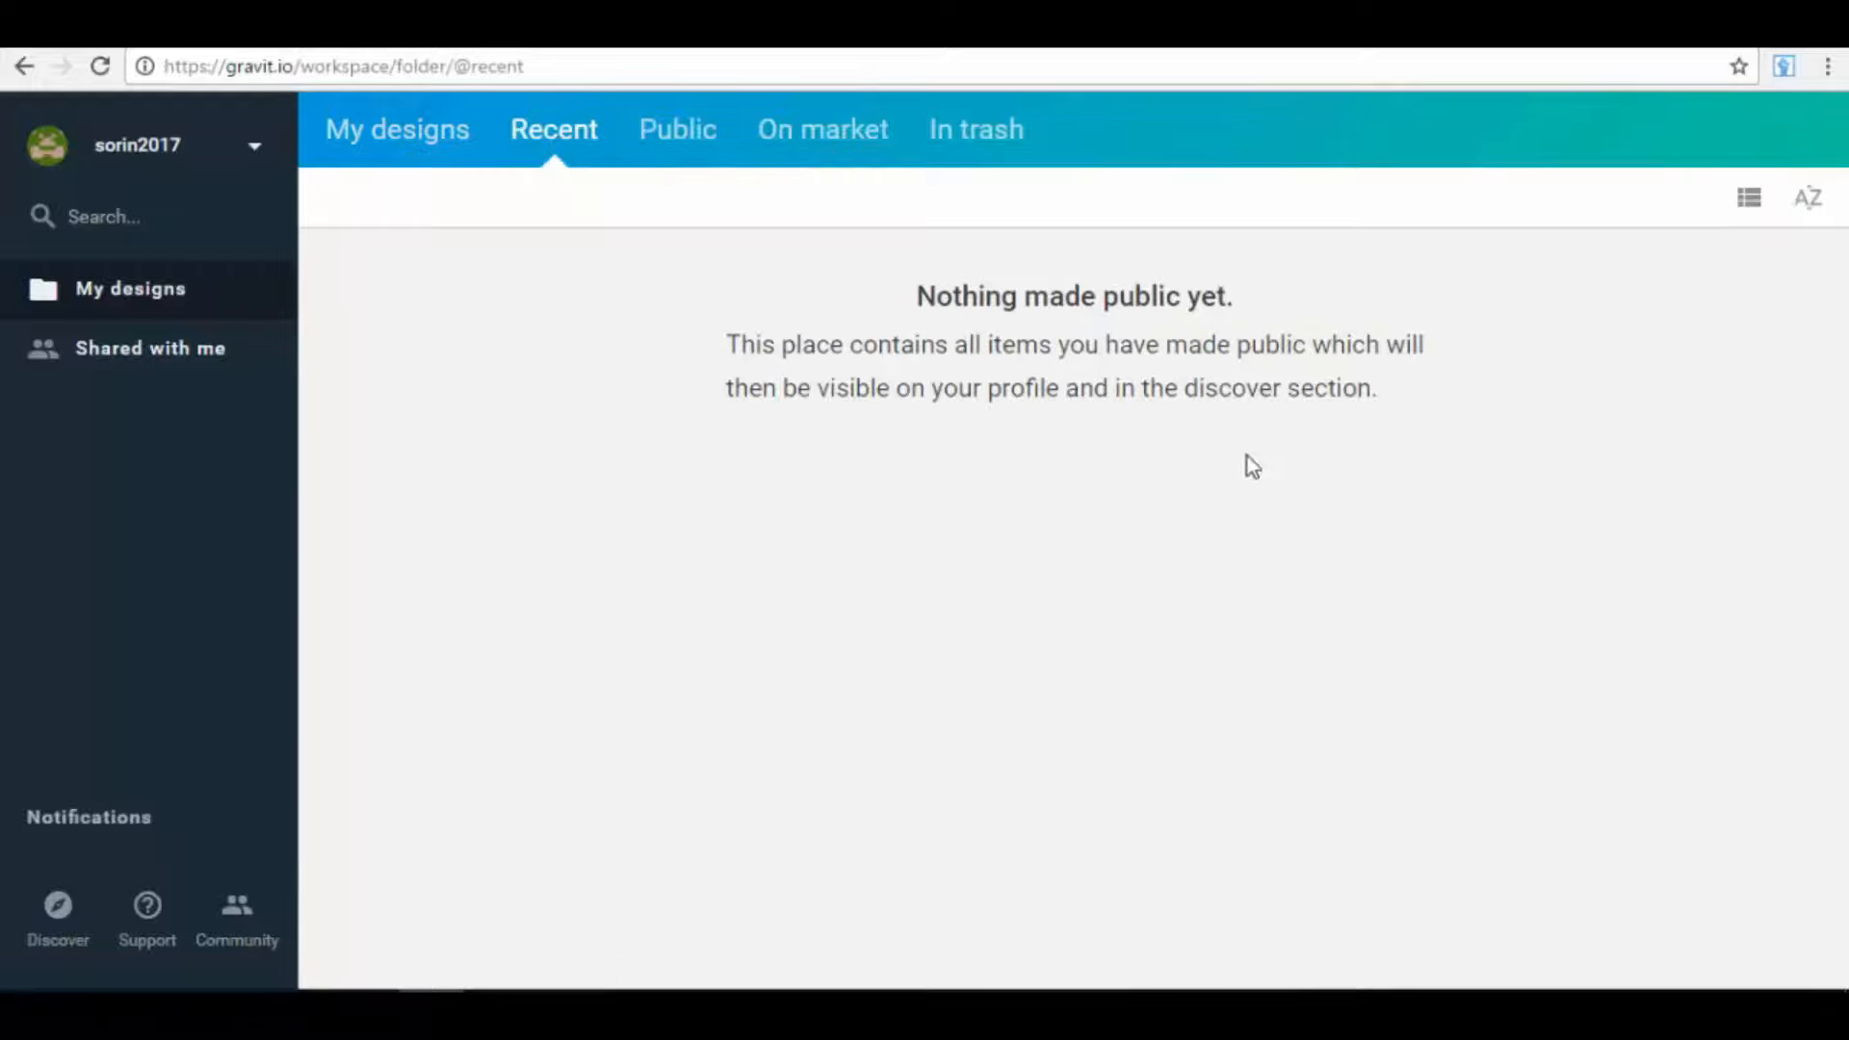
left_click(714, 133)
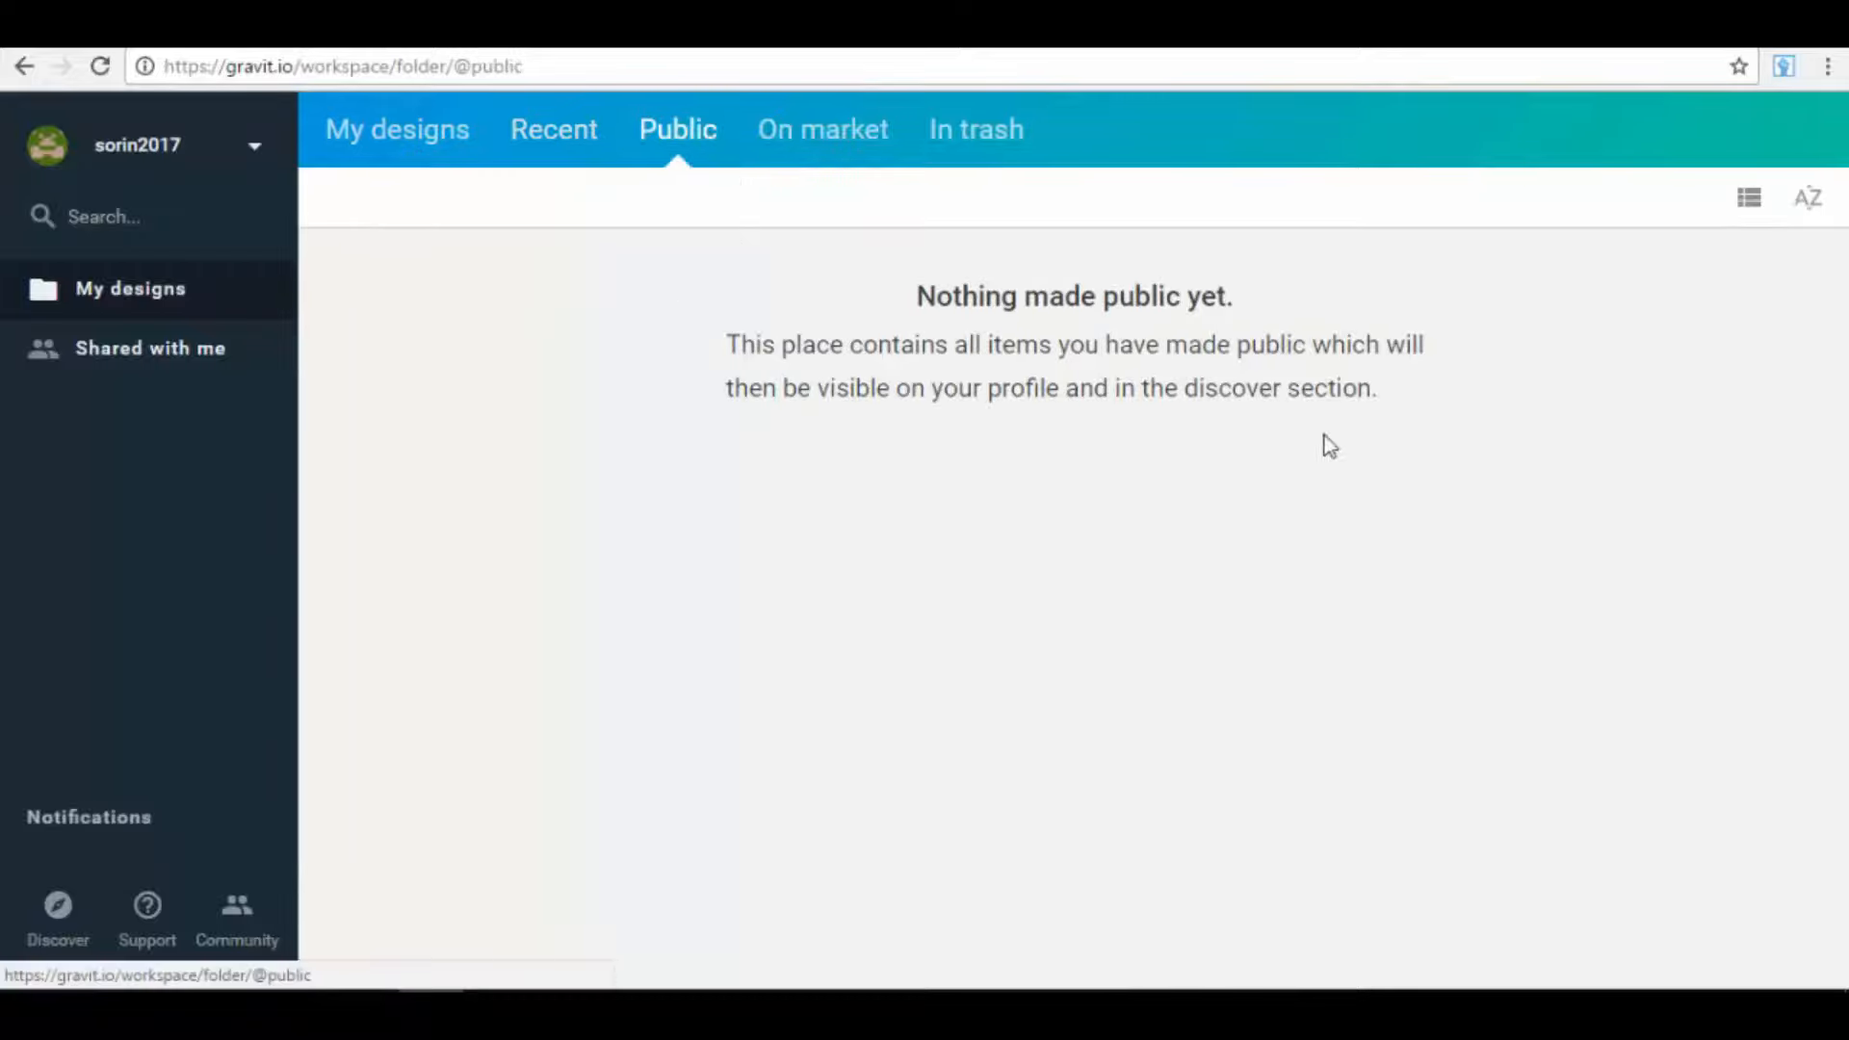
left_click(865, 162)
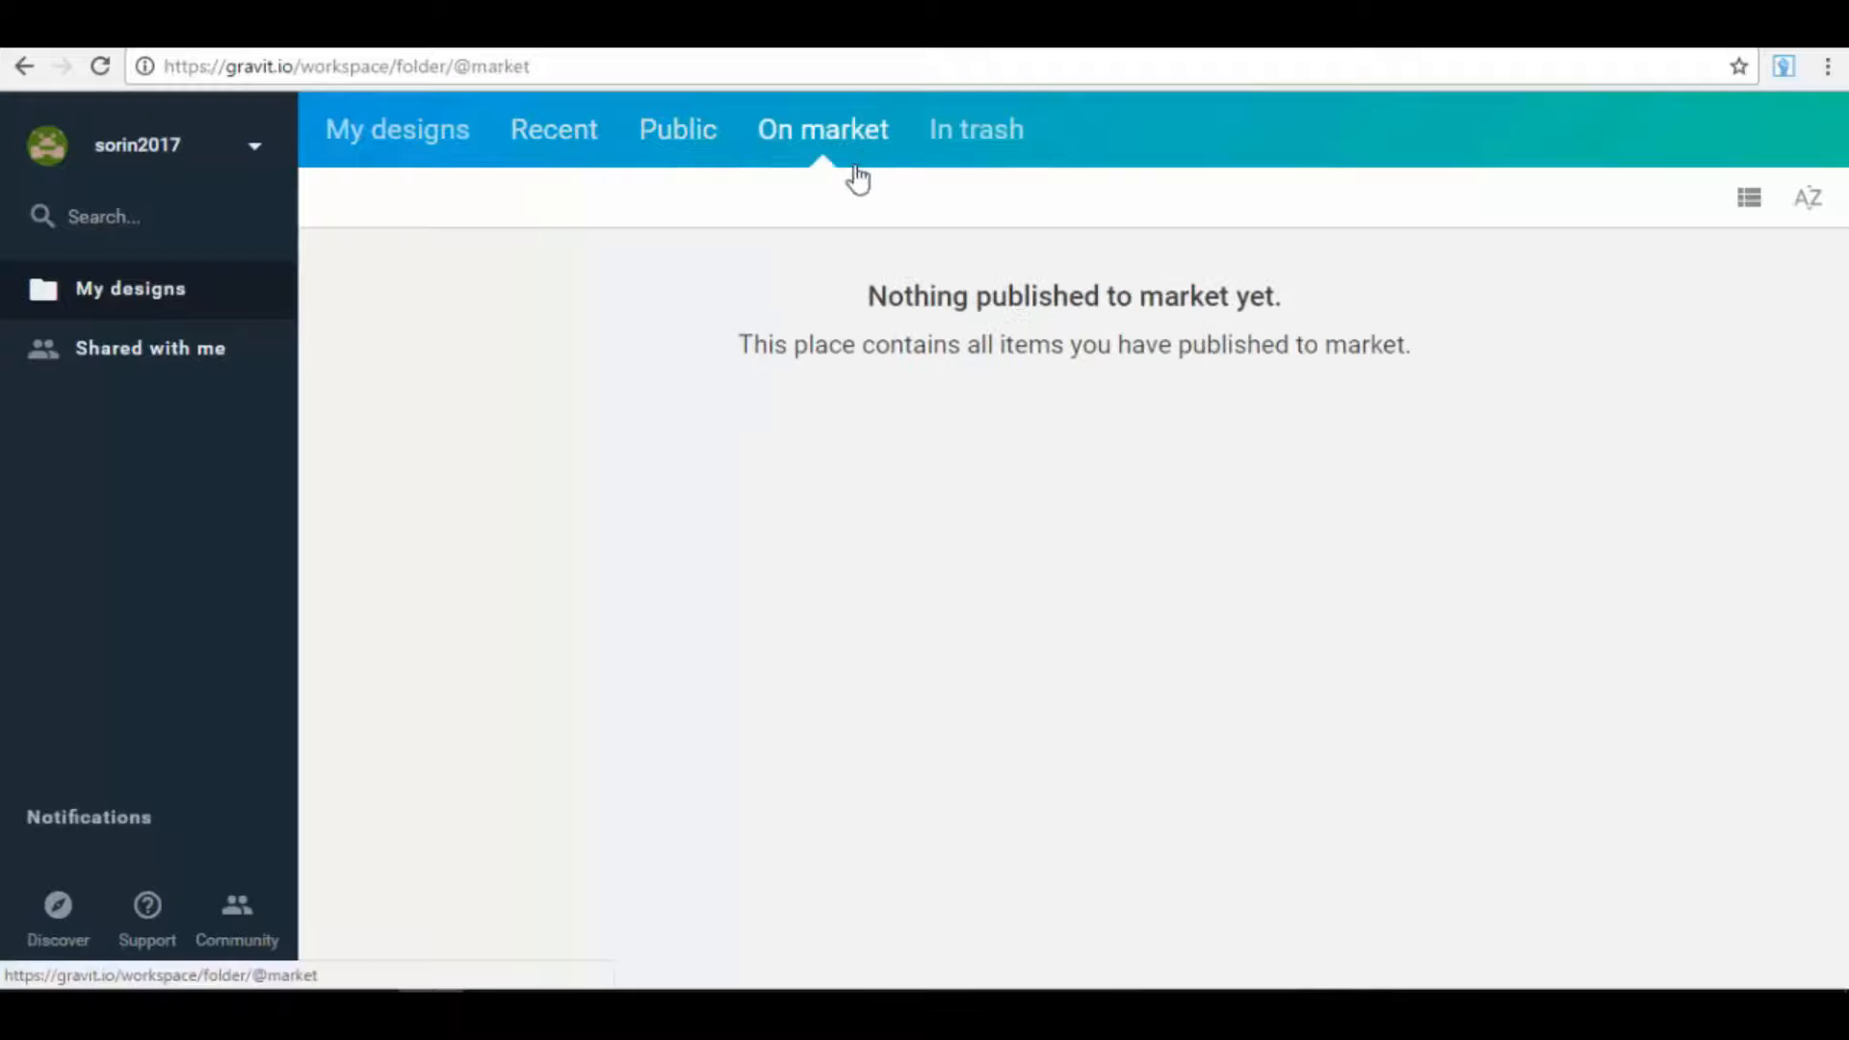
left_click(992, 161)
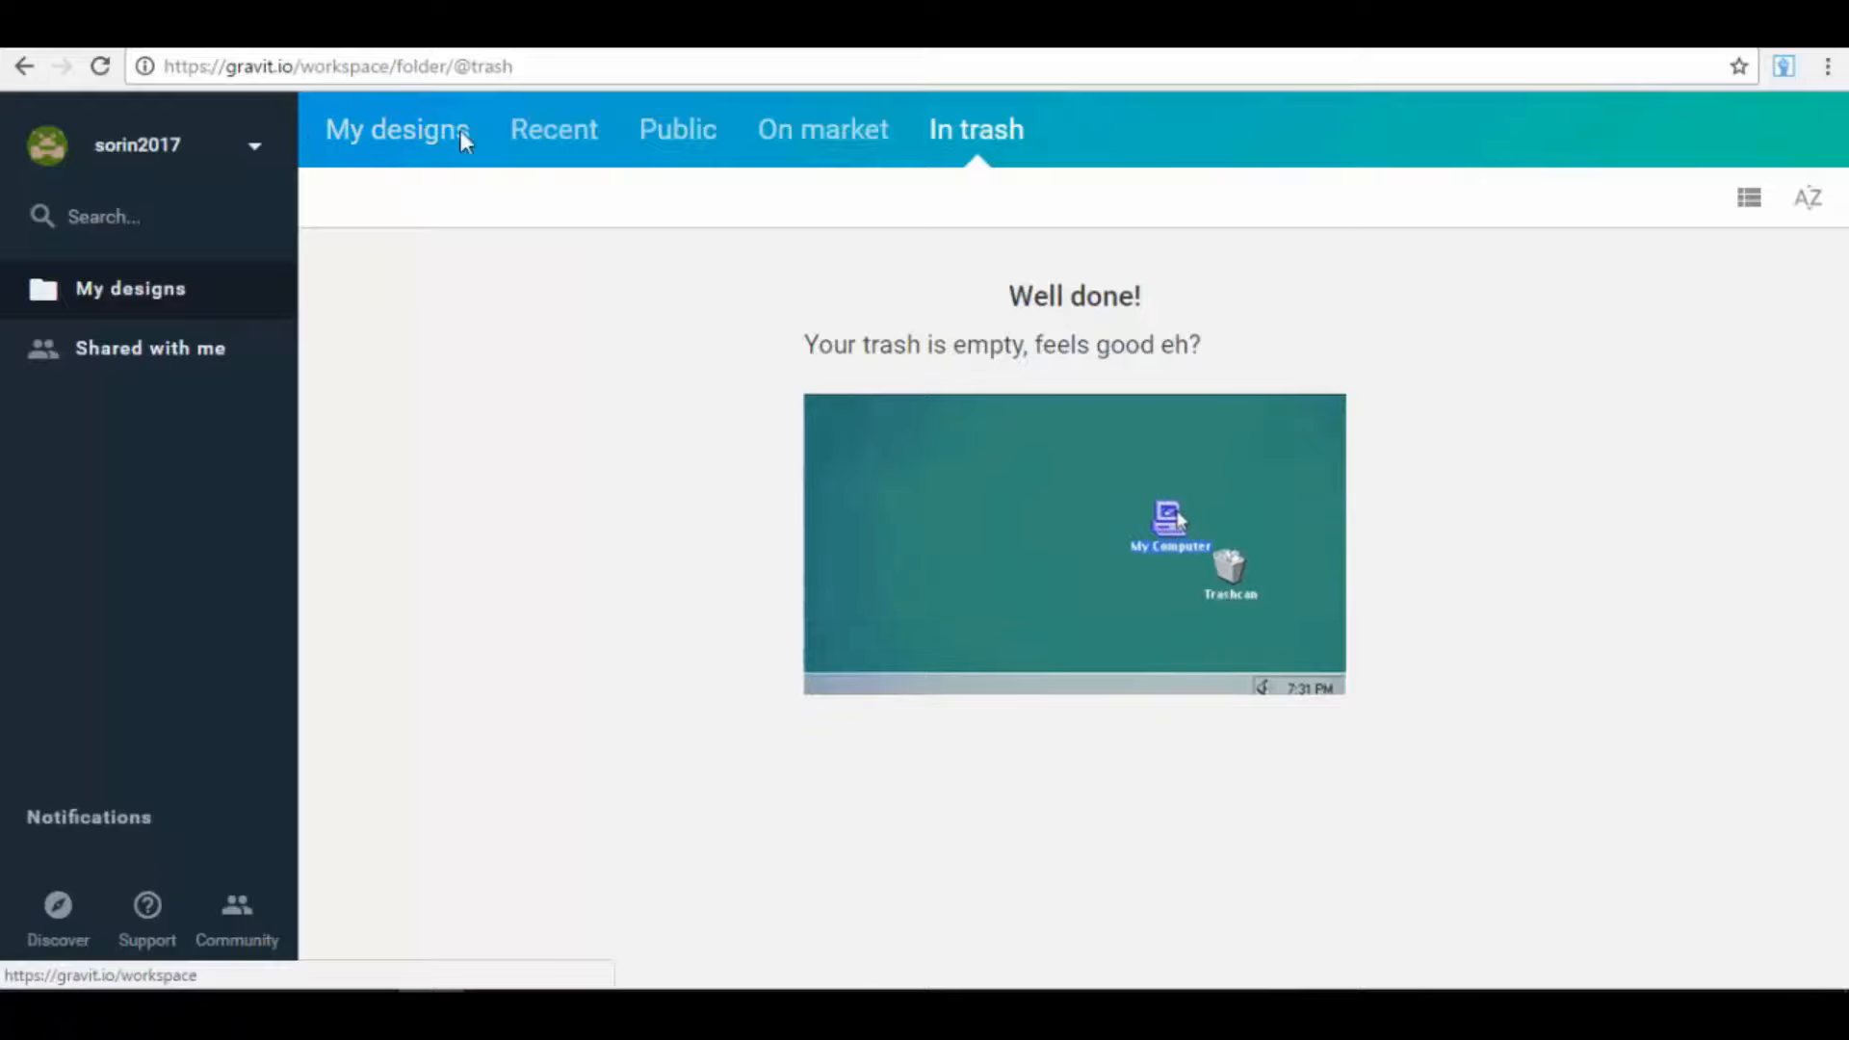
left_click(410, 142)
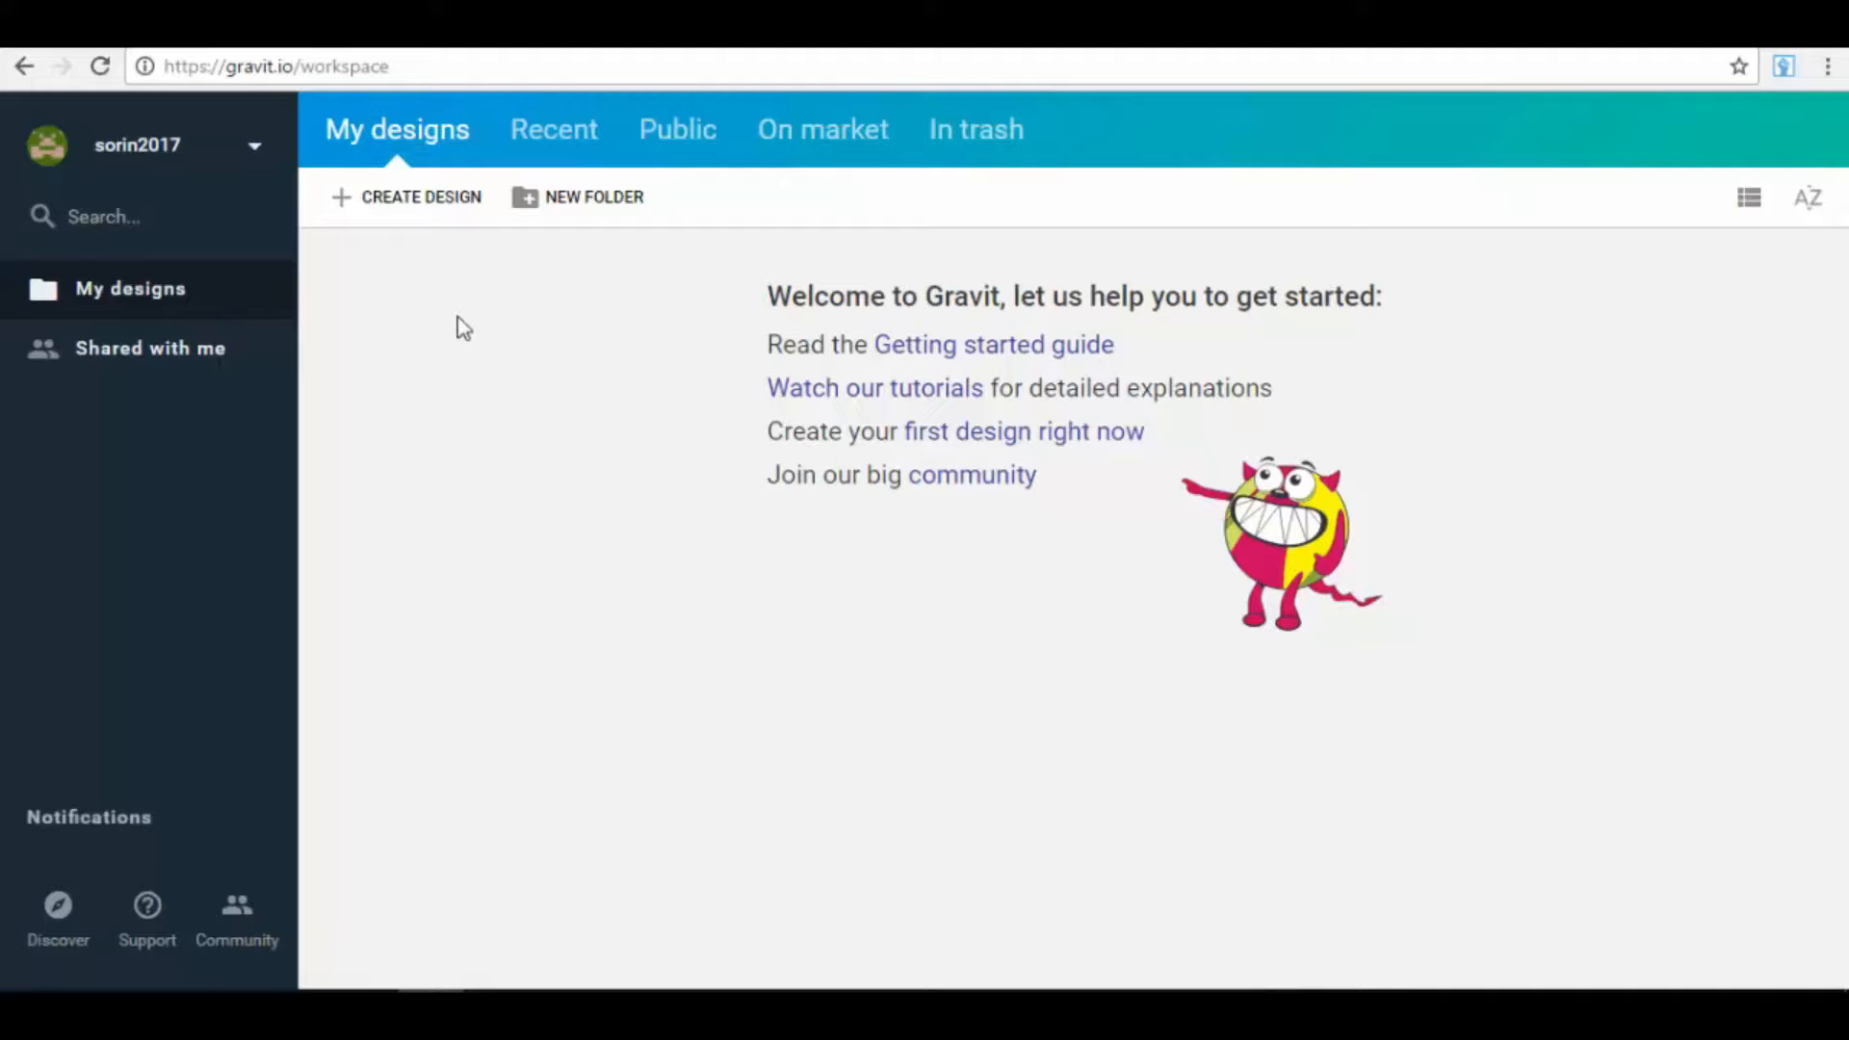
Step: Start creating a new design, look over the blank size presets, and list the available templates by most liked
left_click(439, 223)
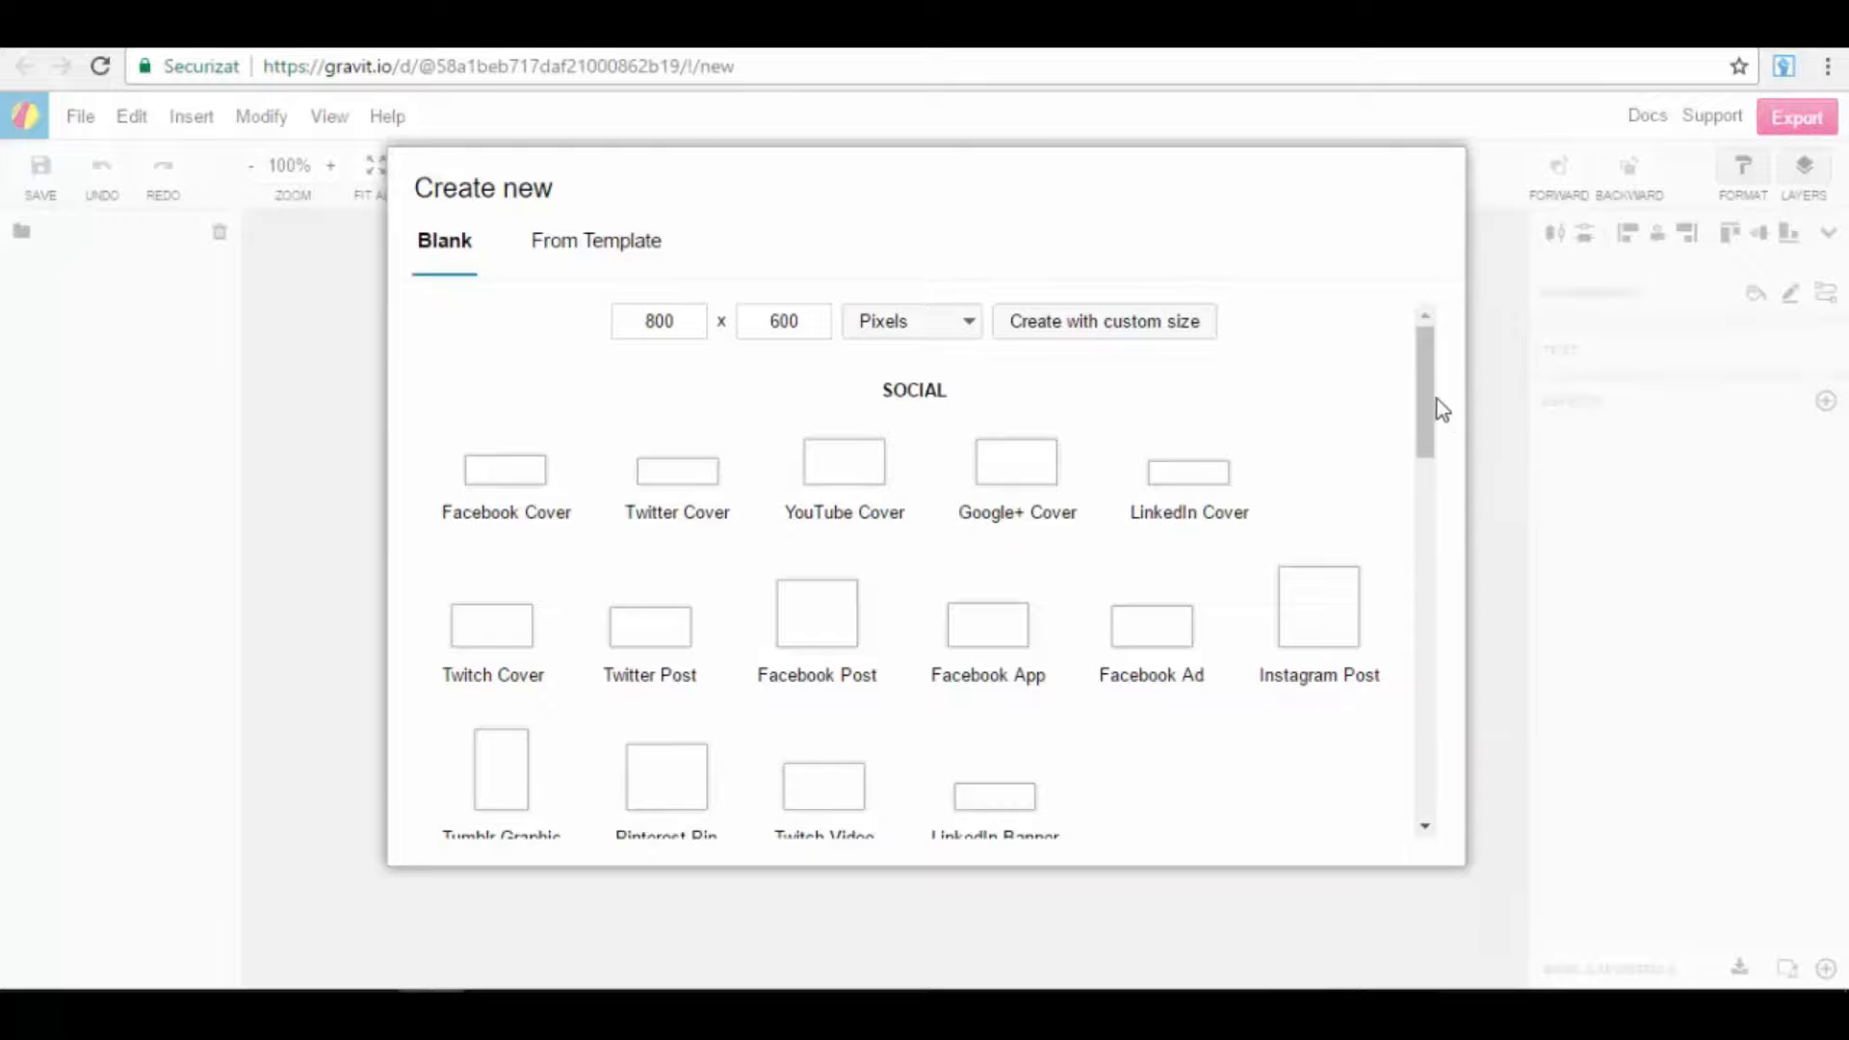
left_click_drag(1429, 391, 1391, 367)
left_click(597, 273)
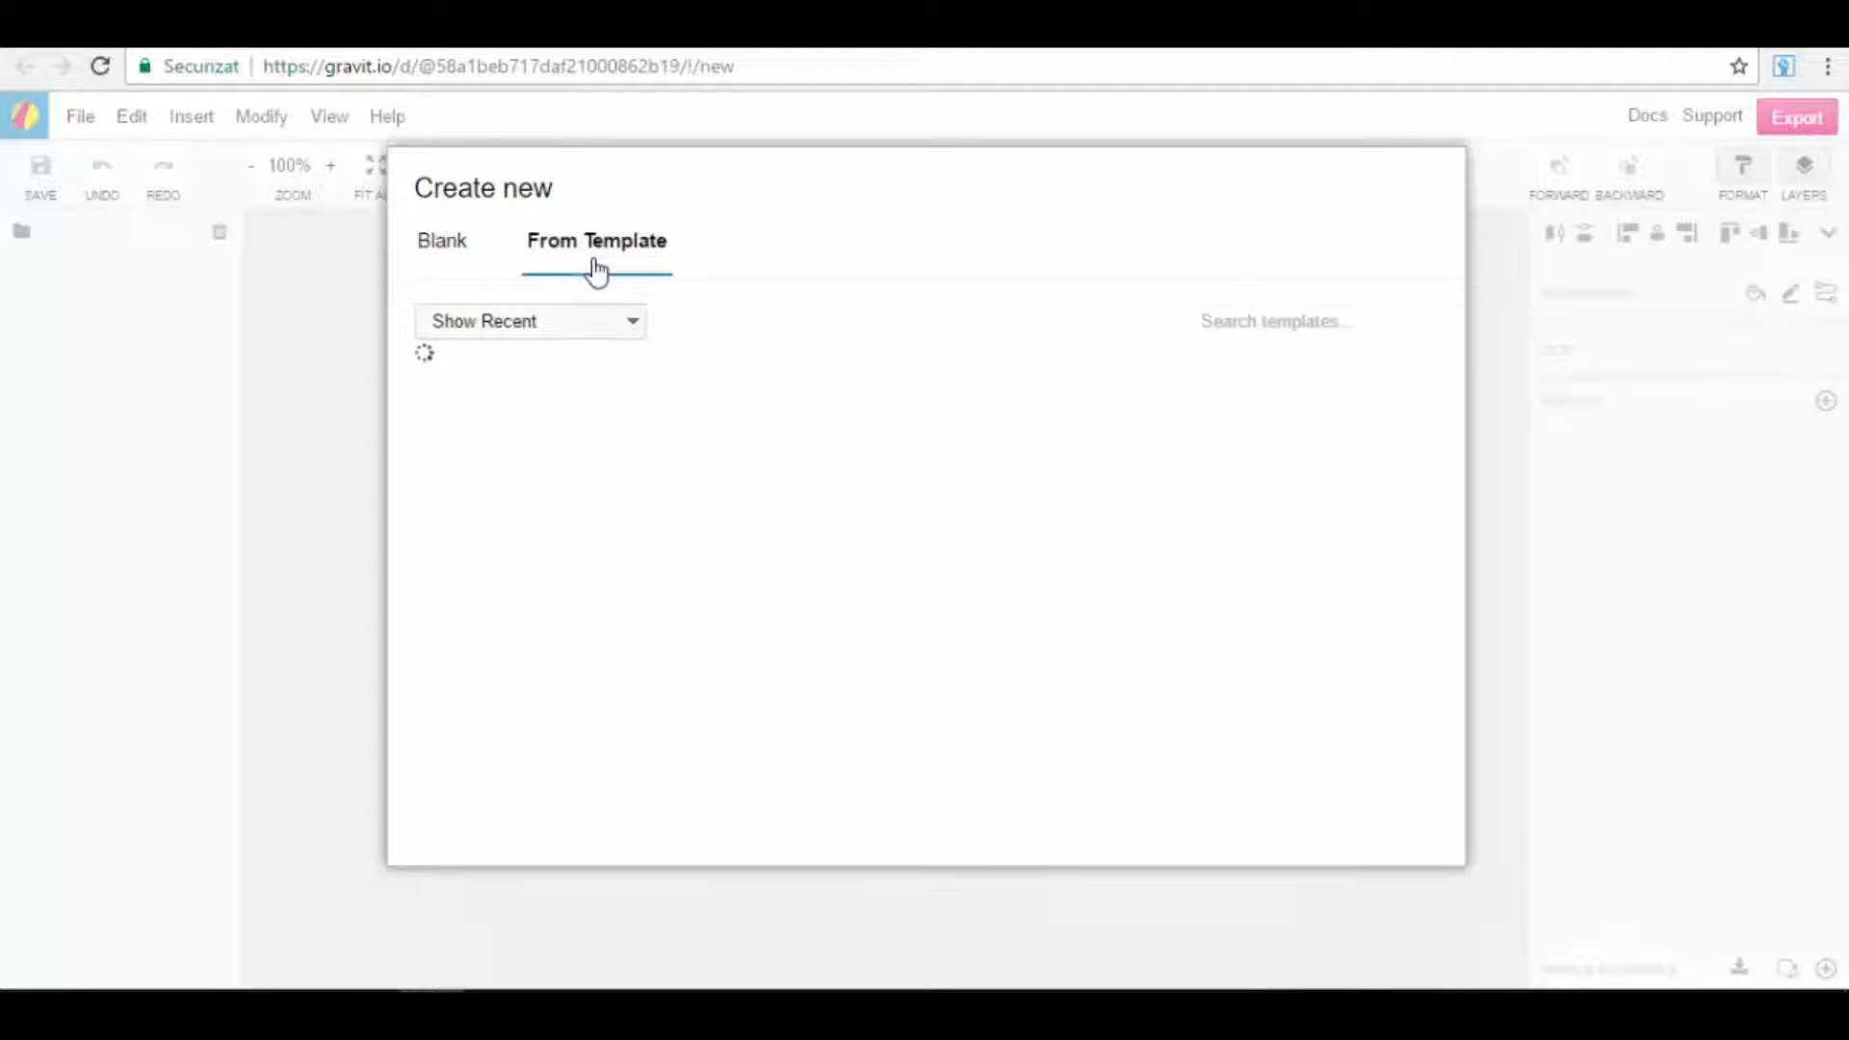
left_click(541, 321)
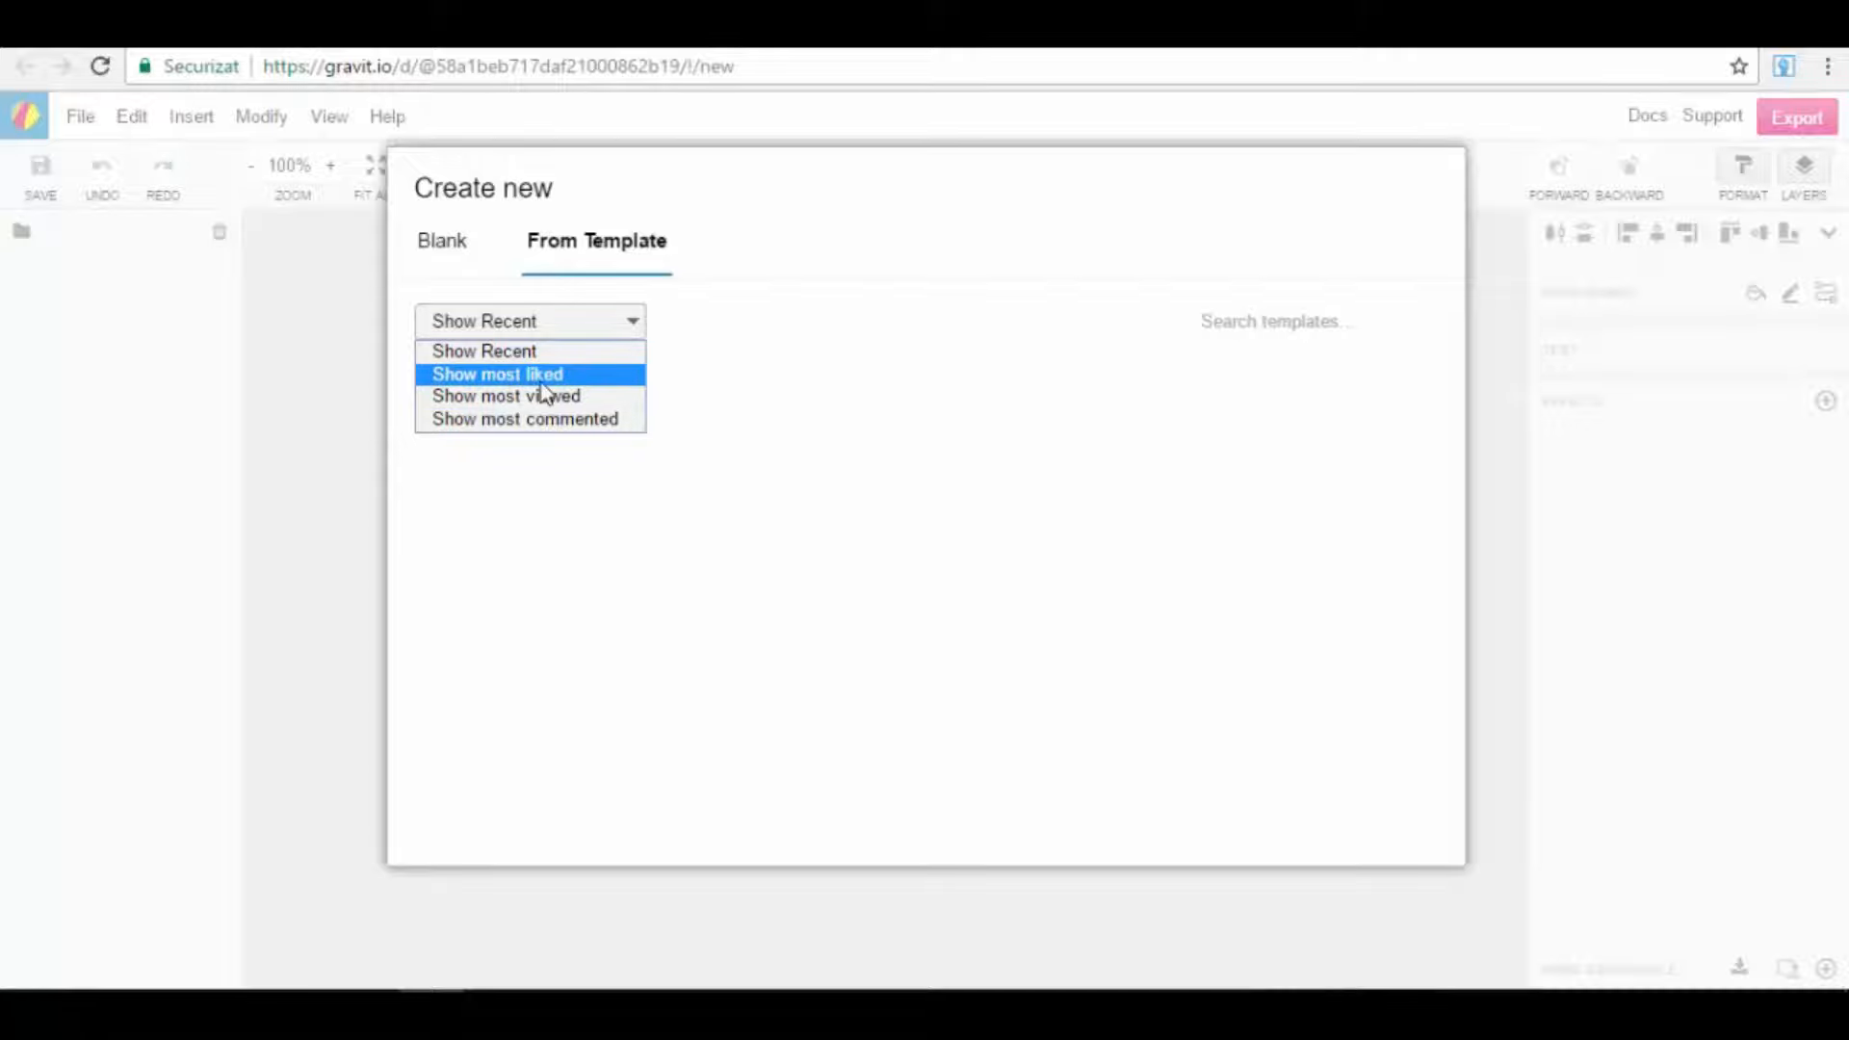
left_click(597, 378)
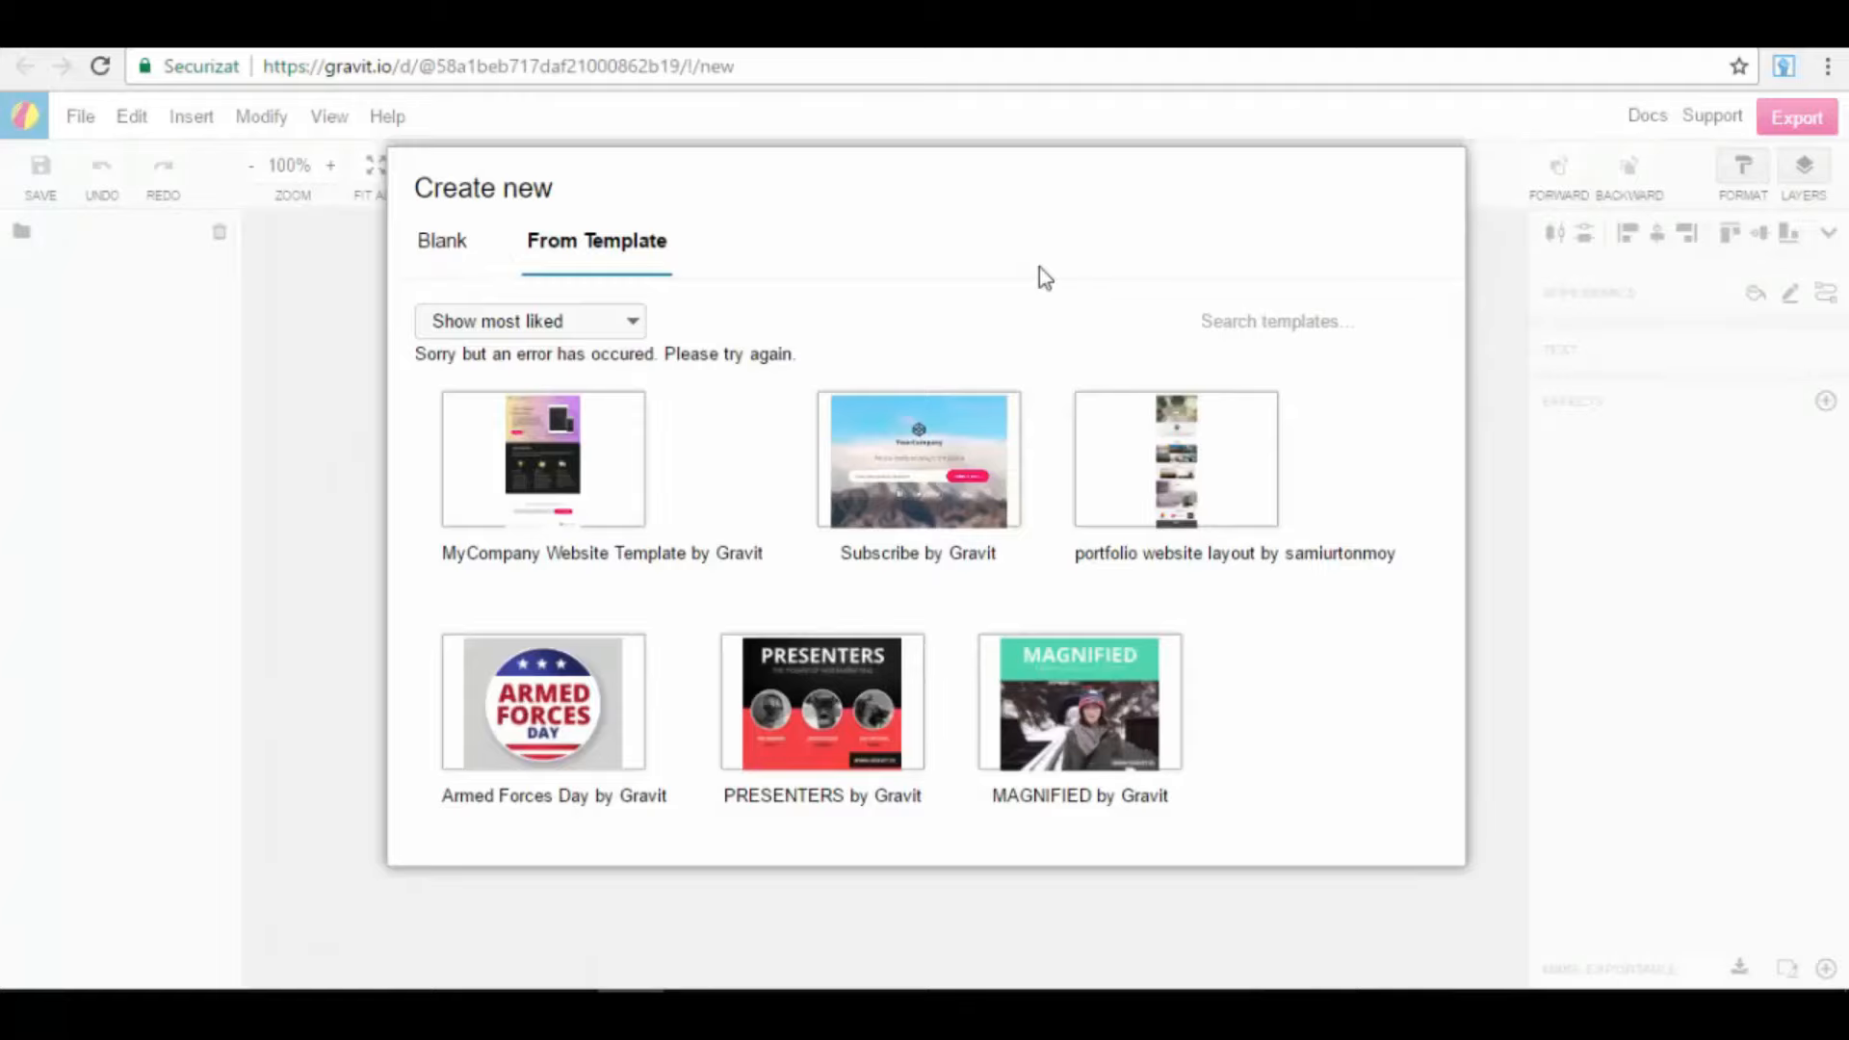
Step: Browse the most liked templates, examining the website layouts, social media posts, Facebook covers and device mockups on offer
scroll(859, 431, "down", 2)
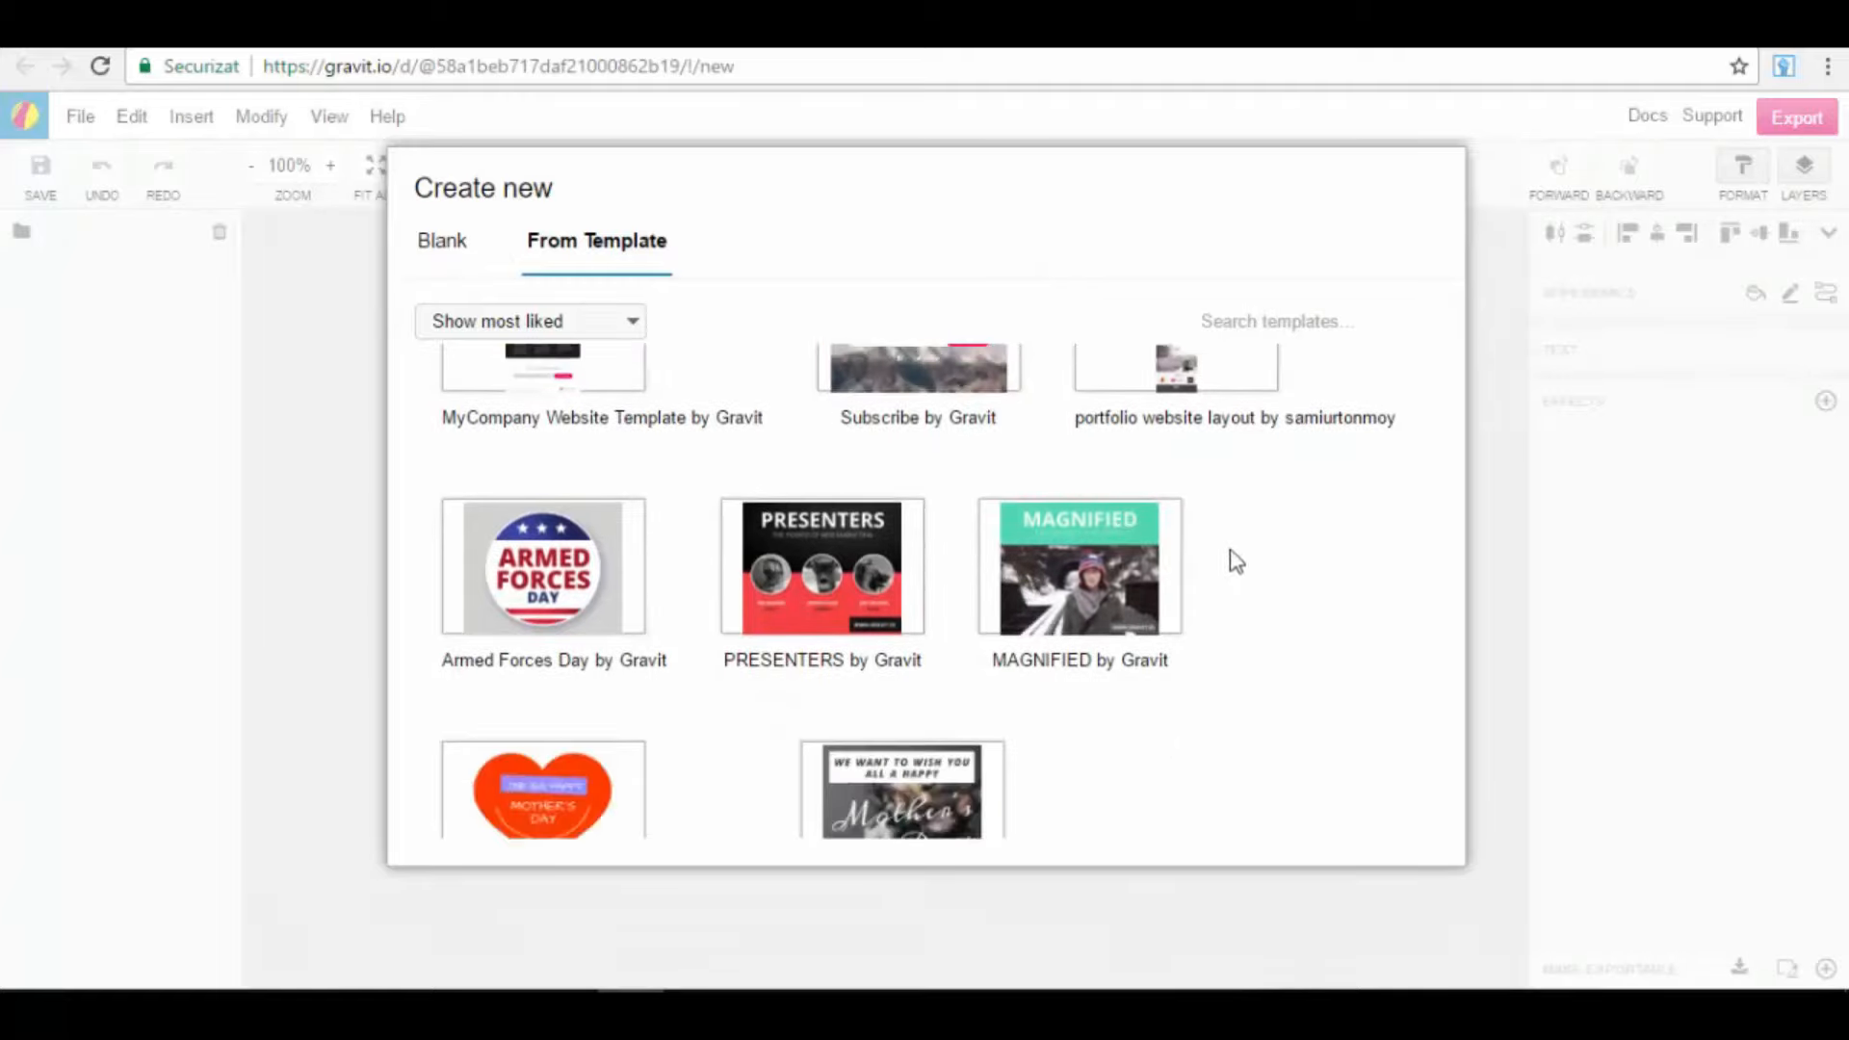
scroll(1280, 611, "down", 4)
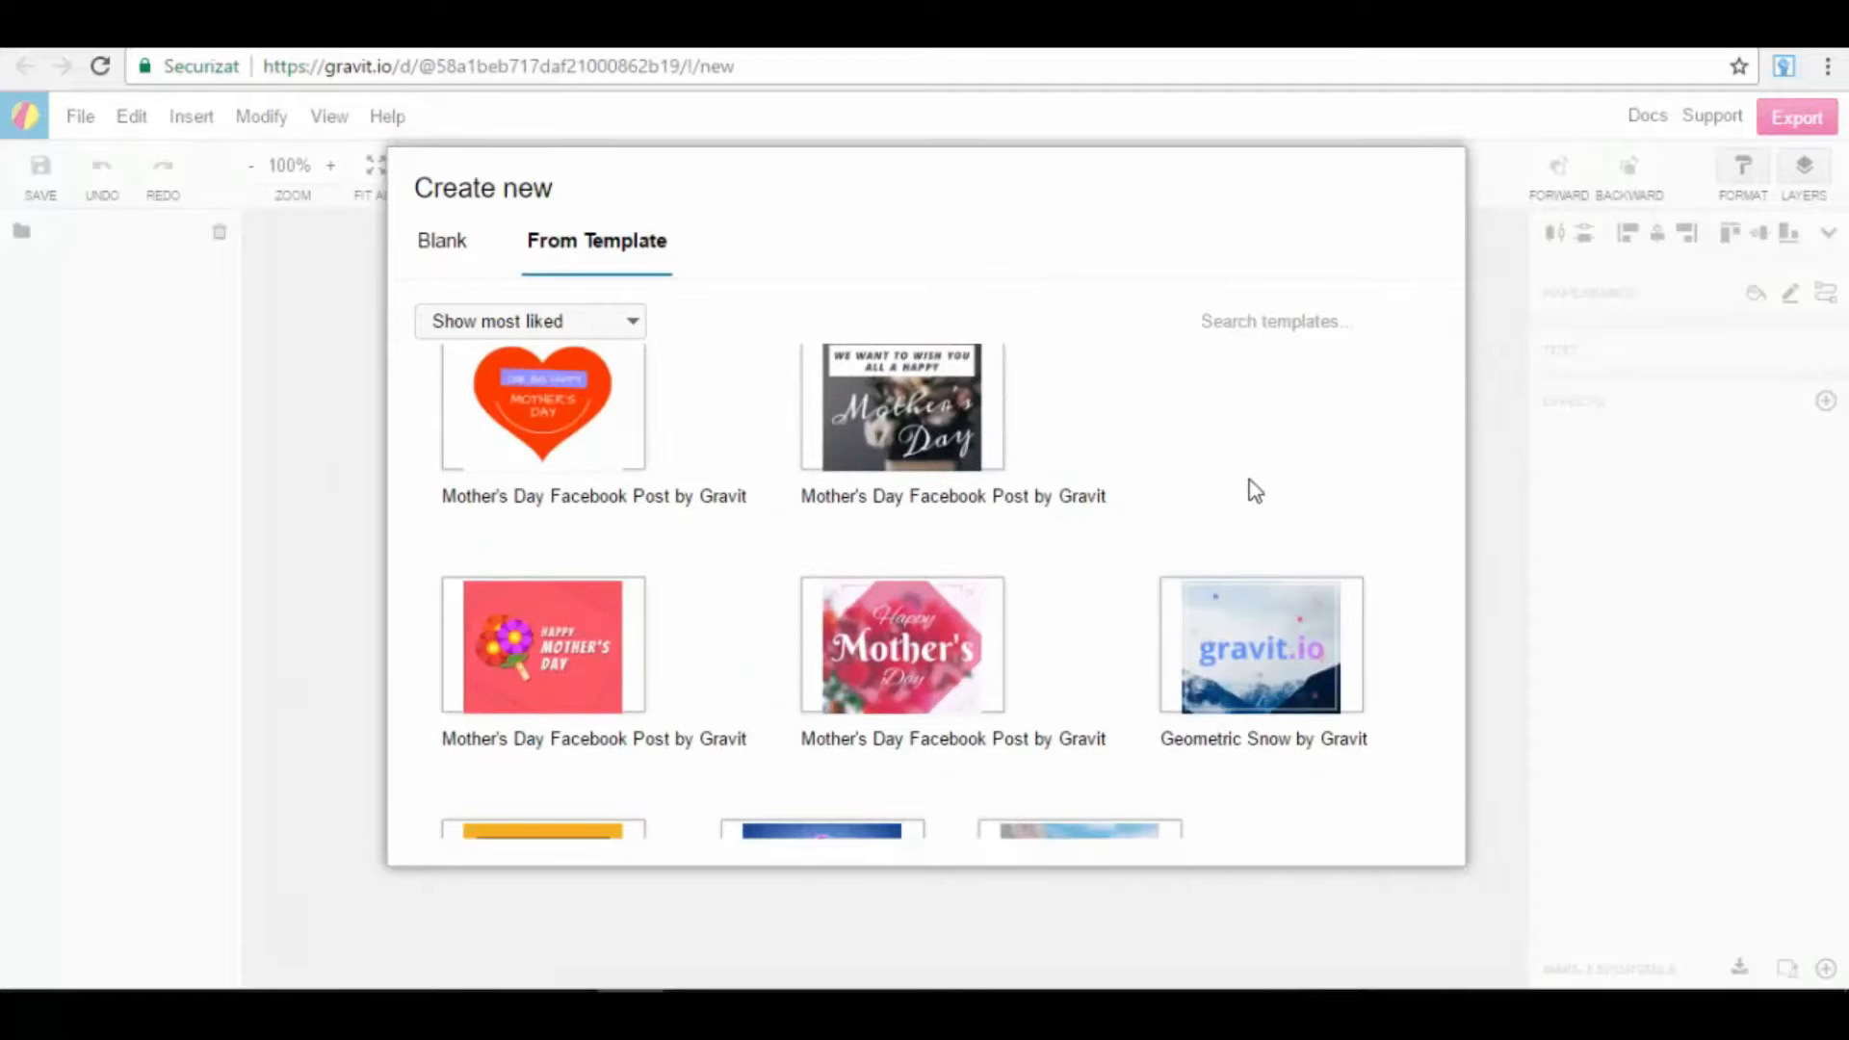
mouse_move(582, 477)
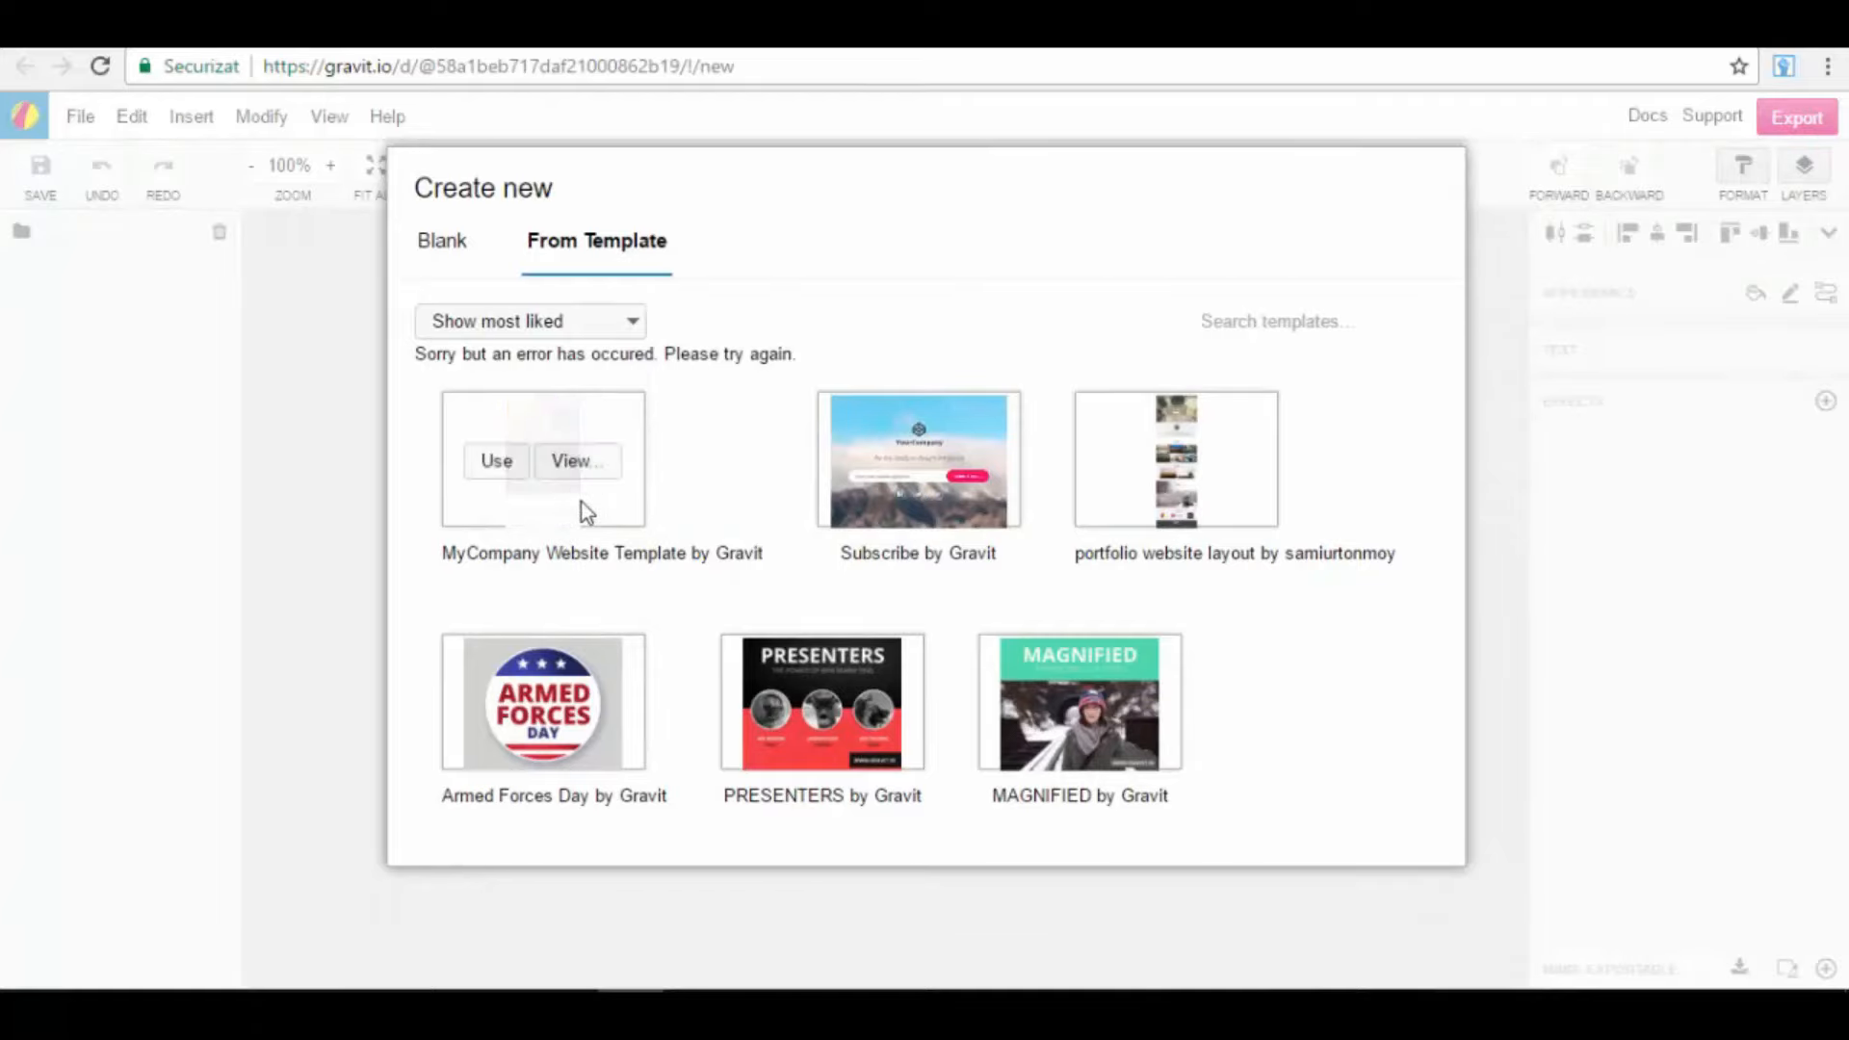
mouse_move(966, 521)
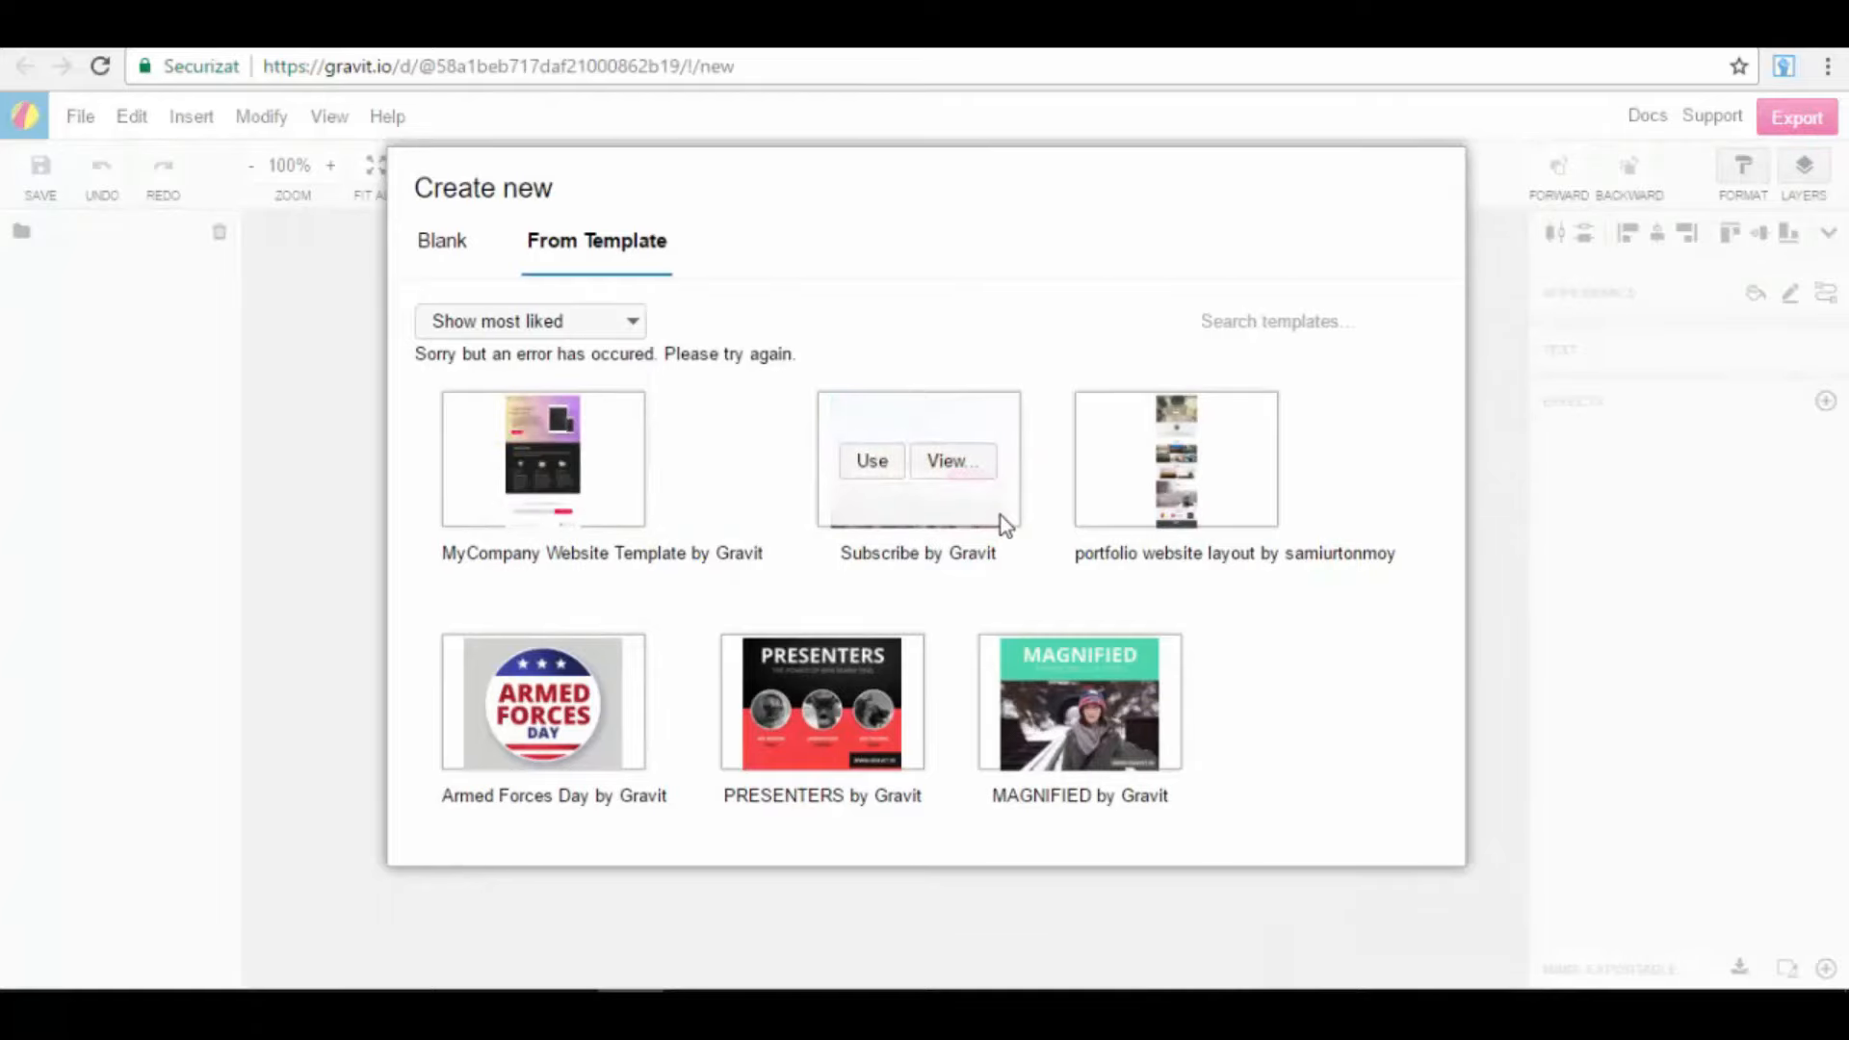
scroll(1168, 520, "down", 2)
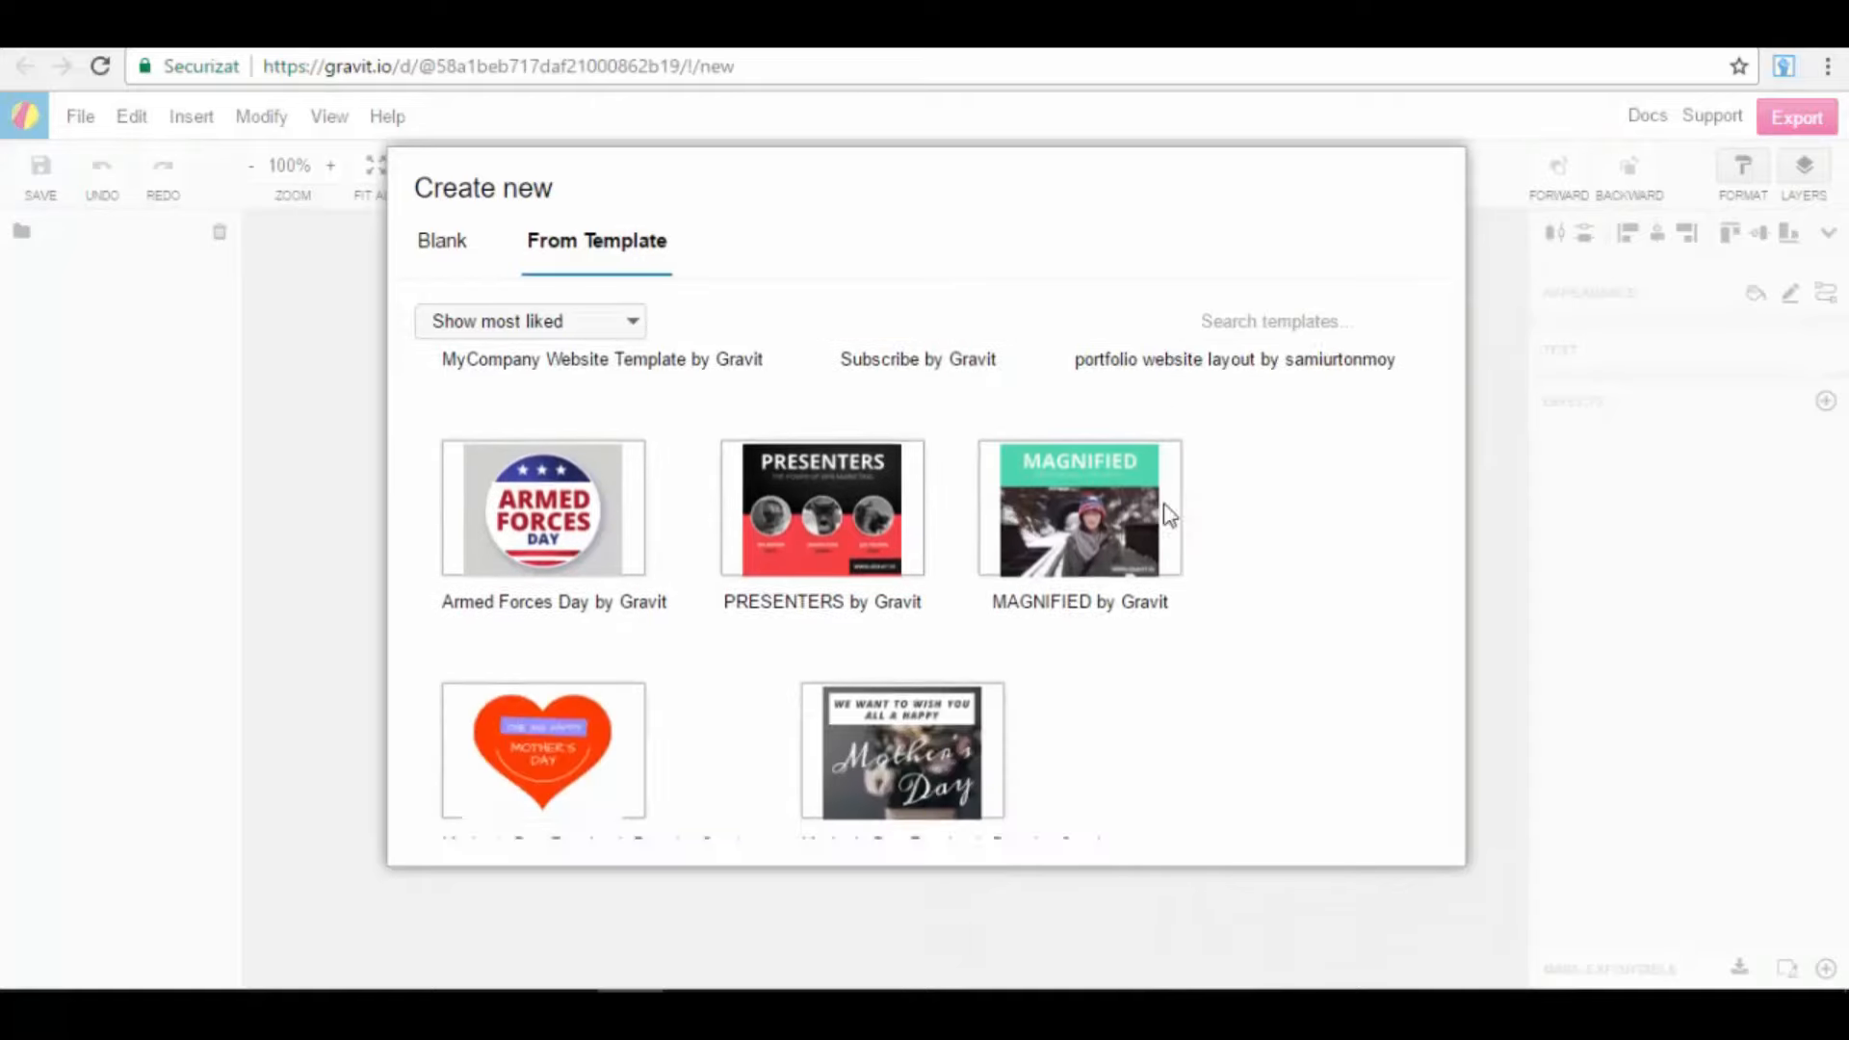
scroll(1168, 517, "down", 1)
scroll(1281, 465, "up", 3)
mouse_move(1198, 462)
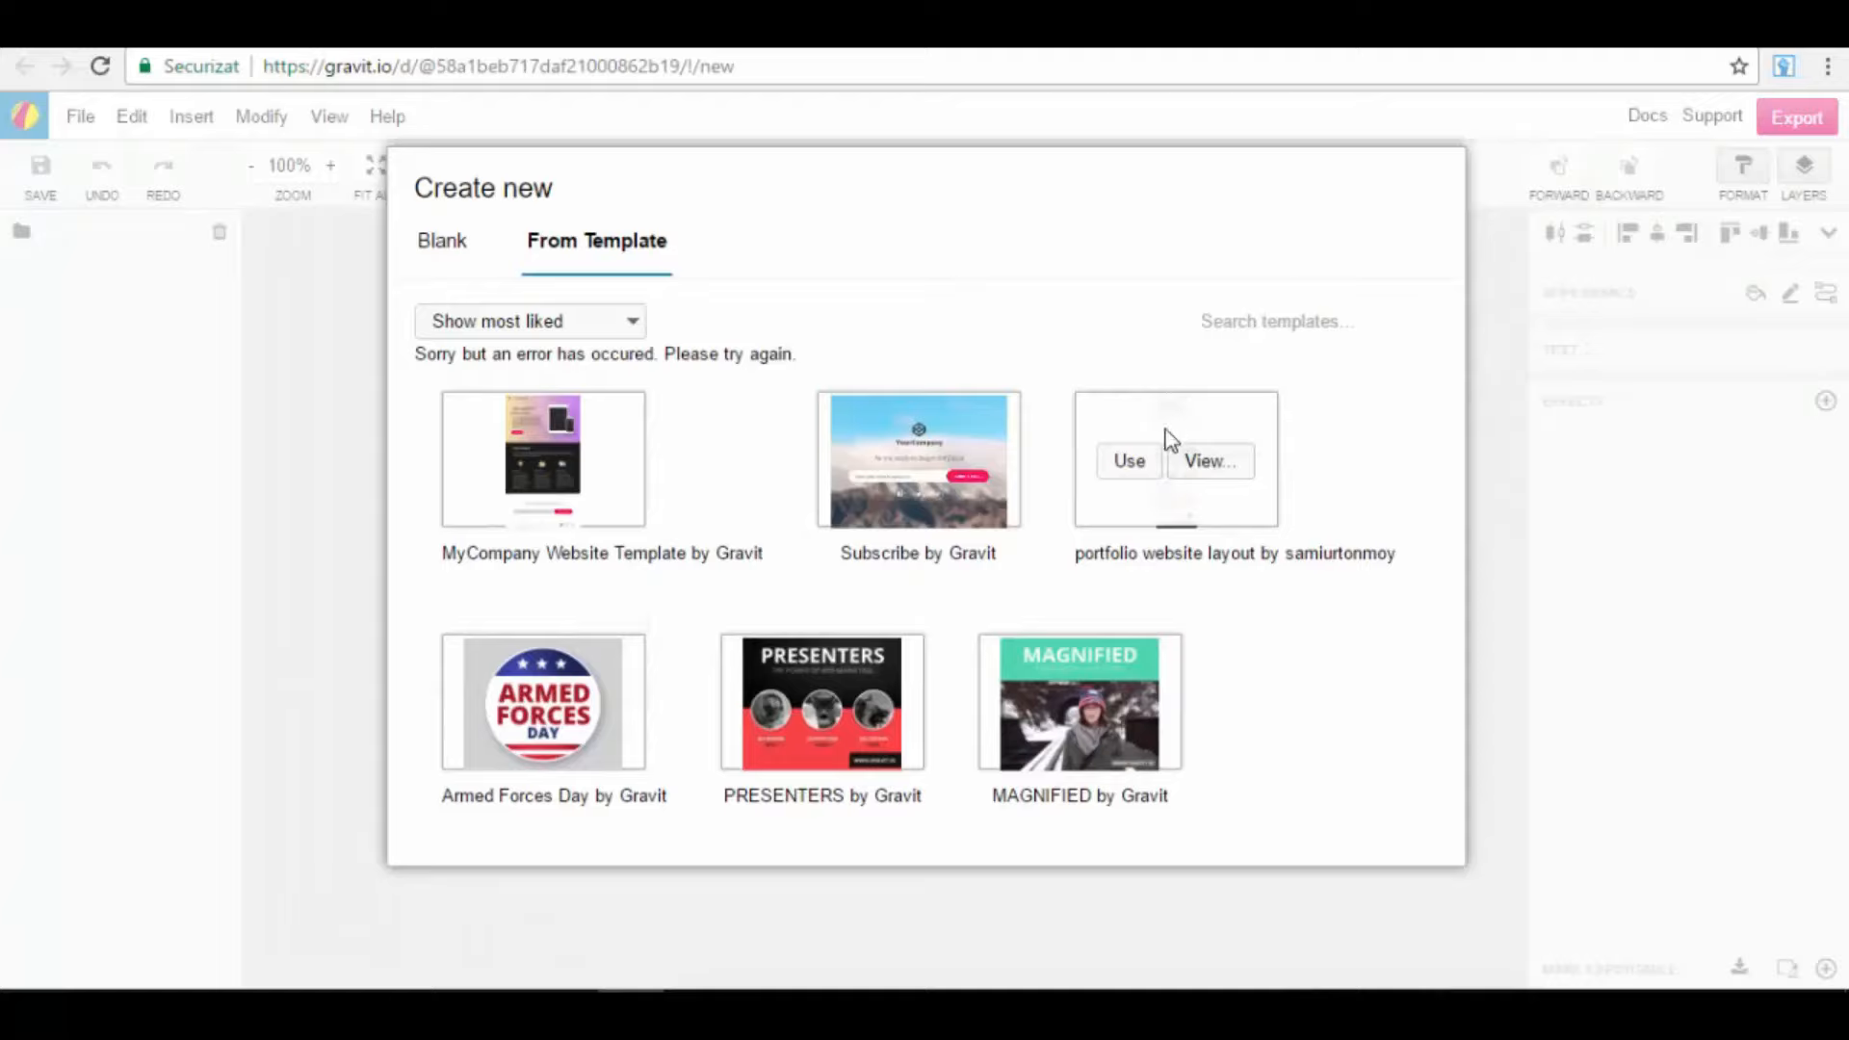
scroll(1244, 512, "down", 3)
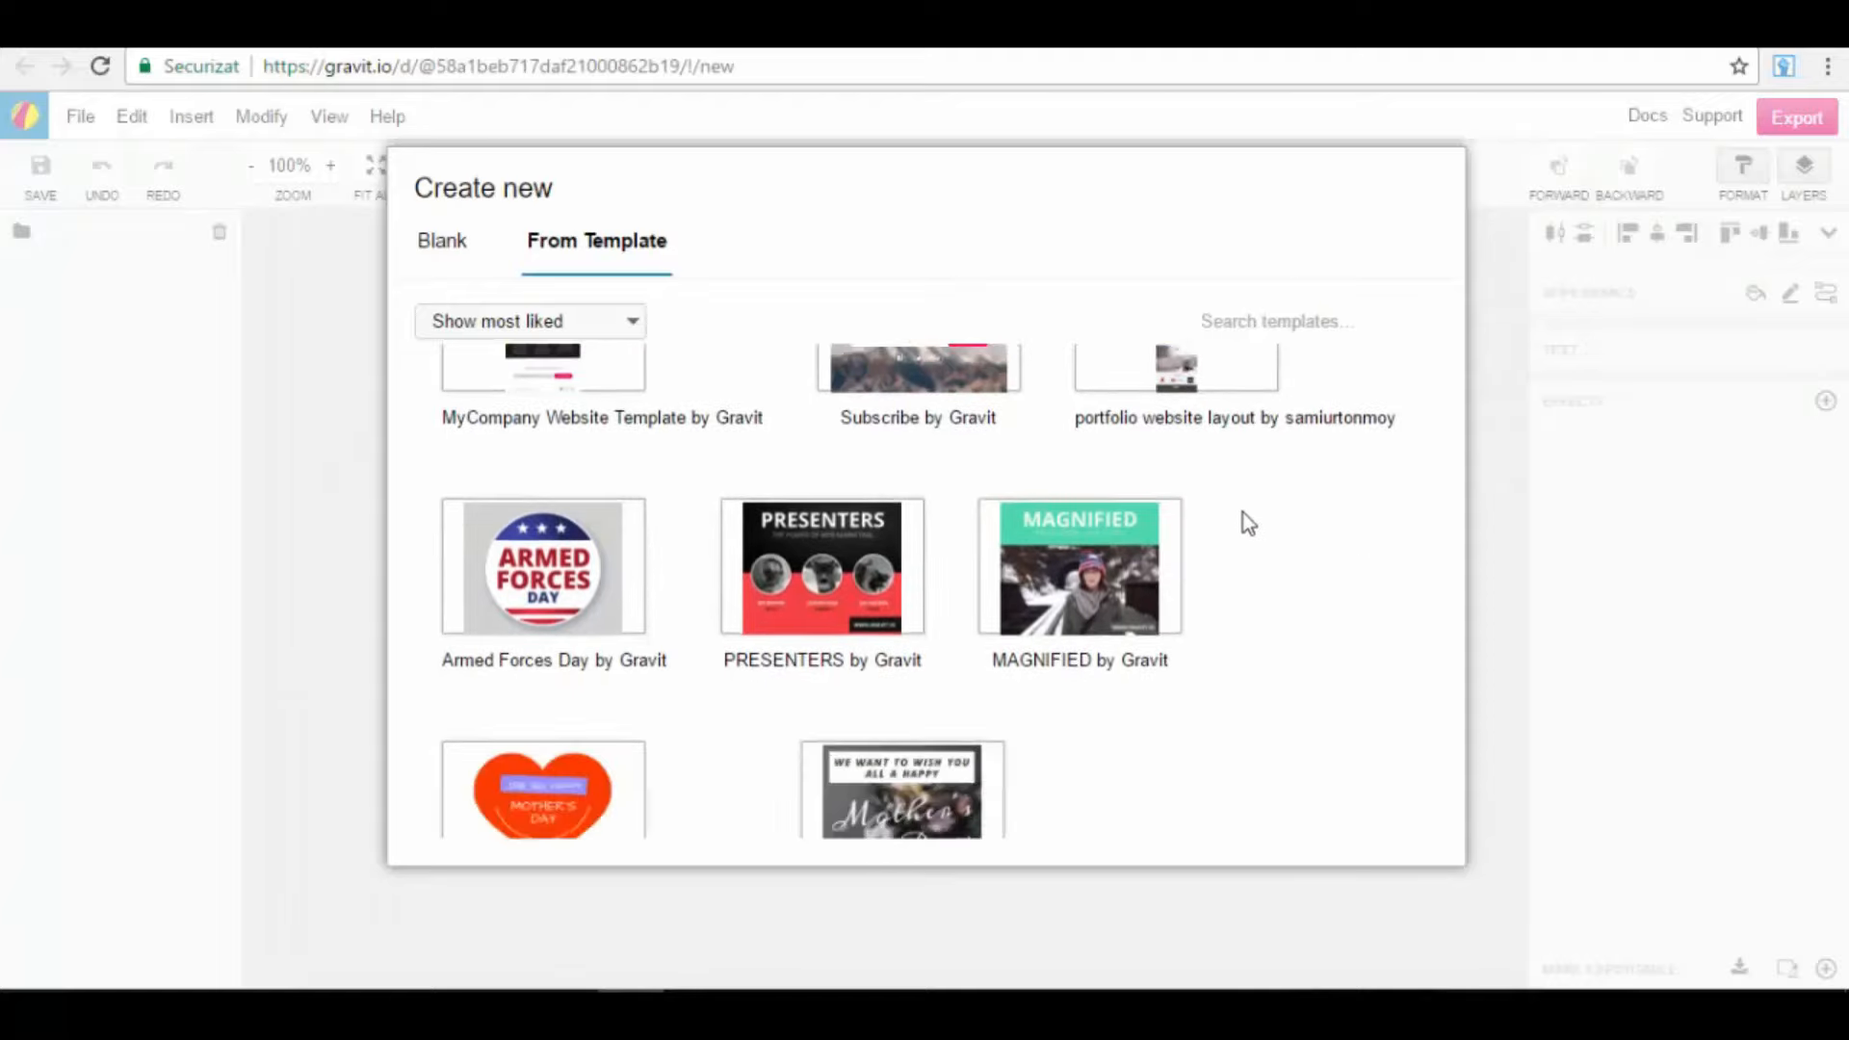
scroll(1239, 493, "down", 1)
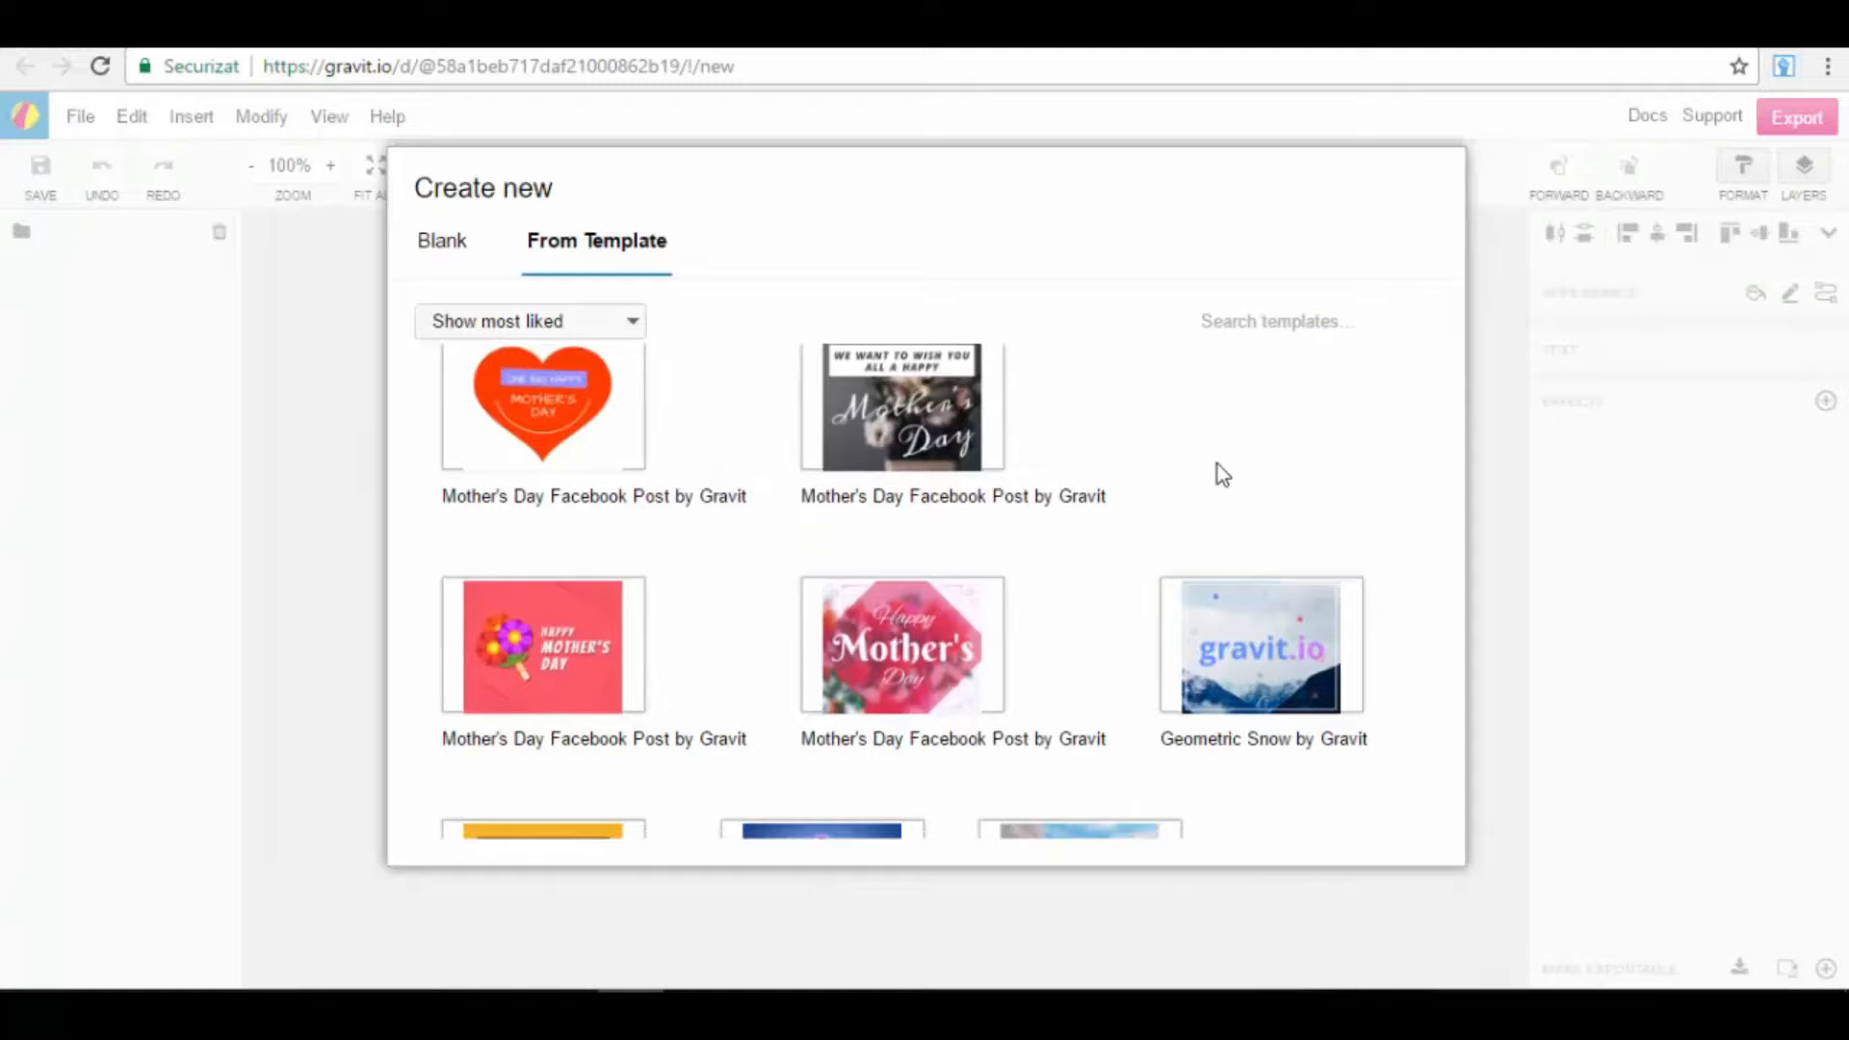
scroll(1217, 464, "down", 2)
scroll(1350, 634, "down", 1)
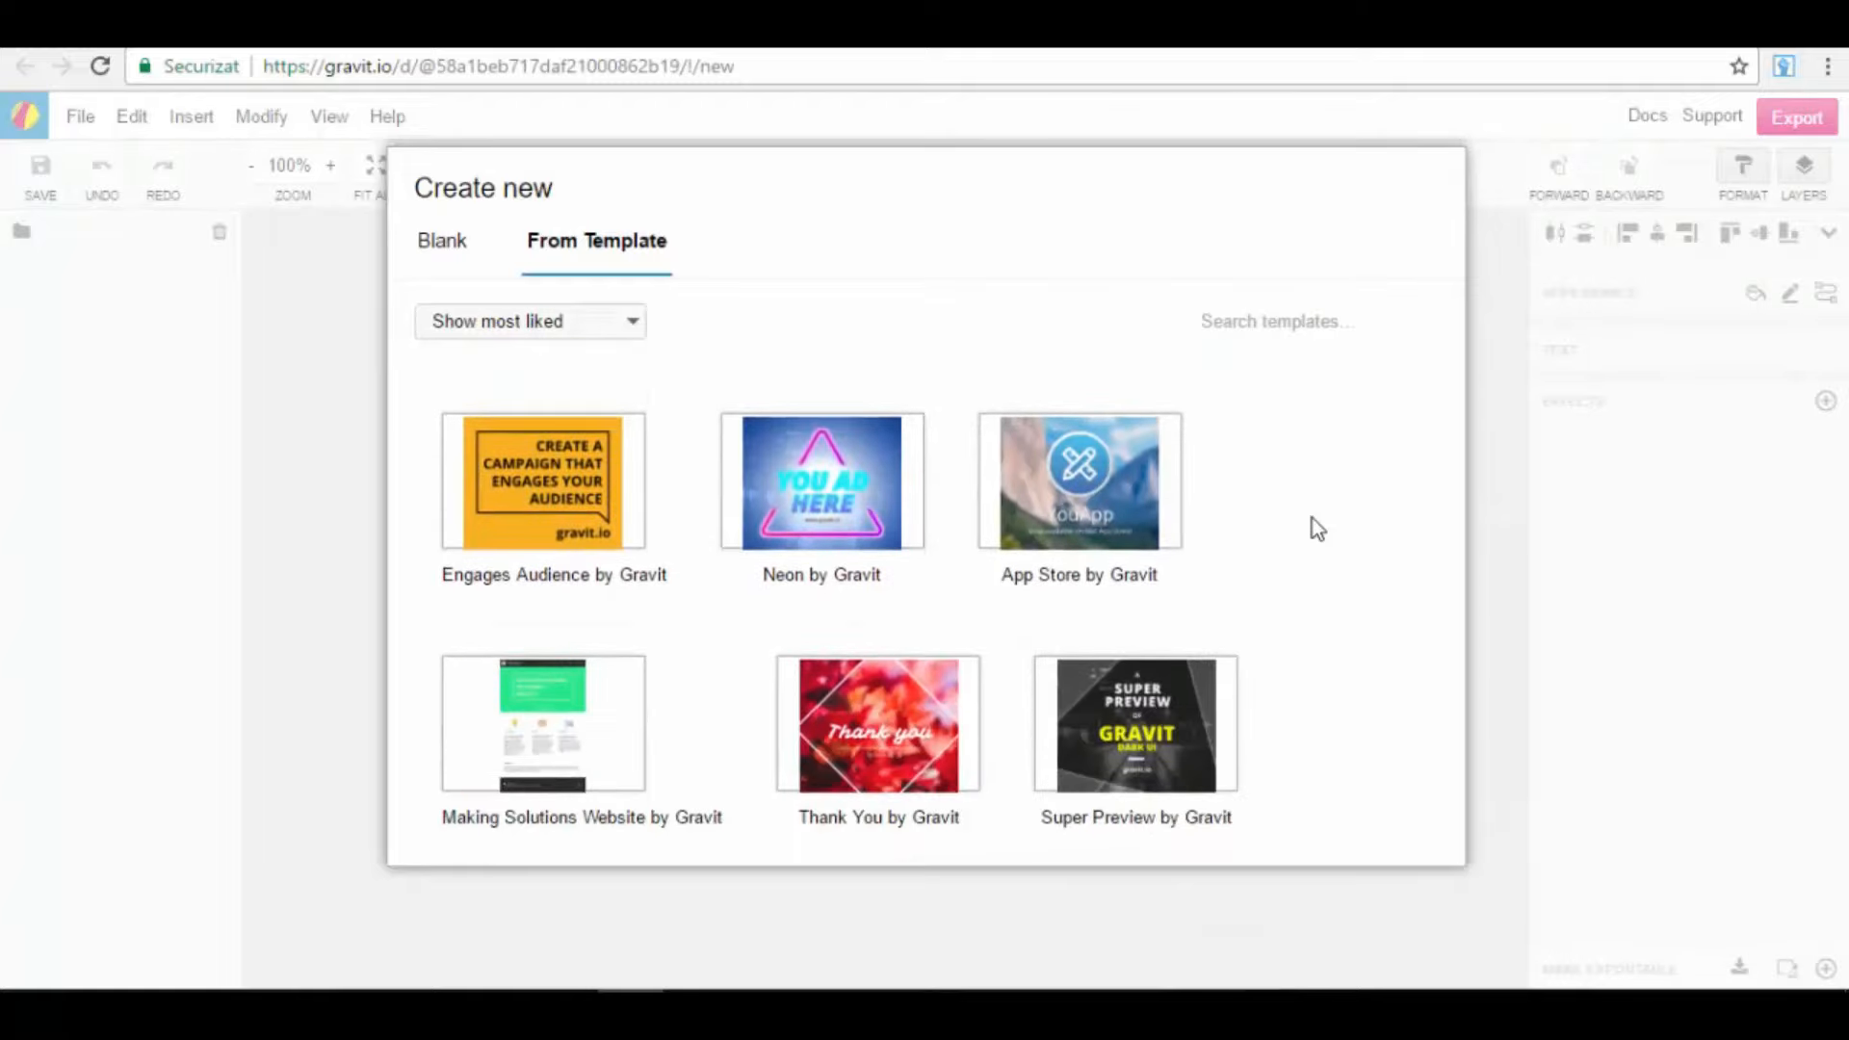
scroll(1302, 472, "up", 1)
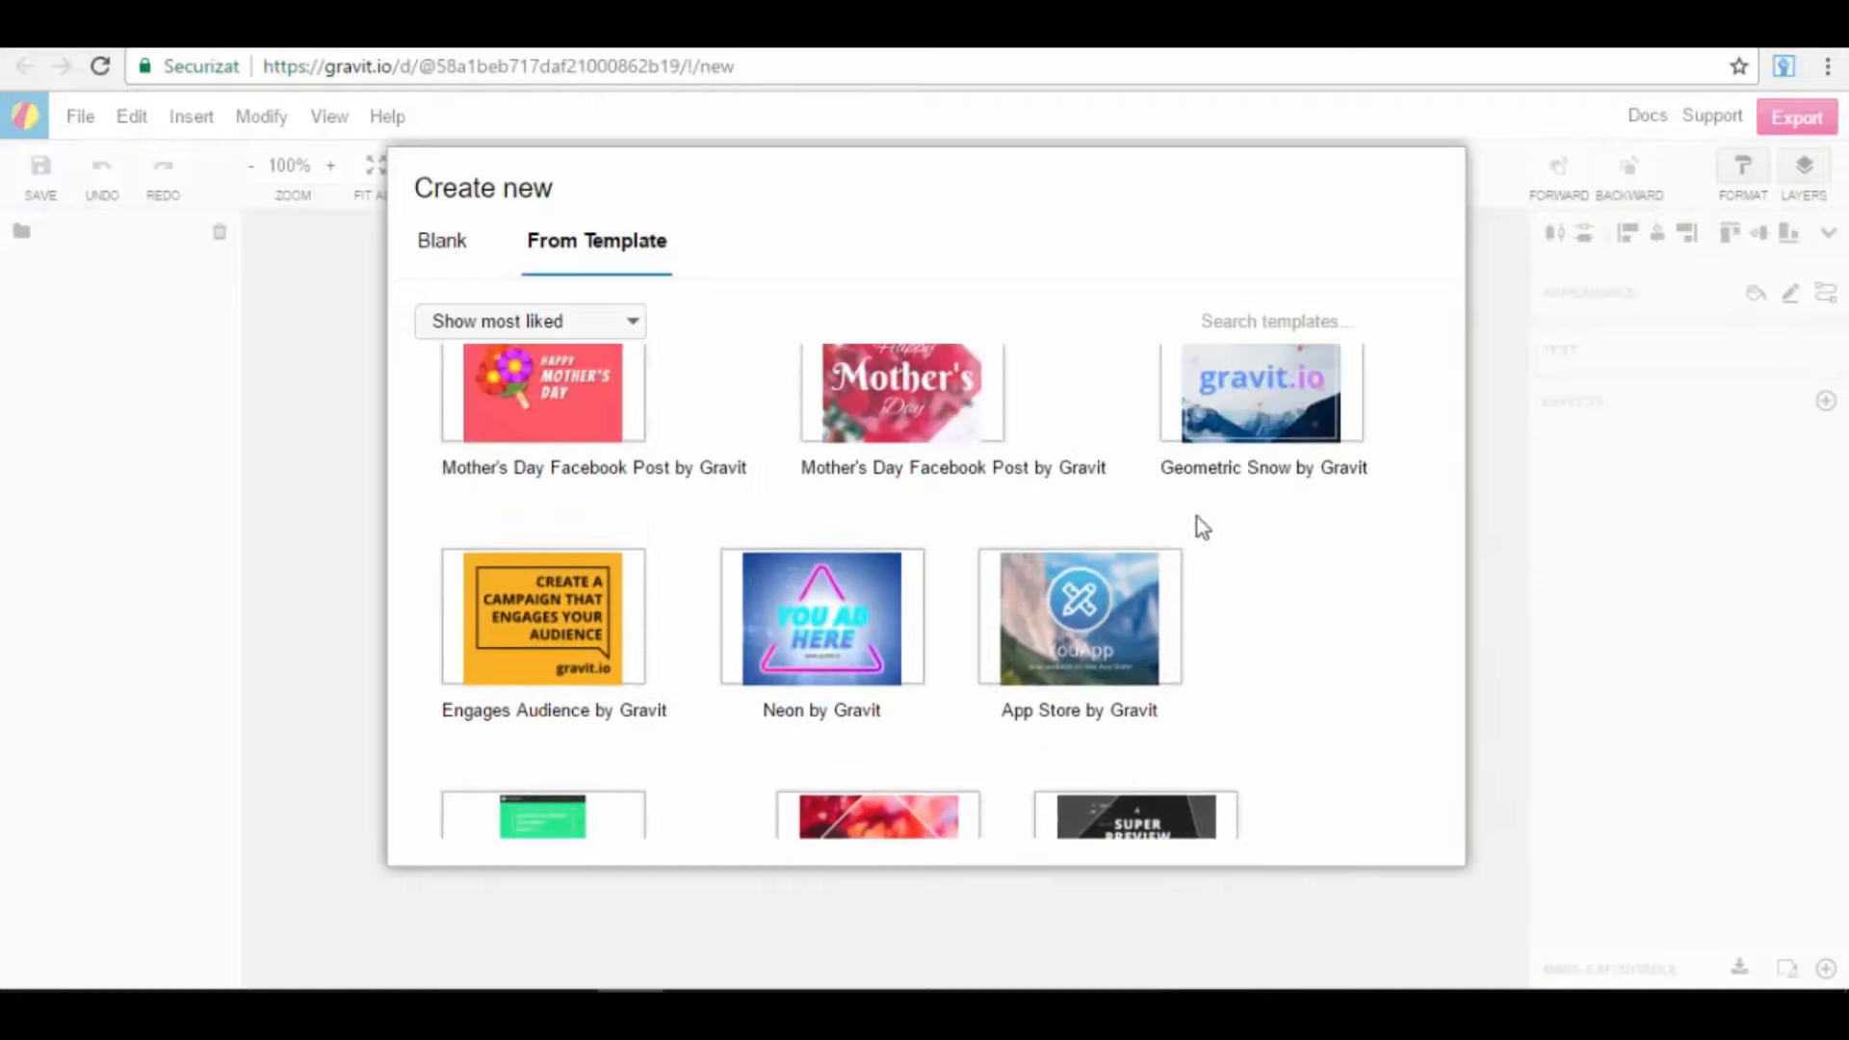
mouse_move(513, 482)
scroll(578, 491, "up", 1)
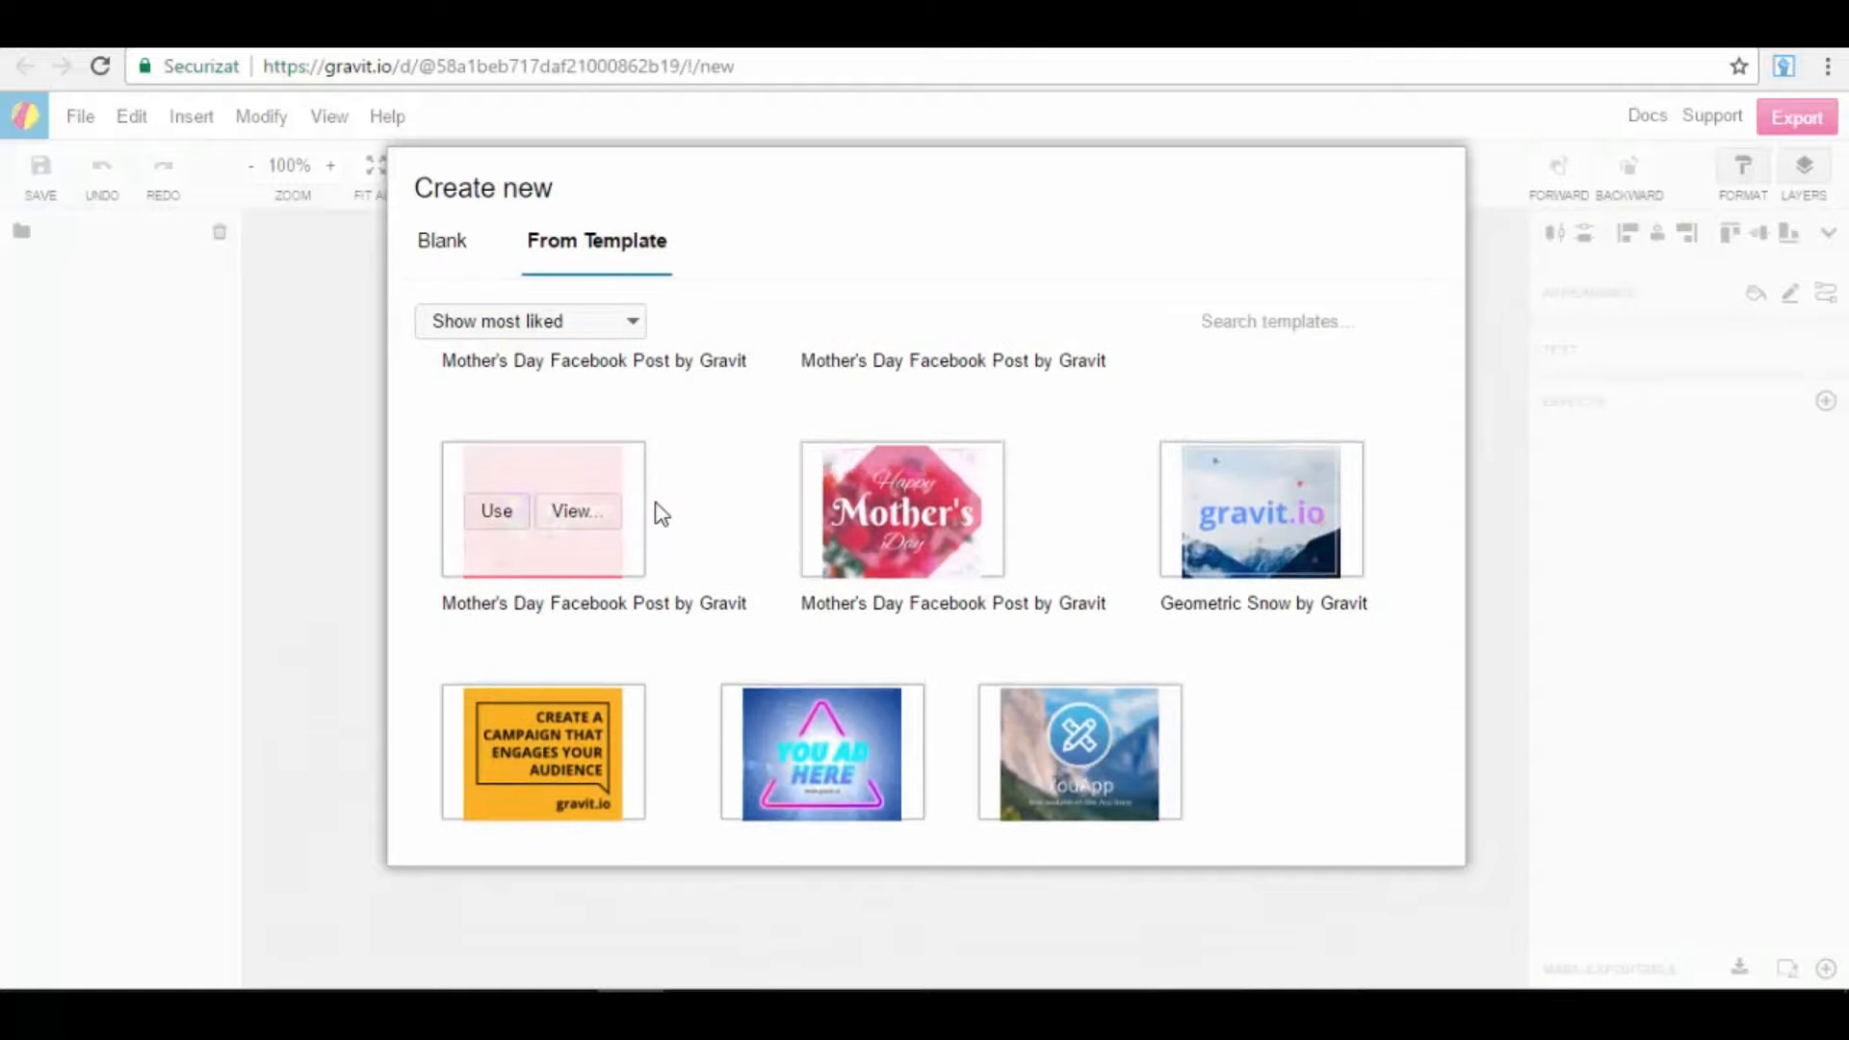
scroll(1255, 575, "down", 2)
scroll(1246, 545, "down", 2)
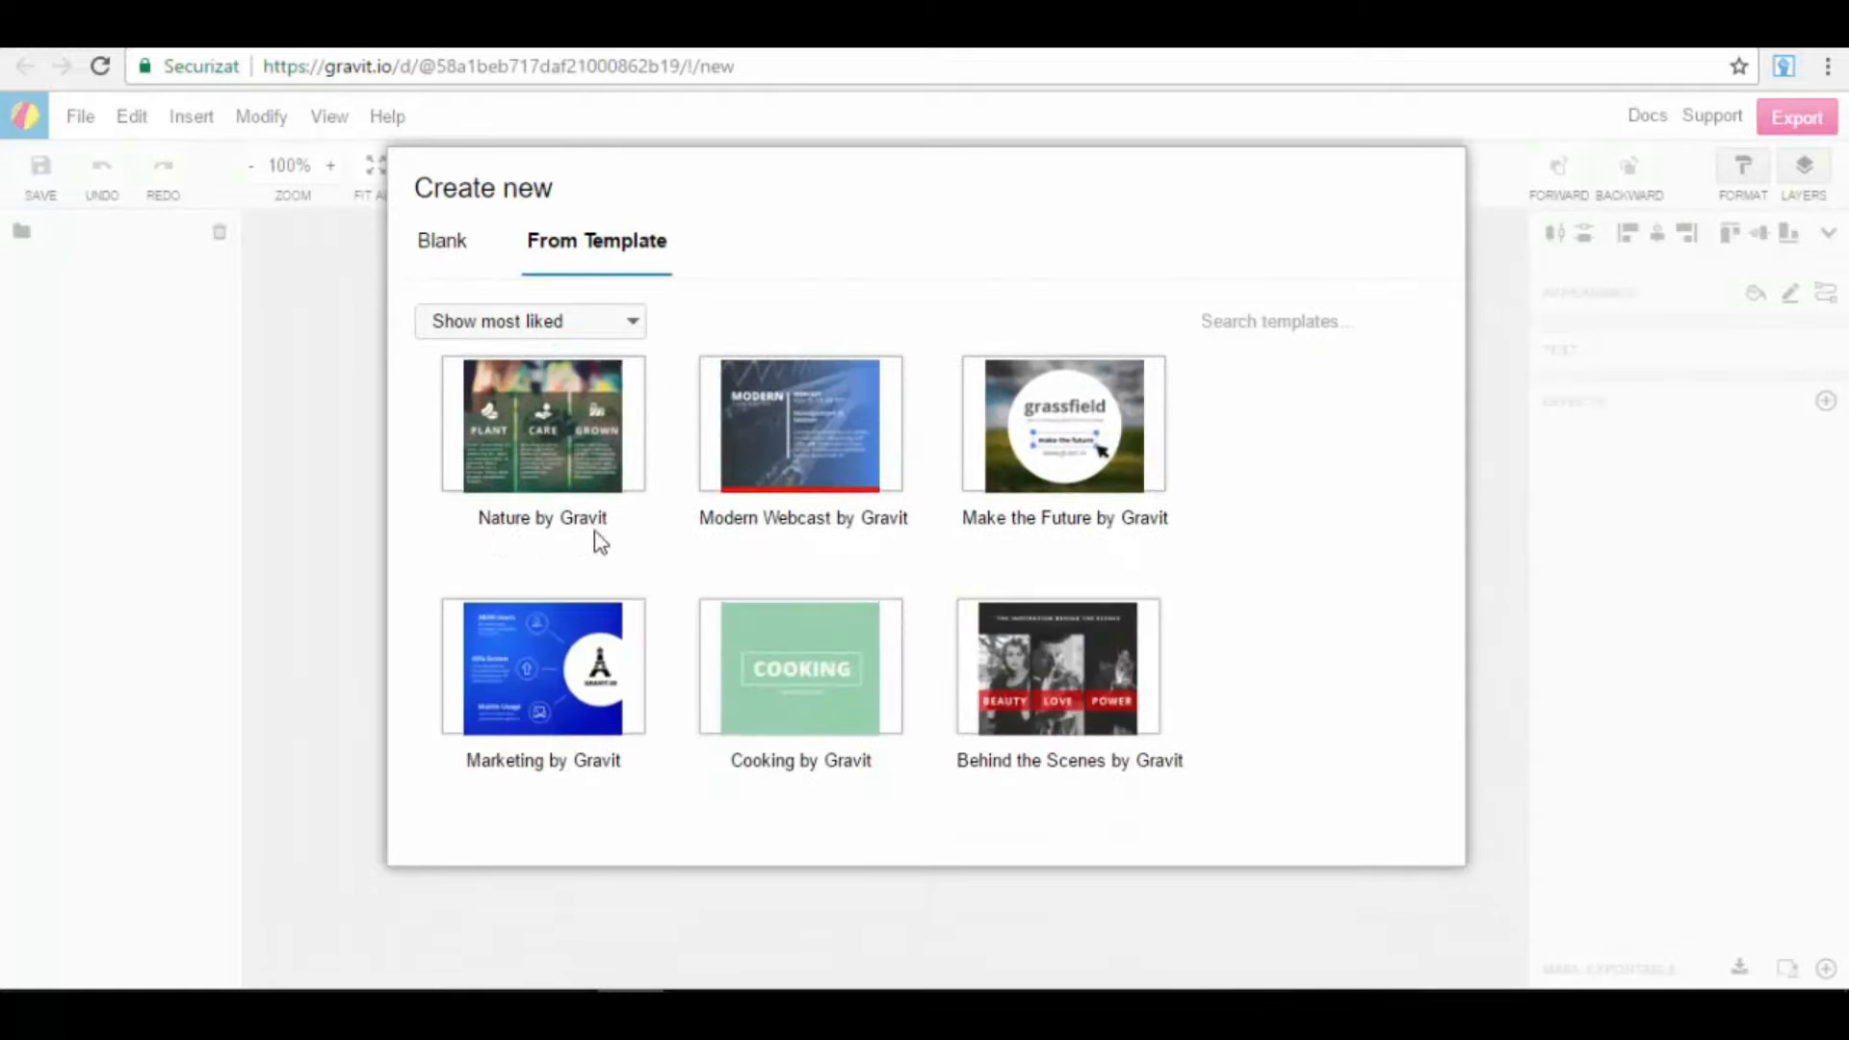
scroll(558, 558, "down", 1)
scroll(1052, 636, "down", 1)
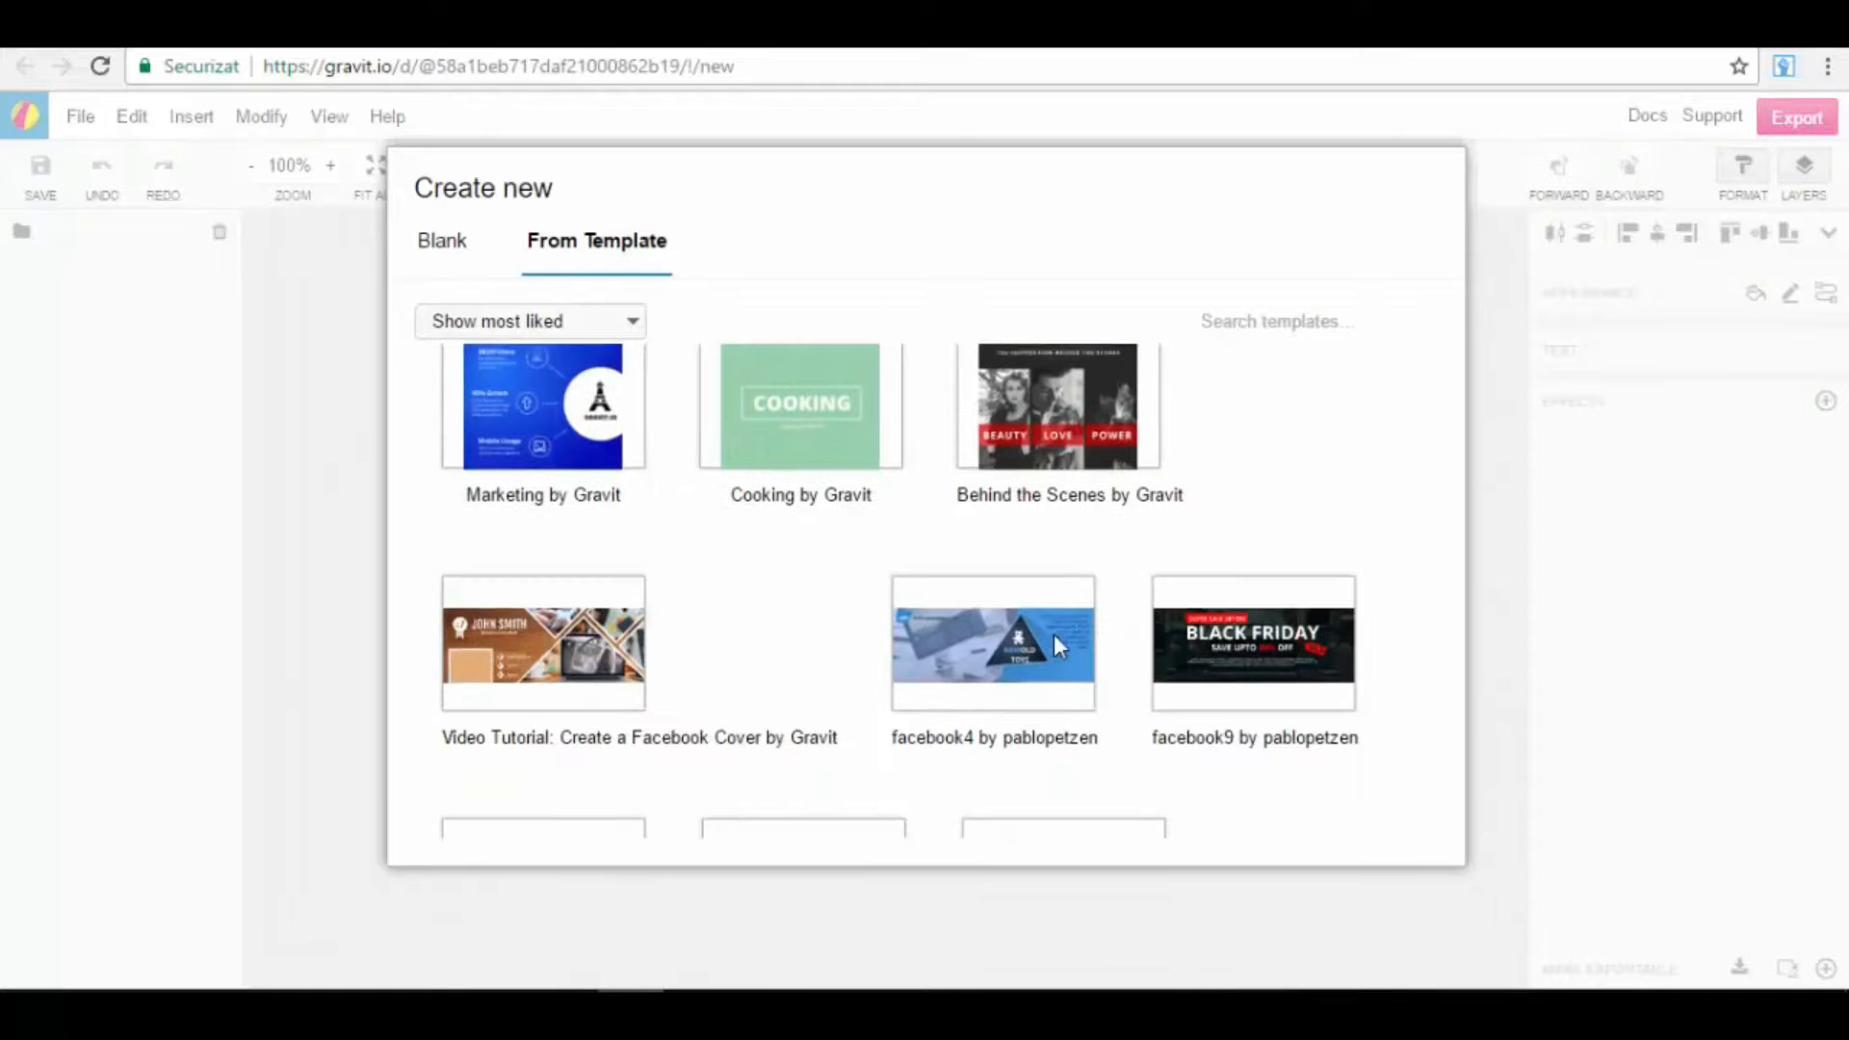
scroll(1048, 634, "down", 1)
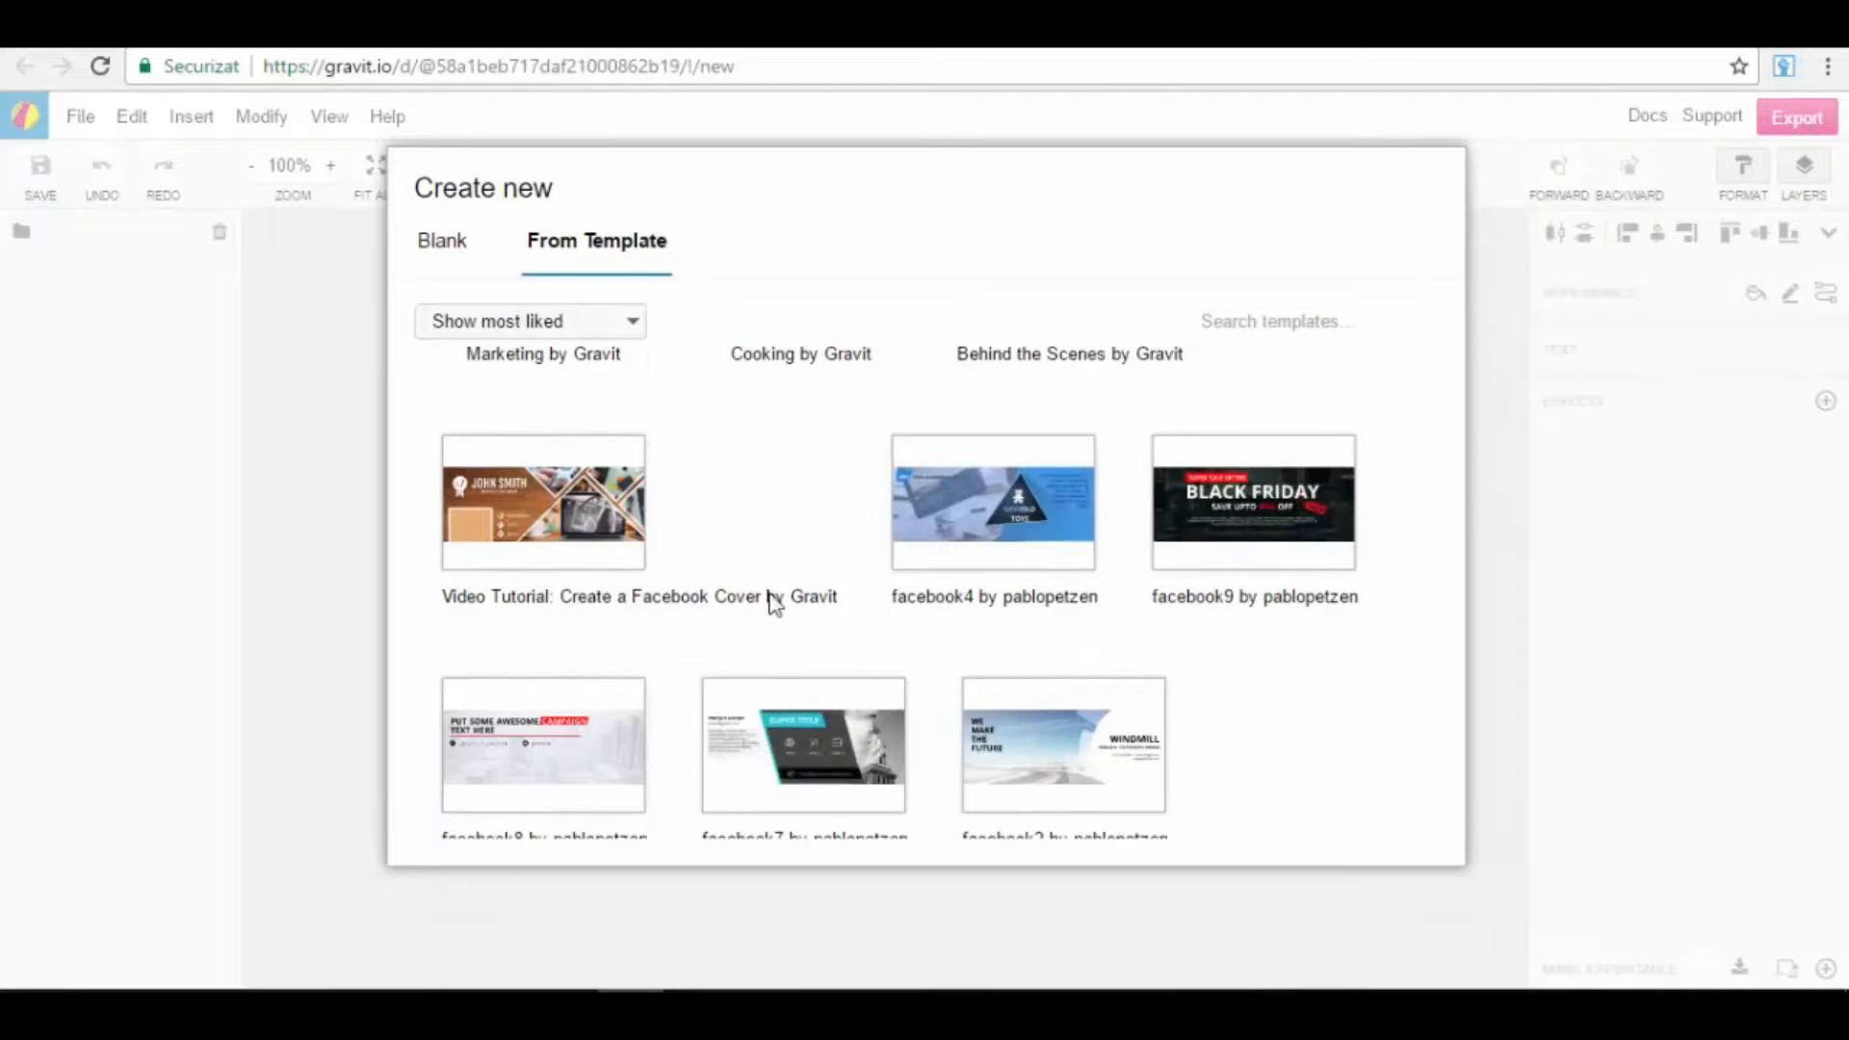
scroll(636, 631, "down", 2)
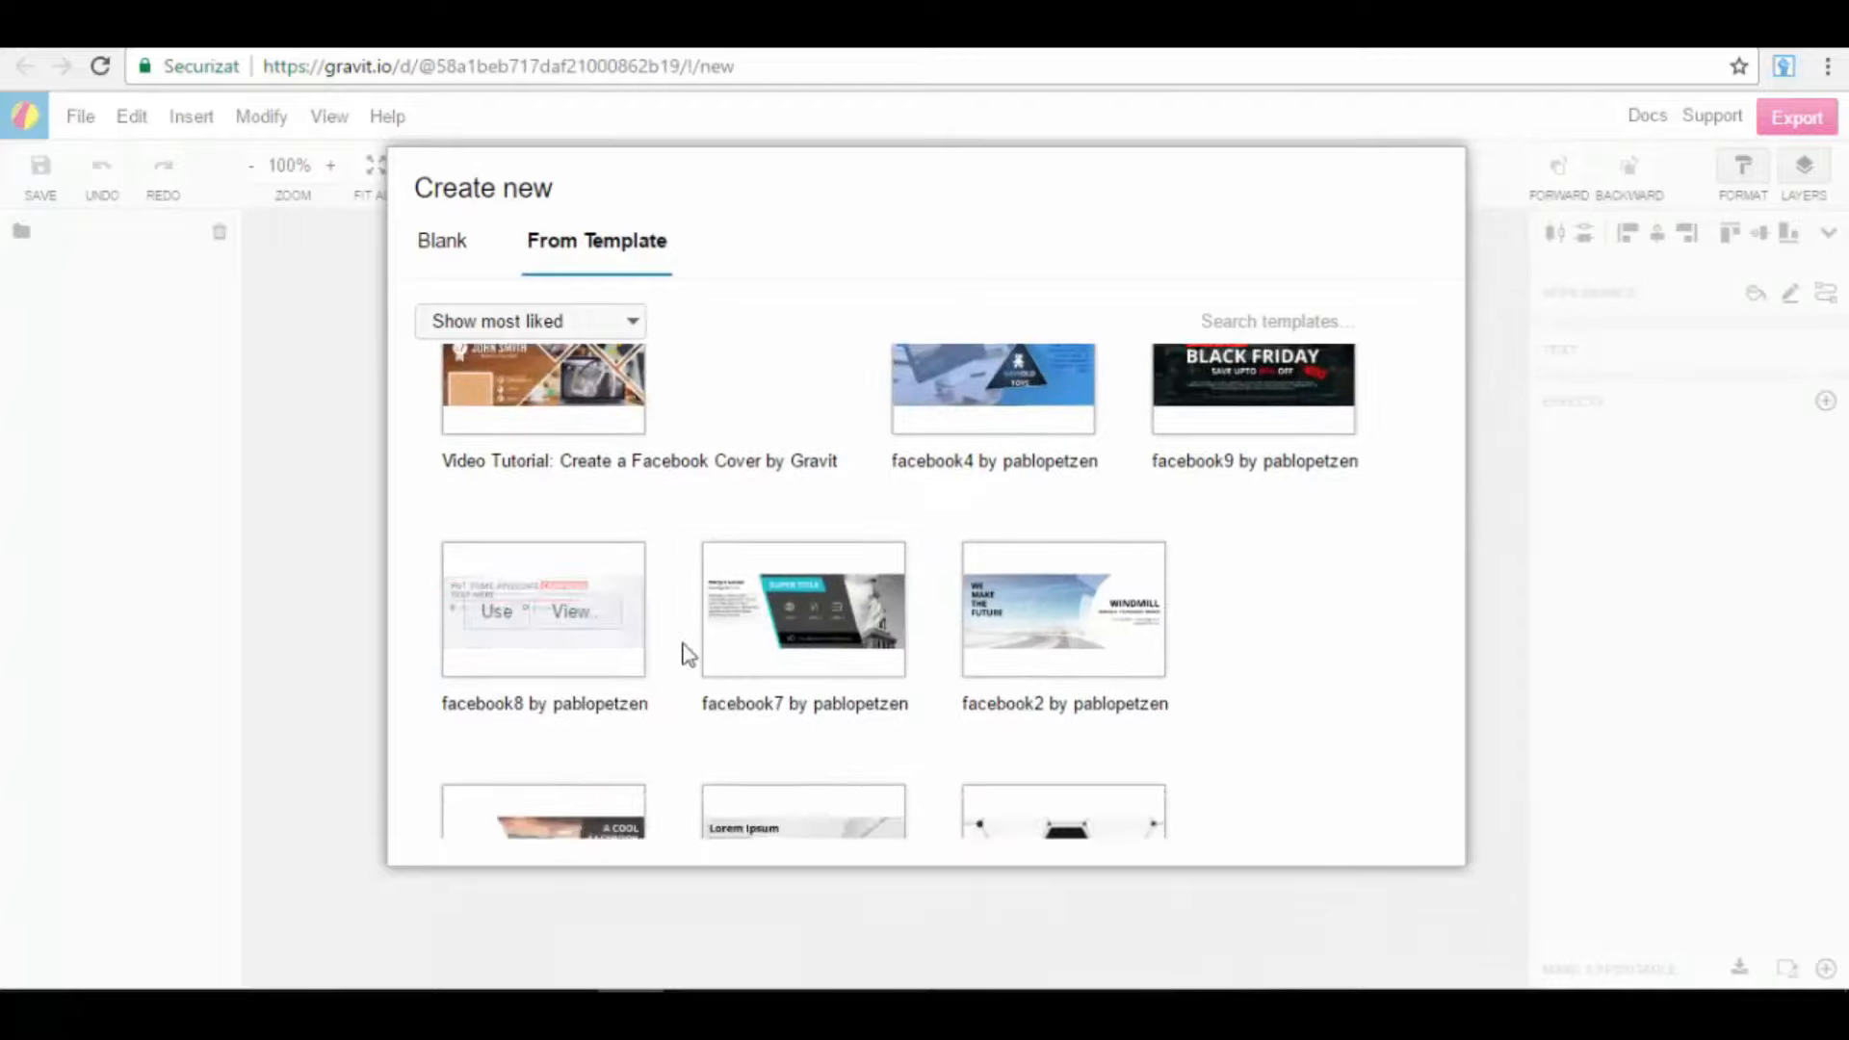
scroll(690, 782, "down", 2)
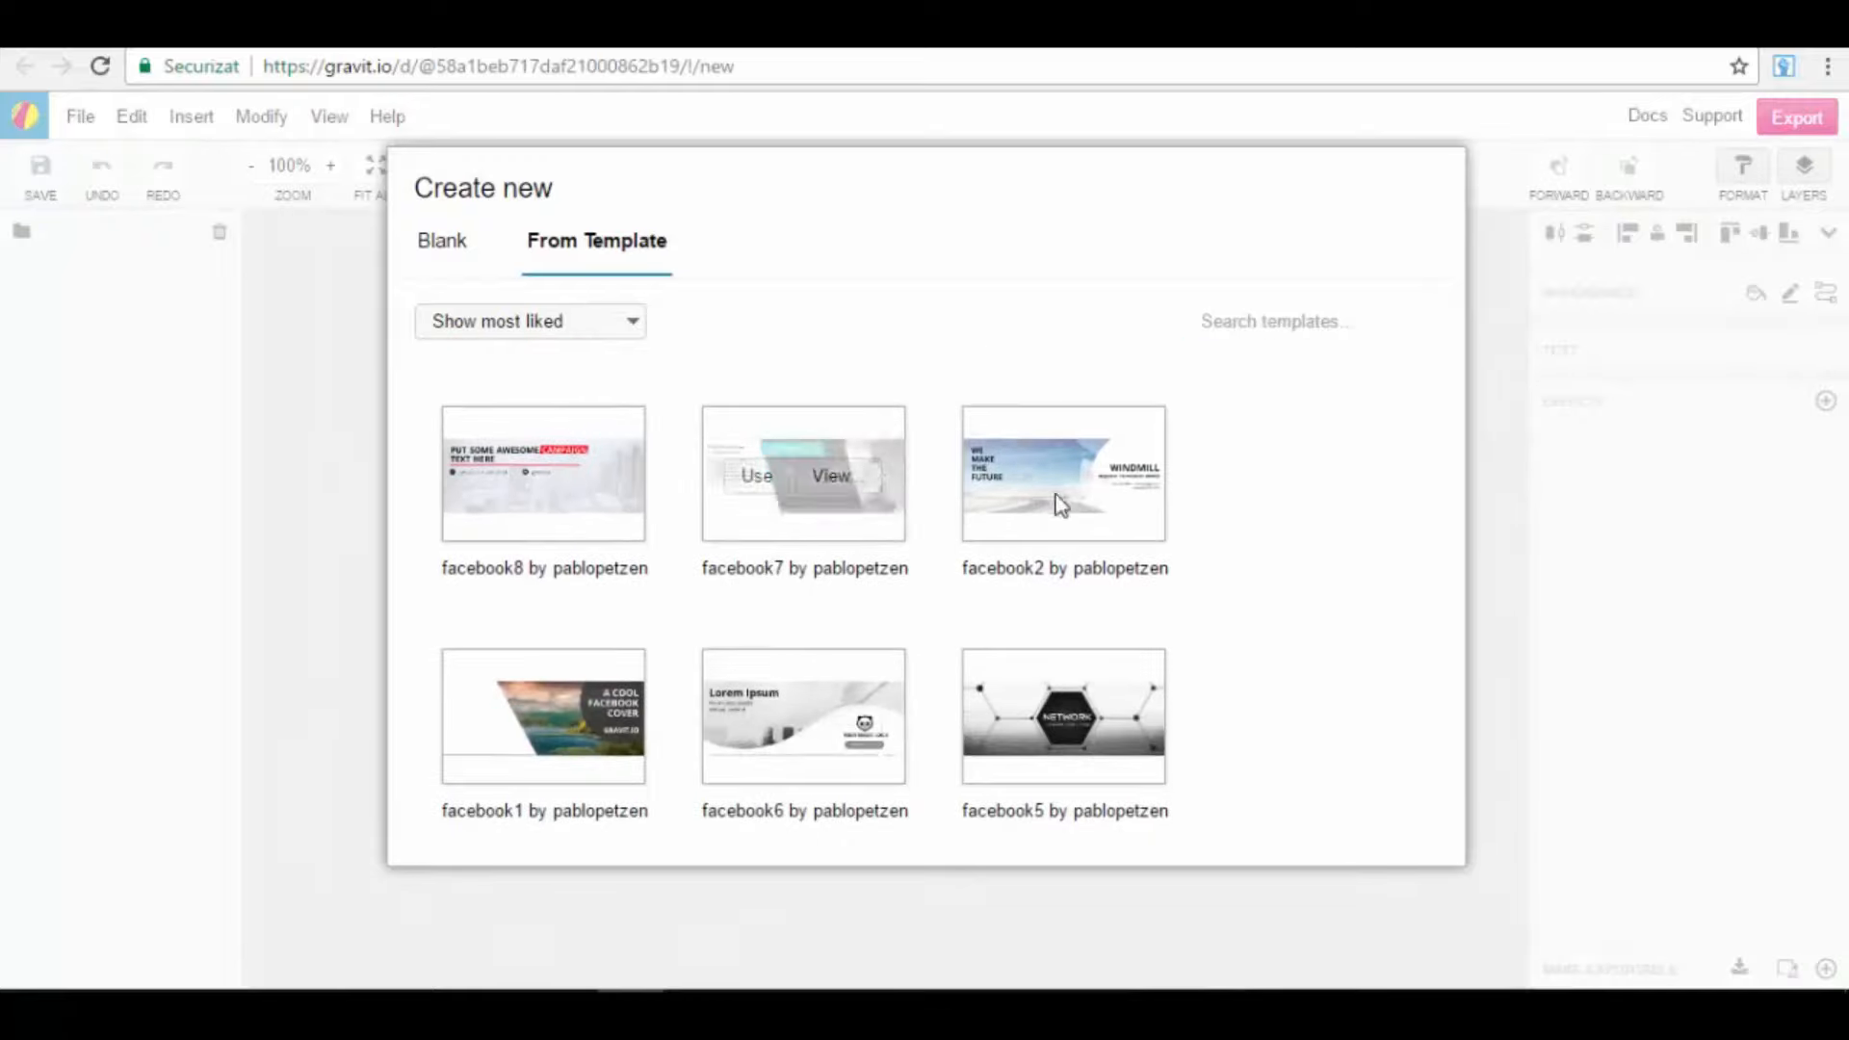
scroll(884, 395, "down", 4)
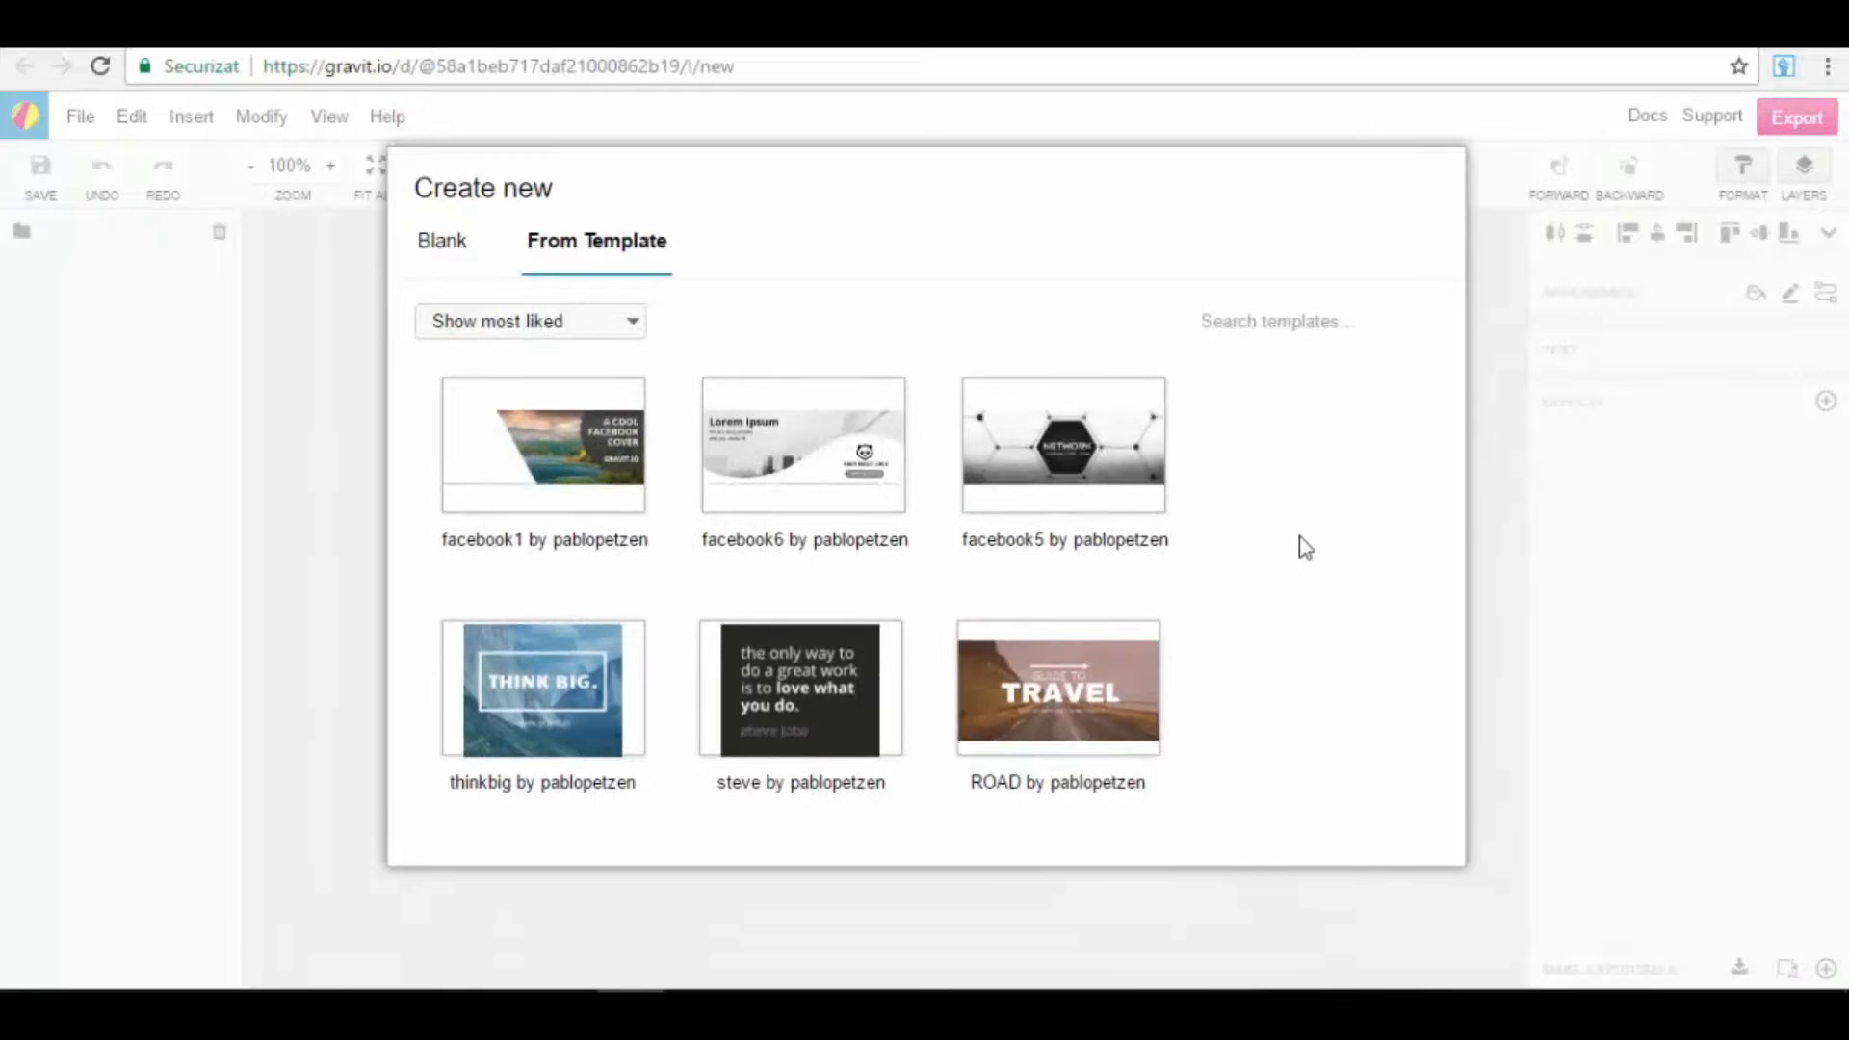
scroll(665, 590, "down", 4)
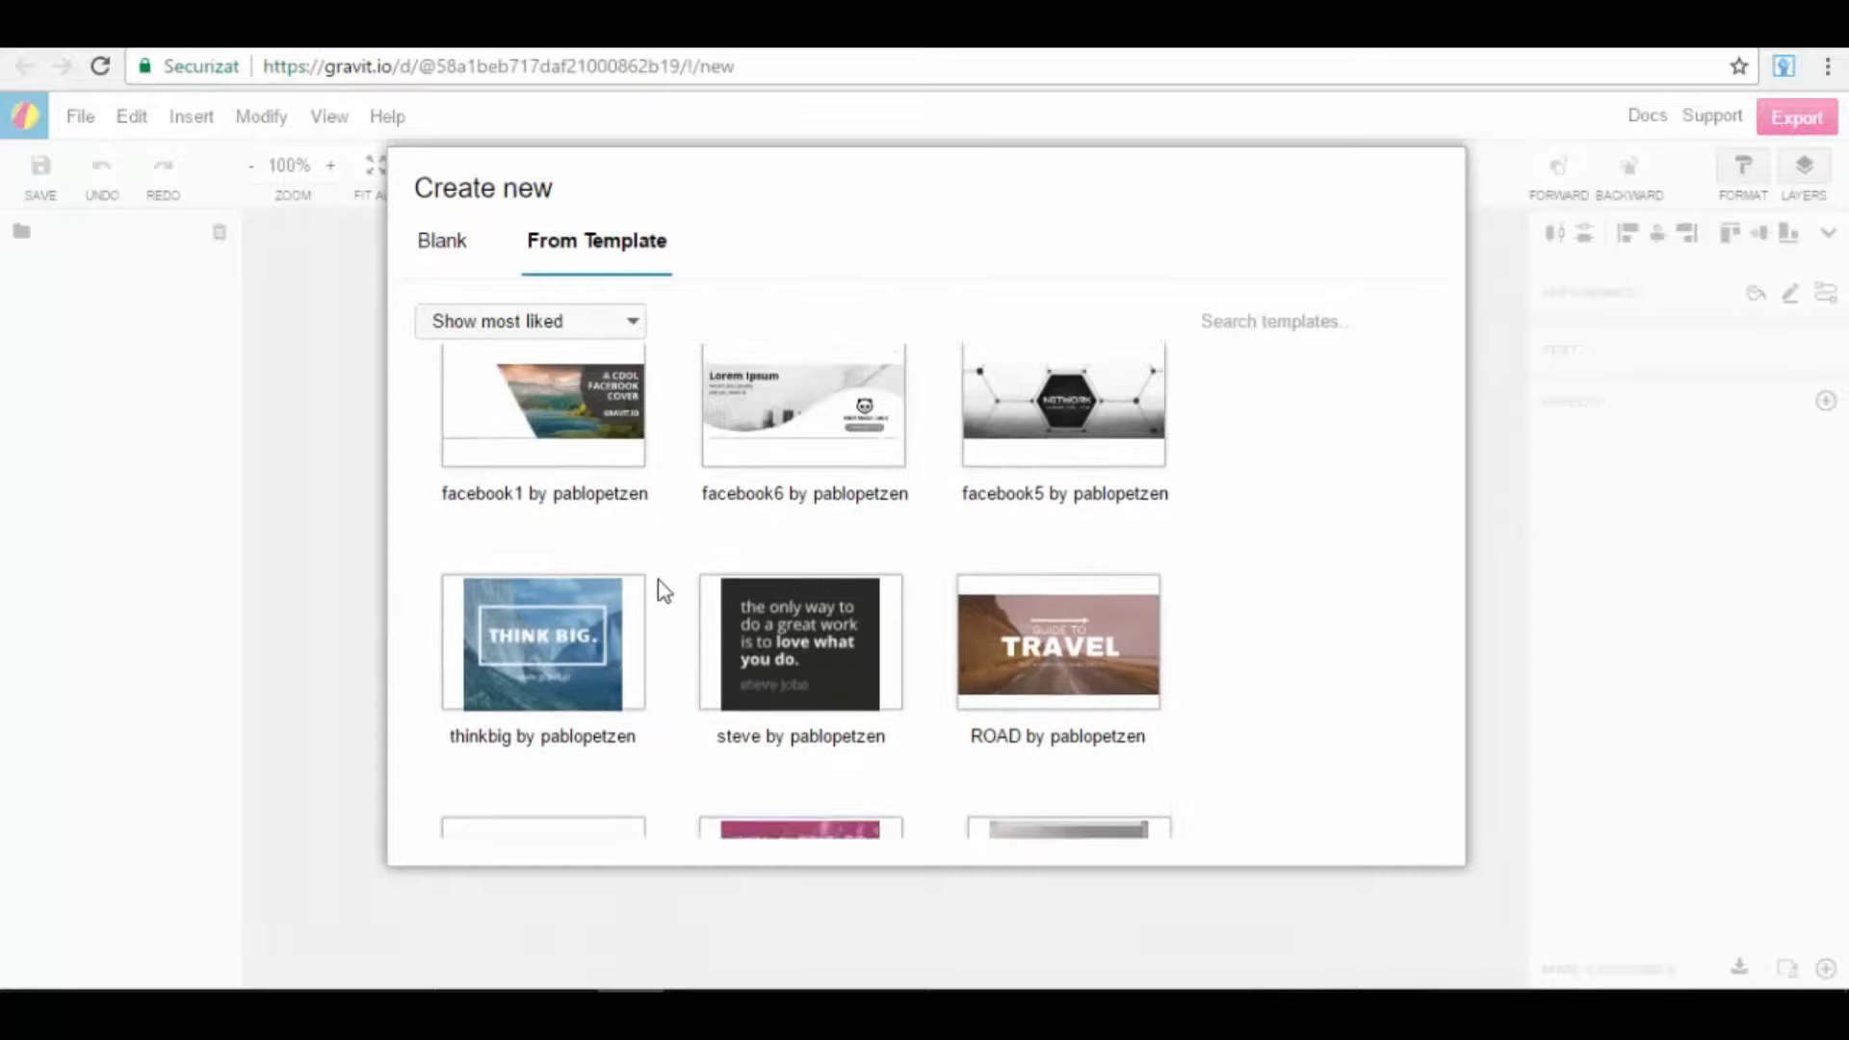
scroll(664, 591, "down", 3)
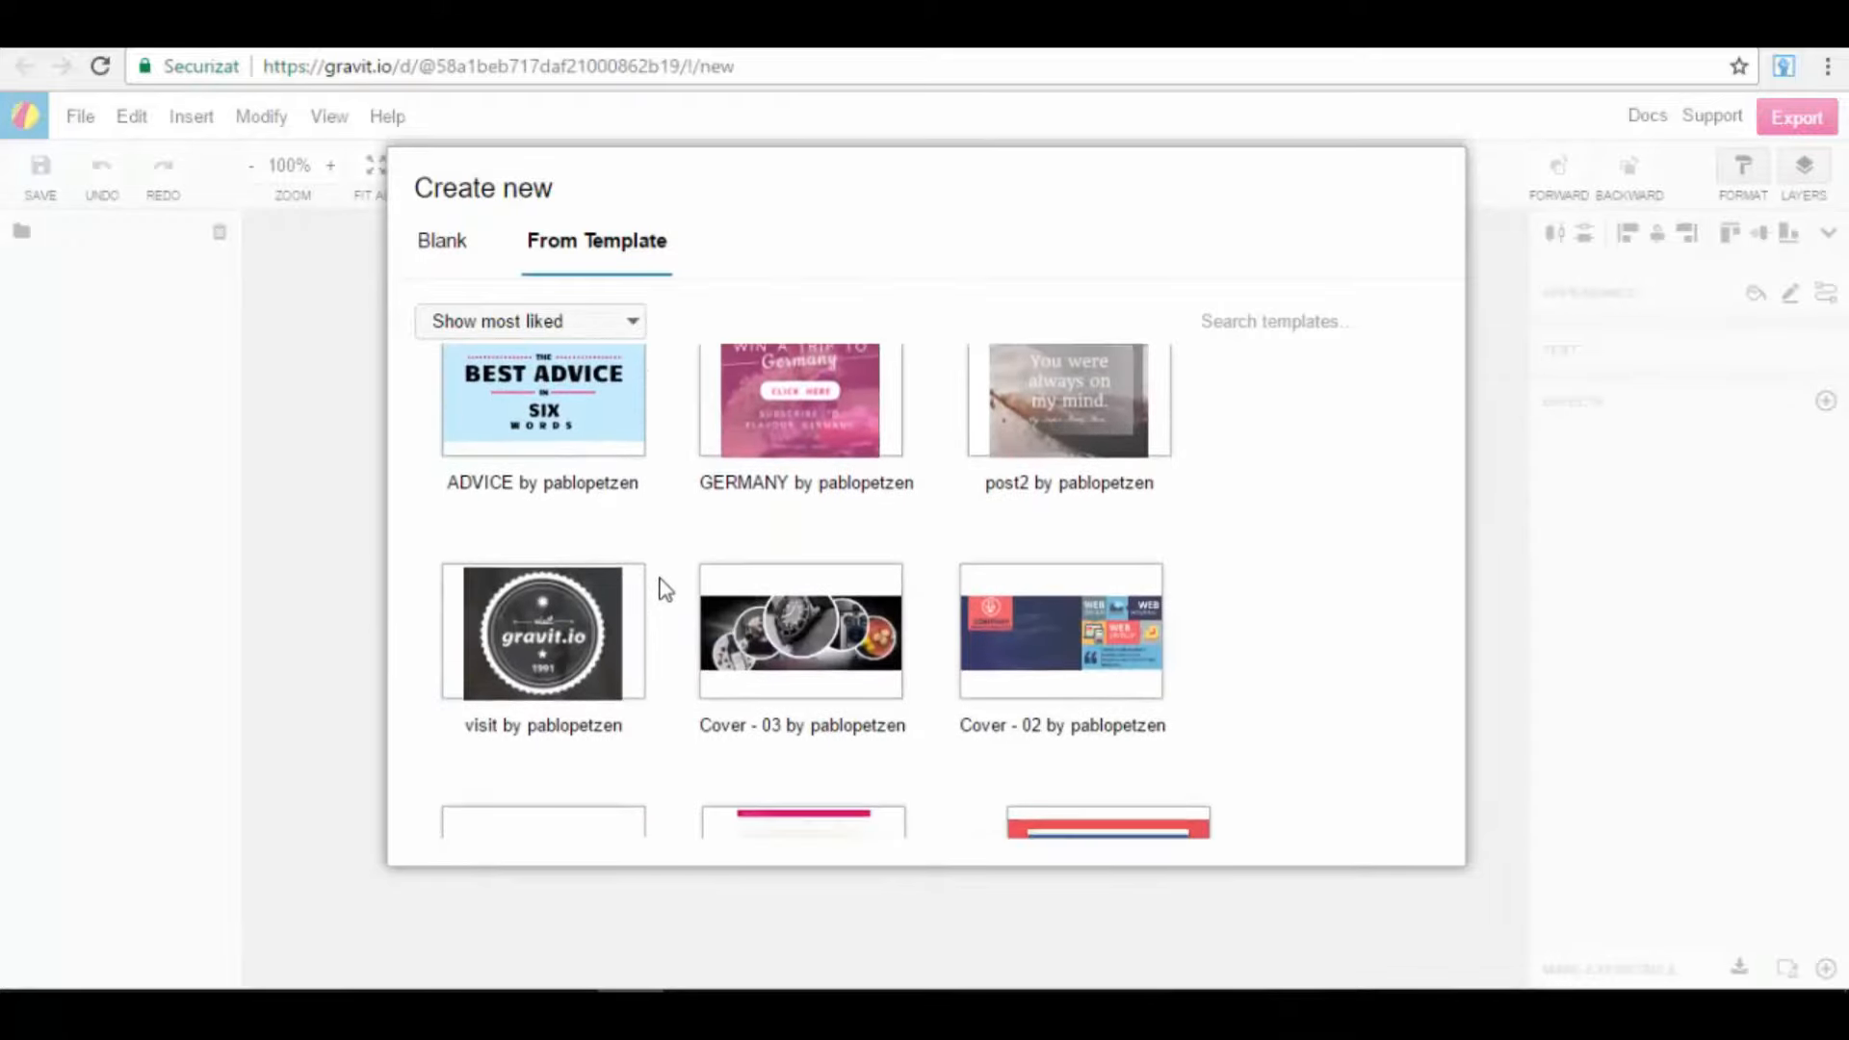
scroll(785, 592, "up", 1)
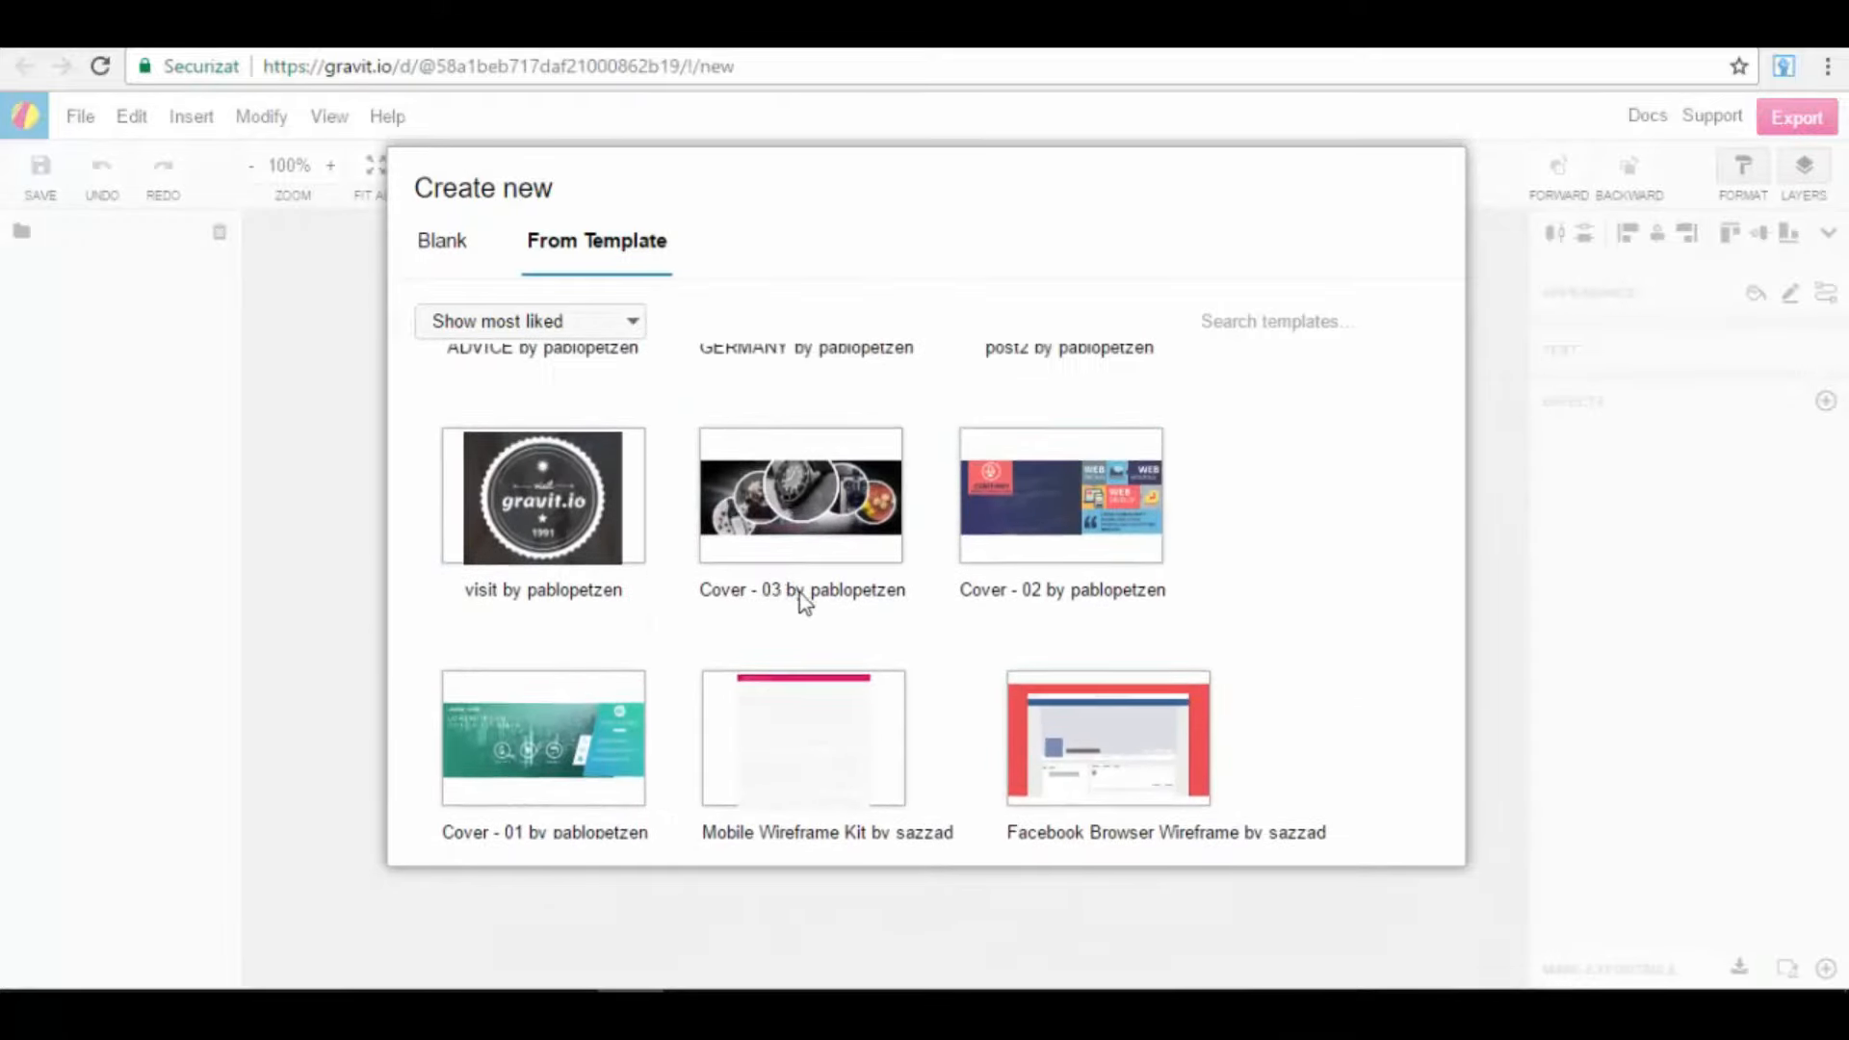
scroll(800, 592, "down", 2)
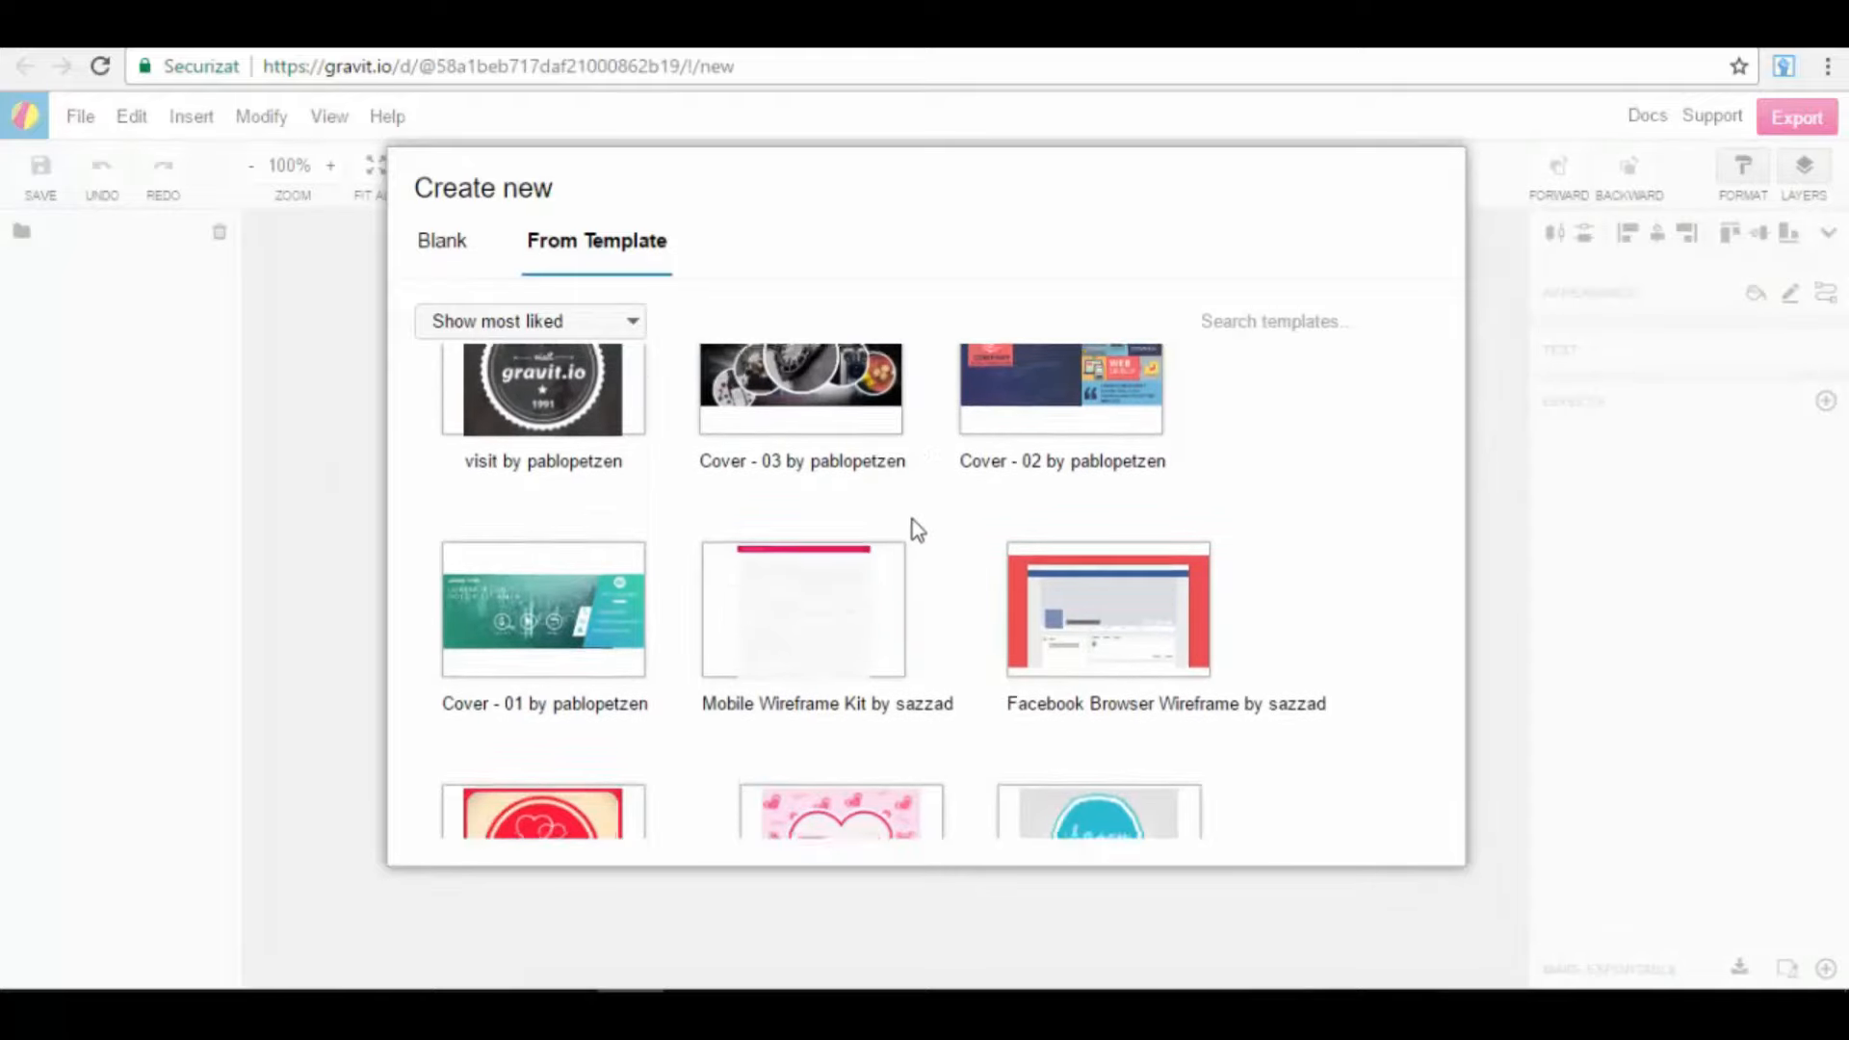
scroll(906, 578, "up", 2)
scroll(905, 626, "down", 4)
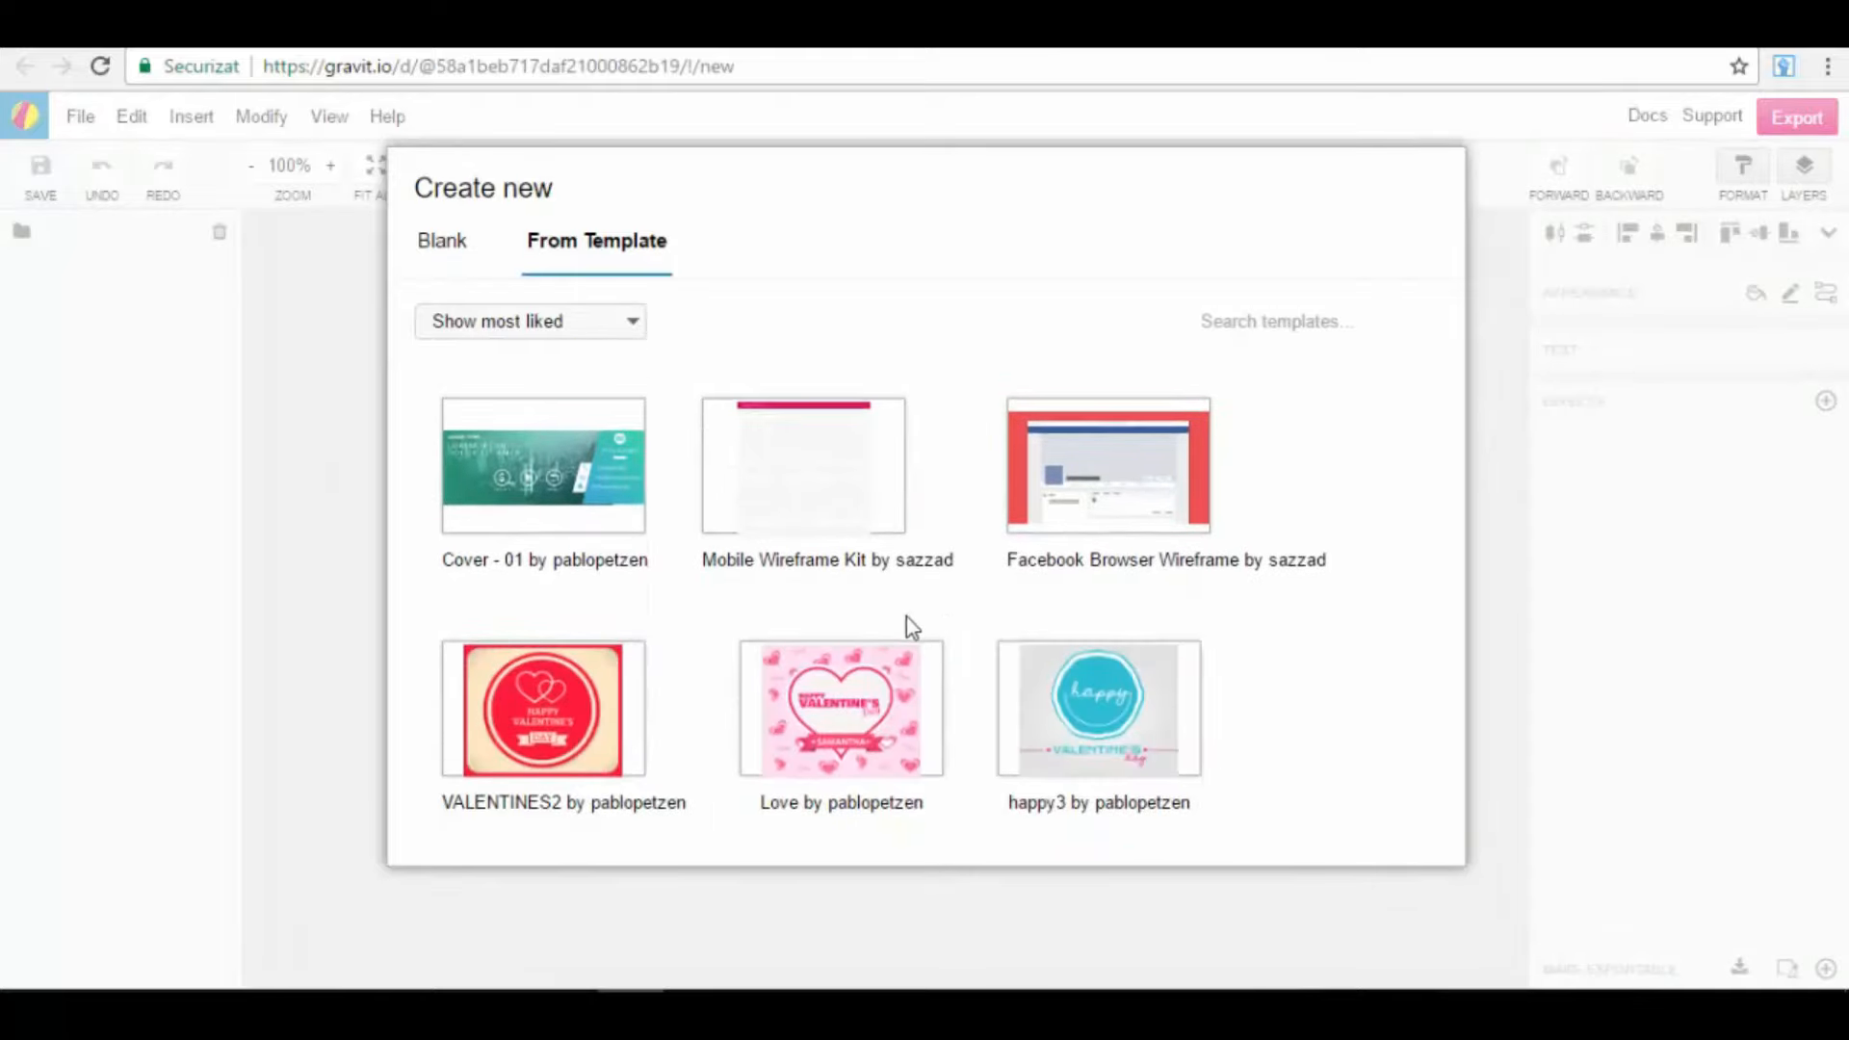
scroll(906, 616, "down", 1)
scroll(967, 491, "down", 4)
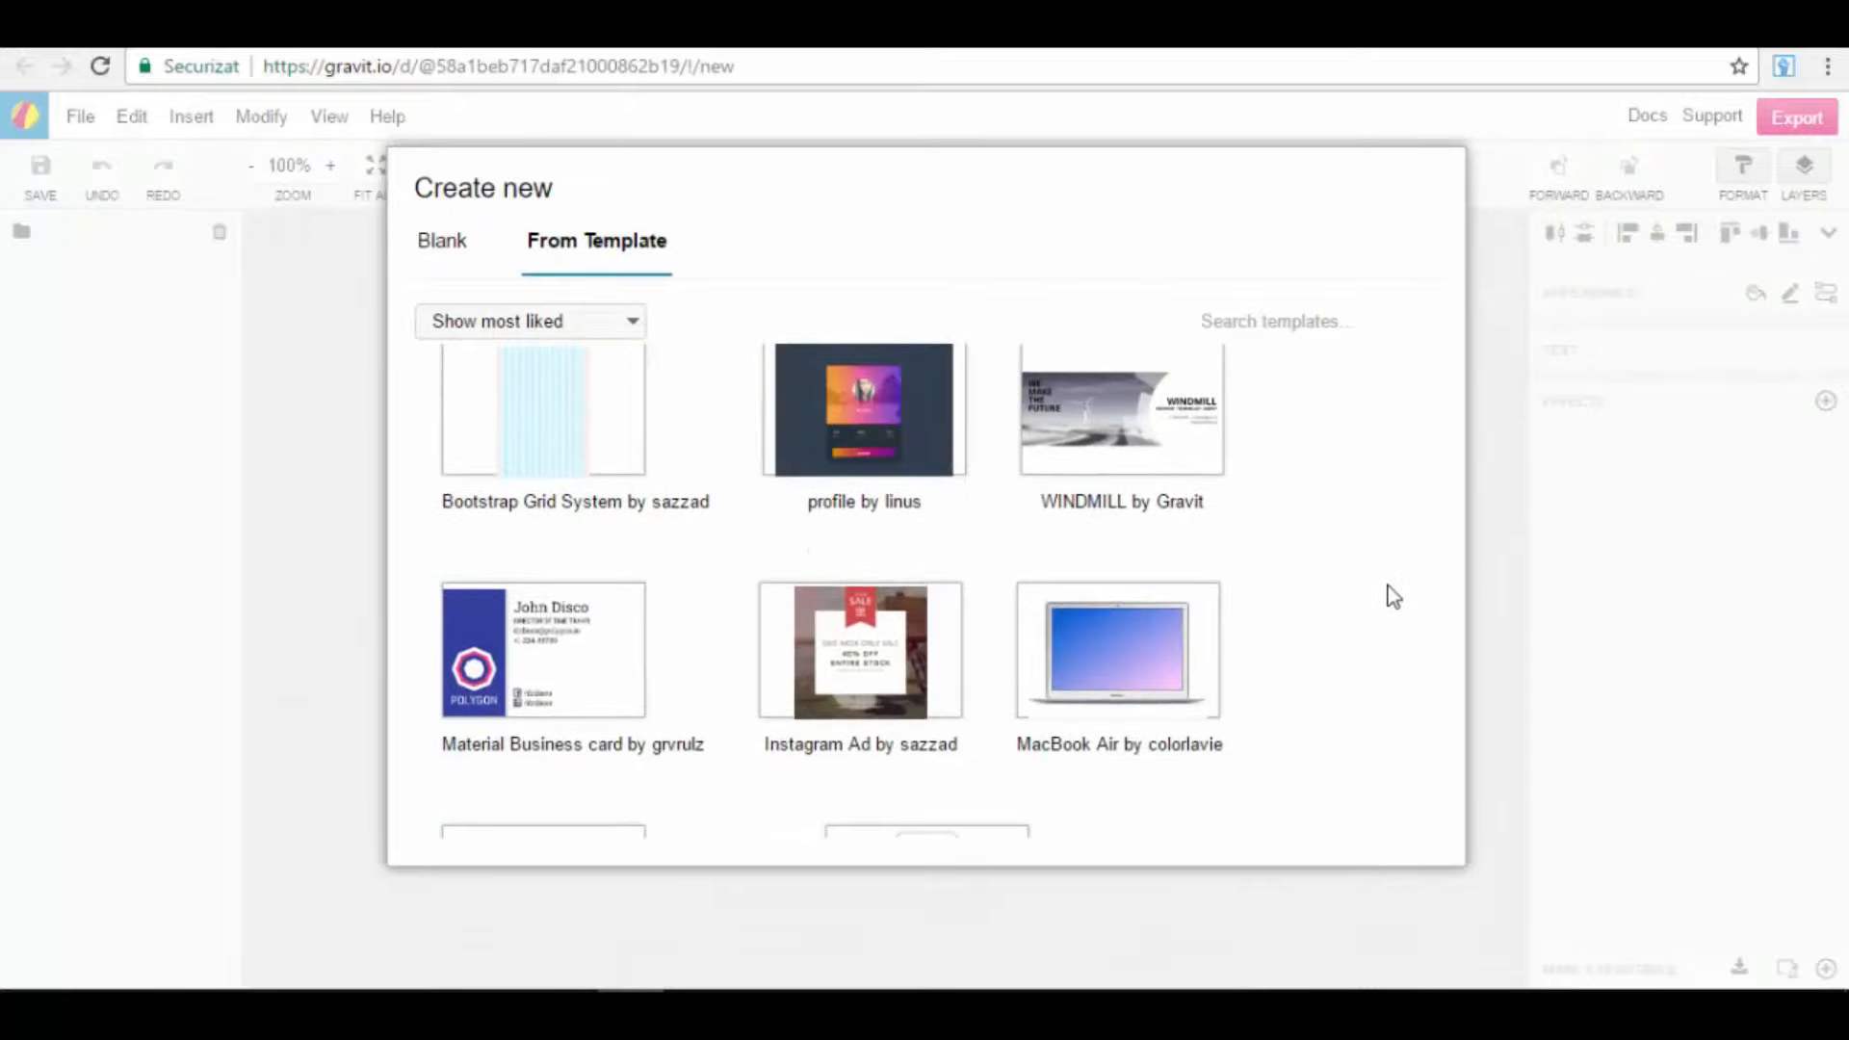
scroll(1388, 595, "down", 1)
mouse_move(1044, 521)
scroll(1079, 549, "down", 3)
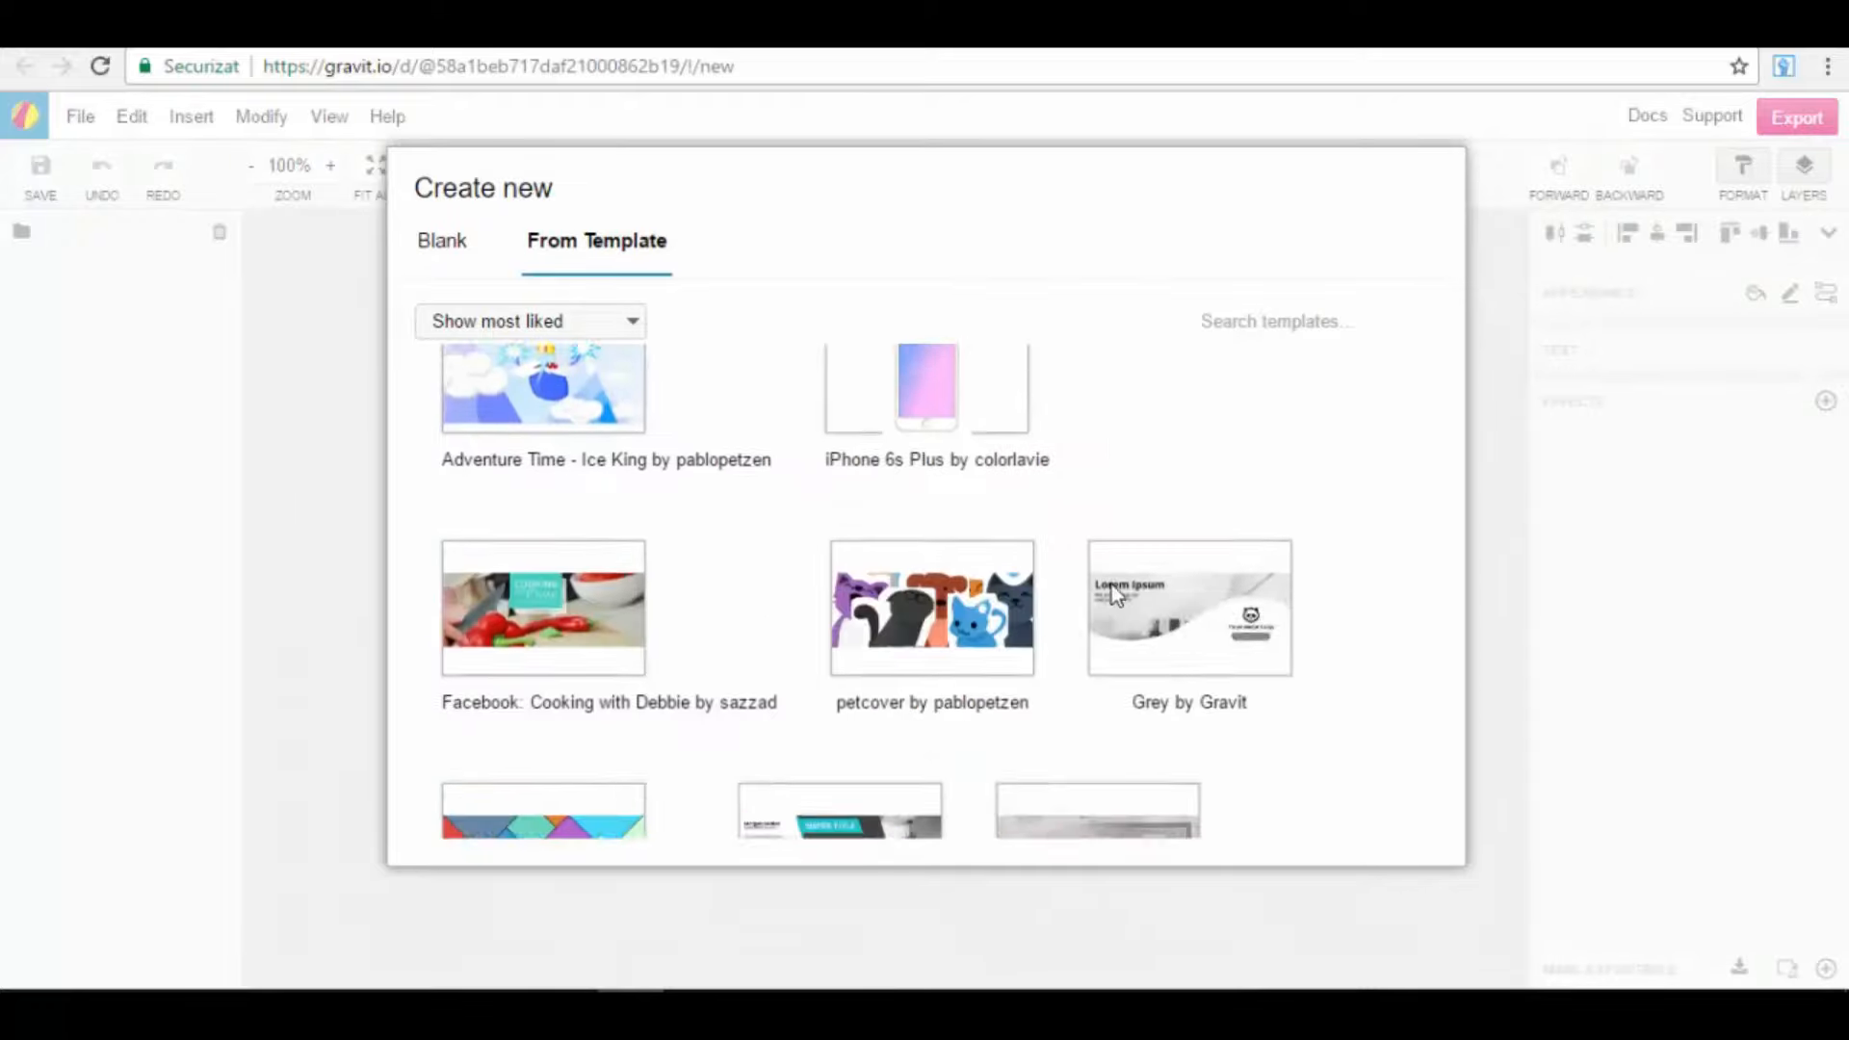
scroll(1089, 500, "down", 1)
scroll(1253, 569, "down", 4)
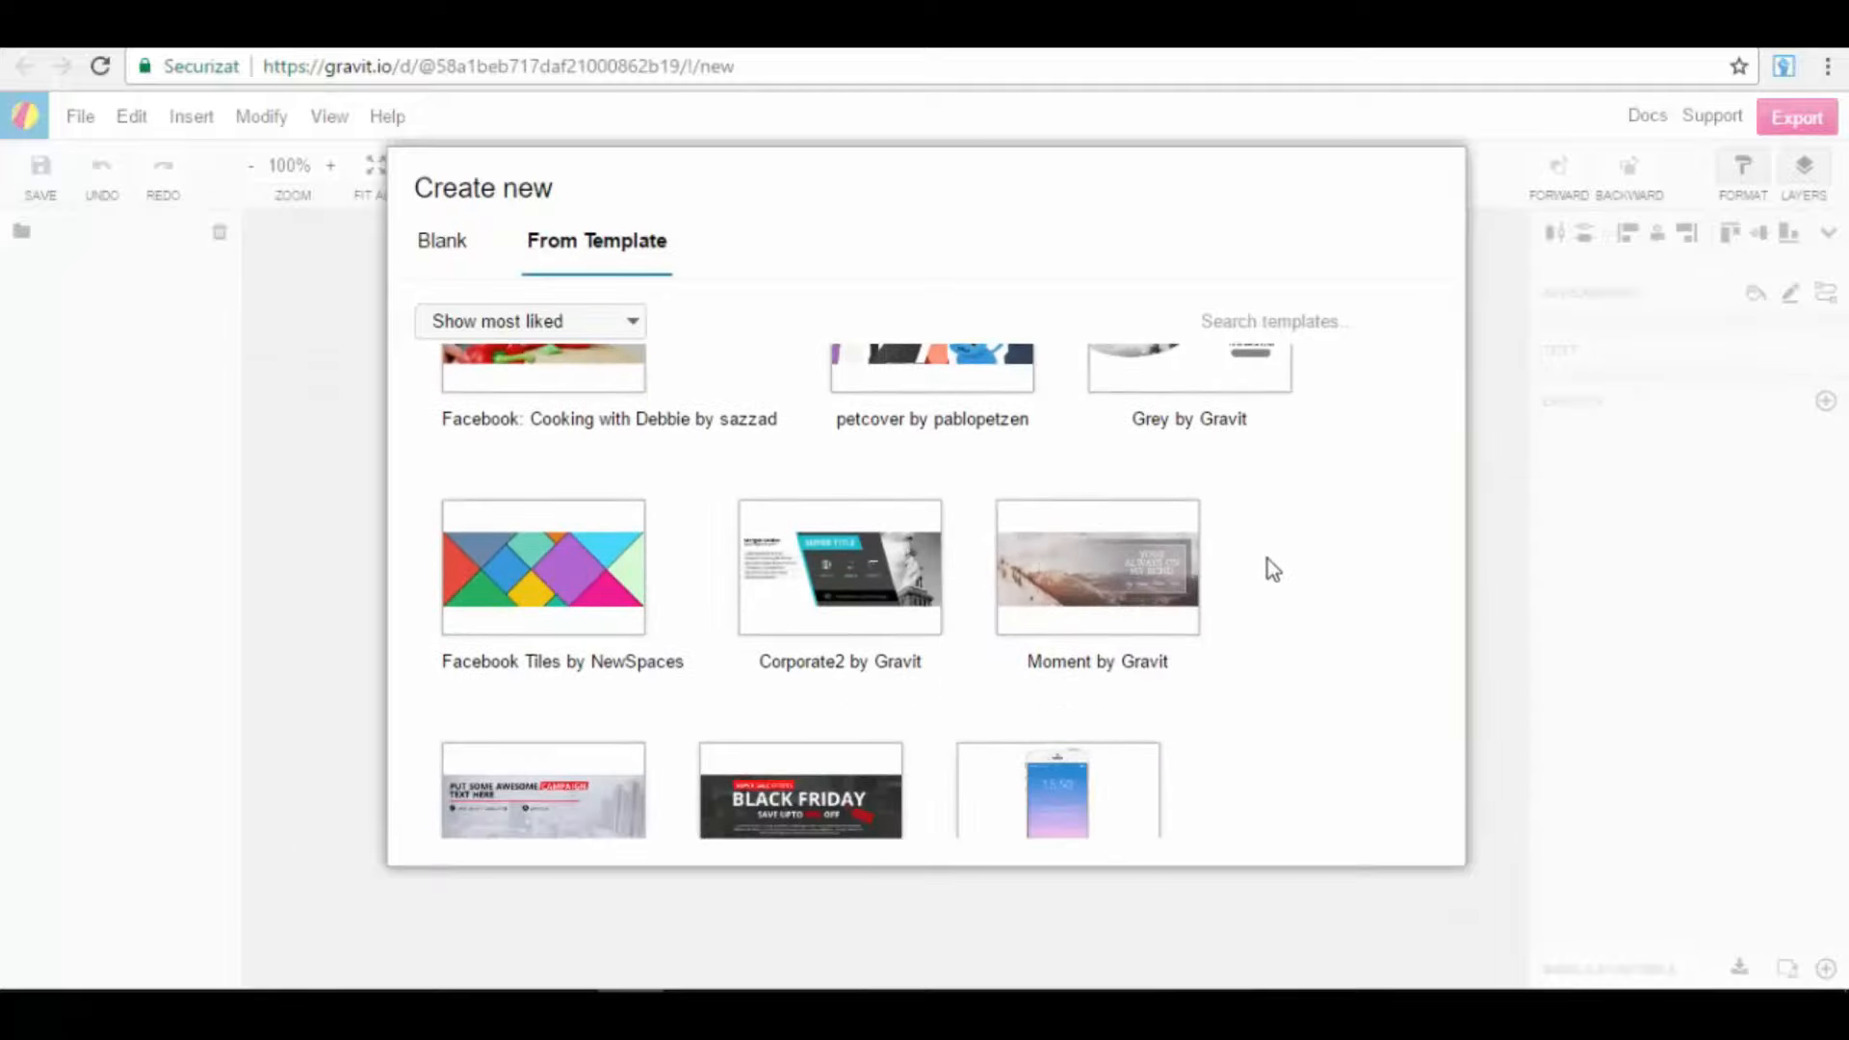
Step: Browse the rest of the most liked templates and start a new design from the Cover - 03 template
scroll(909, 591, "down", 1)
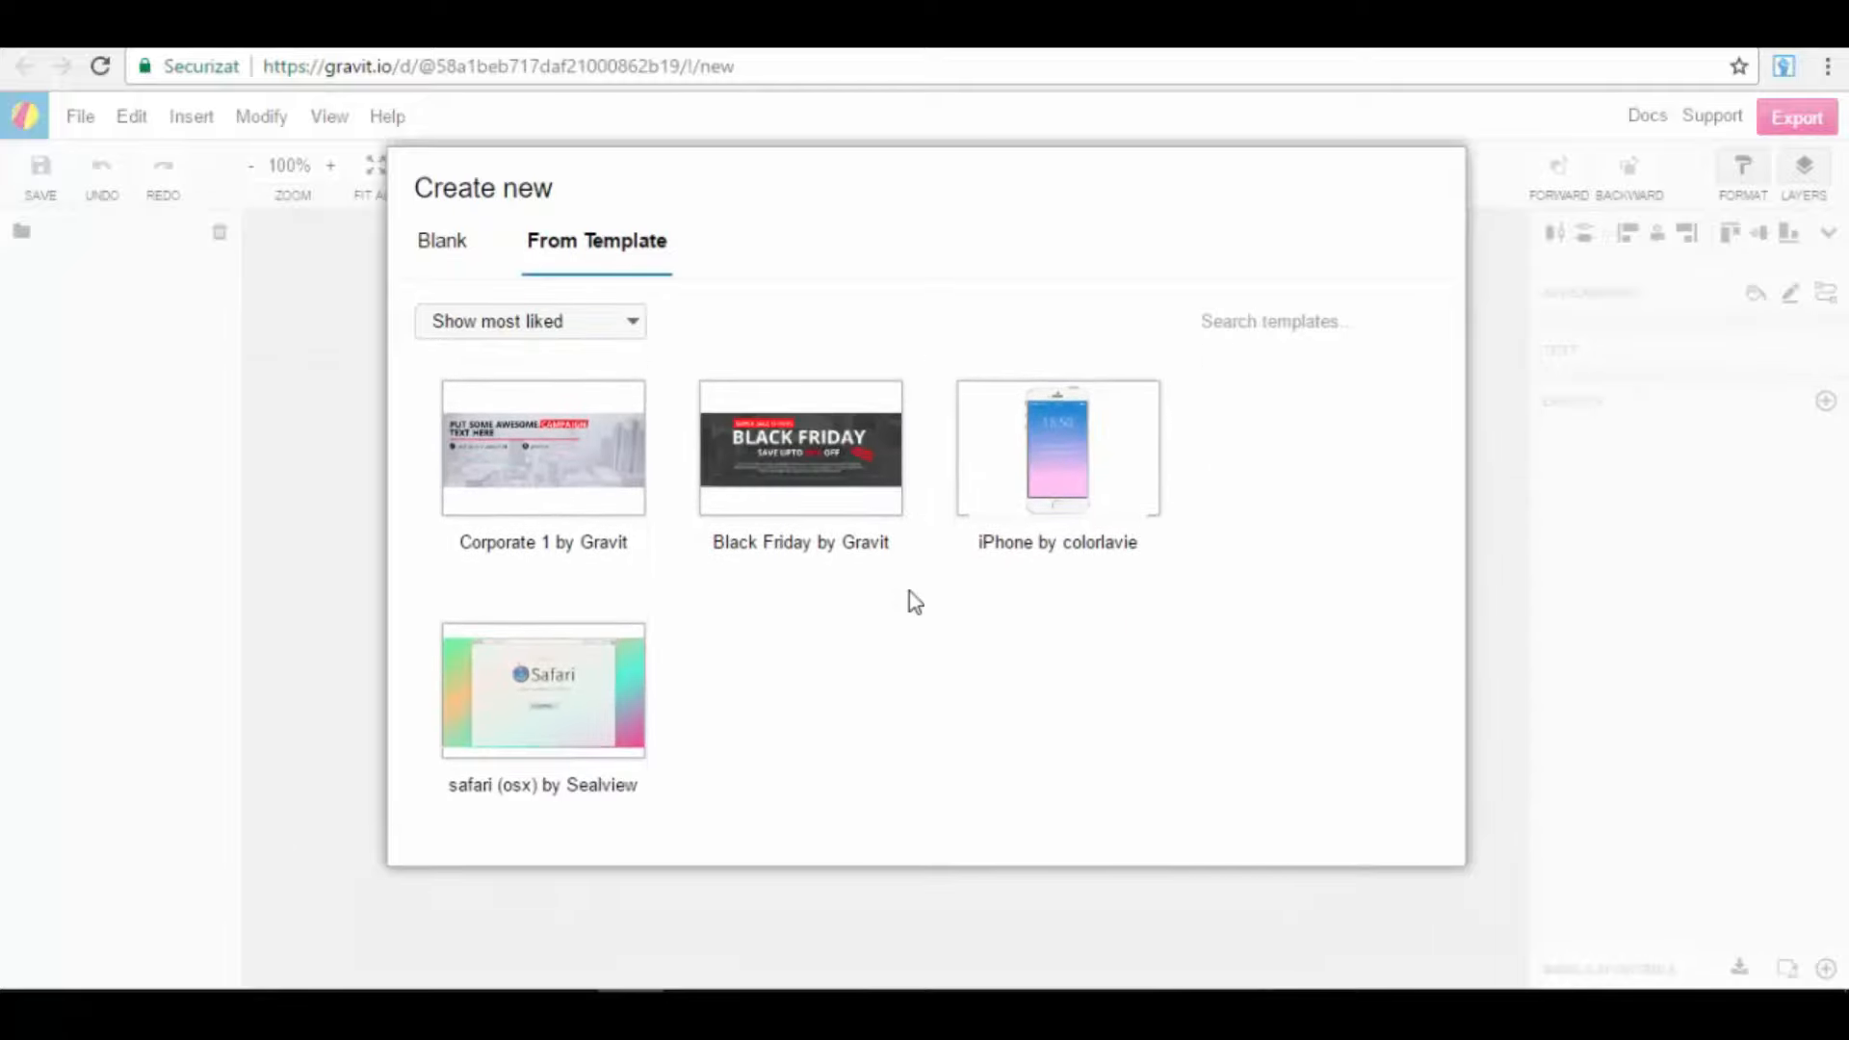
scroll(909, 591, "up", 12)
scroll(836, 638, "down", 10)
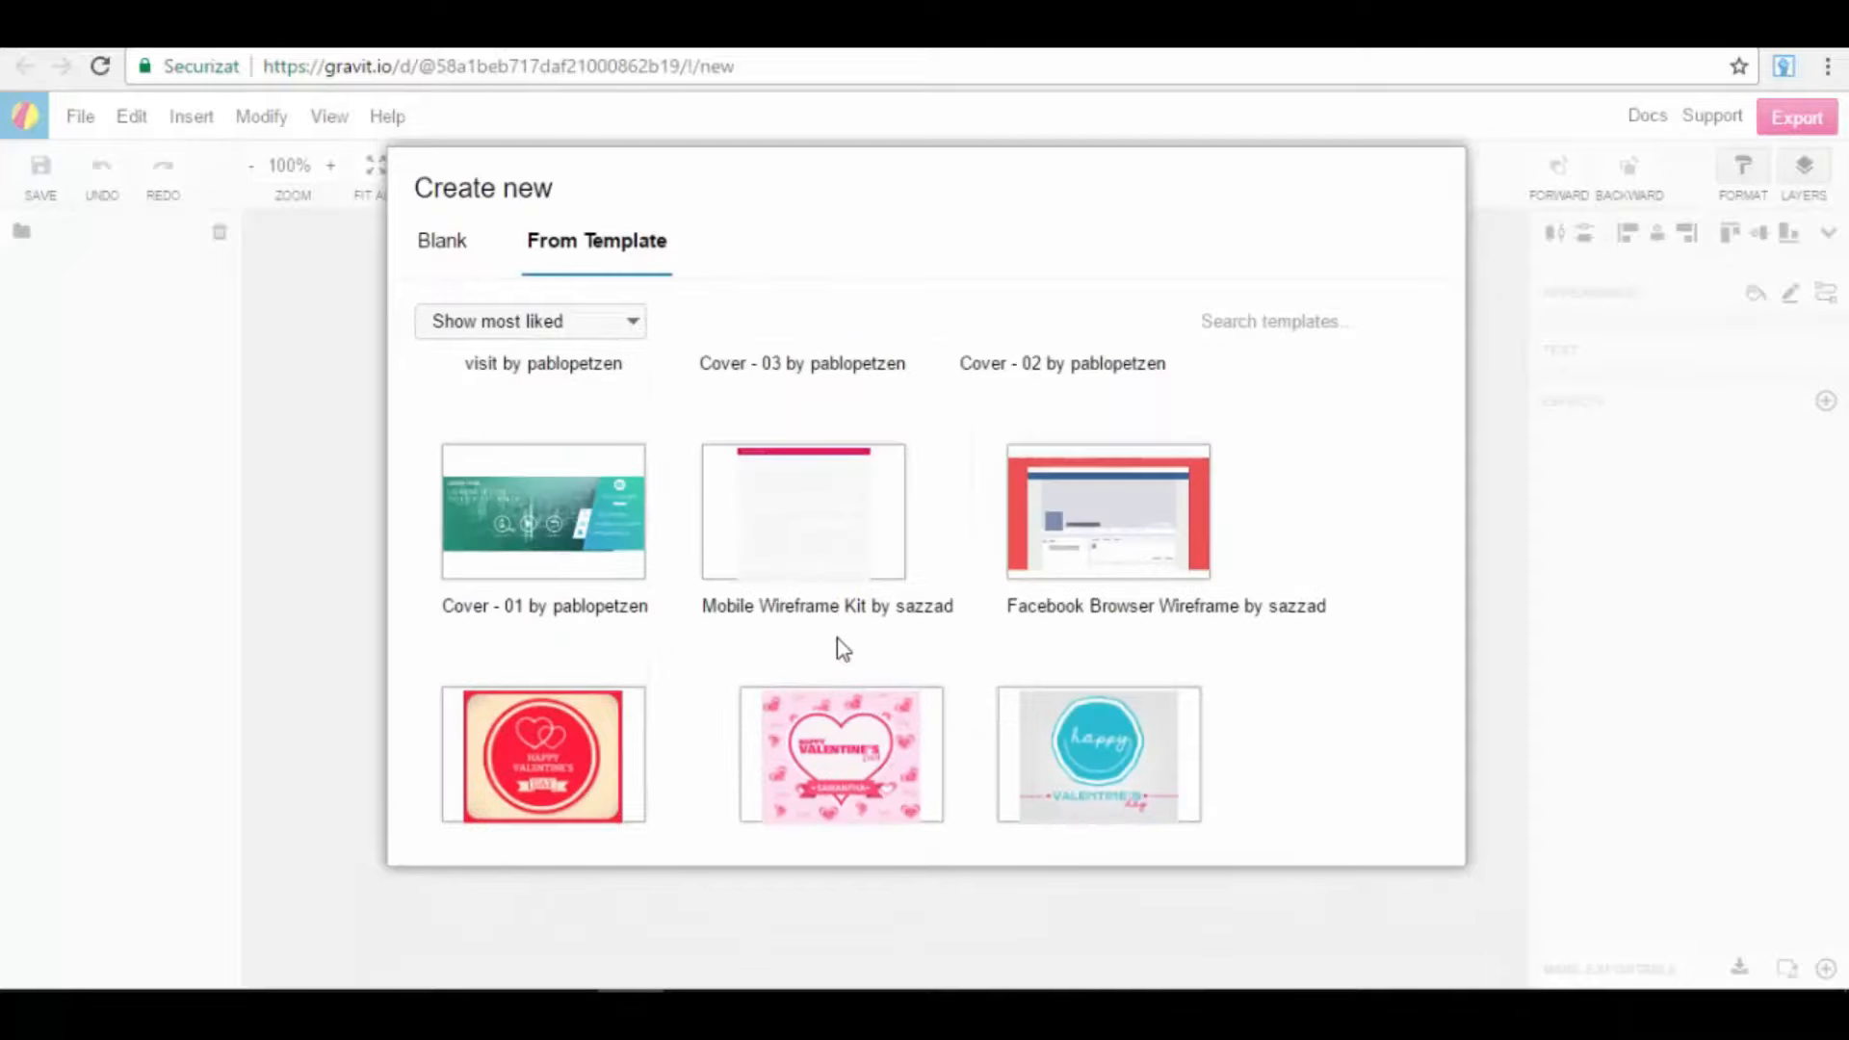
scroll(825, 661, "up", 6)
scroll(835, 585, "down", 3)
mouse_move(830, 570)
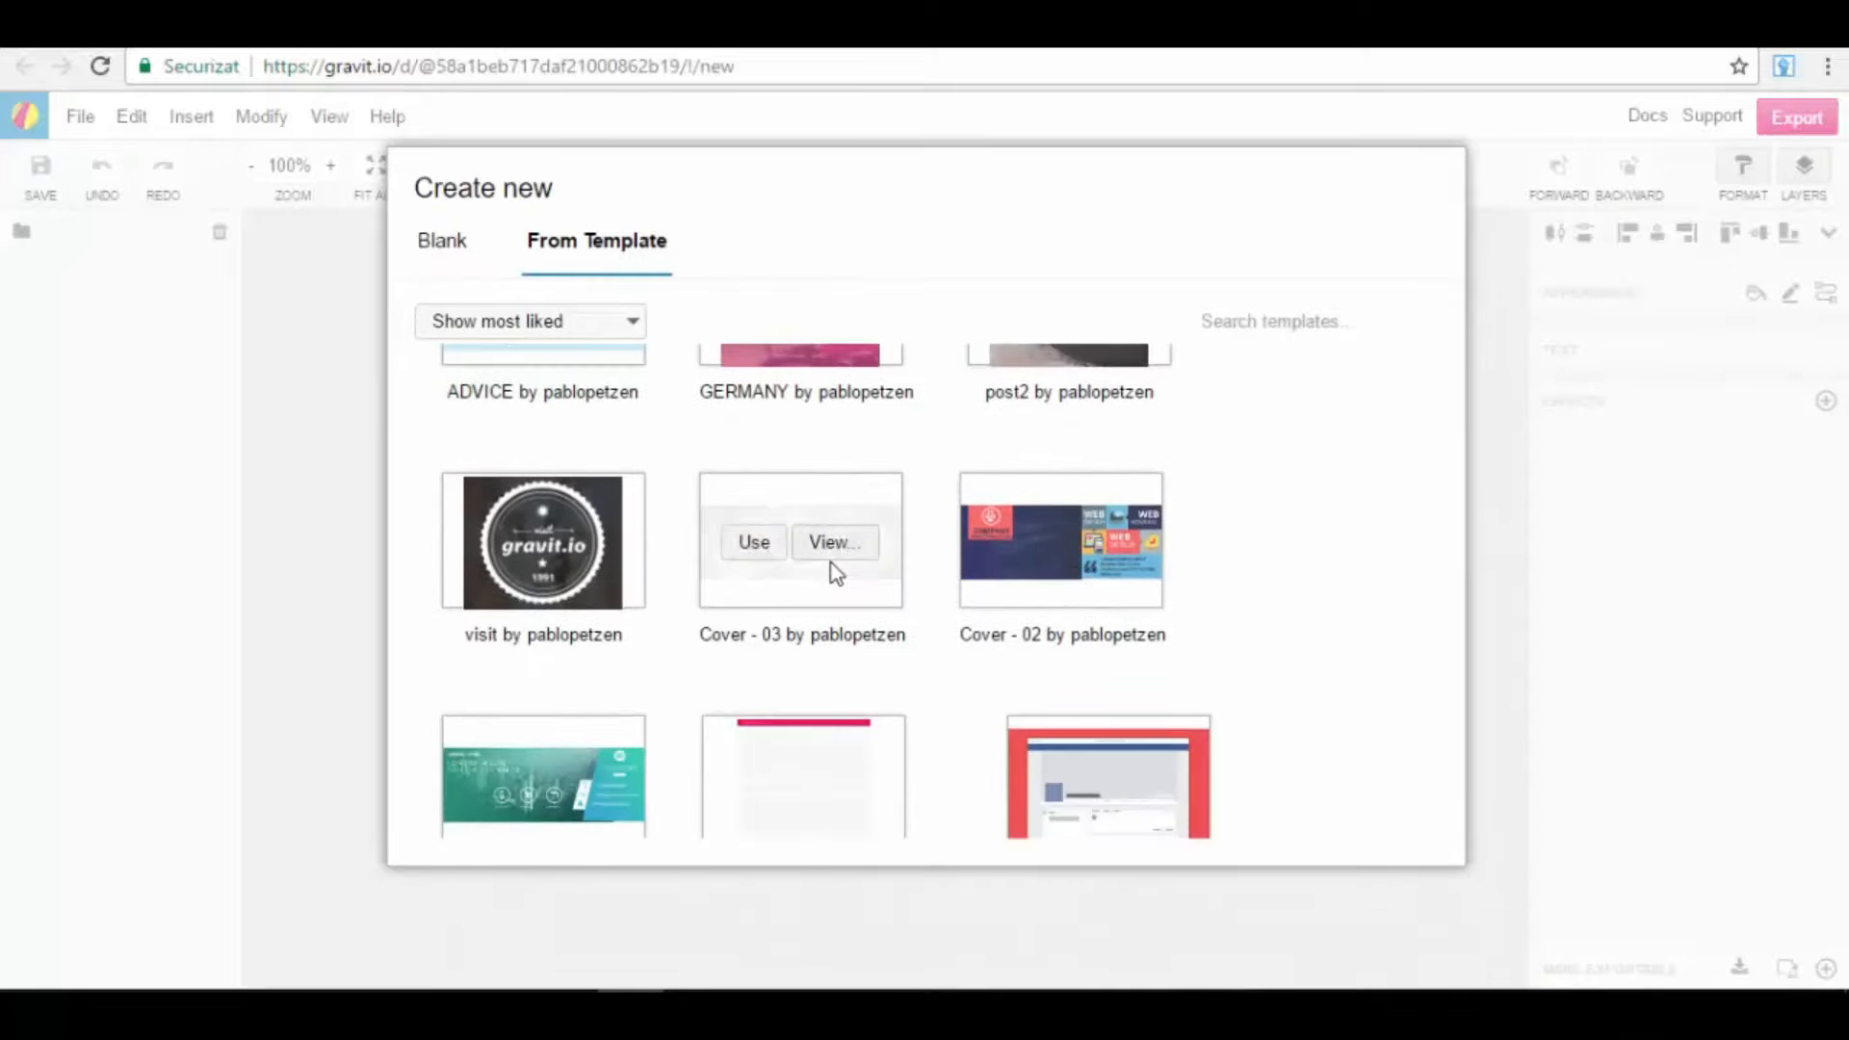
left_click(753, 543)
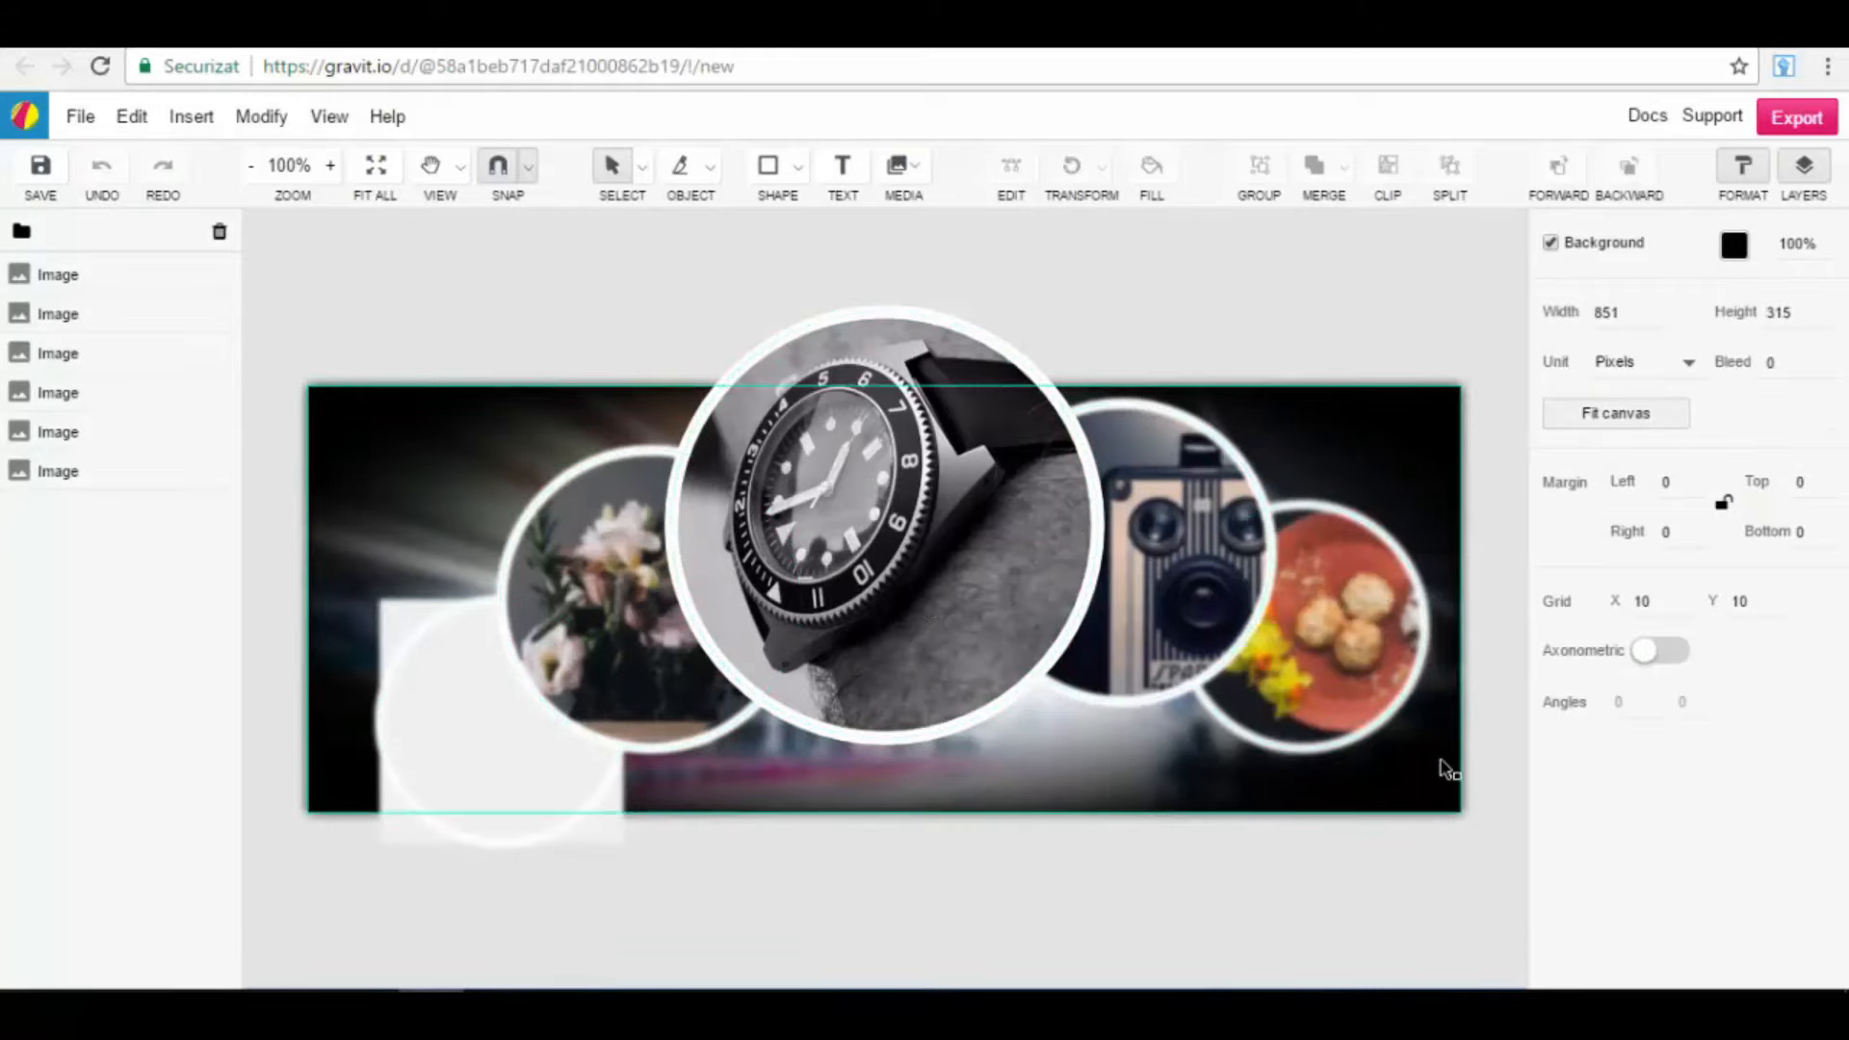
Step: Inspect the background image and each circular image of the cover in turn, and clear the selection
left_click(1408, 455)
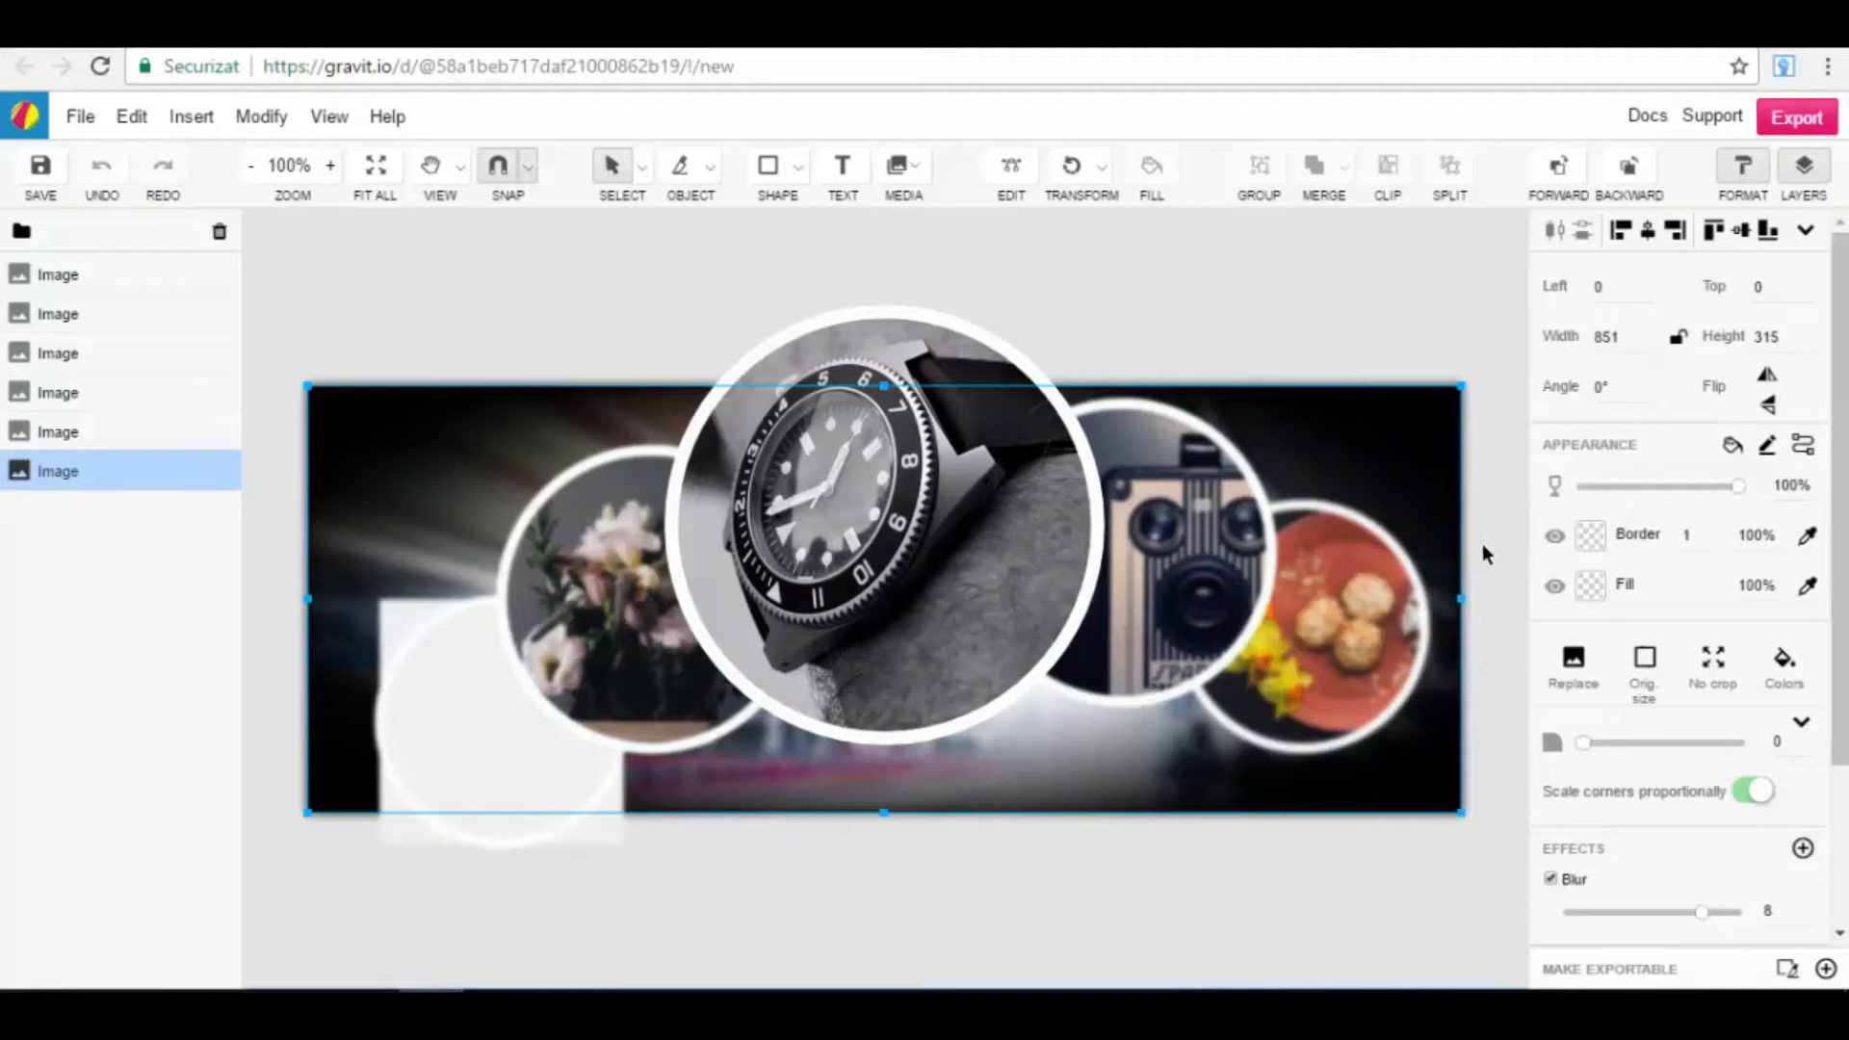
left_click(1356, 328)
left_click(867, 530)
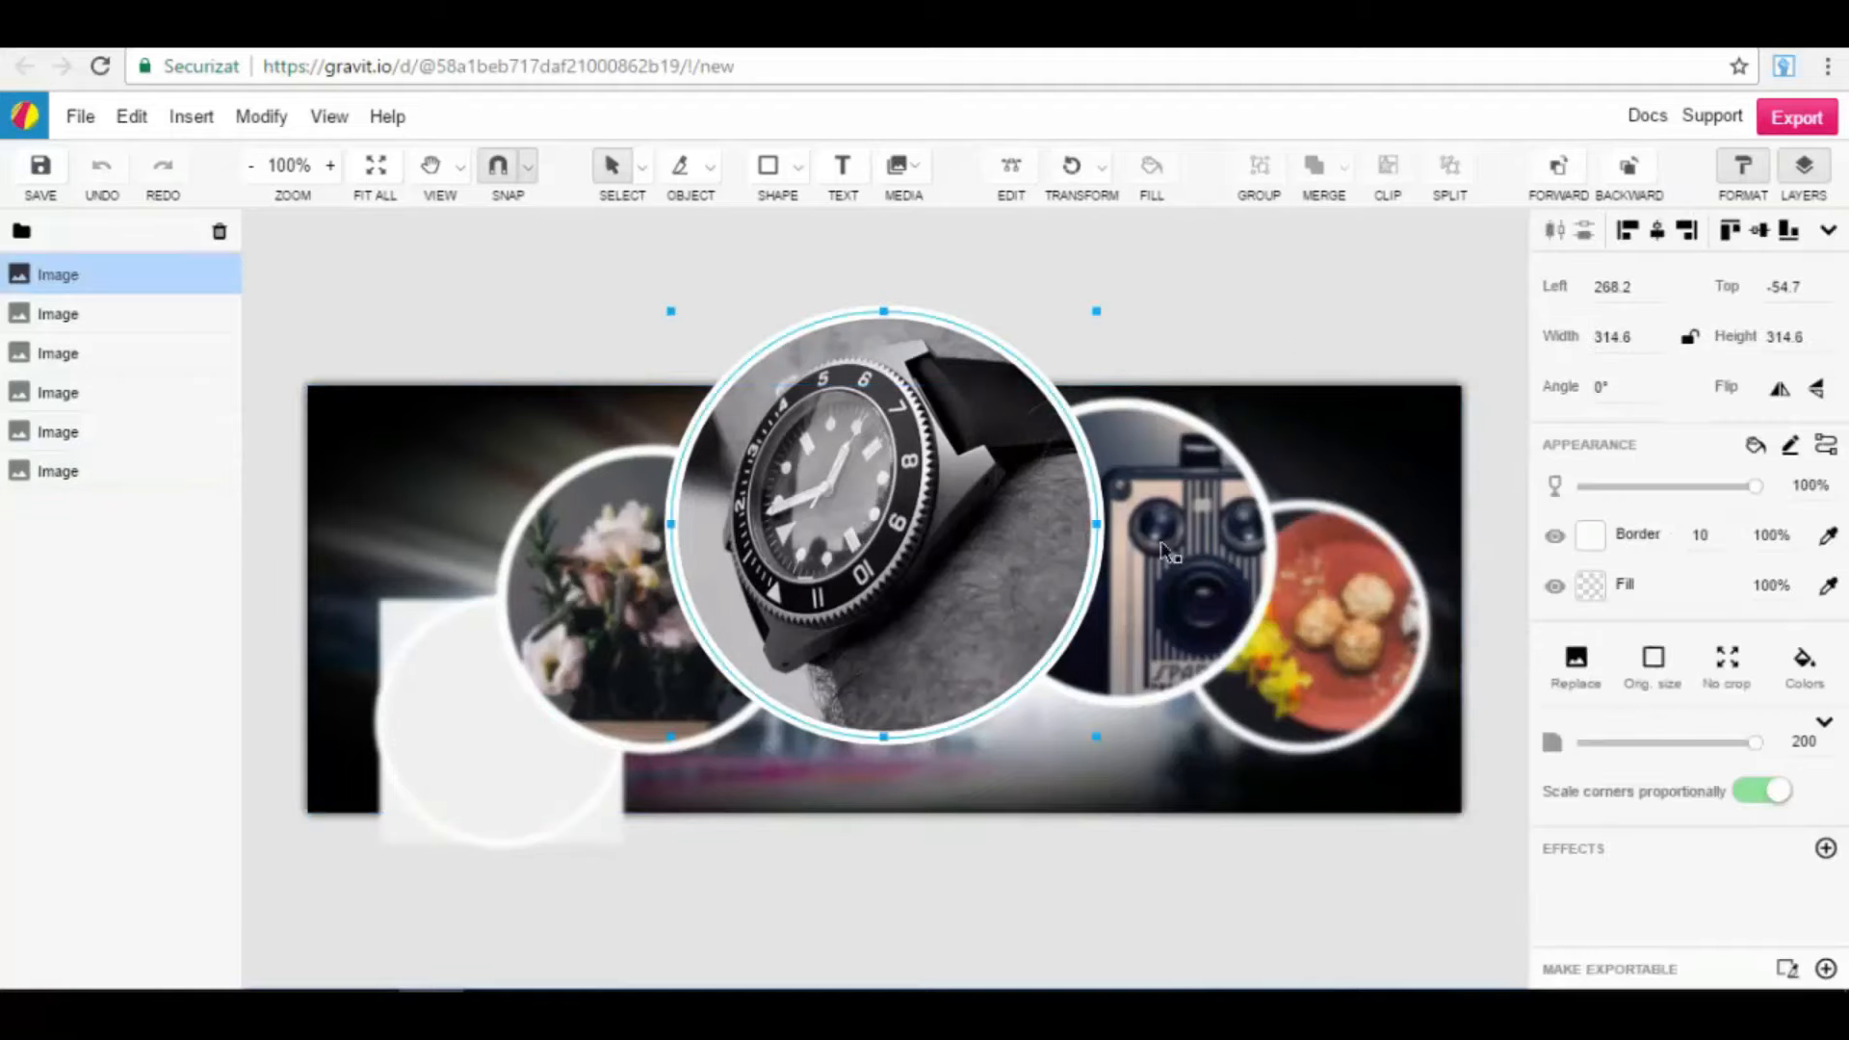
left_click(1184, 534)
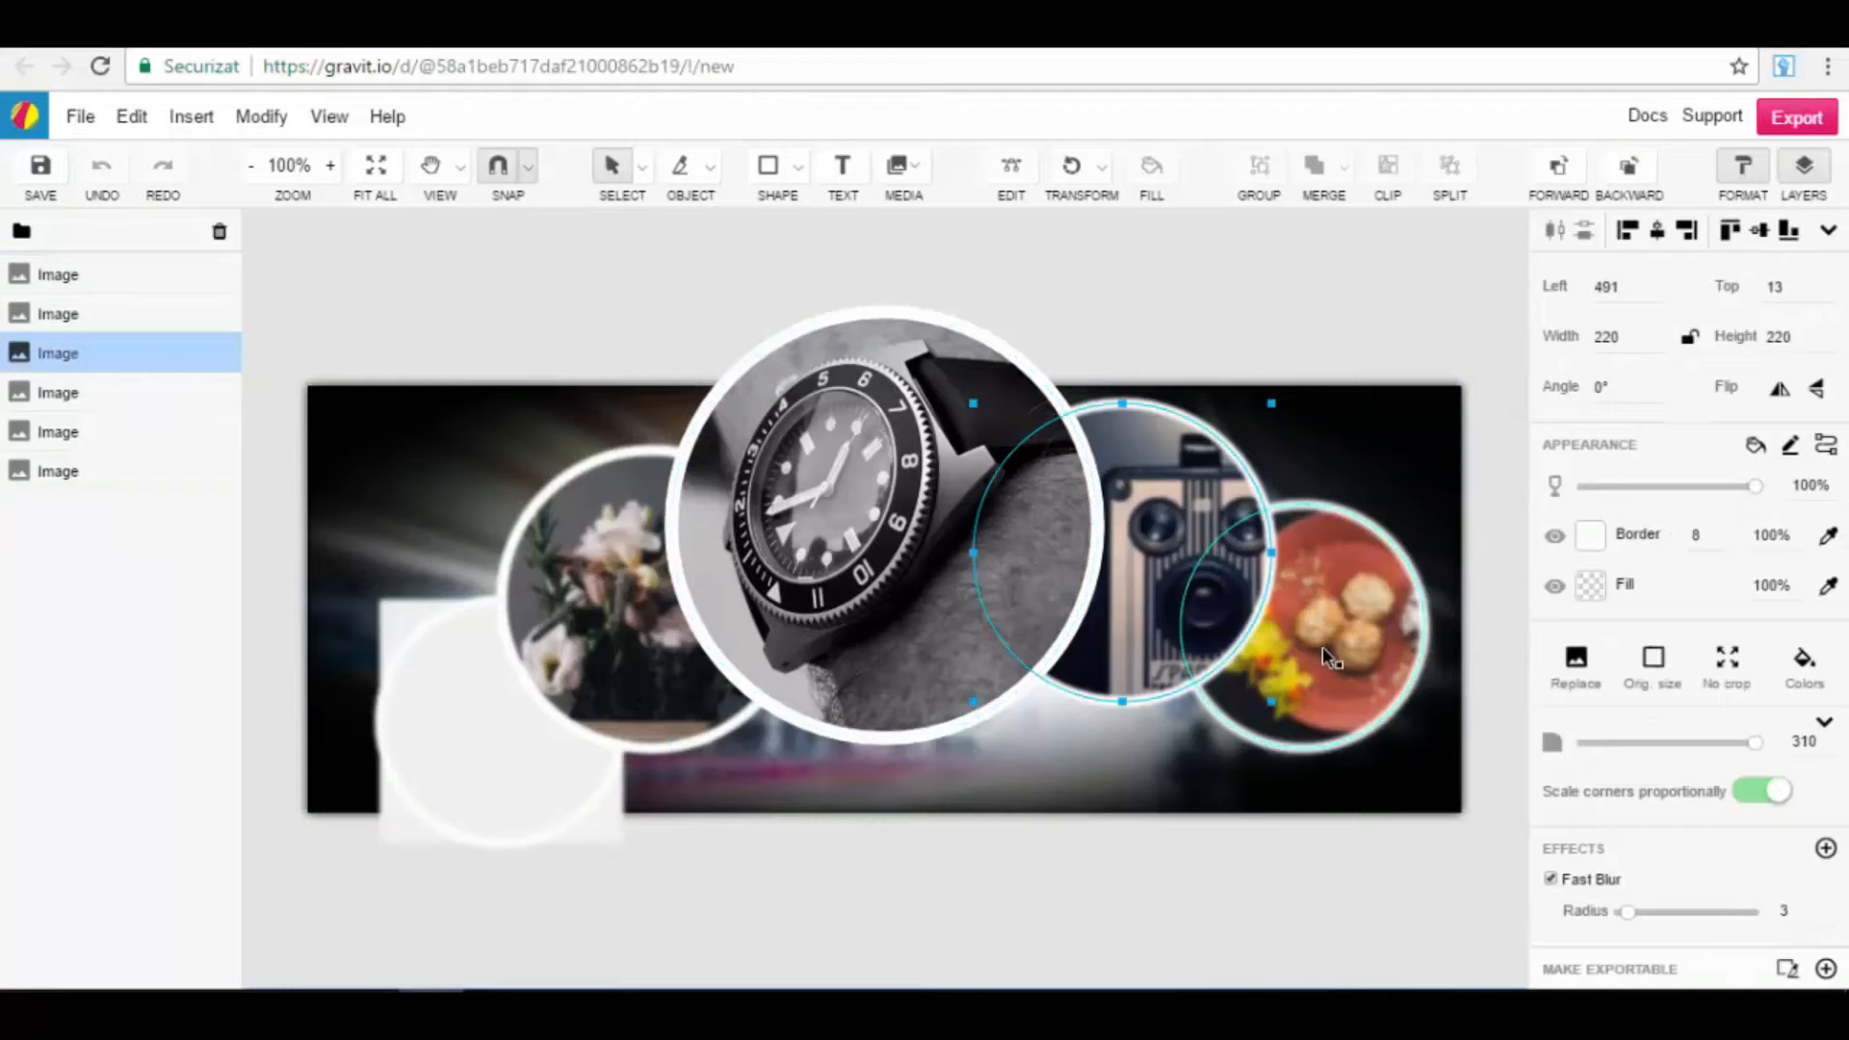
left_click(1322, 646)
left_click(915, 616)
left_click(541, 581)
left_click(430, 736)
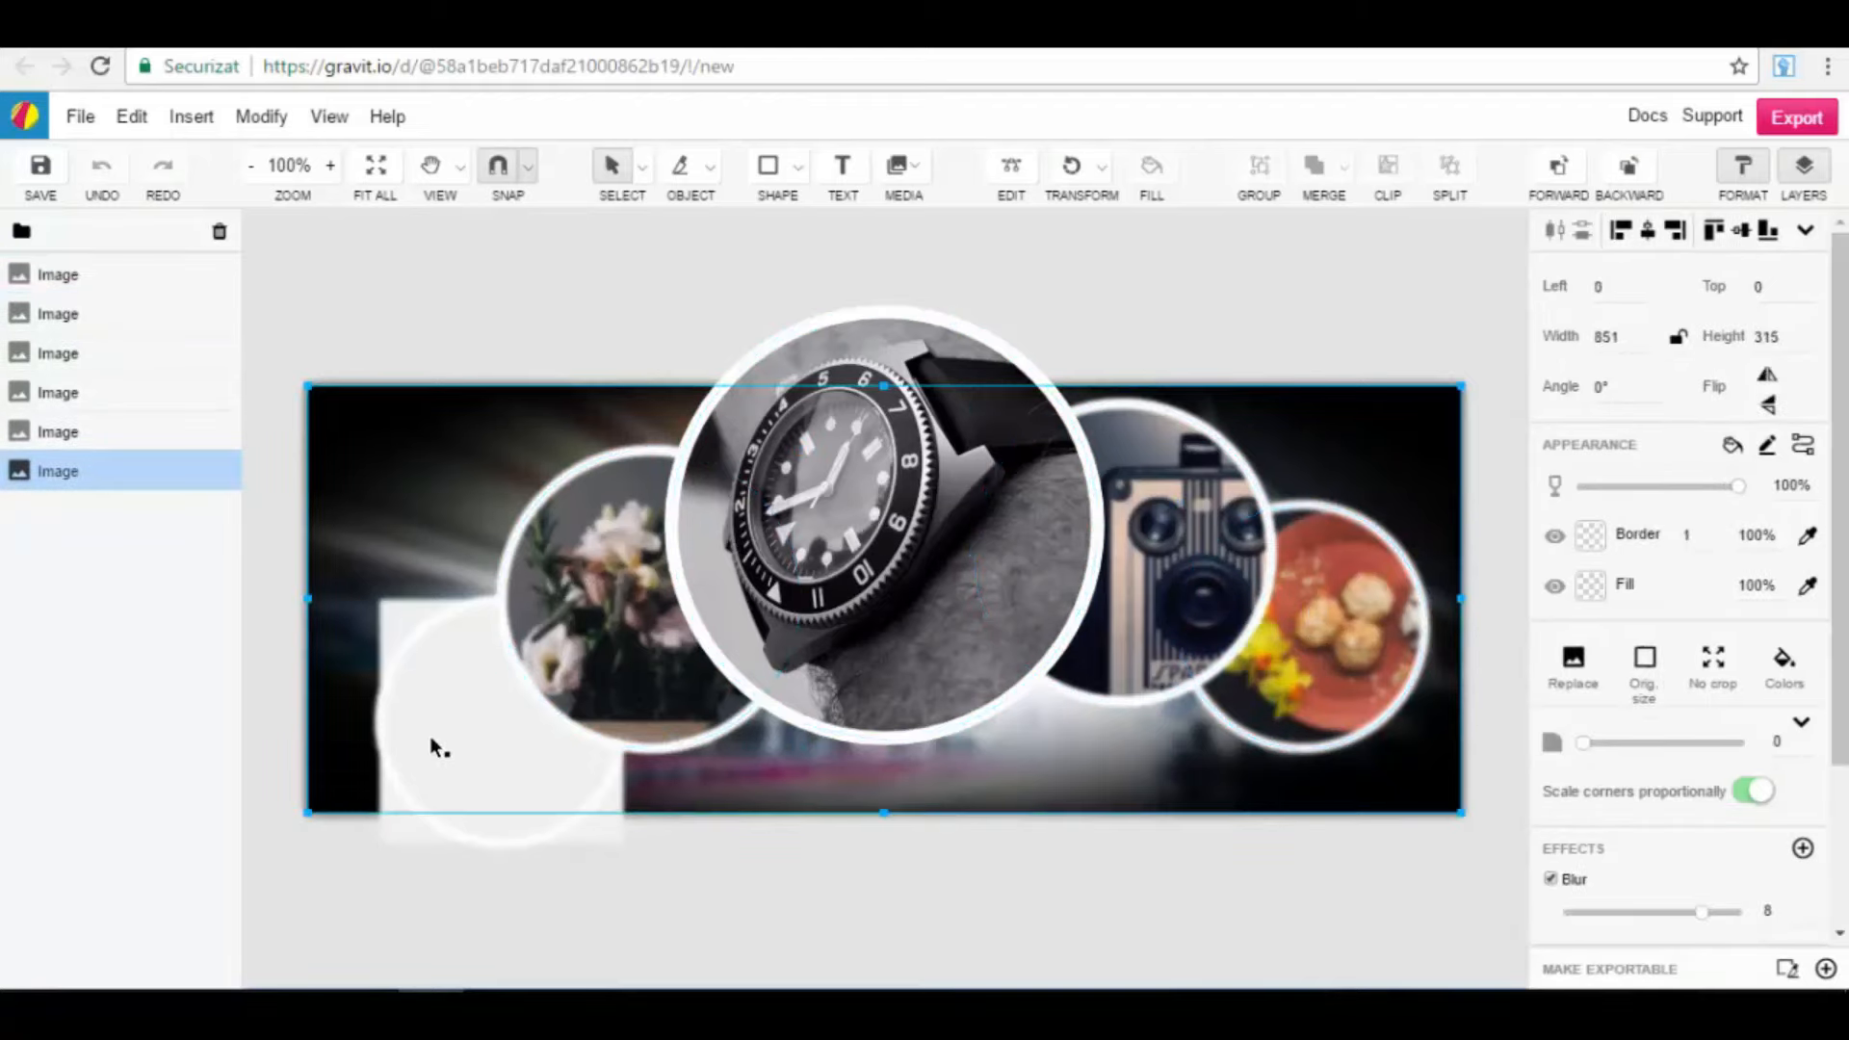
left_click(648, 276)
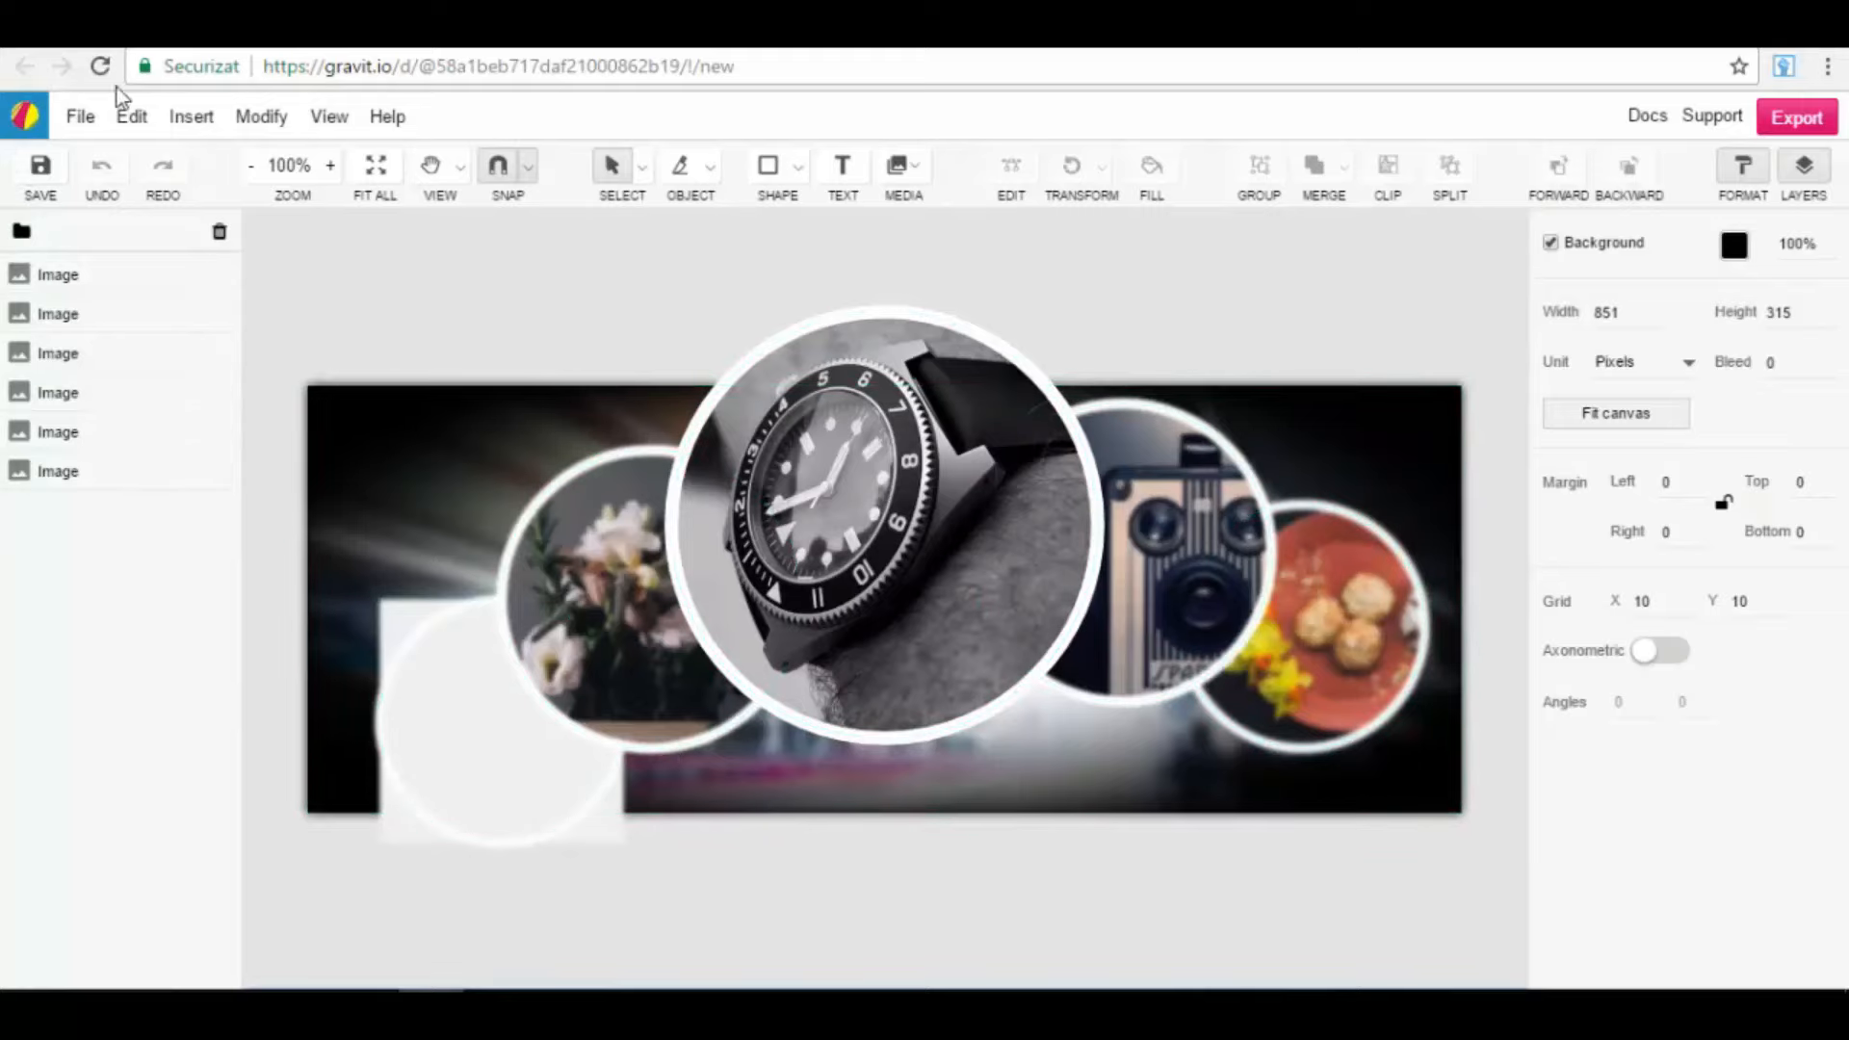
Step: Look through the available file, editing and insertion commands without applying any of them
left_click(78, 119)
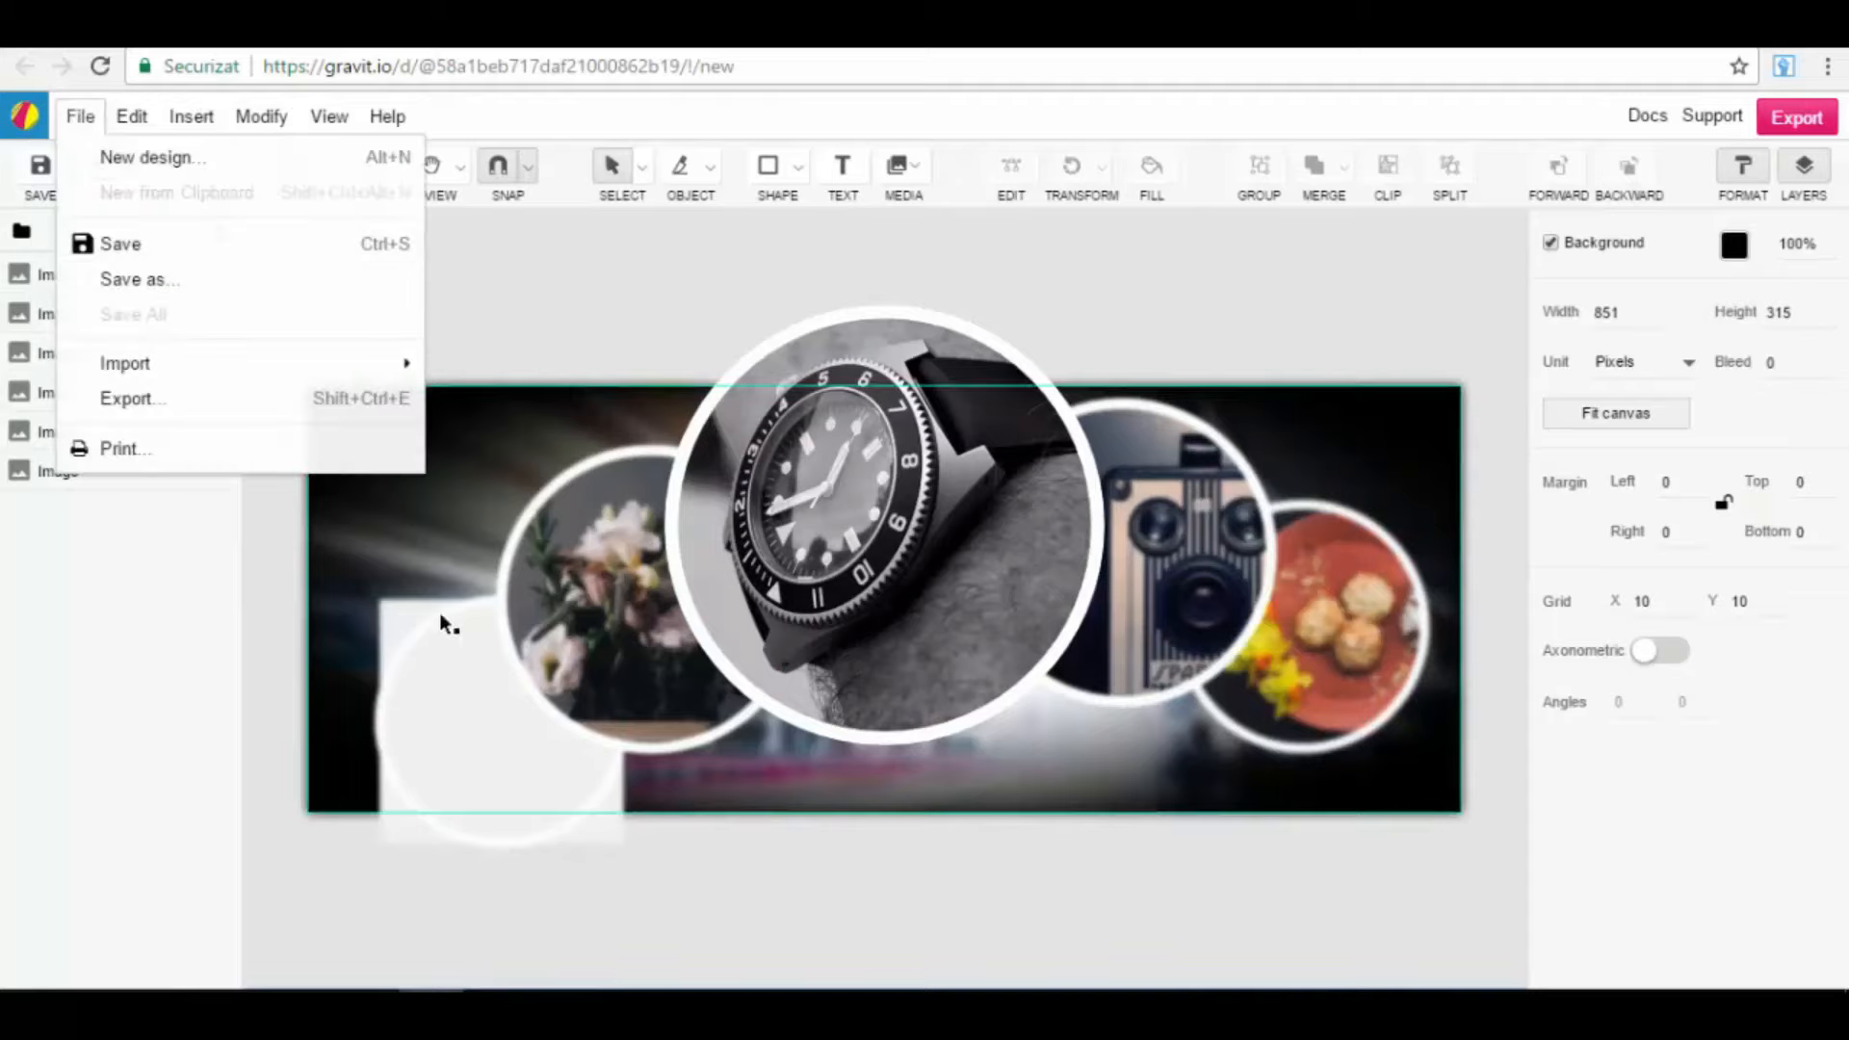
left_click(135, 121)
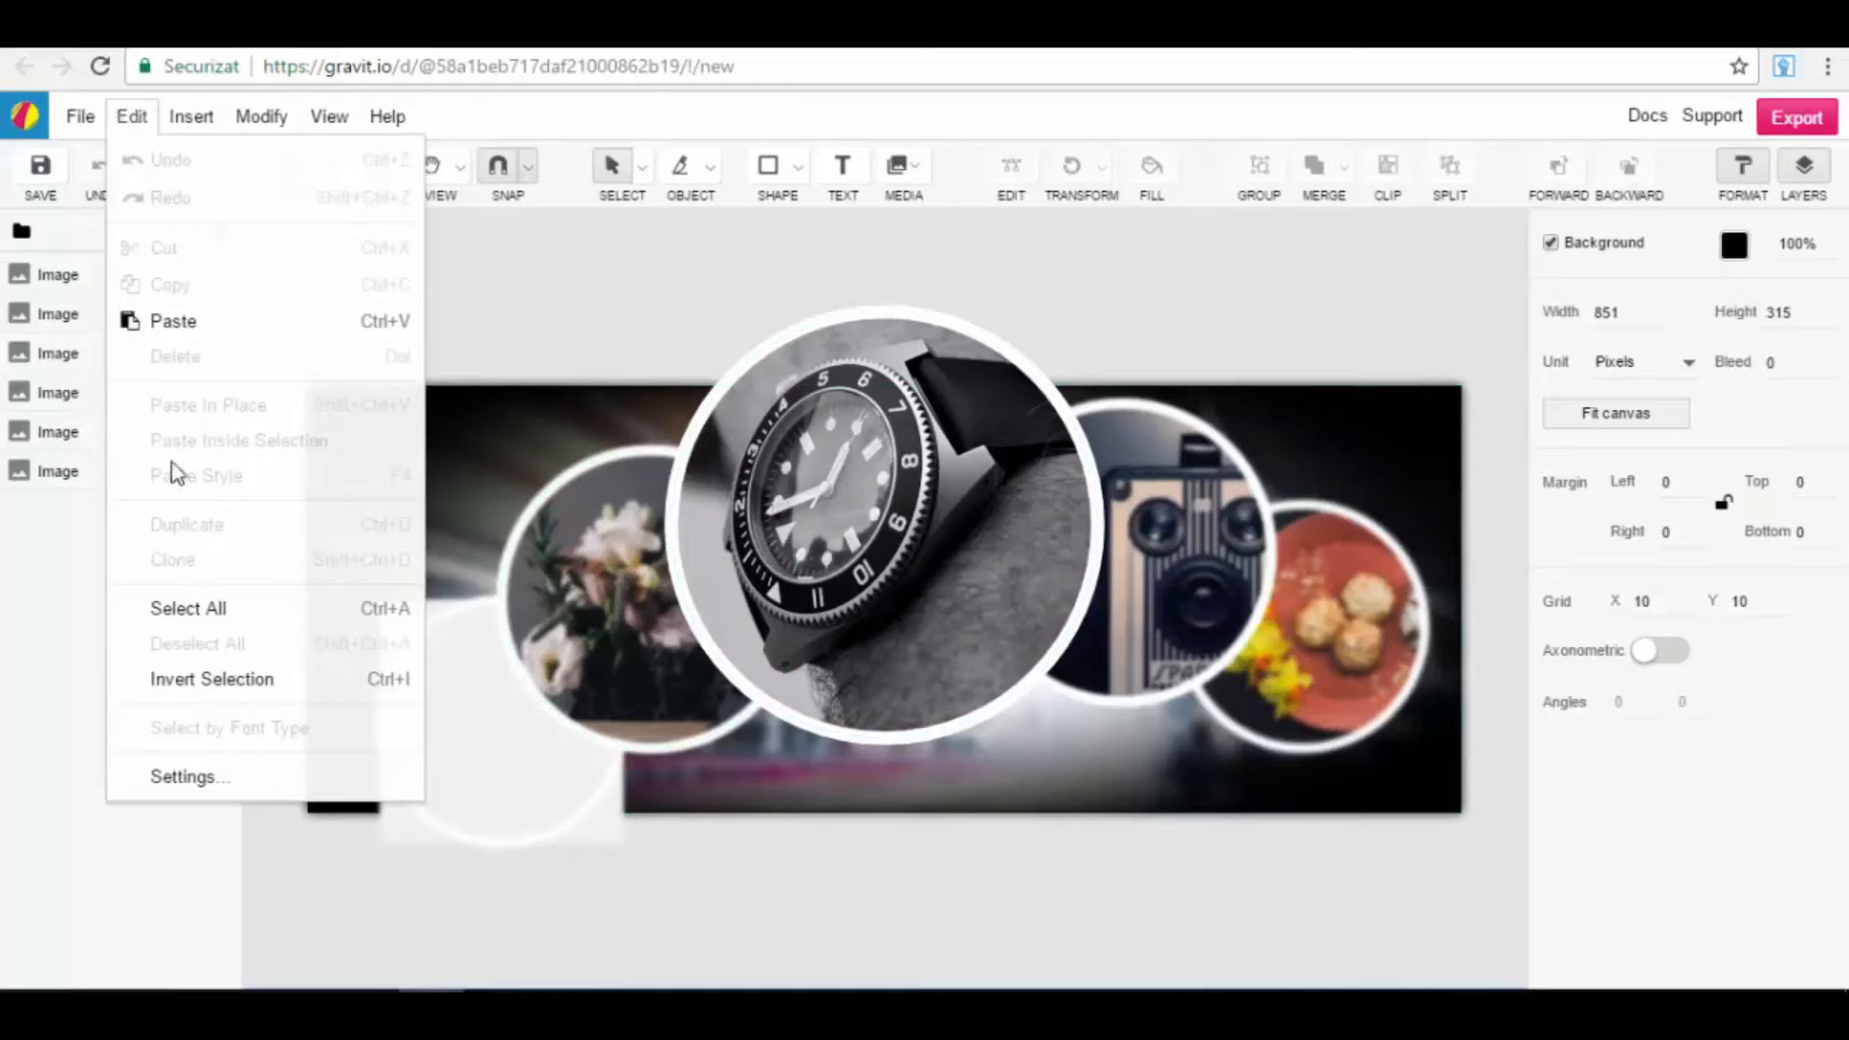
left_click(183, 111)
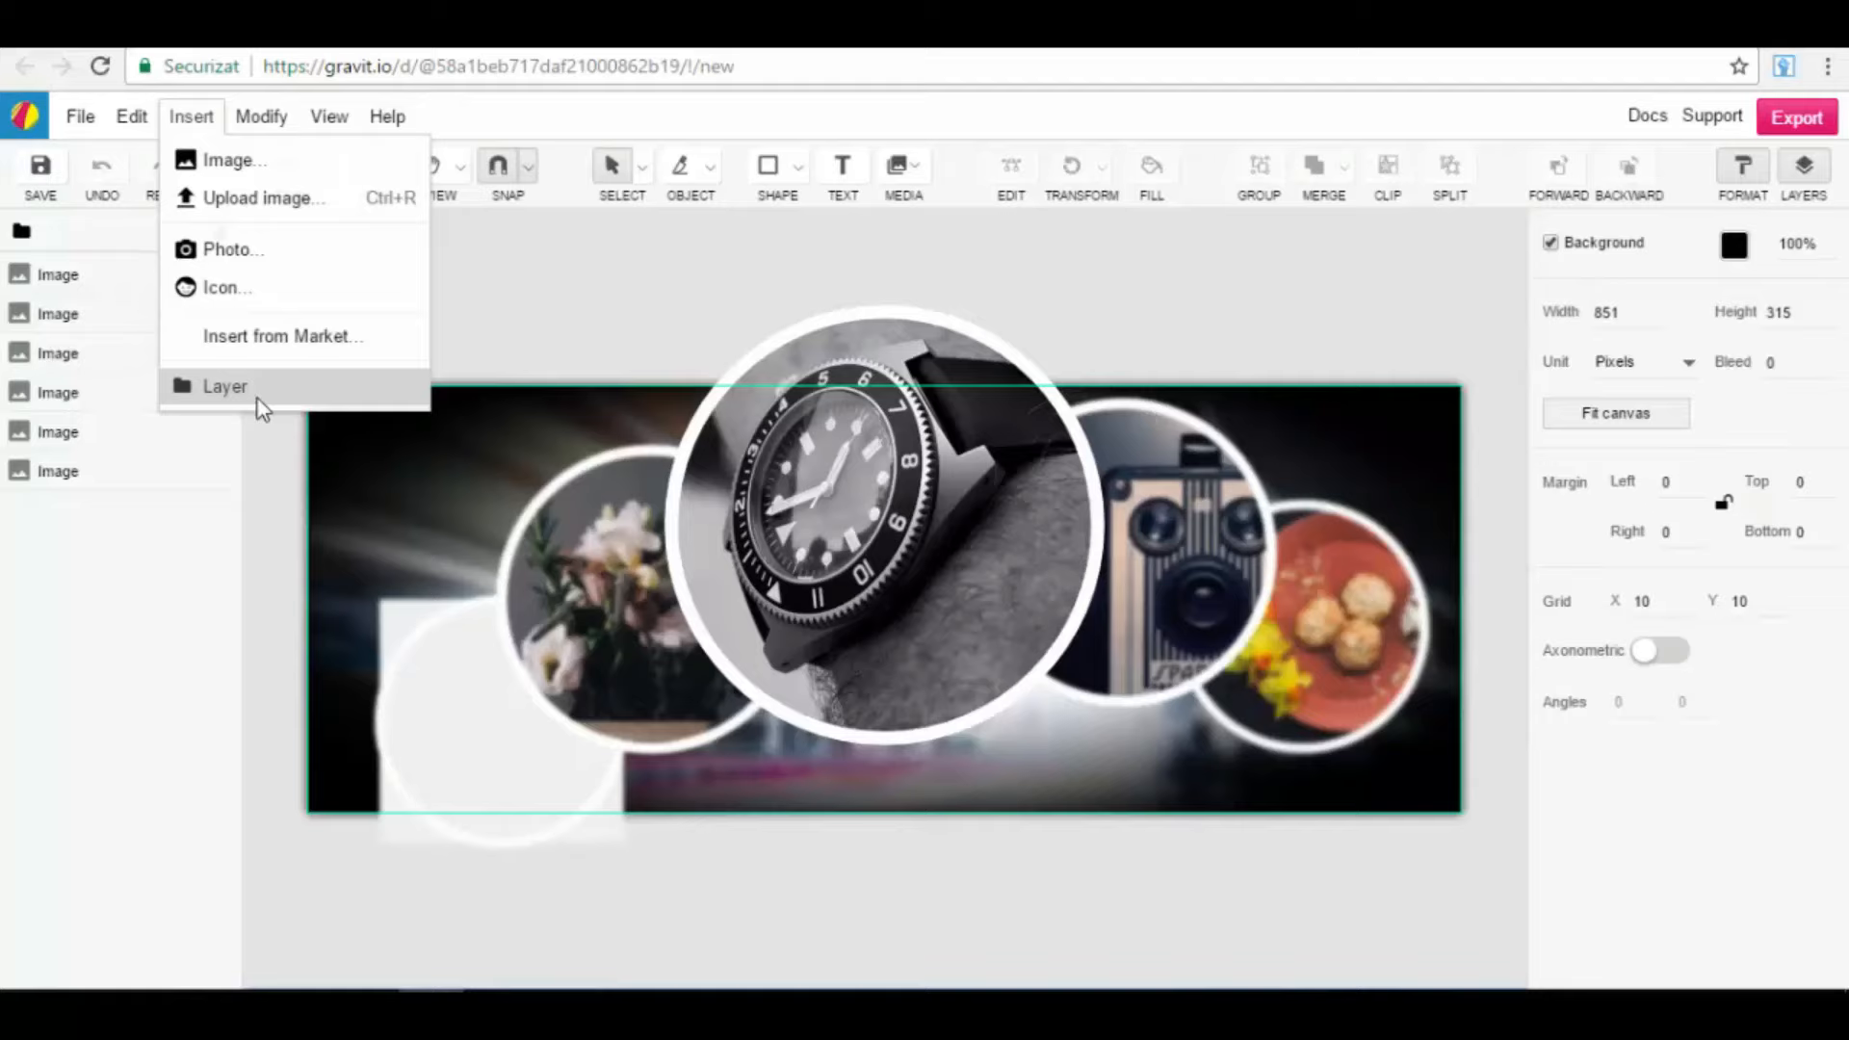
left_click(599, 300)
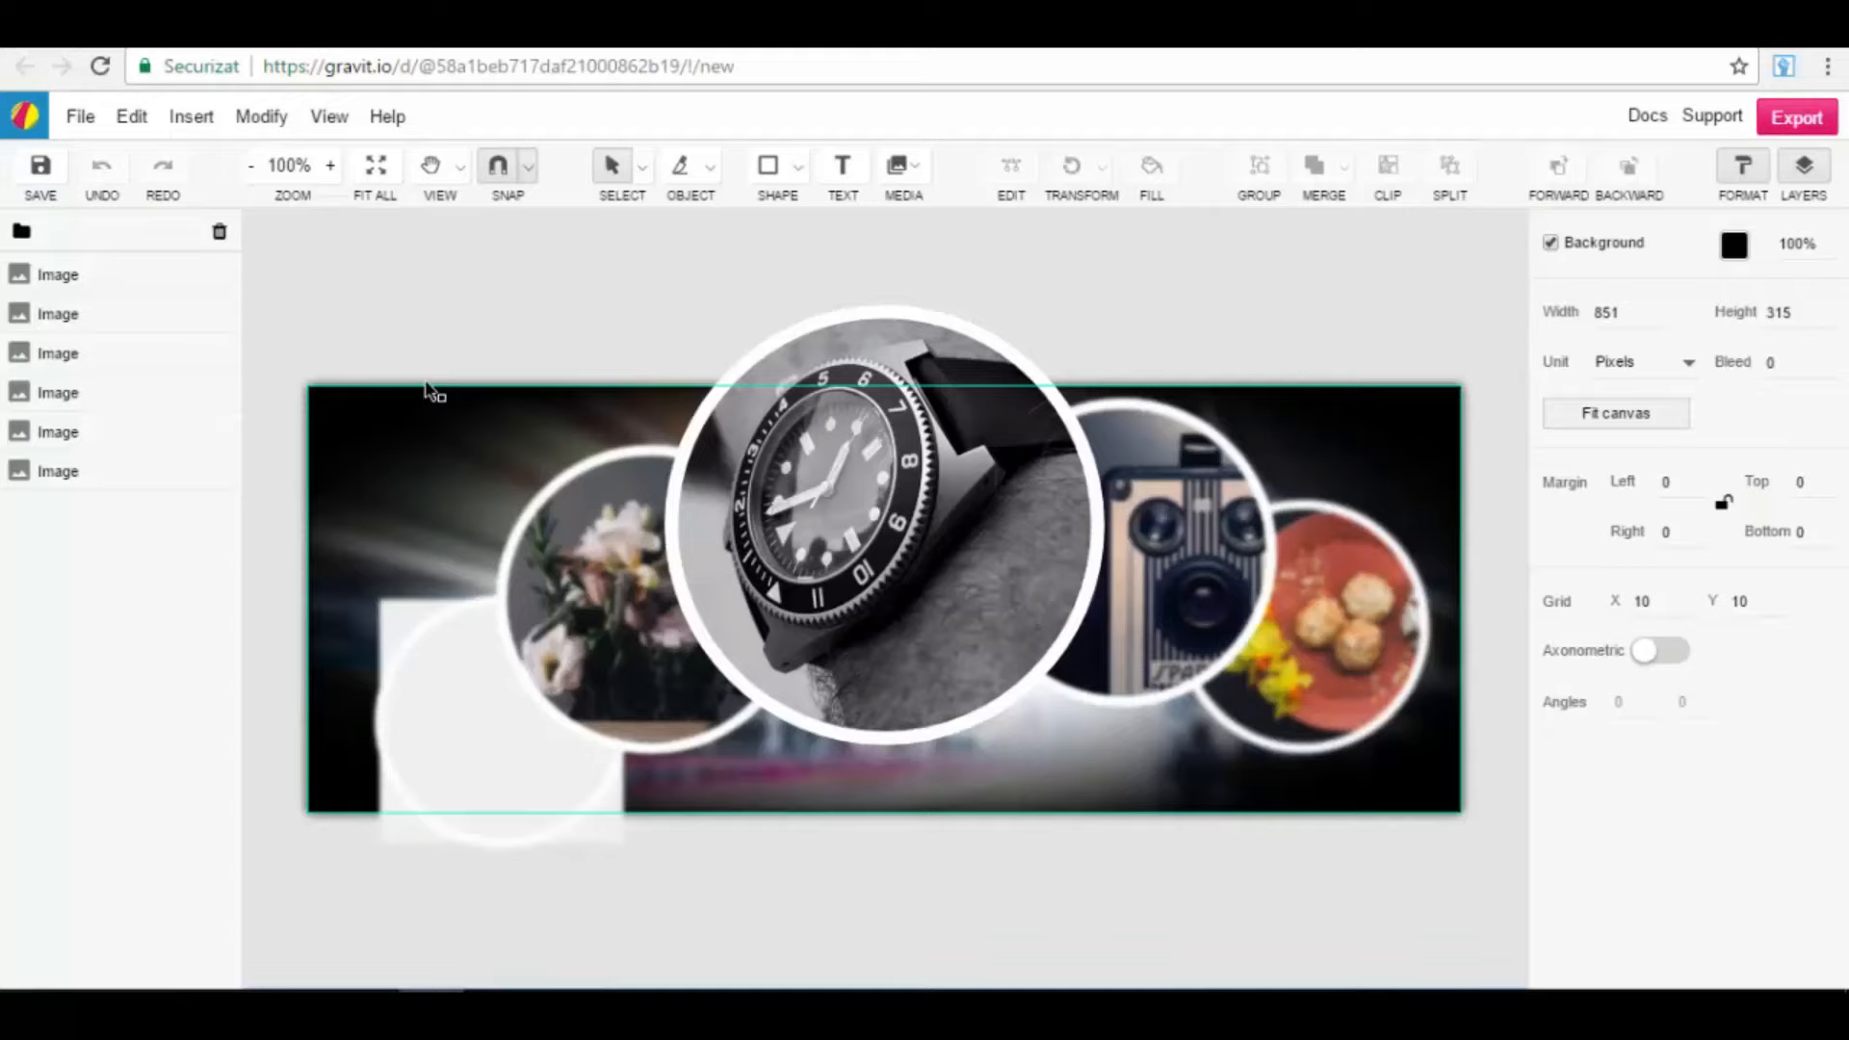
Step: Look through the Arrange, Align, Transform, Create Compound Shape and Path options for modifying objects
left_click(248, 119)
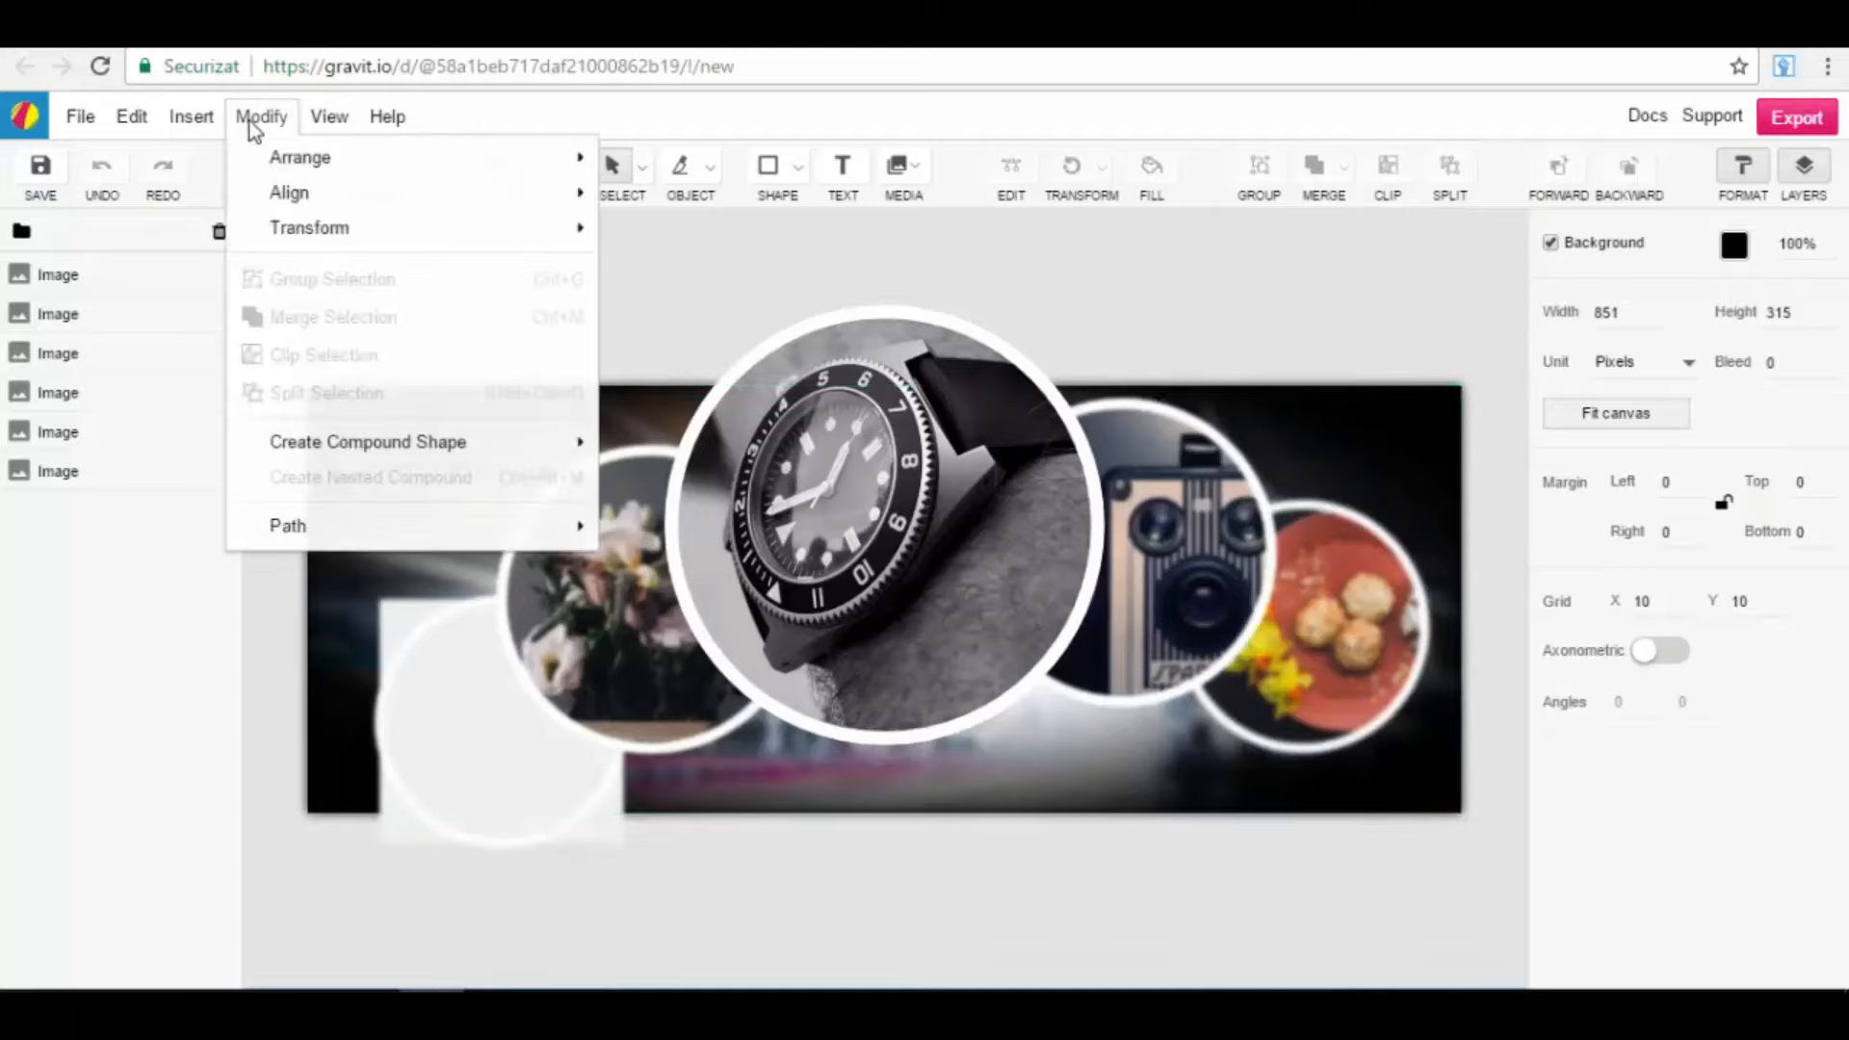
mouse_move(279, 162)
mouse_move(343, 188)
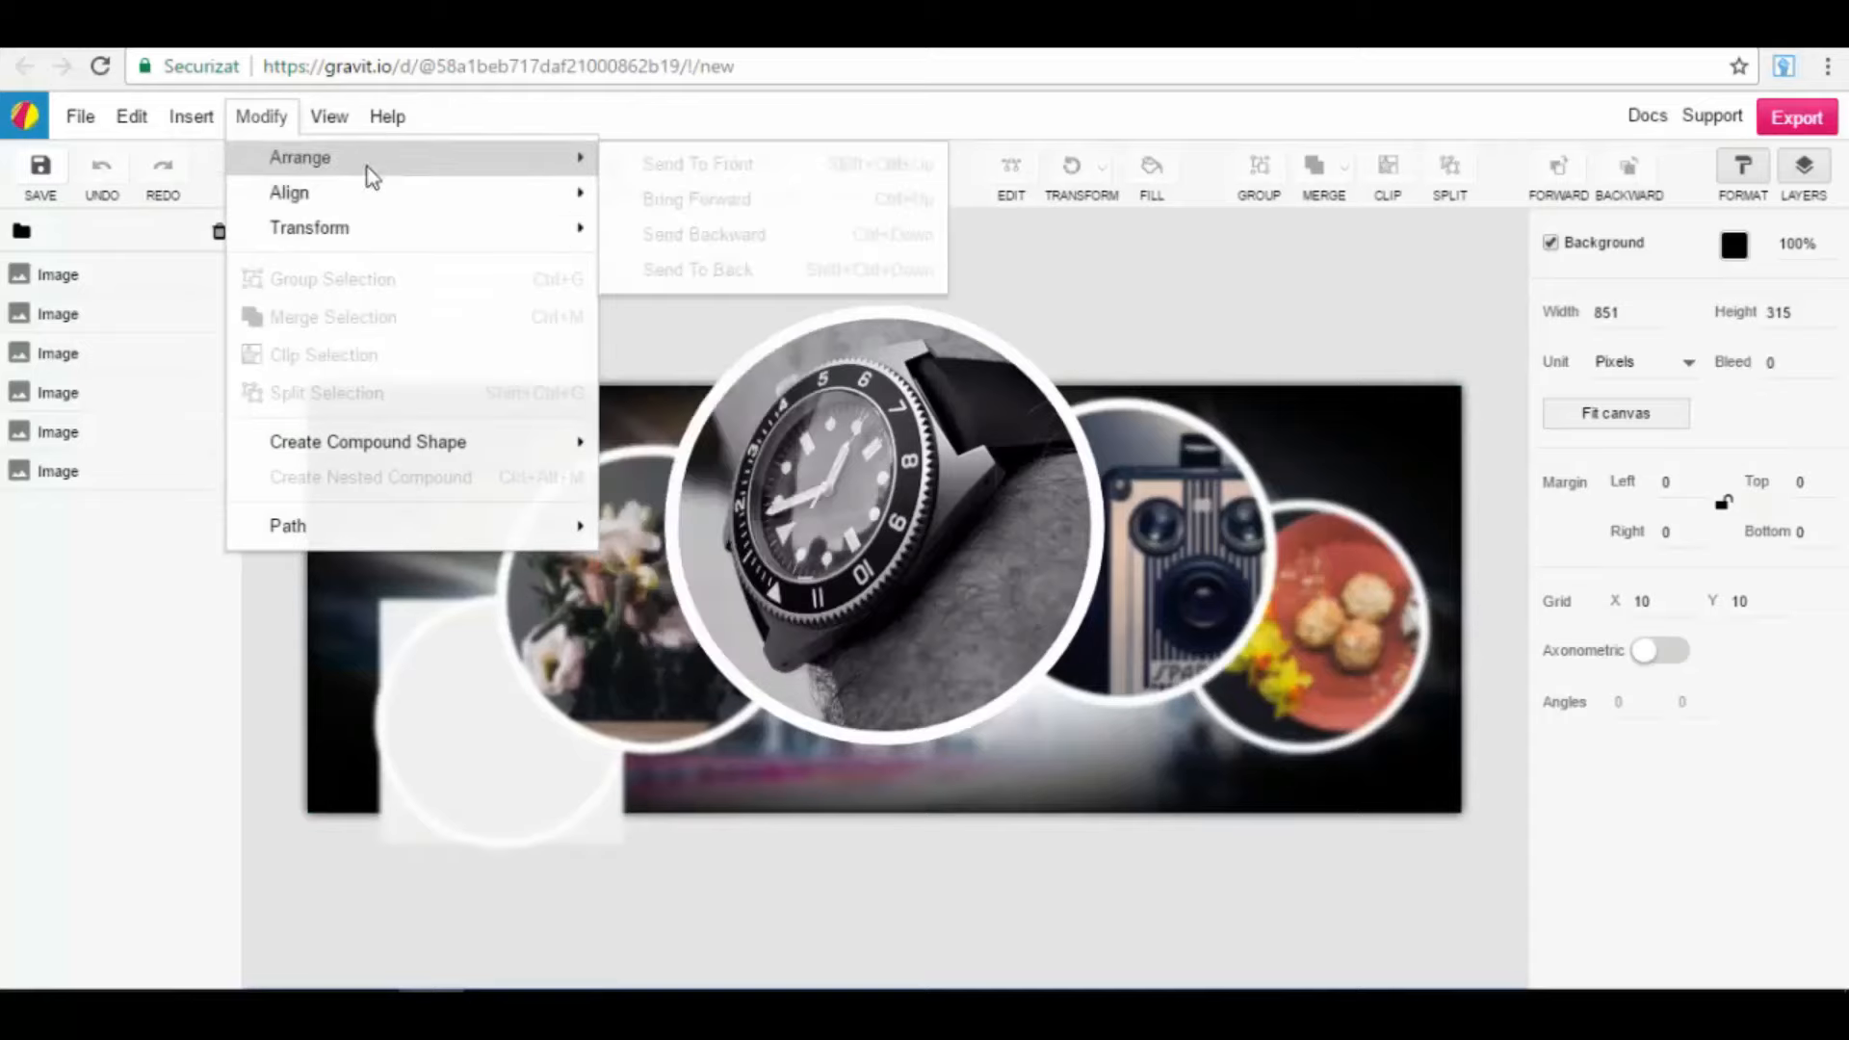
mouse_move(435, 235)
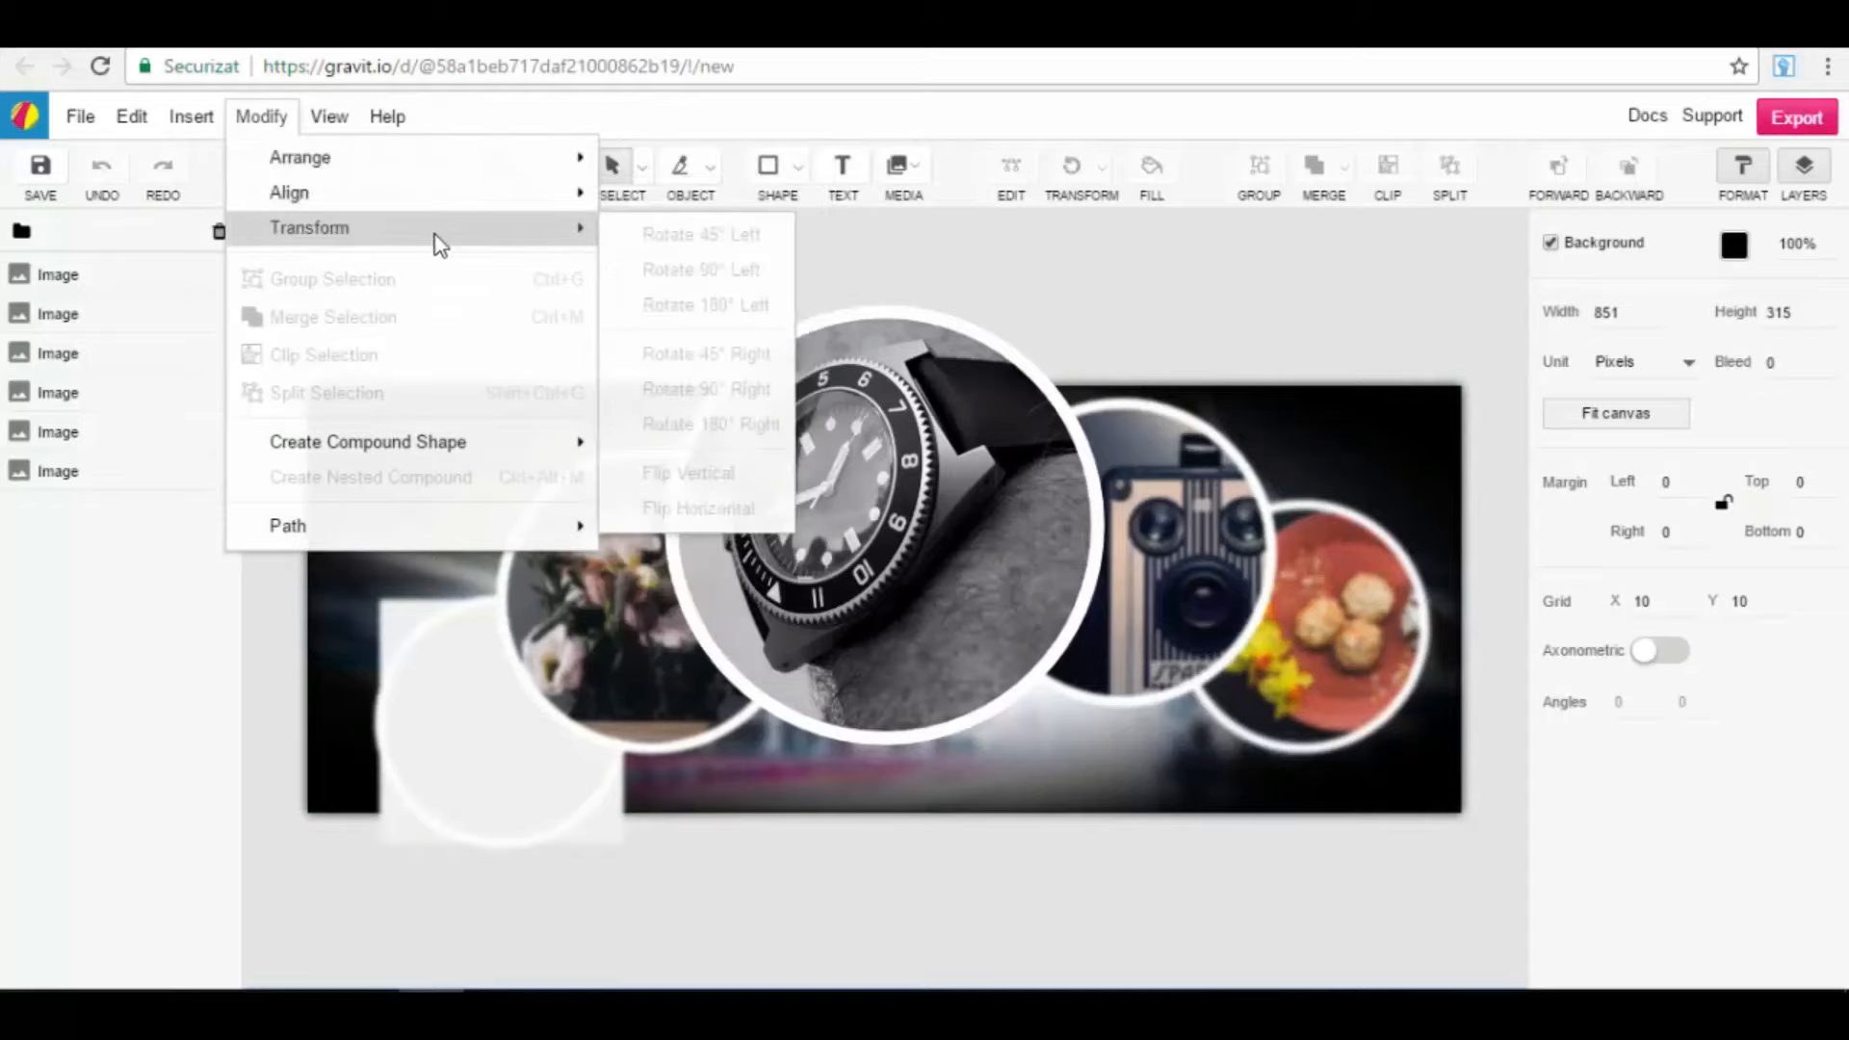
mouse_move(356, 439)
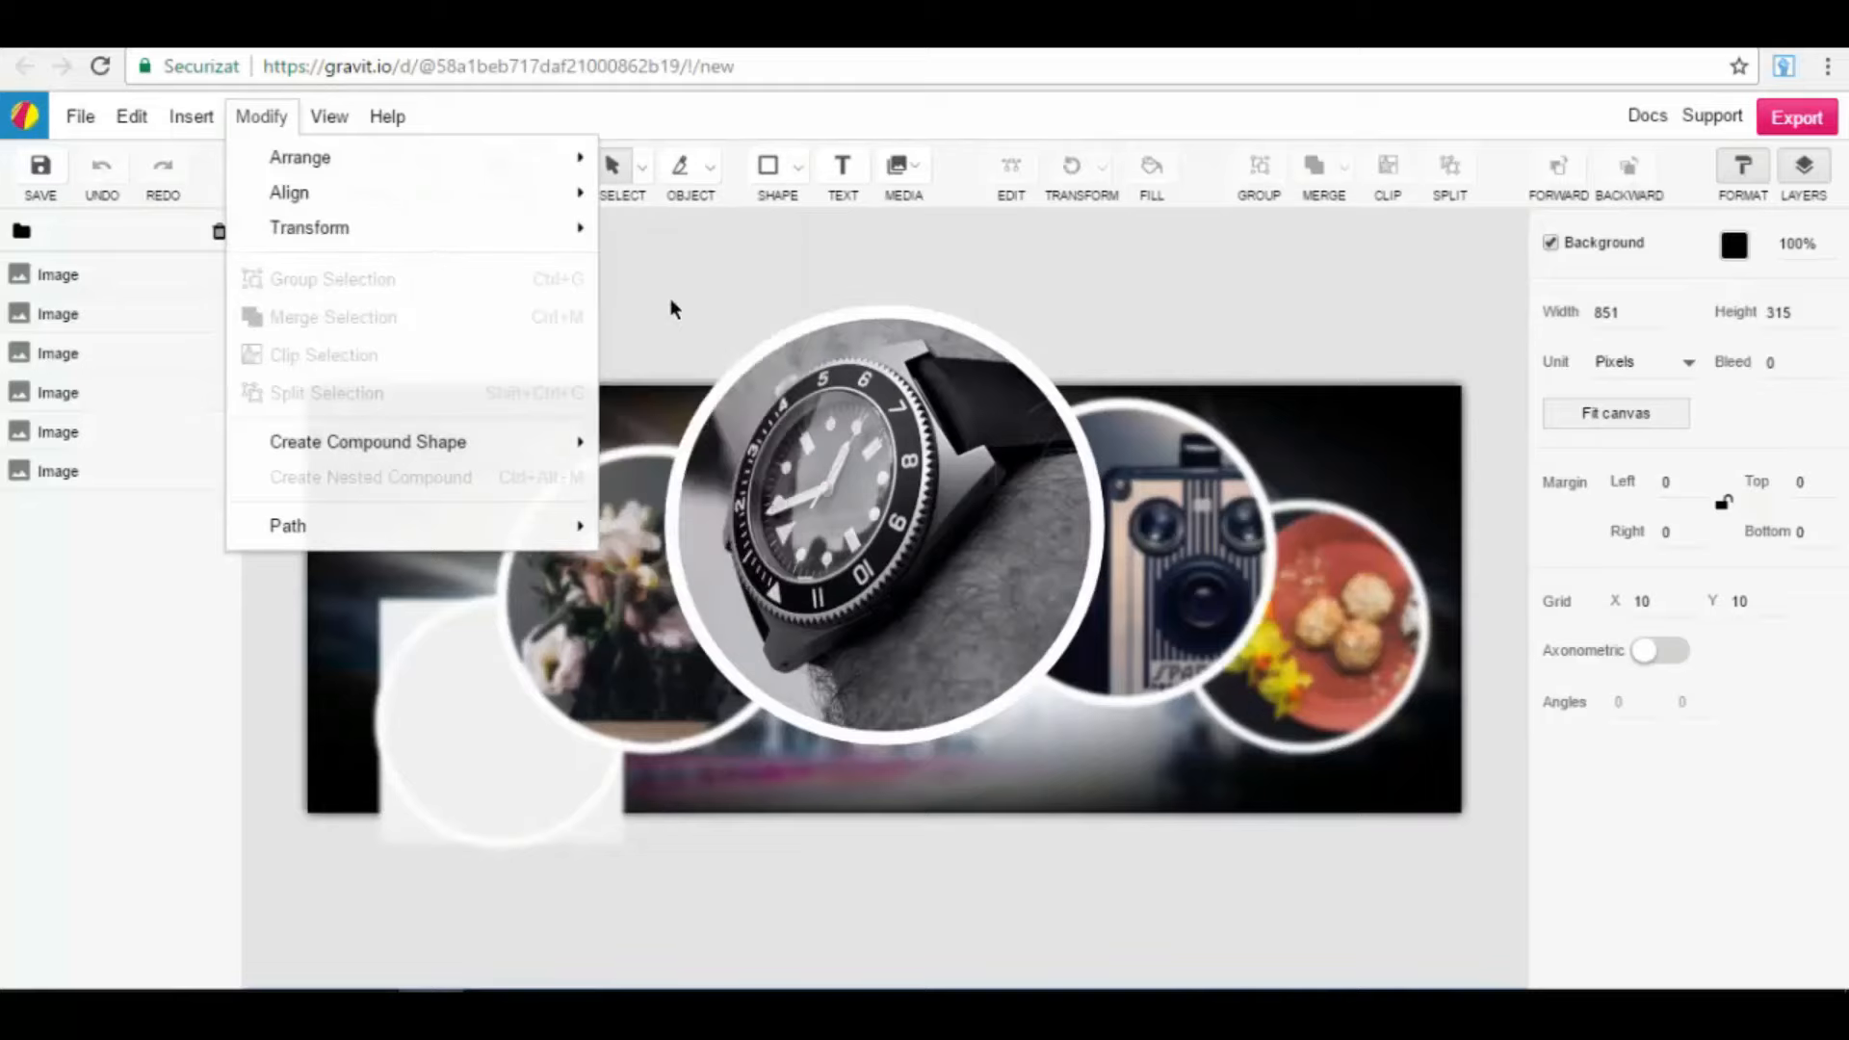
left_click(701, 285)
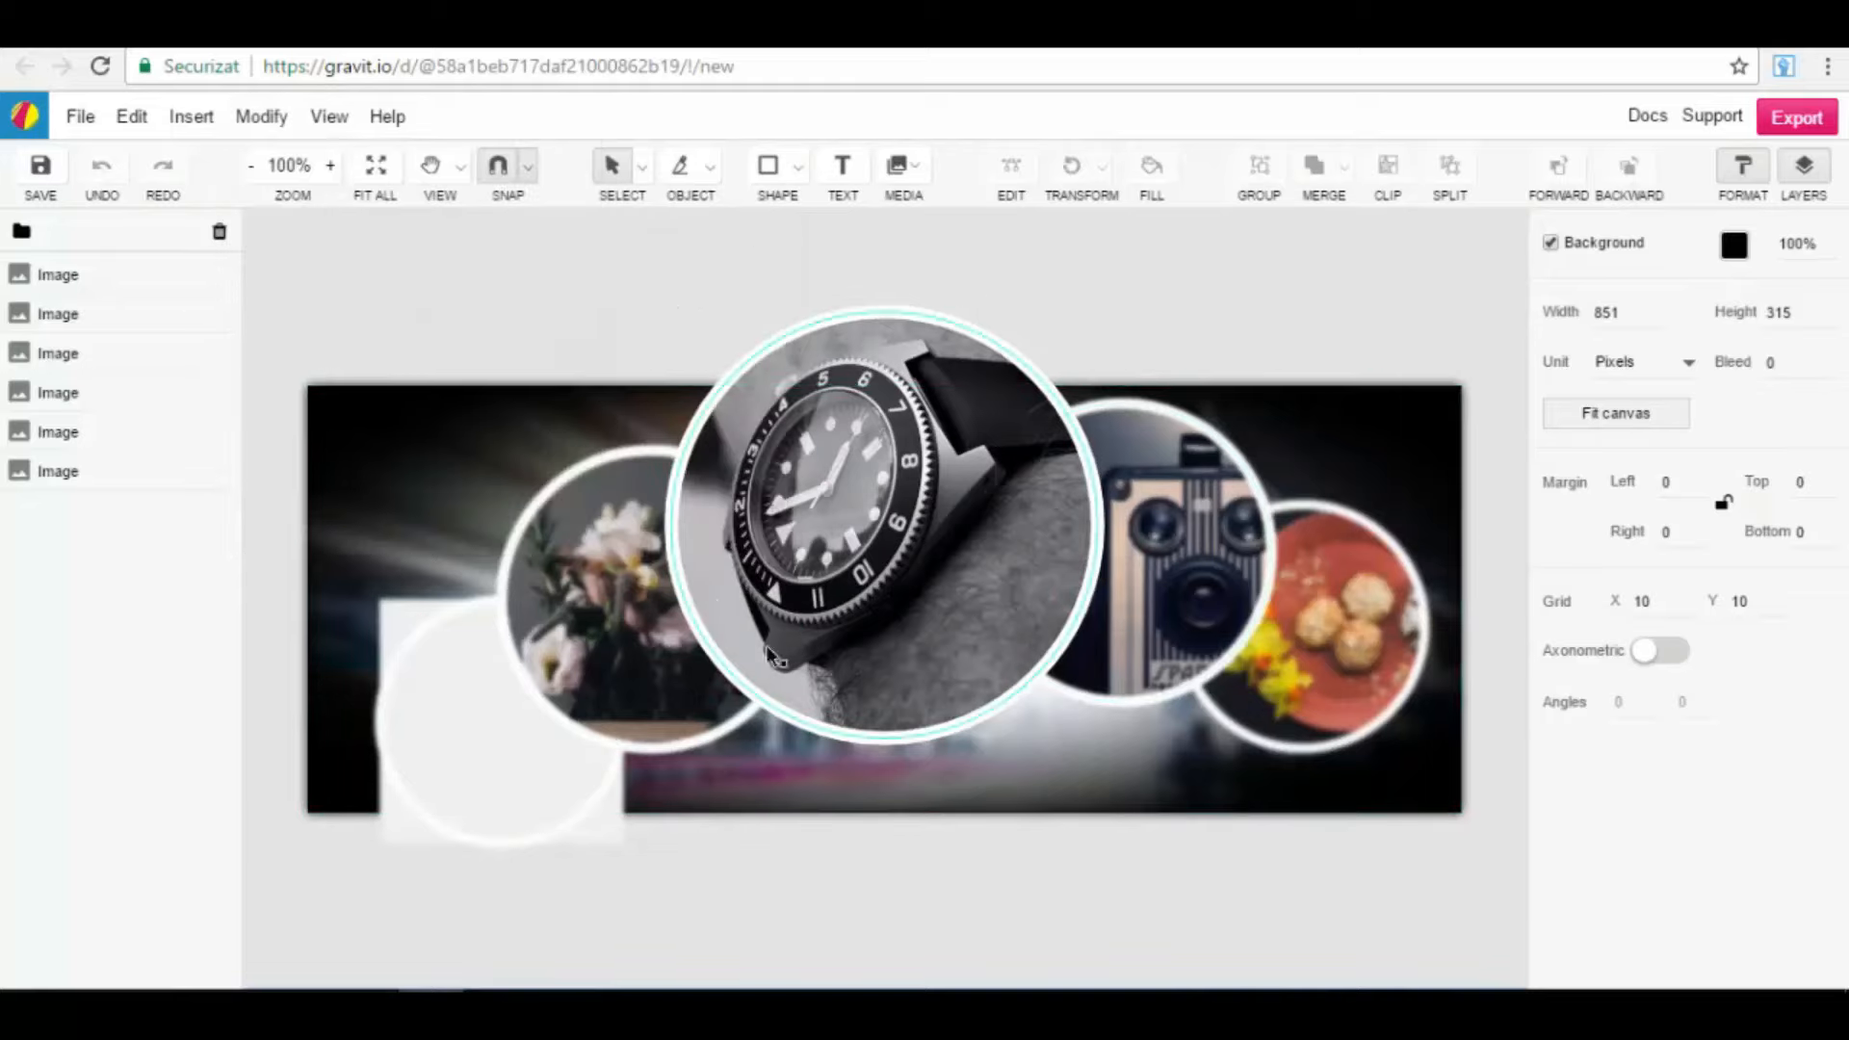
Step: Move the circular flower image to Left 143, Top 60, and check which layers hold the watch, camera and food images
mouse_move(637, 631)
left_mouse_down()
mouse_move(565, 598)
mouse_move(663, 690)
mouse_move(533, 619)
mouse_move(647, 618)
left_mouse_up()
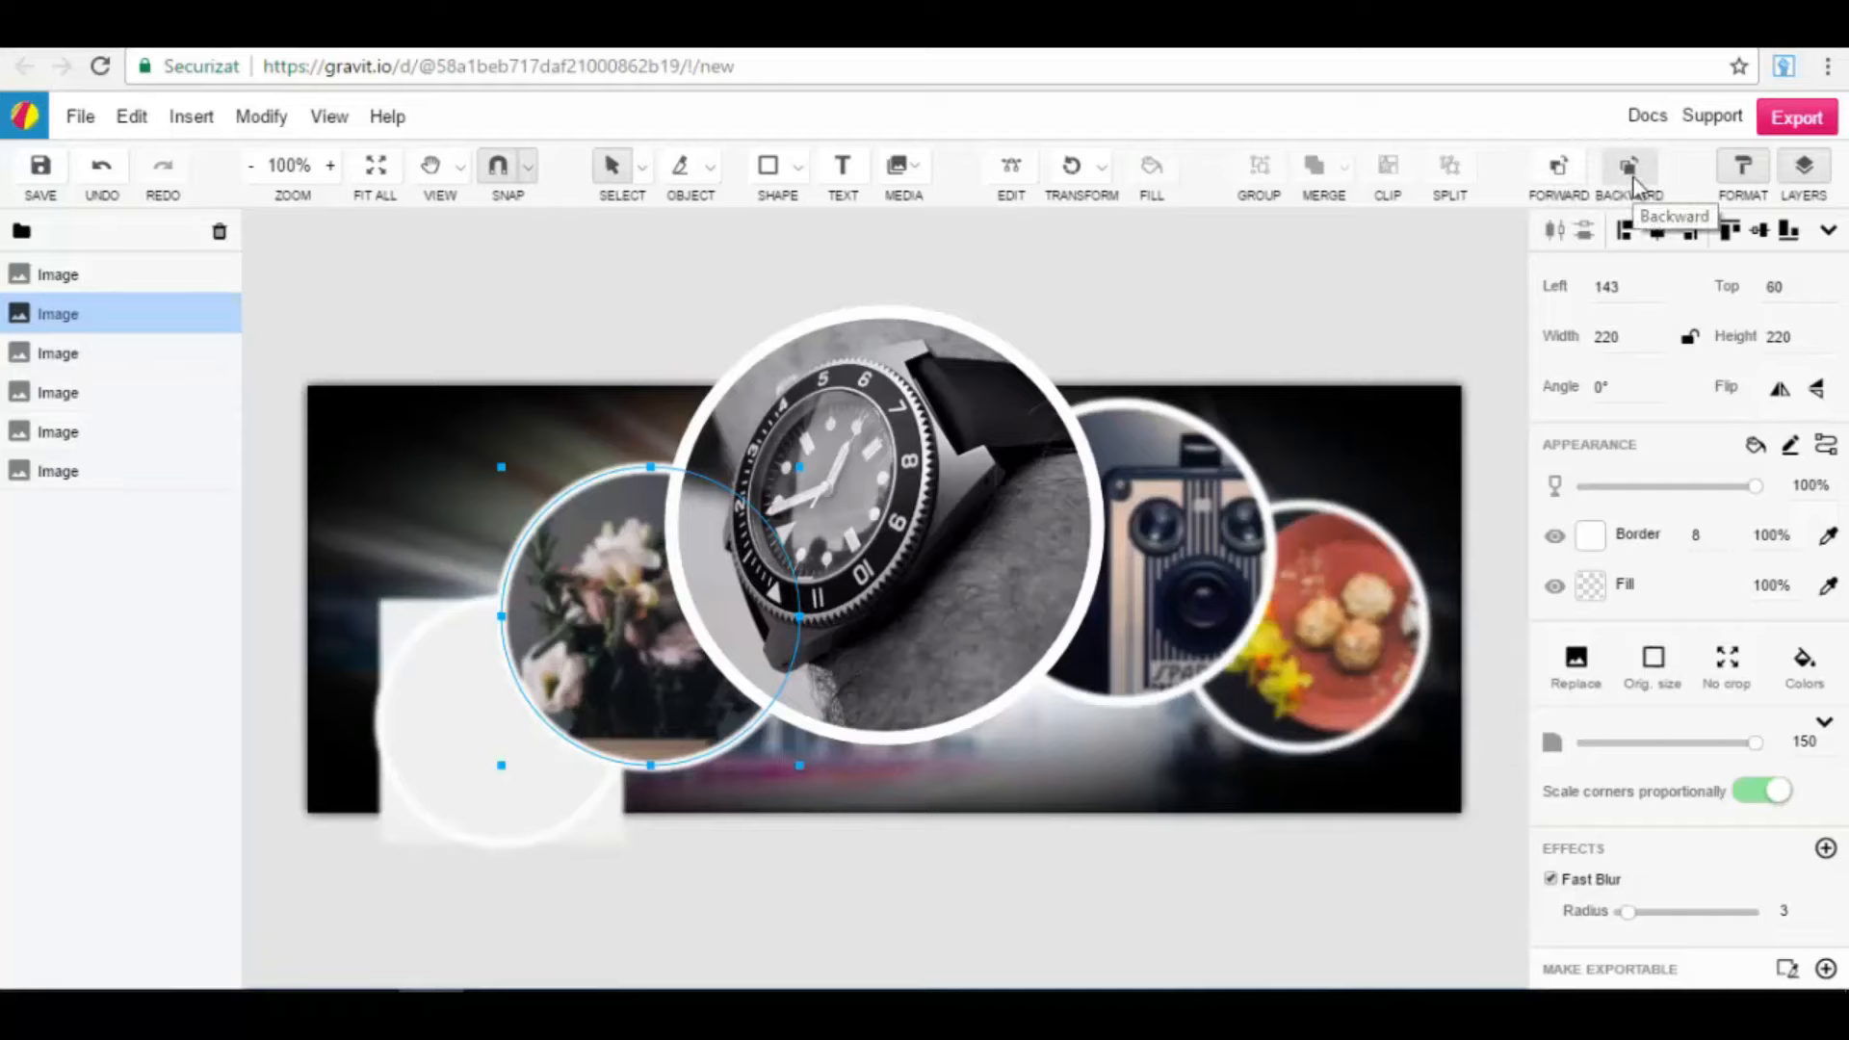
left_click(920, 493)
left_click(1168, 510)
left_click(1348, 613)
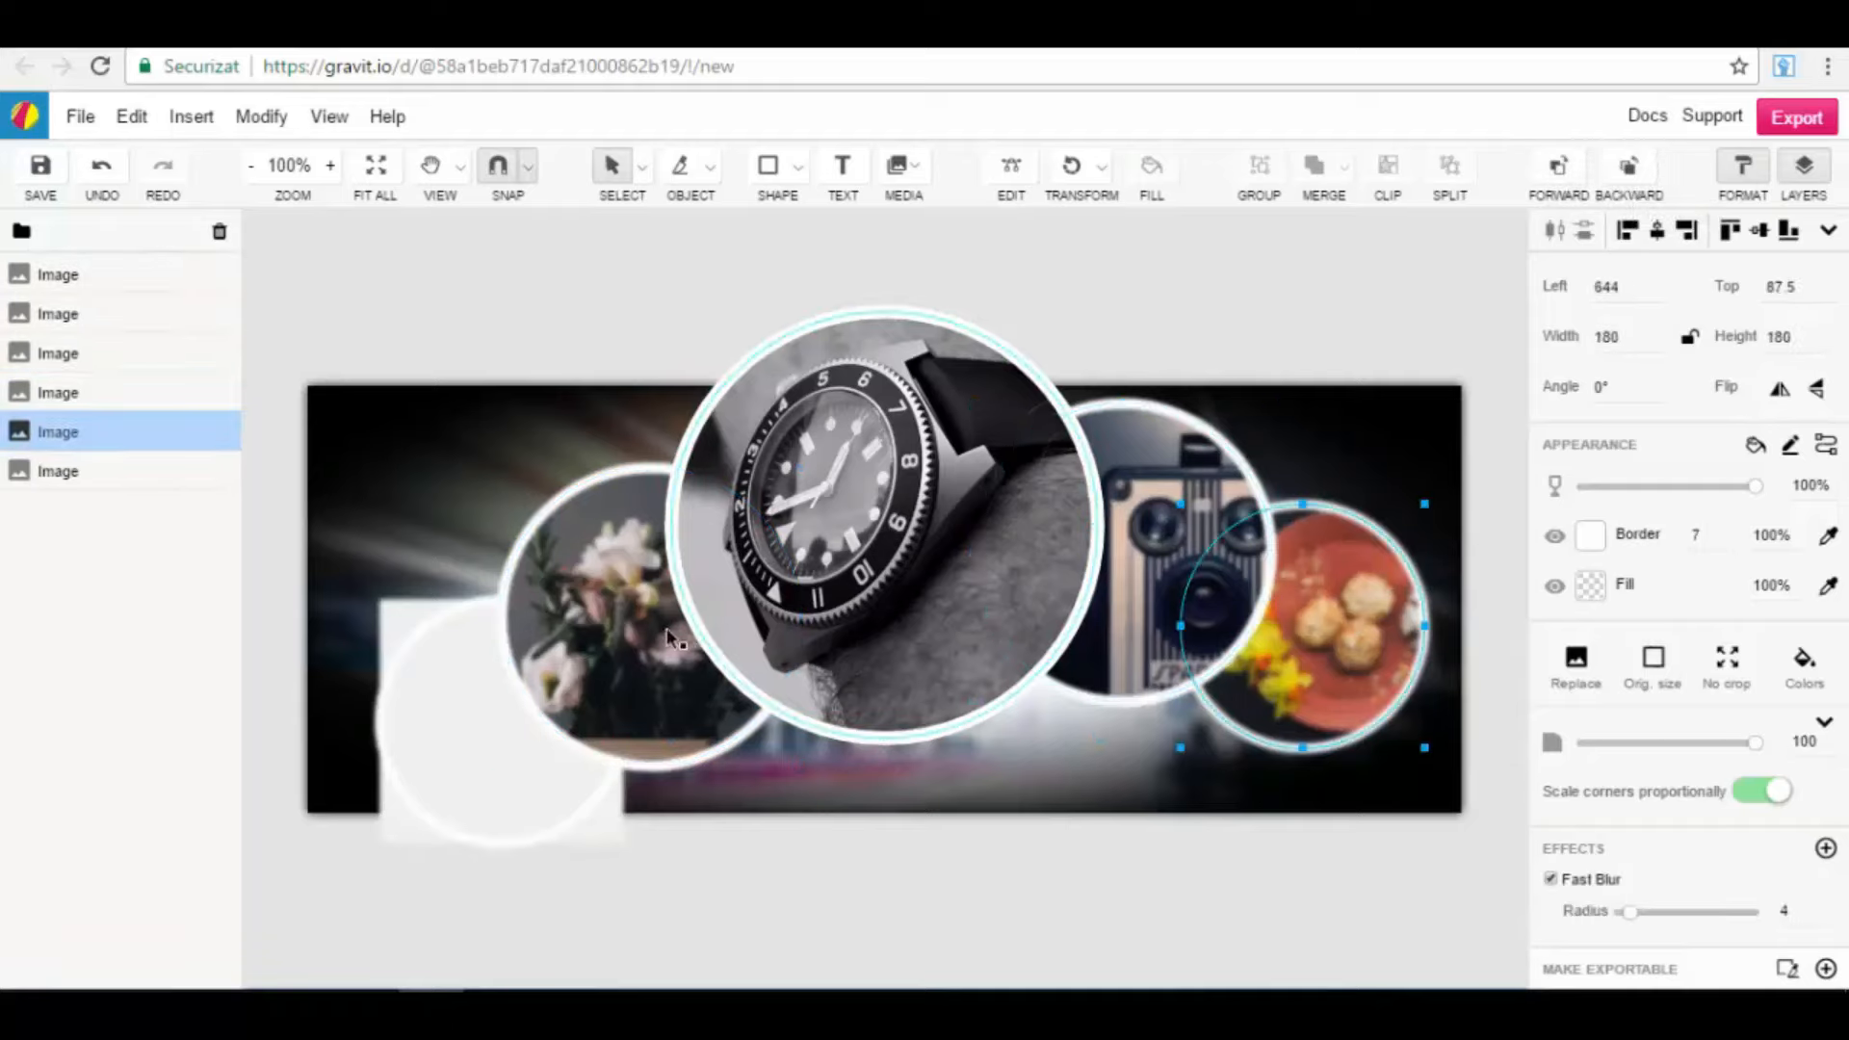
Step: Bring the flower image forward in front of the watch image and send it backward again
left_click(664, 632)
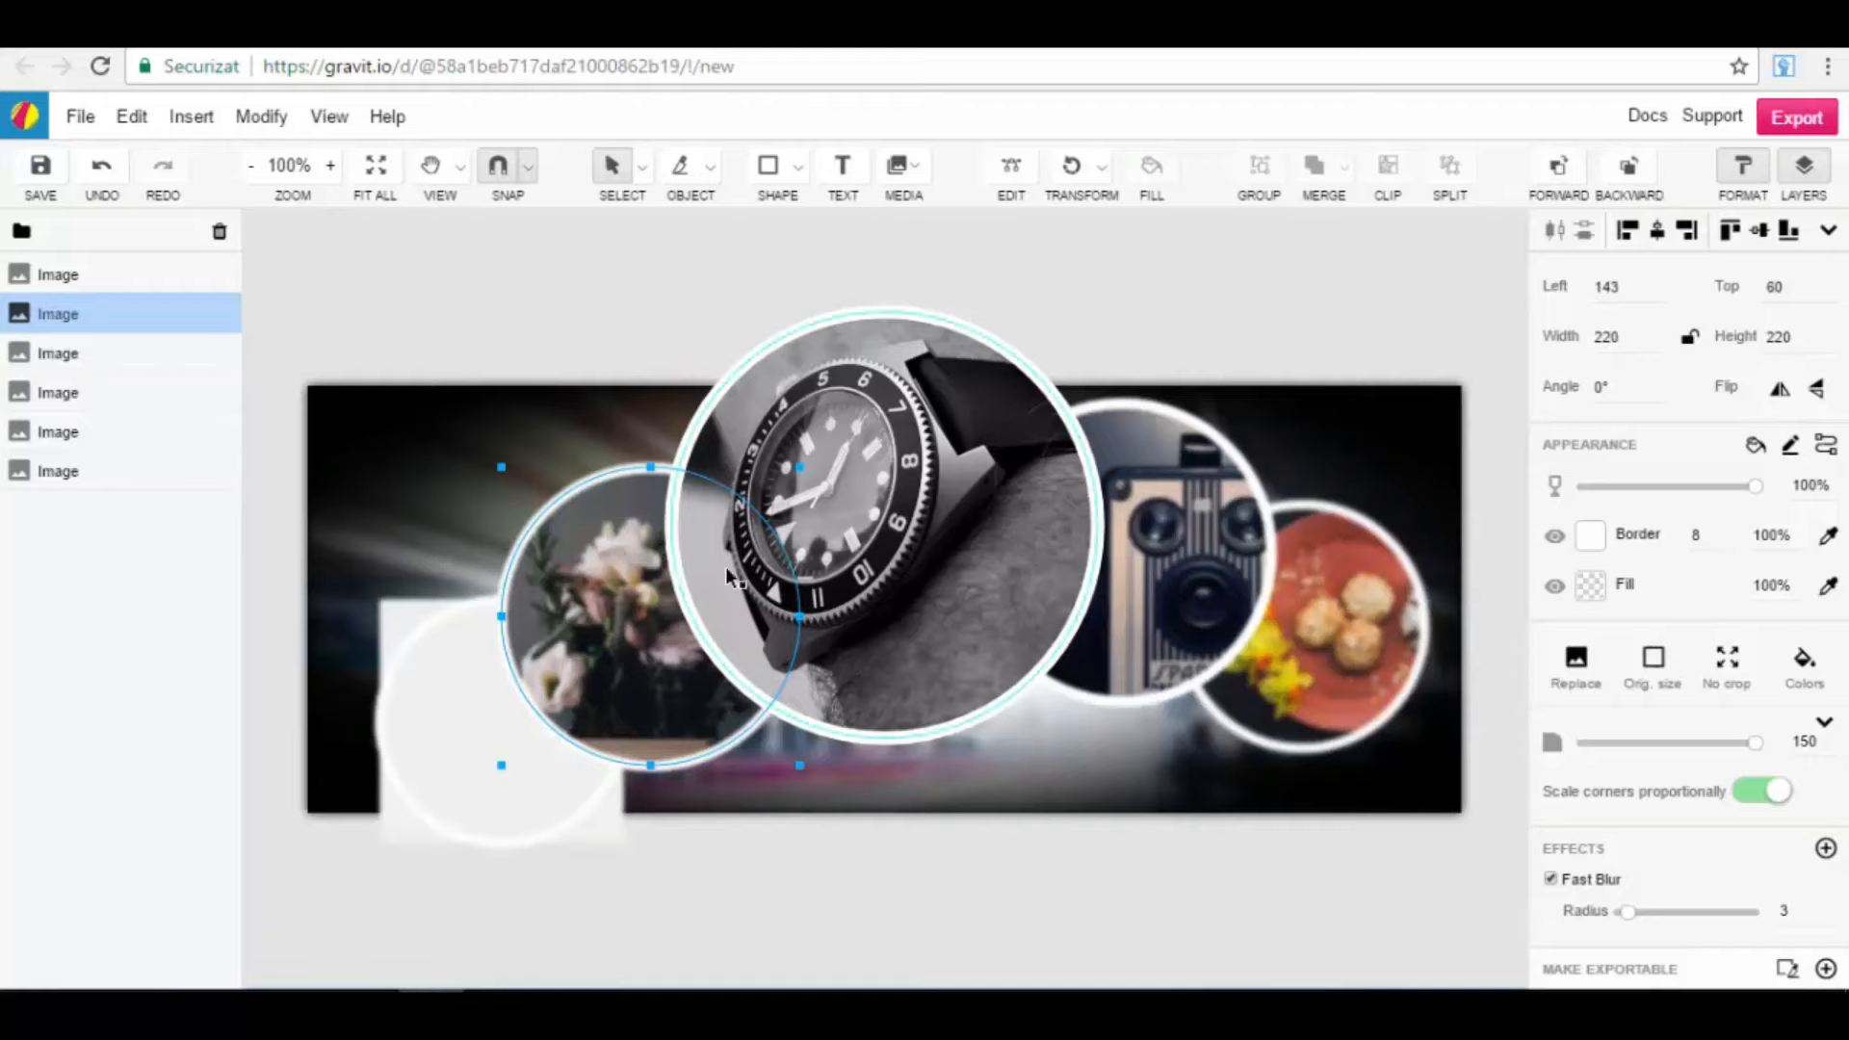
left_click(1568, 174)
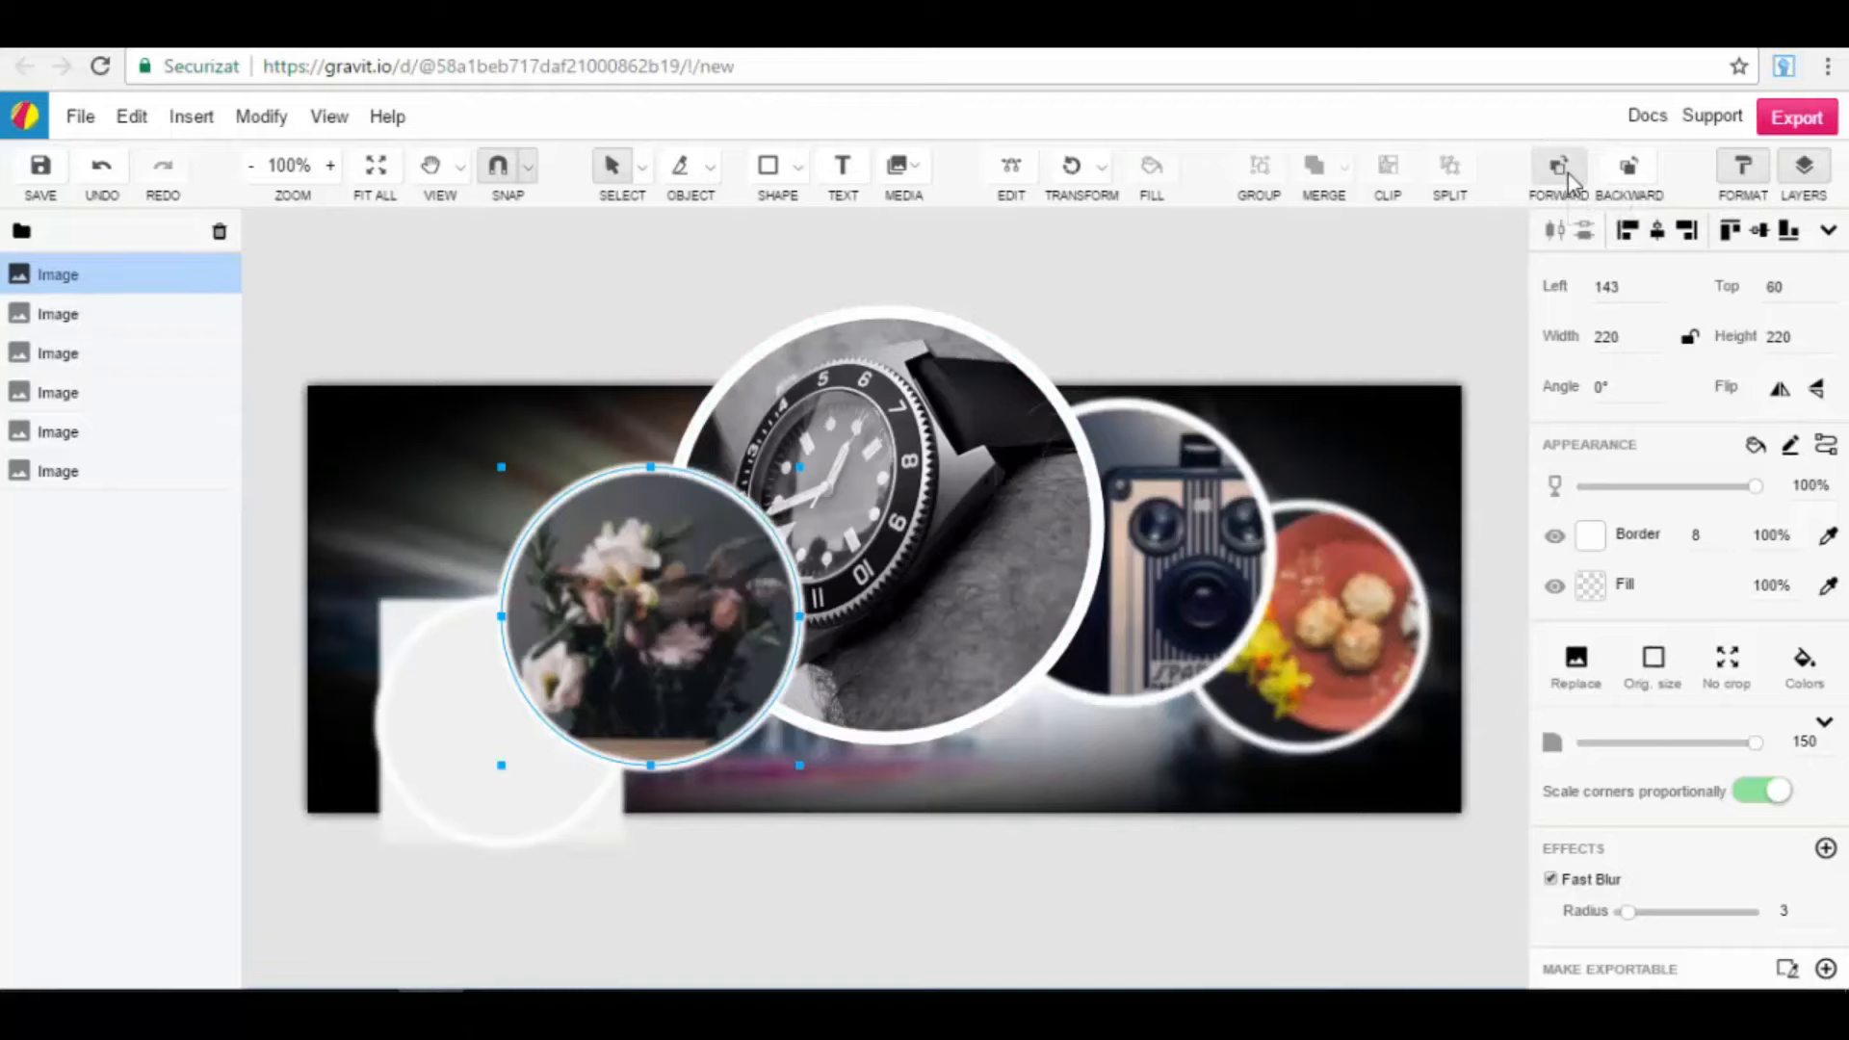
left_click(1629, 173)
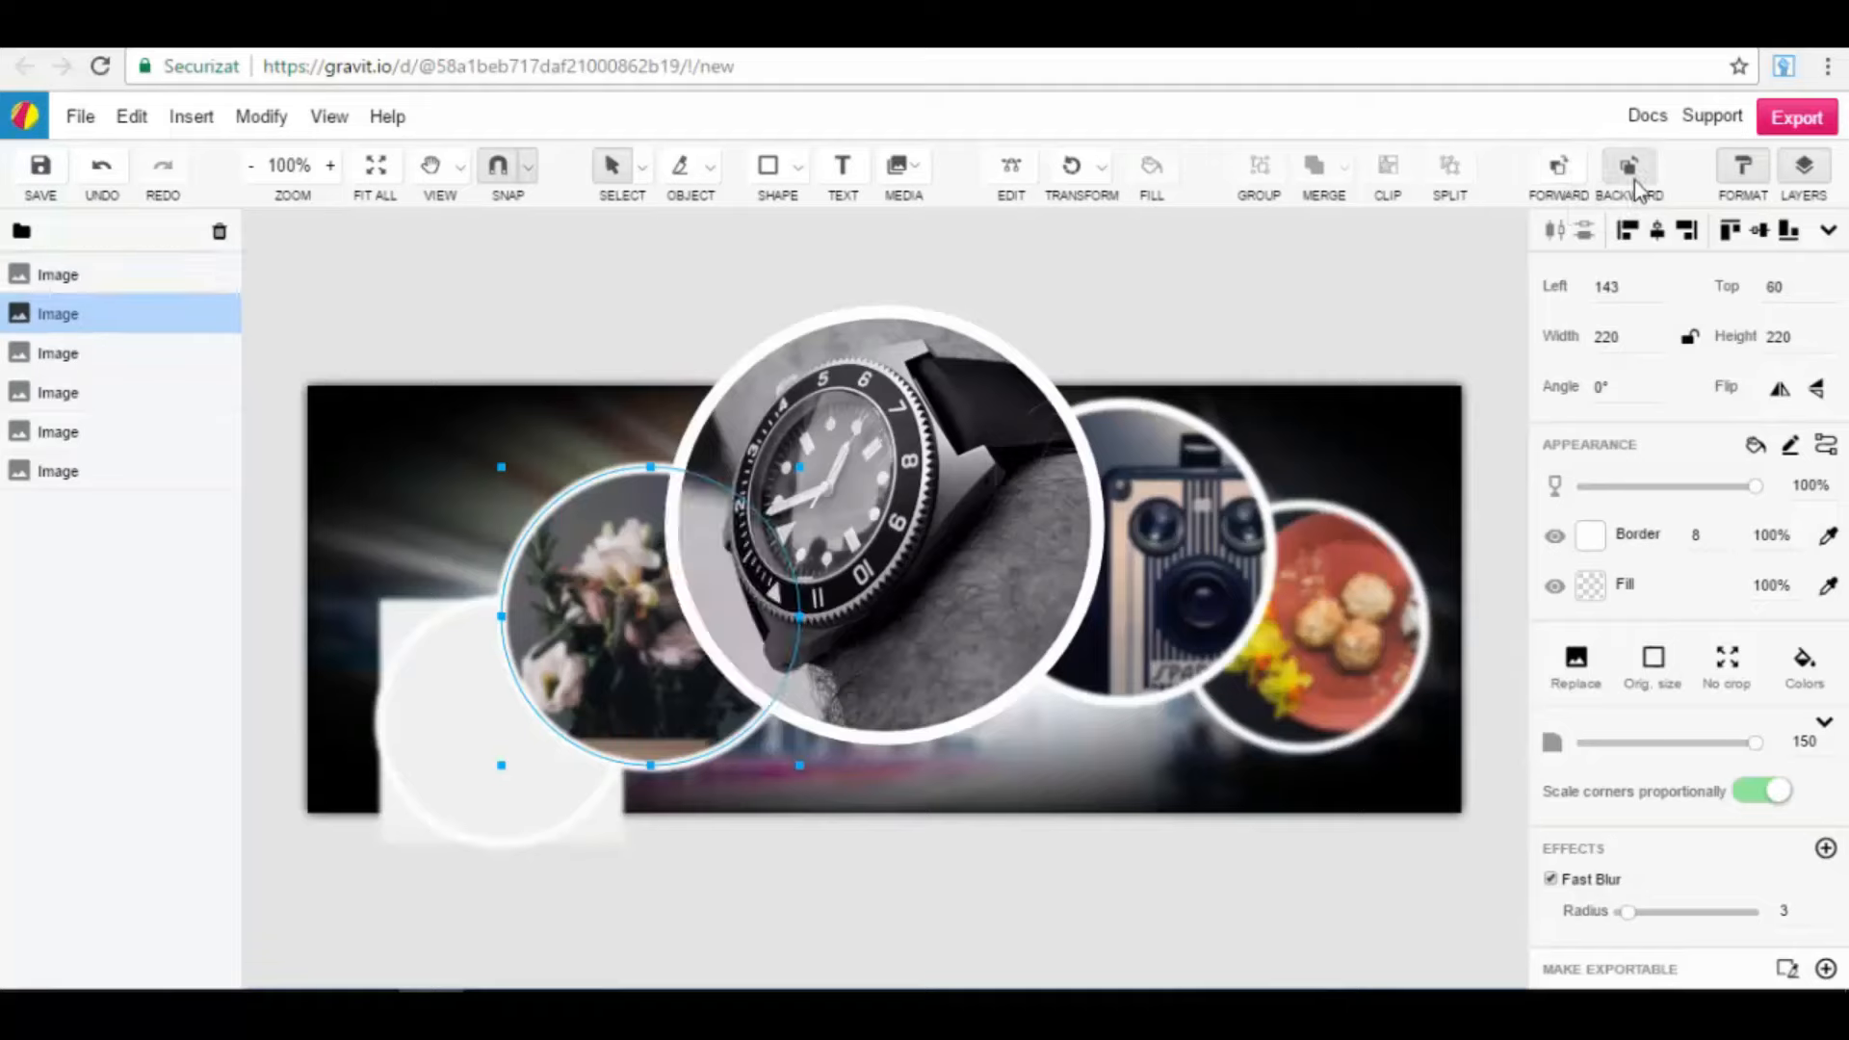
Step: Send the watch image backward behind the flower image and bring it forward again
left_click(1019, 472)
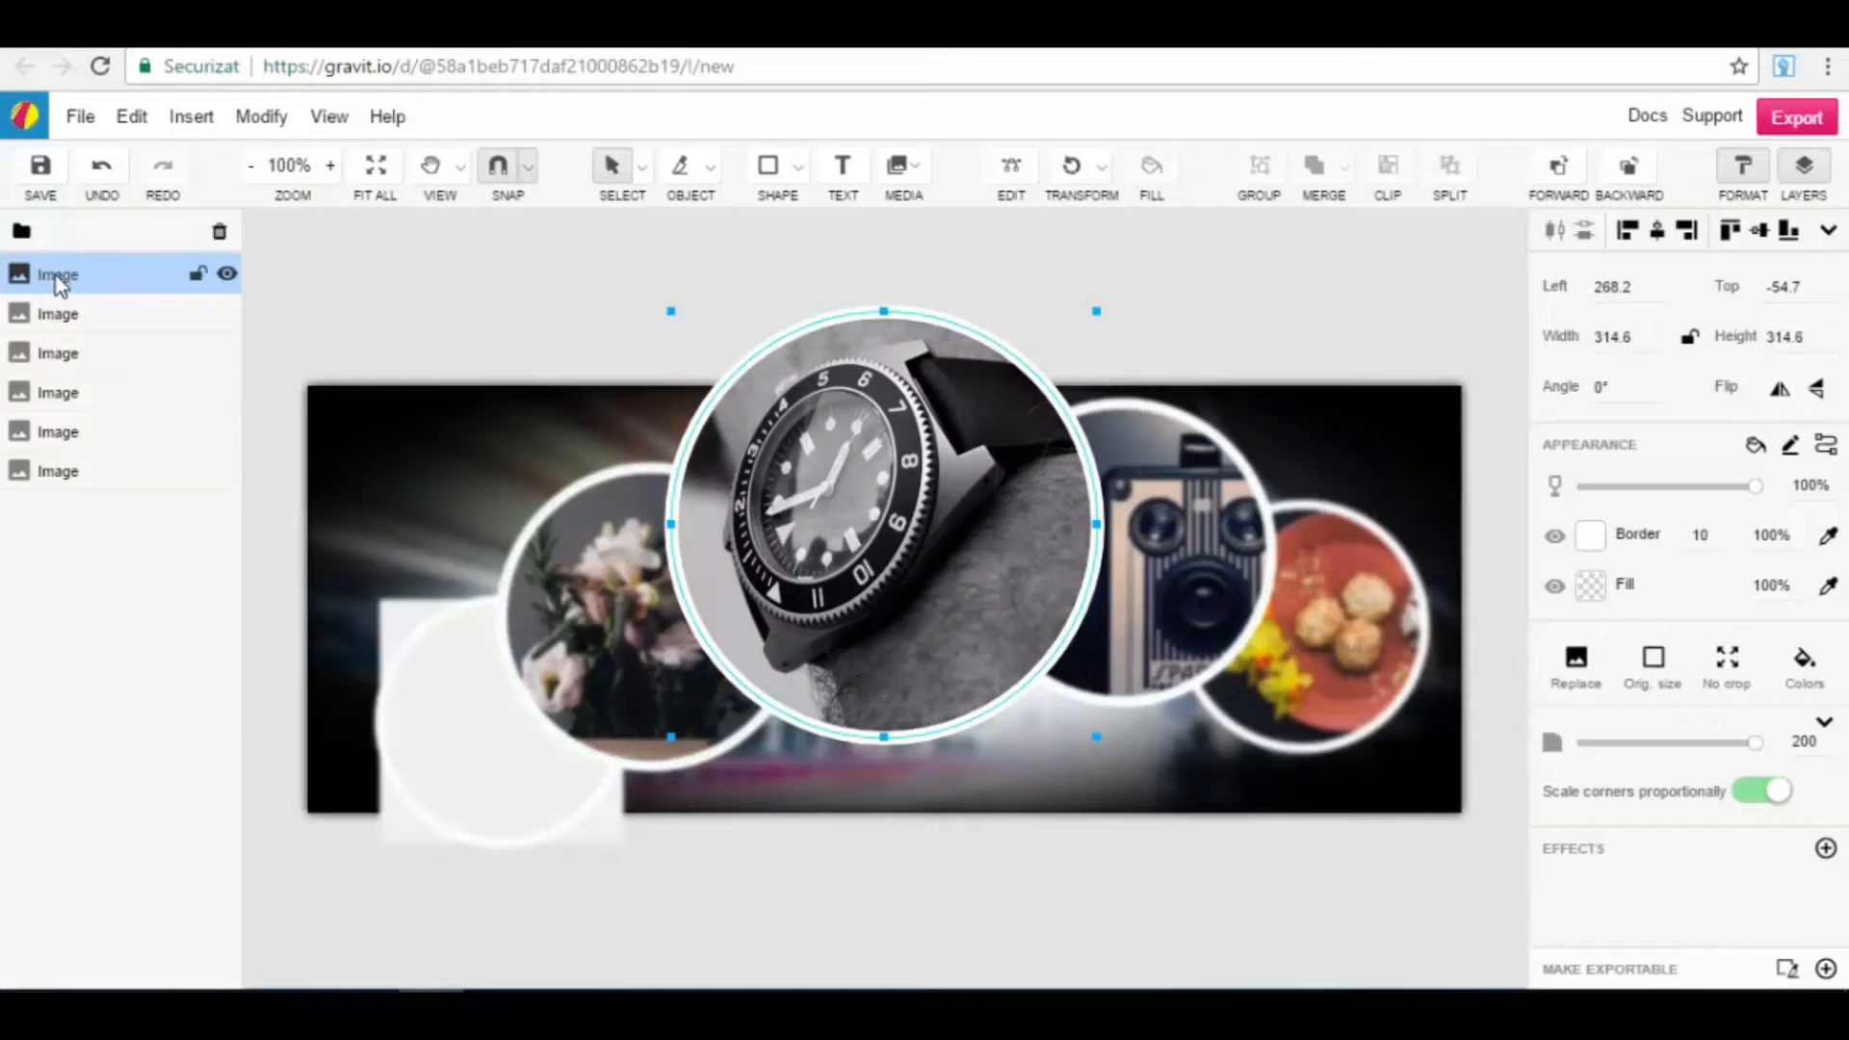
left_click(1627, 172)
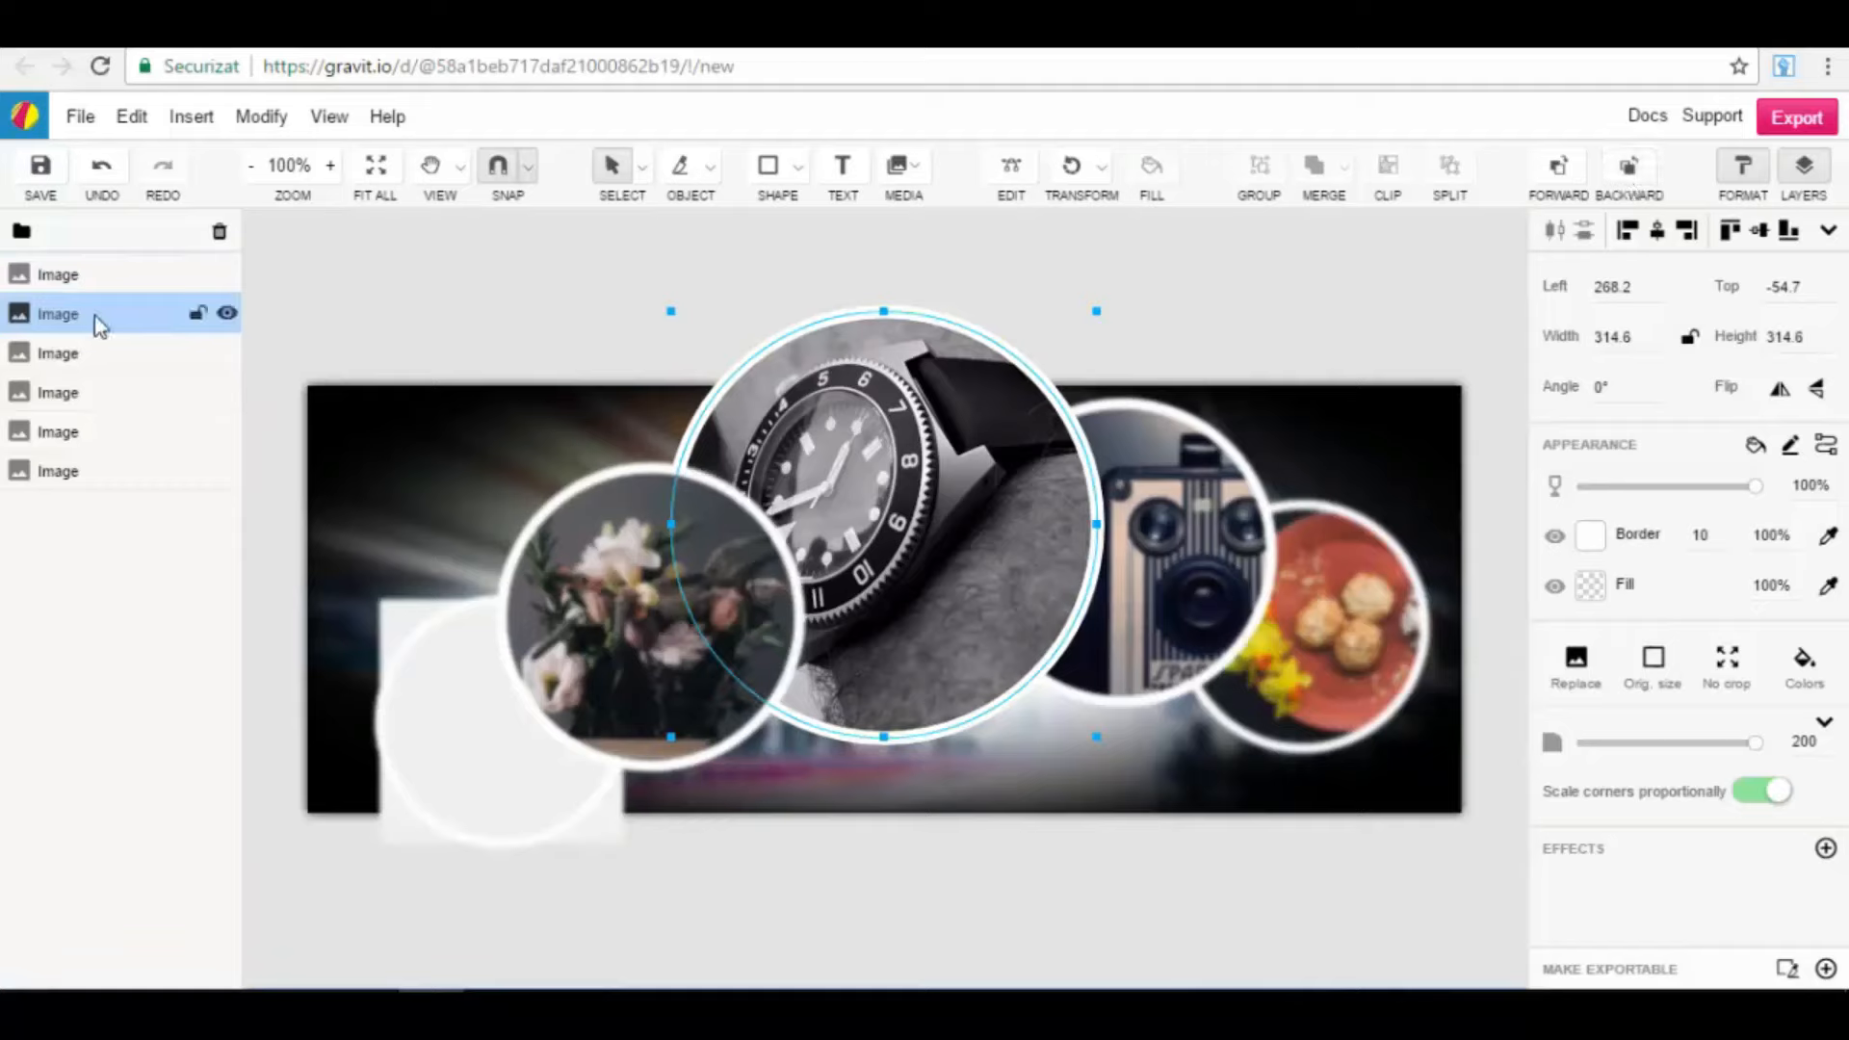
left_click(1558, 167)
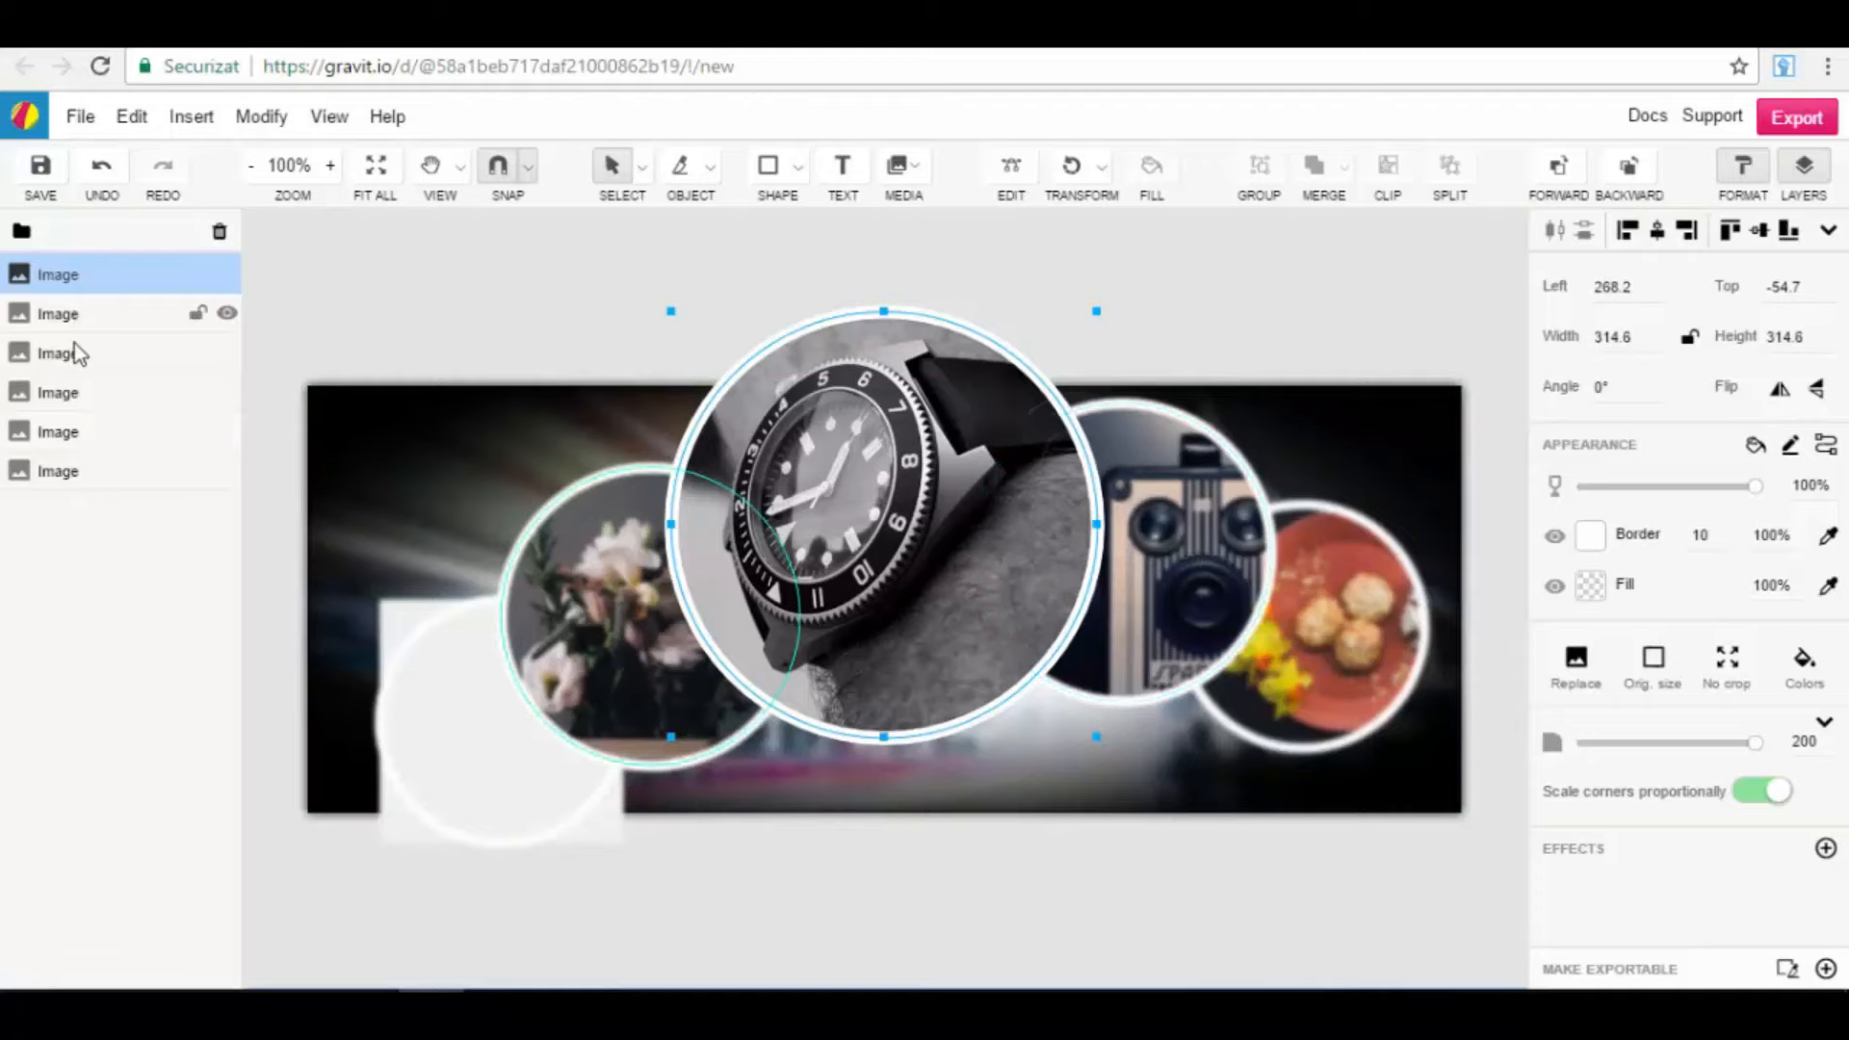
Step: Try to move the flower image's layer above the watch layer, and undo the resulting nesting
left_click(73, 603)
left_click(92, 323)
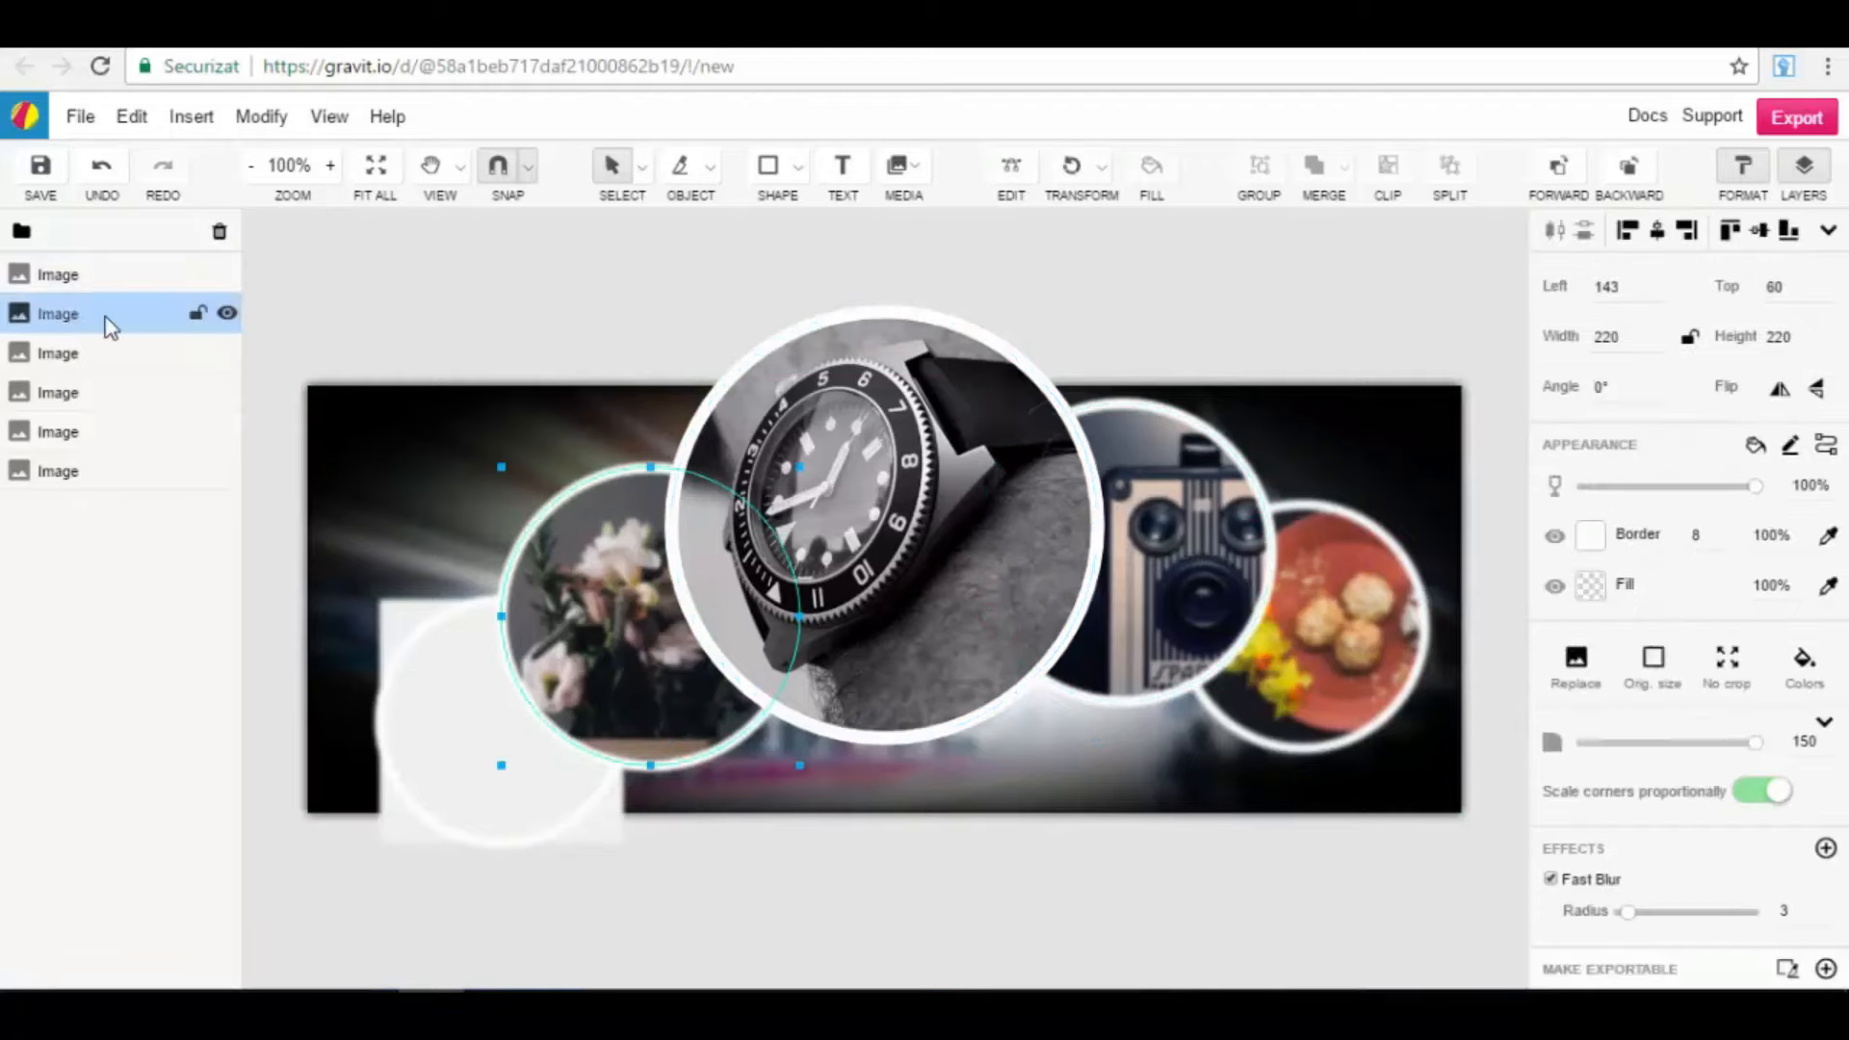
left_click_drag(100, 312, 100, 267)
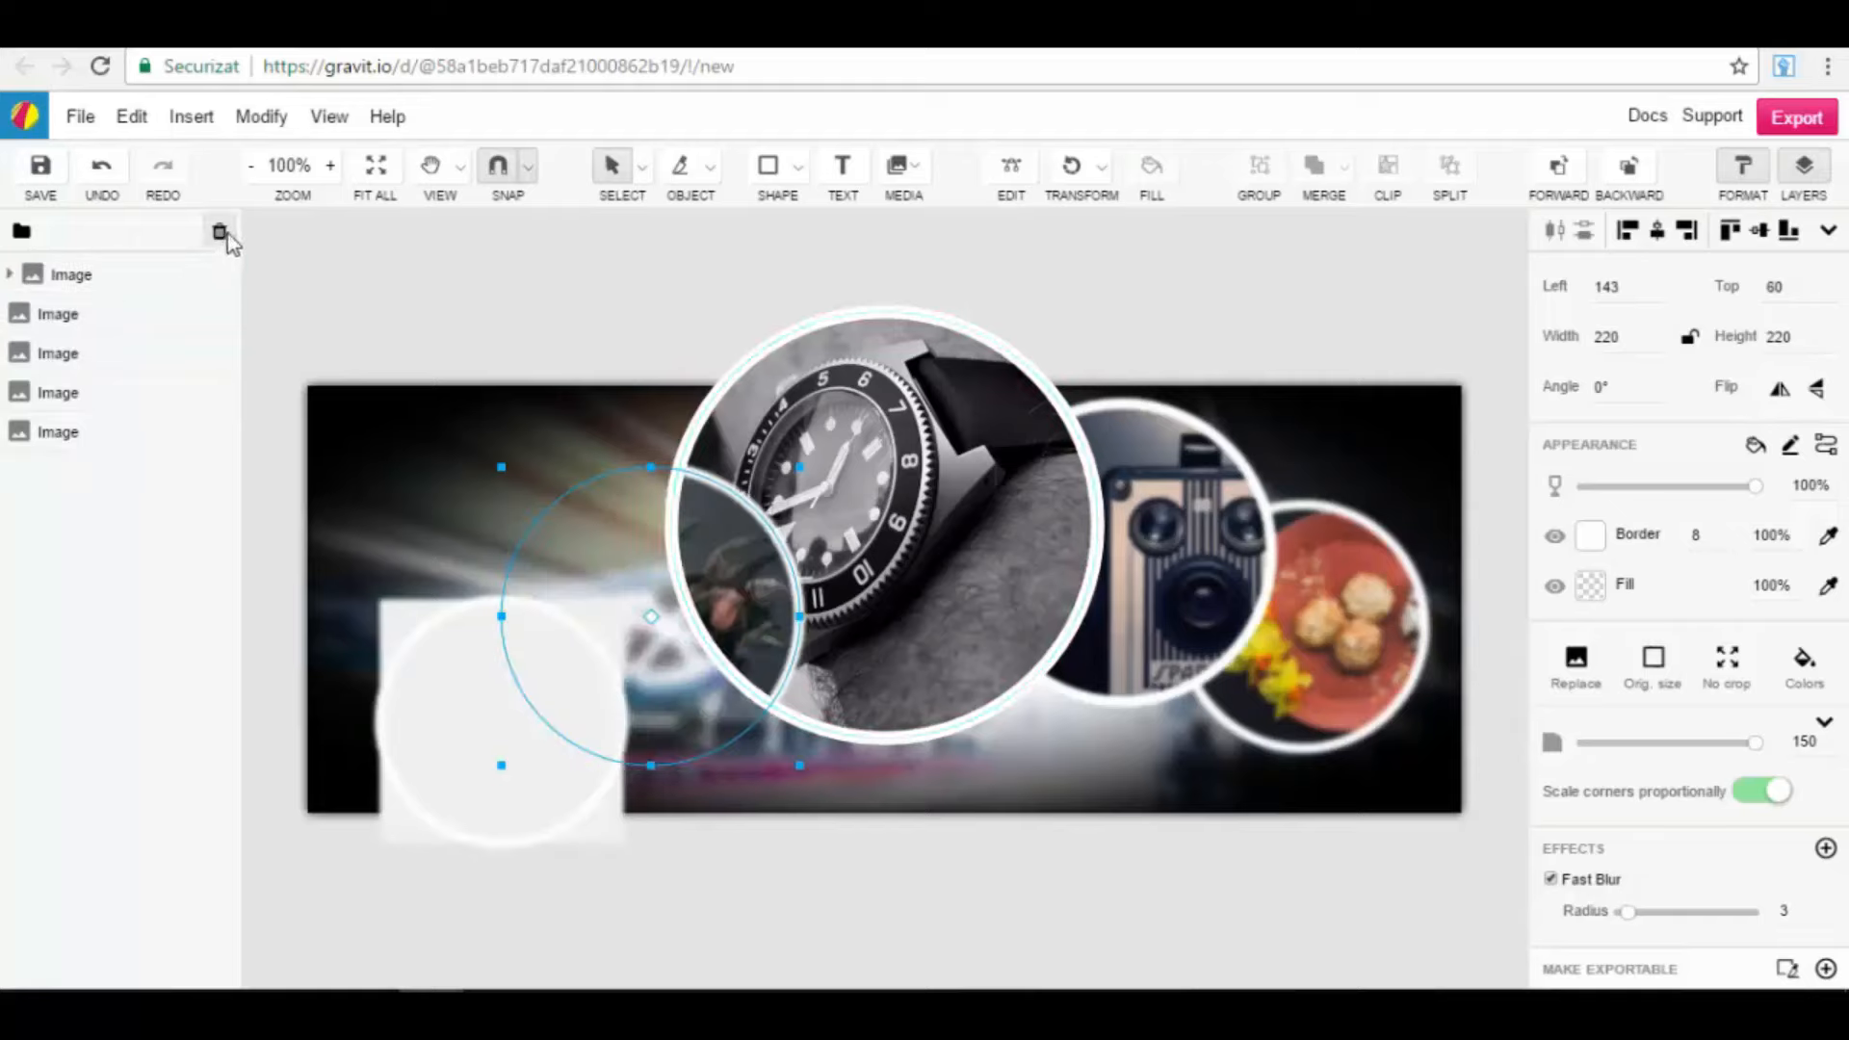
left_click(111, 171)
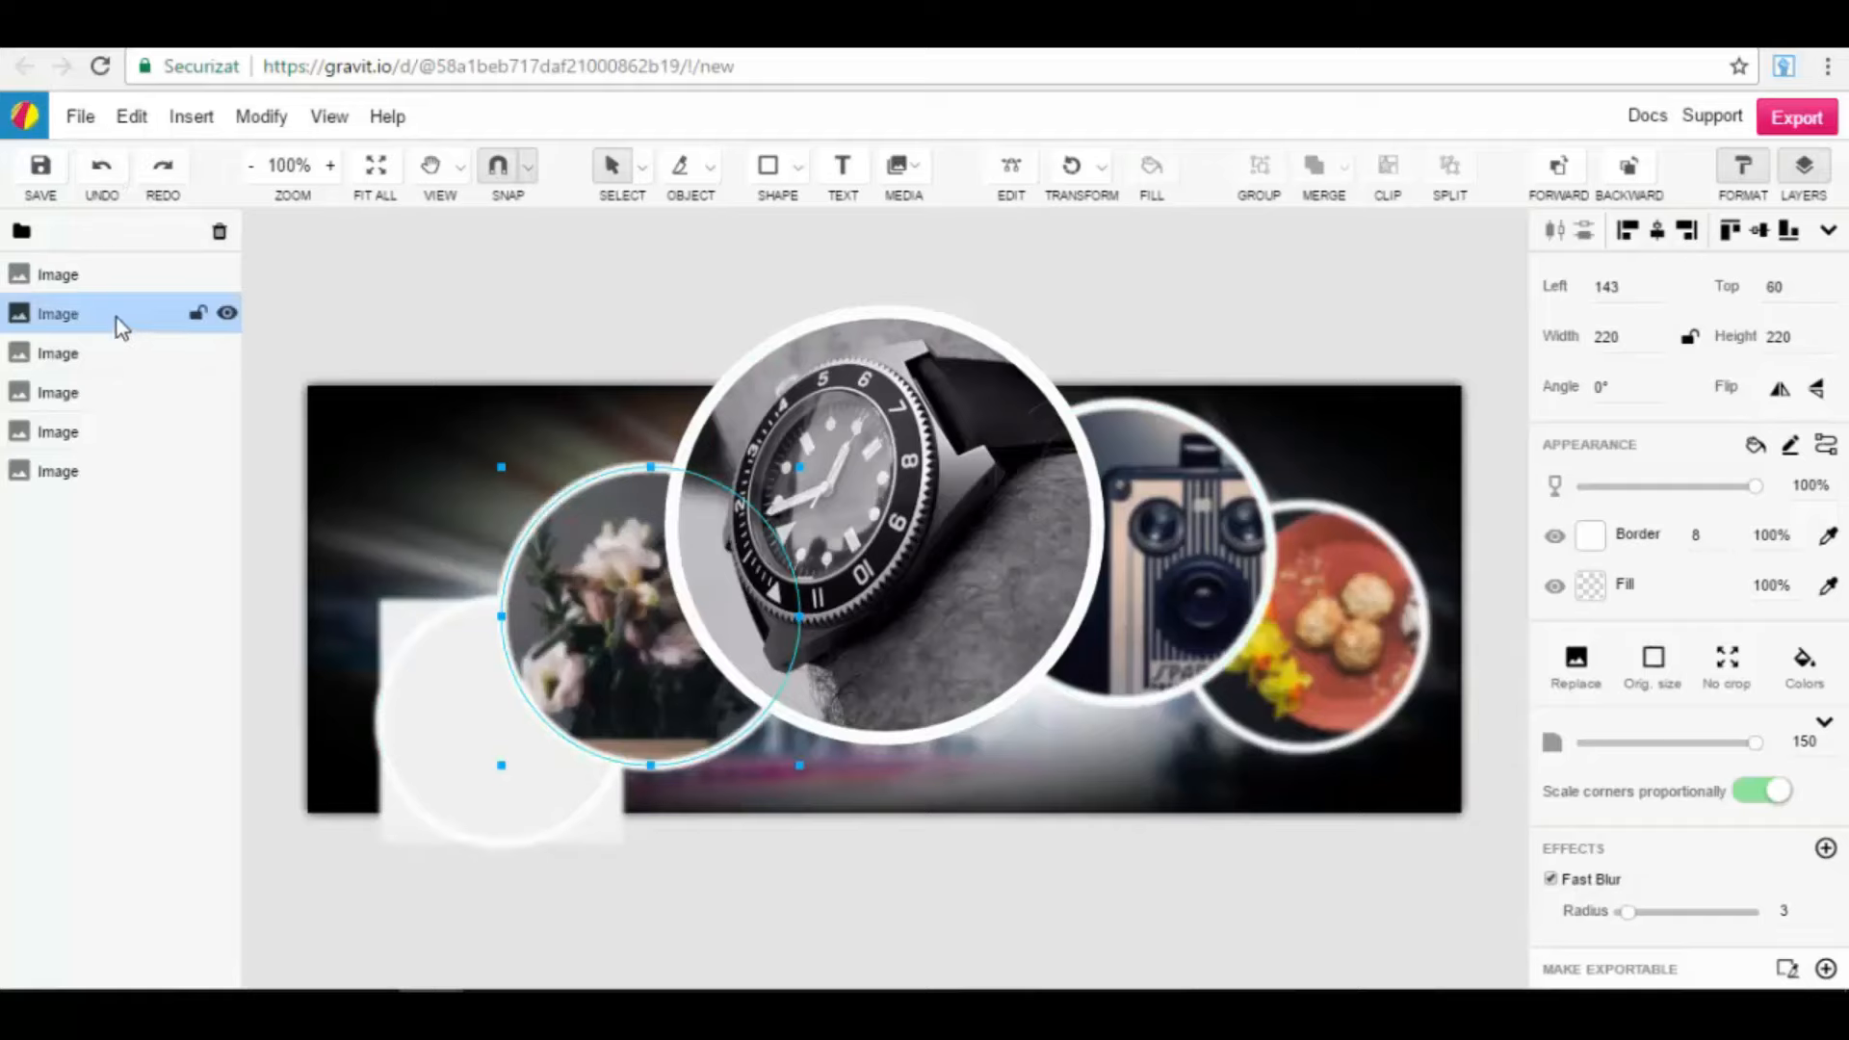
Step: Reorder the layers so the flower image stays behind the watch and the camera image is fourth in the stack
left_click_drag(118, 316, 140, 231)
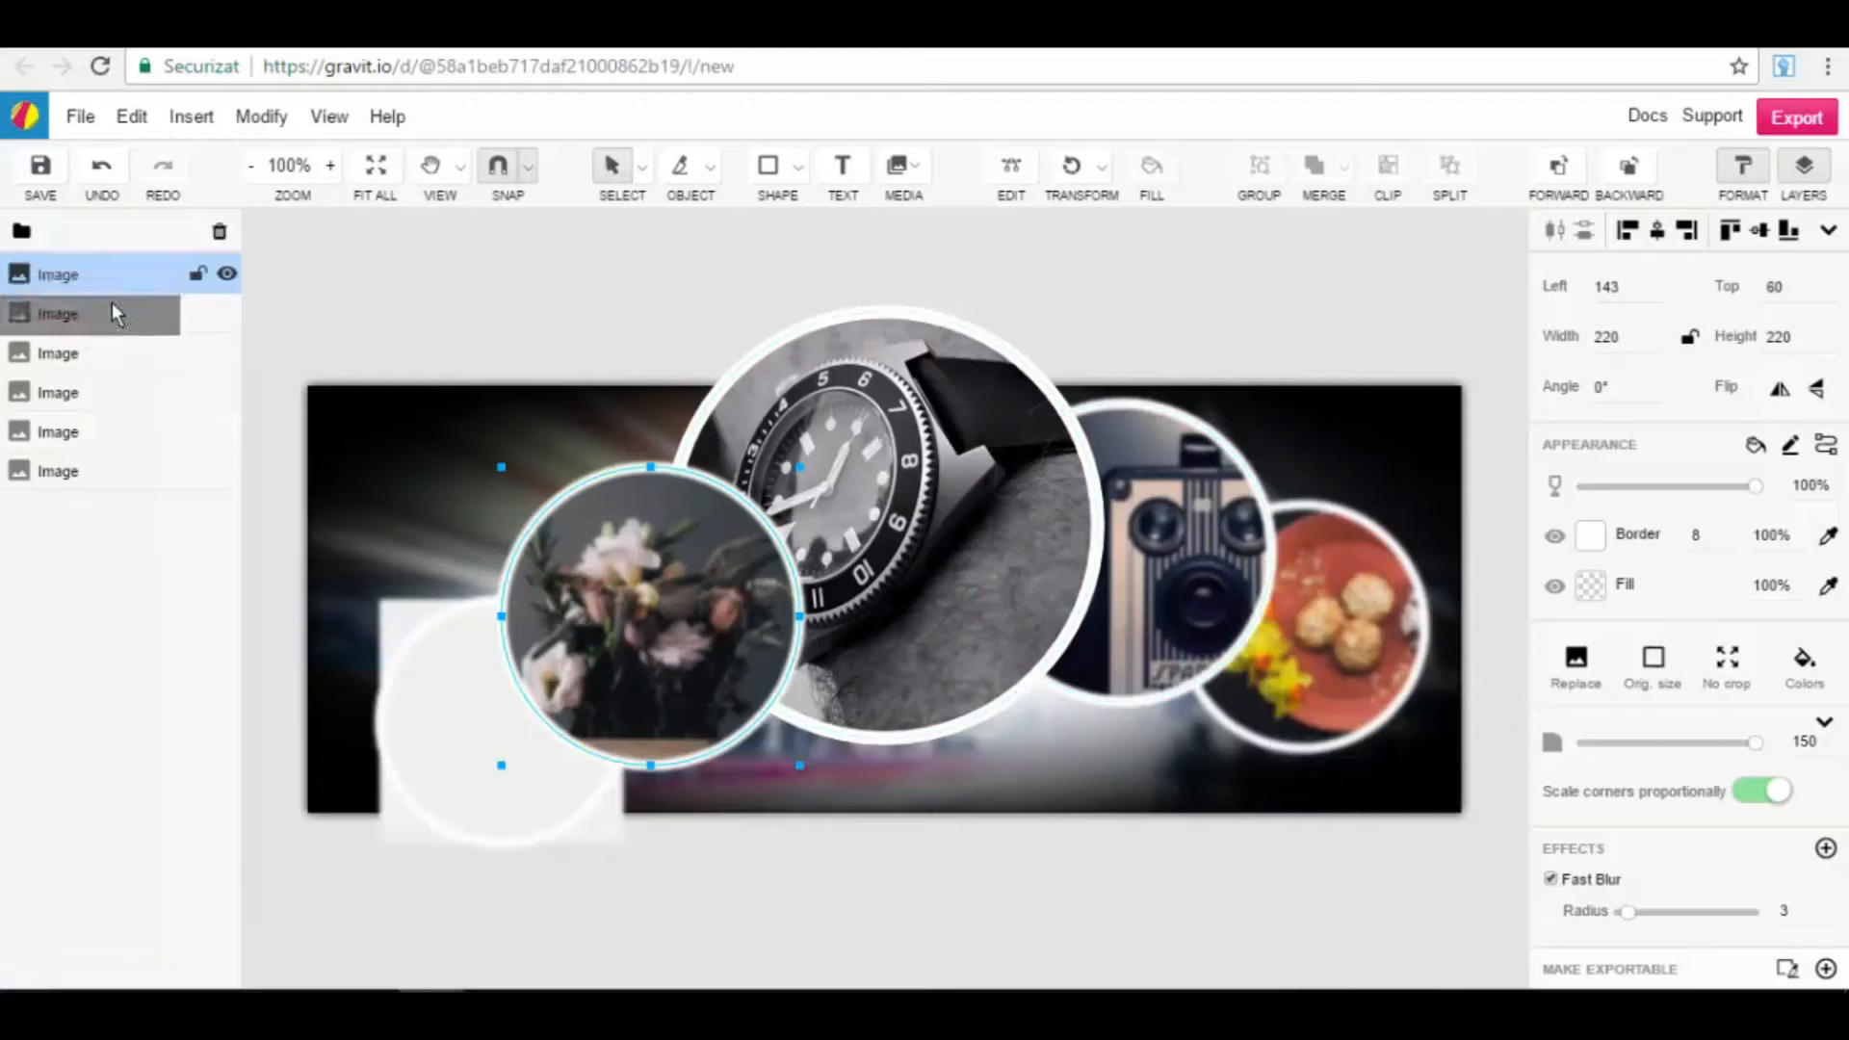
left_click_drag(112, 304, 134, 416)
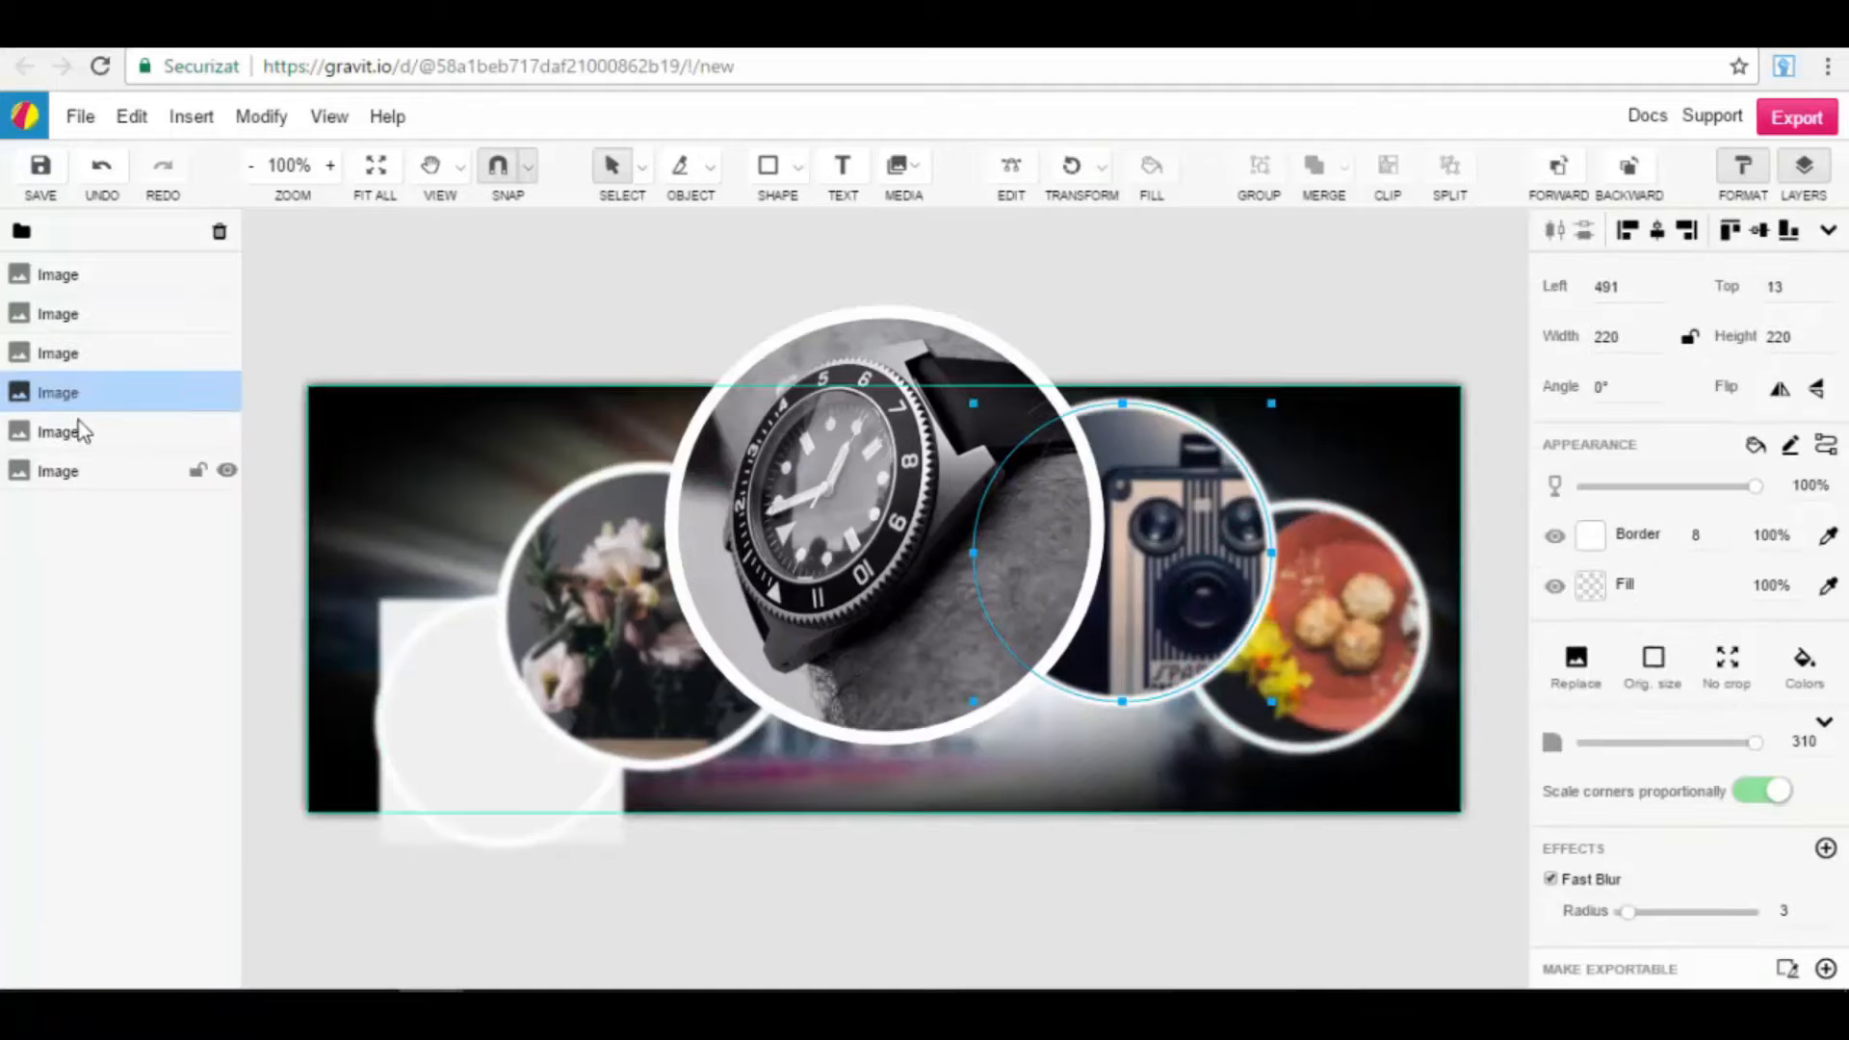
Step: Nest the camera image inside the watch image, inspect the nested layer, and undo the nesting
left_click_drag(129, 410, 134, 275)
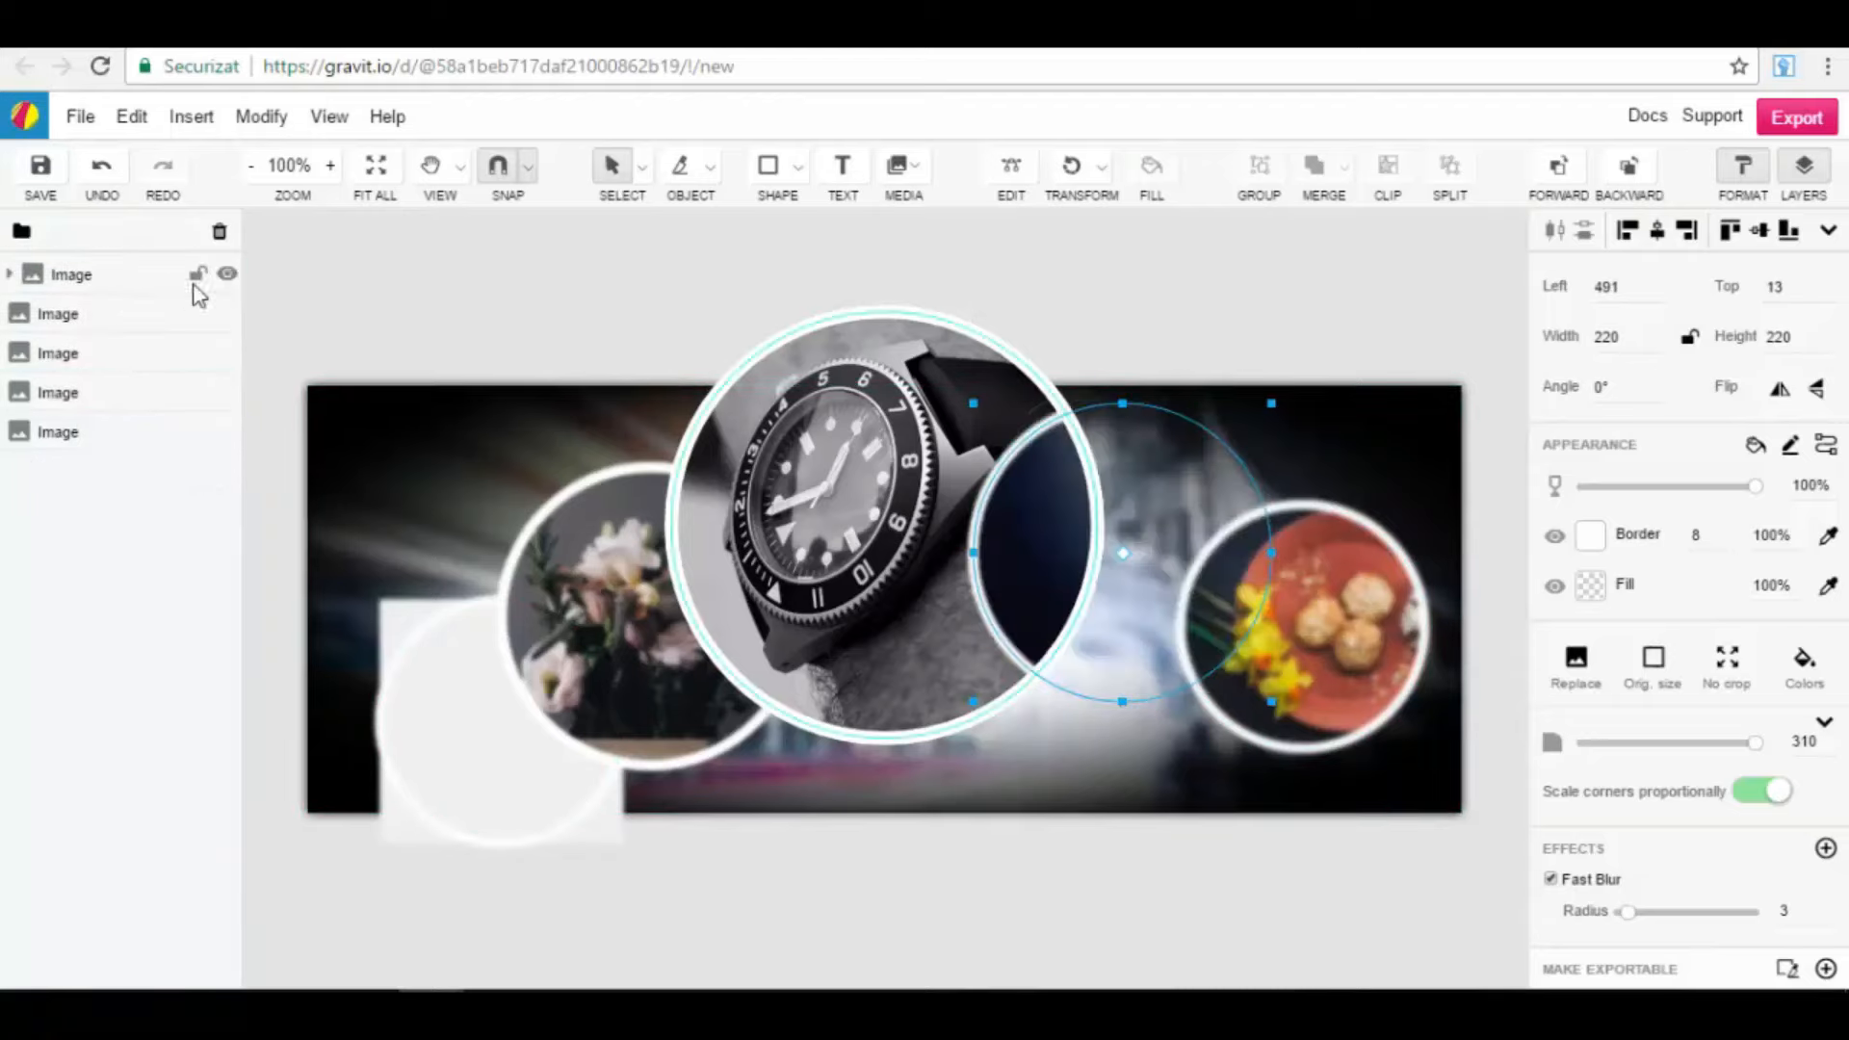
left_click(13, 276)
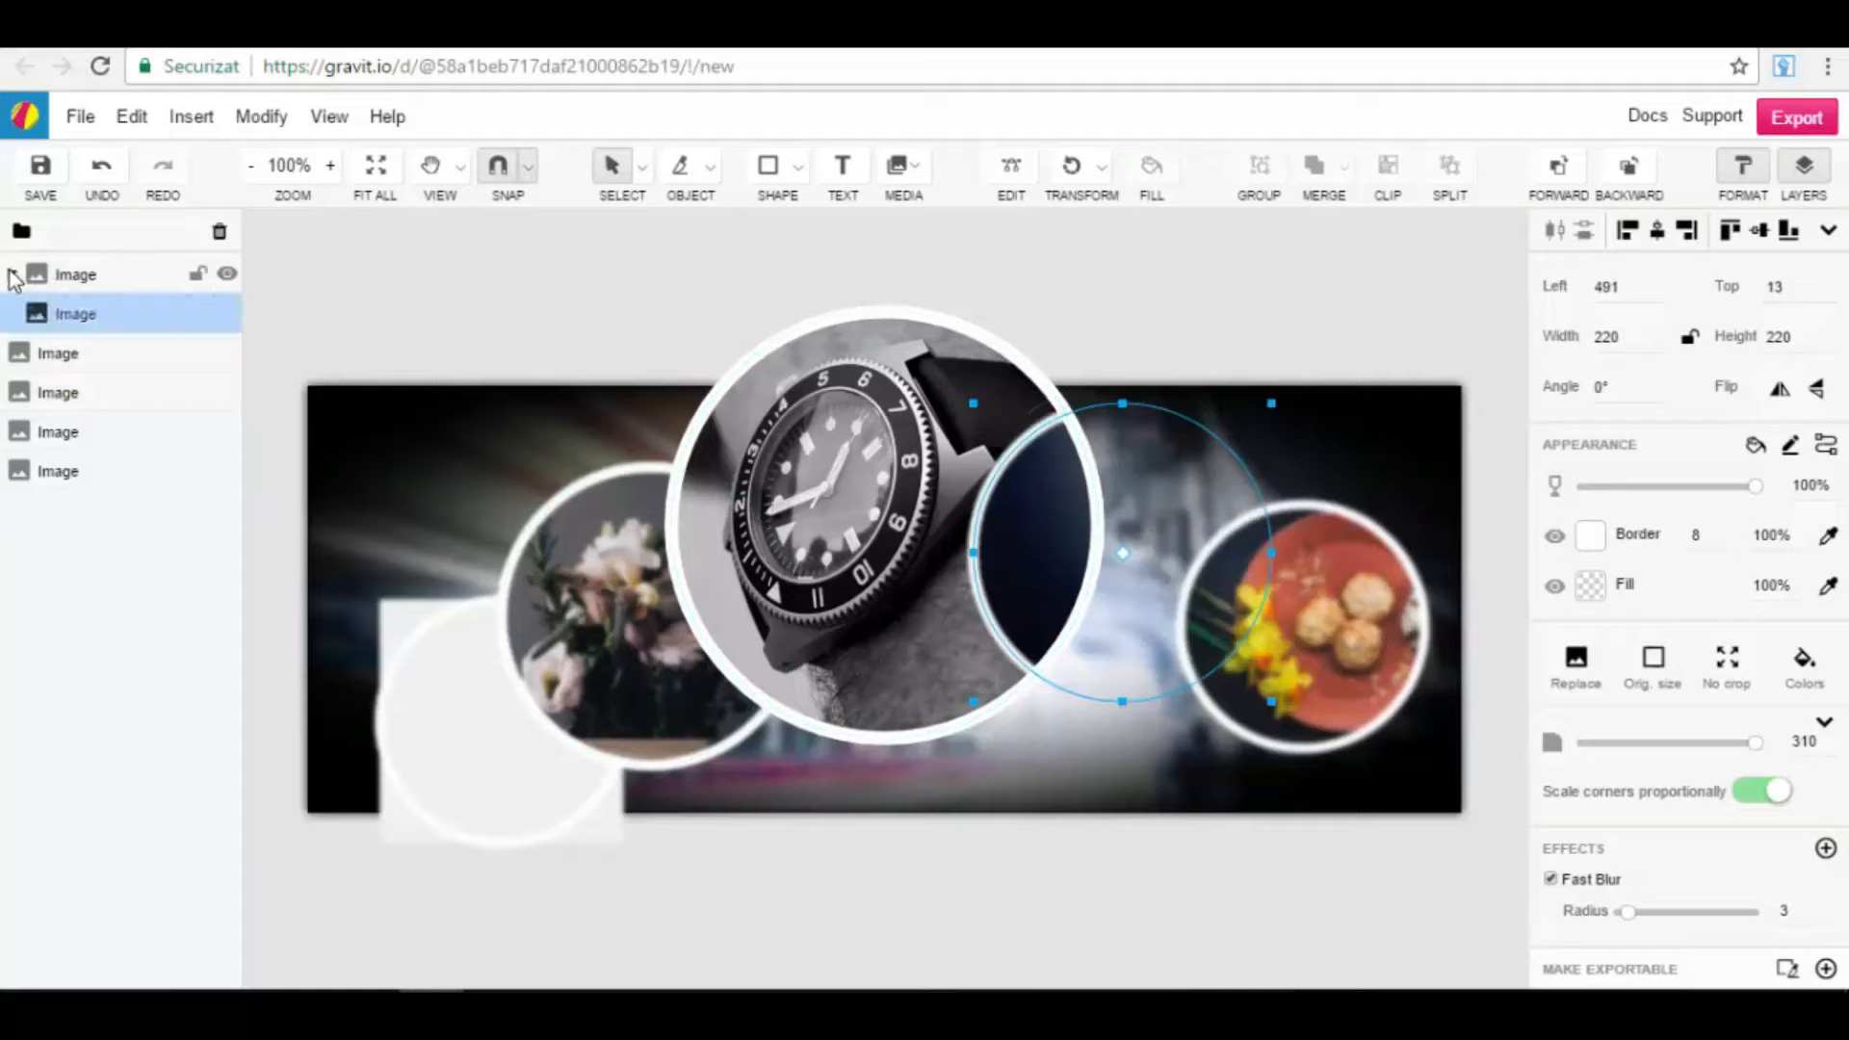
left_click(13, 276)
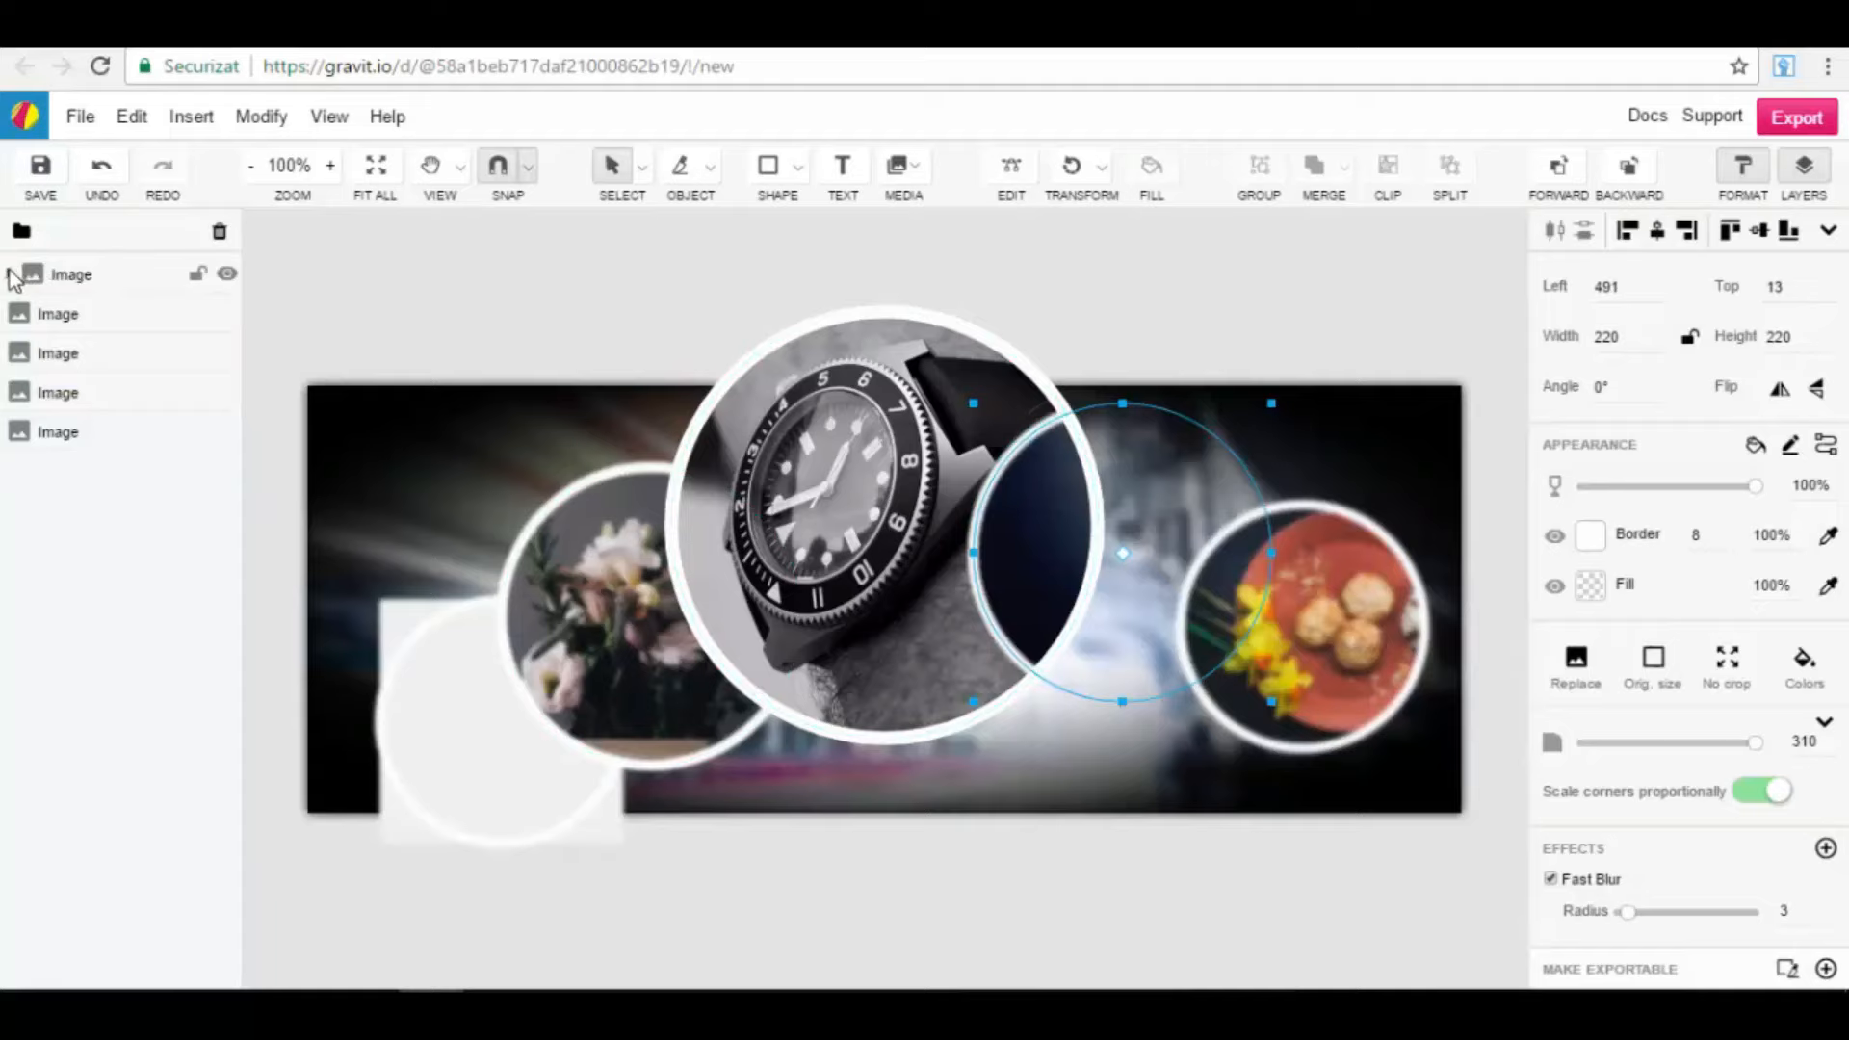
left_click(105, 169)
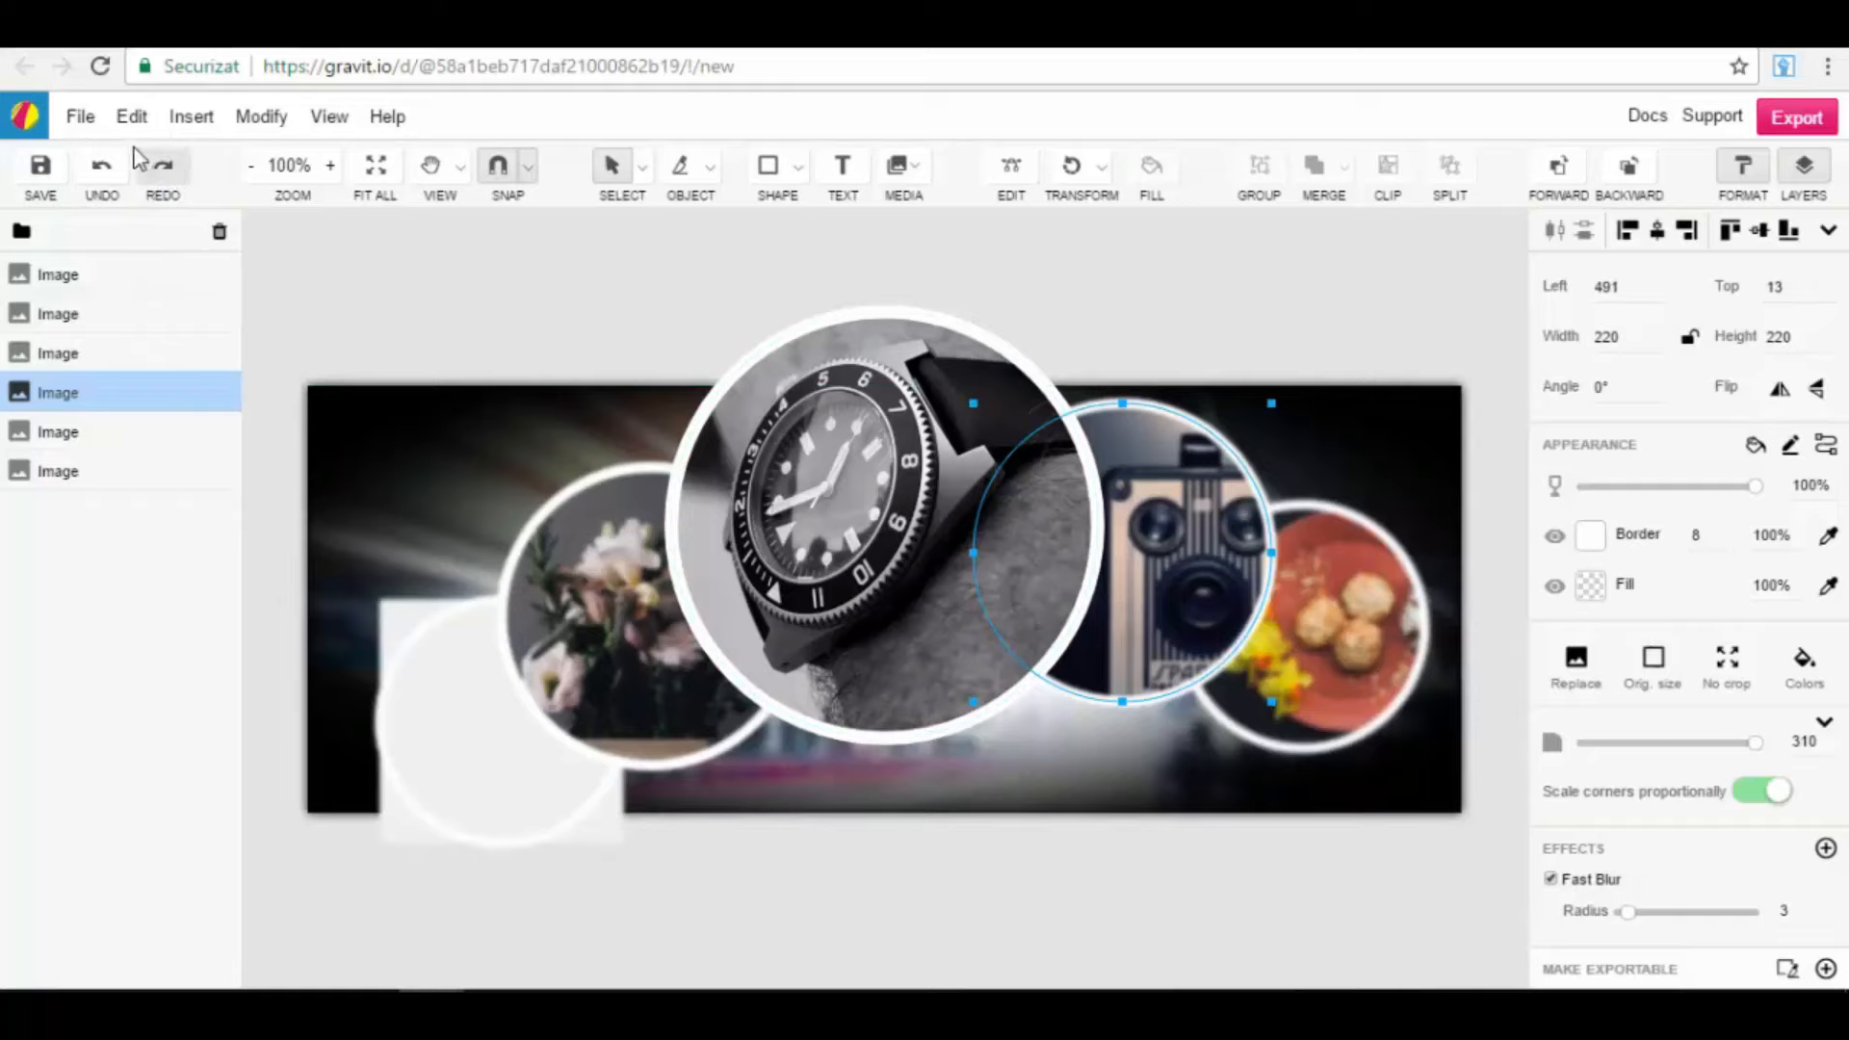
Step: Clear the selection and review the view display options, the help resources and the cover canvas
left_click(652, 280)
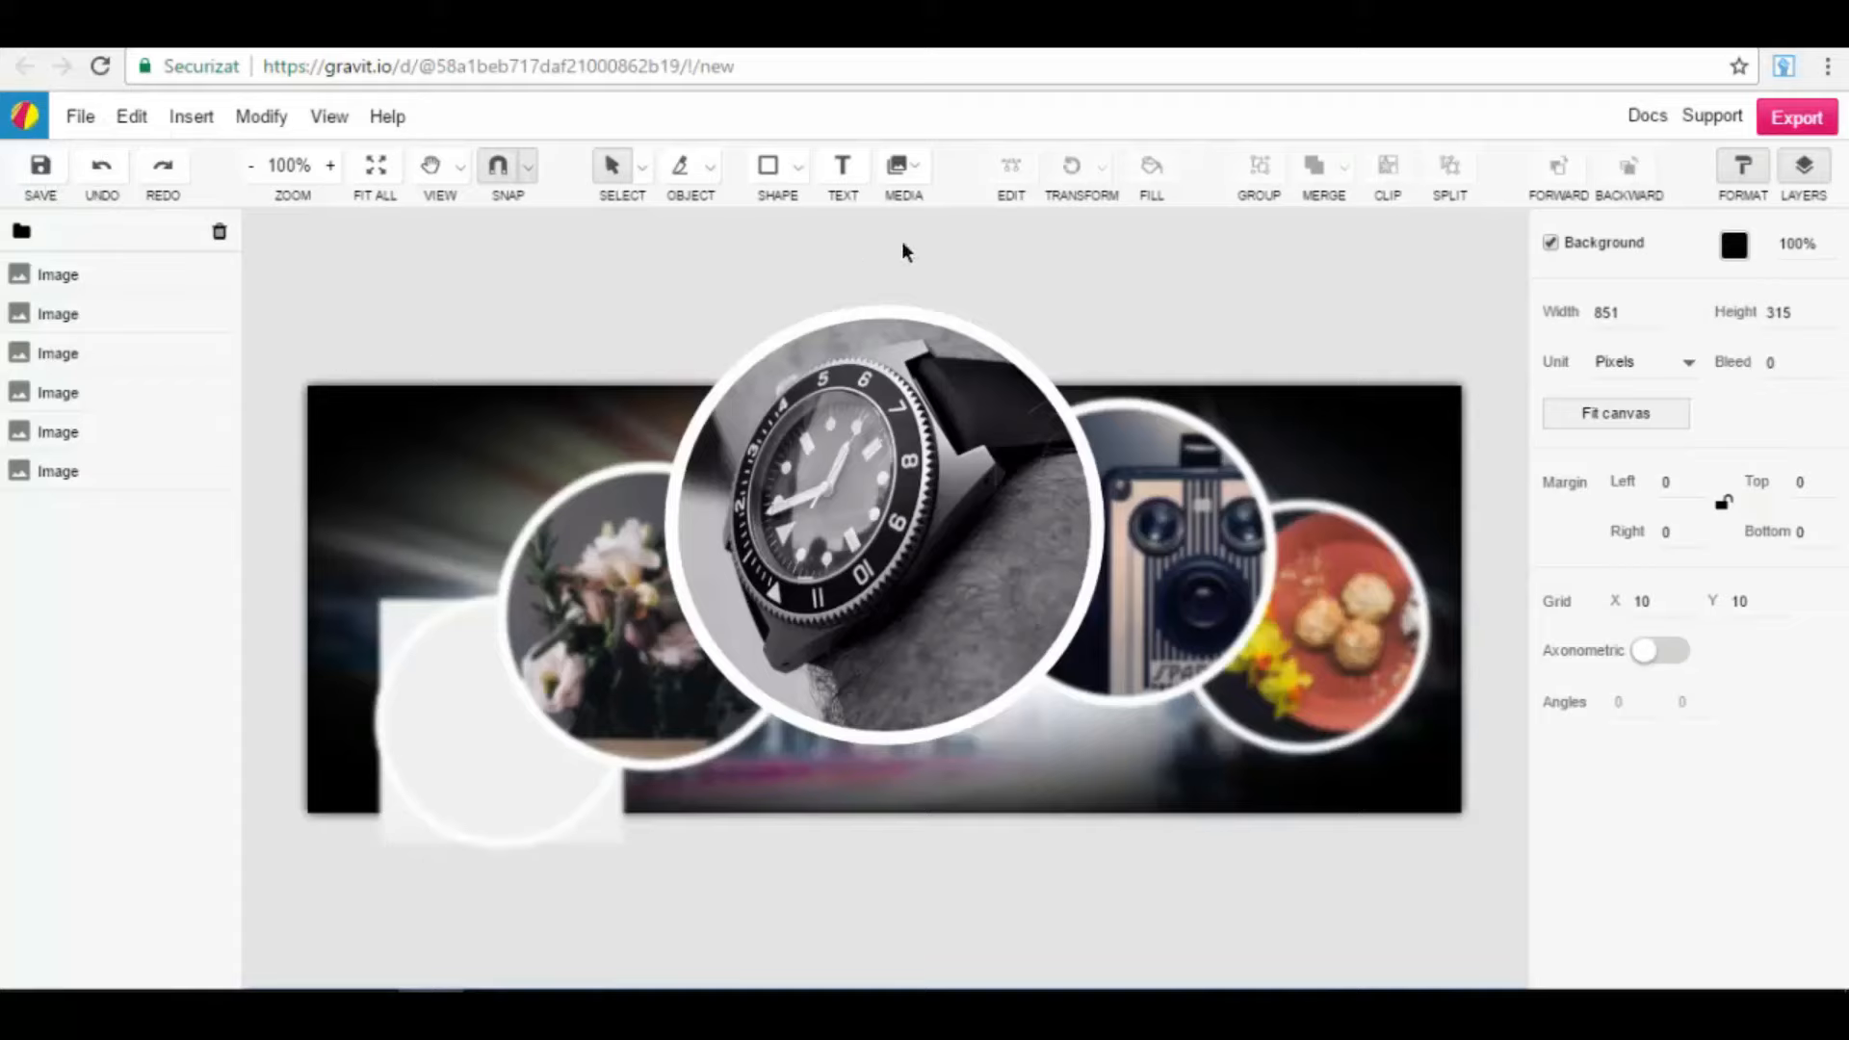
left_click(329, 118)
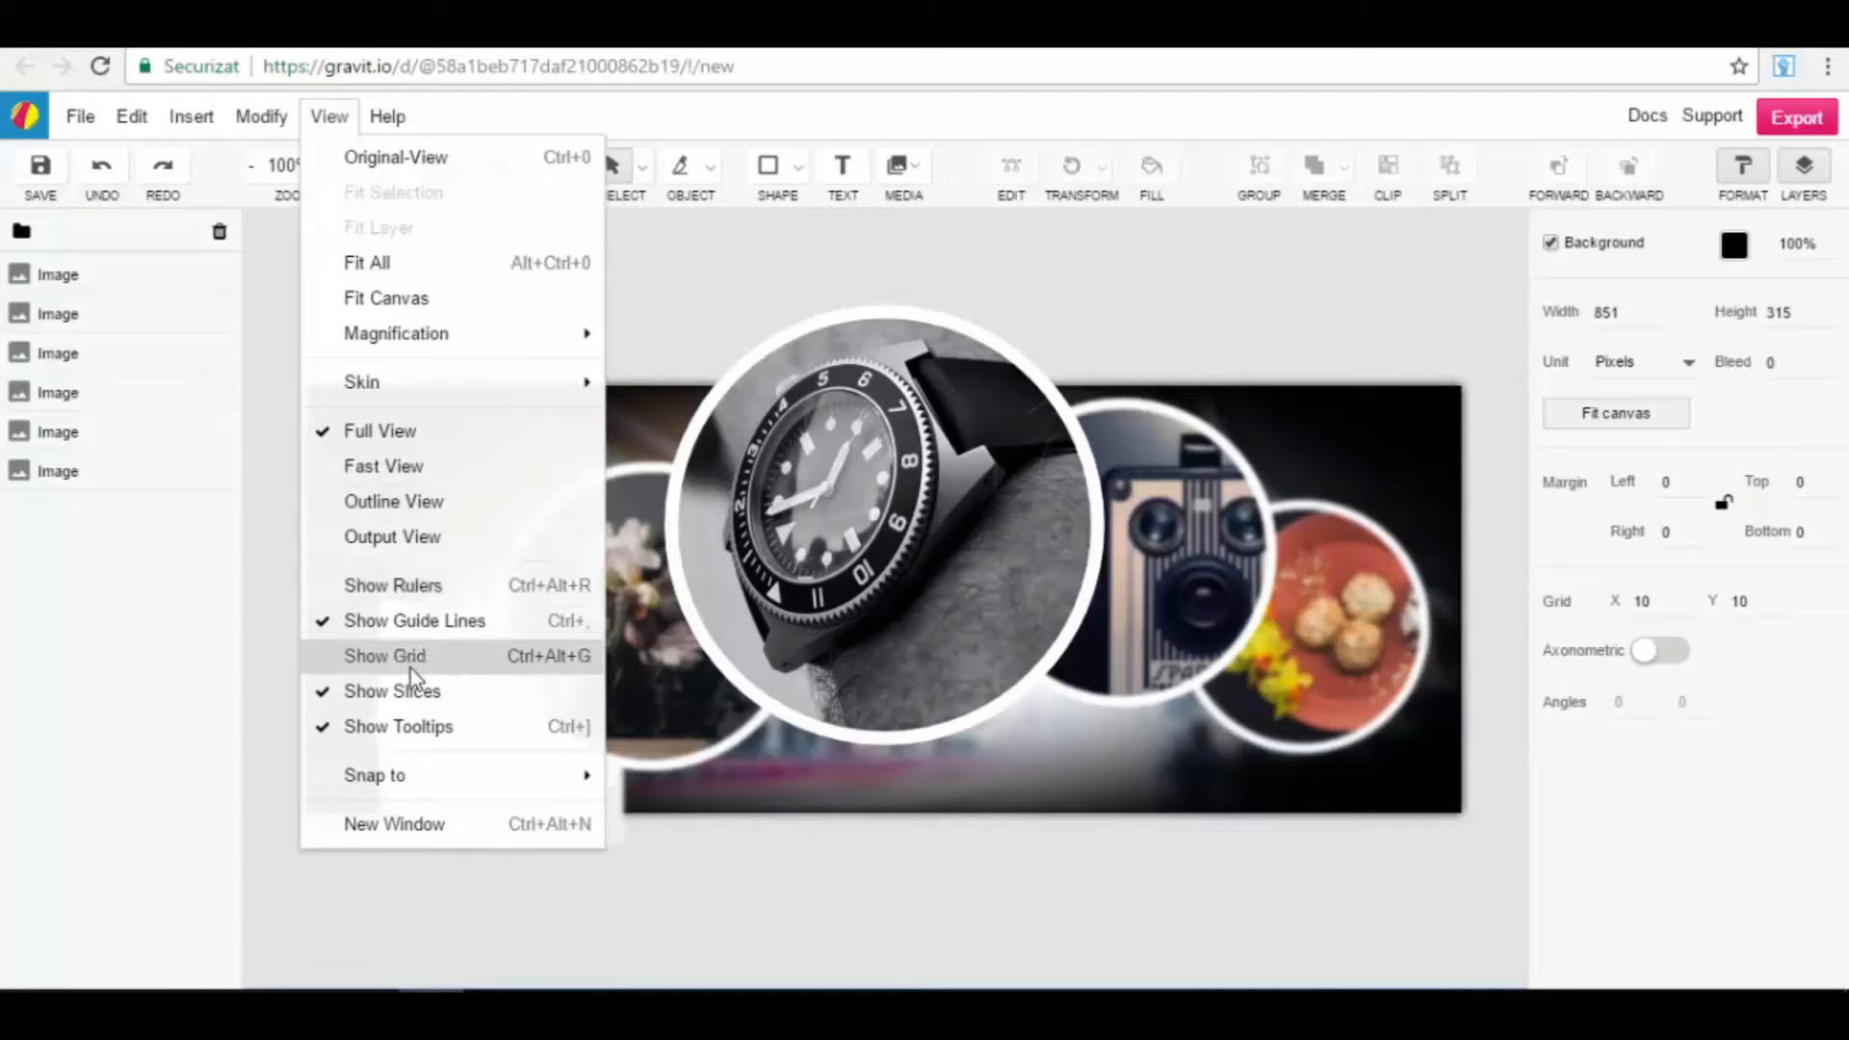
mouse_move(385, 118)
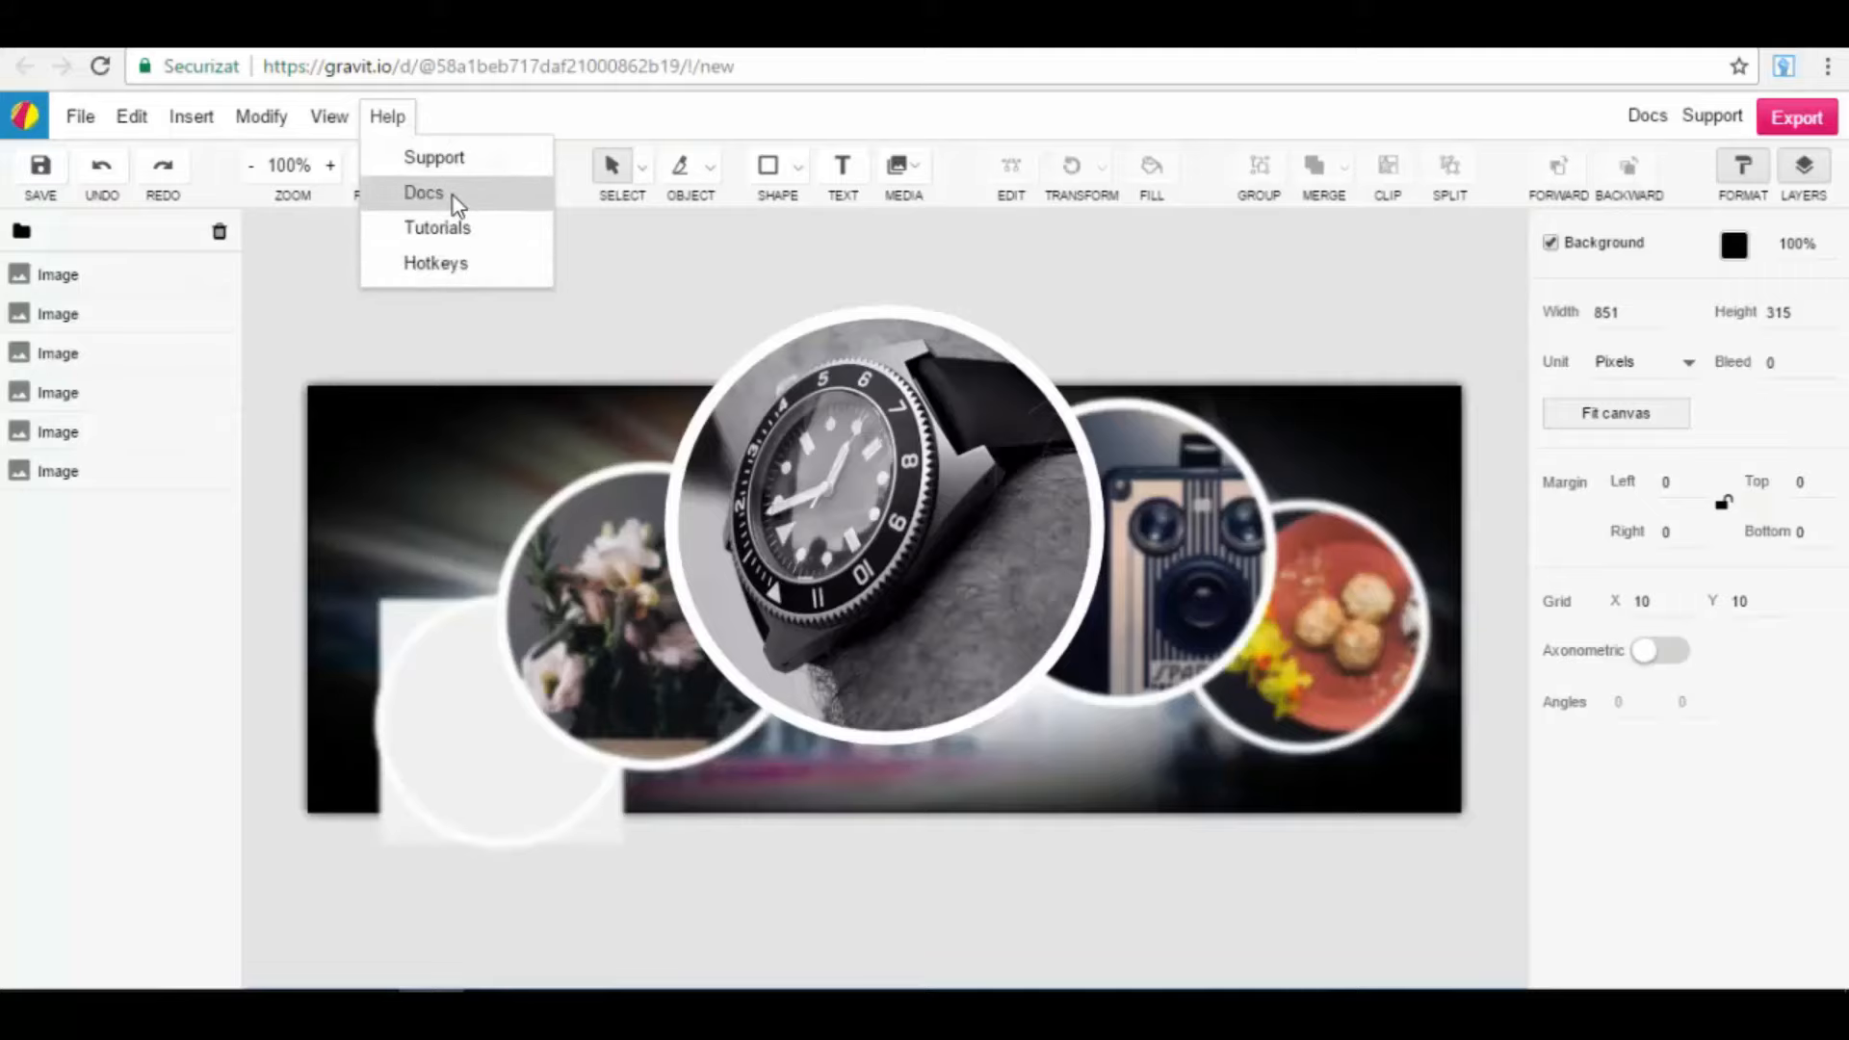
left_click(770, 265)
scroll(769, 271, "up", 5)
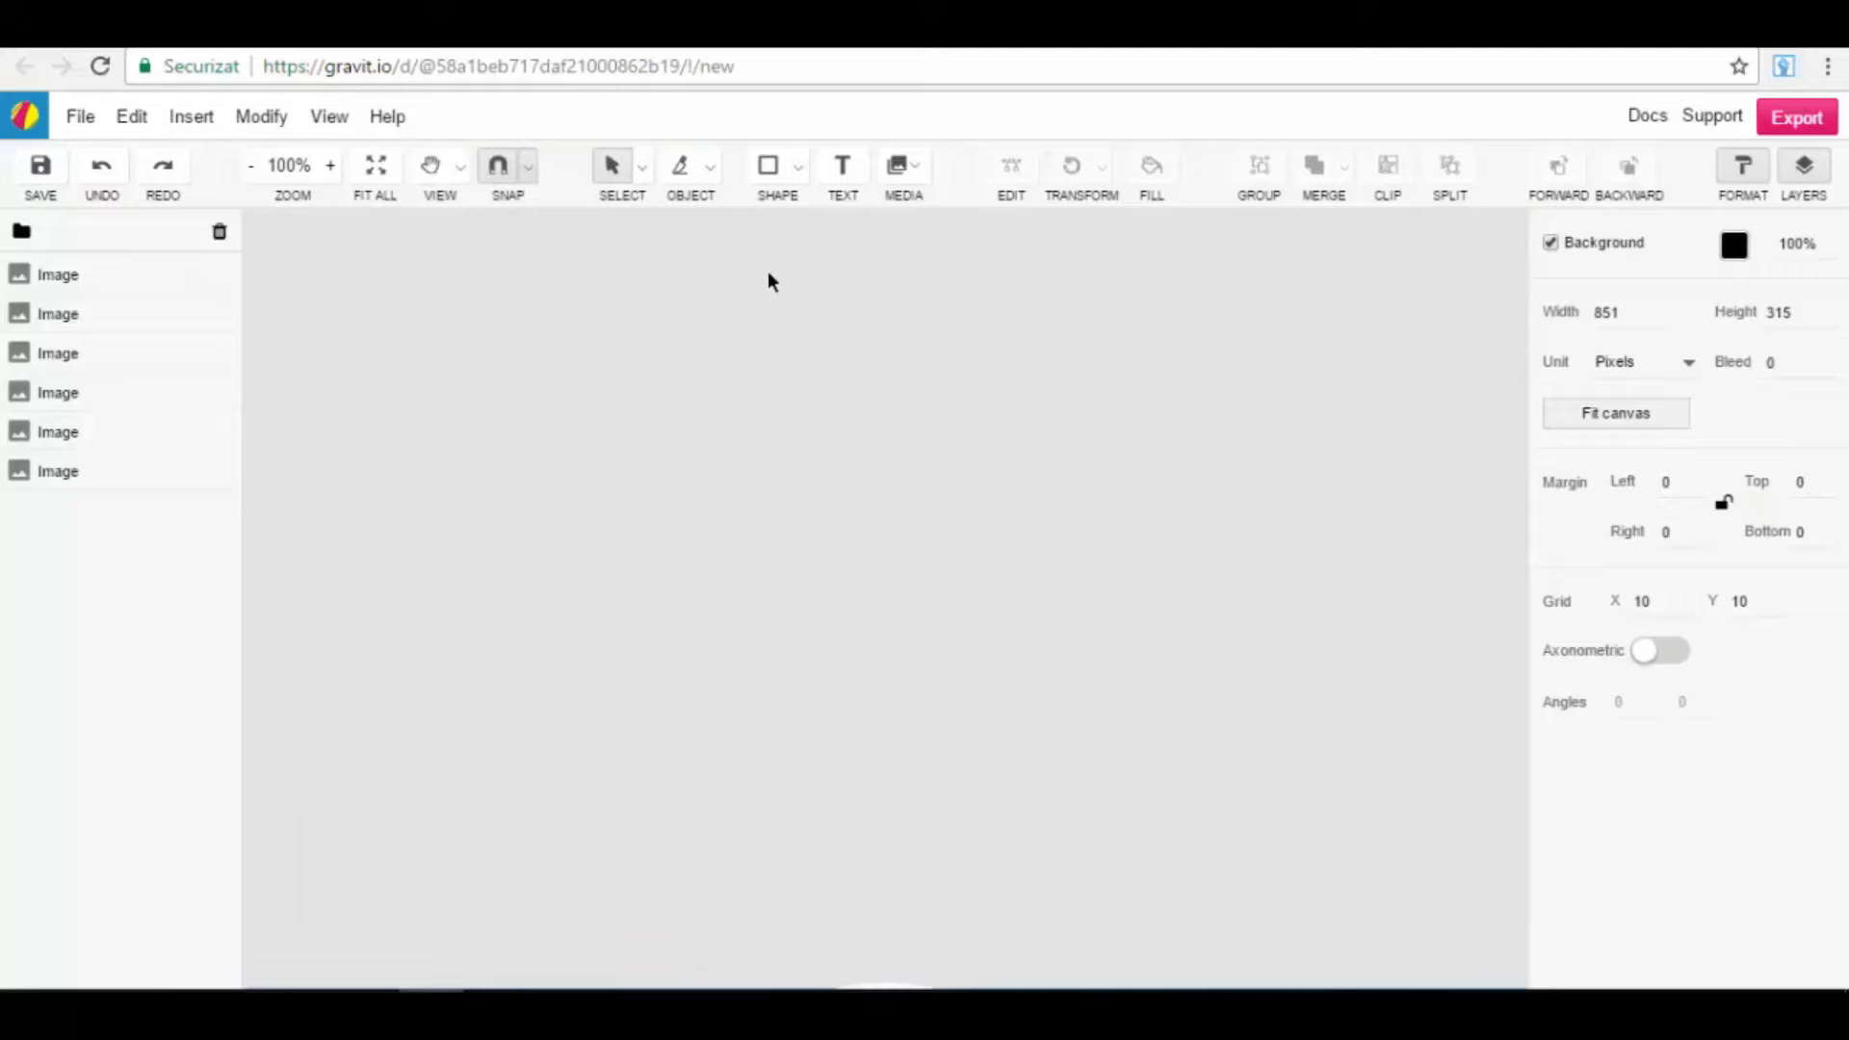
scroll(773, 293, "down", 8)
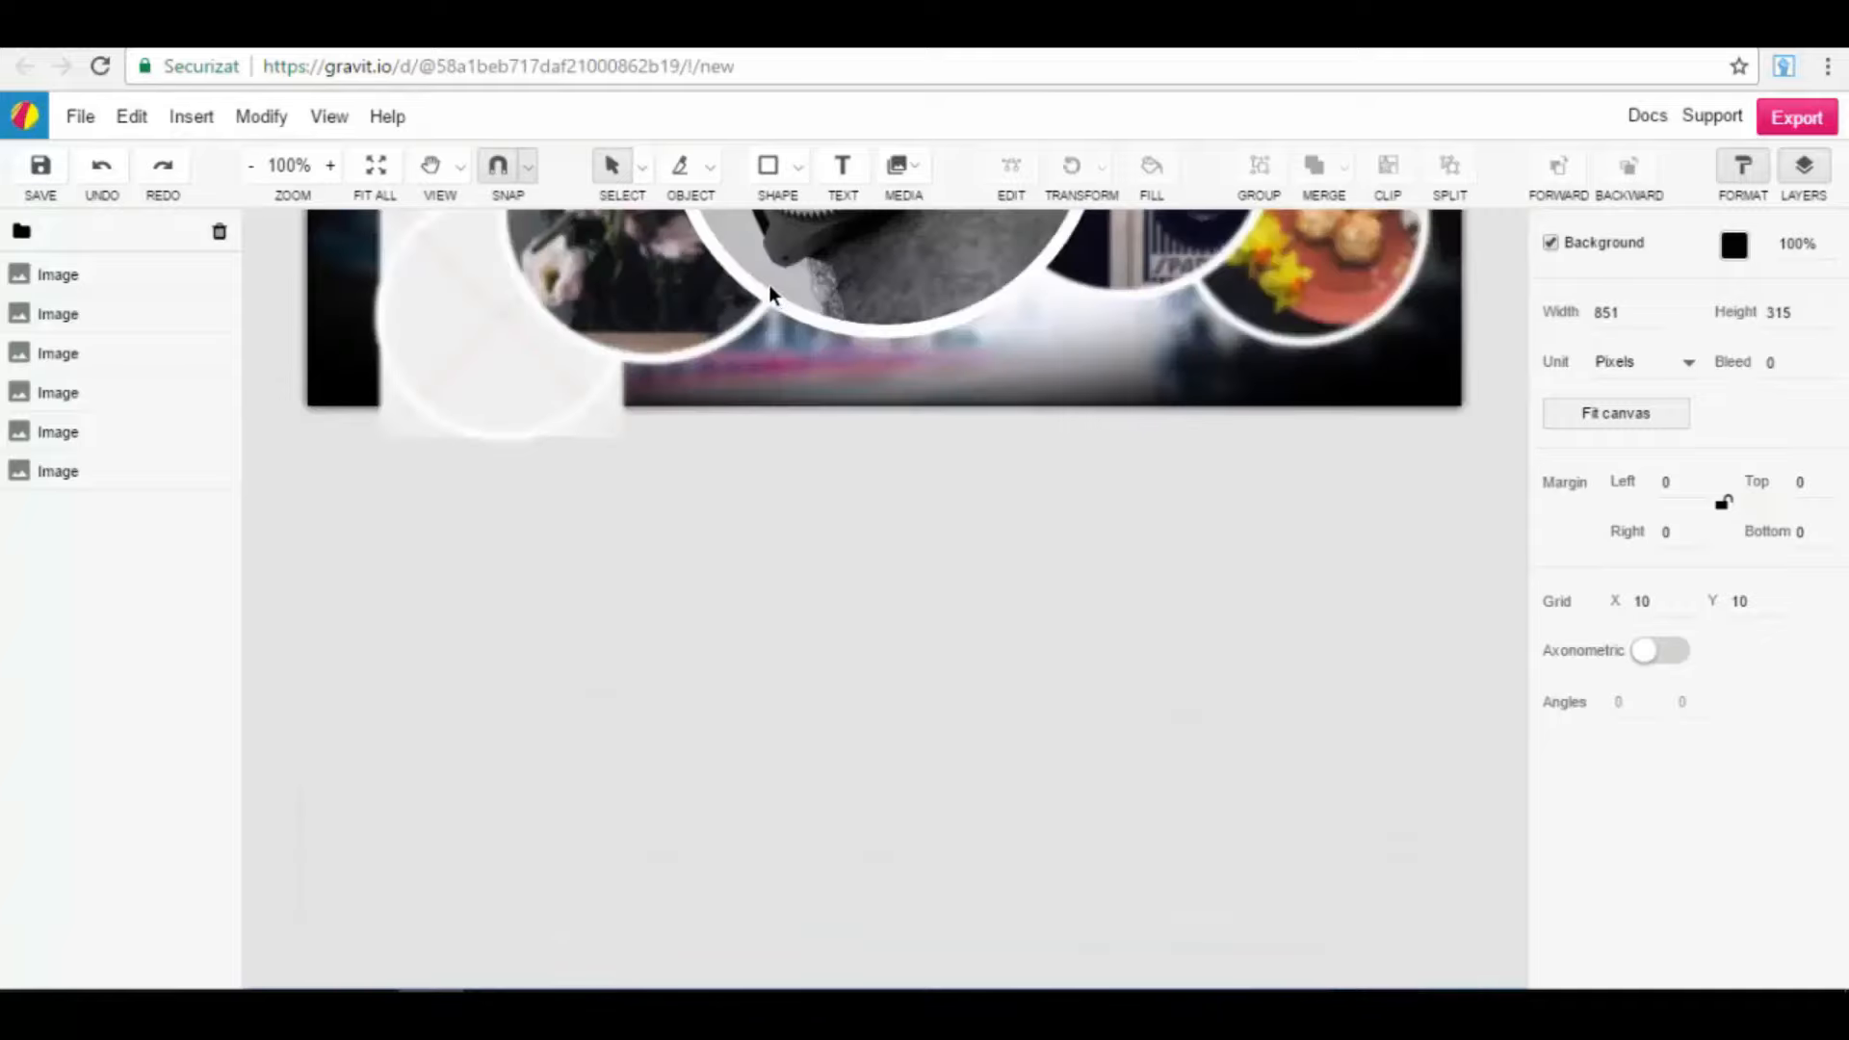
scroll(770, 288, "down", 3)
scroll(755, 301, "up", 6)
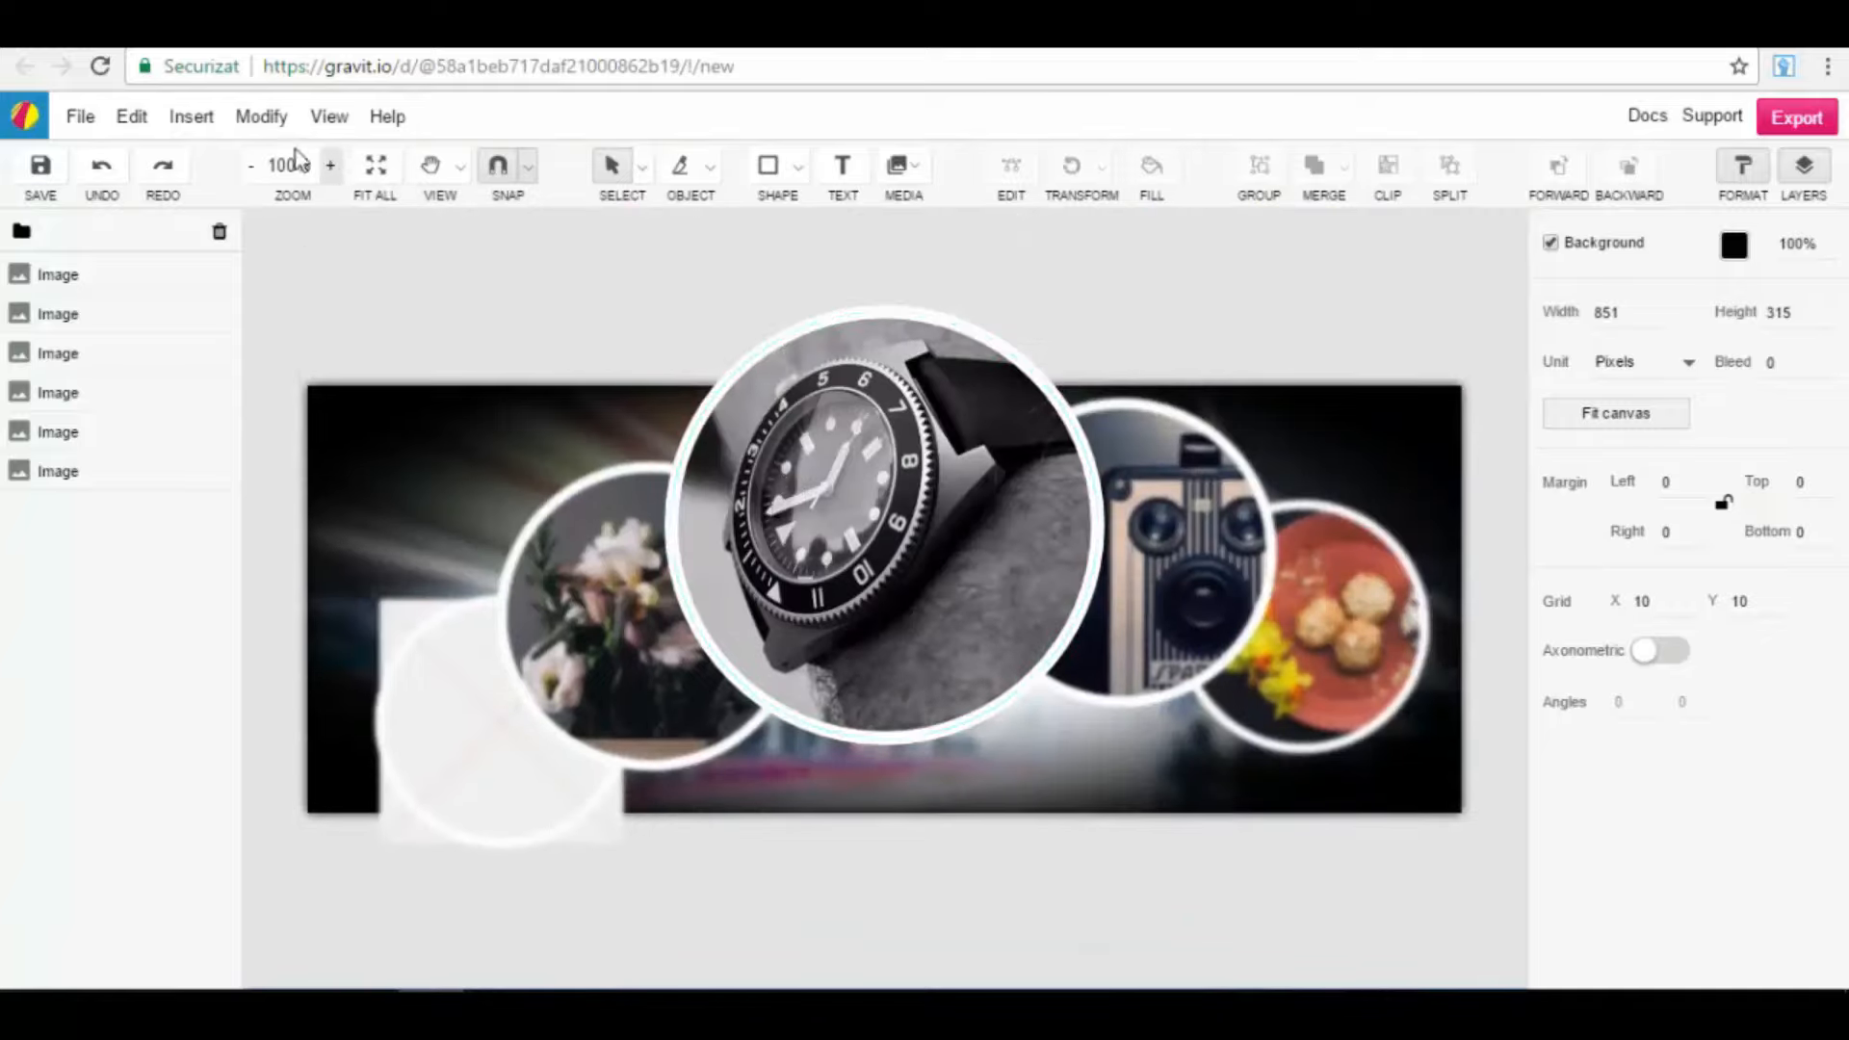
Step: Browse the icon library and insert the piggy bank icon with a light bulb onto the cover
left_click(193, 118)
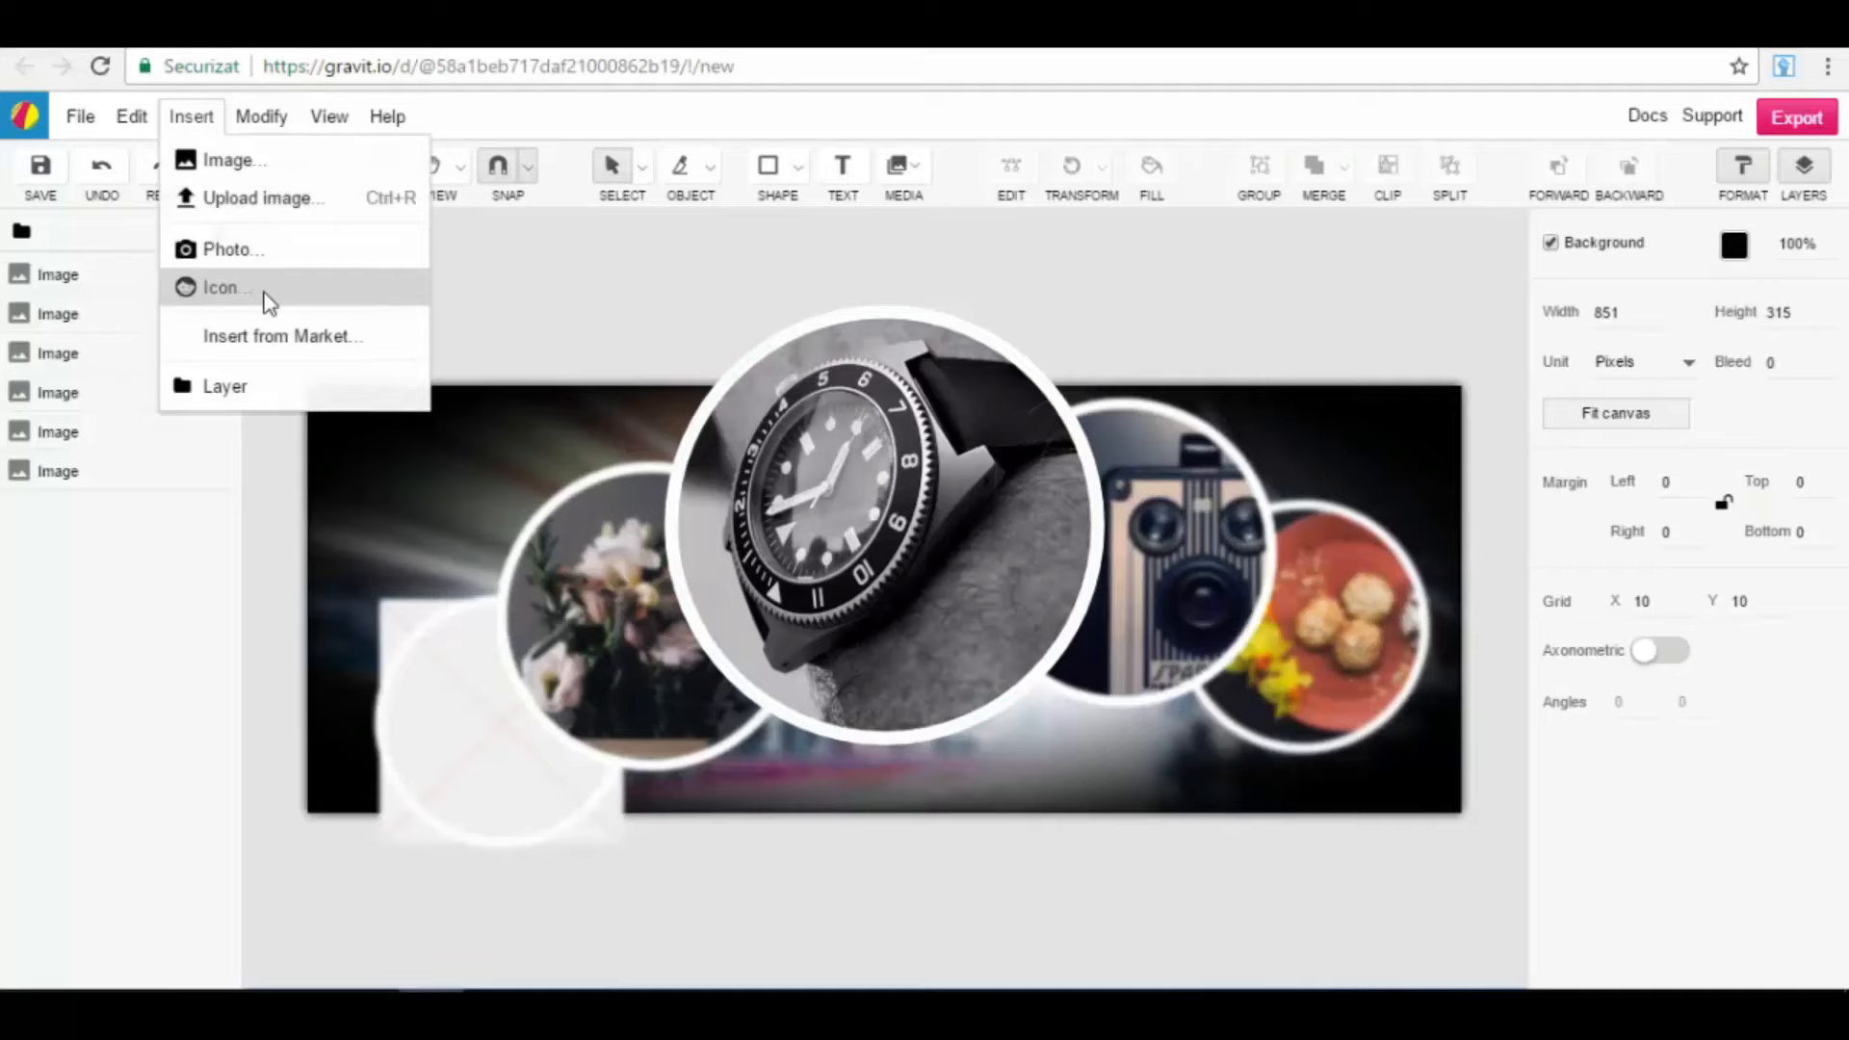
left_click(186, 116)
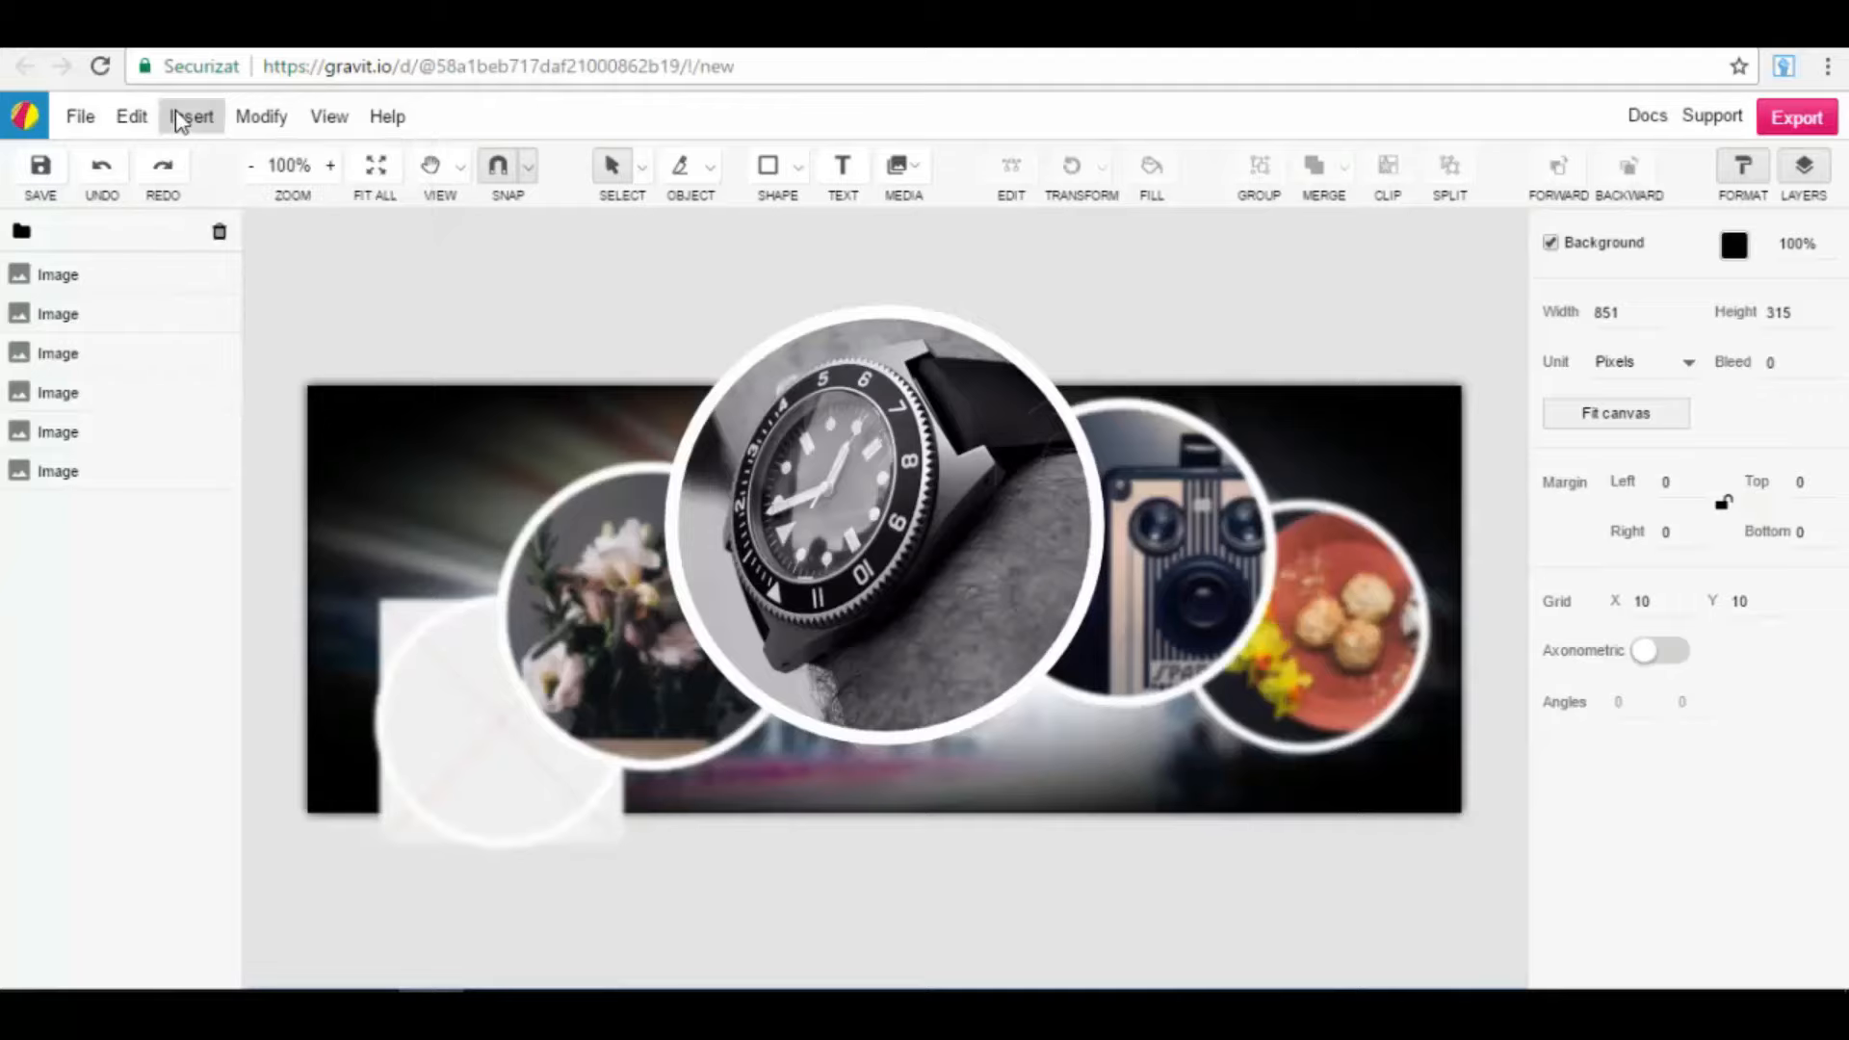
left_click(187, 116)
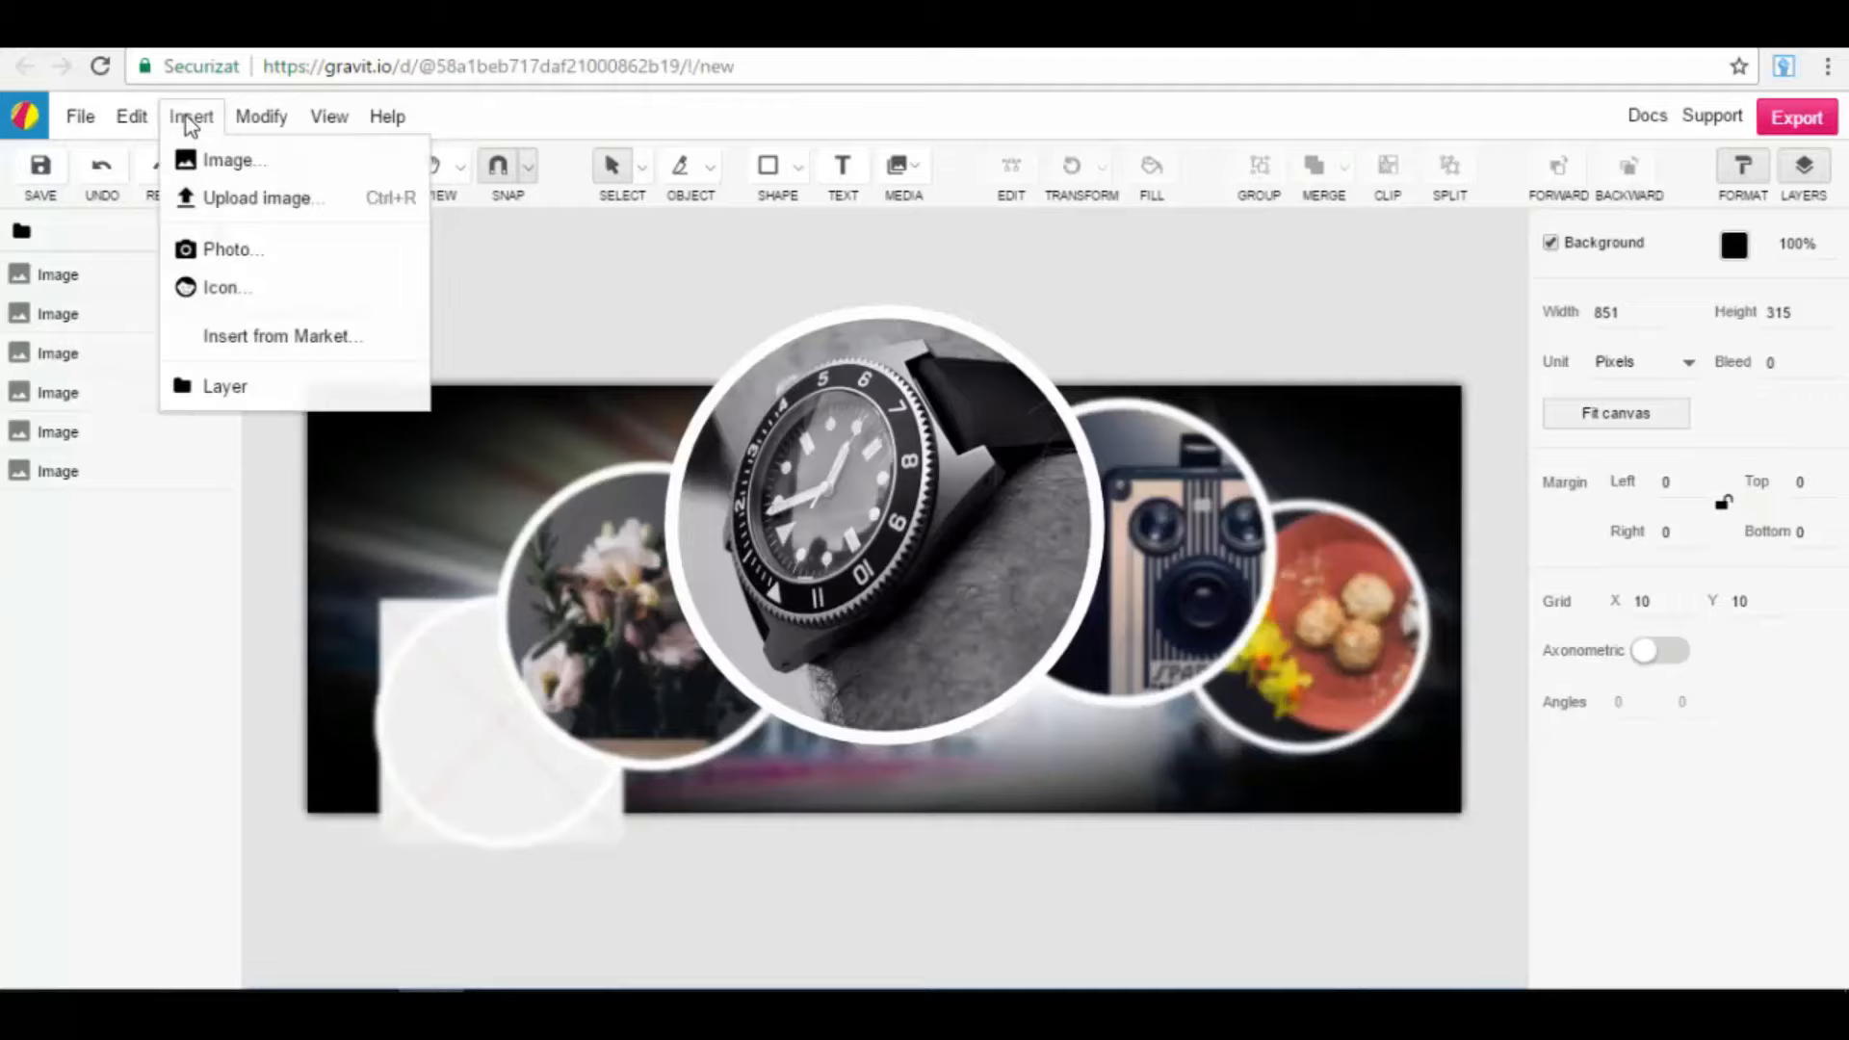
left_click(226, 288)
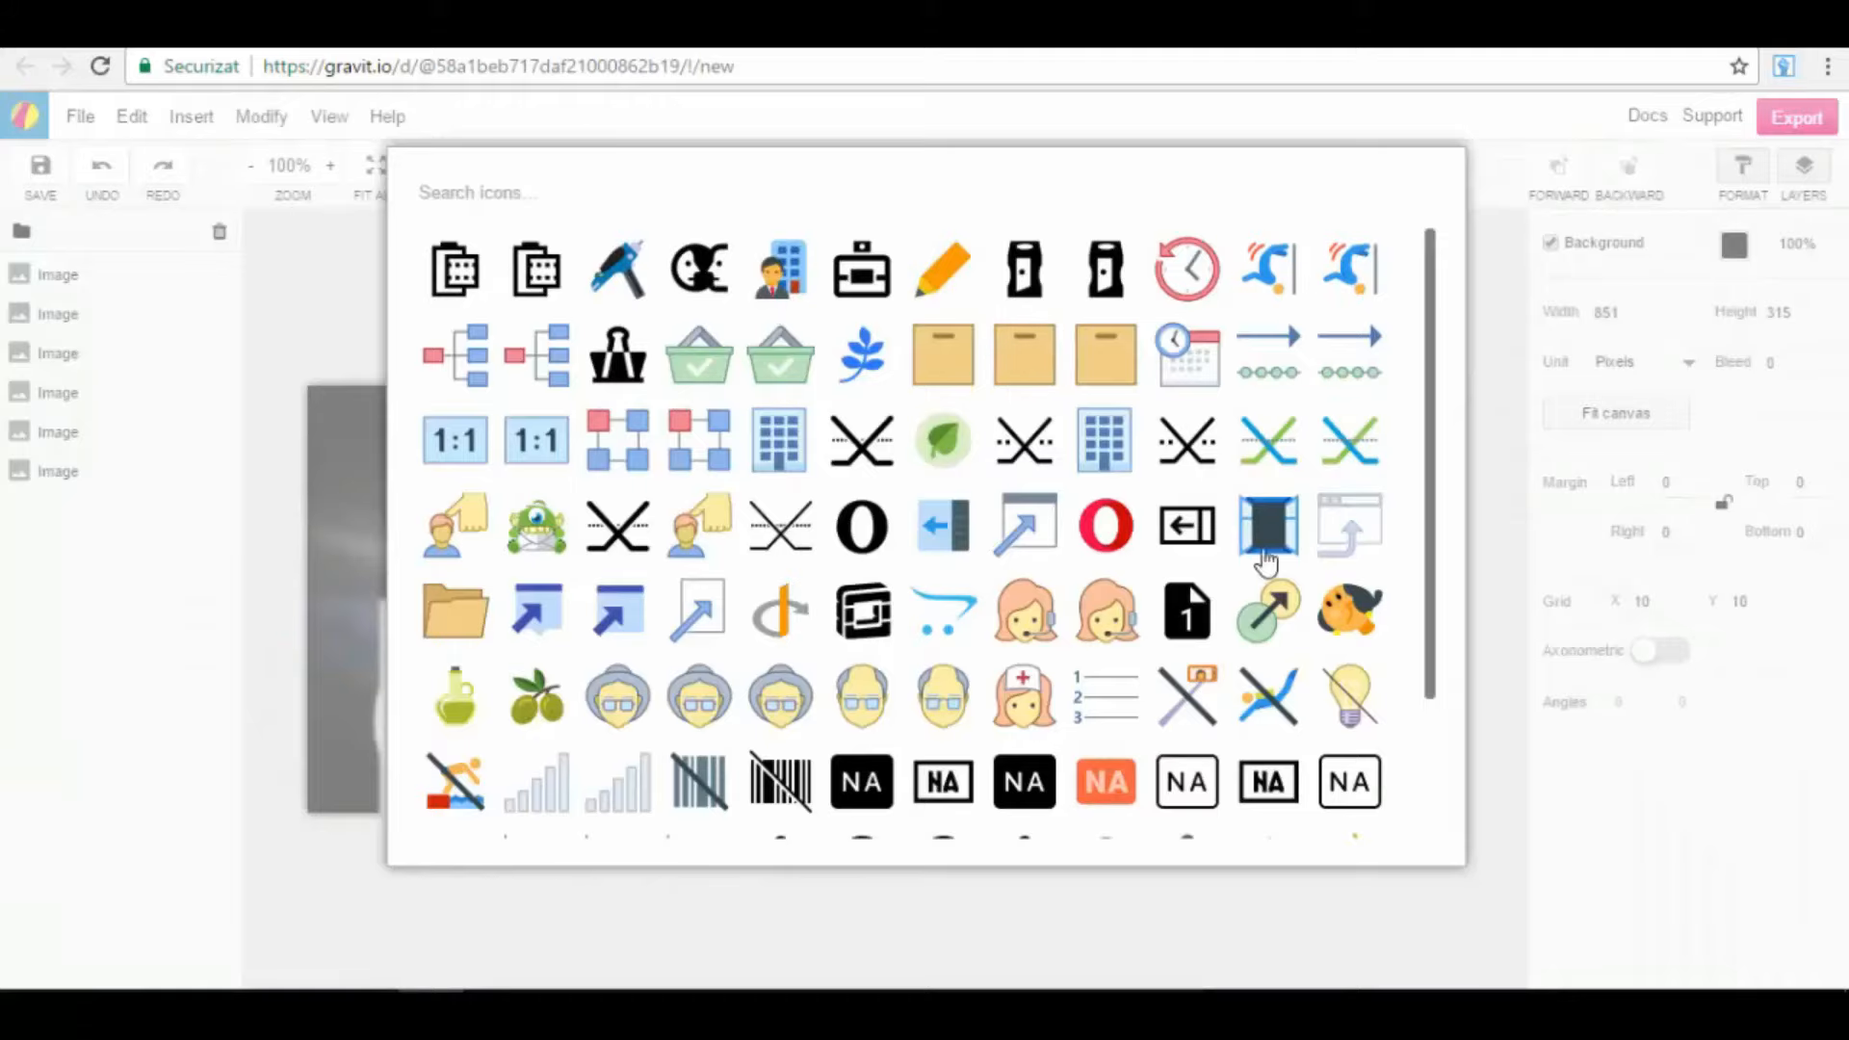
scroll(1059, 436, "down", 1)
scroll(1059, 436, "down", 1)
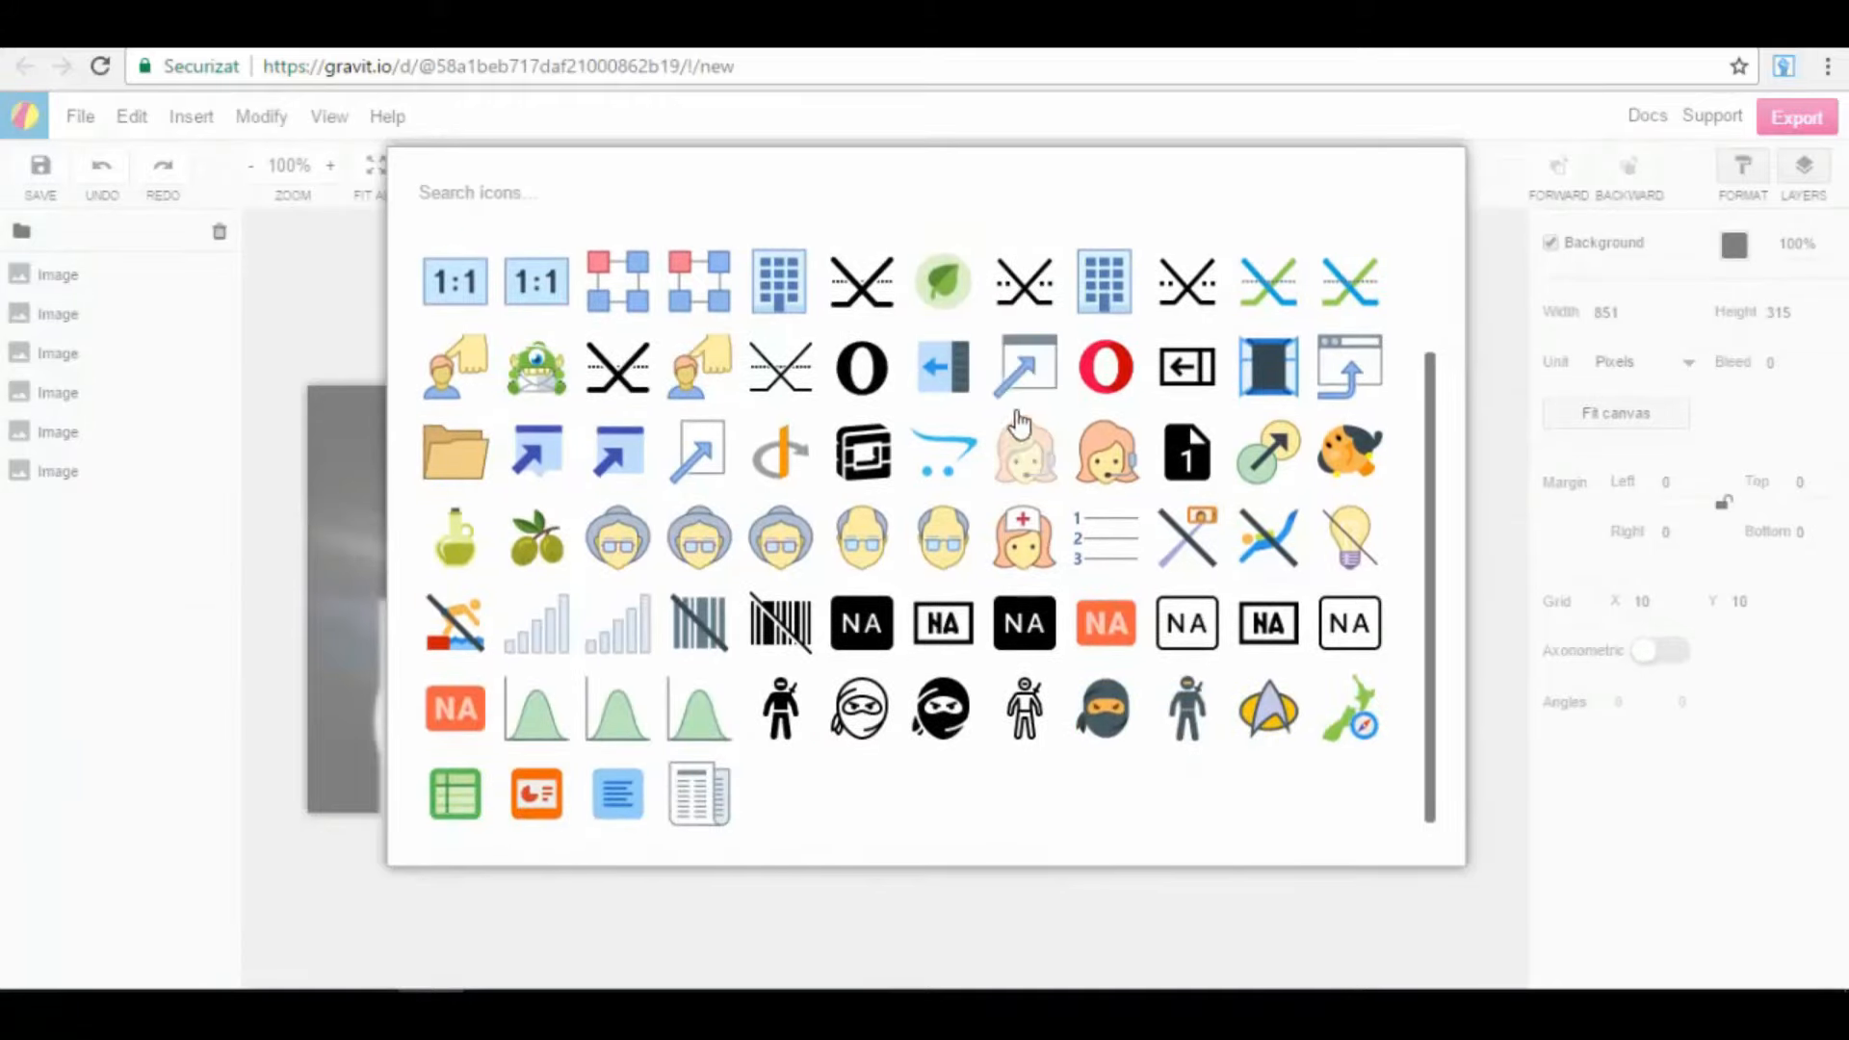
scroll(1060, 423, "down", 4)
scroll(1058, 421, "down", 3)
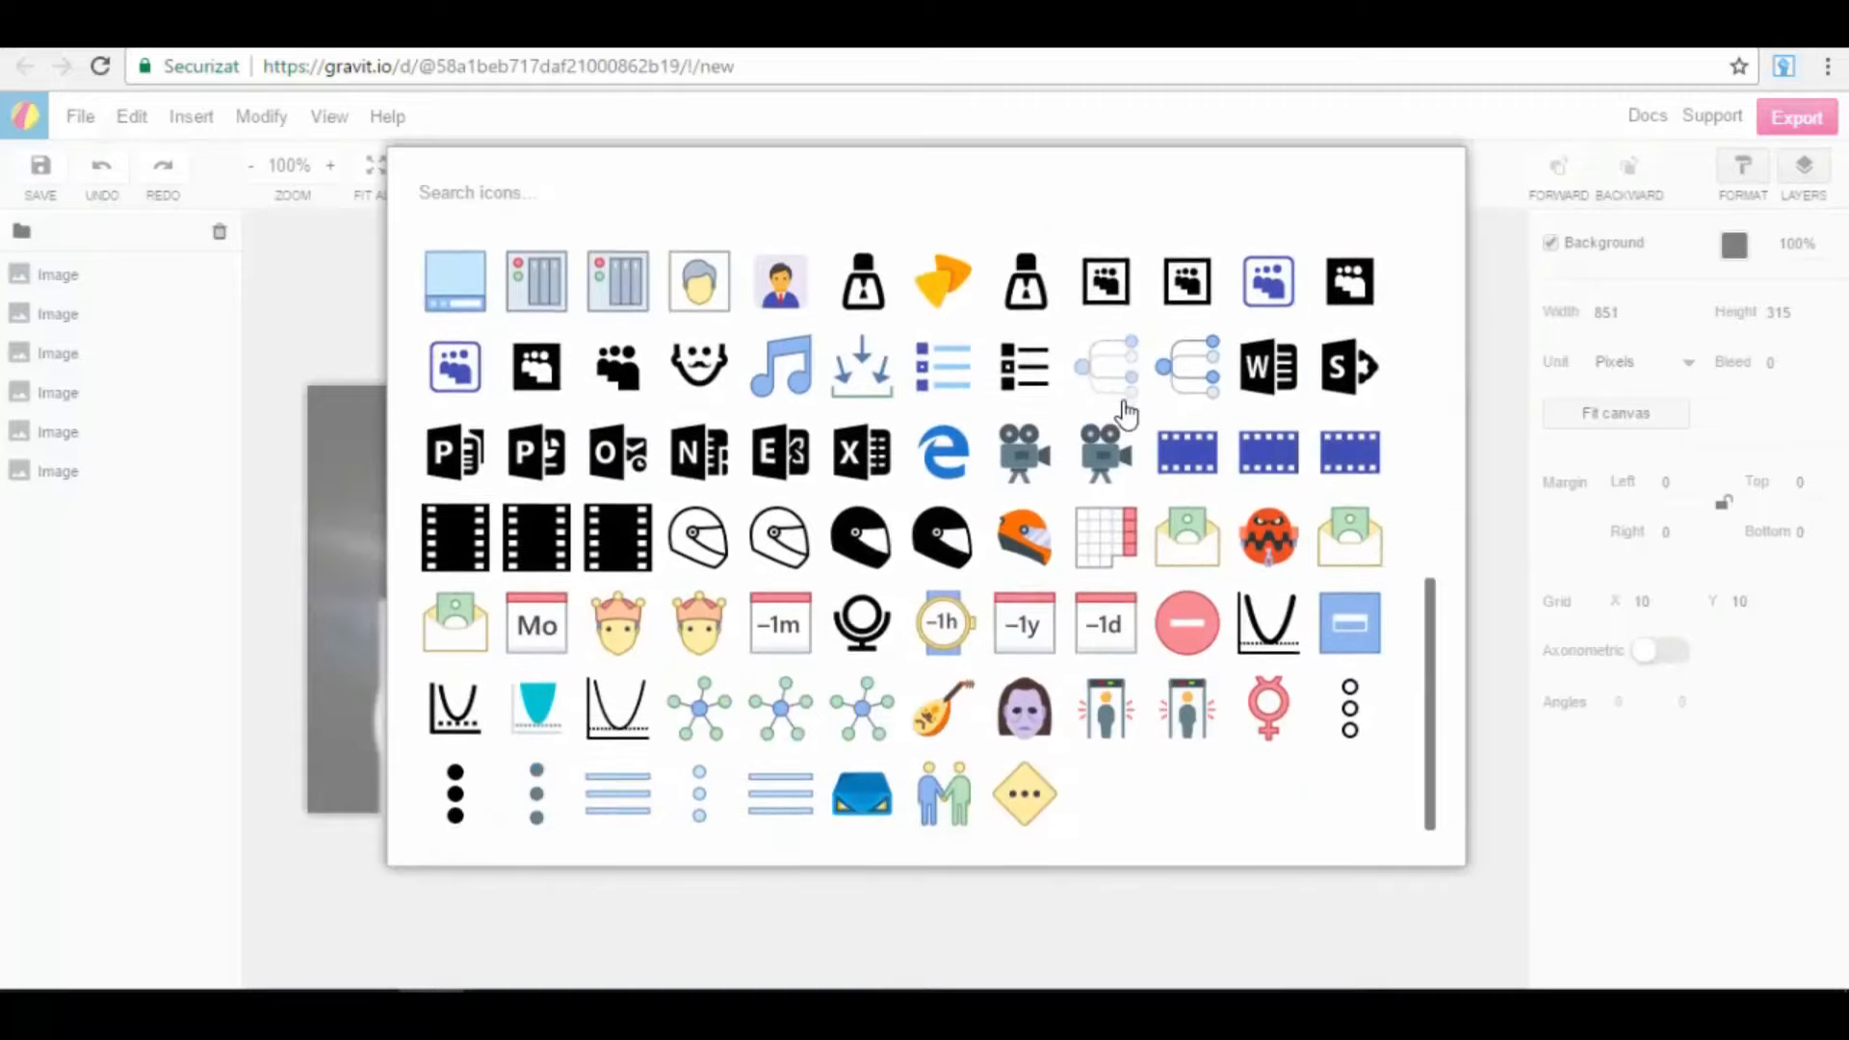
scroll(1118, 414, "down", 3)
scroll(1117, 414, "down", 5)
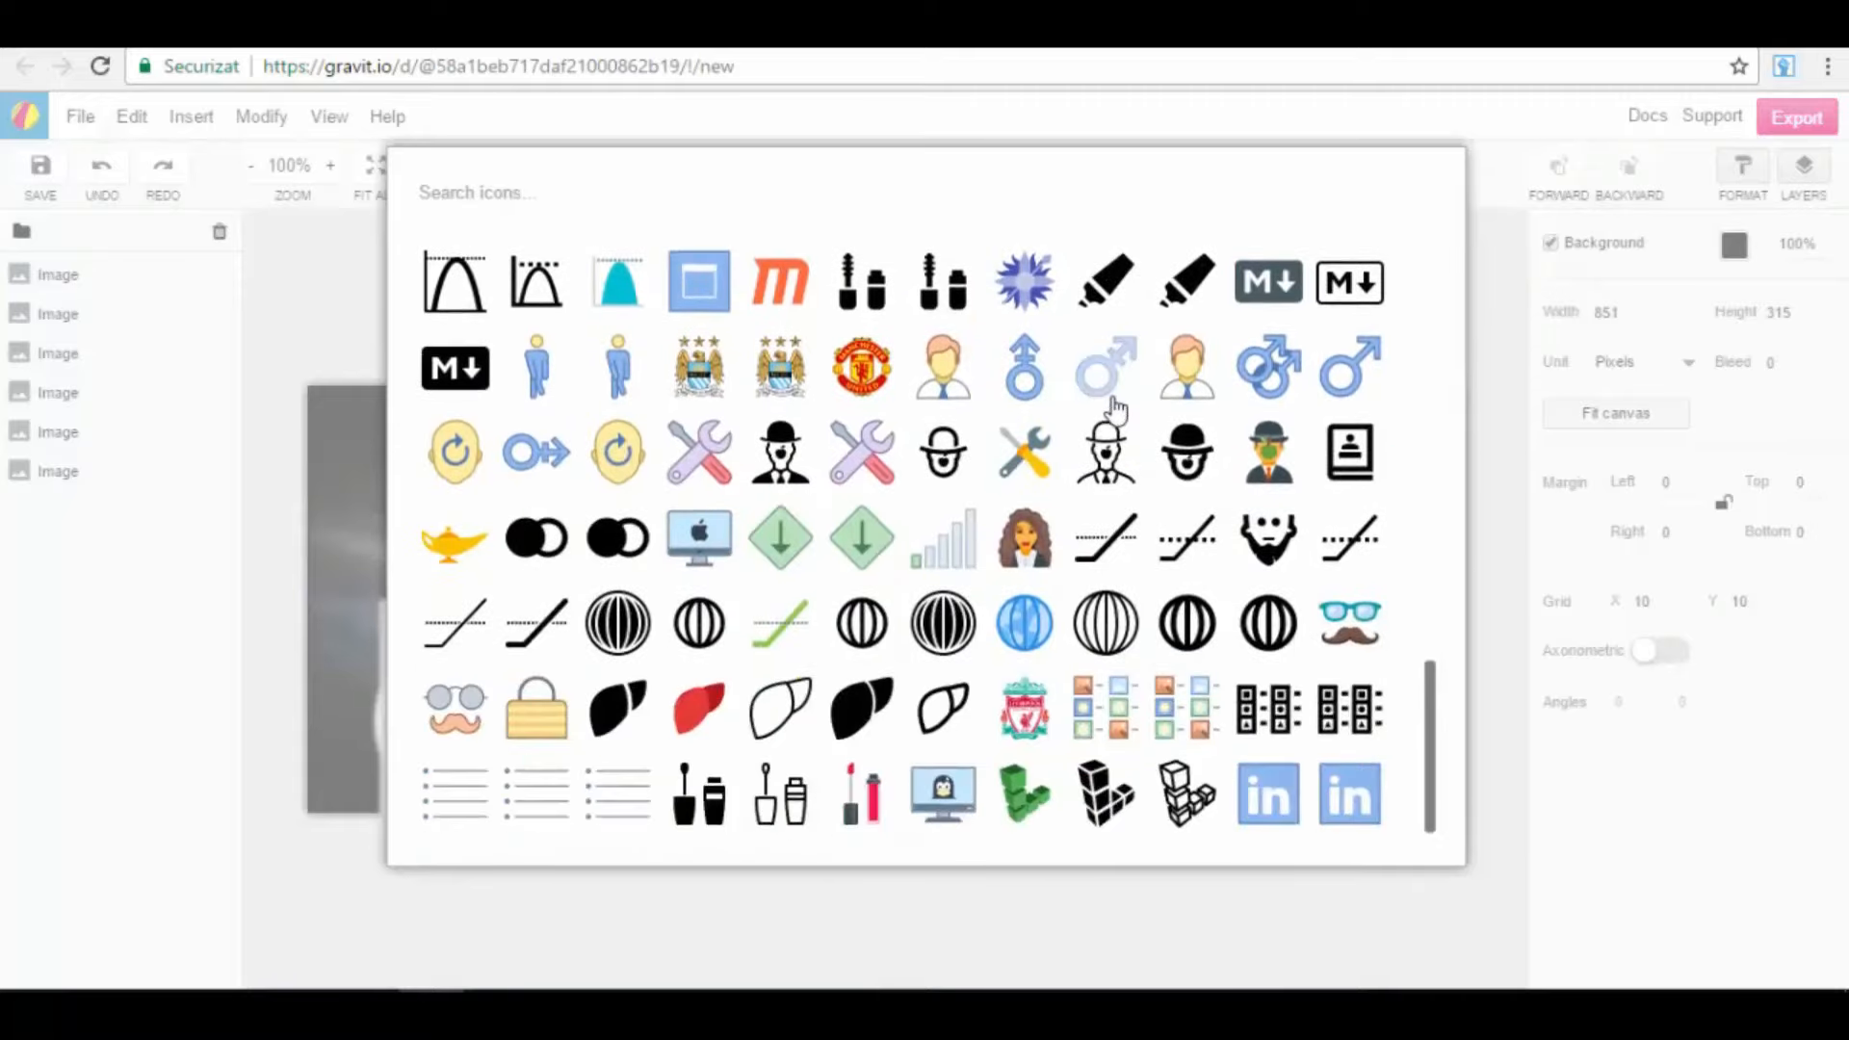
scroll(1106, 406, "down", 10)
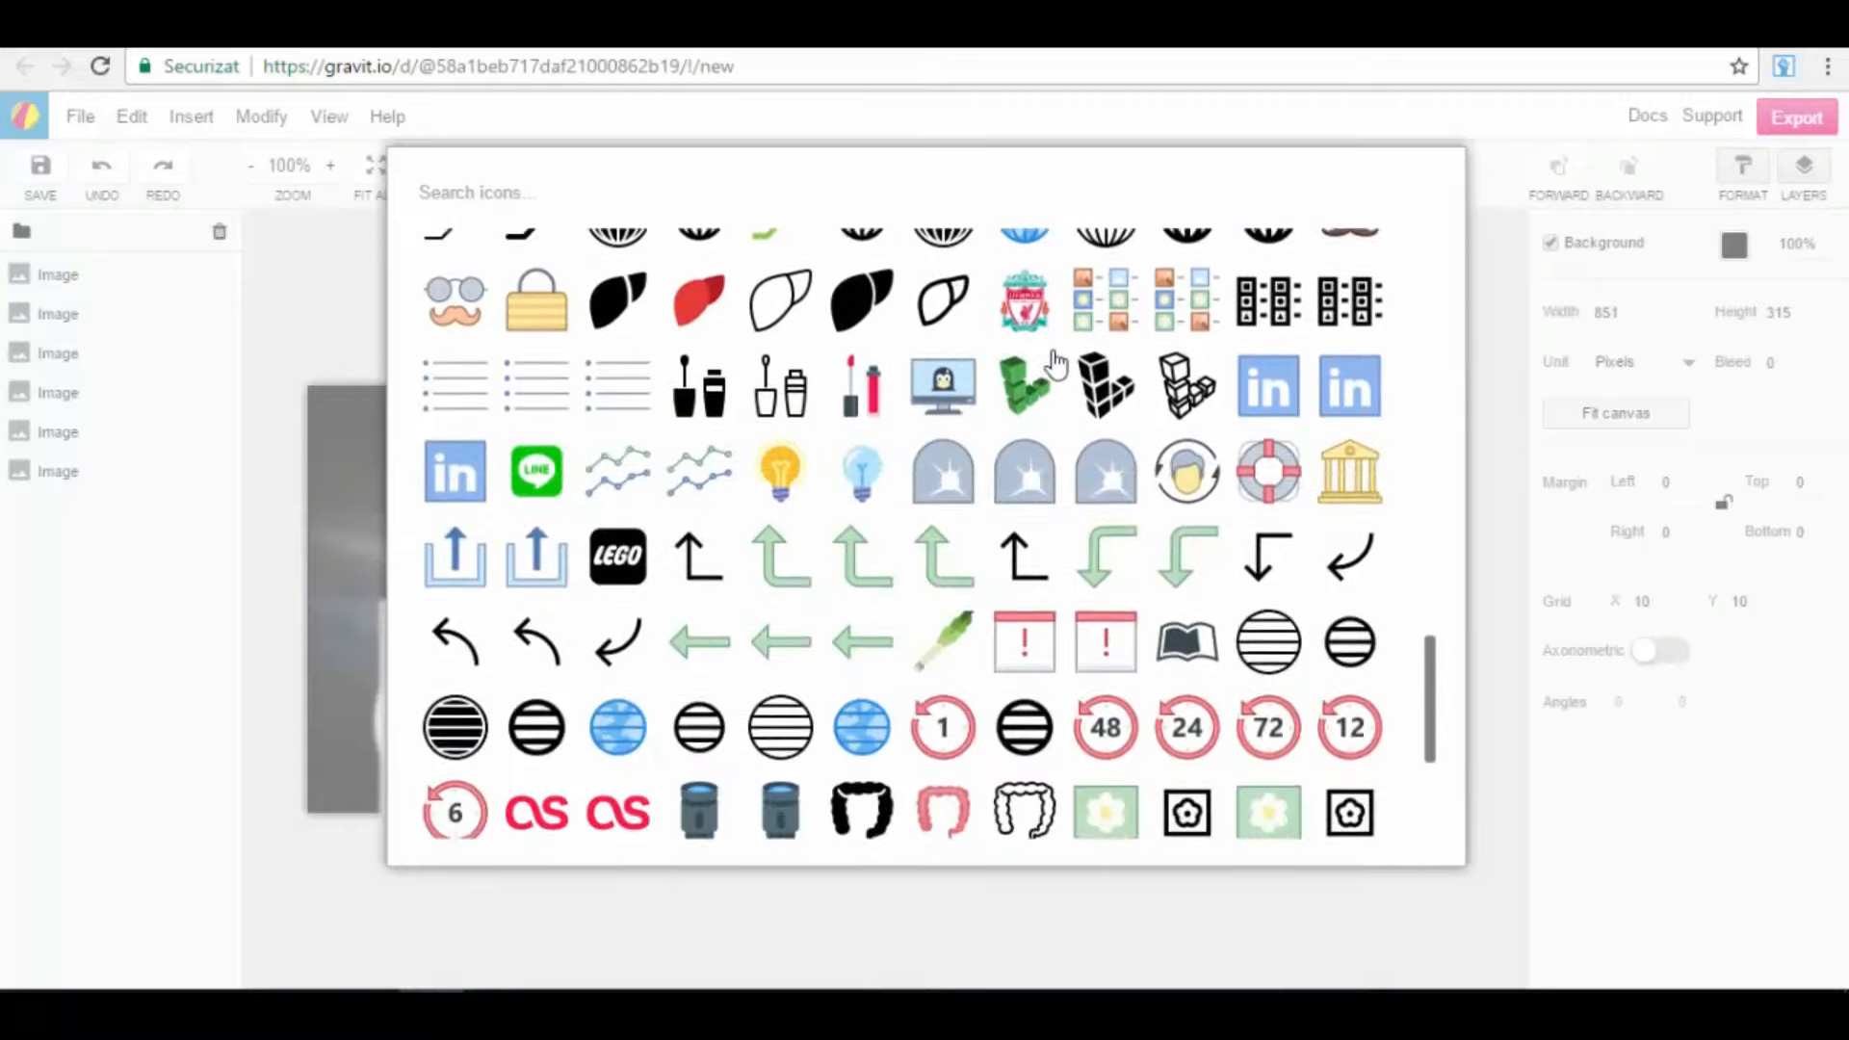
scroll(1106, 394, "down", 6)
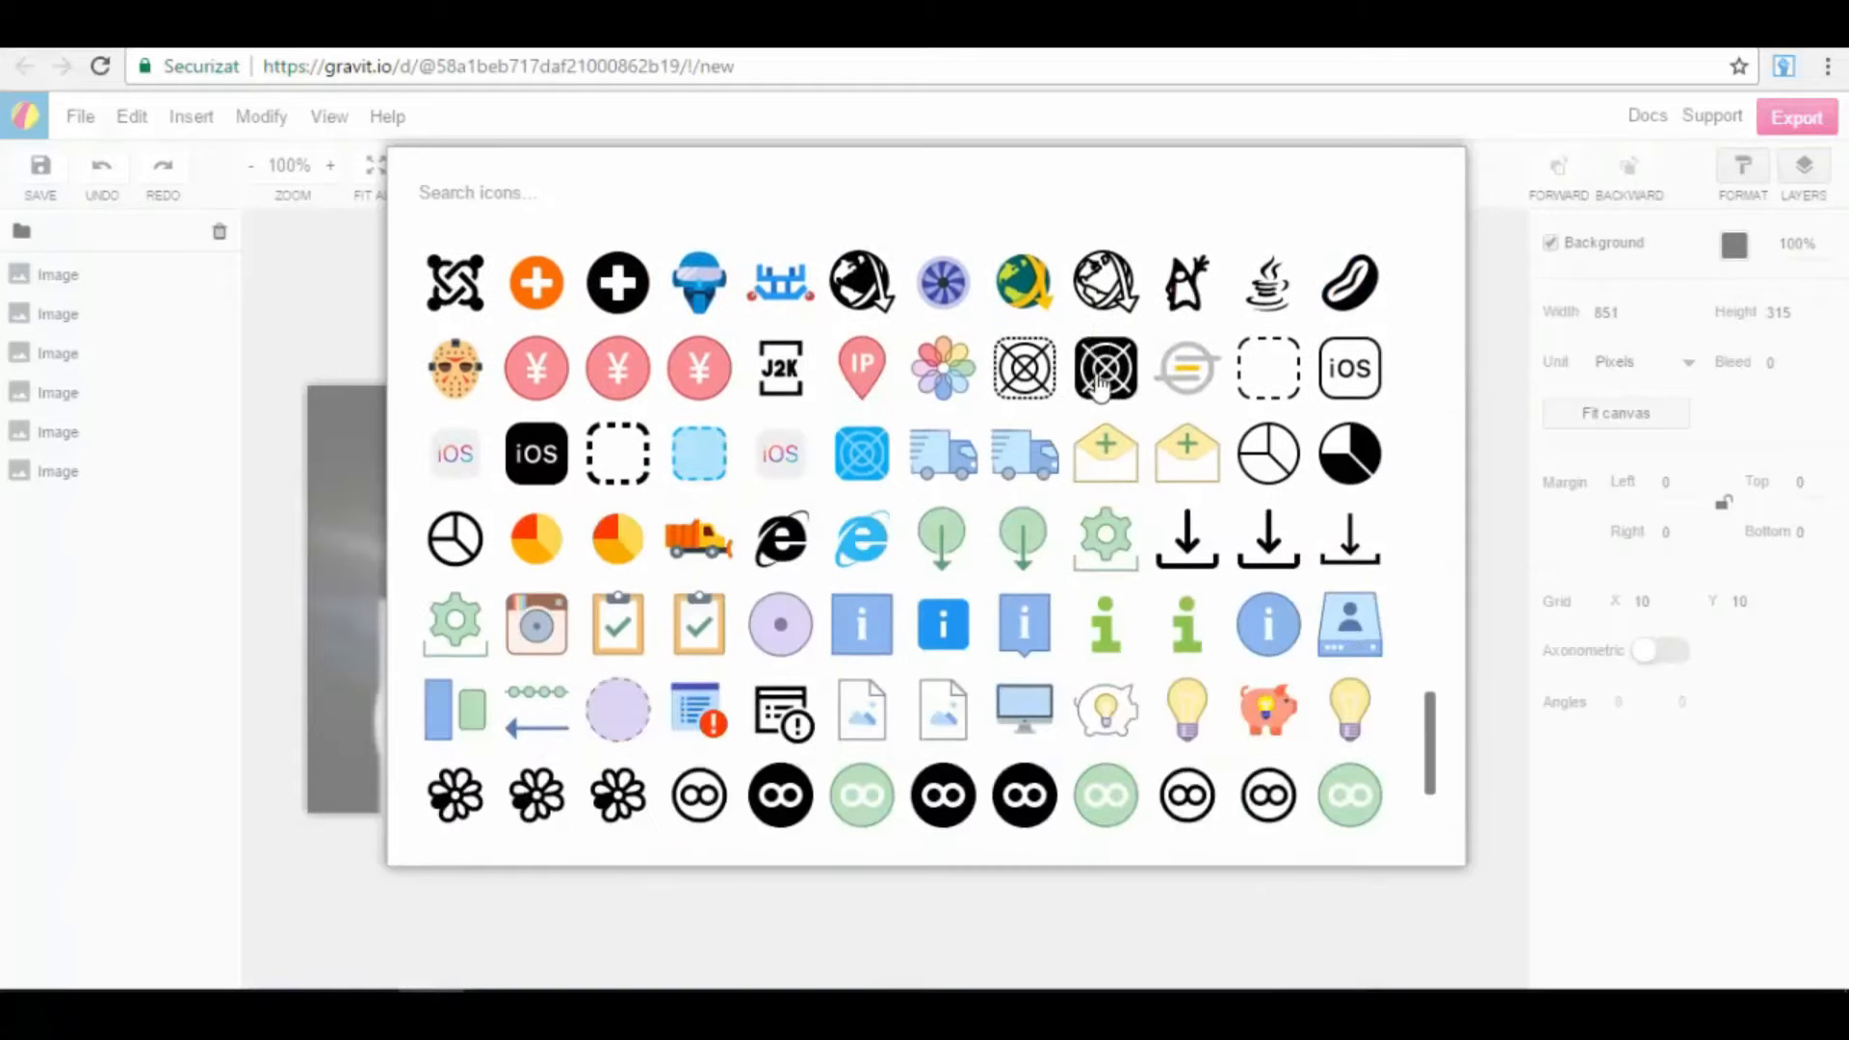
scroll(1089, 379, "down", 2)
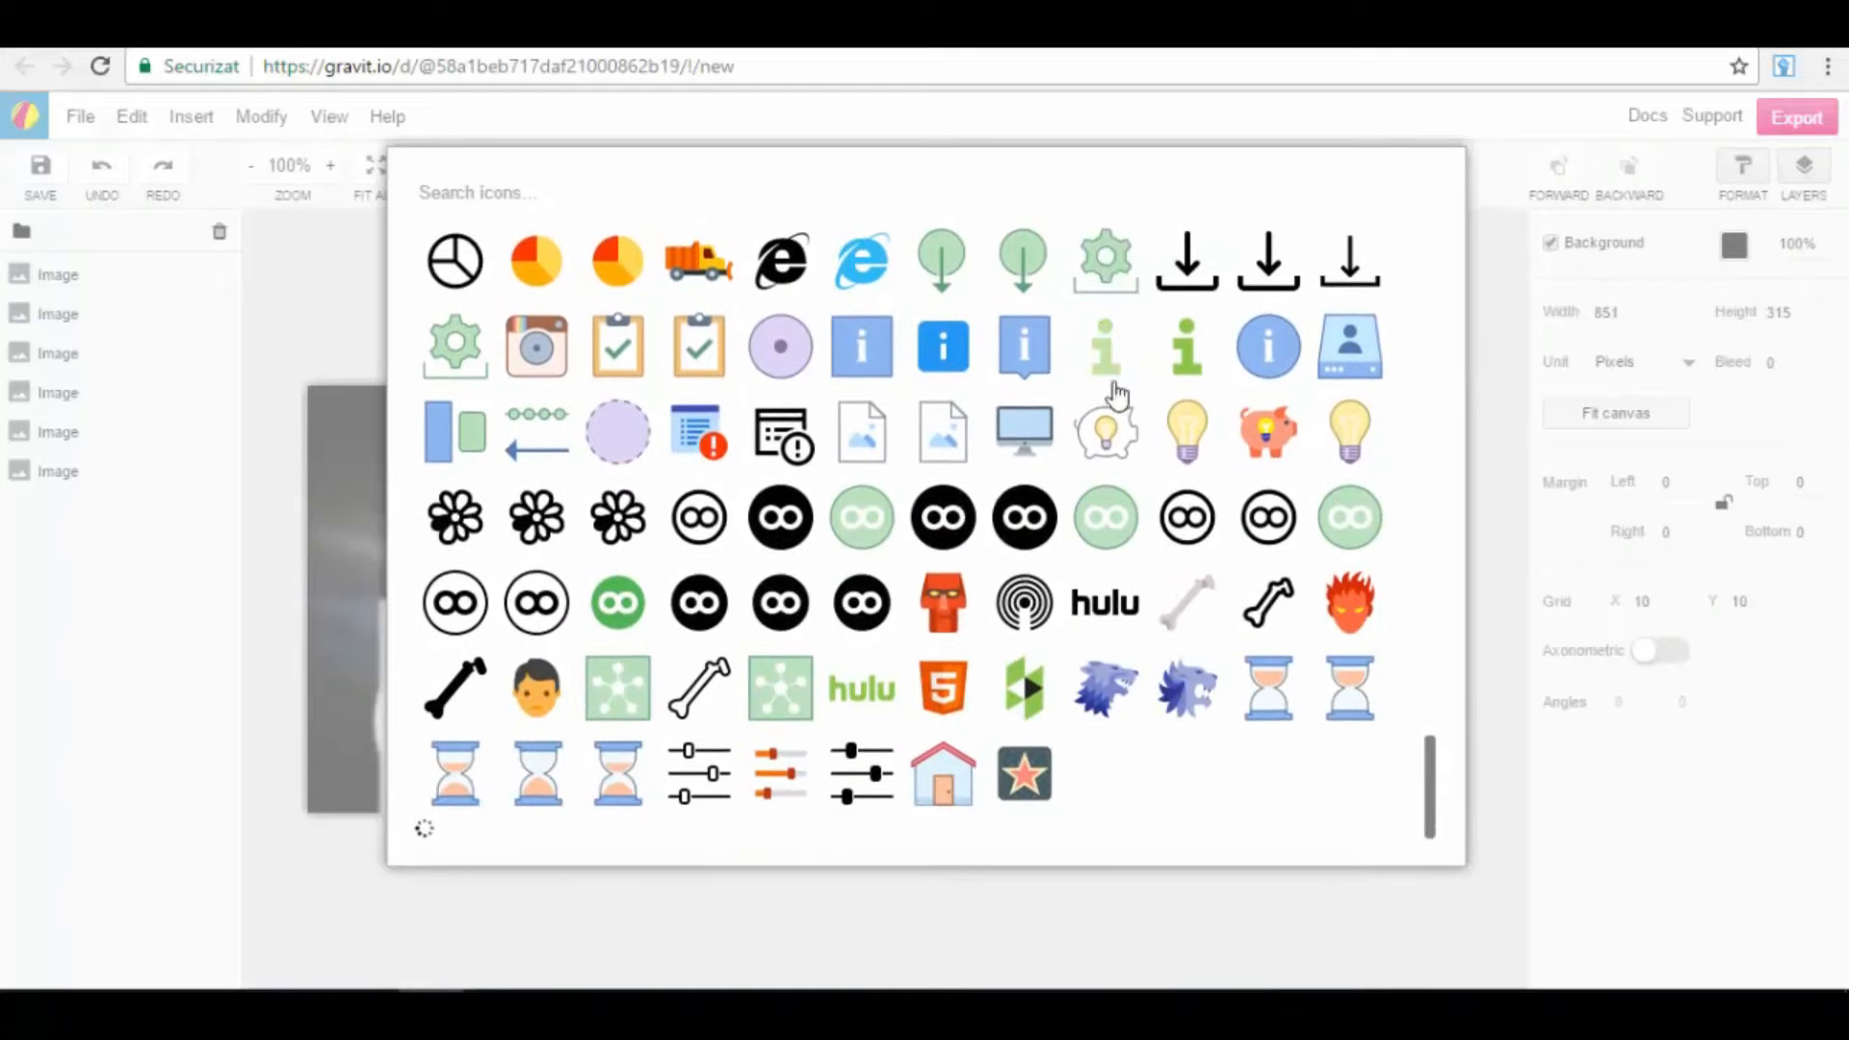
left_click(1274, 433)
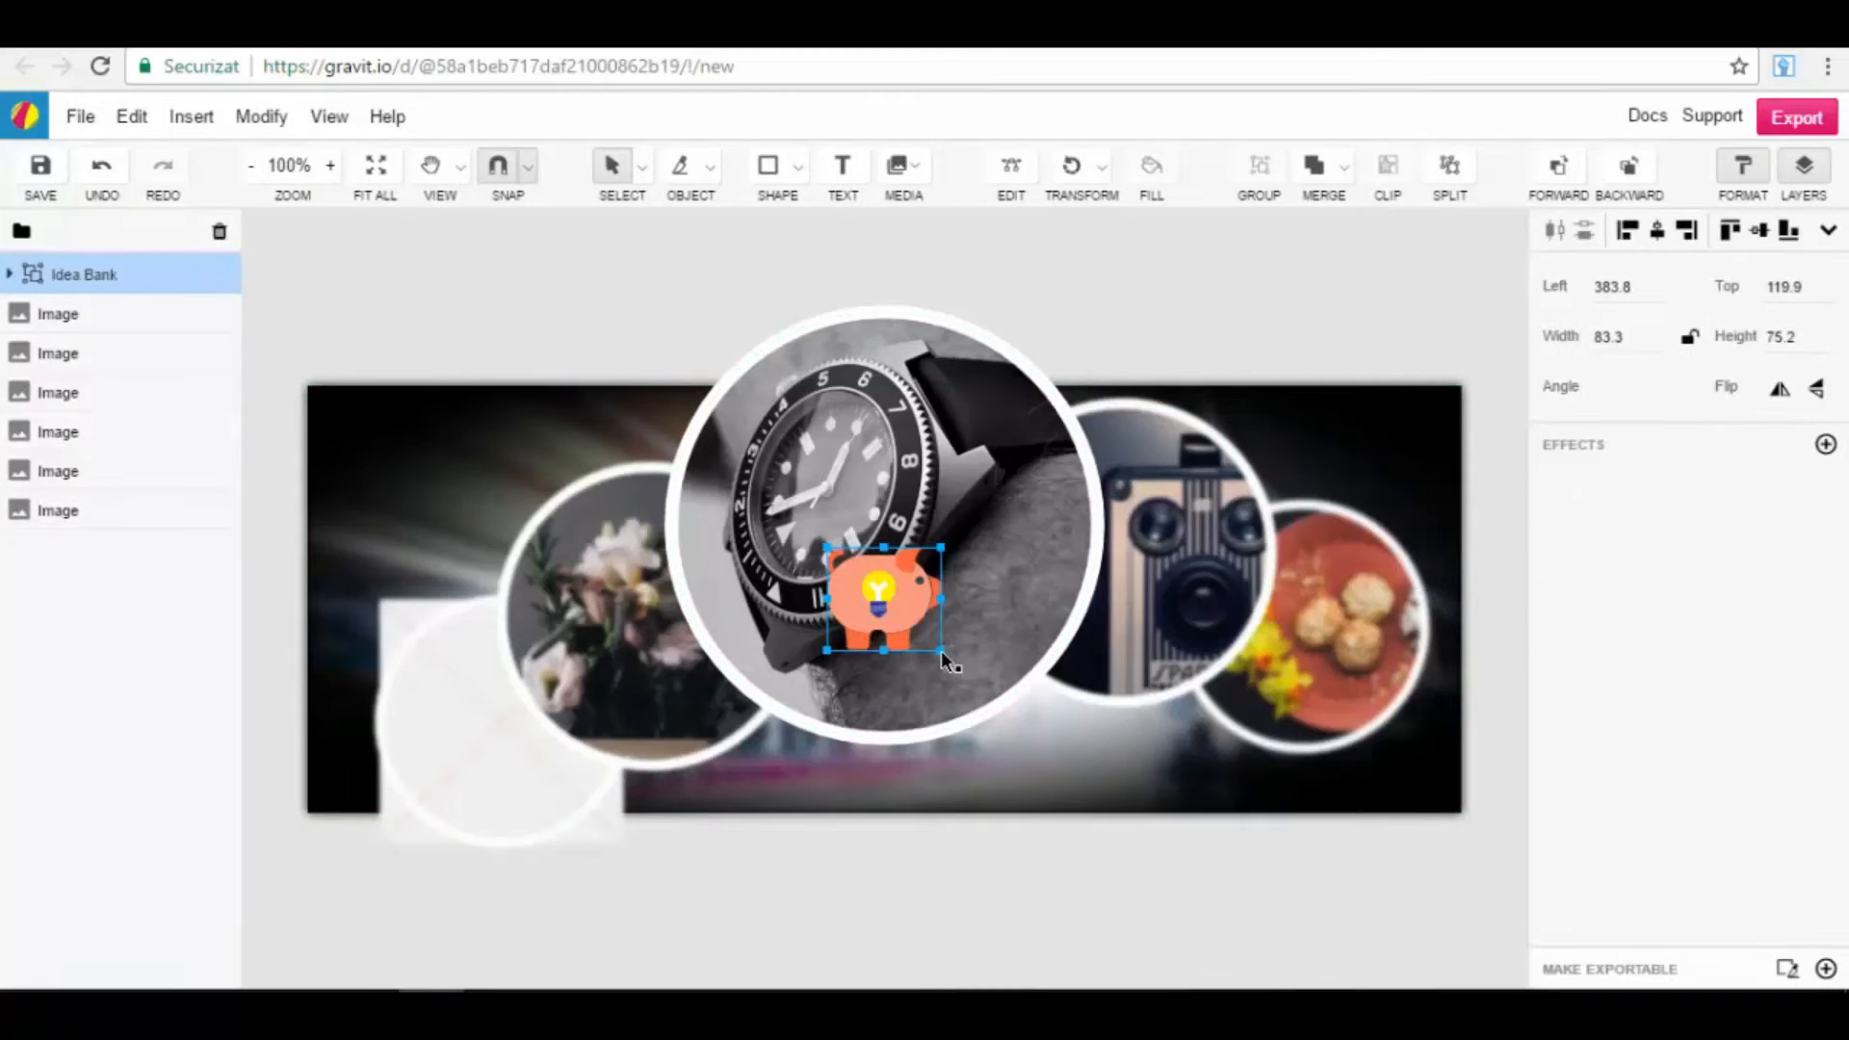
Step: Enlarge the piggy bank icon to about 239 by 213 px near the cover's upper-left corner, and delete it
left_click_drag(943, 652, 1032, 736)
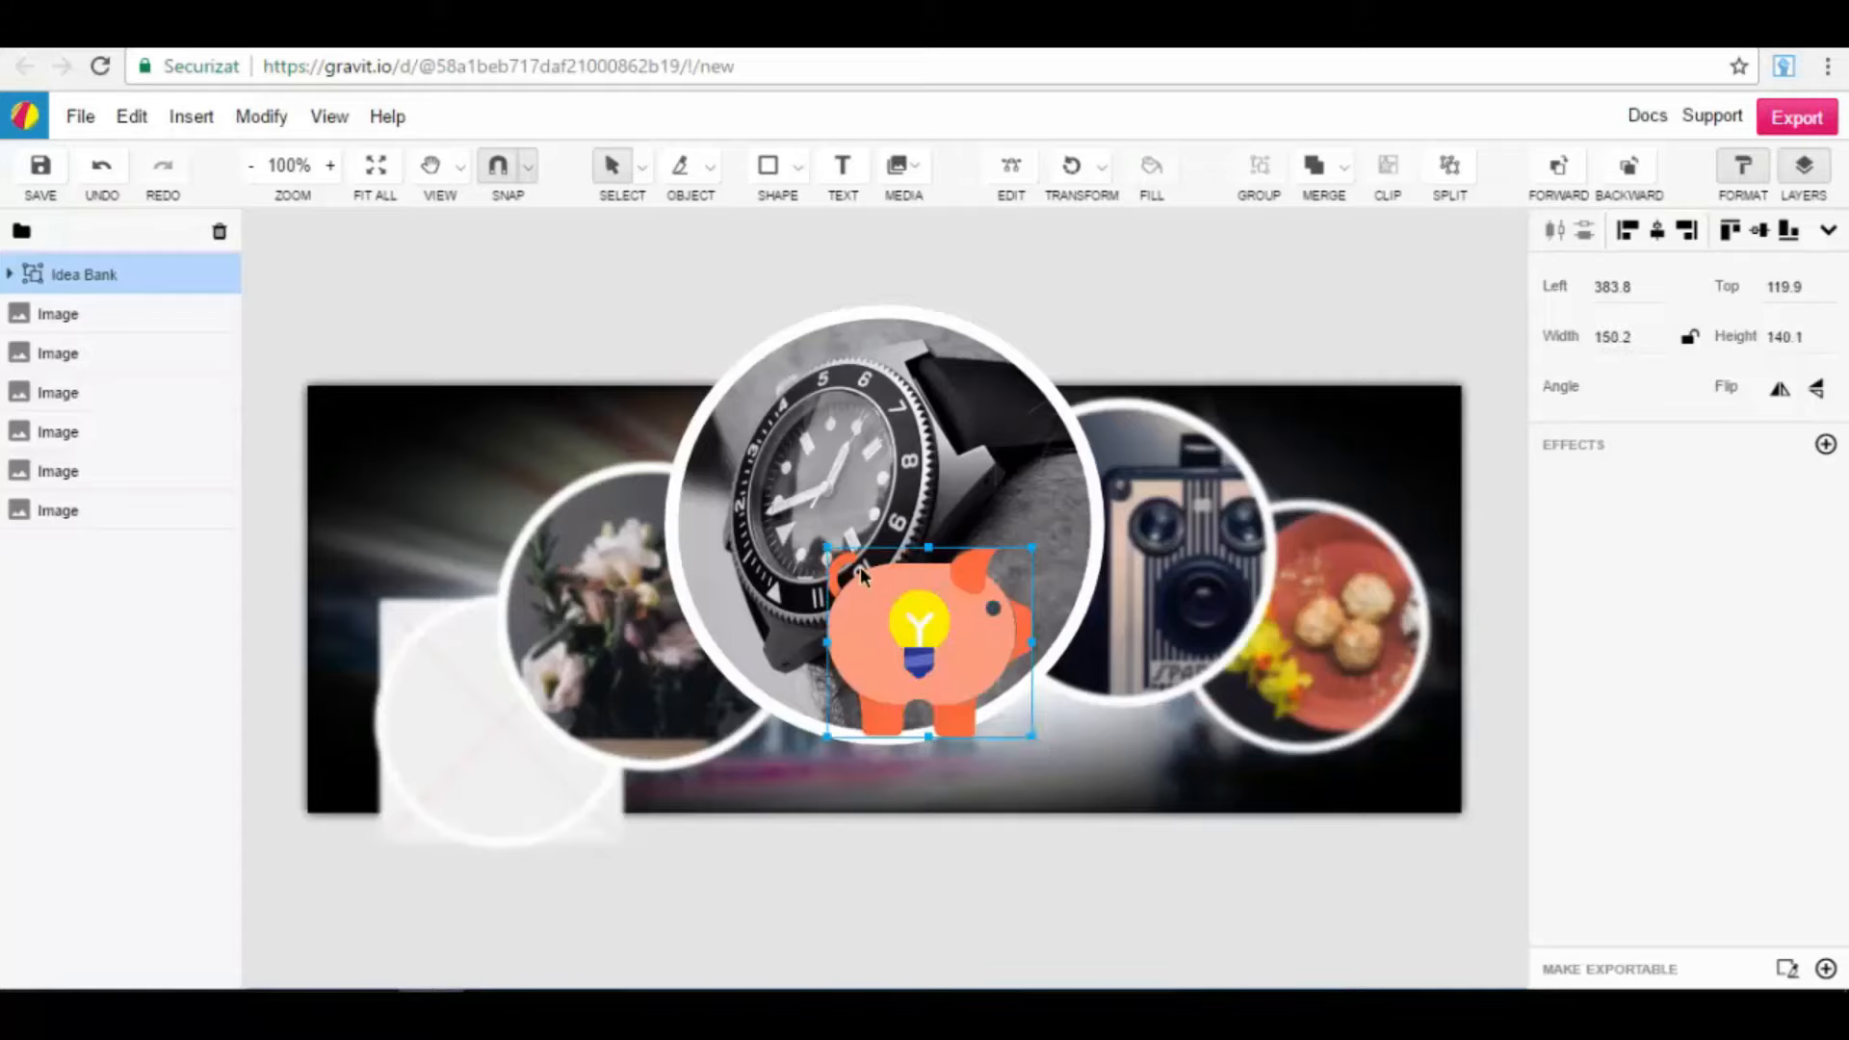
left_click_drag(838, 557, 728, 485)
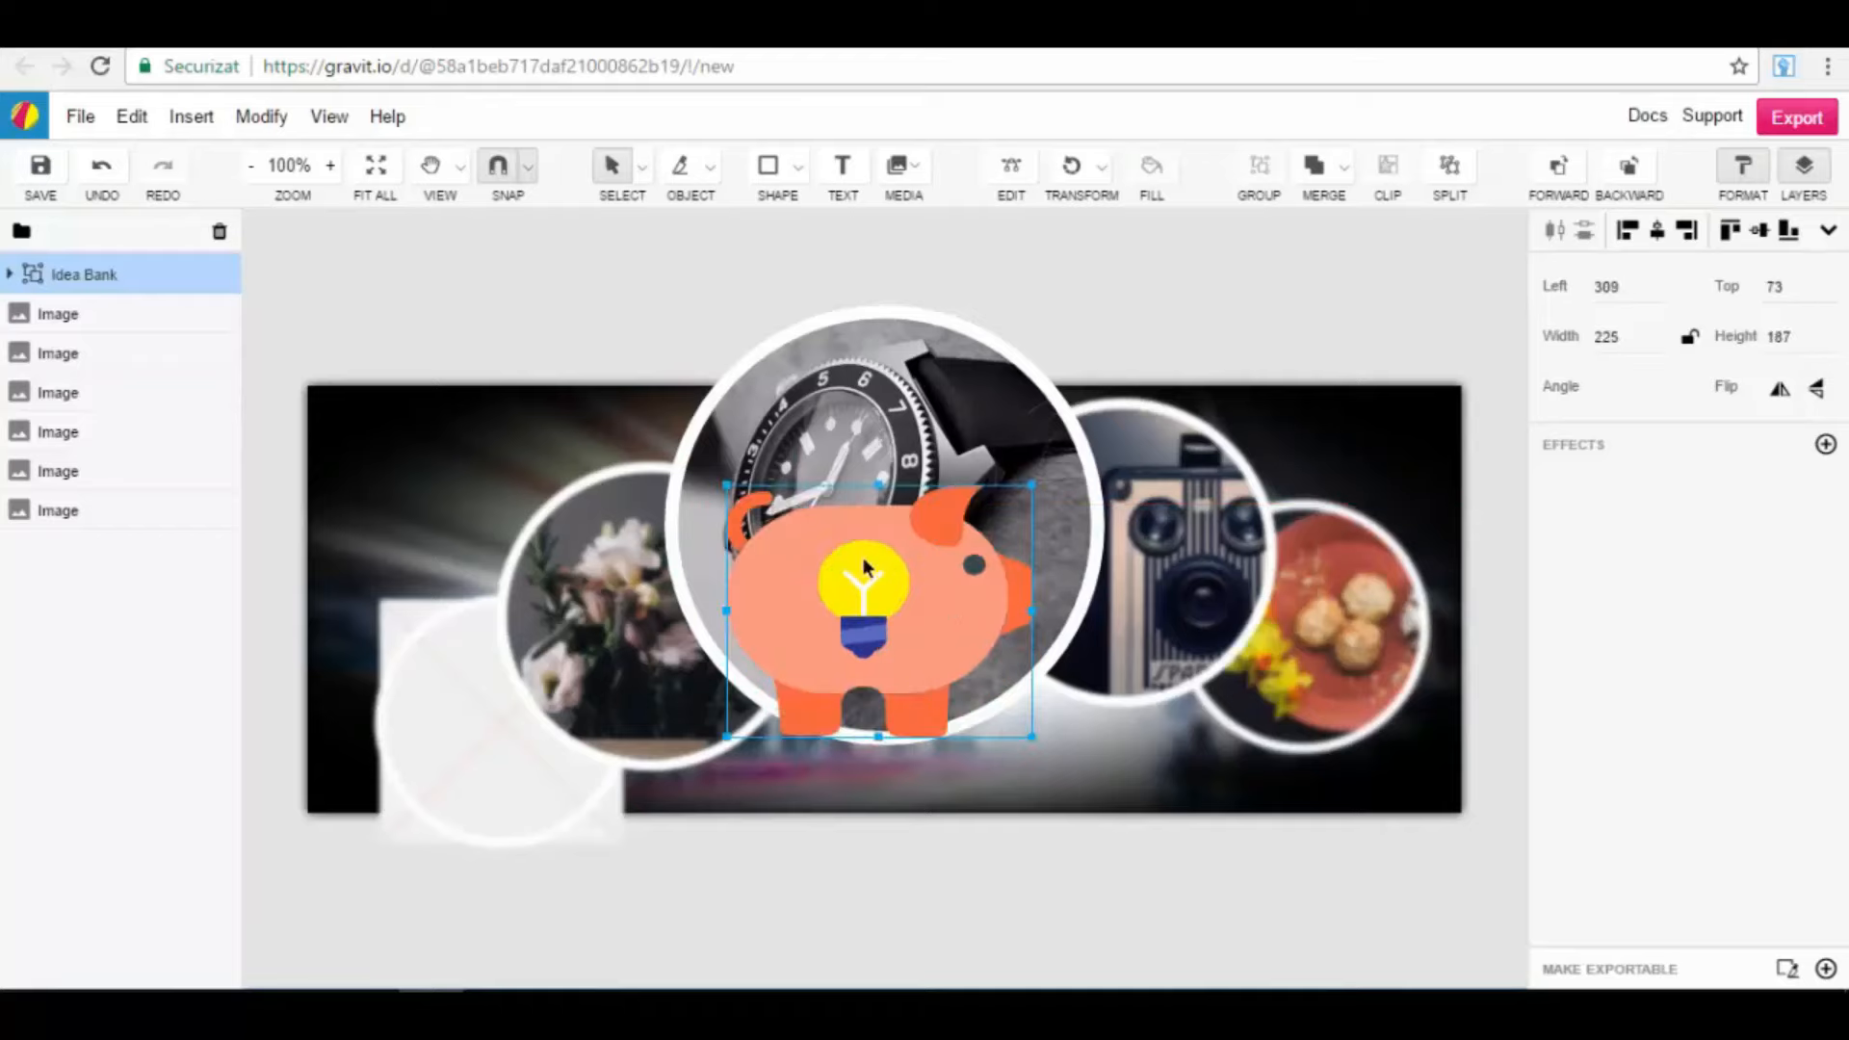
left_click_drag(956, 639, 535, 545)
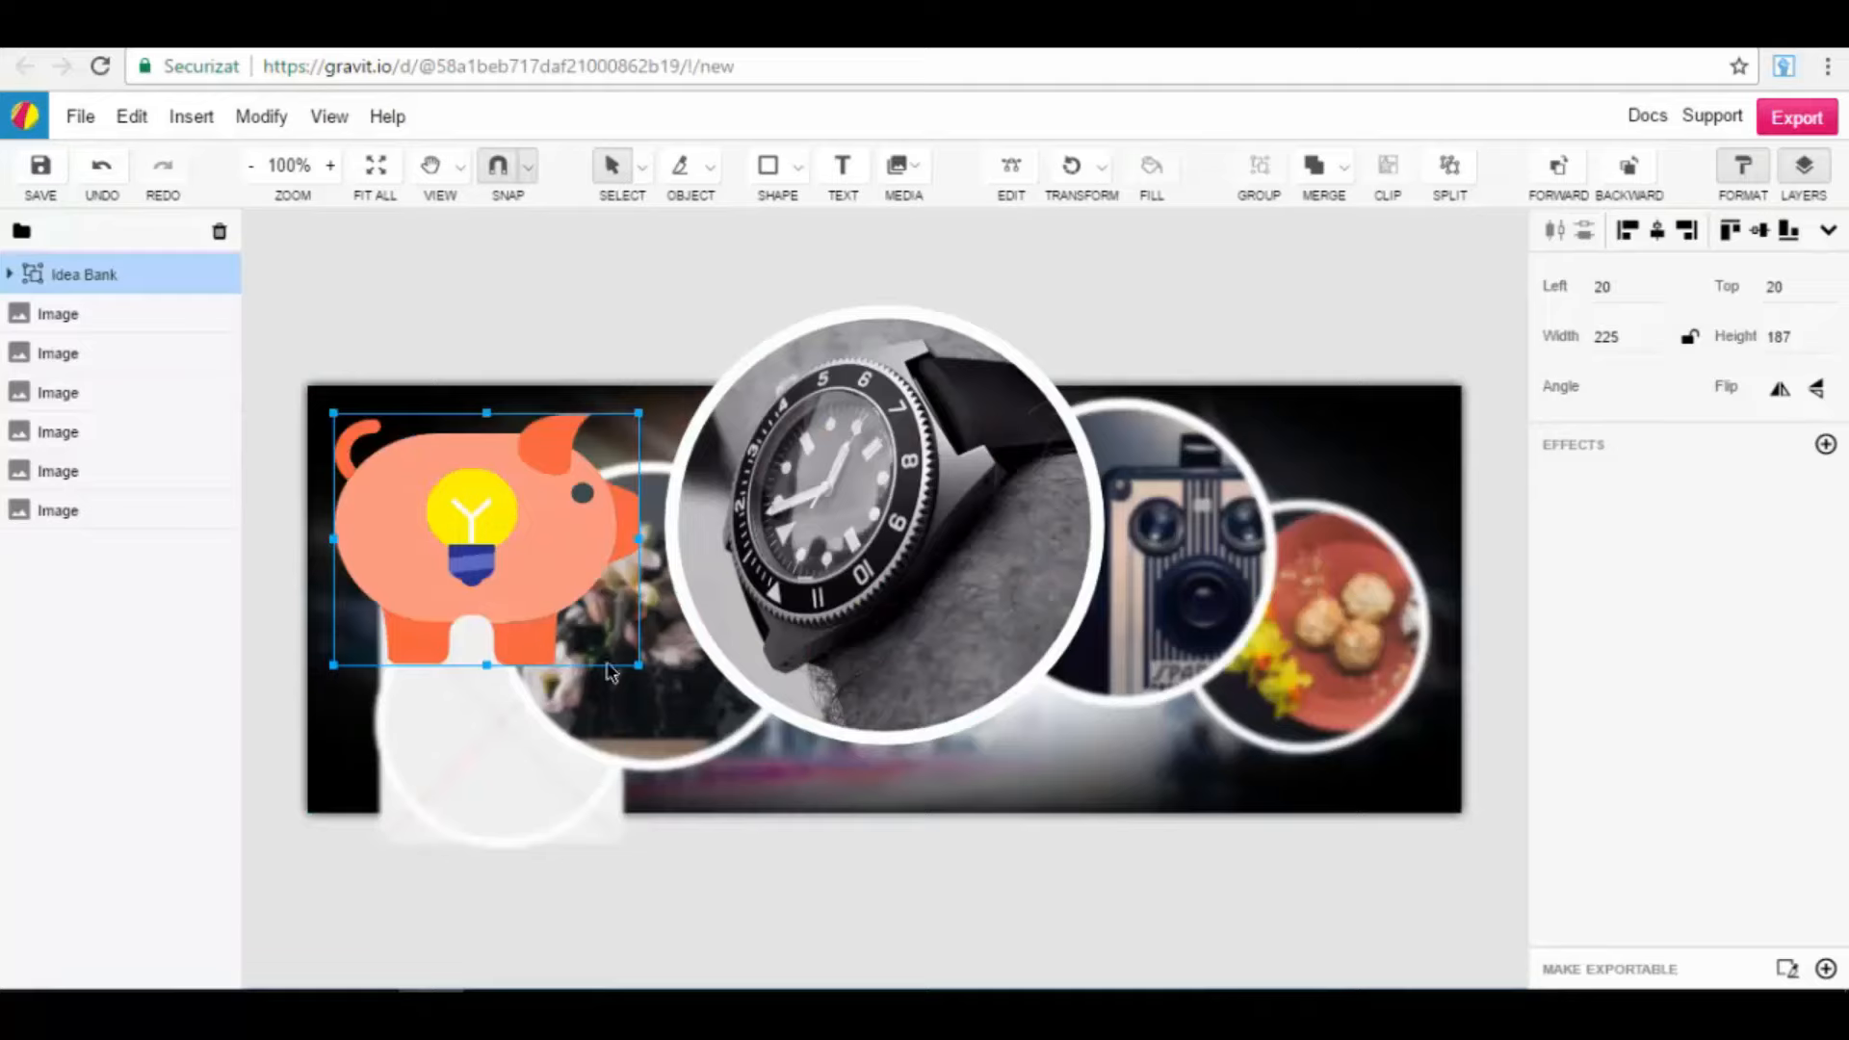
left_click_drag(640, 666, 659, 702)
left_click_drag(529, 546, 524, 547)
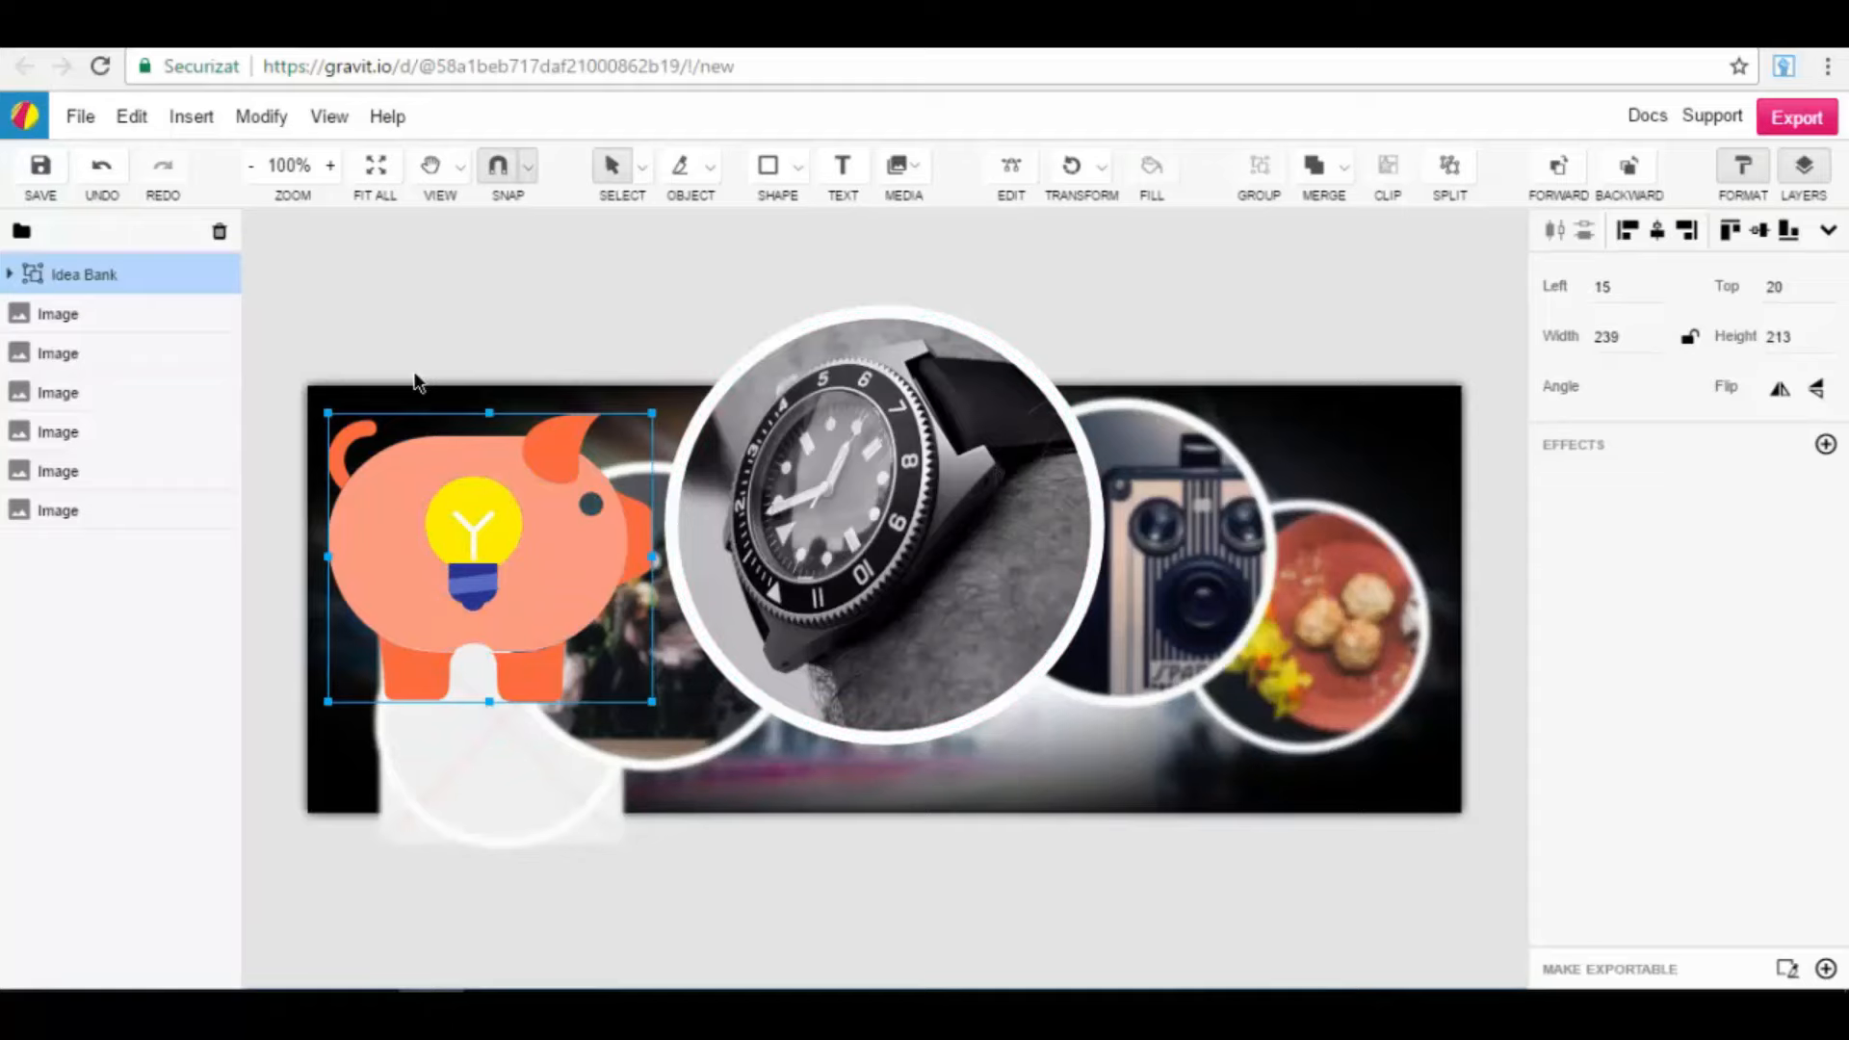
key("Delete")
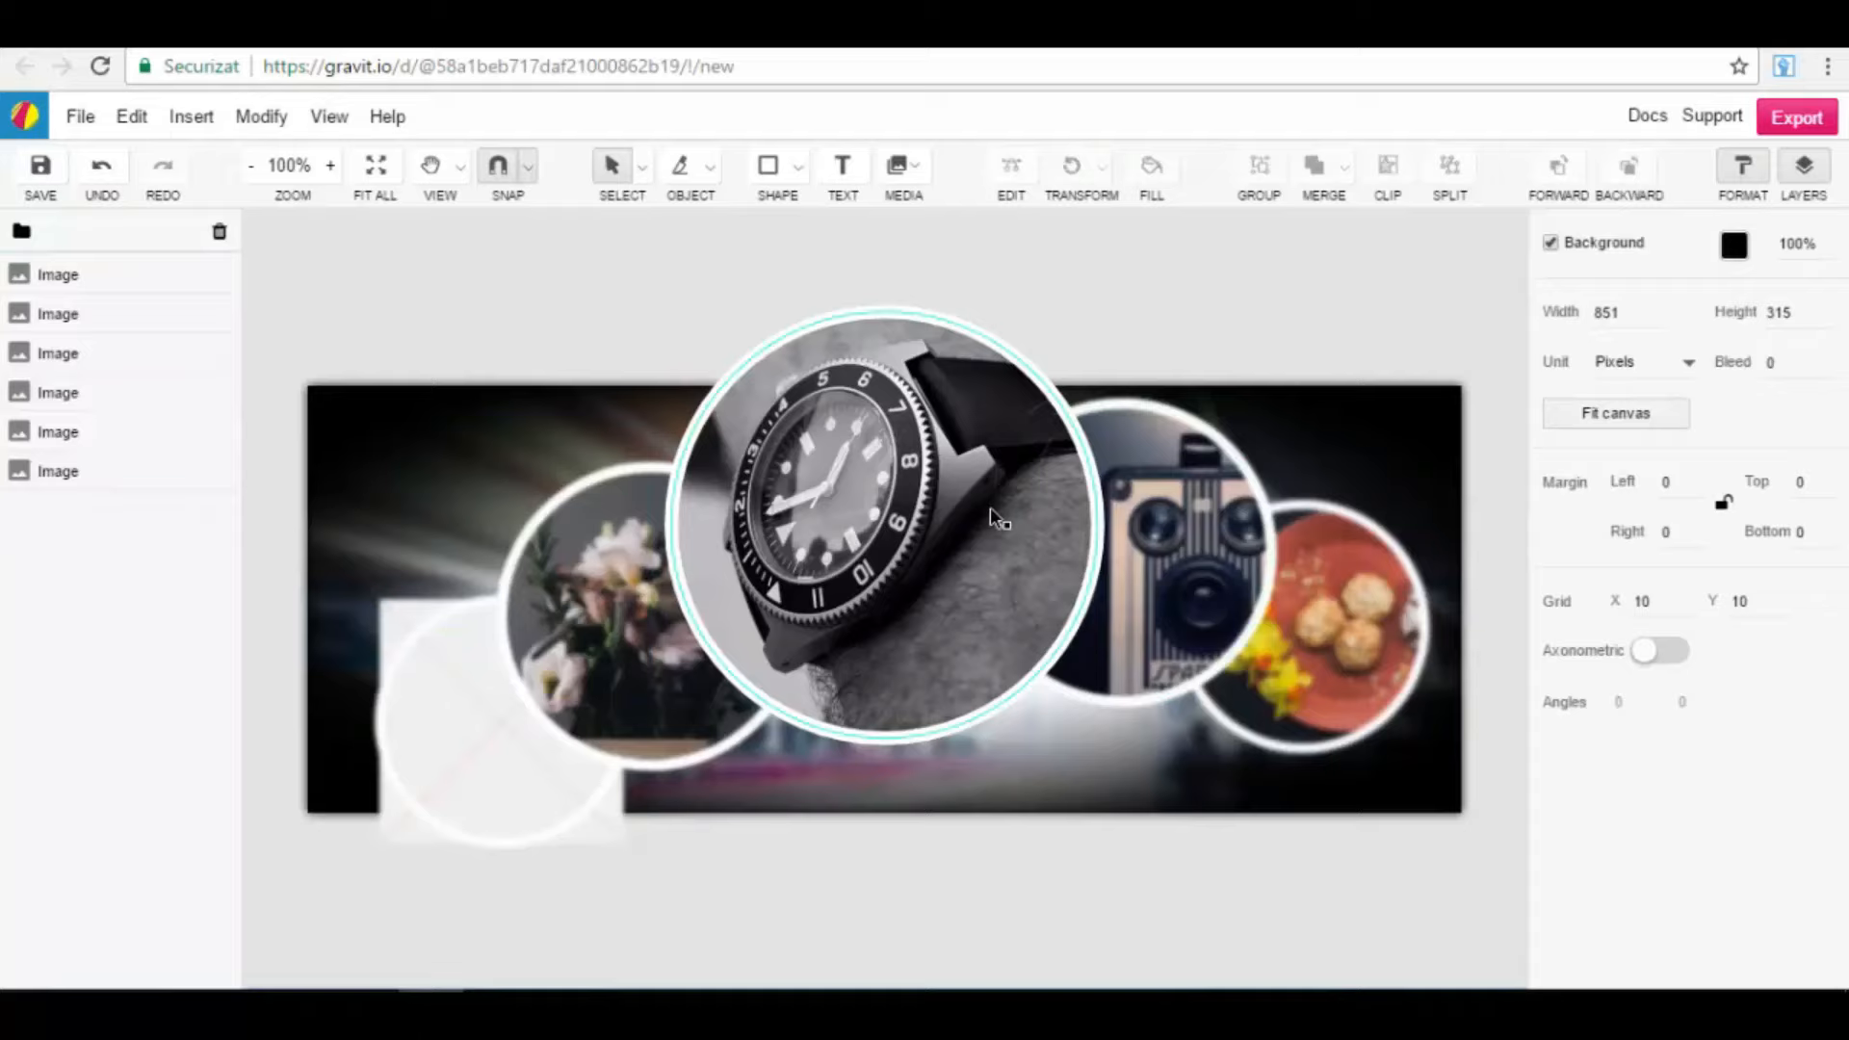
Step: Open the replacement image search for the watch image and close it without choosing an image
left_click(857, 465)
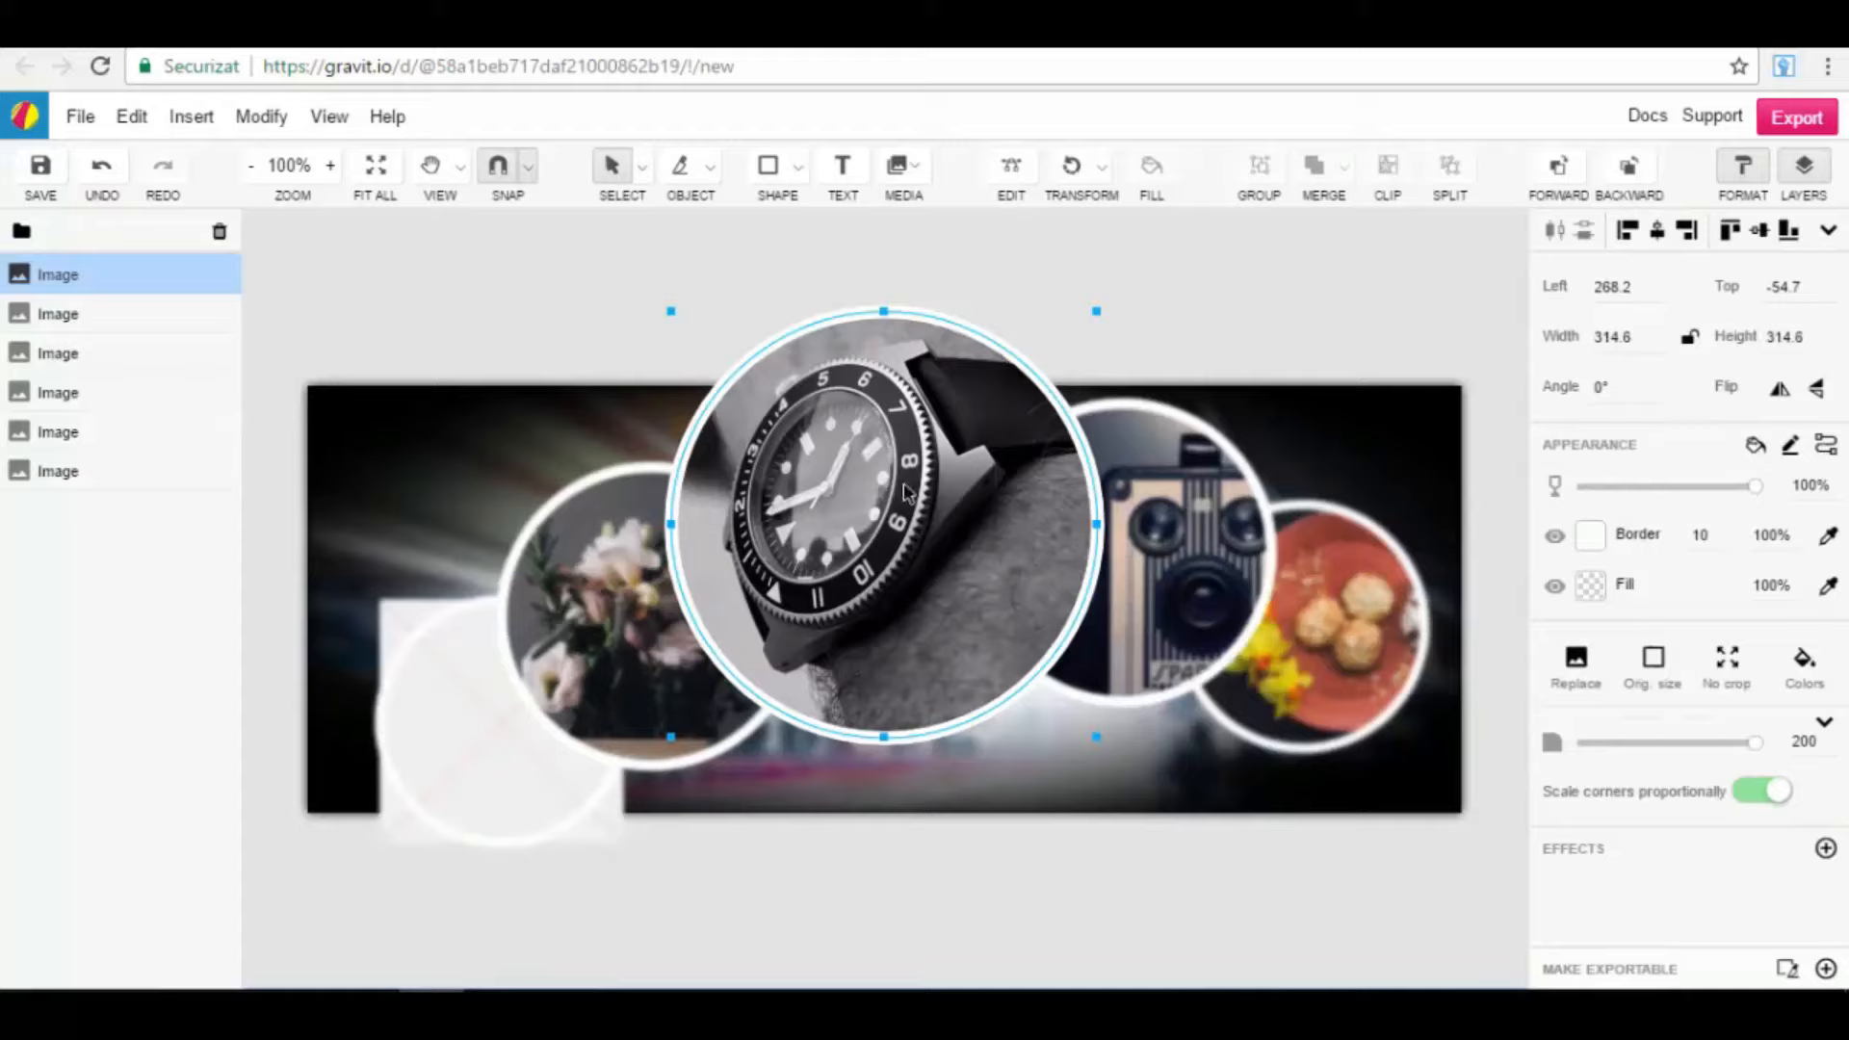
left_click(1584, 669)
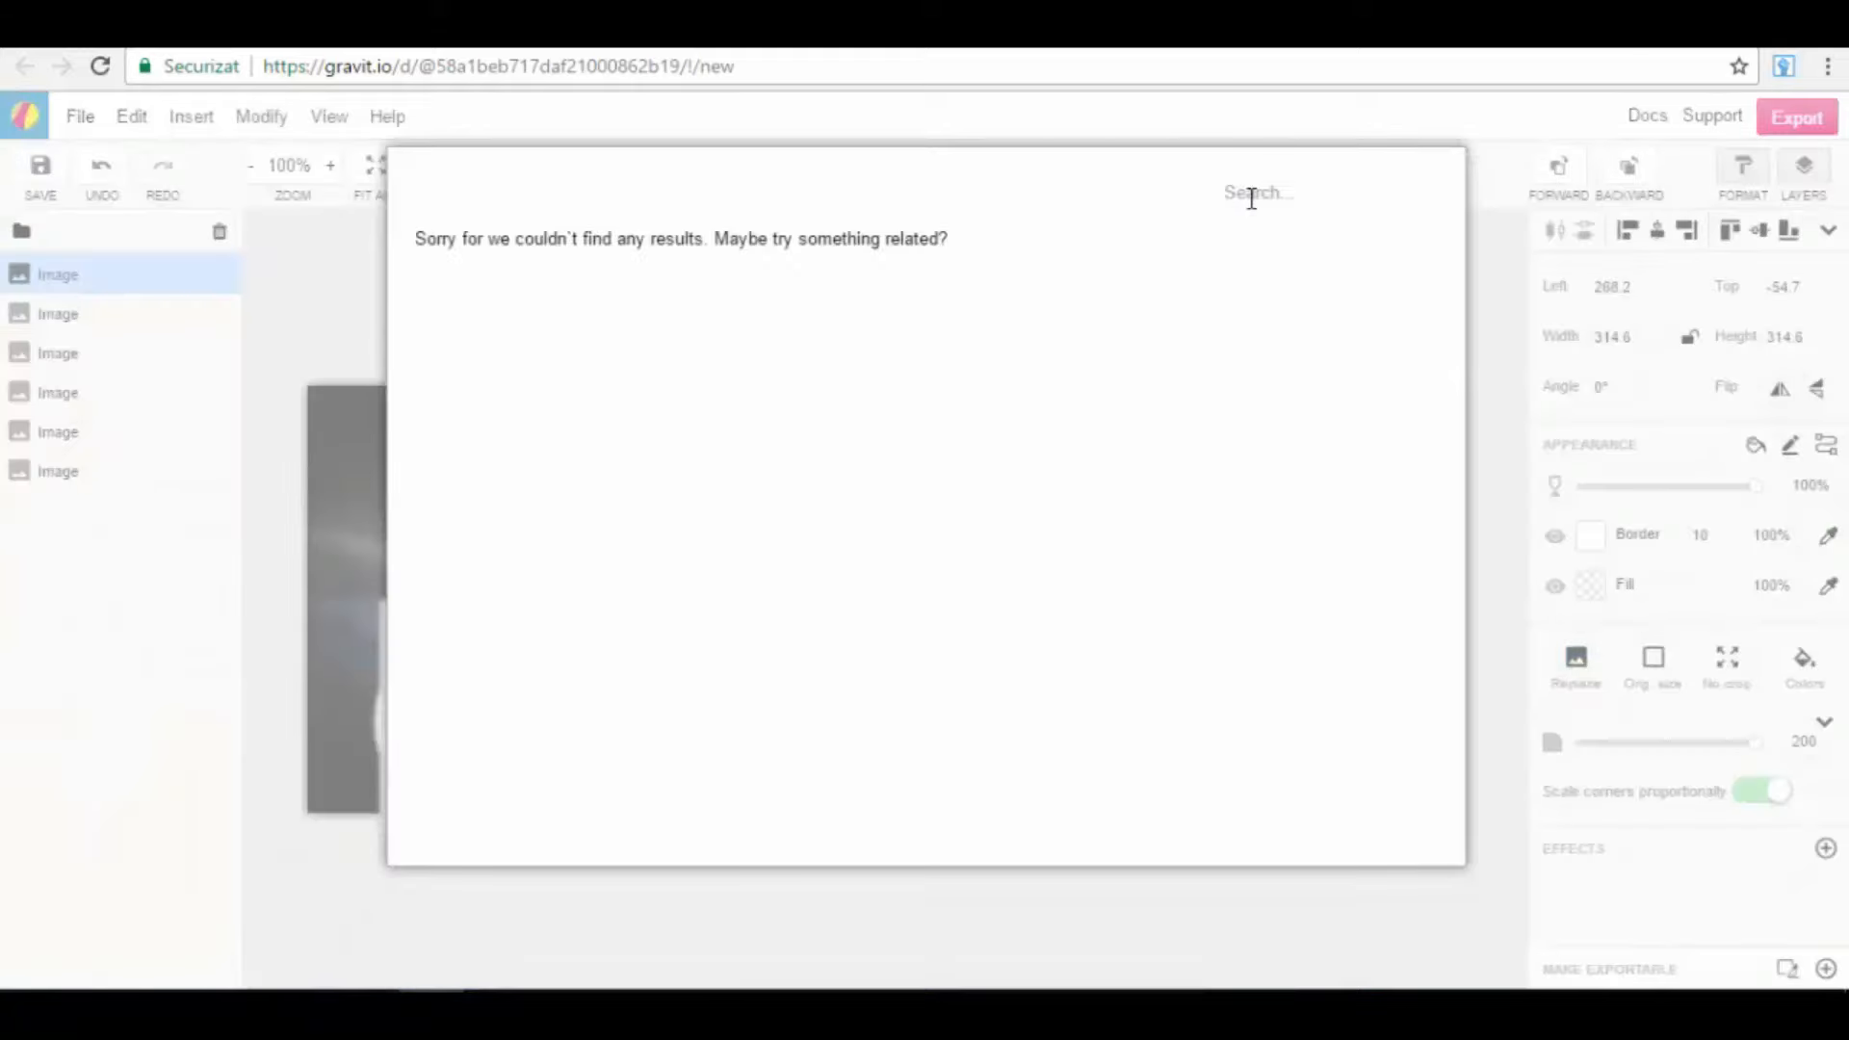
left_click(1251, 197)
left_click(1550, 539)
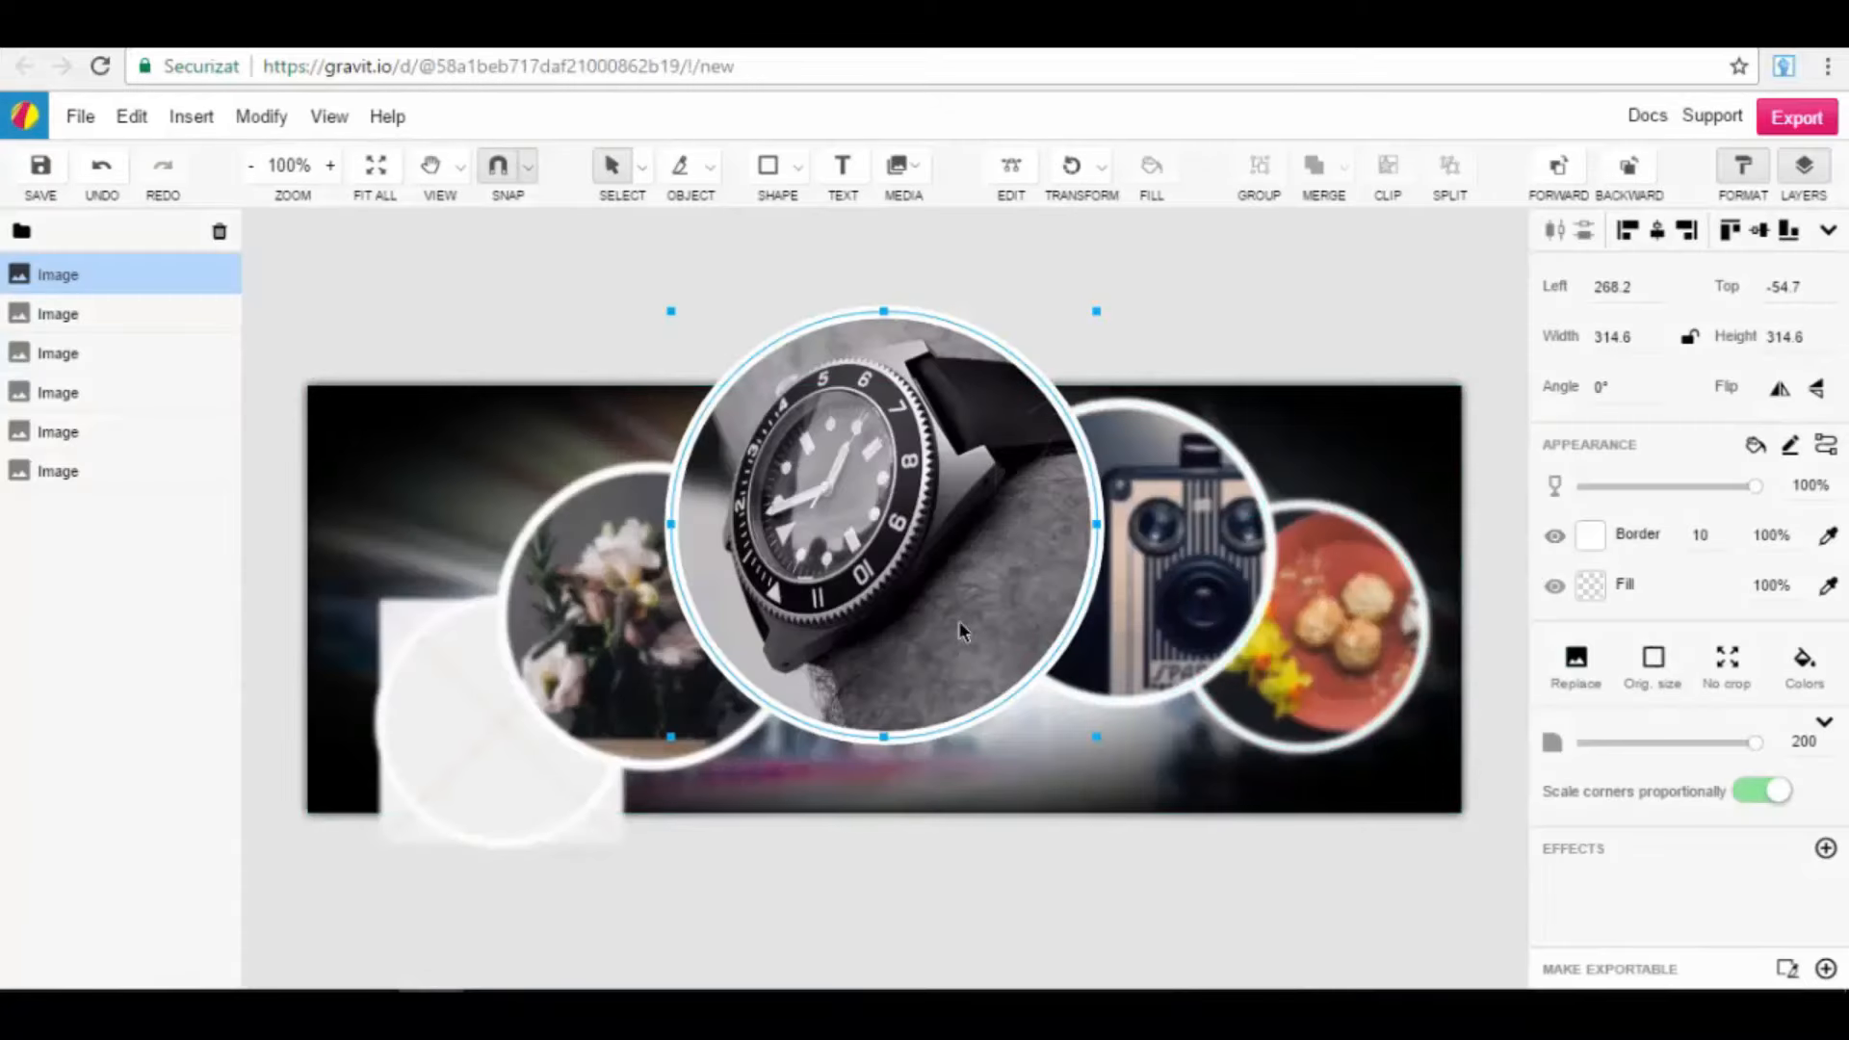
Step: Set the watch image's rotation angle to -2° and clear the selection
scroll(867, 496, "down", 3)
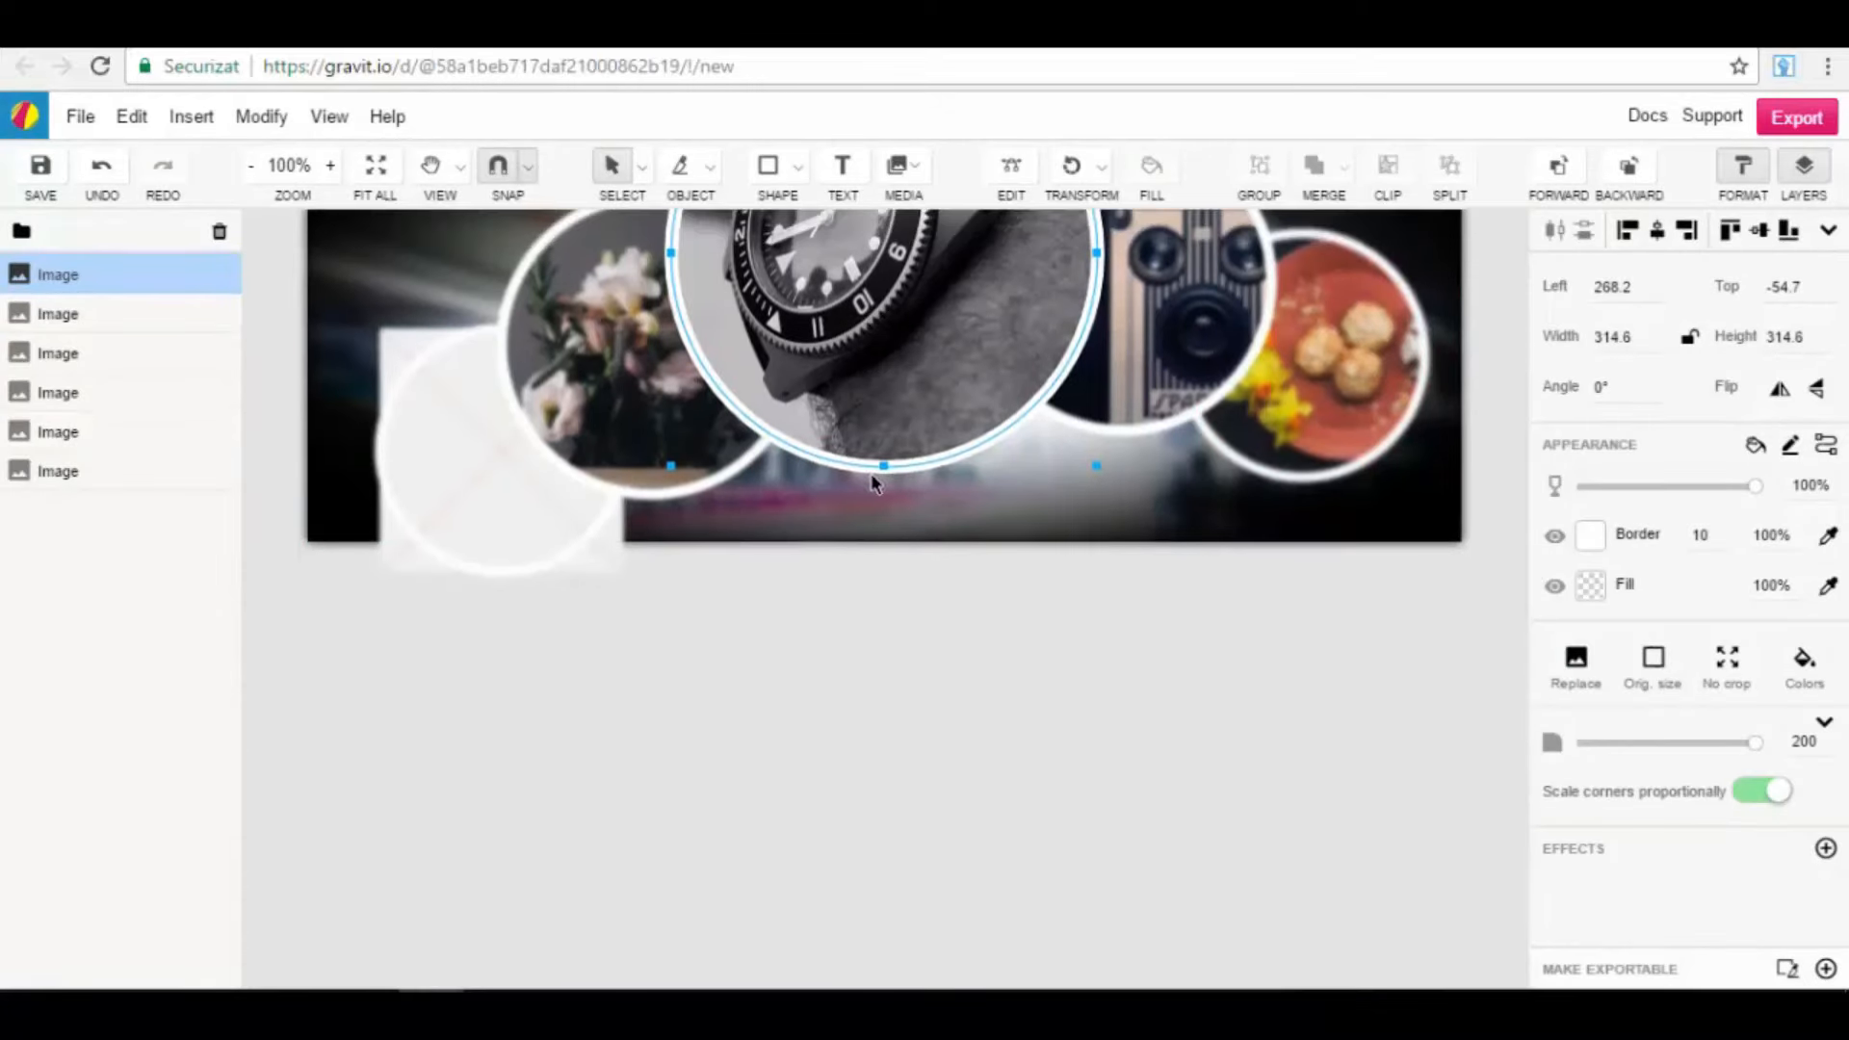
scroll(911, 399, "up", 2)
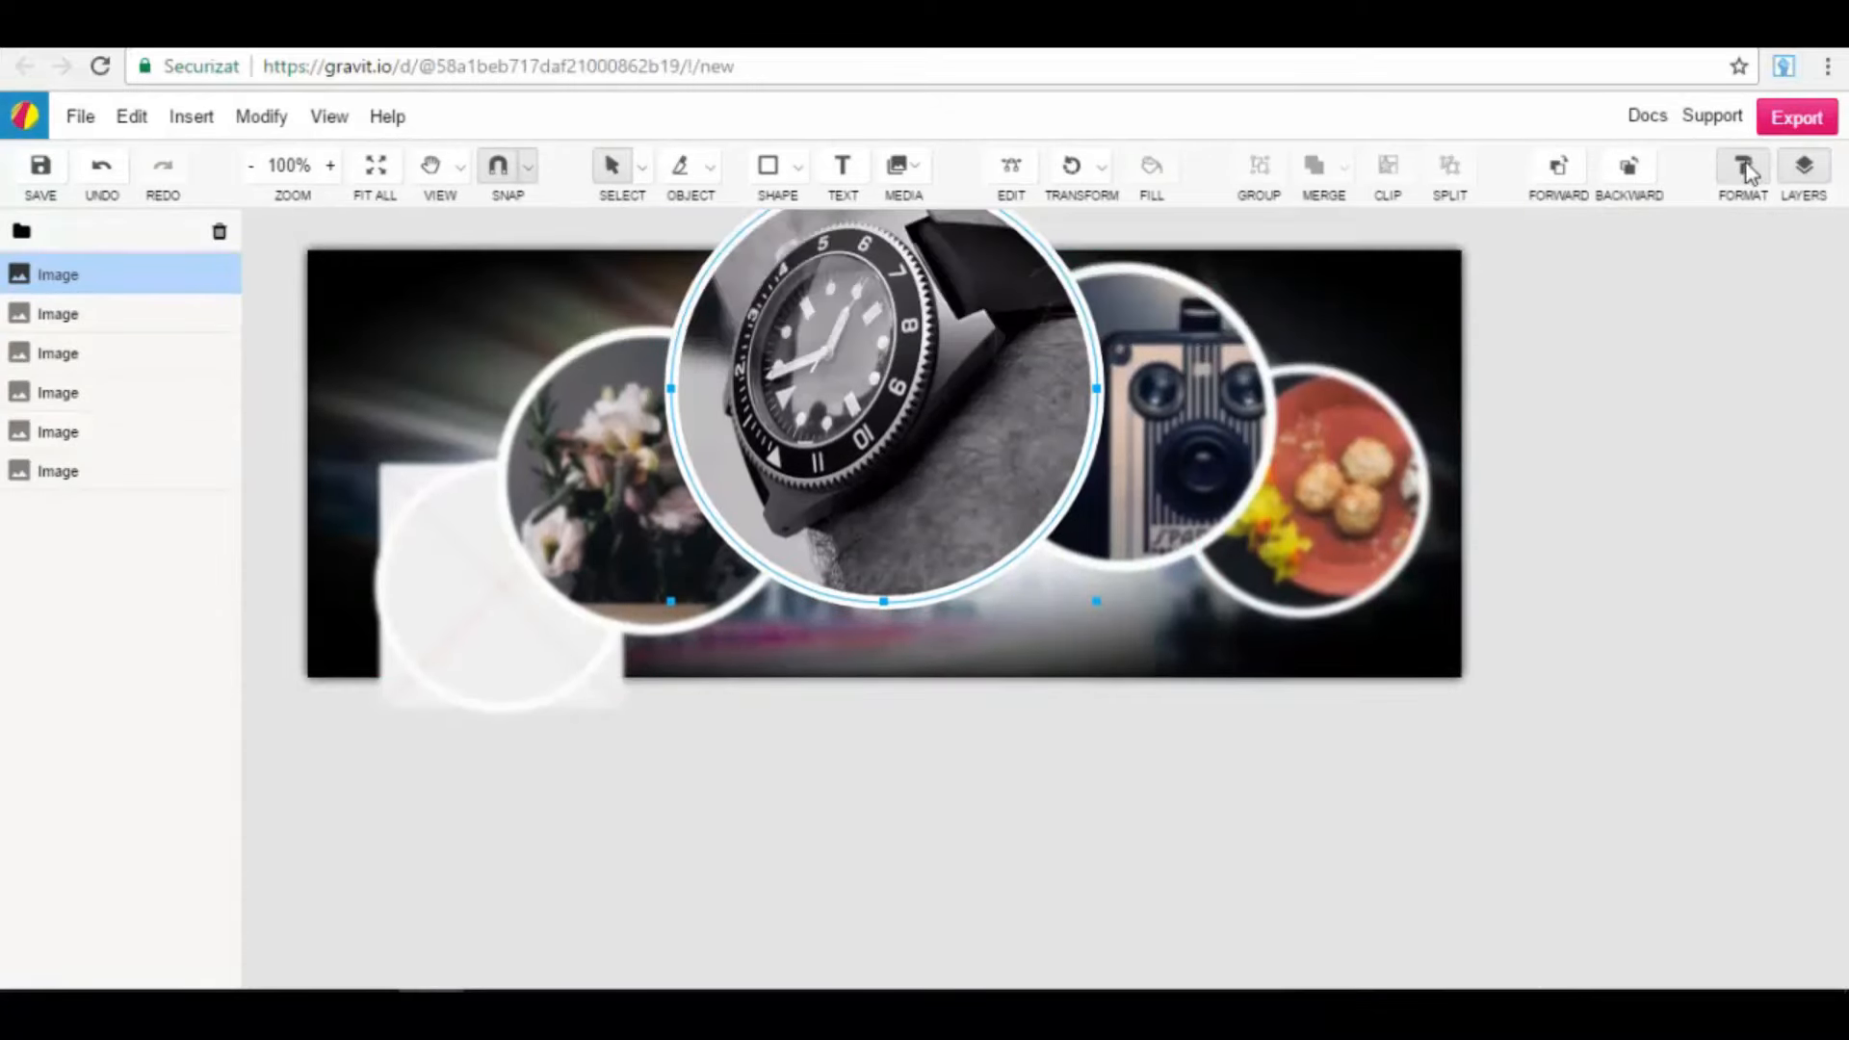
scroll(1648, 400, "up", 3)
scroll(1648, 399, "down", 5)
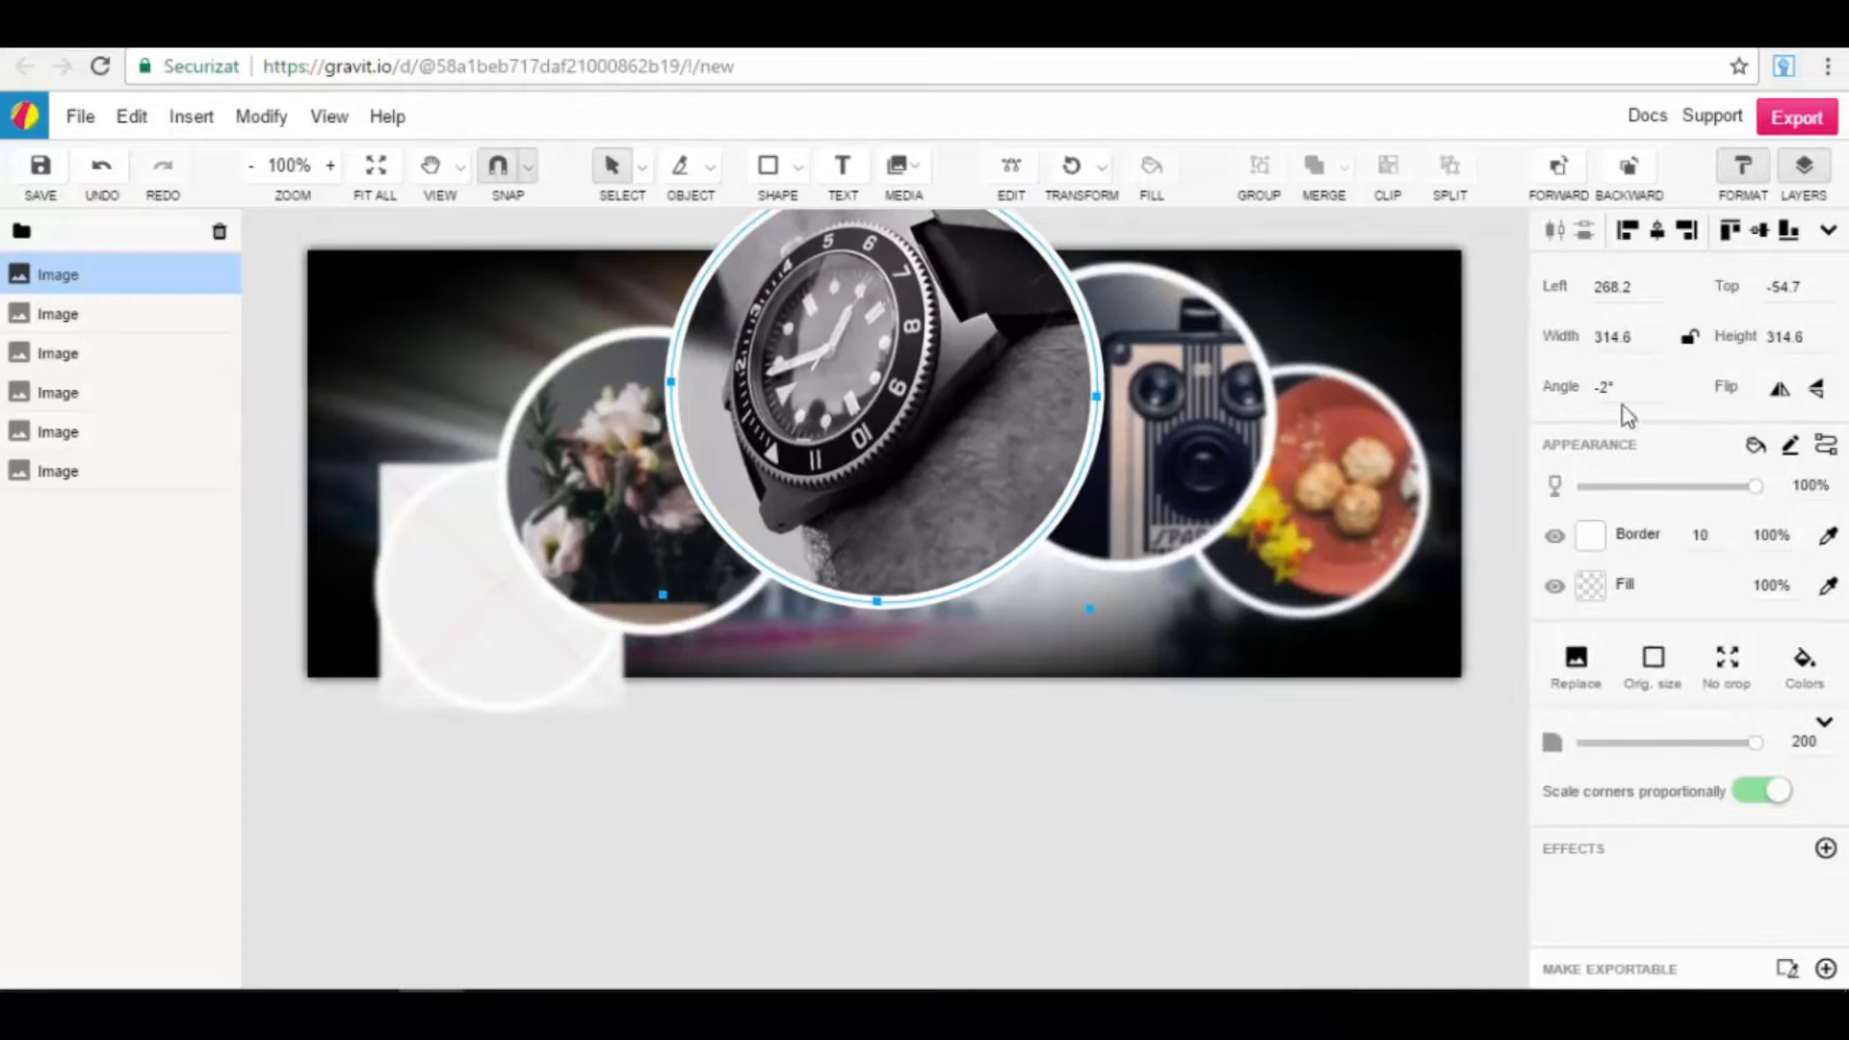
scroll(1028, 456, "up", 2)
scroll(1027, 466, "up", 2)
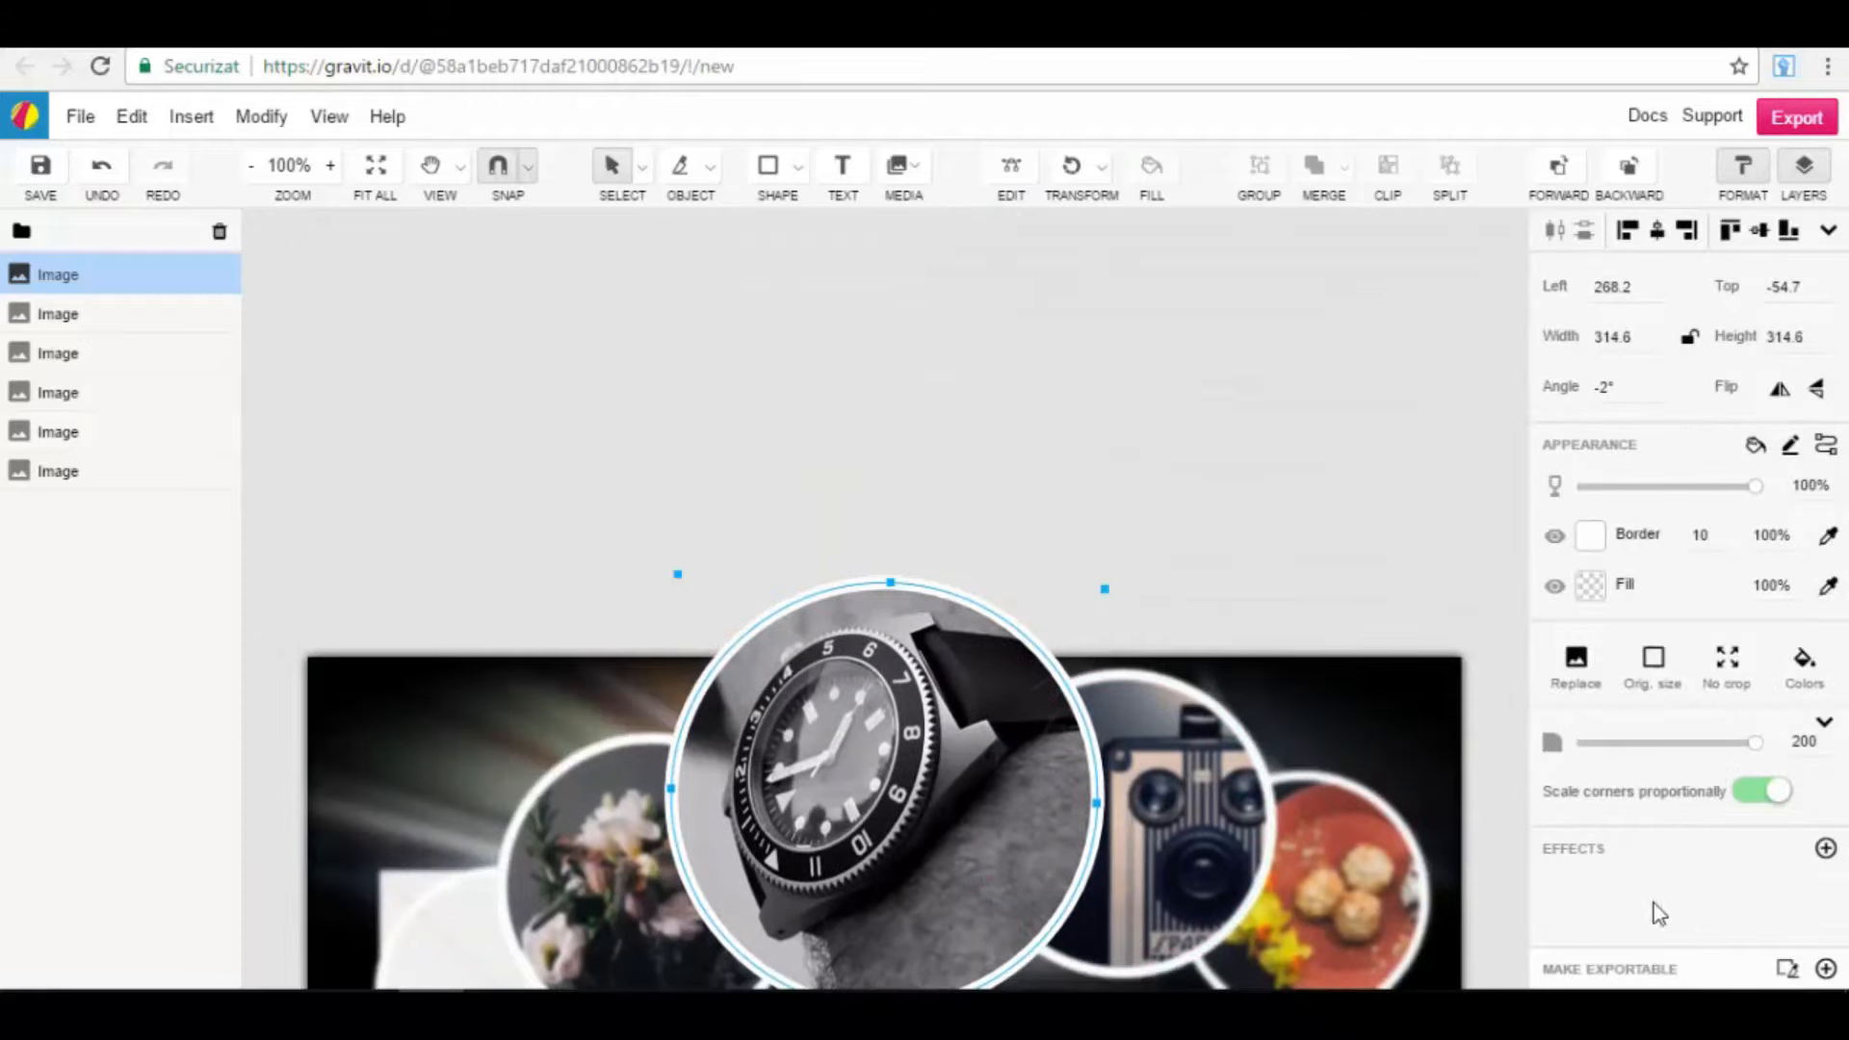
left_click(1321, 502)
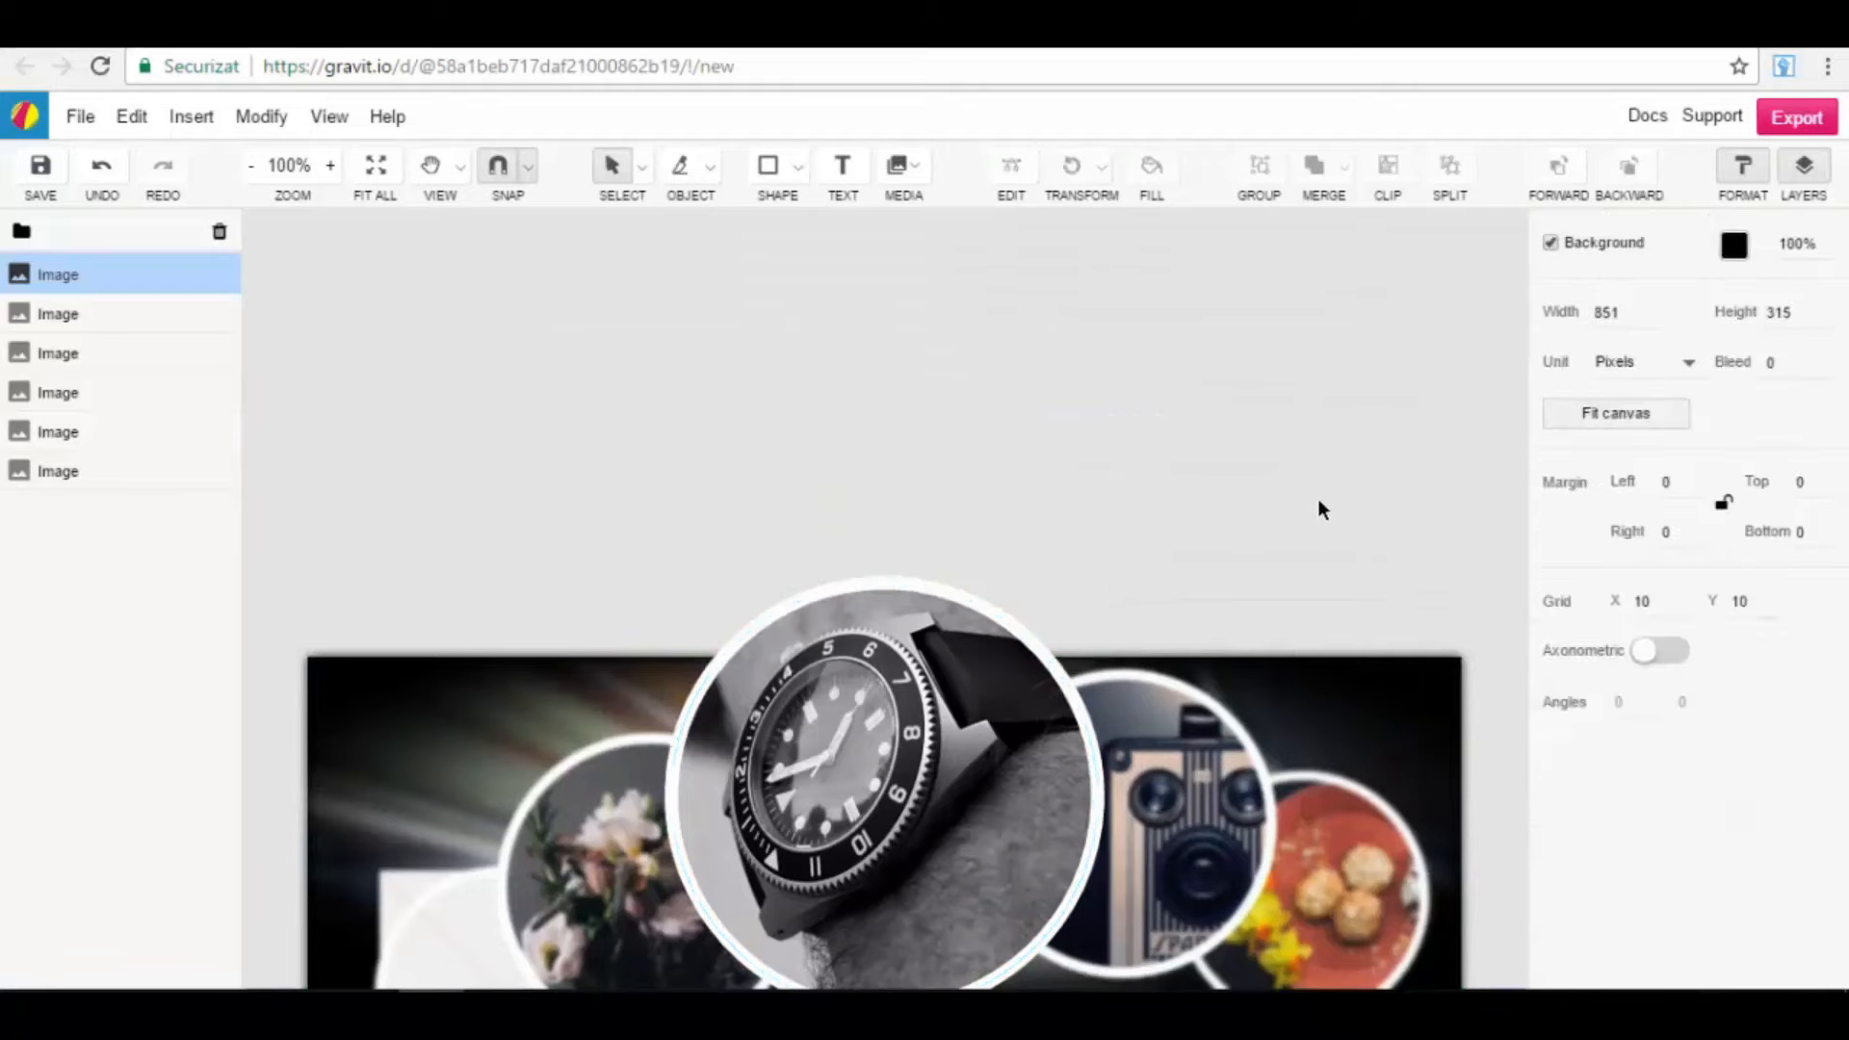
Step: Try a grey fill on the watch image and undo the last change
left_click(1021, 707)
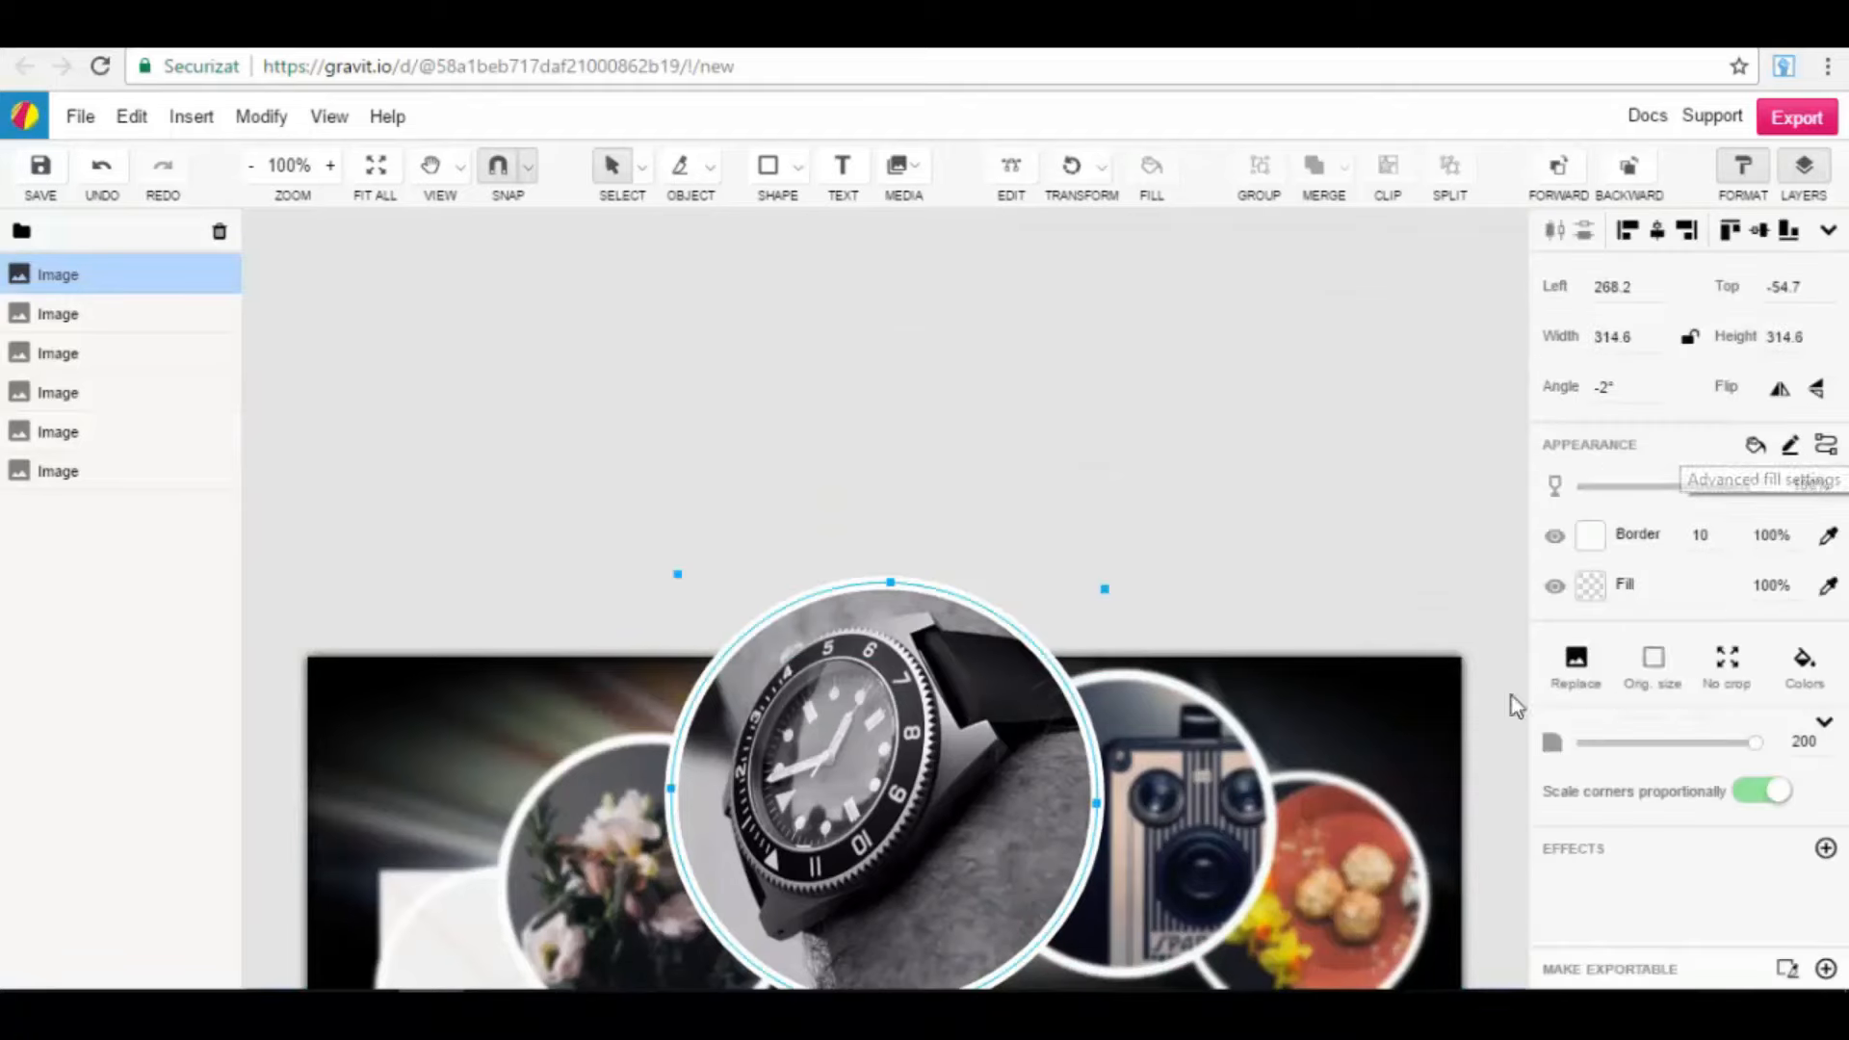
left_click(1591, 587)
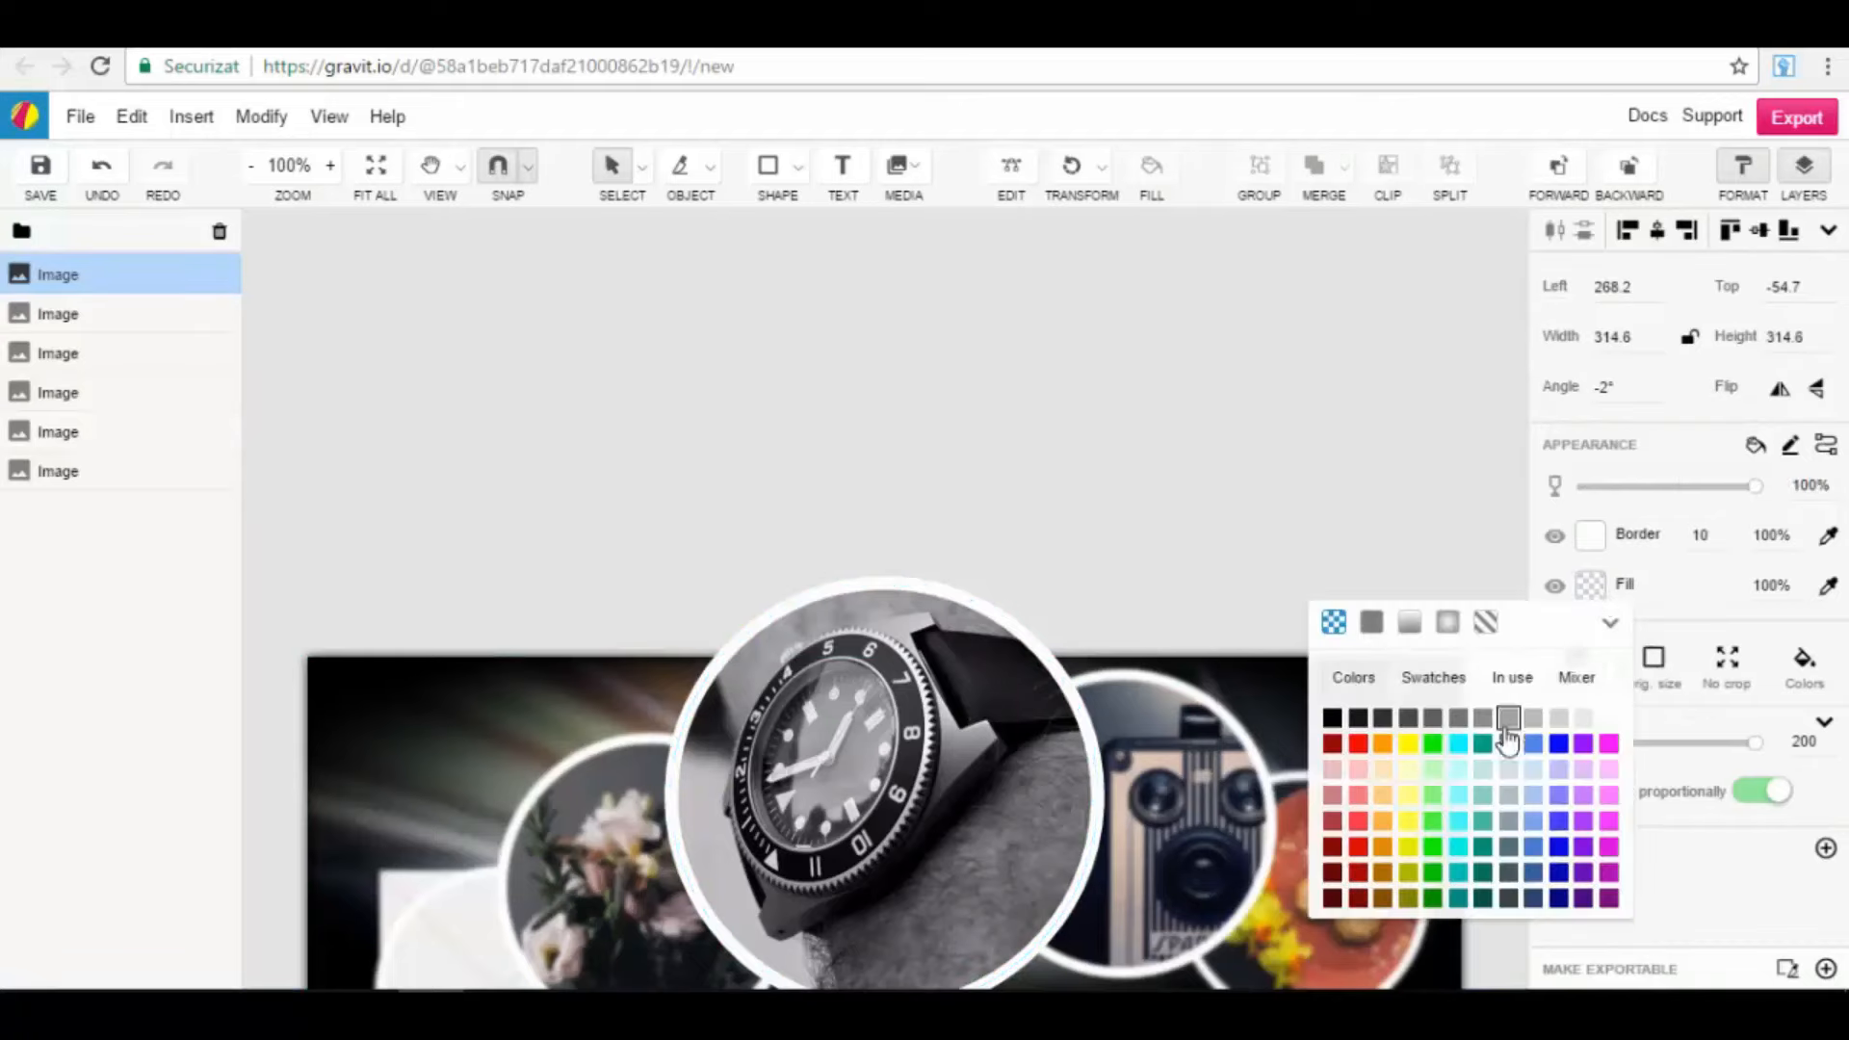
left_click(1470, 713)
left_click(1431, 475)
left_click(1066, 398)
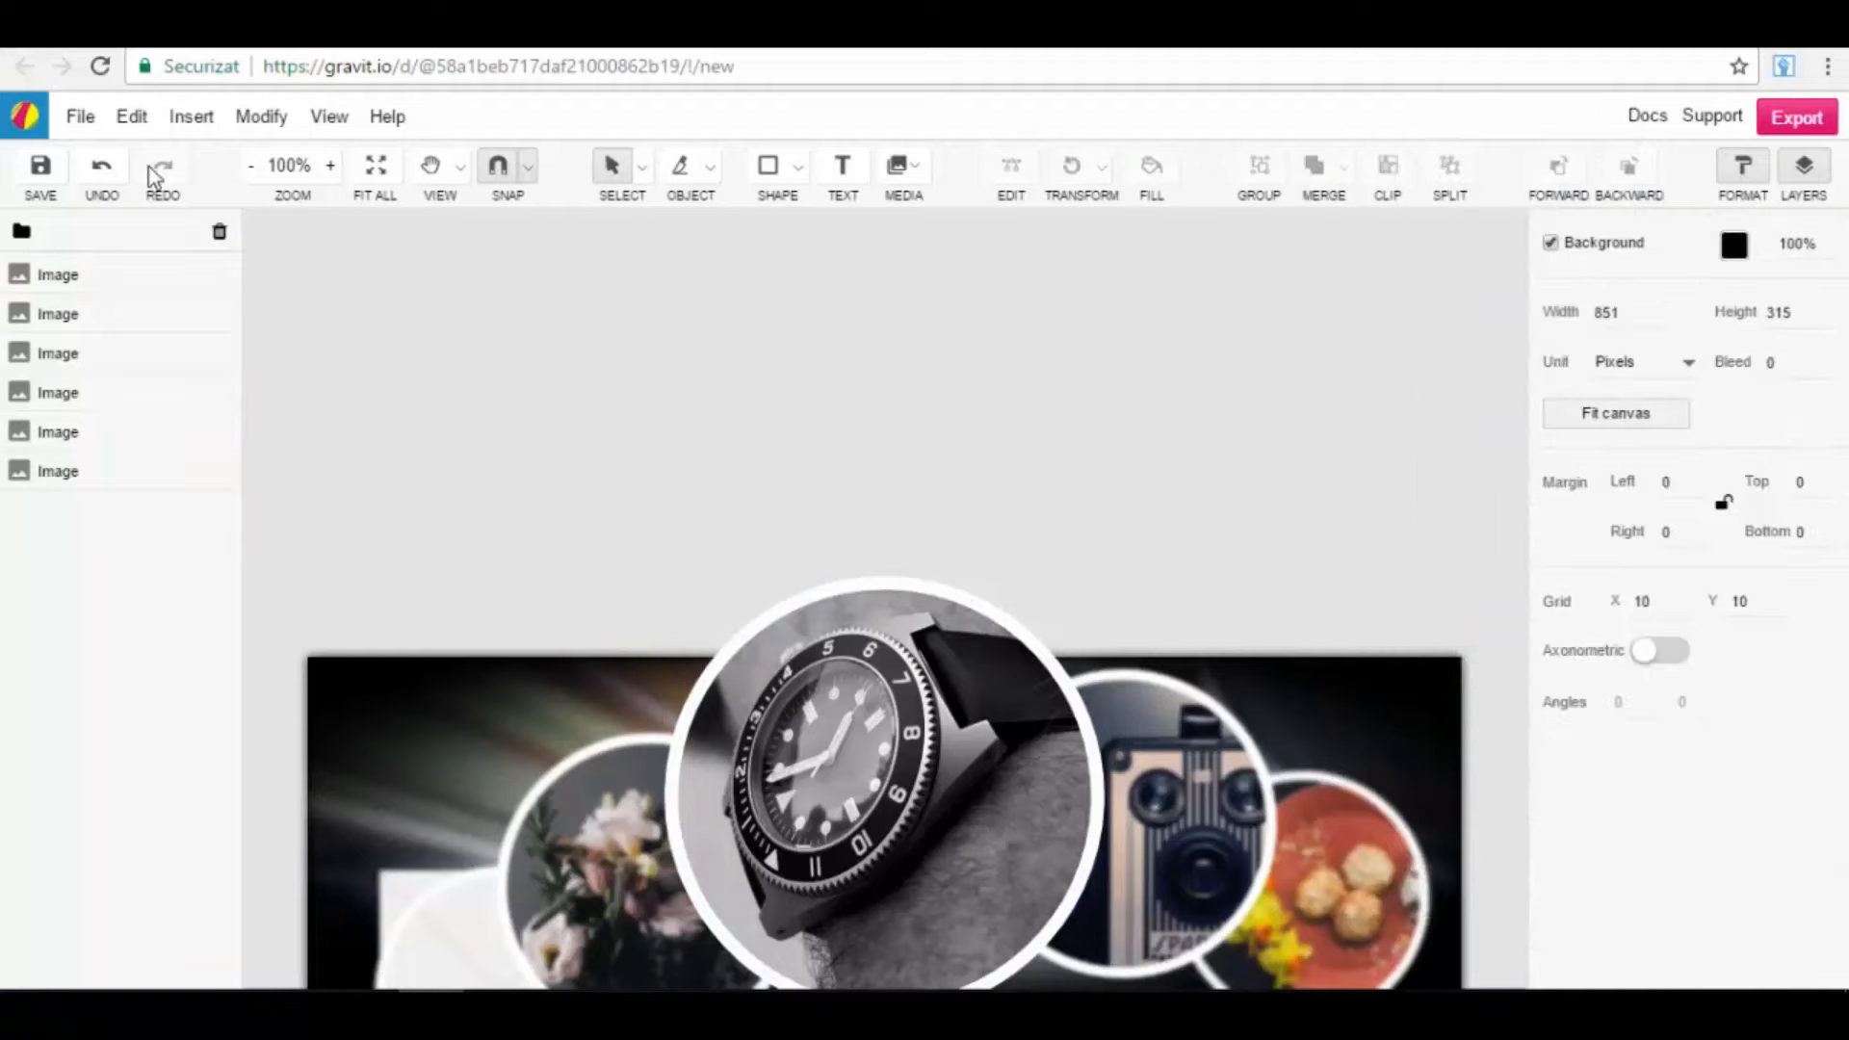
left_click(113, 183)
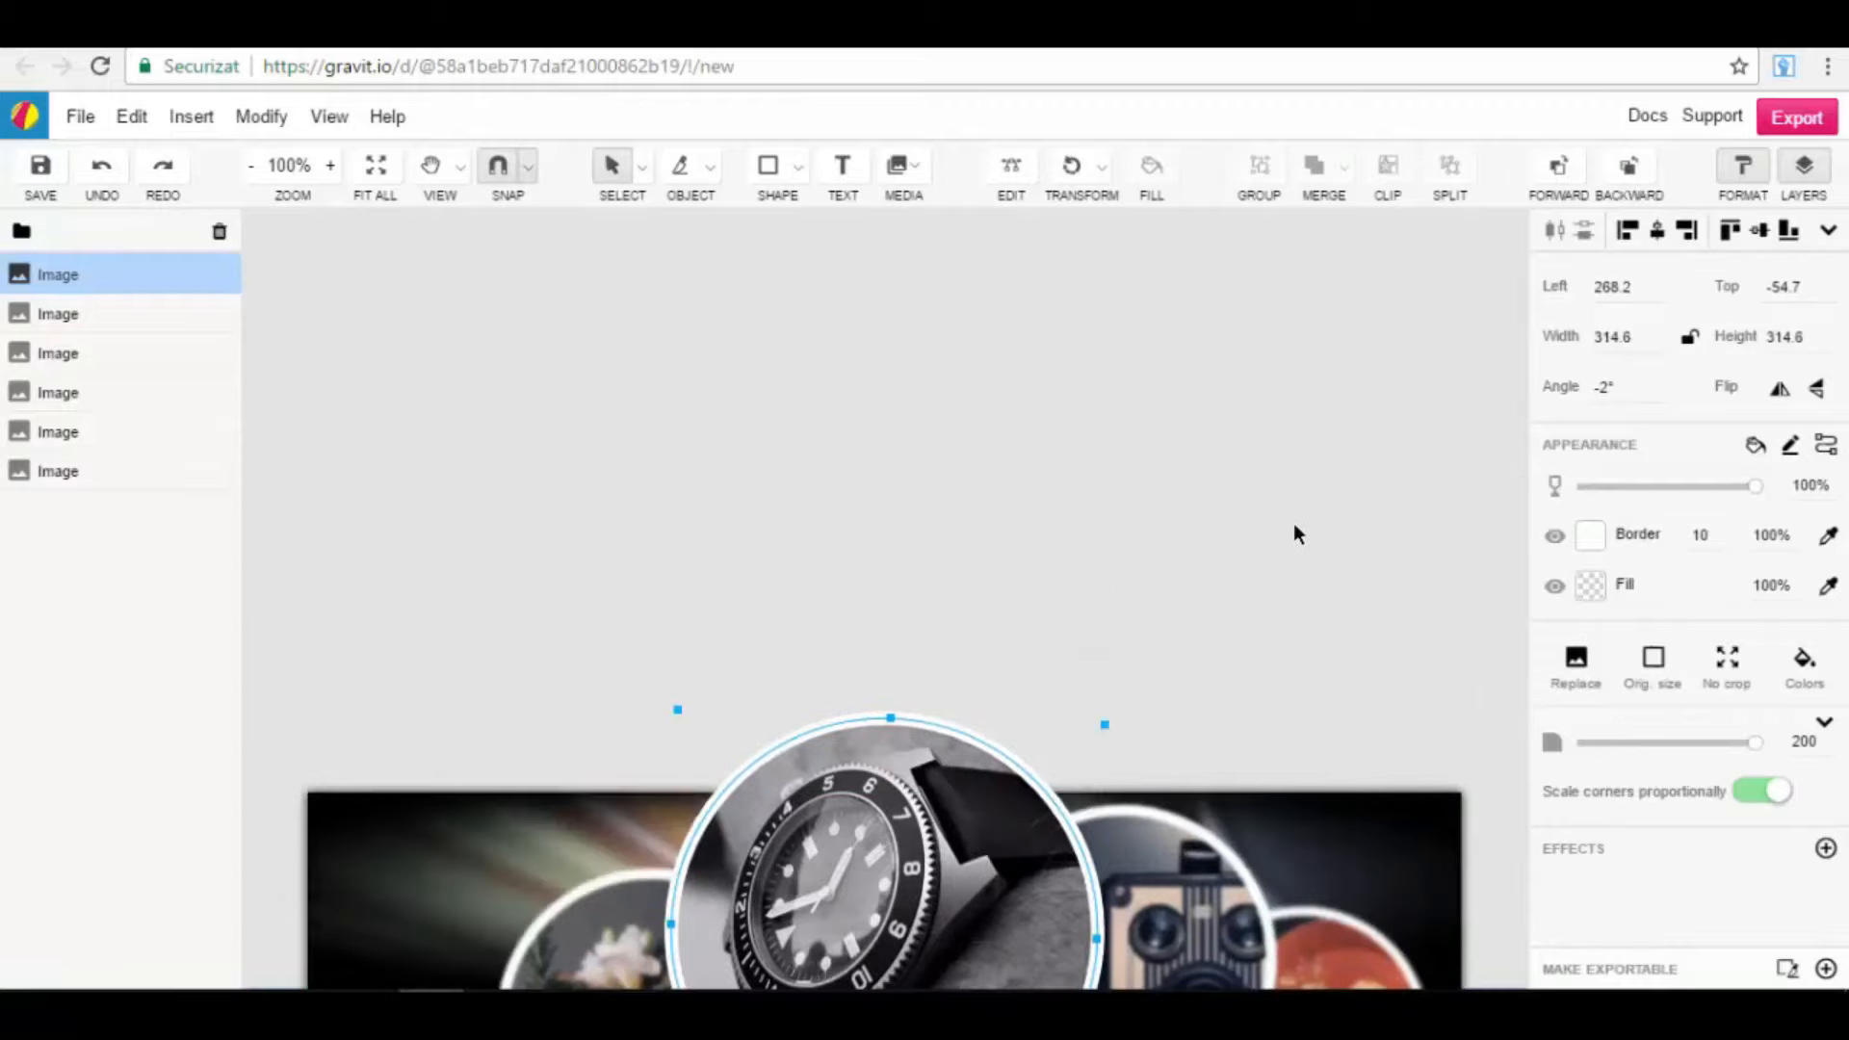
scroll(1287, 529, "down", 5)
scroll(1274, 528, "up", 2)
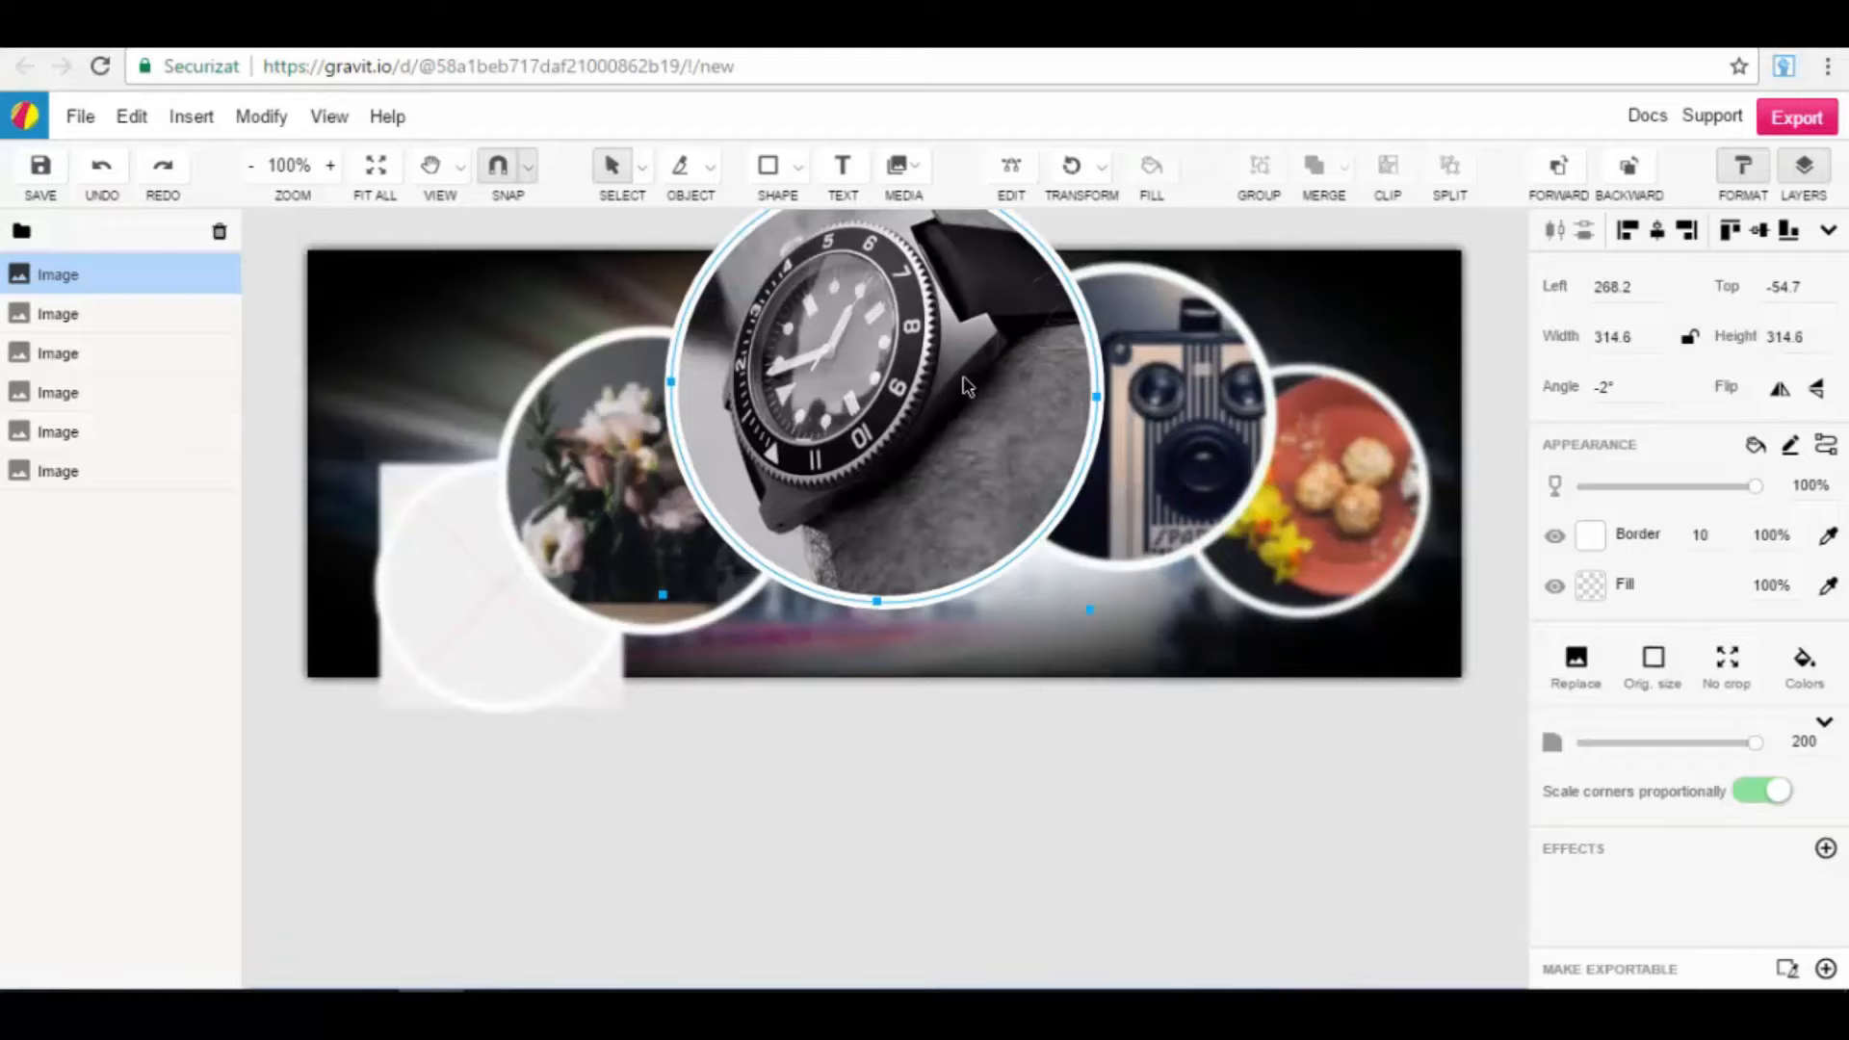
Step: Try left alignment for the watch image, center it horizontally on the cover, and align it to the cover's top edge
mouse_move(1755, 490)
left_mouse_down()
mouse_move(1606, 489)
mouse_move(1781, 500)
left_mouse_up()
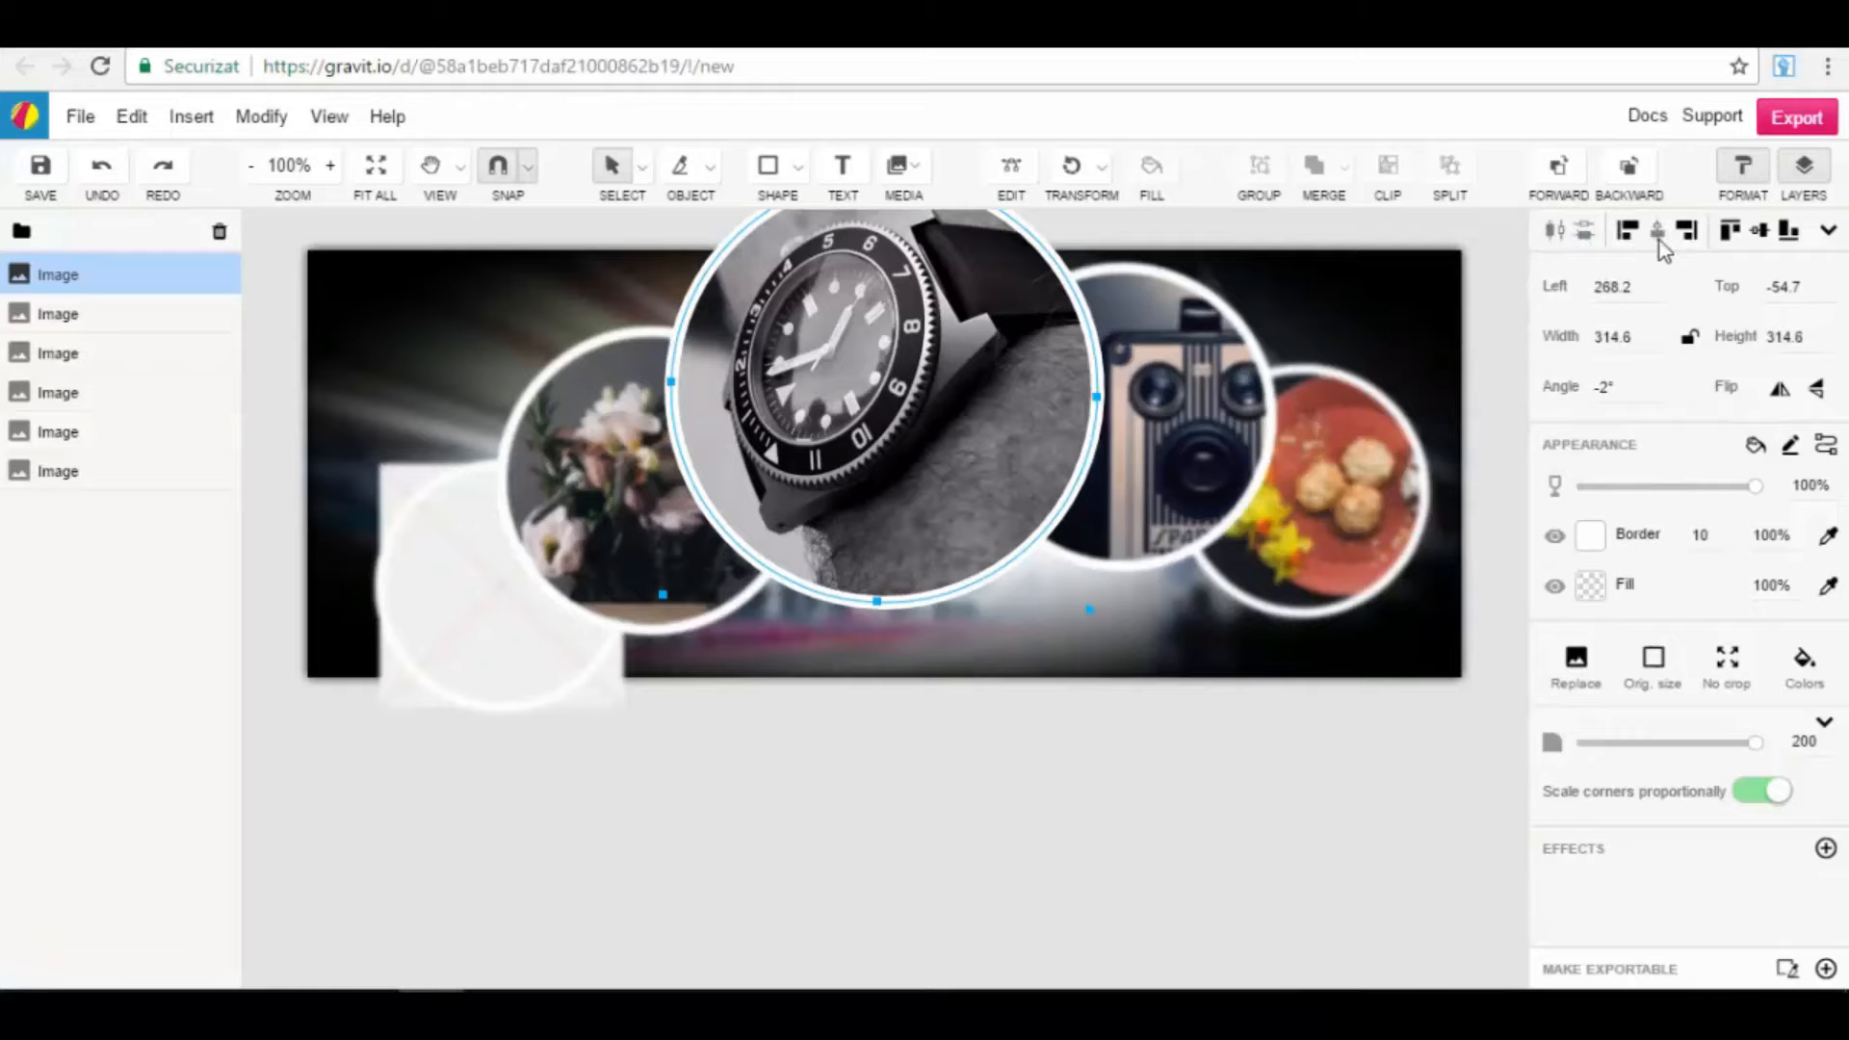
left_click(1628, 232)
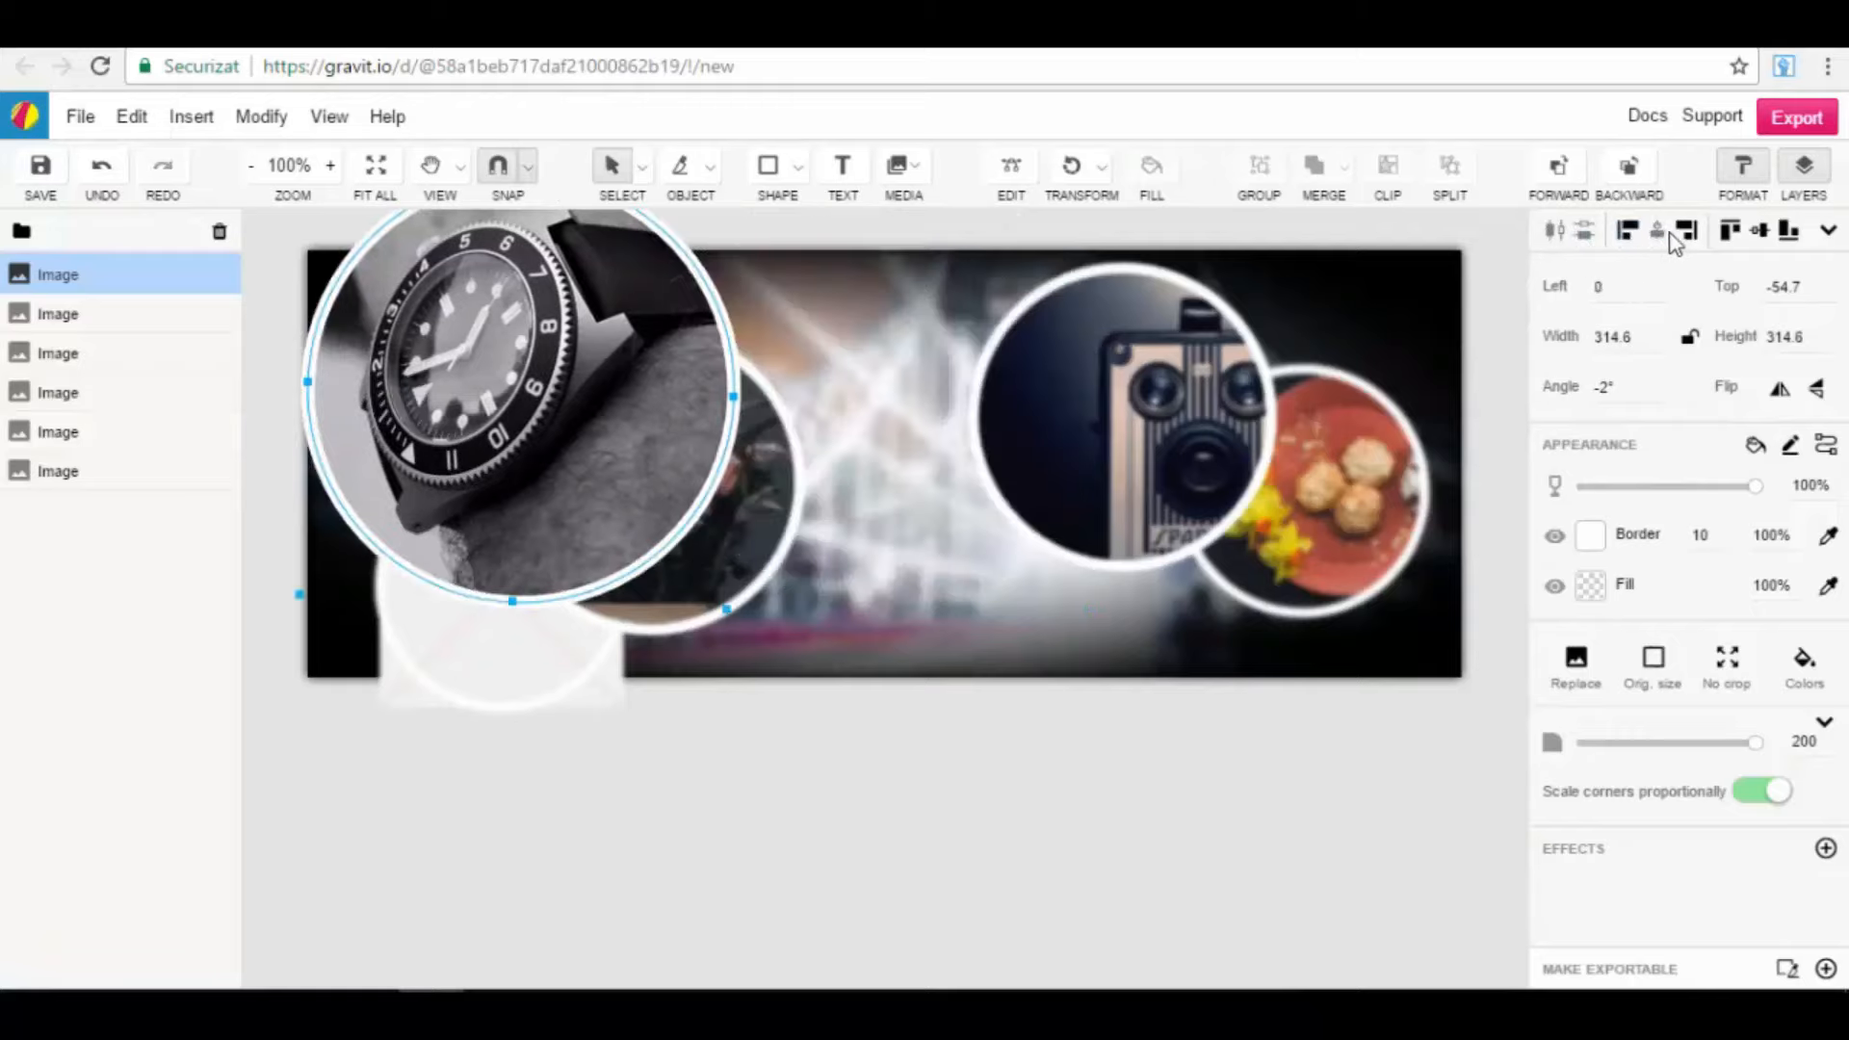
left_click(1684, 233)
left_click(1657, 232)
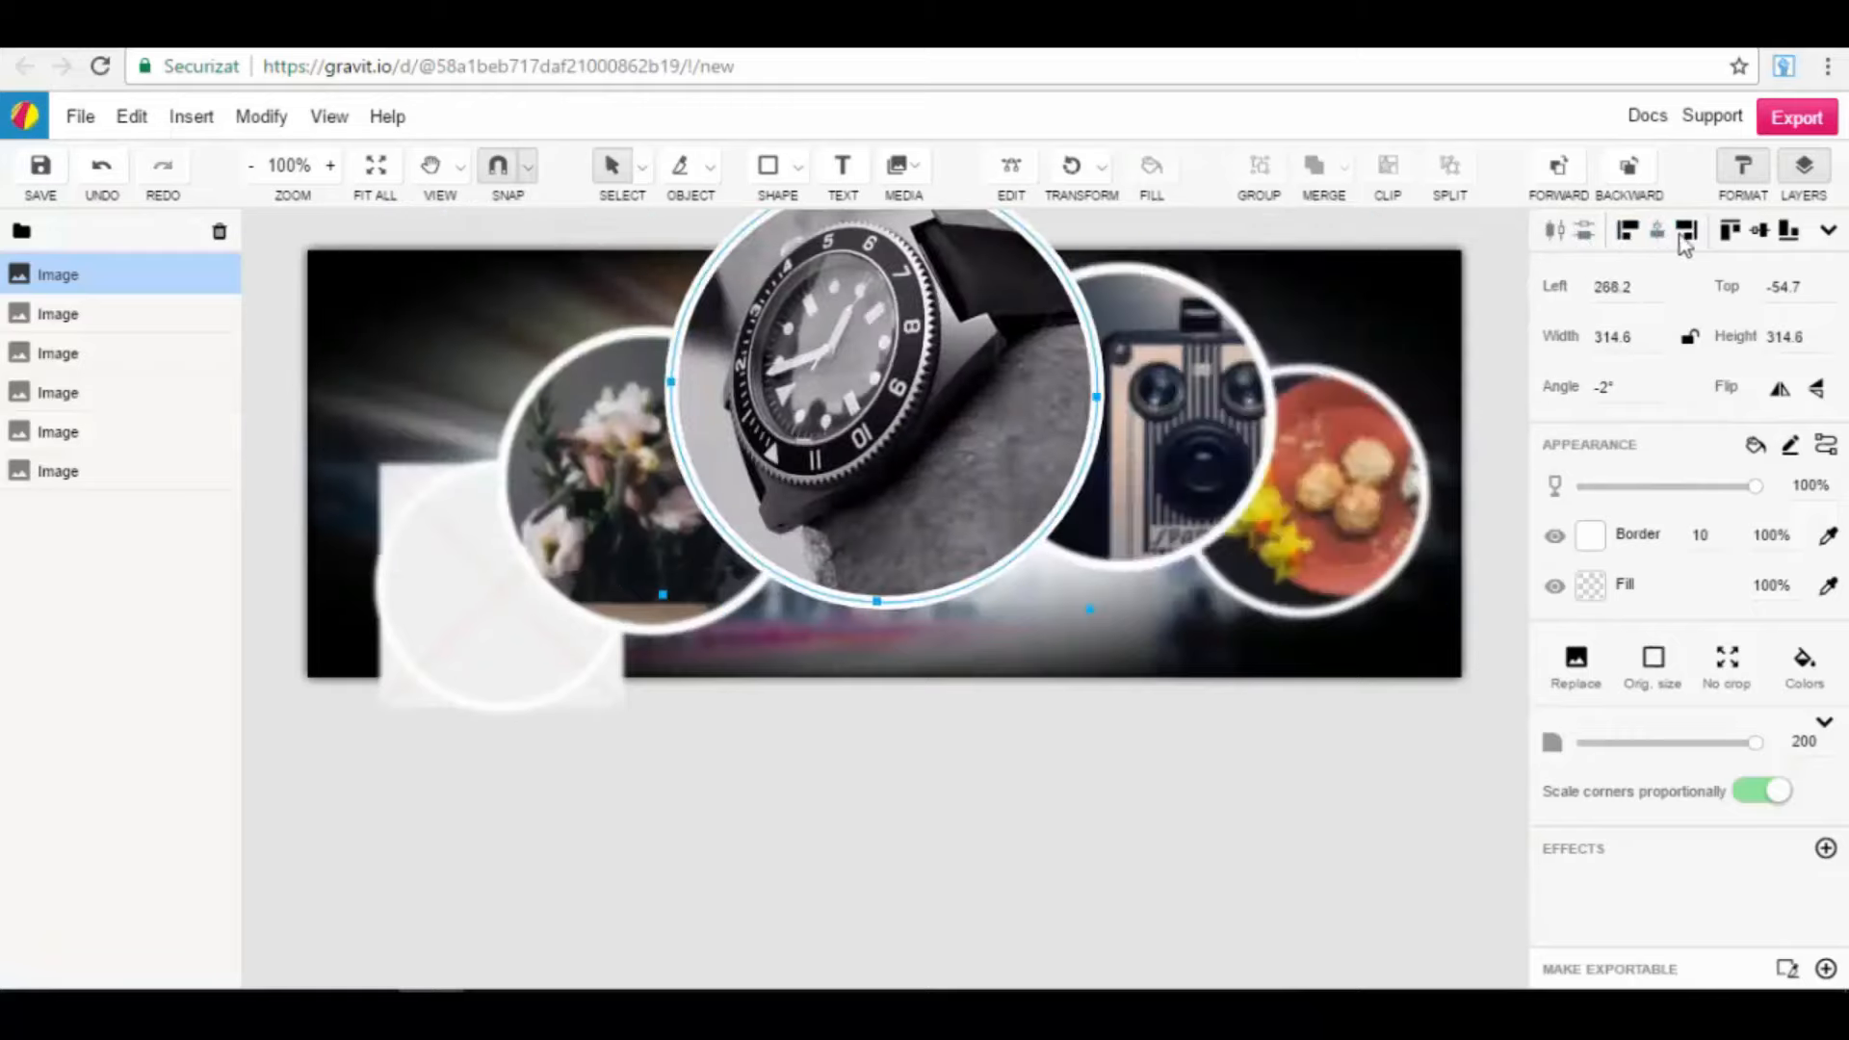
left_click(1734, 233)
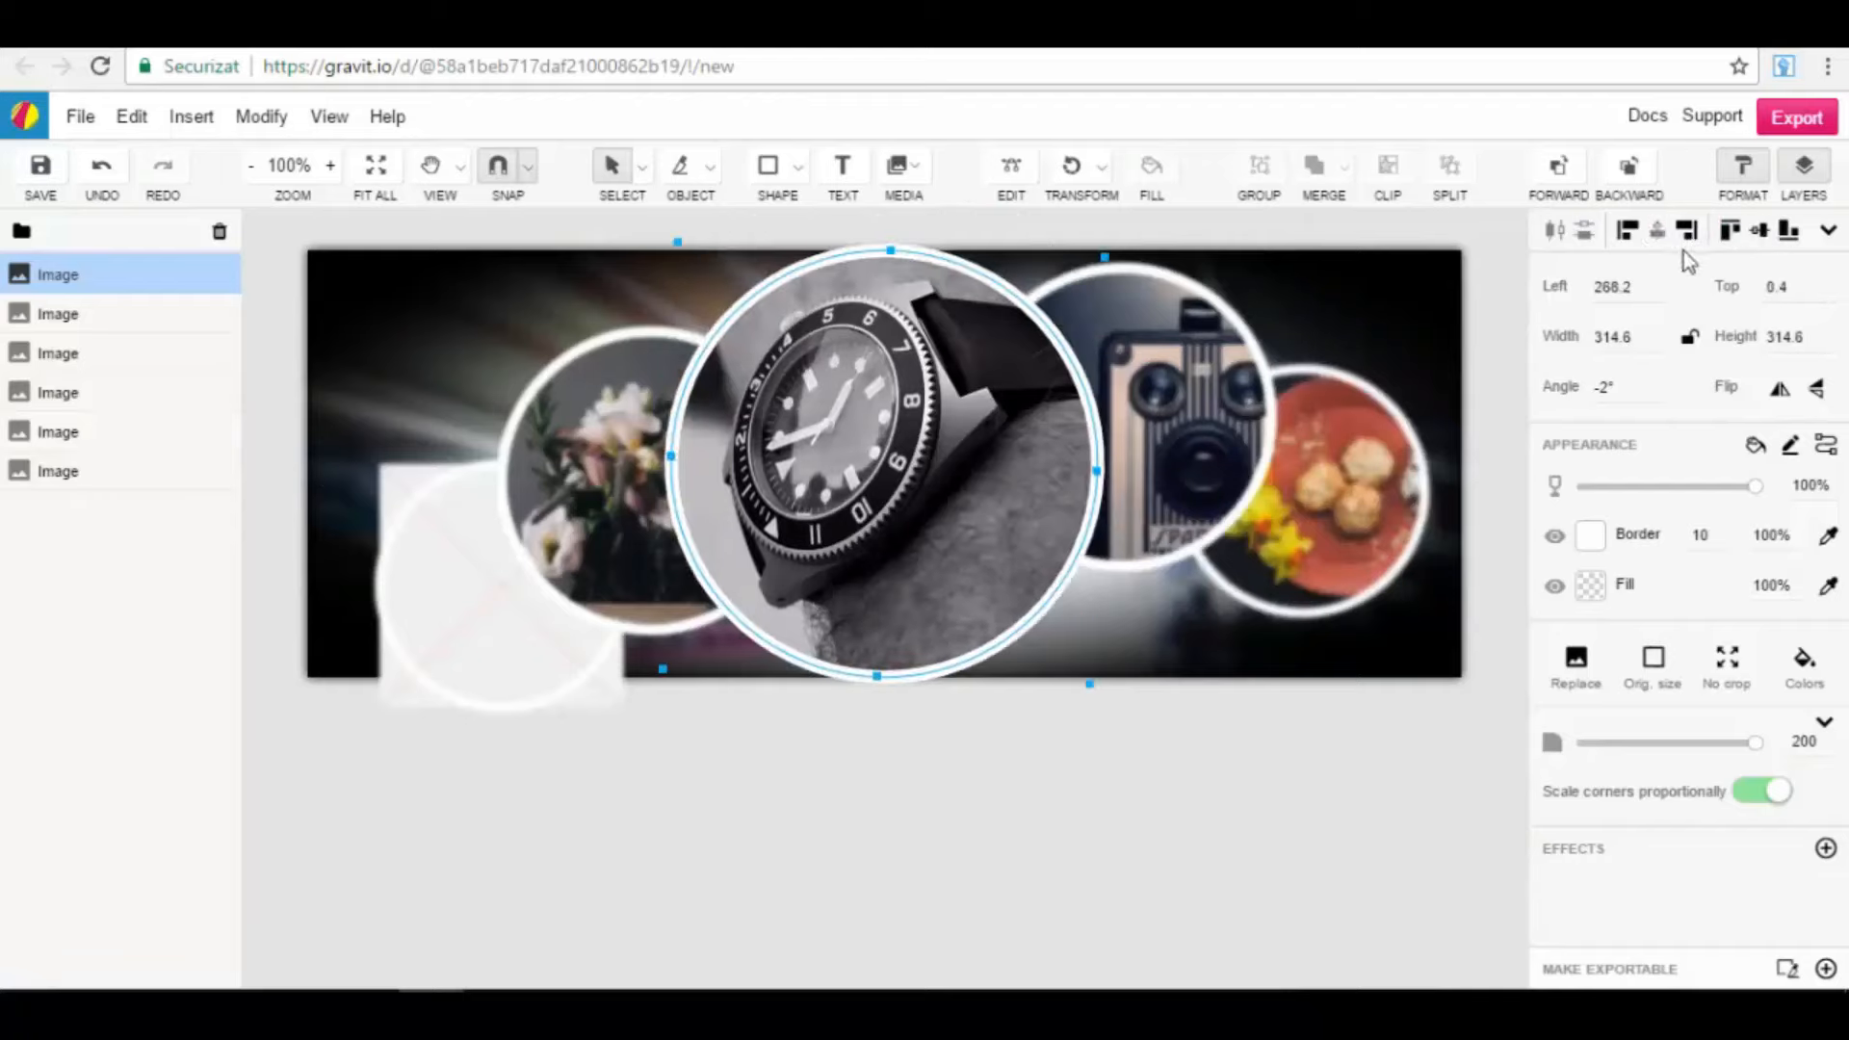
left_click(1731, 232)
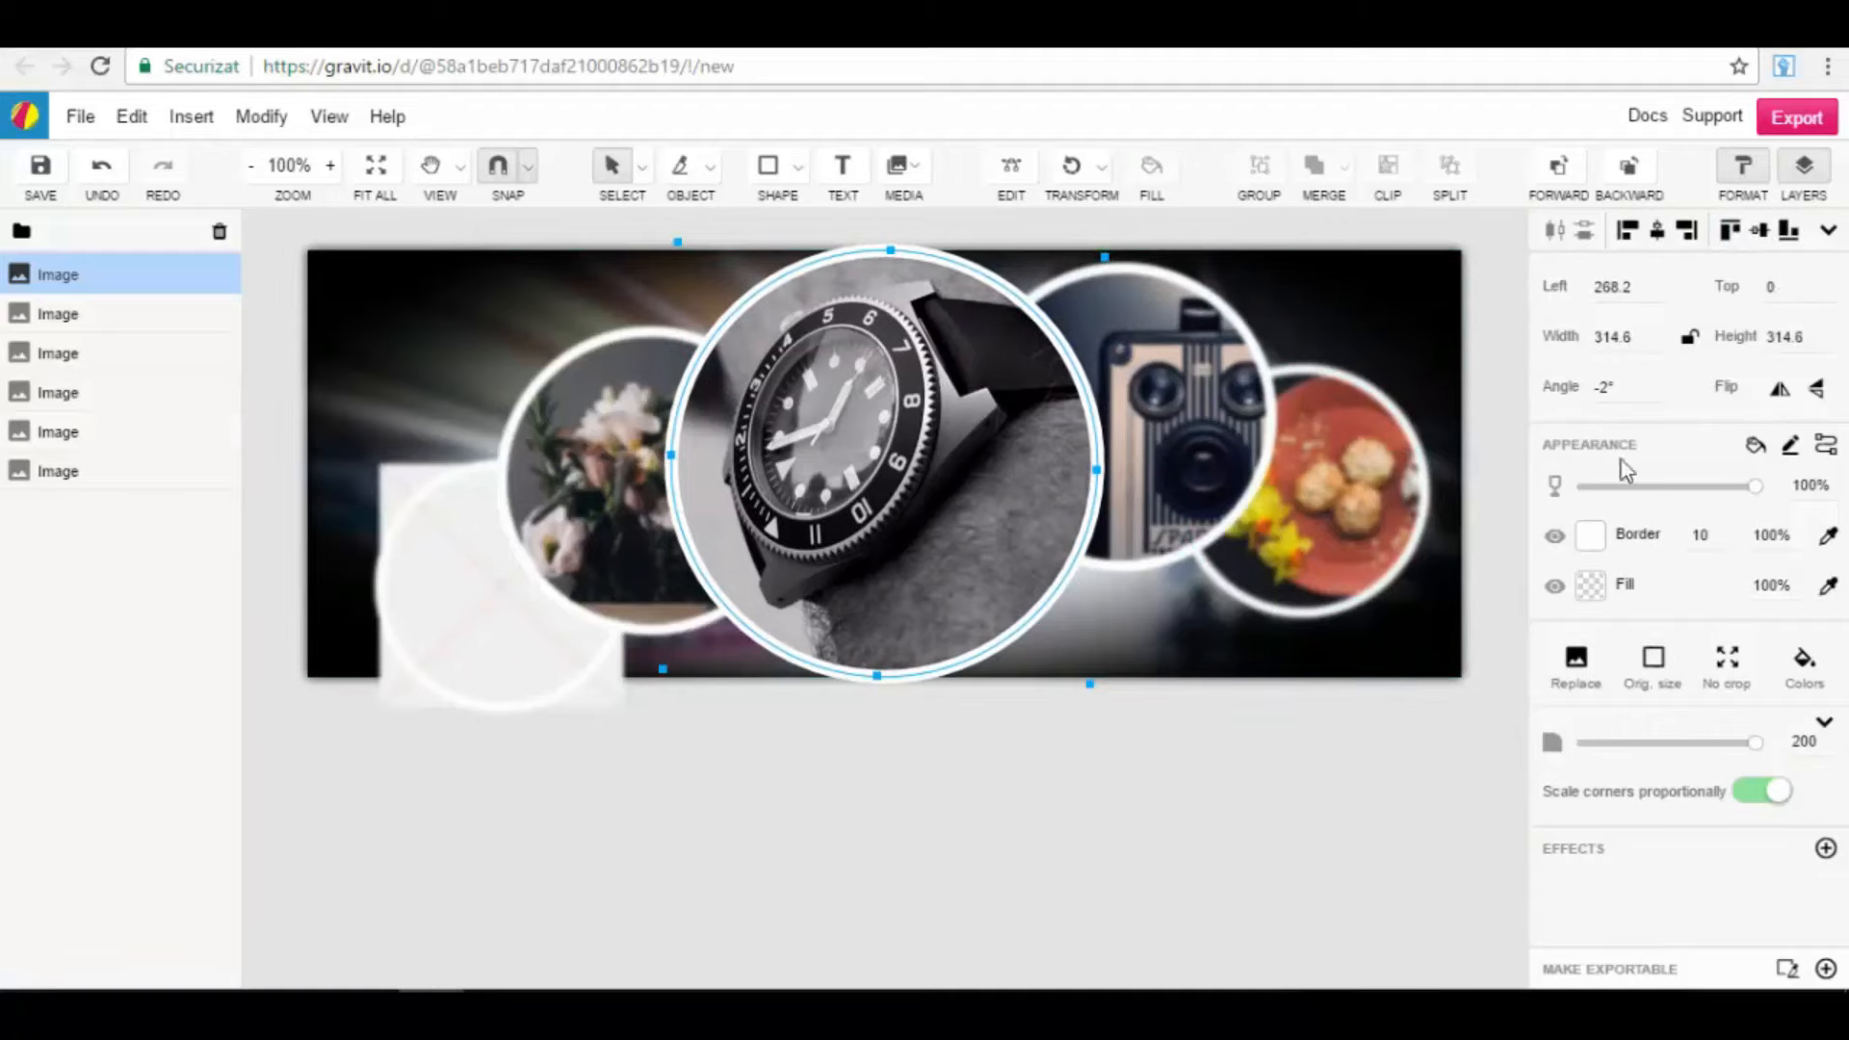
Step: Try flipping the watch image horizontally and vertically, reversing each flip
double_click(1781, 394)
left_click(1818, 388)
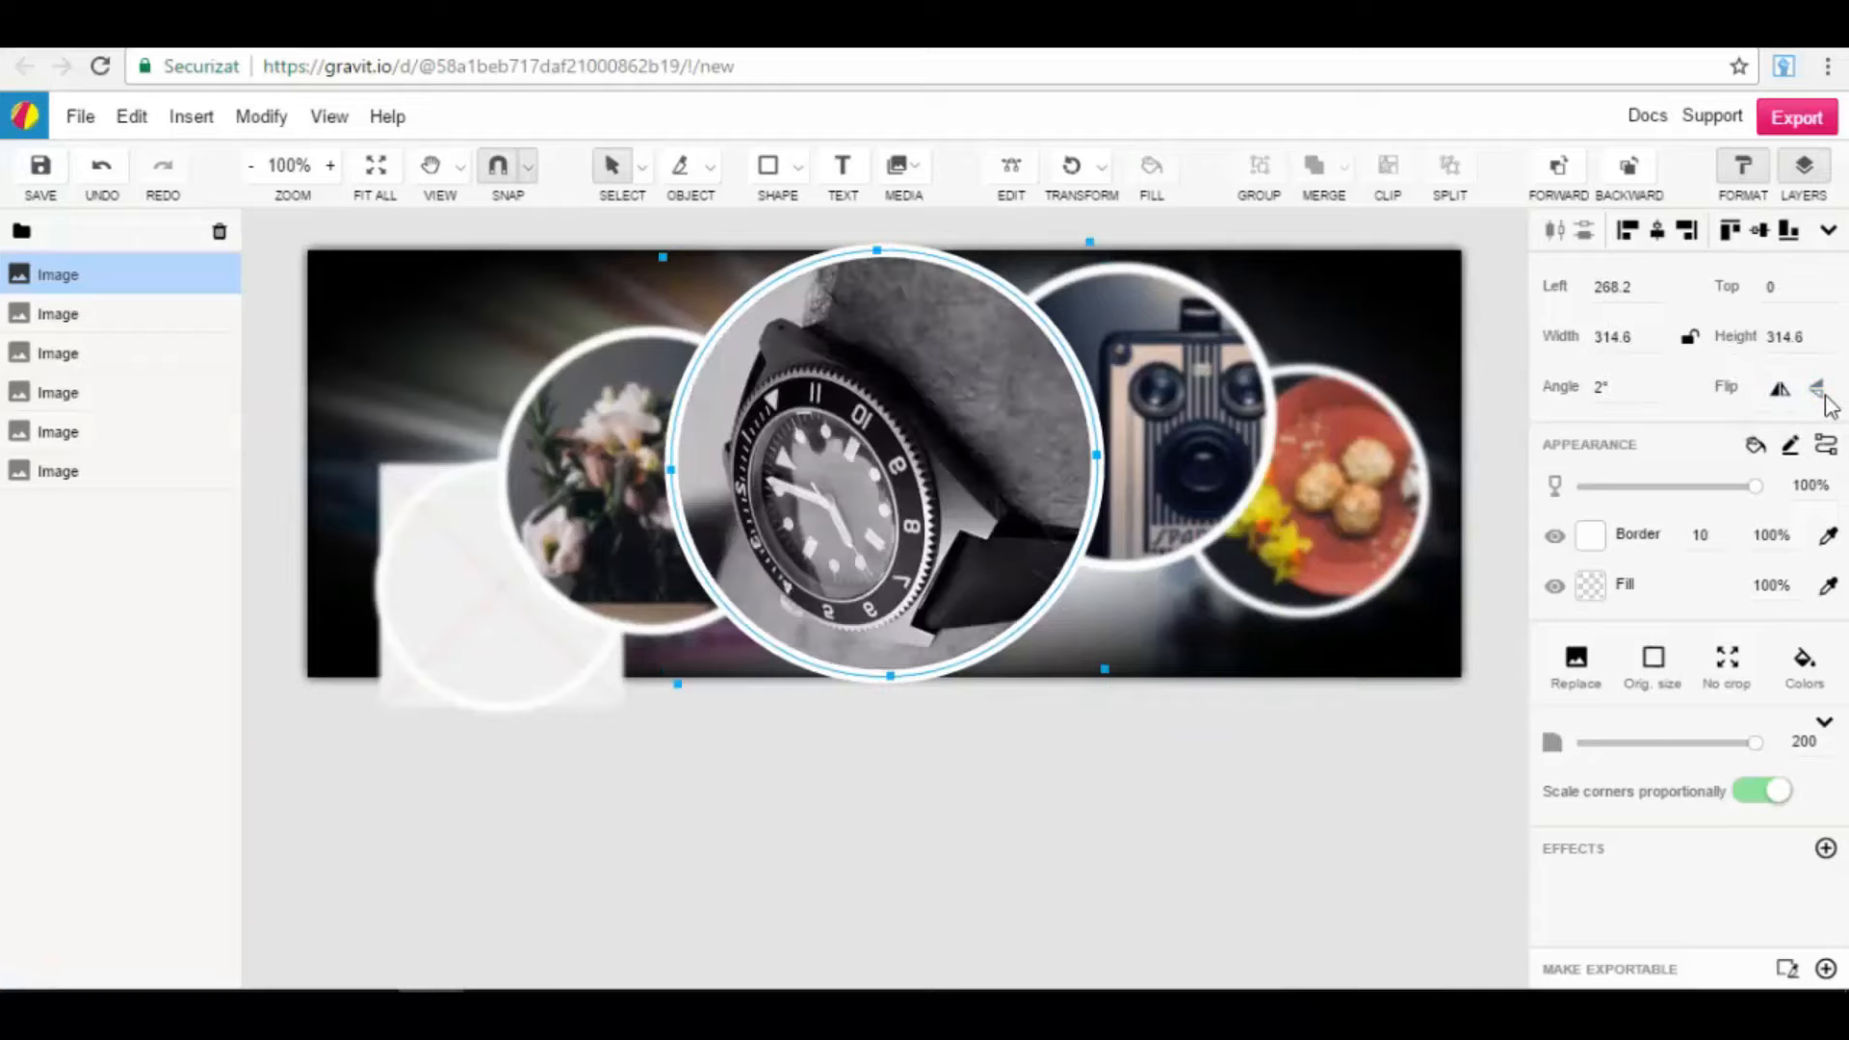
left_click(1819, 390)
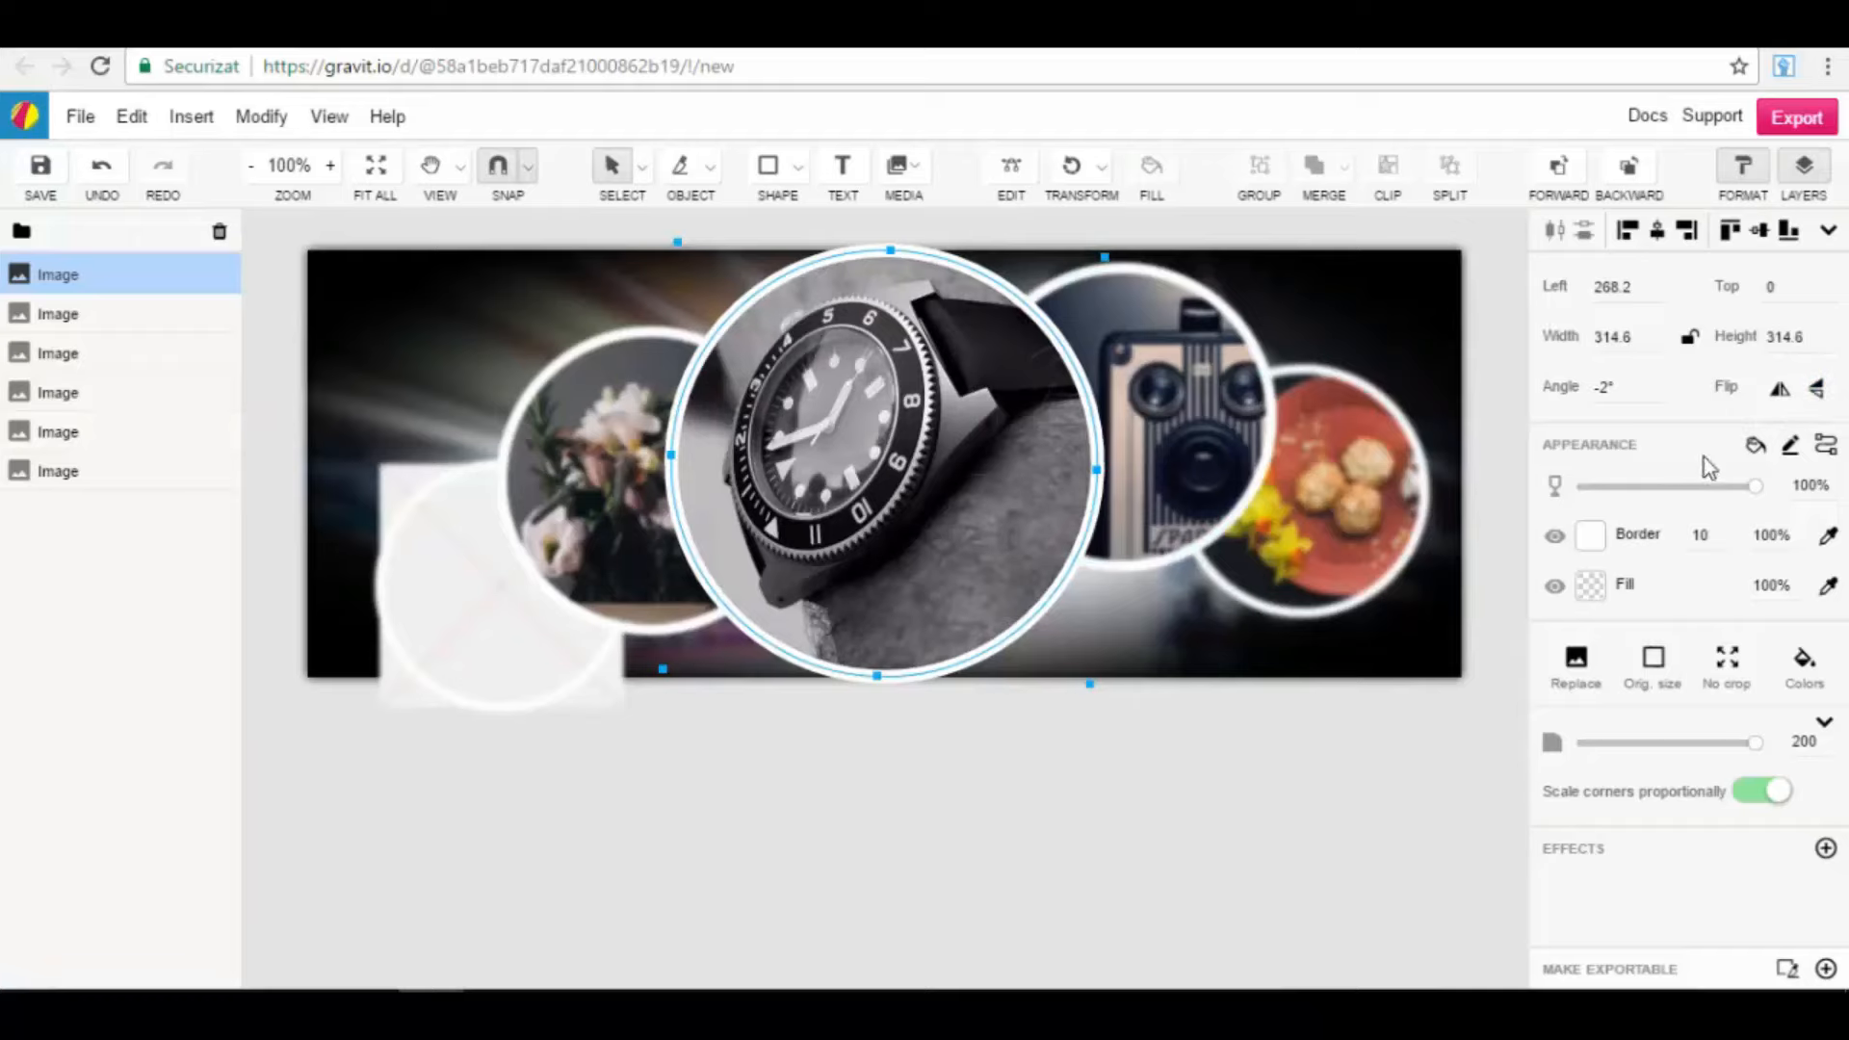
left_click_drag(1756, 487, 1796, 491)
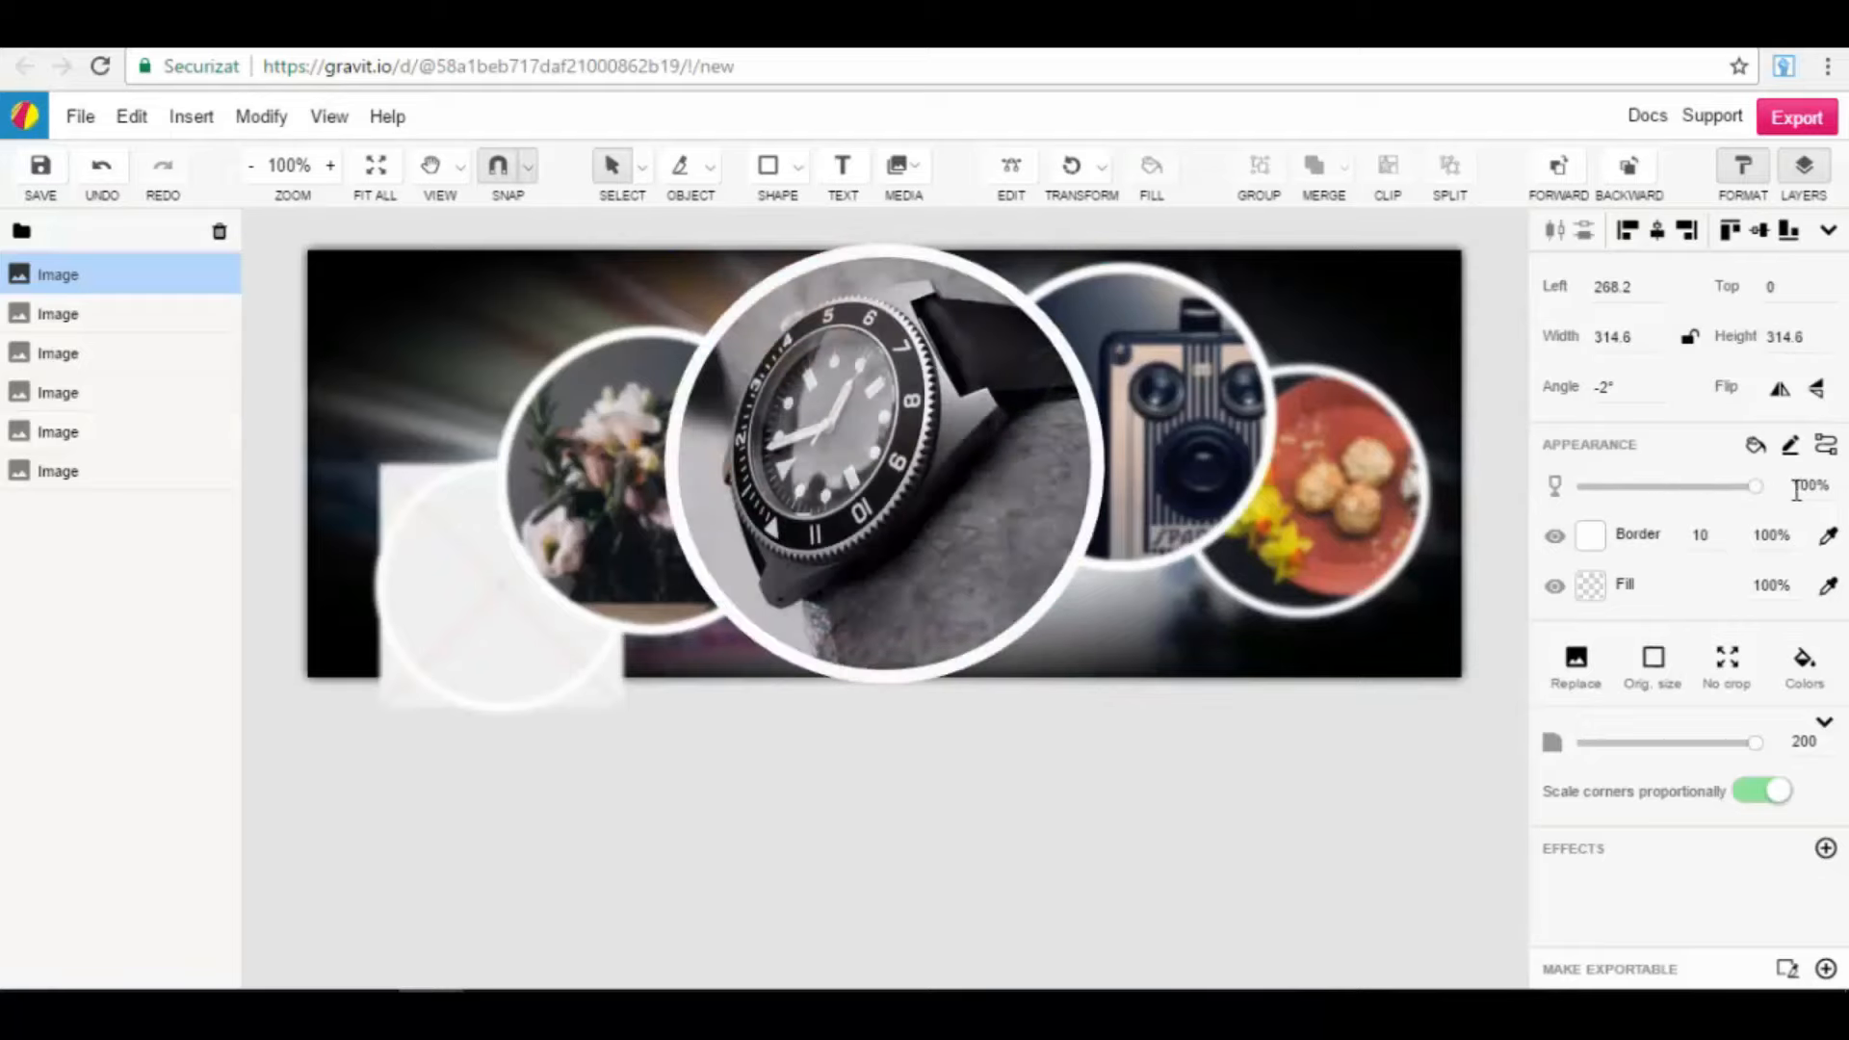
Step: Try Overlay, Soft Light and Normal blending on the watch image, and set its blending mode to Multiply
left_click(1755, 449)
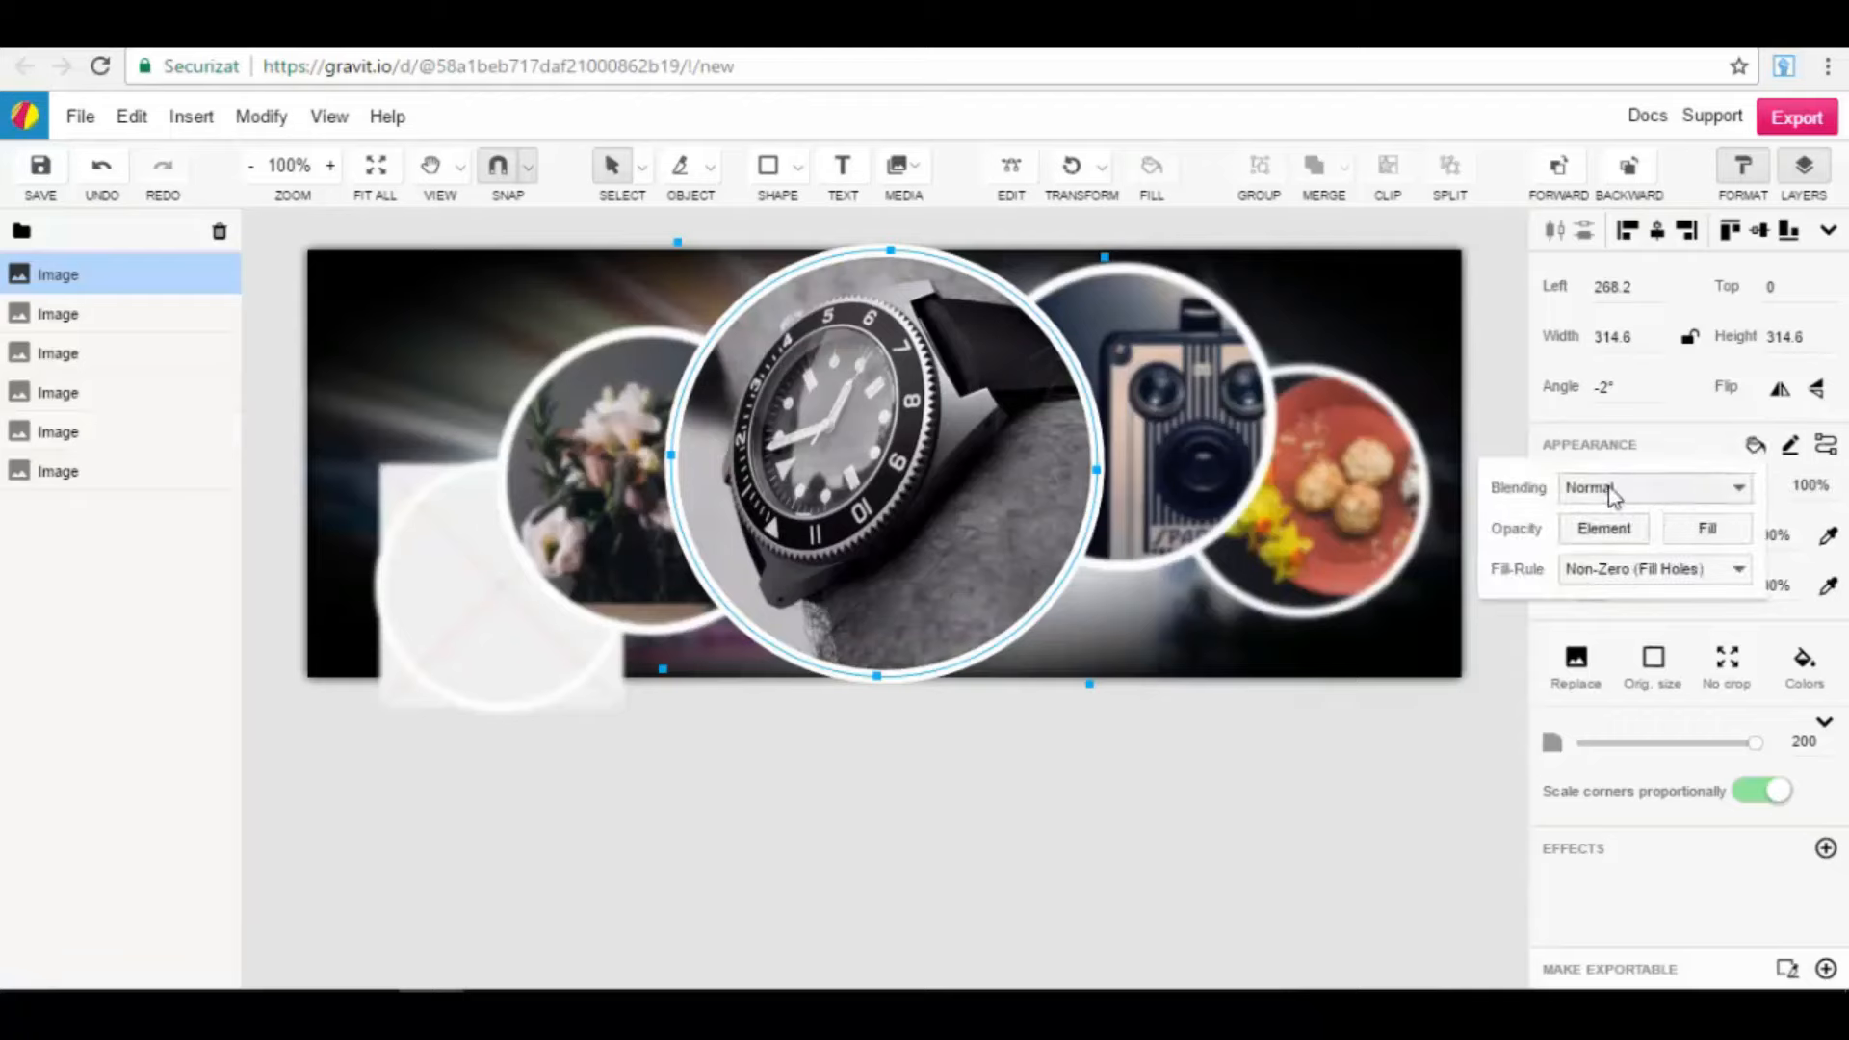
left_click(1756, 448)
left_click(1756, 447)
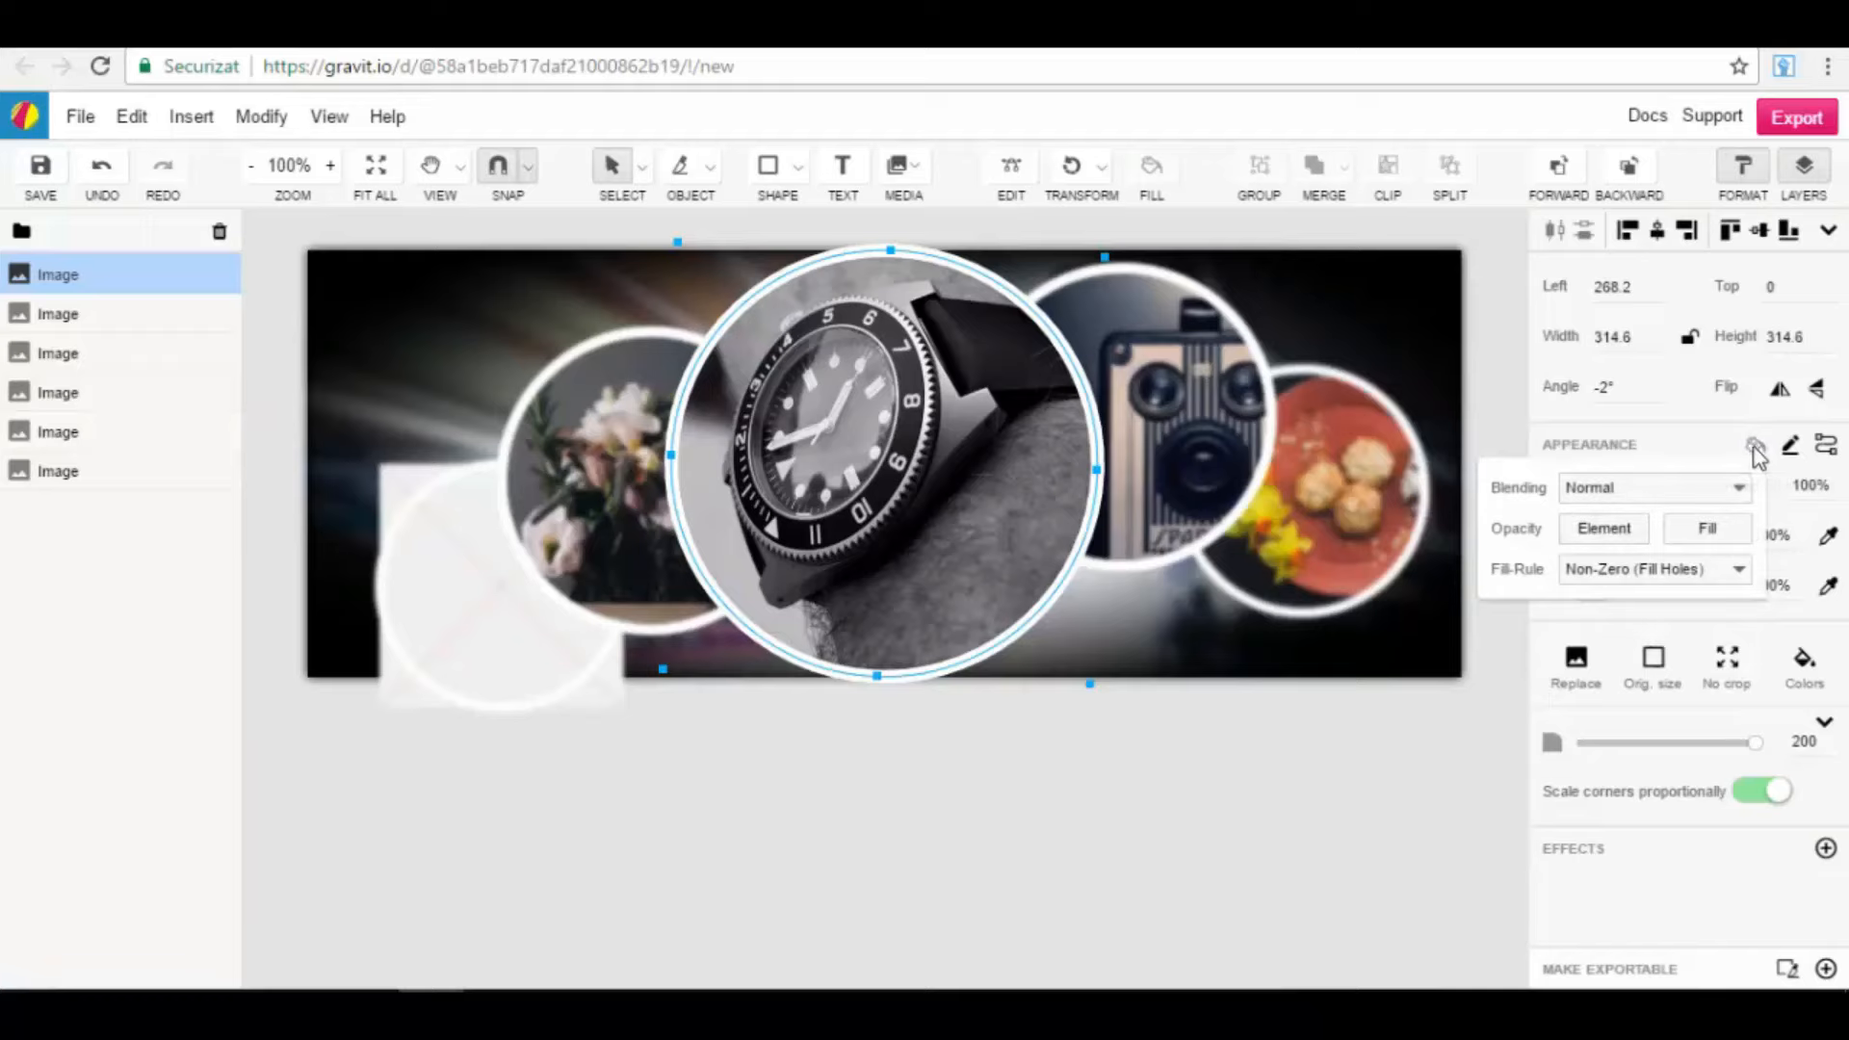
left_click(1692, 489)
left_click(1643, 629)
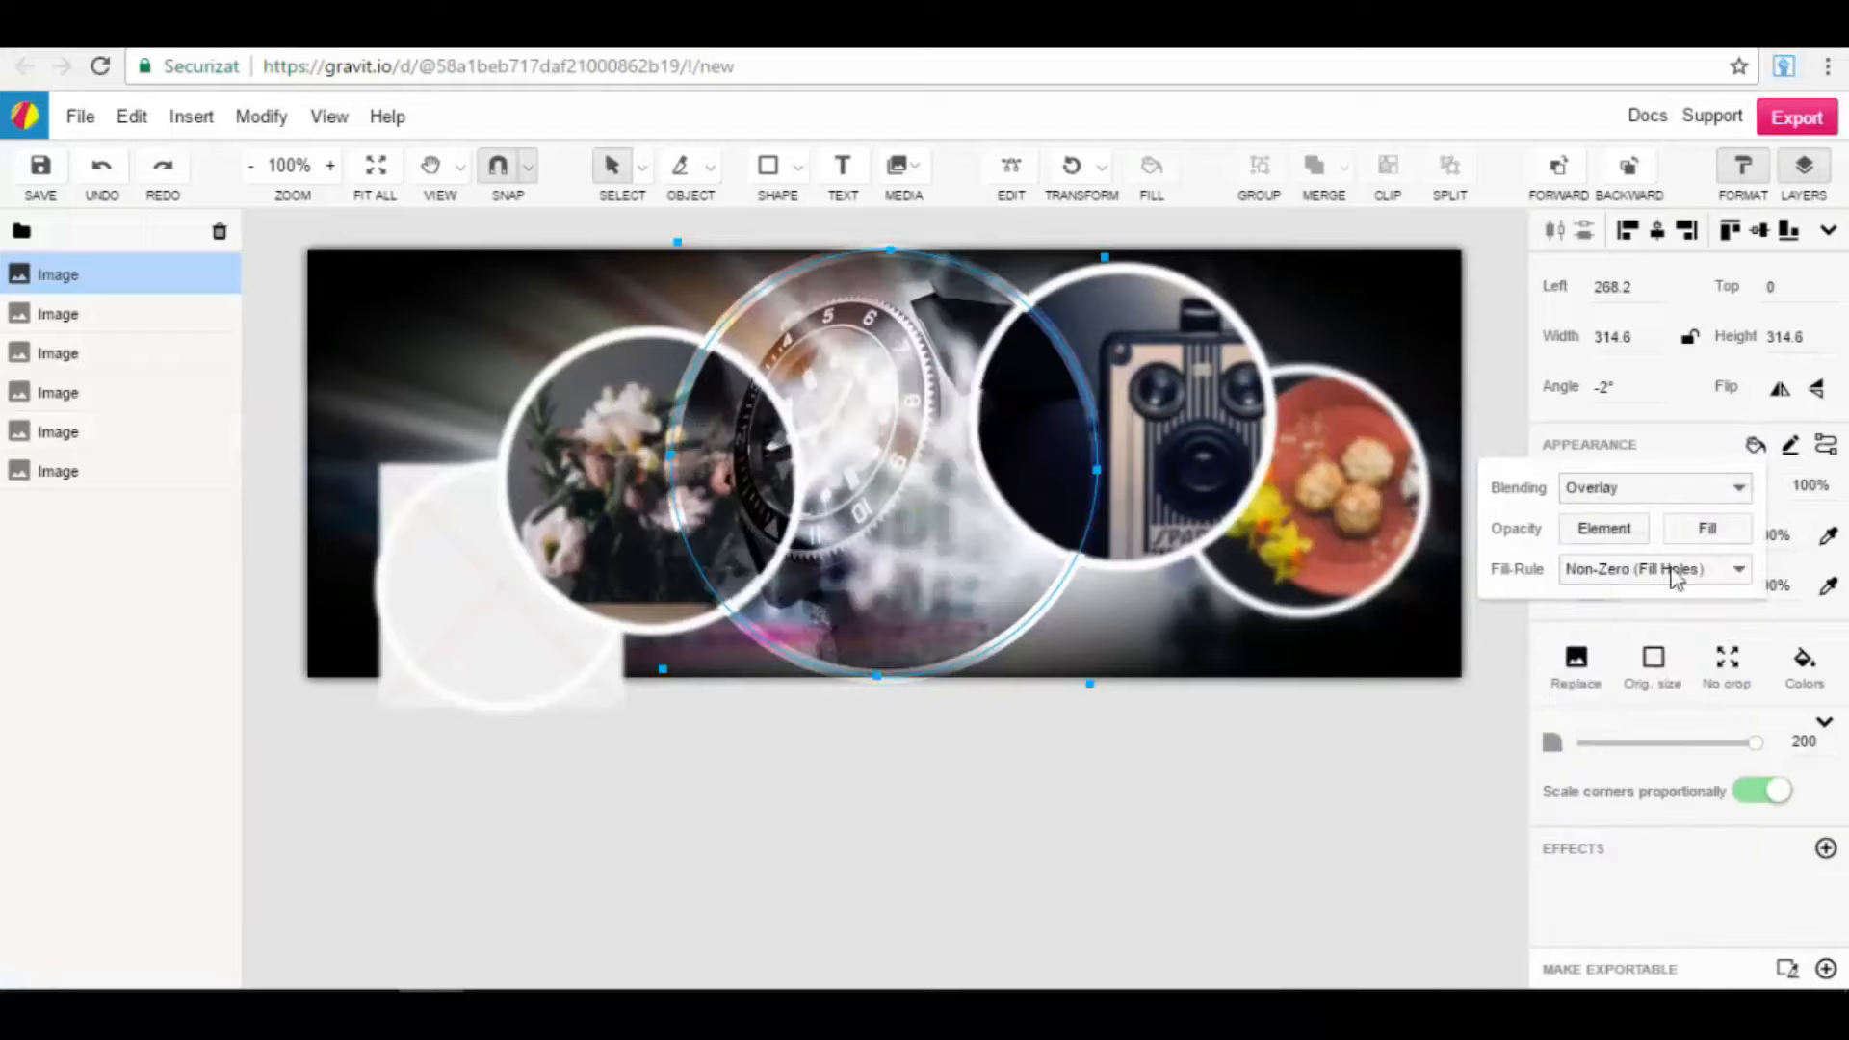
left_click(1723, 489)
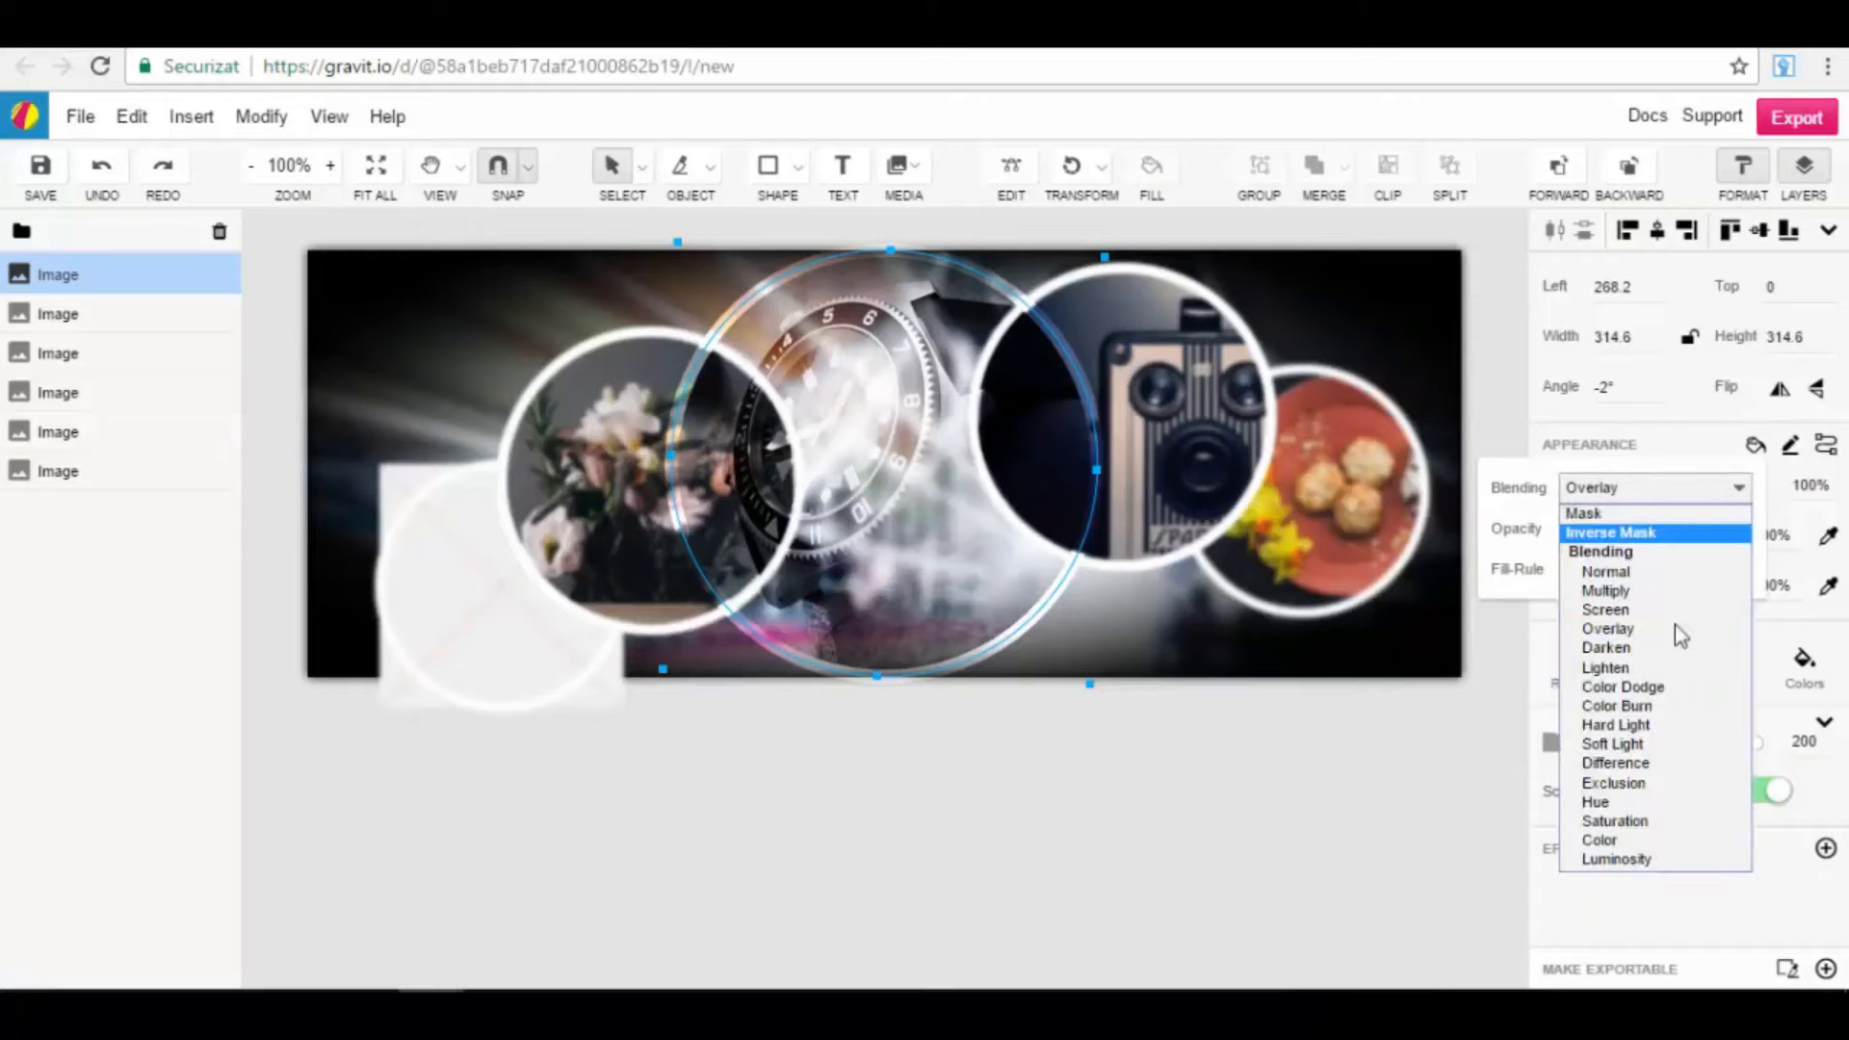
left_click(1665, 746)
left_click(1697, 491)
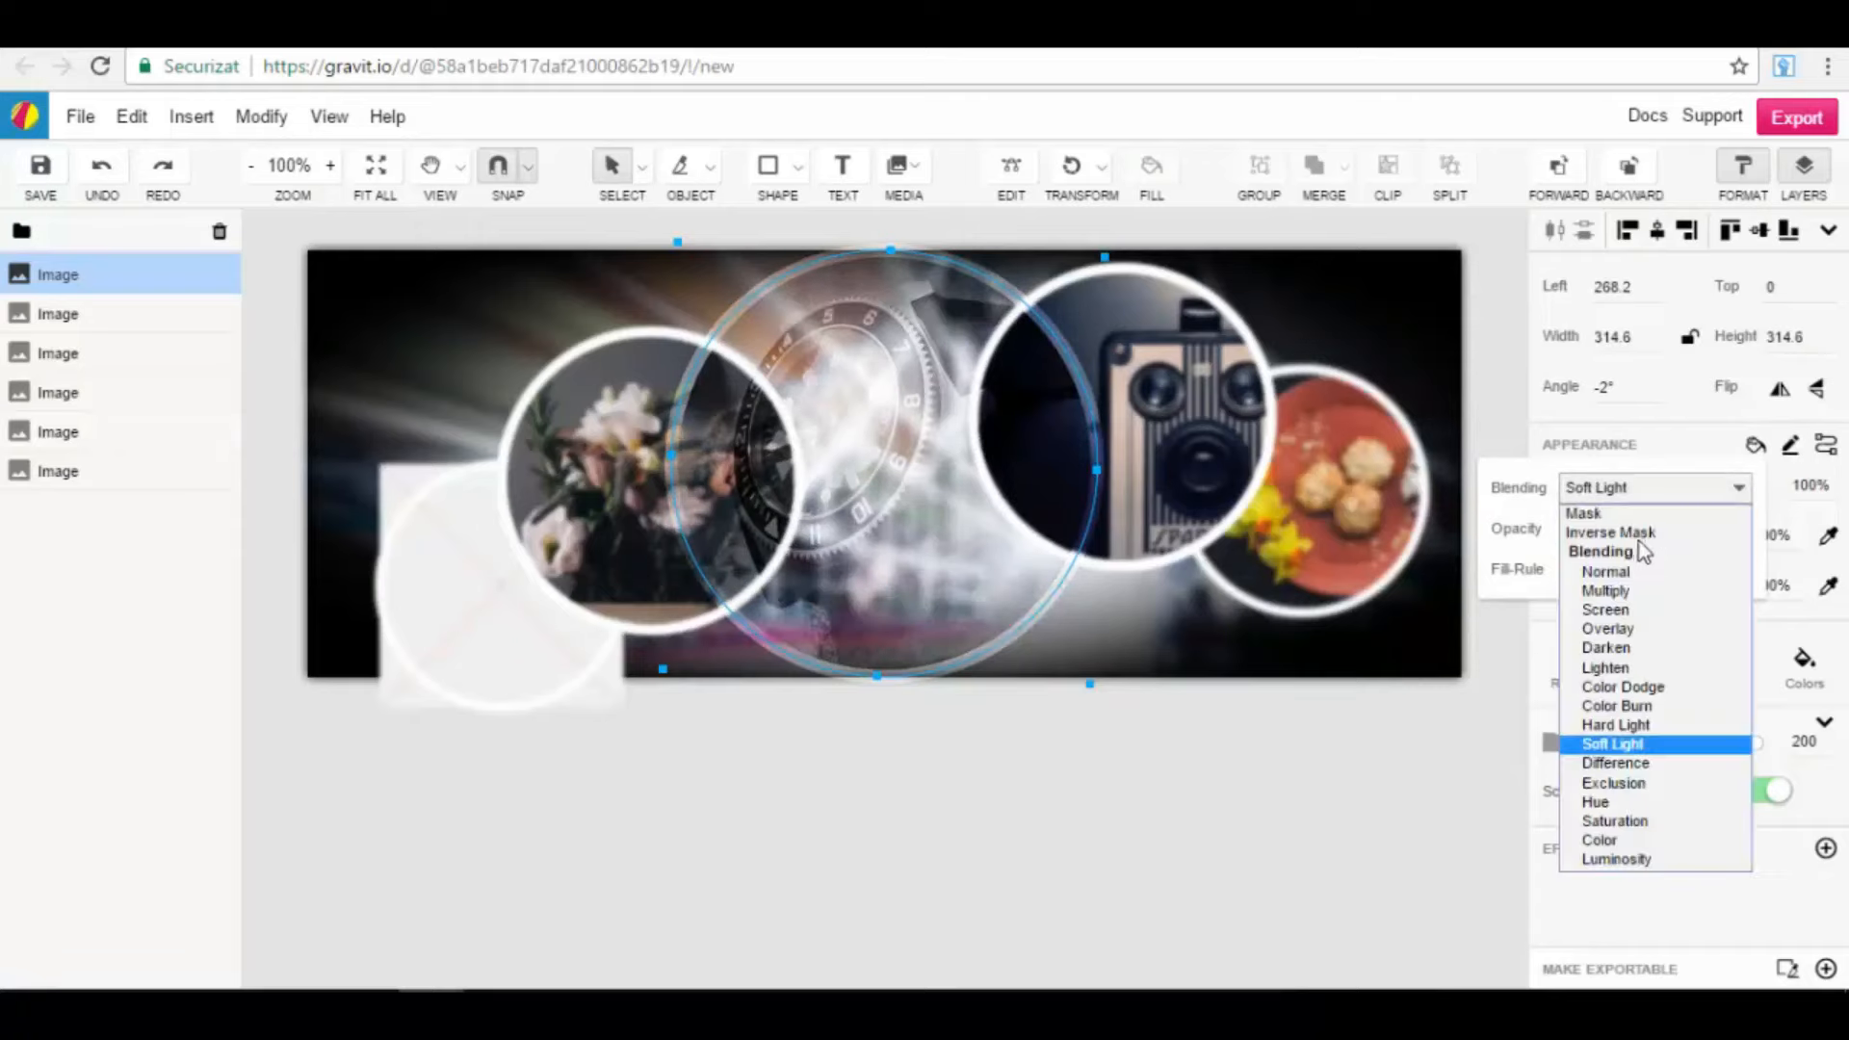
left_click(1638, 572)
left_click(1659, 488)
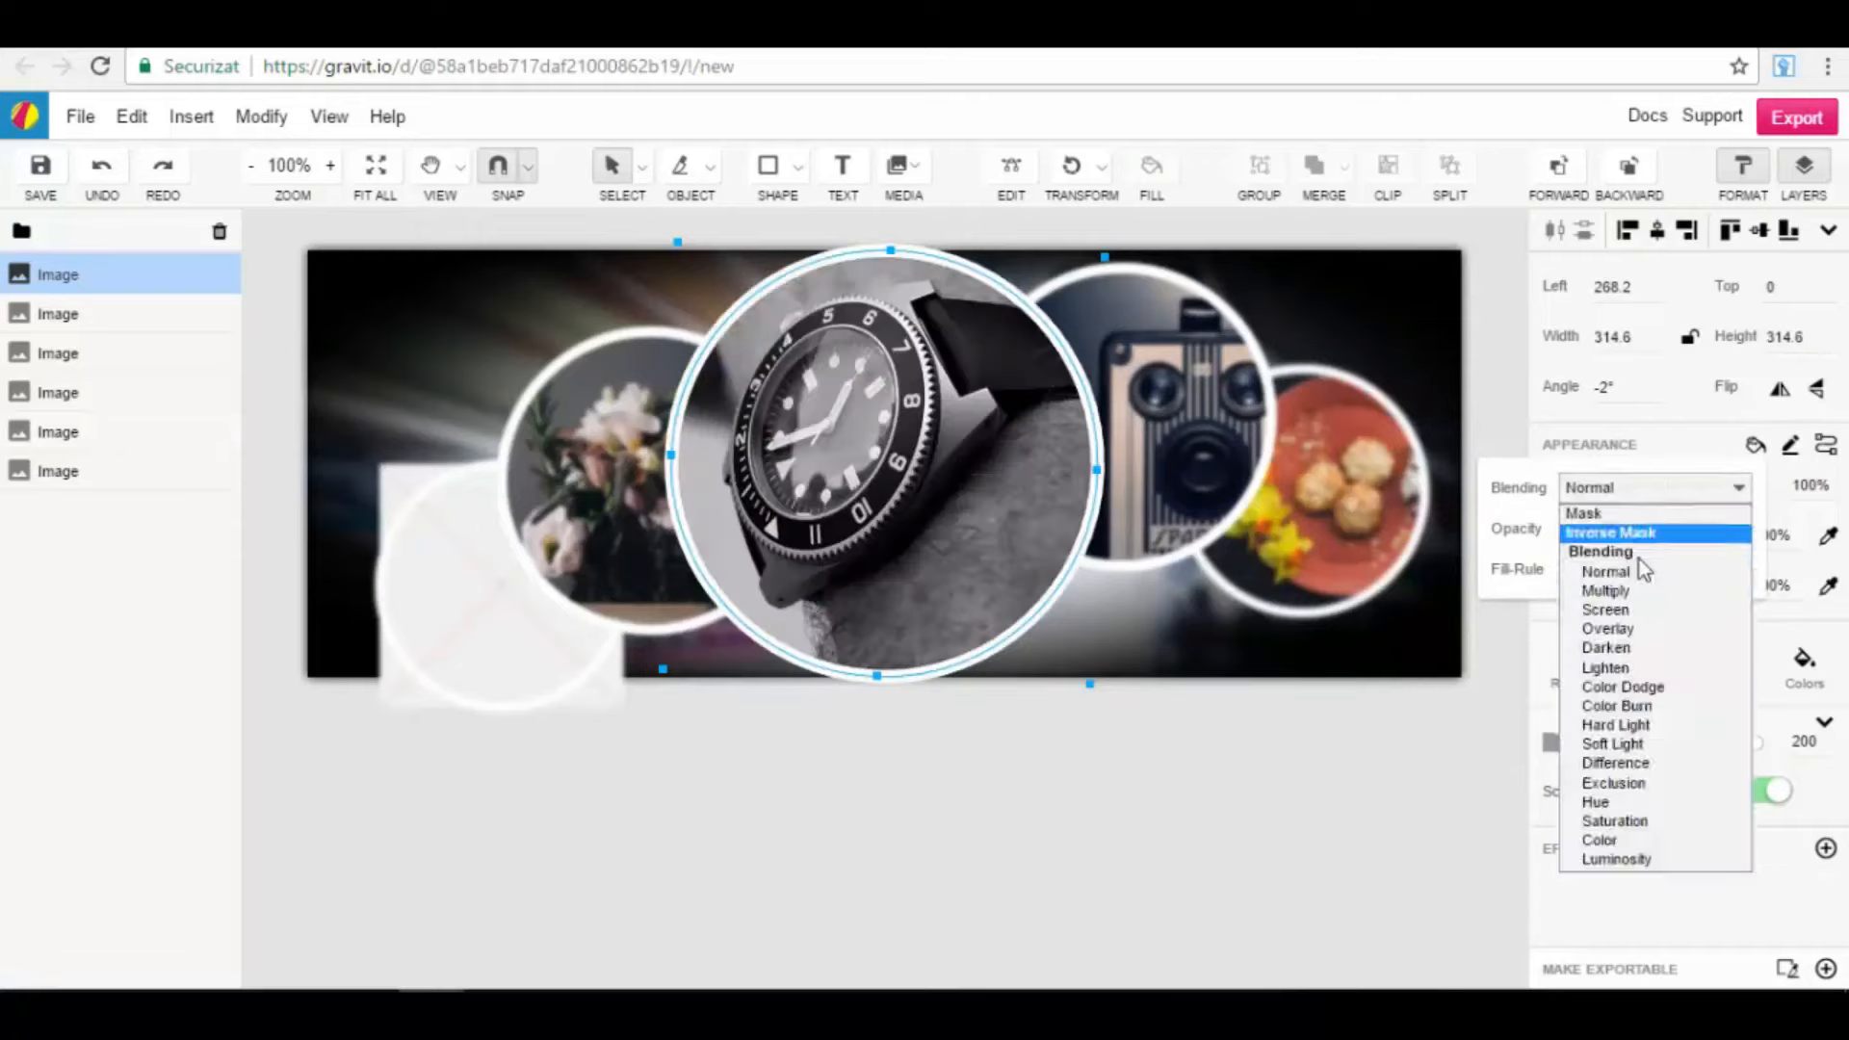
left_click(1637, 591)
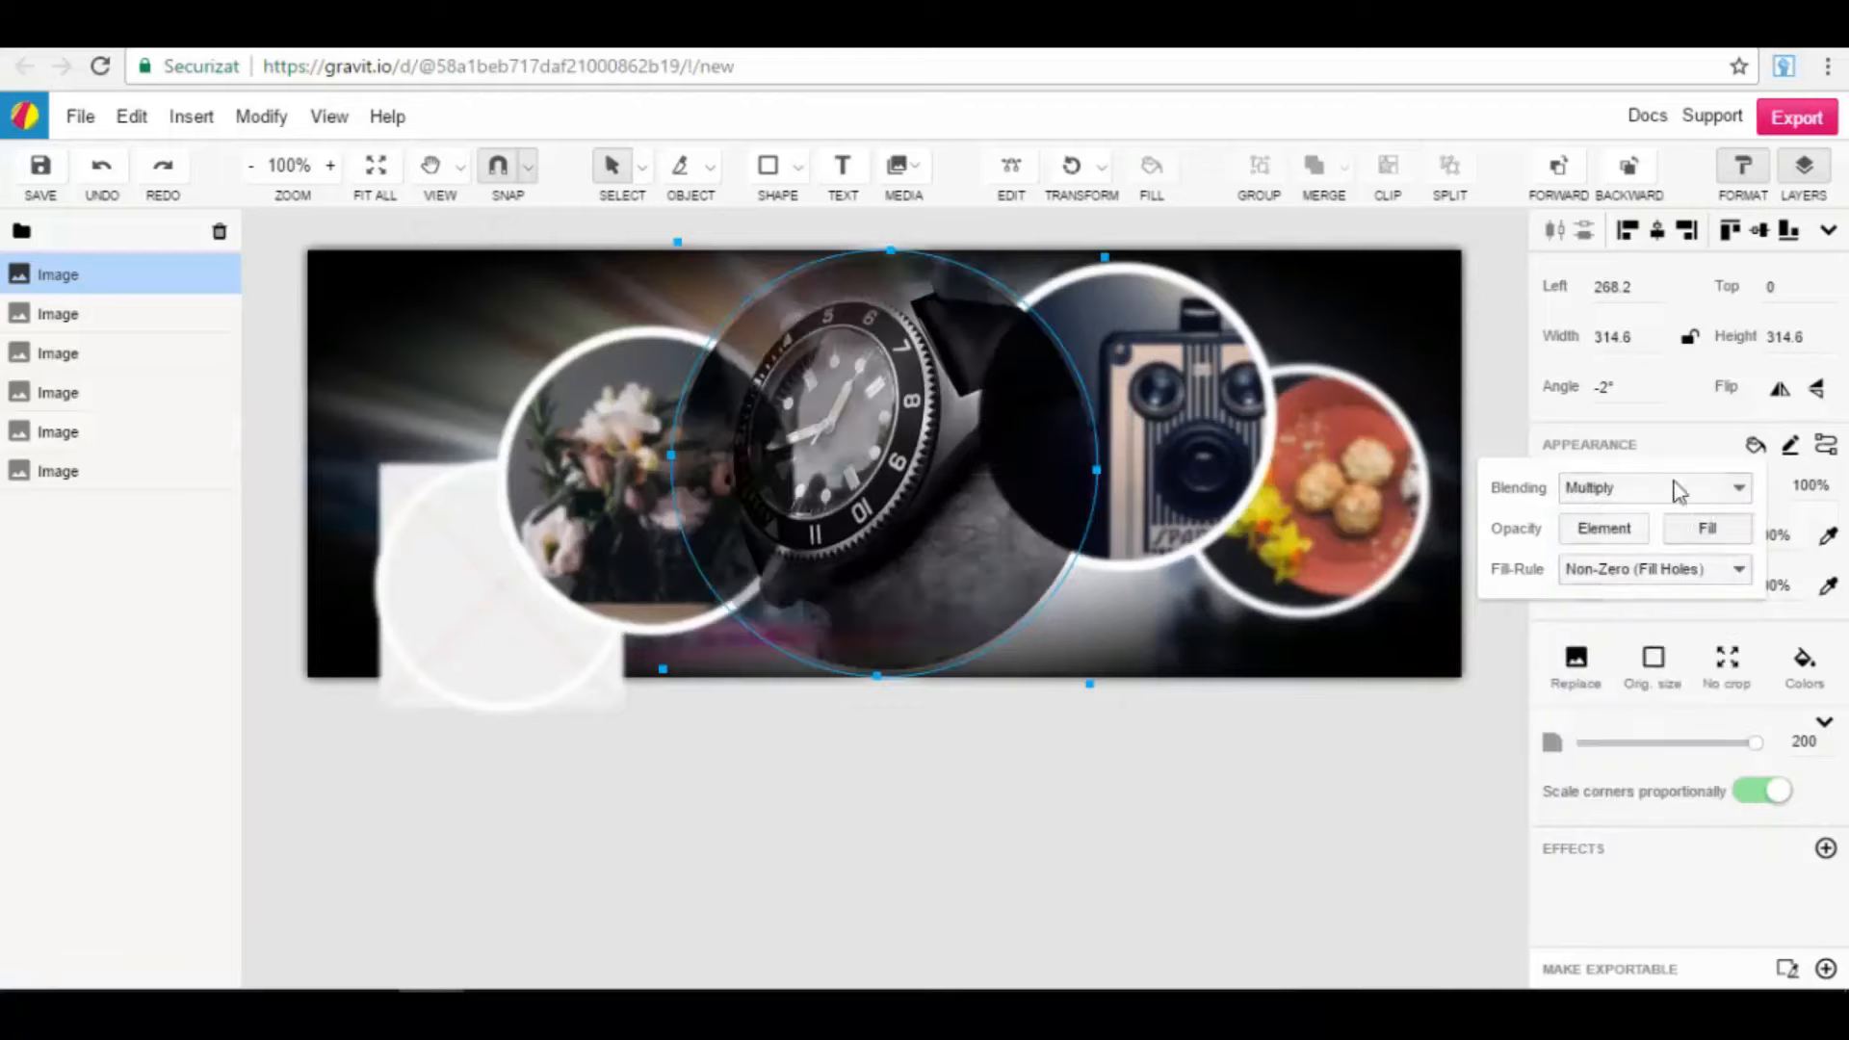
Step: View the watch image's advanced border options for dashes, ends, joins and position
left_click(1793, 449)
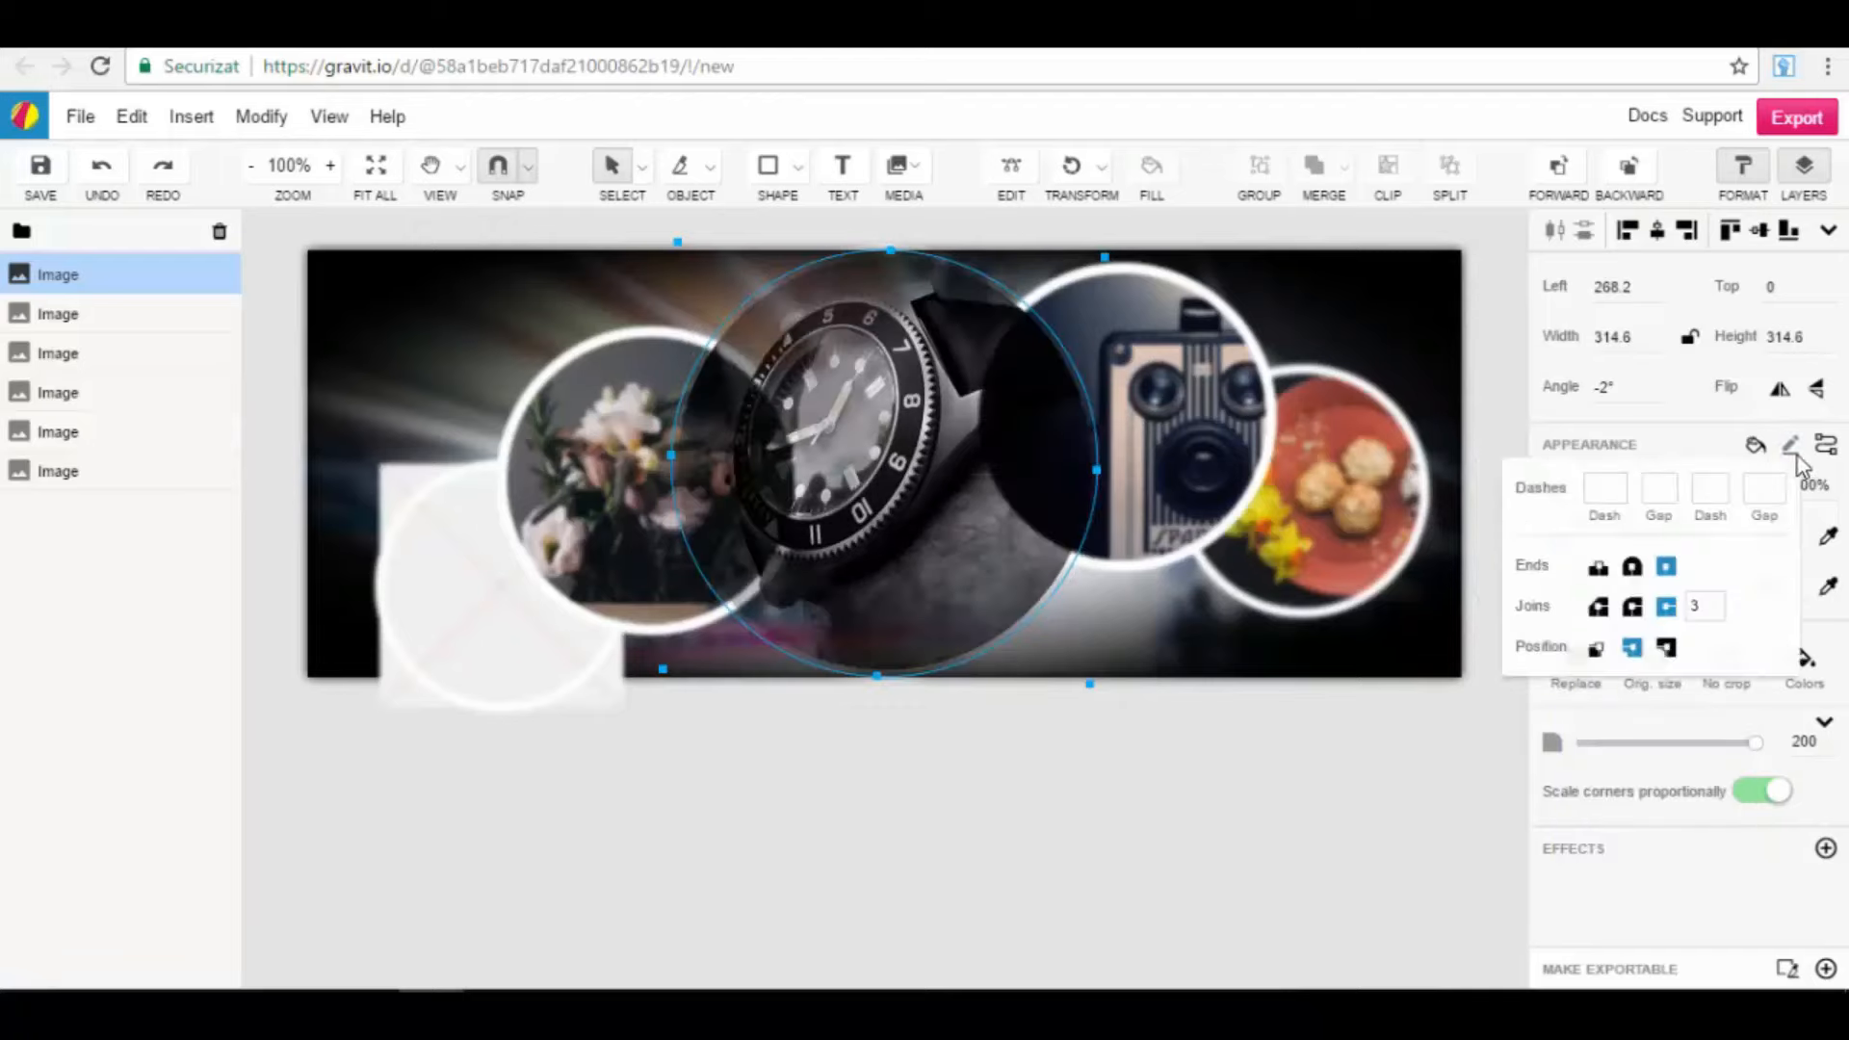
left_click(1831, 447)
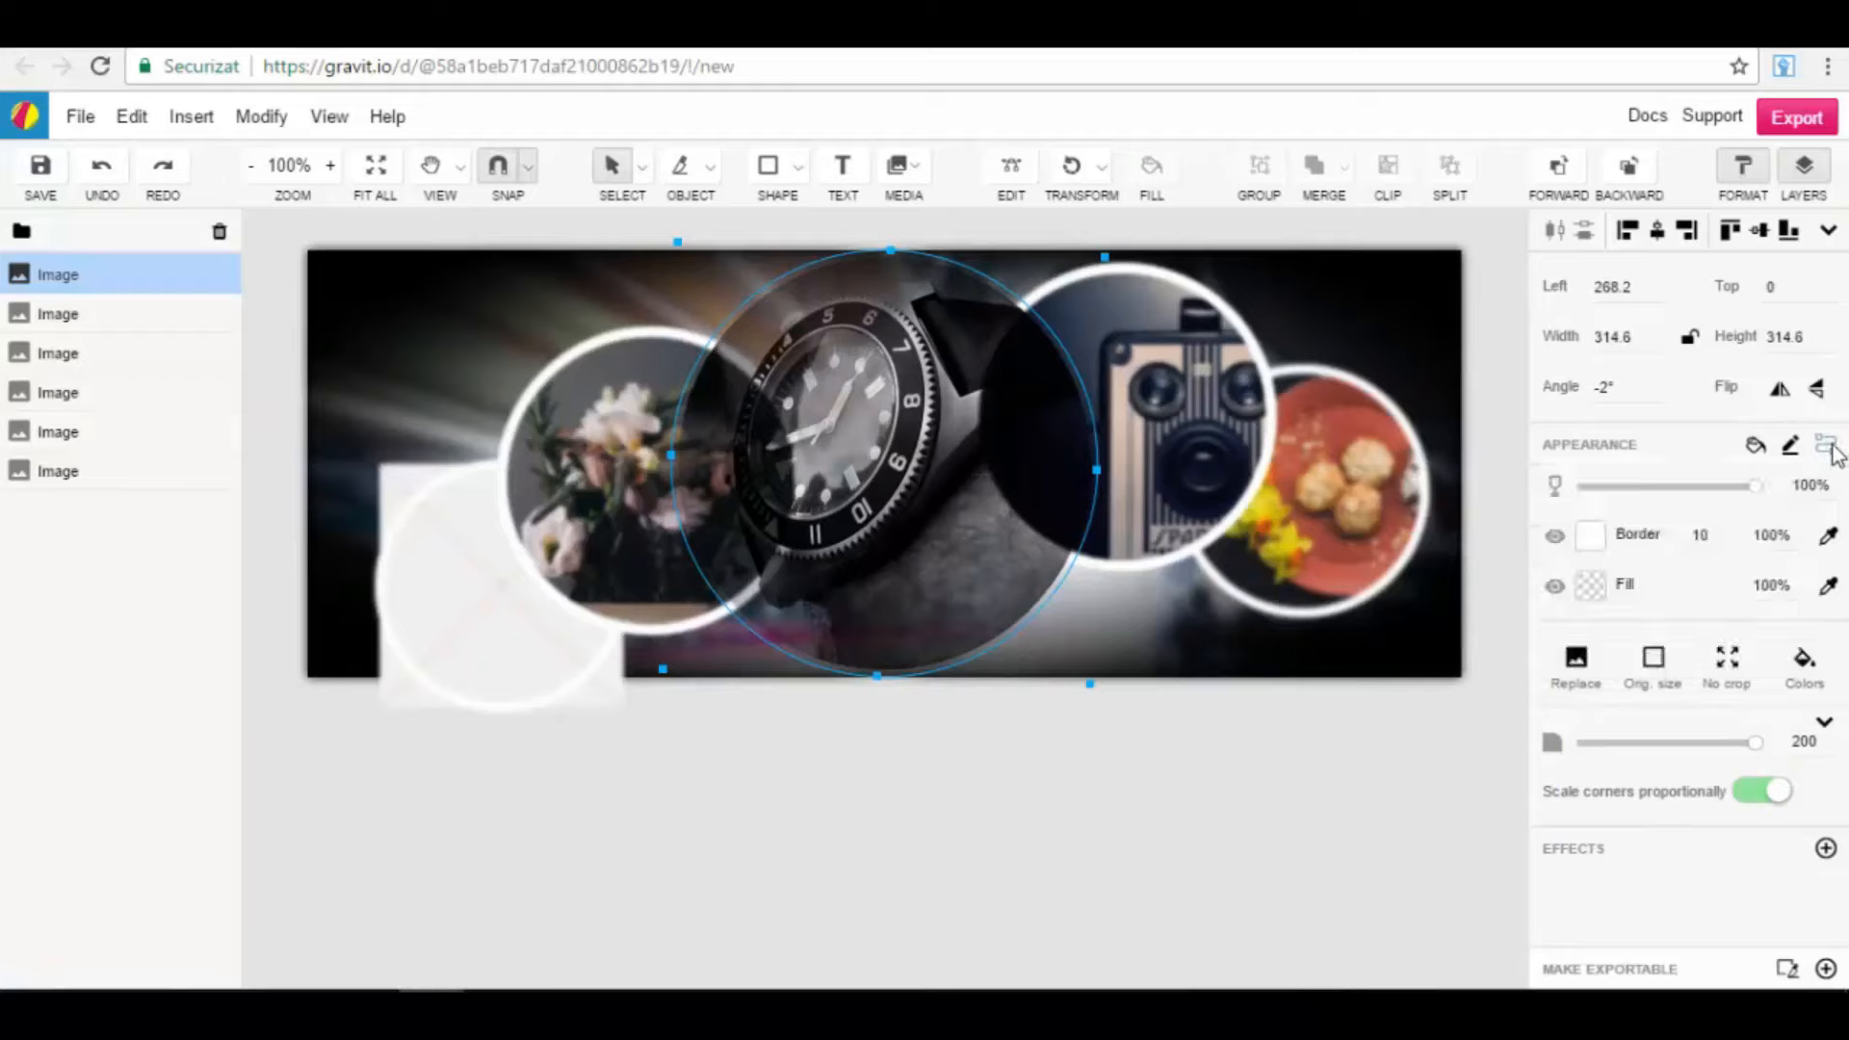
left_click(1831, 447)
left_click(1684, 444)
Step: Give the watch image's border a linear gradient from #8C3333 to black after trying a radial gradient
left_click(1595, 535)
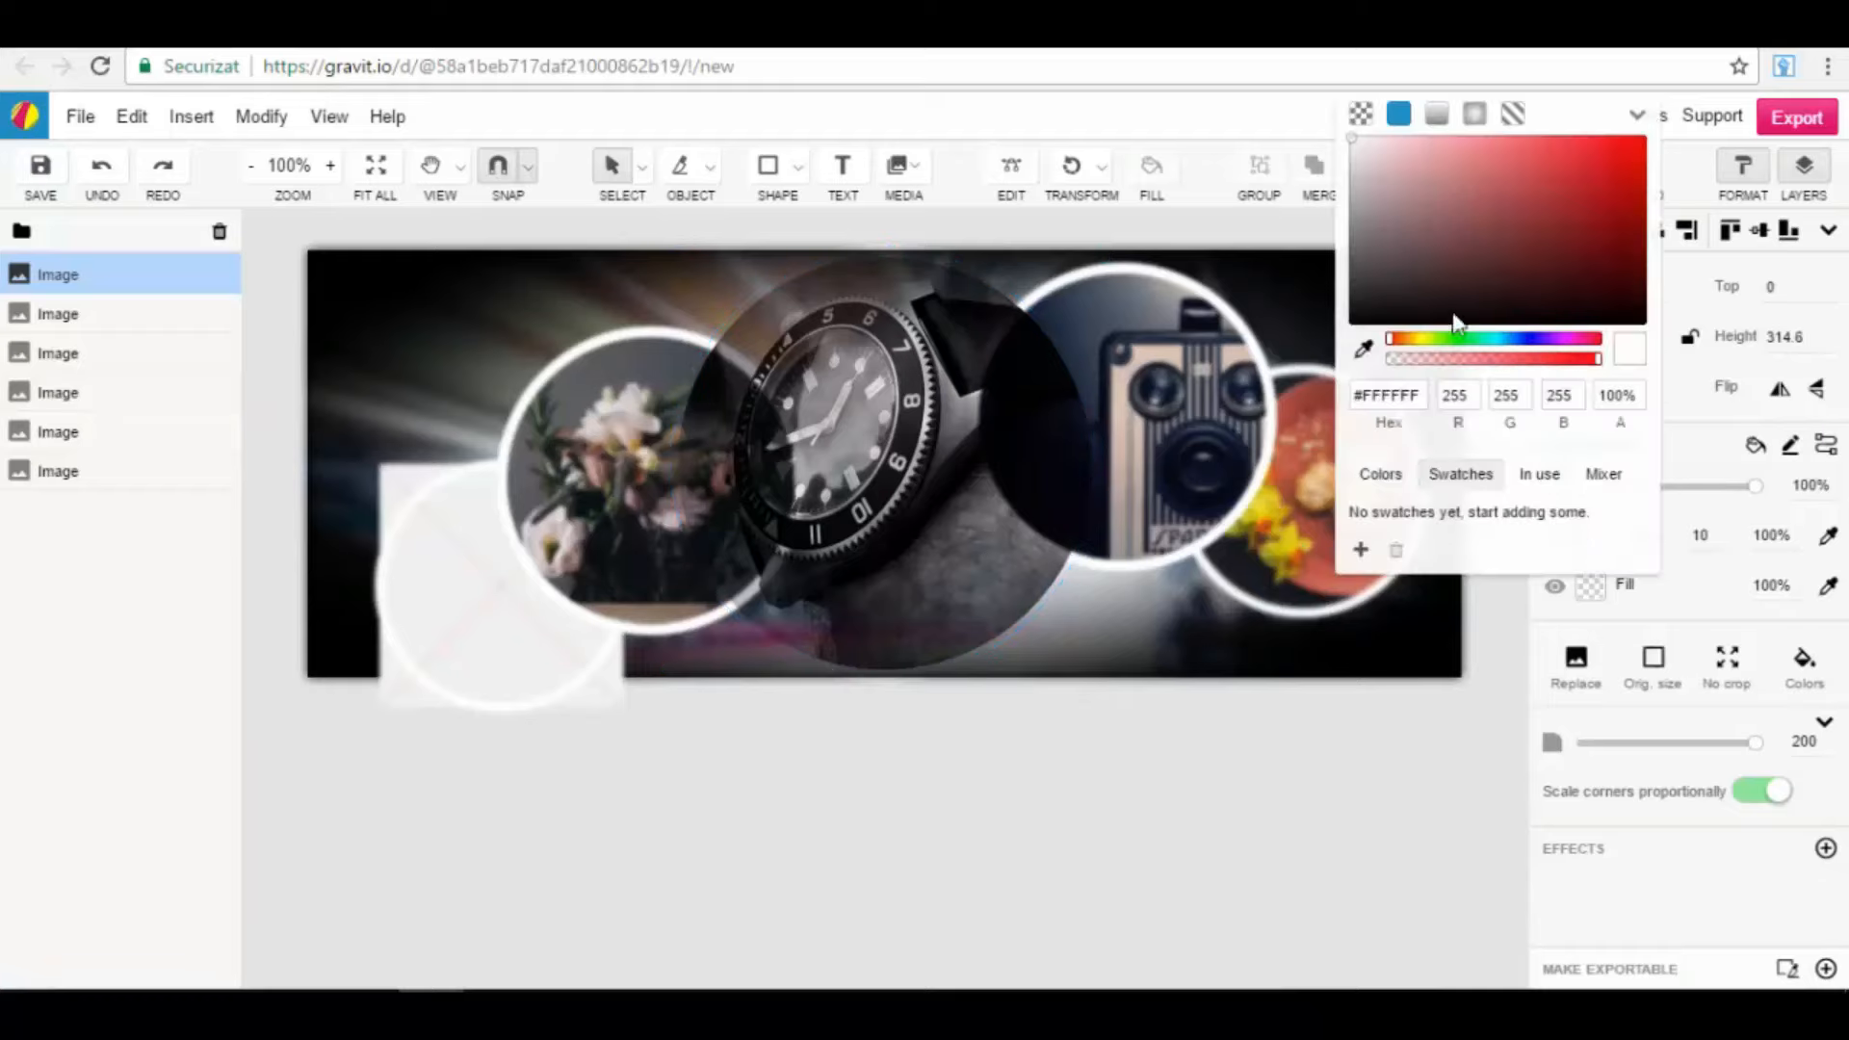
left_click(1488, 242)
mouse_move(1532, 246)
left_mouse_down()
mouse_move(1589, 214)
mouse_move(1533, 219)
mouse_move(1549, 173)
mouse_move(1571, 243)
left_mouse_up()
left_click(1475, 114)
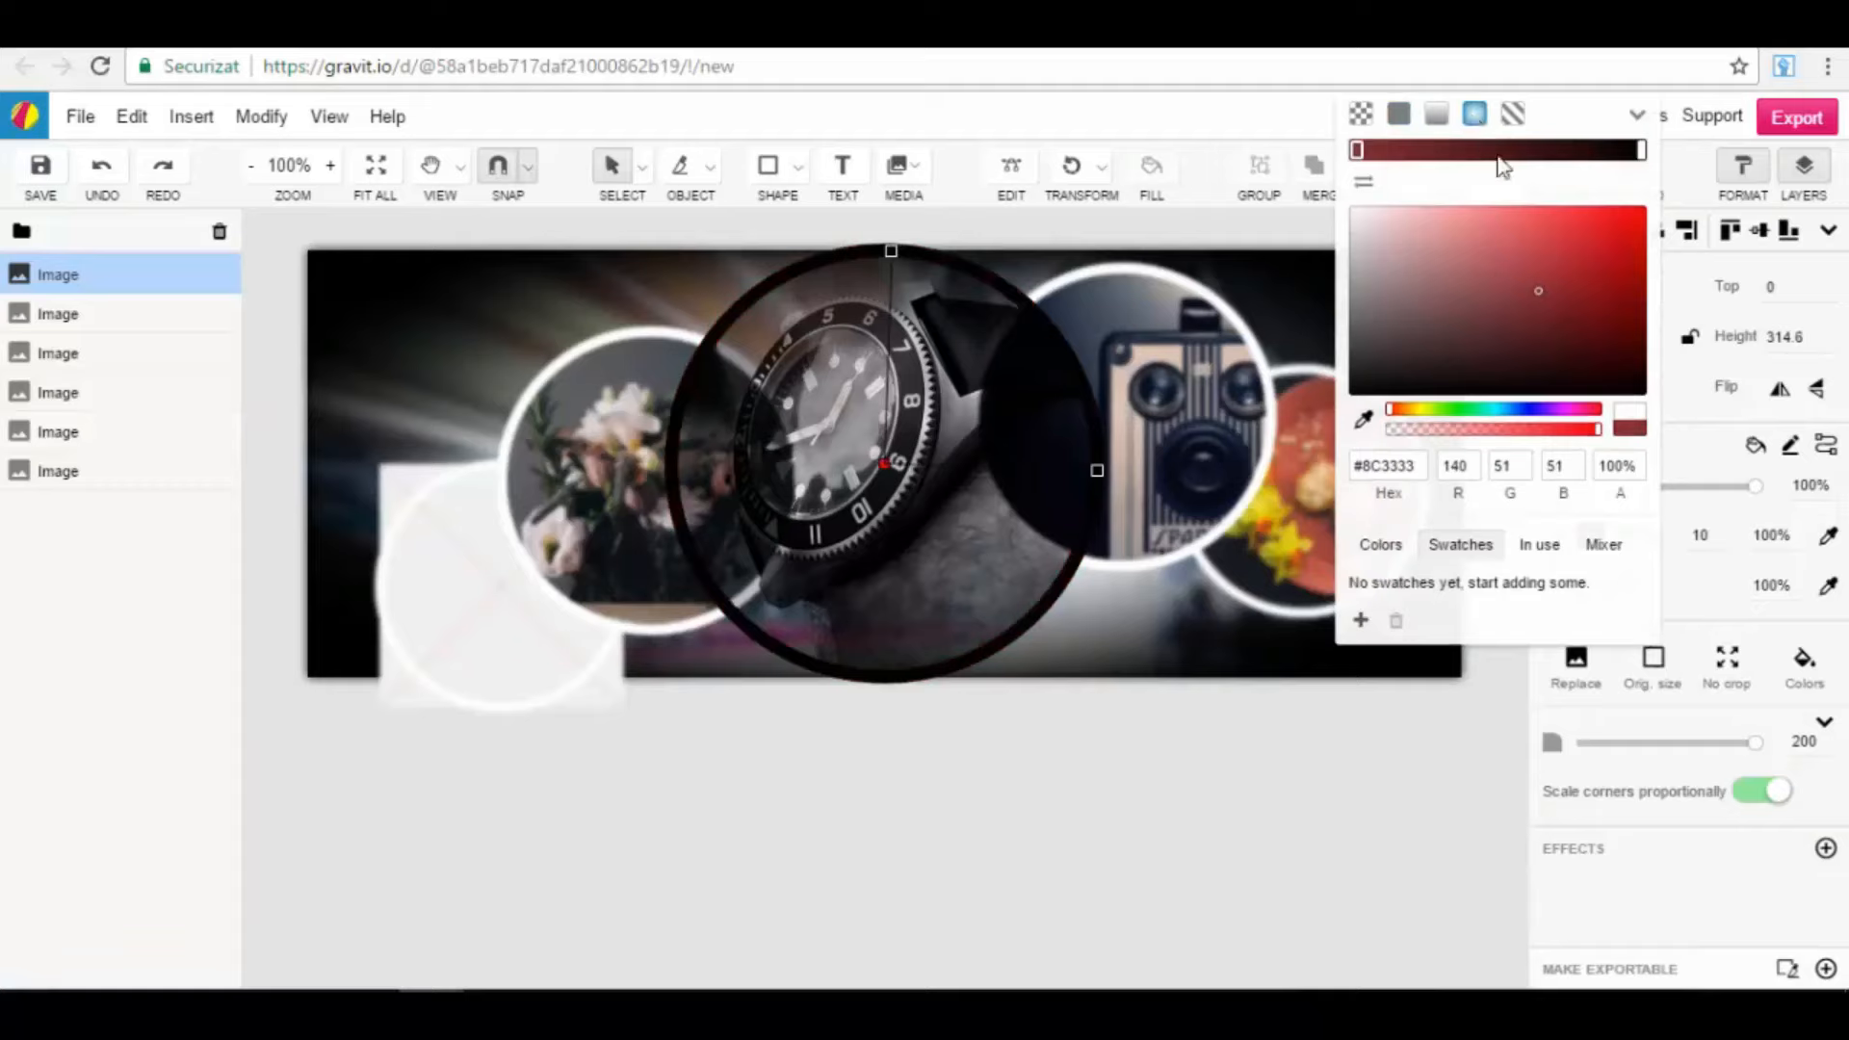
left_click(1434, 115)
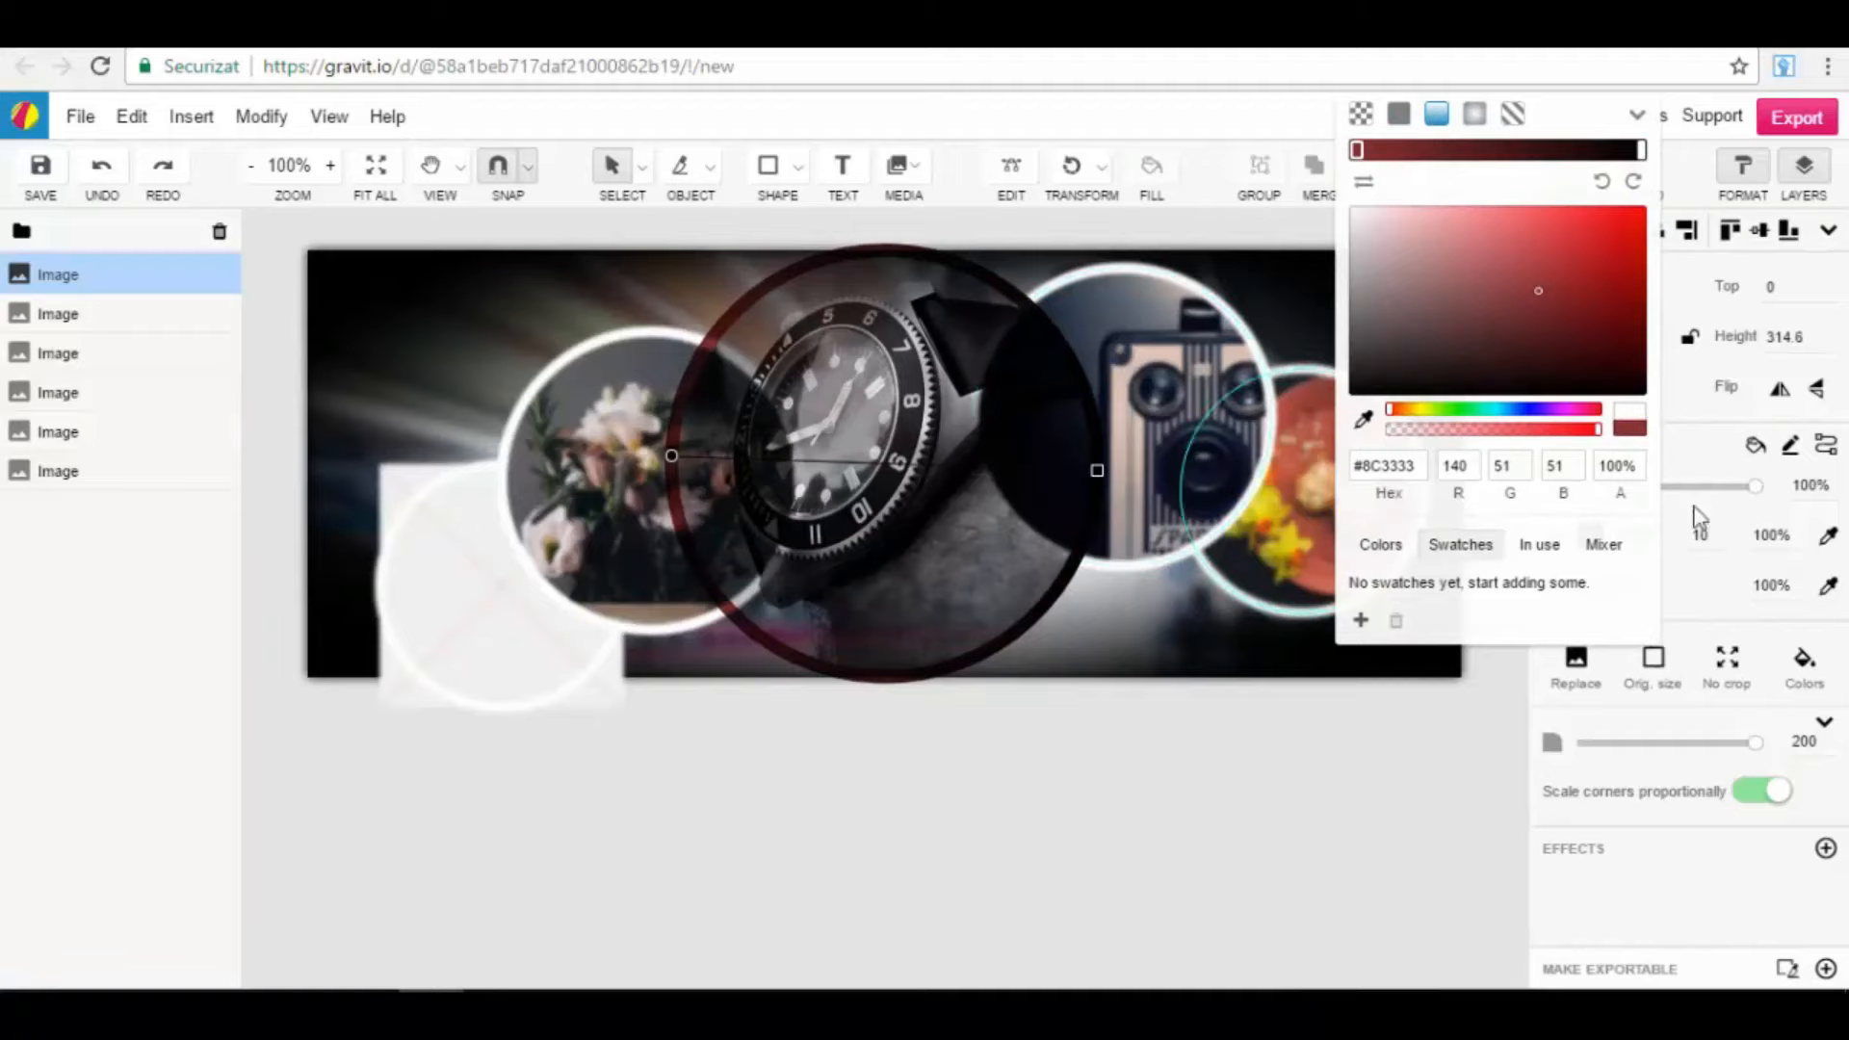
left_click(1678, 558)
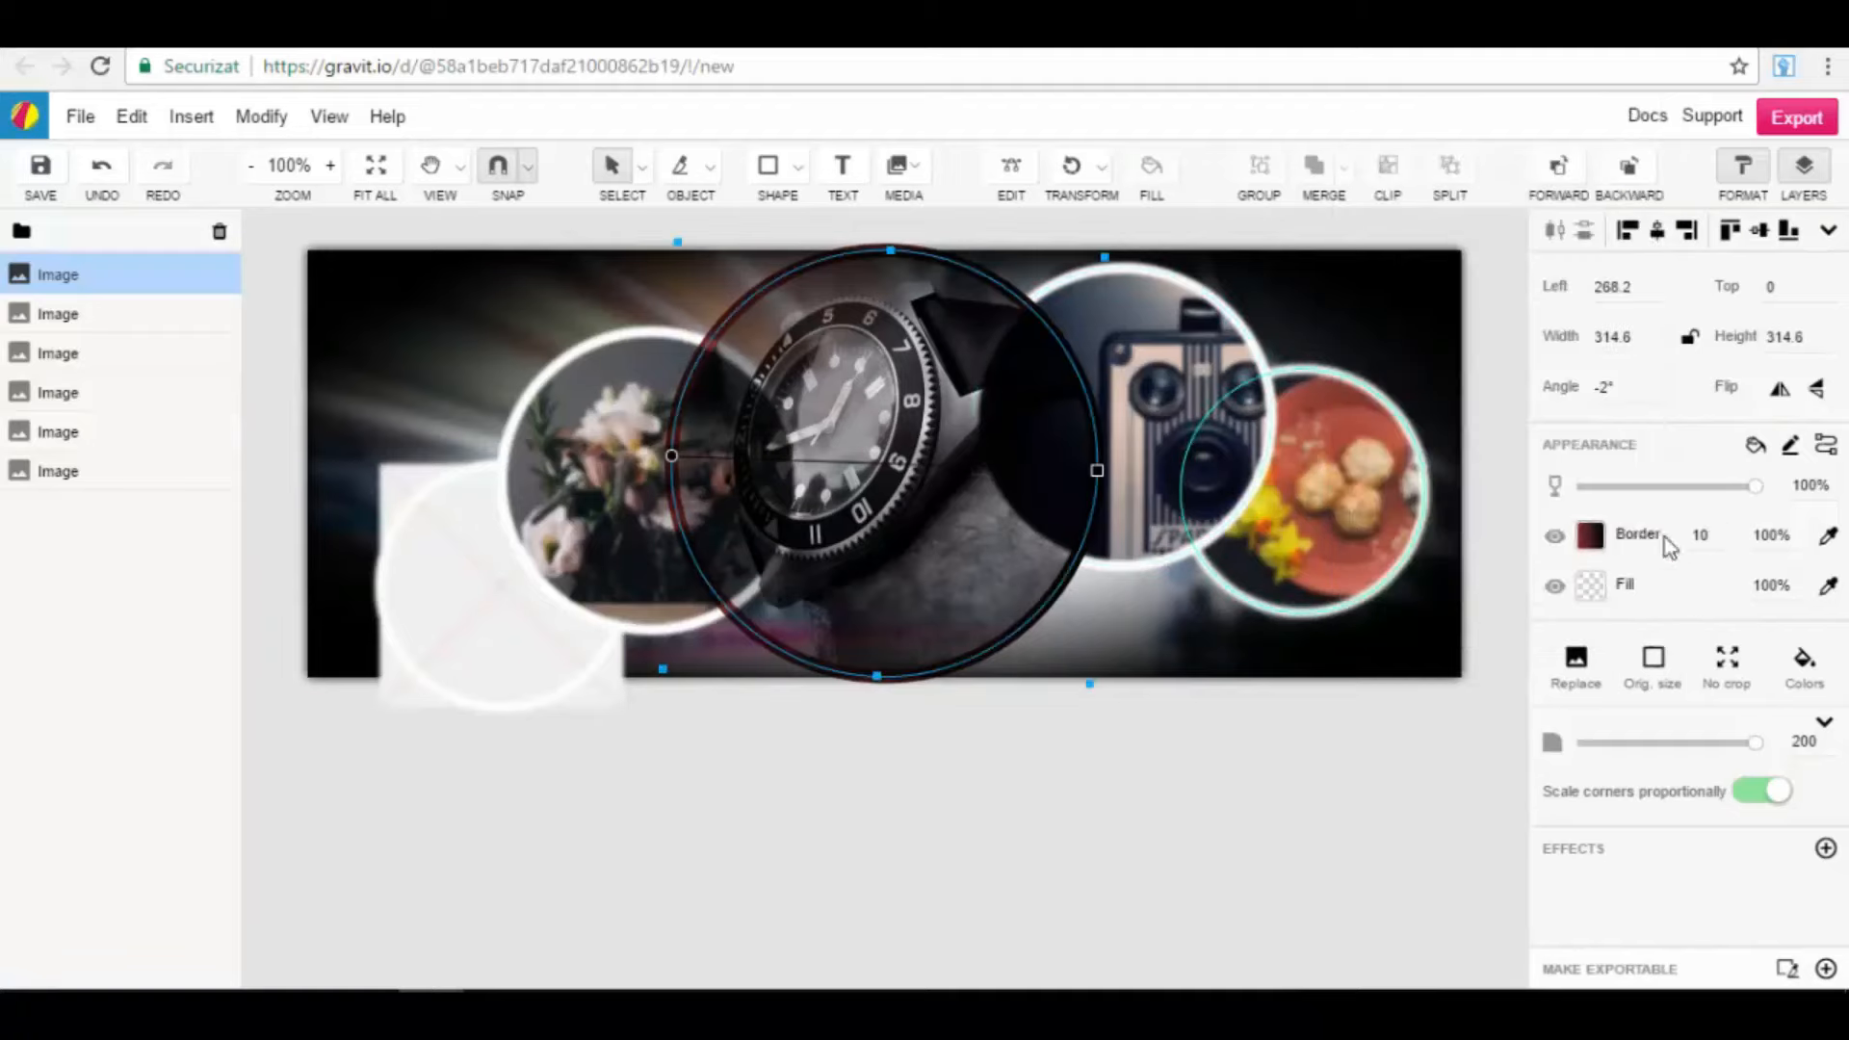
Step: Open the watch image's fill options and close them without choosing a fill
left_click(1591, 586)
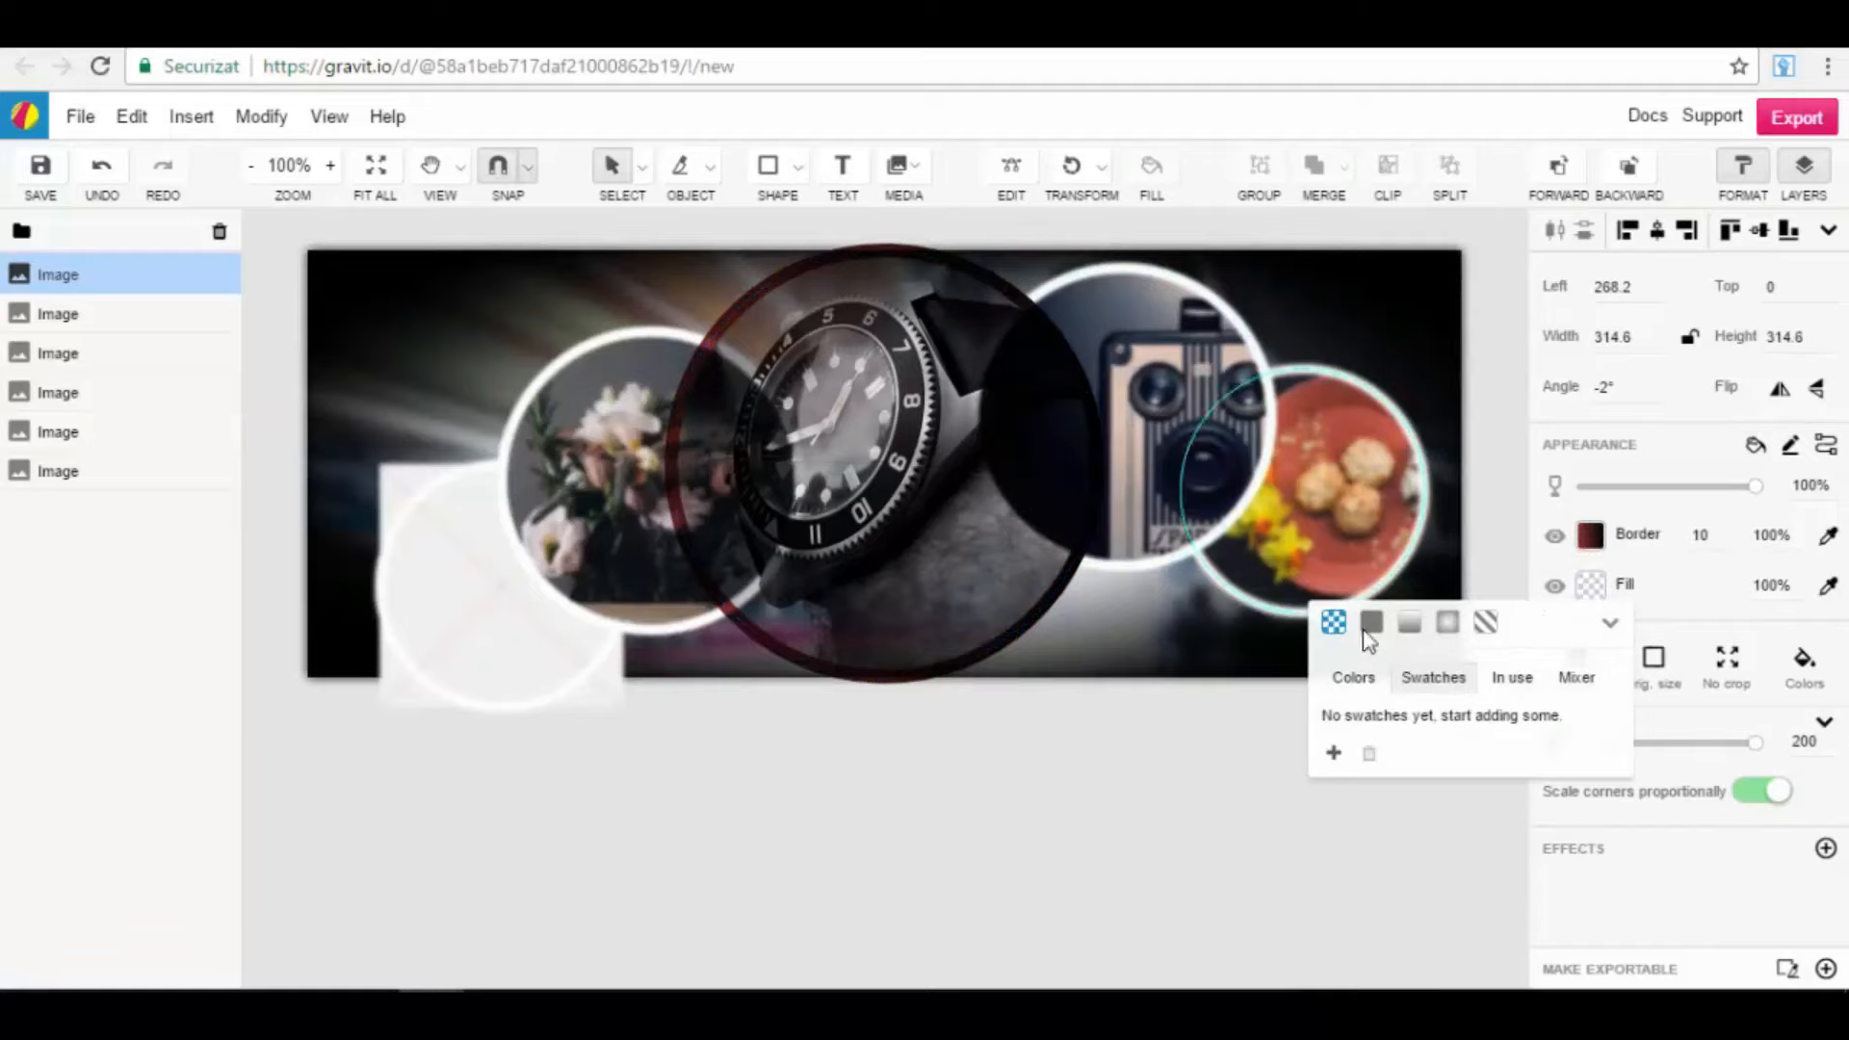
left_click(1697, 599)
scroll(921, 569, "down", 1)
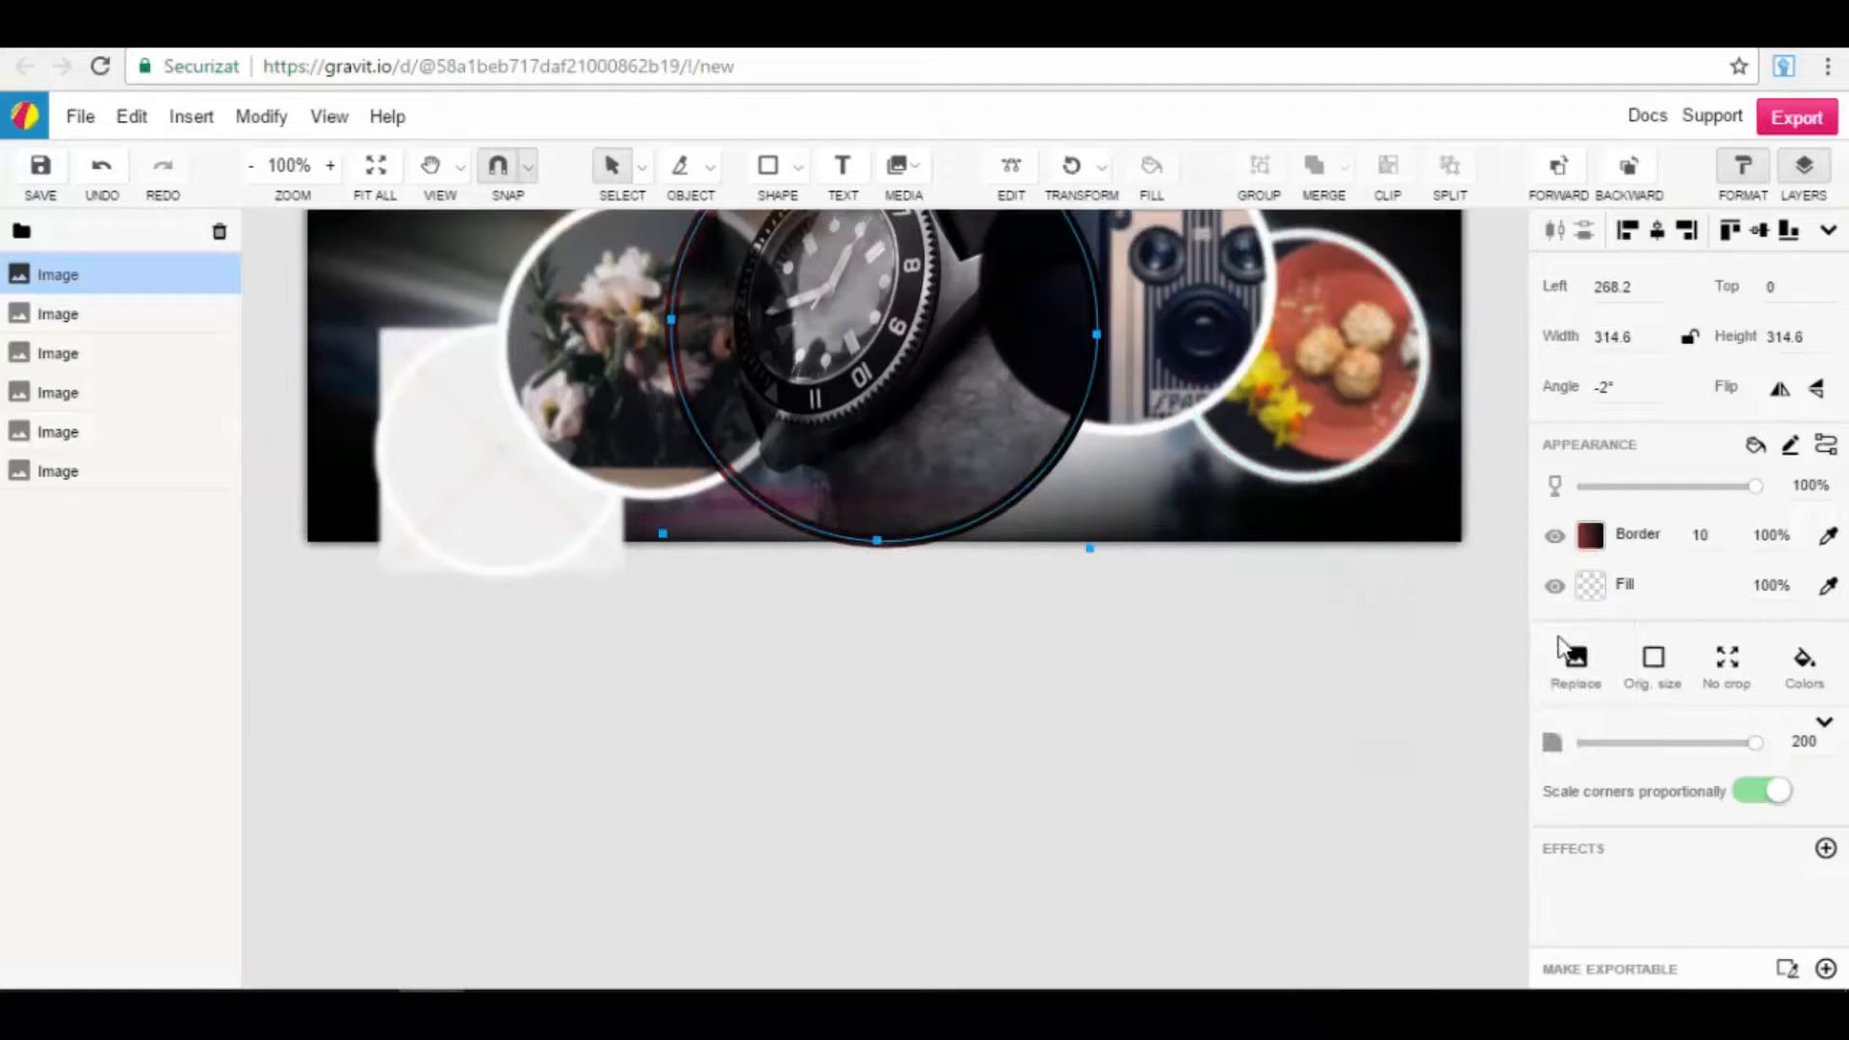
Step: Search the replacement images for "city" and close the search without replacing the watch image
left_click(1570, 675)
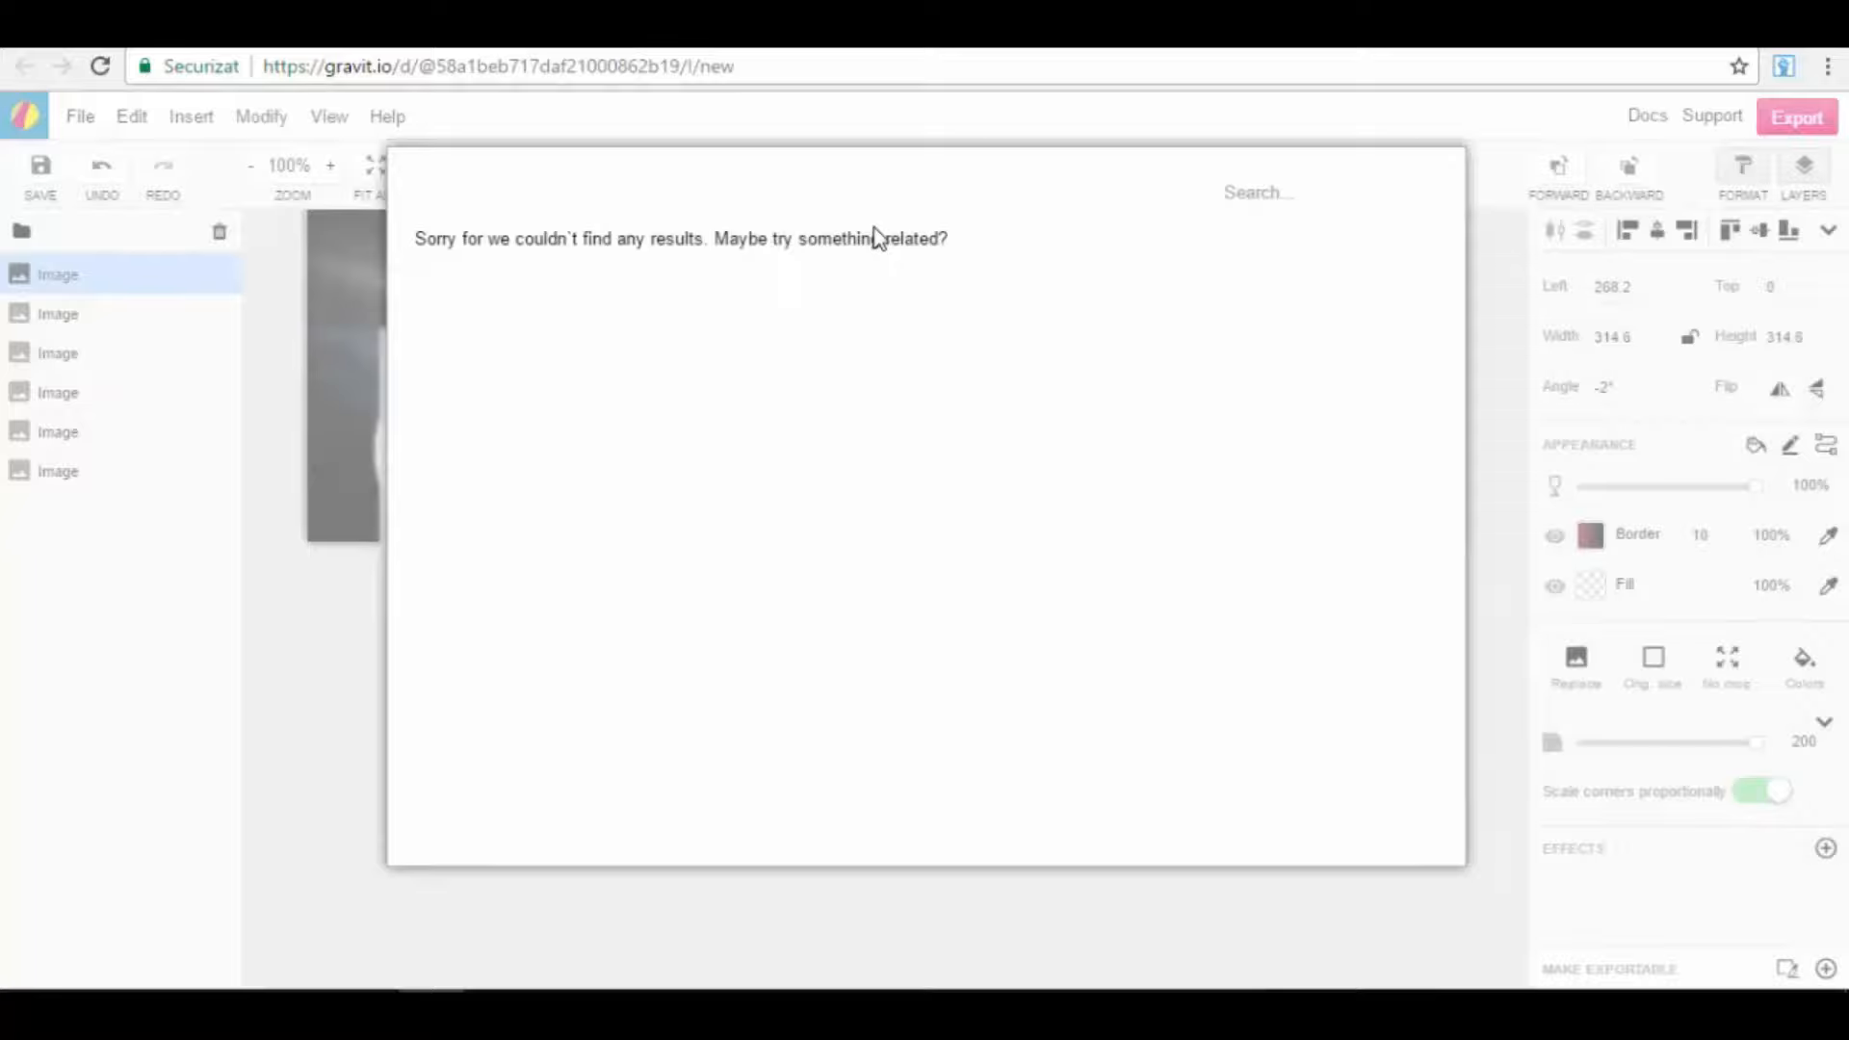
left_click(1281, 195)
type("city")
key("Return")
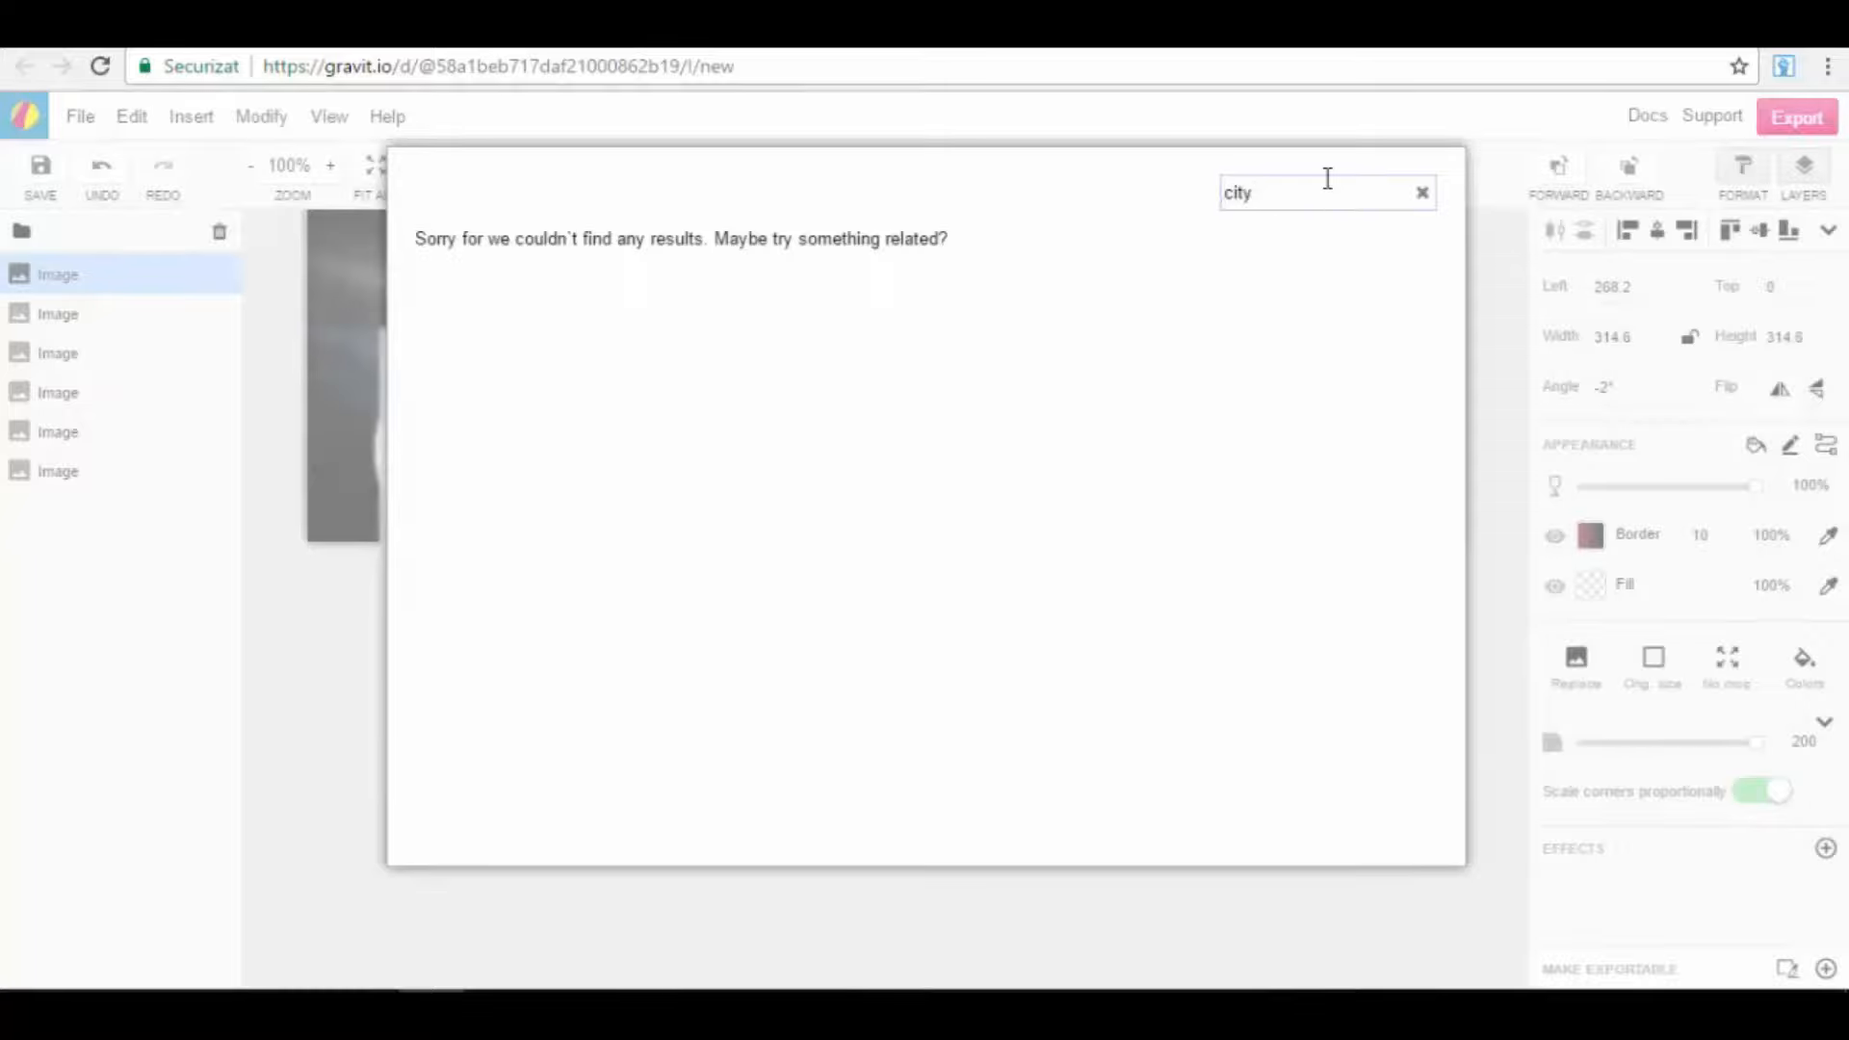
left_click(1421, 192)
left_click(1481, 226)
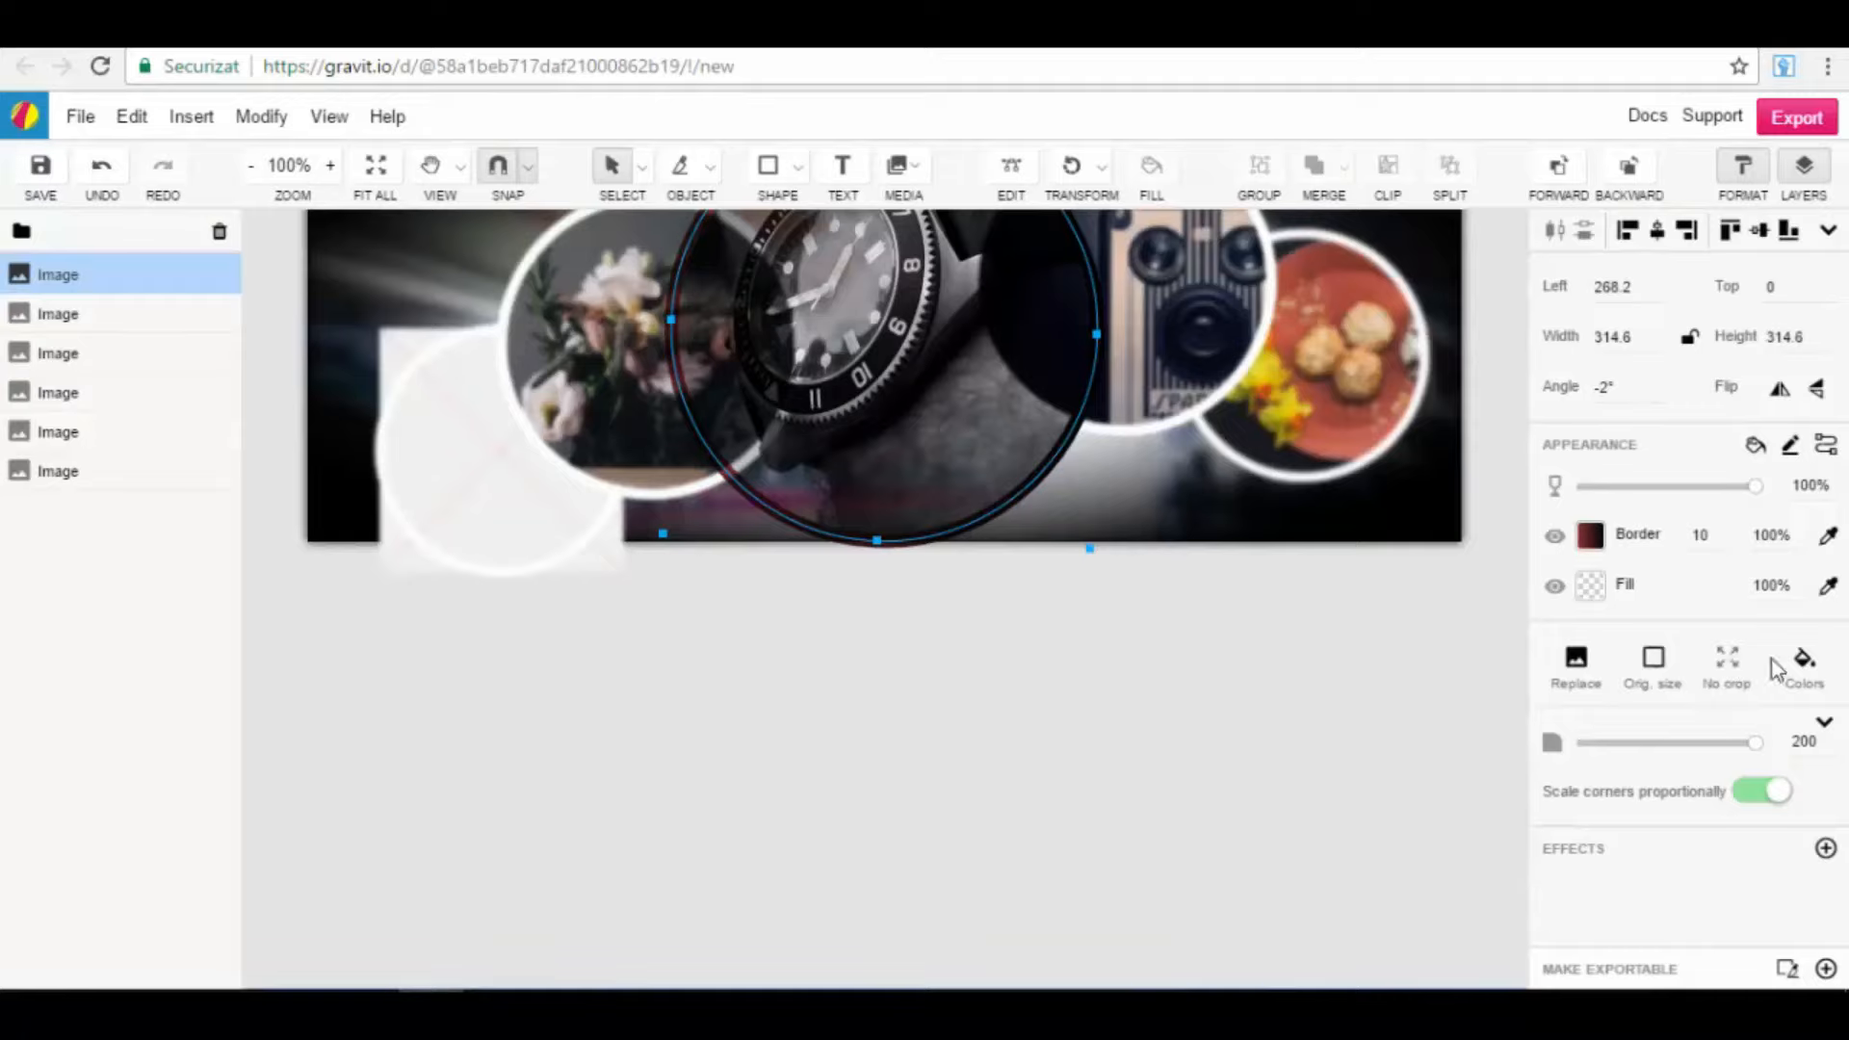
Step: Display the watch image's color palette, and reopen and close the replacement image search without choosing anything
left_click(1804, 664)
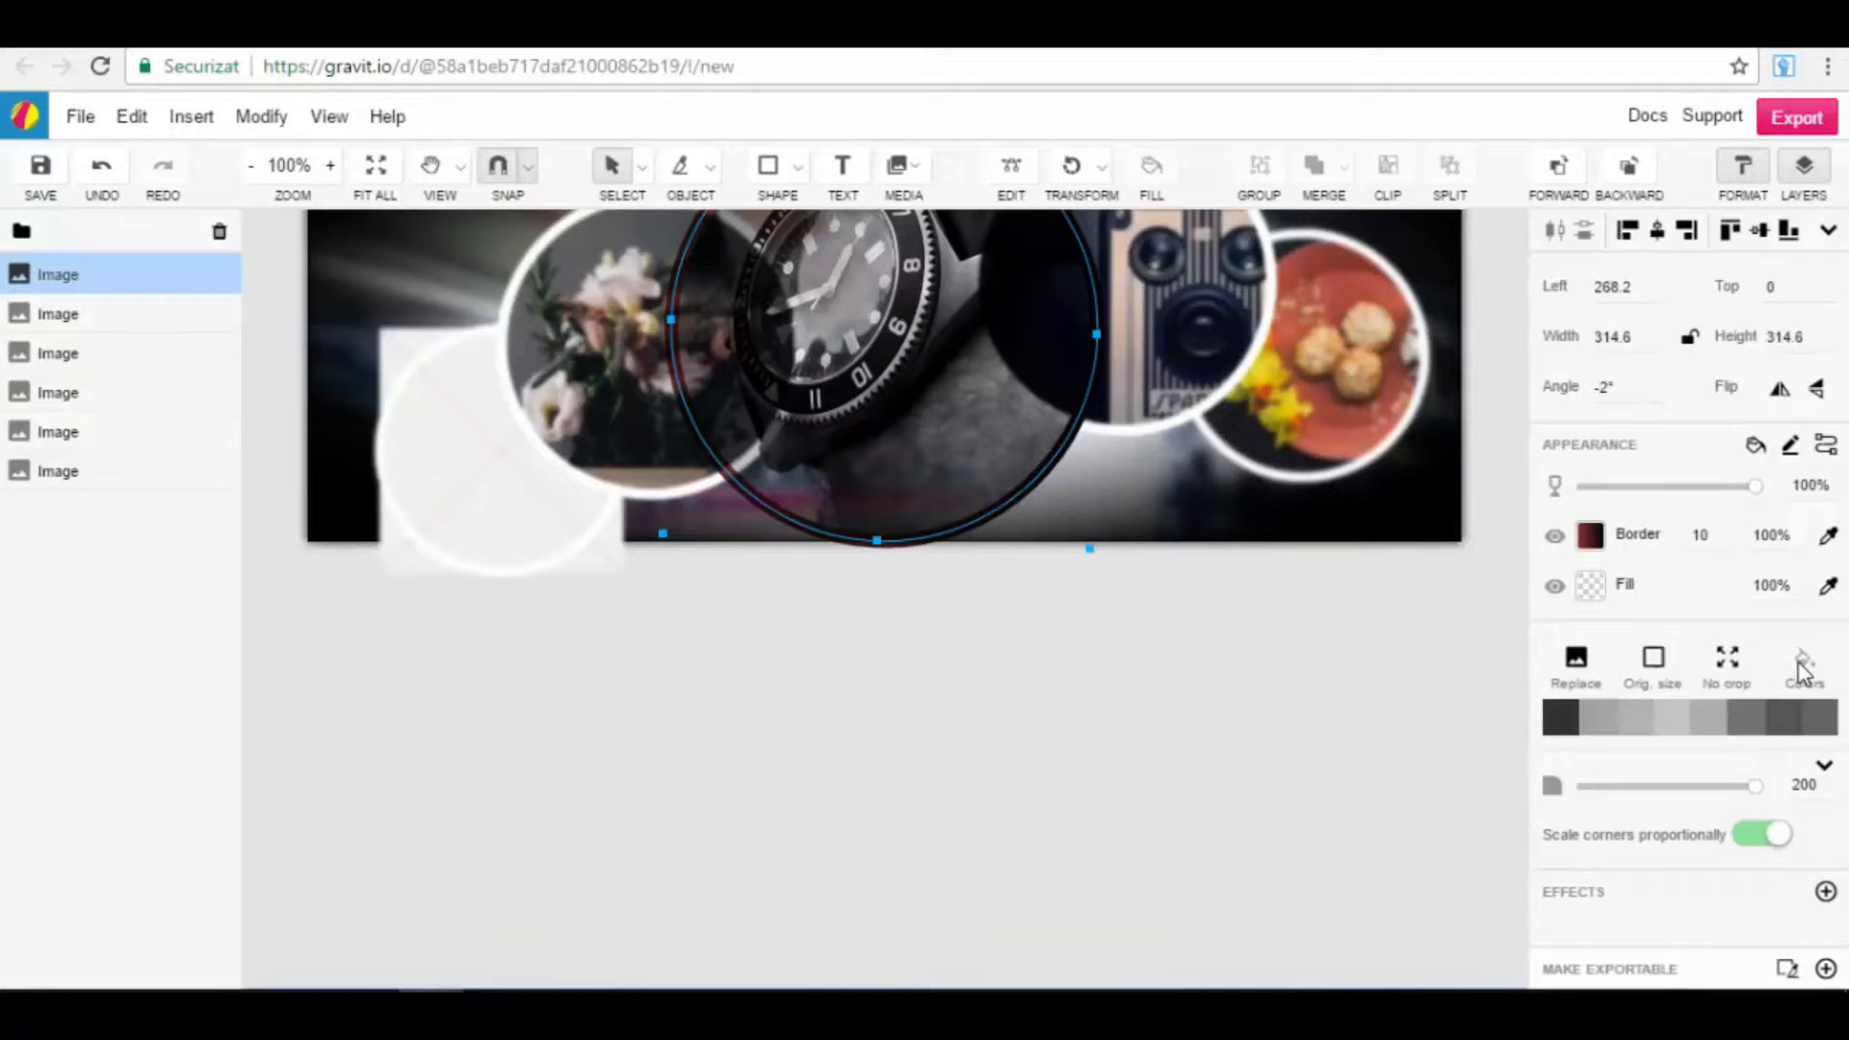
left_click(1576, 663)
left_click(1391, 115)
left_click(1575, 661)
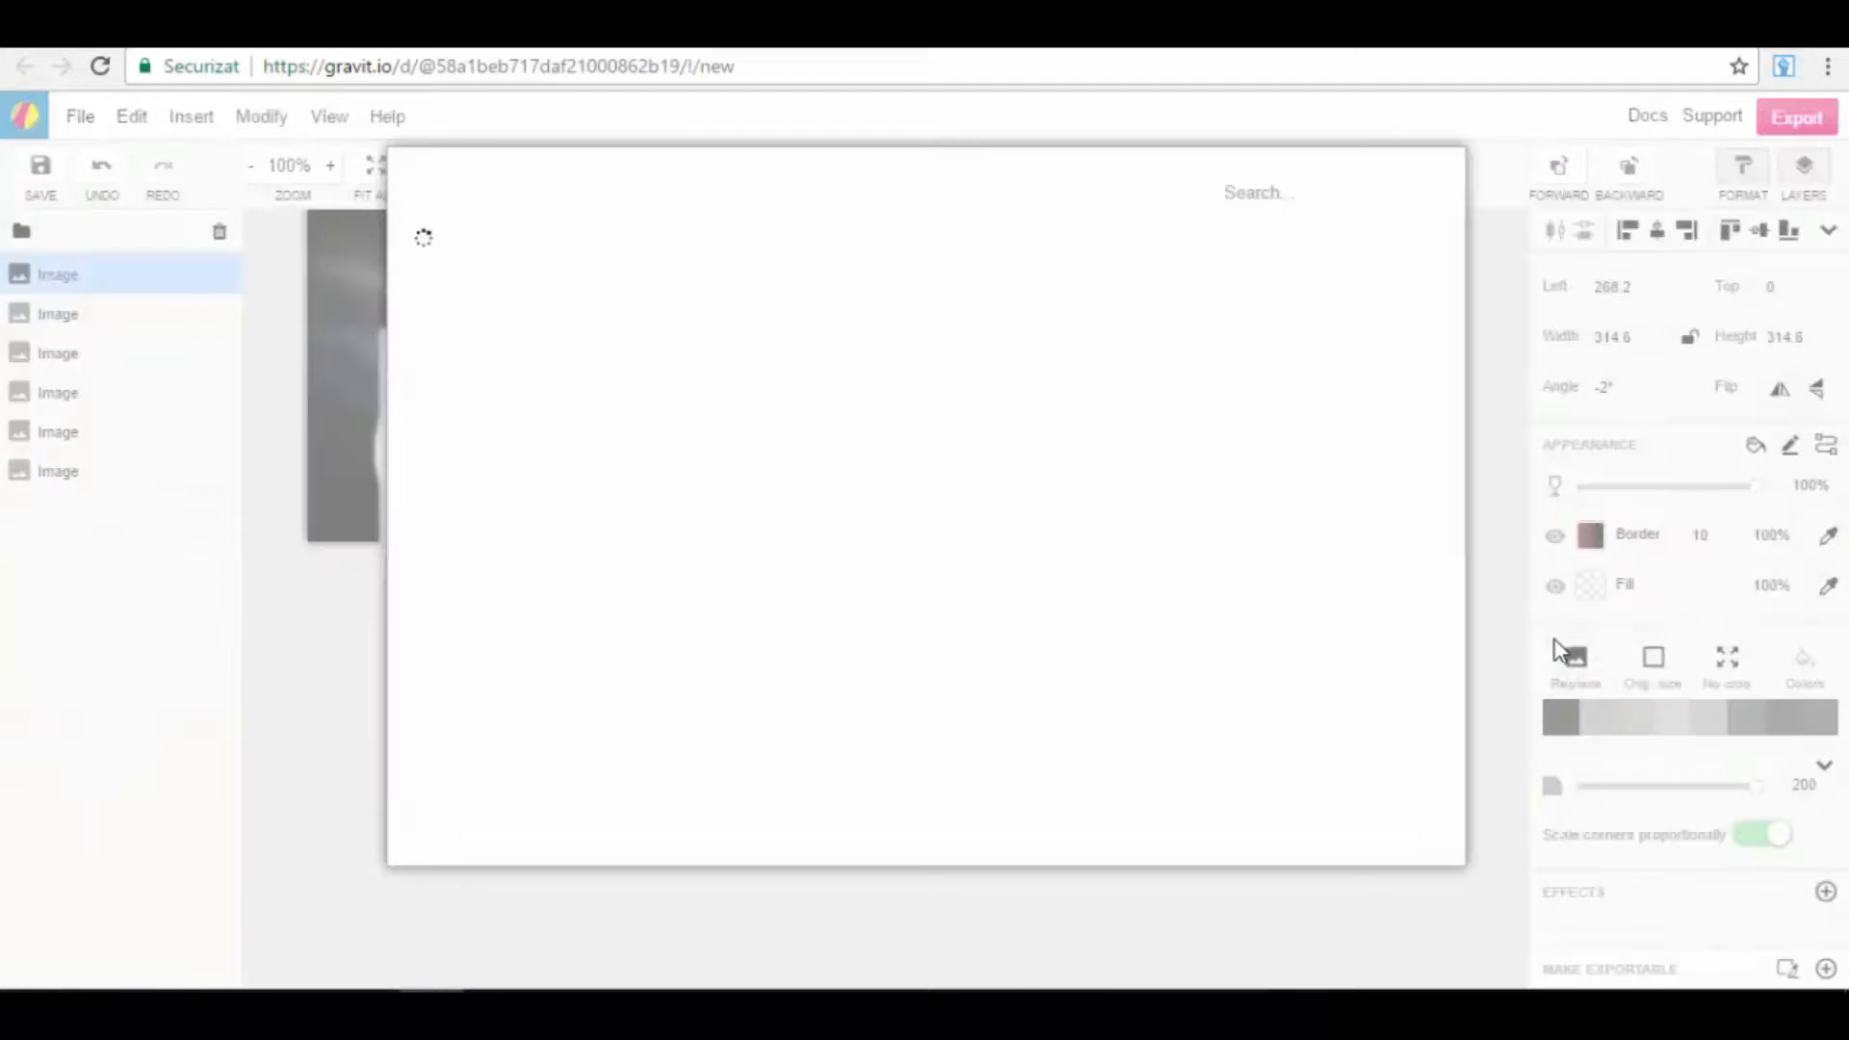
left_click(1553, 540)
scroll(1649, 725, "down", 2)
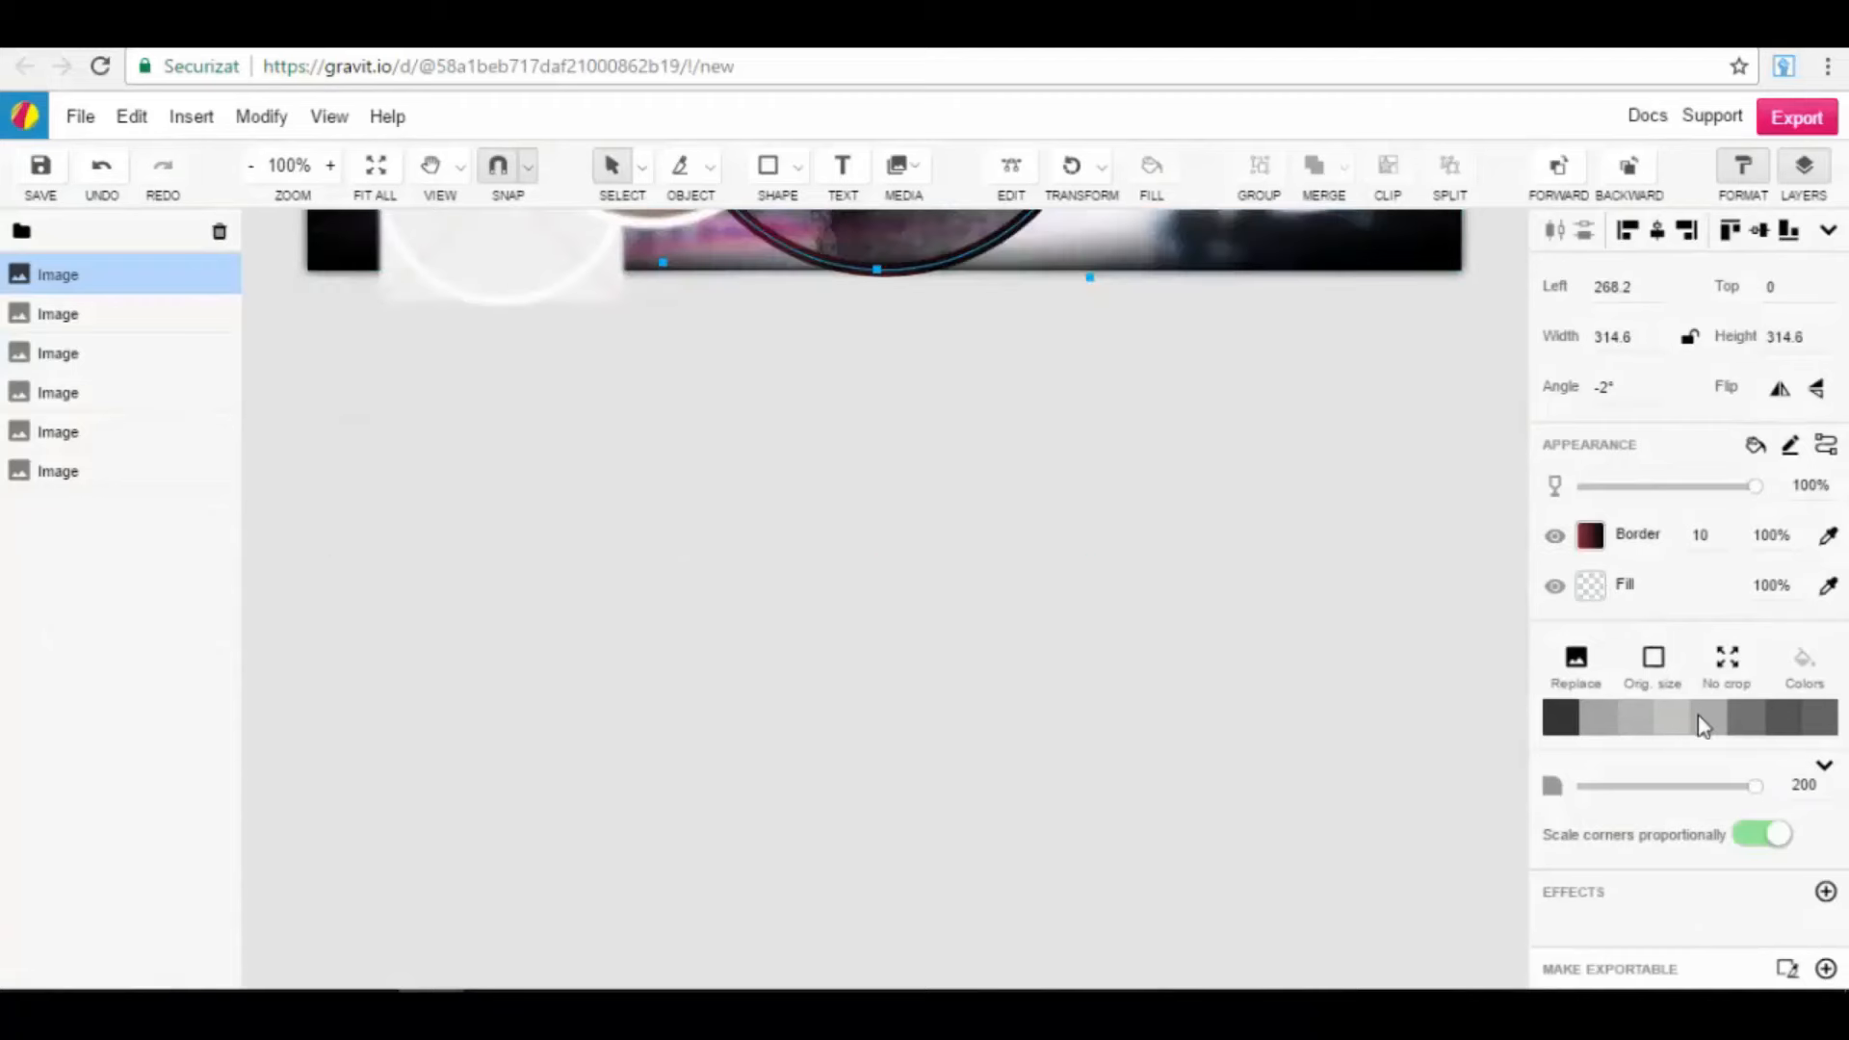
Step: Restore the watch image to its original size and display its color palette again
left_click(1676, 670)
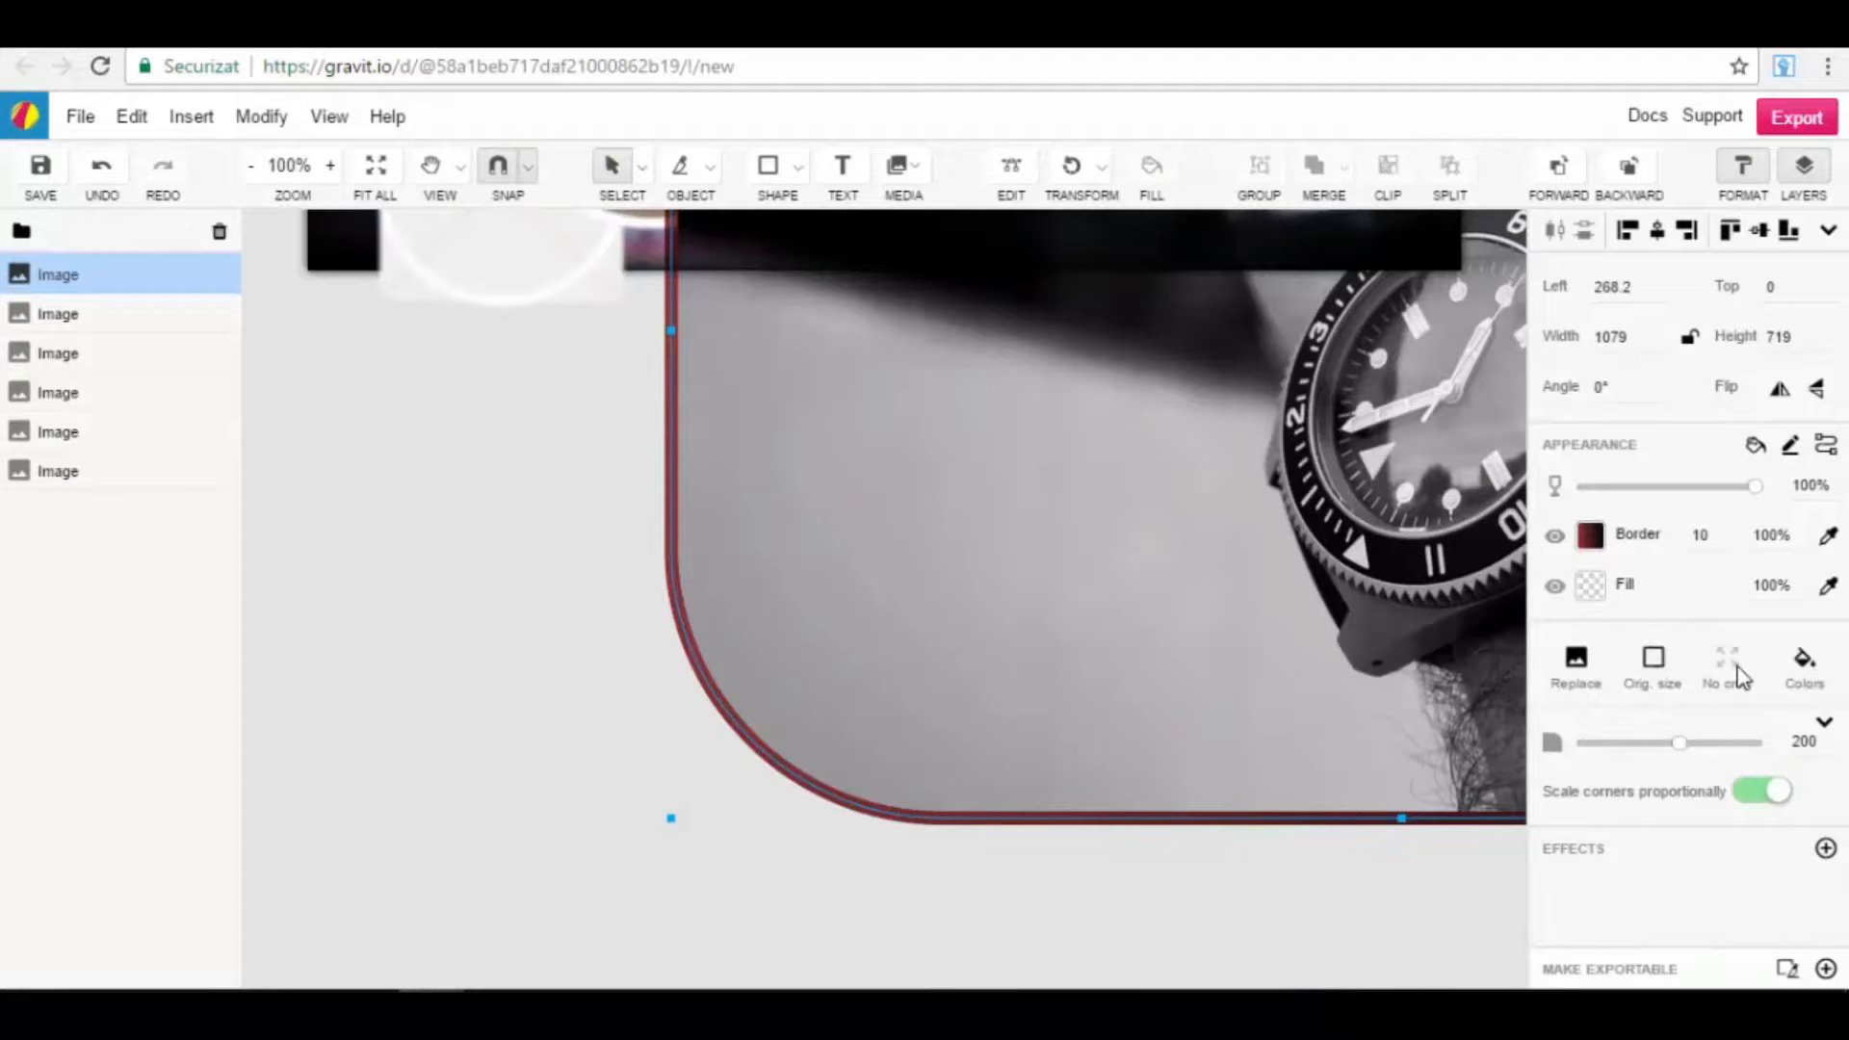
left_click(1603, 677)
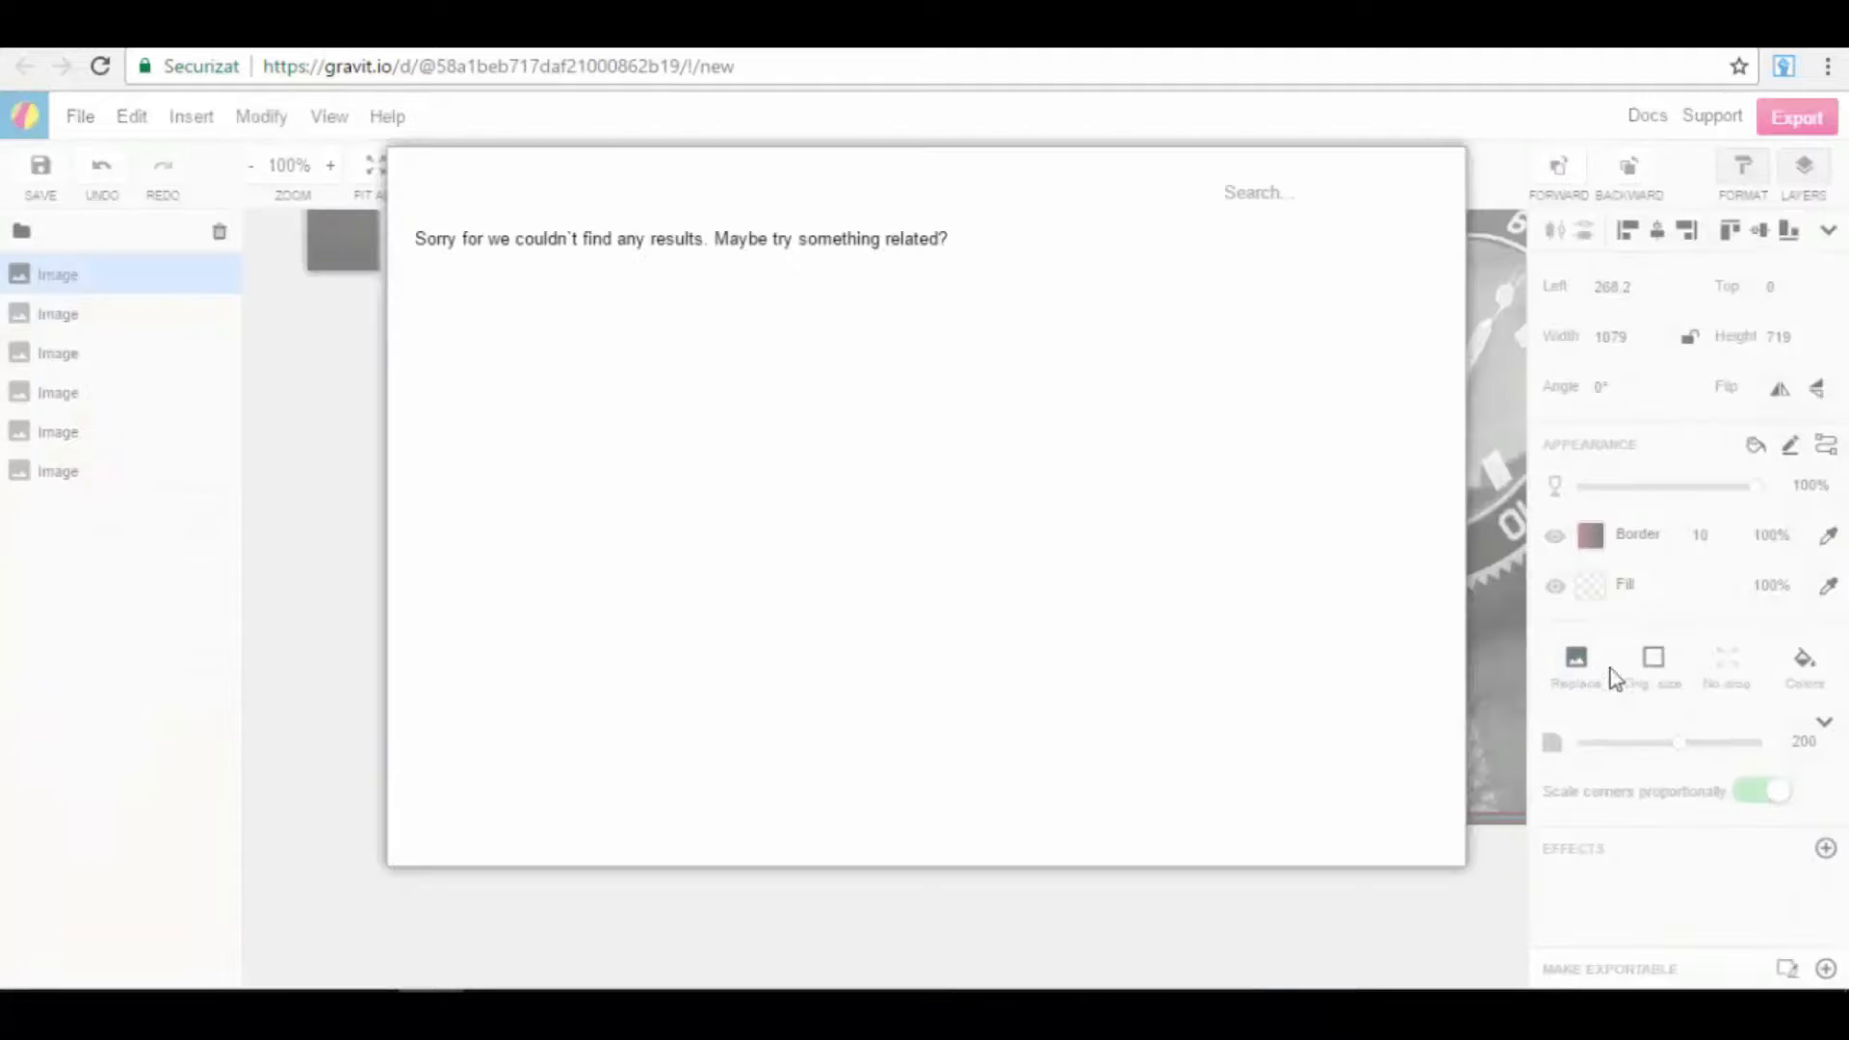
left_click(1457, 236)
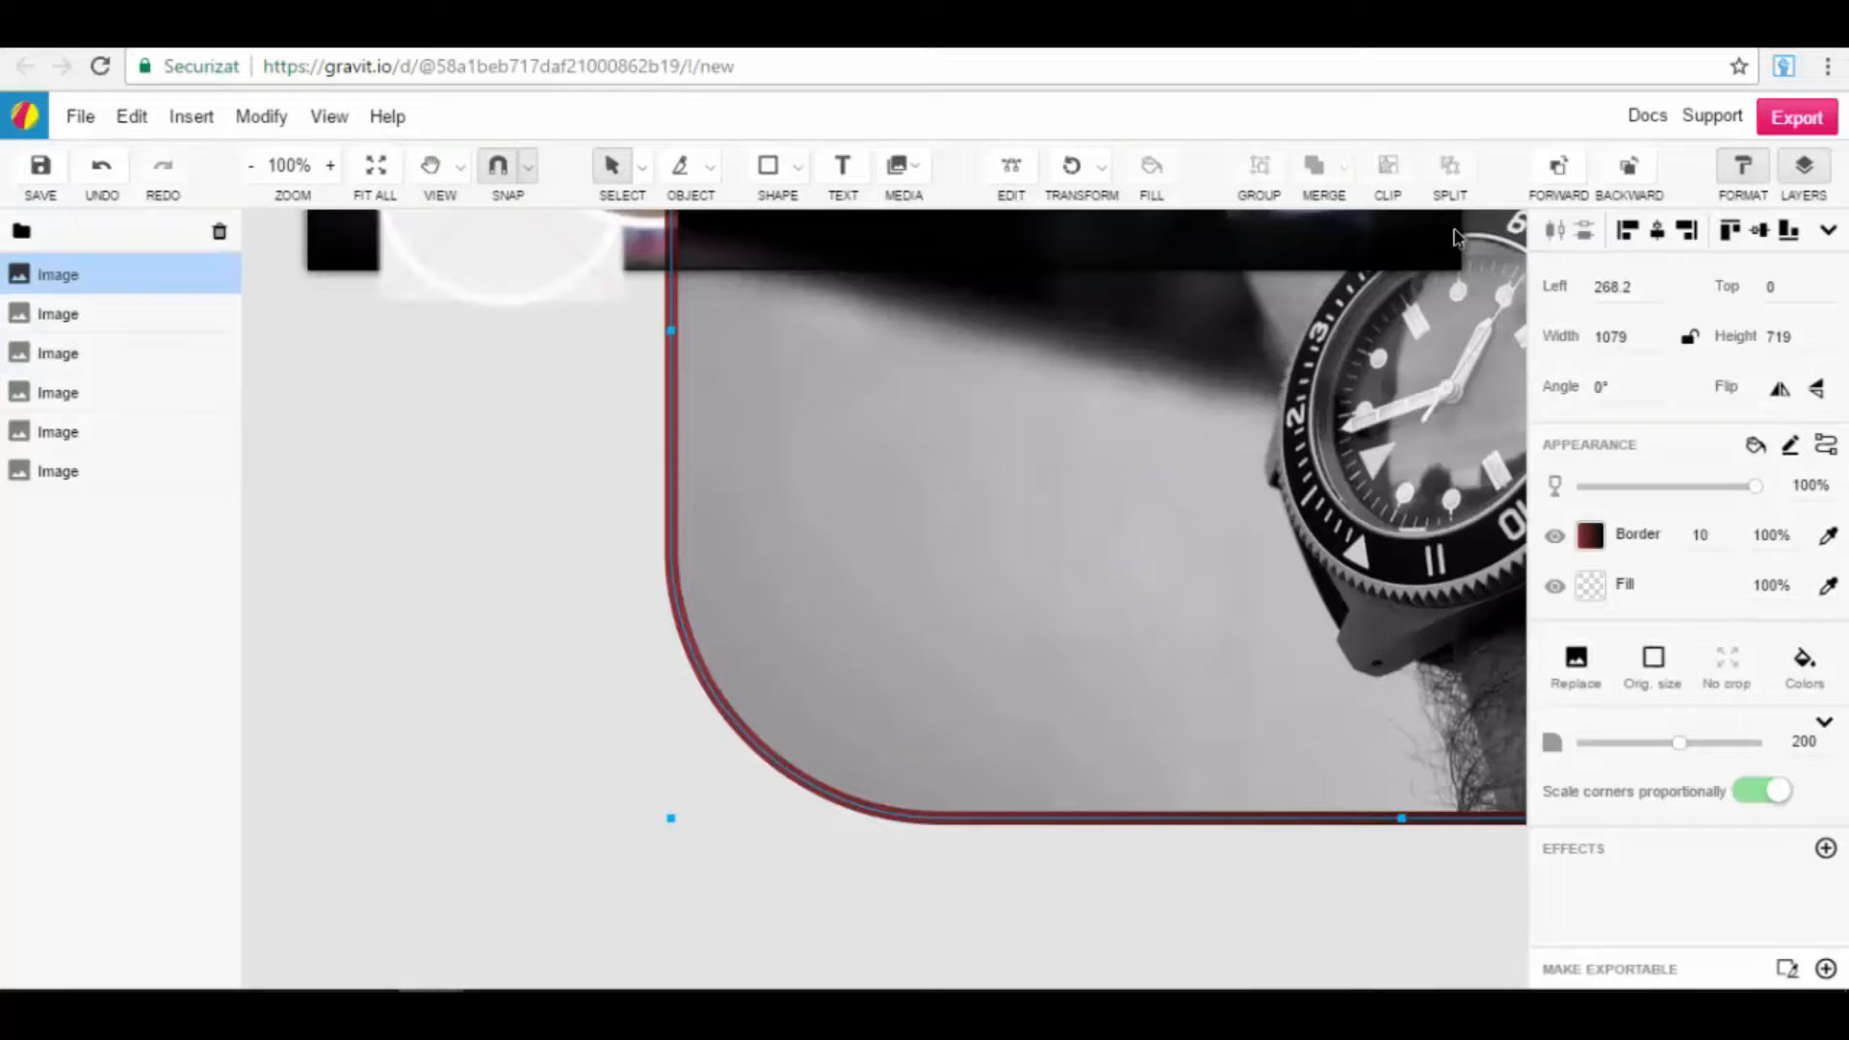
left_click(1807, 674)
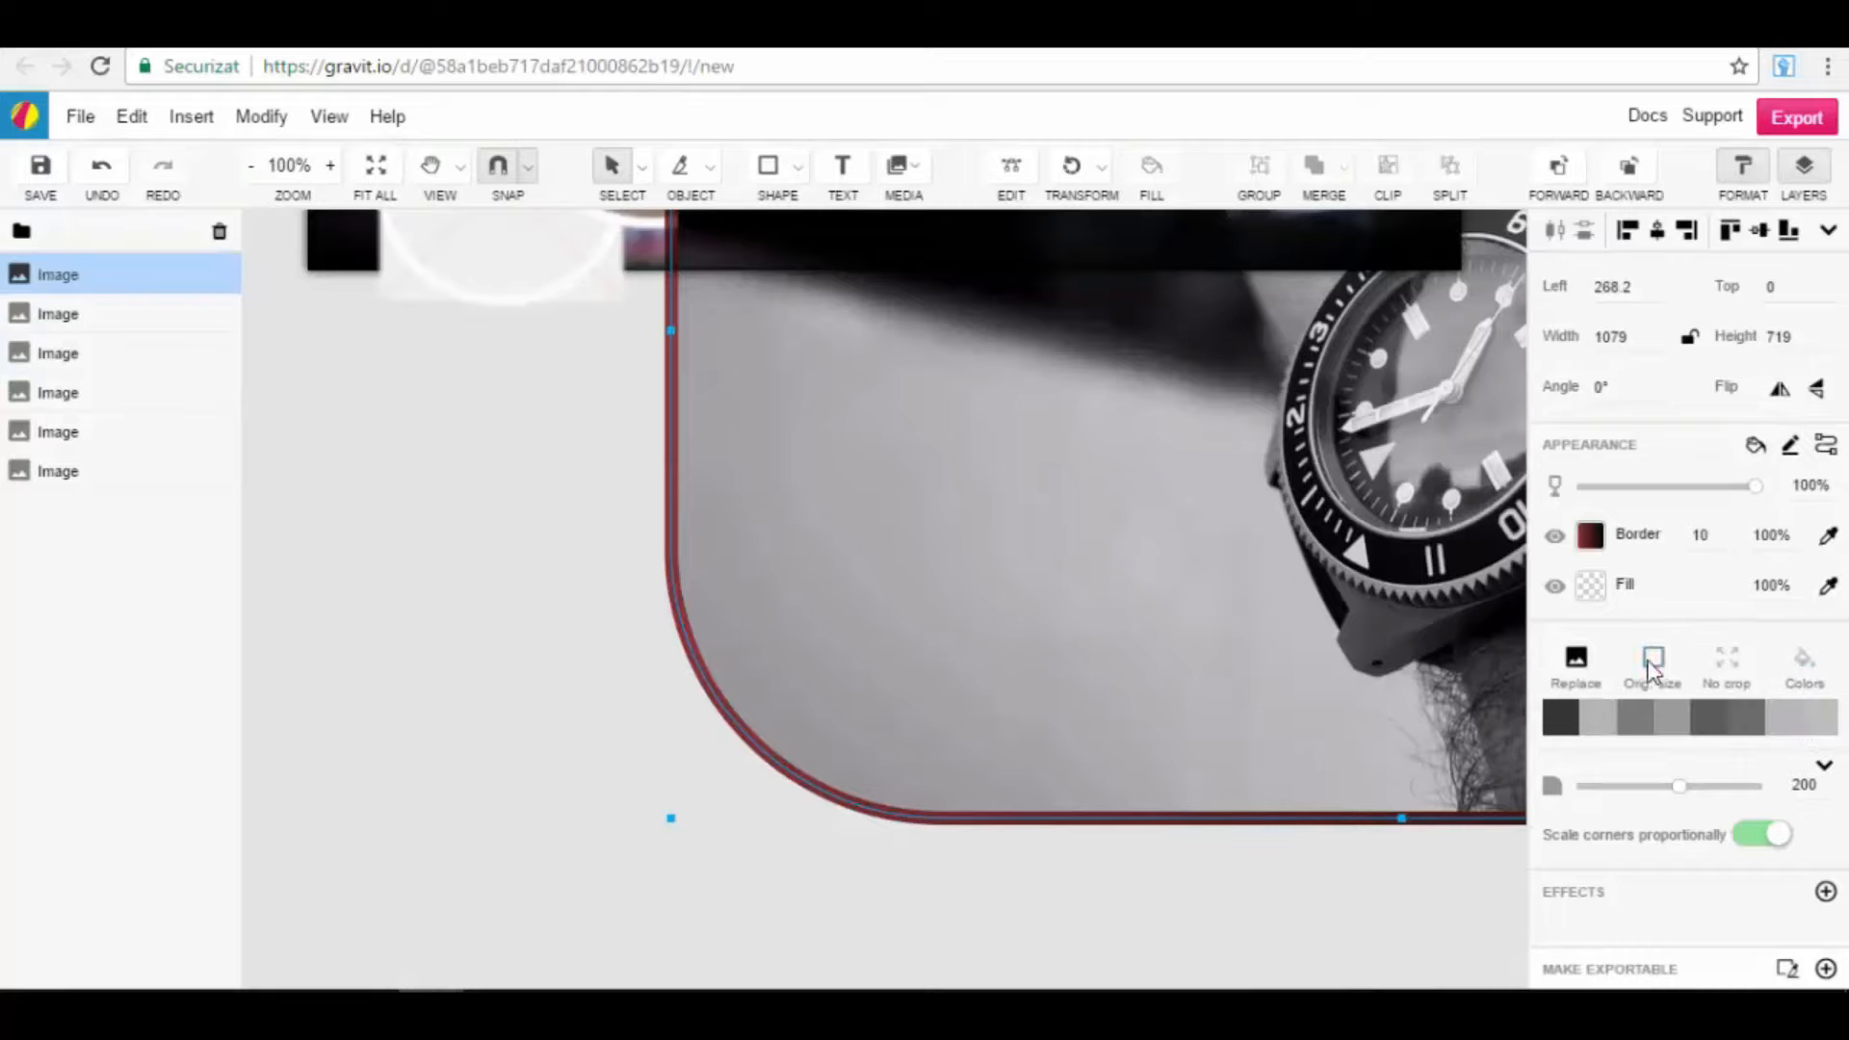
Step: Try a corner radius of 360 on the watch image and undo the change
left_click_drag(1671, 792, 1795, 799)
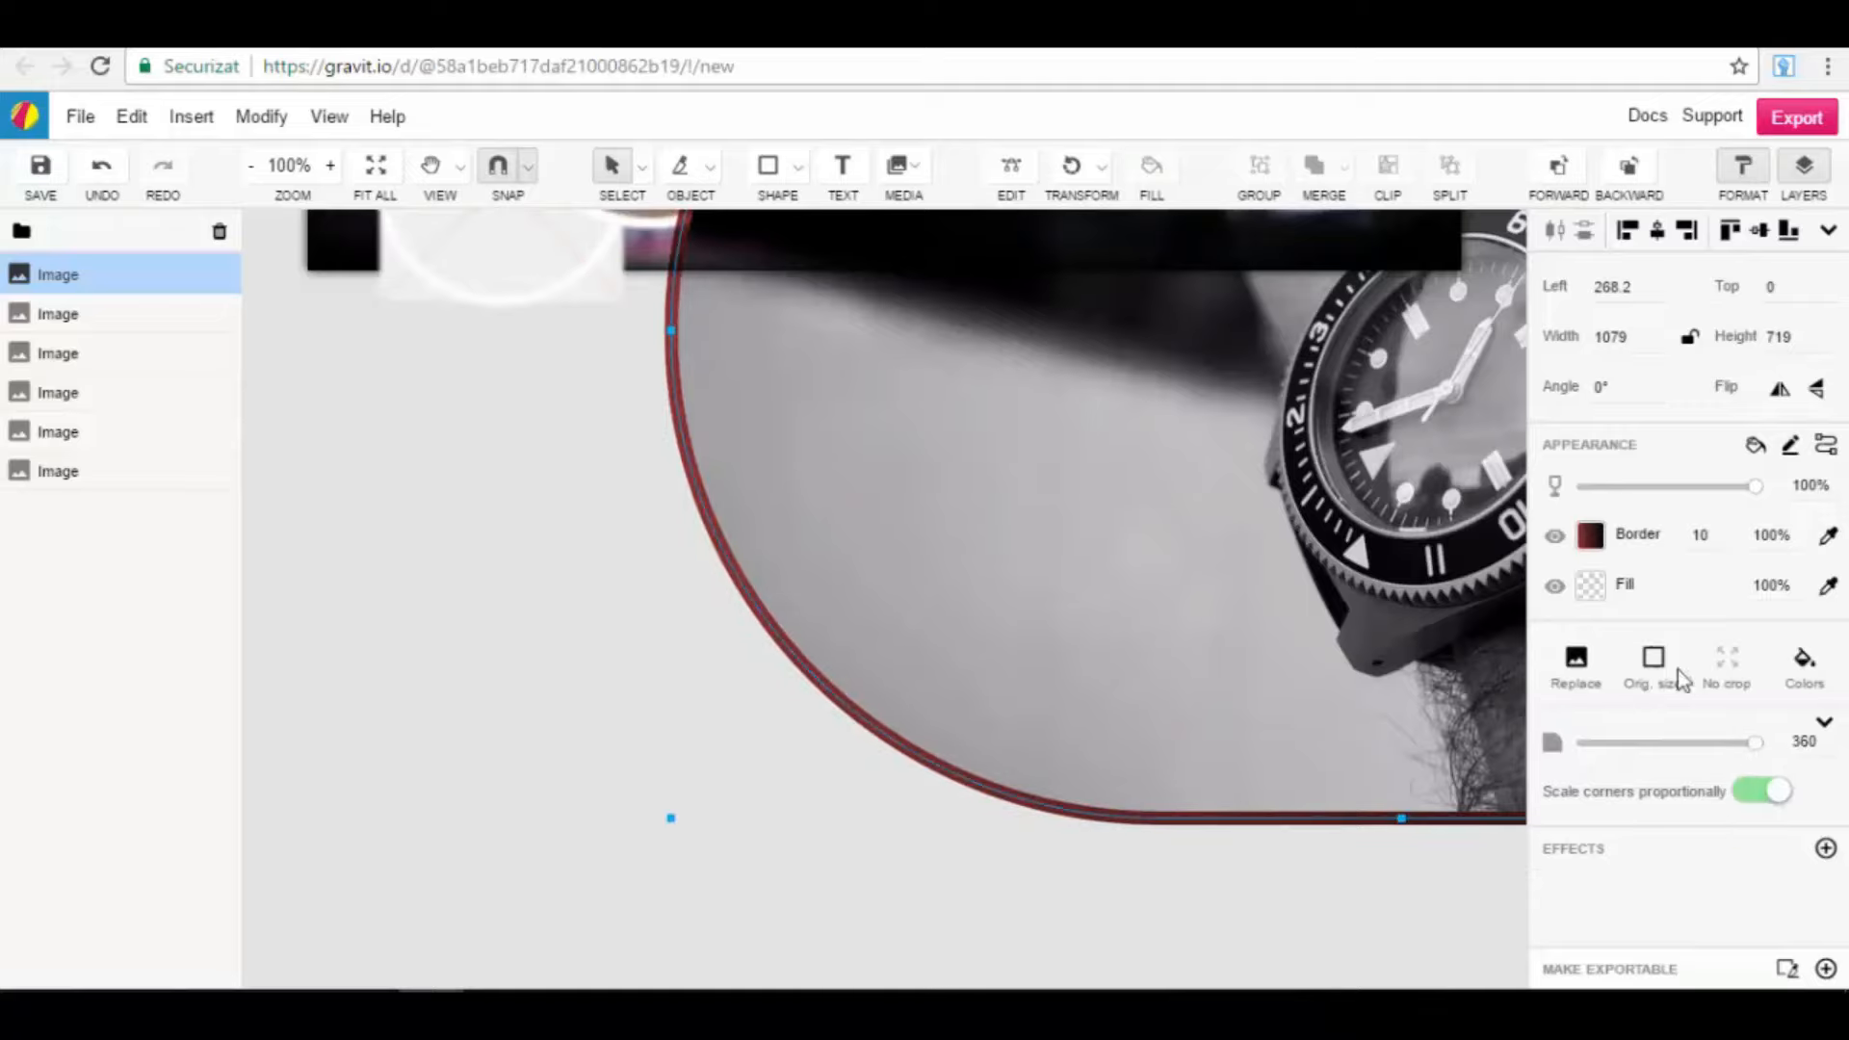
scroll(1137, 666, "up", 6)
left_click(101, 164)
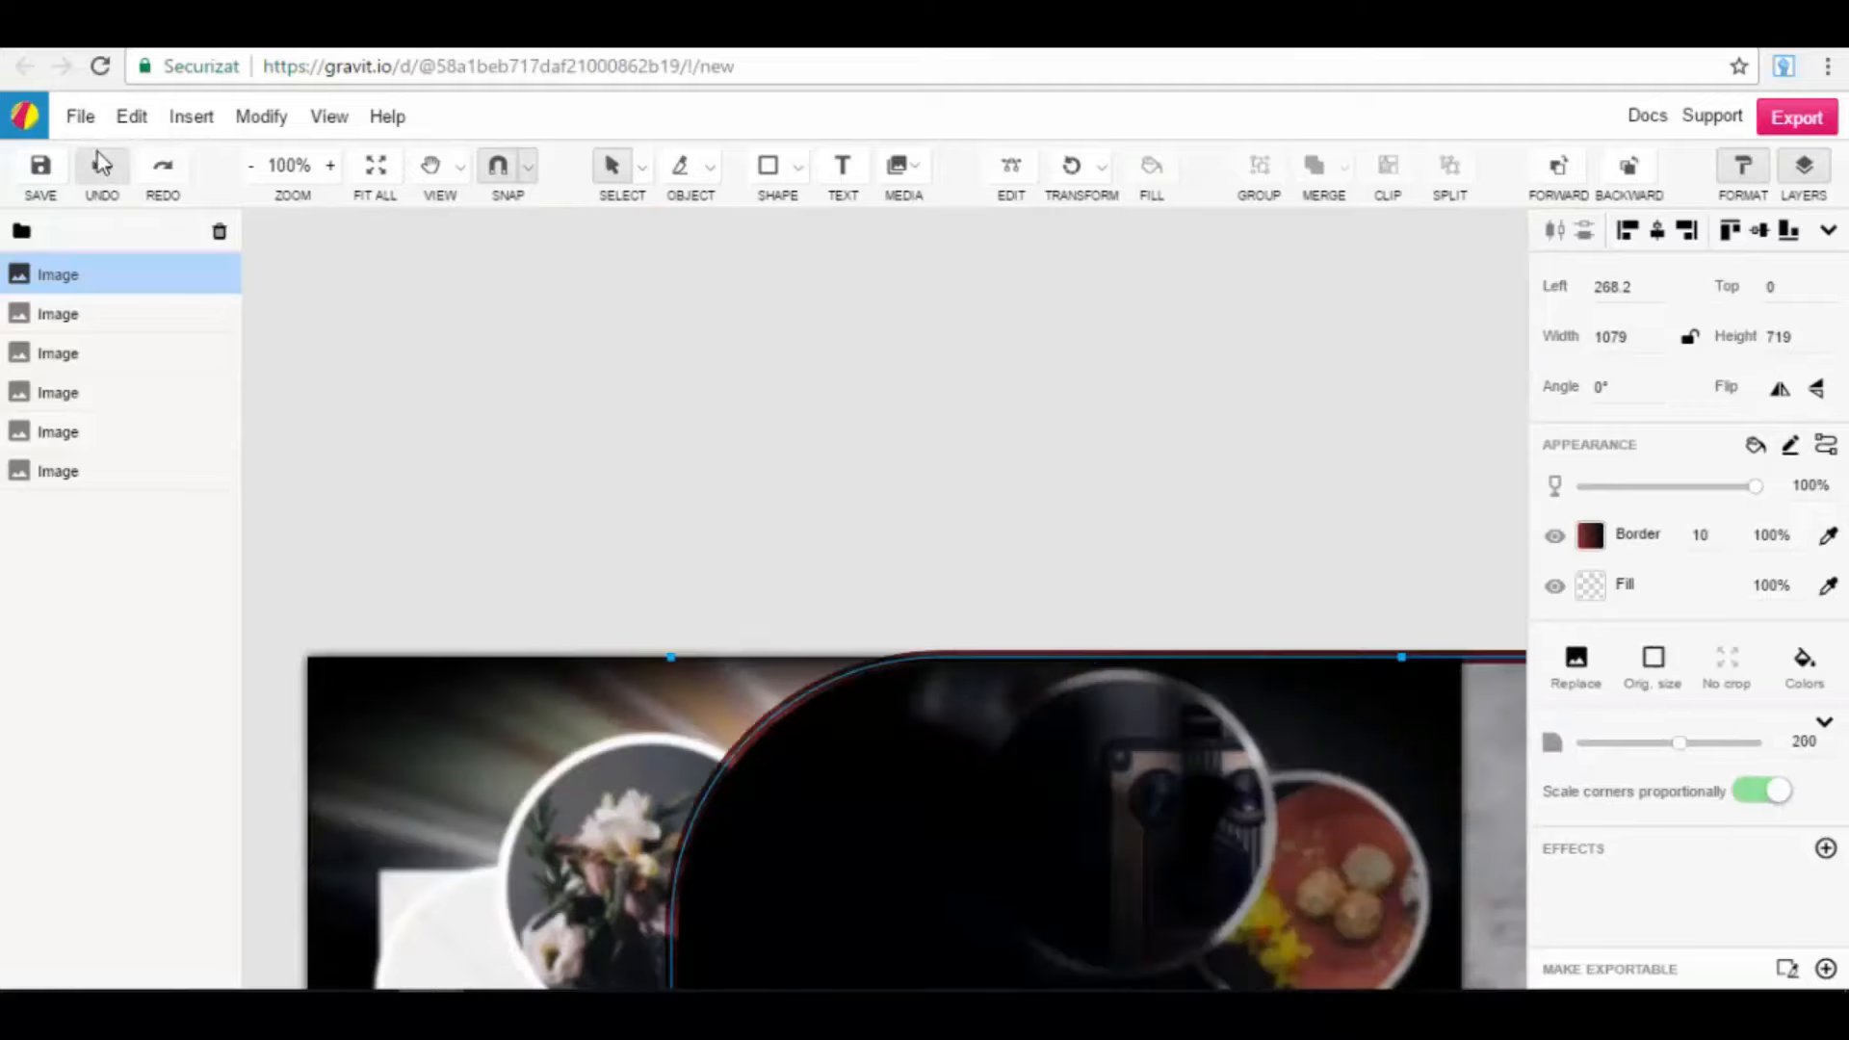
Step: Undo the watch image's original-size change and switch its proportional corner scaling off and back on
left_click(101, 165)
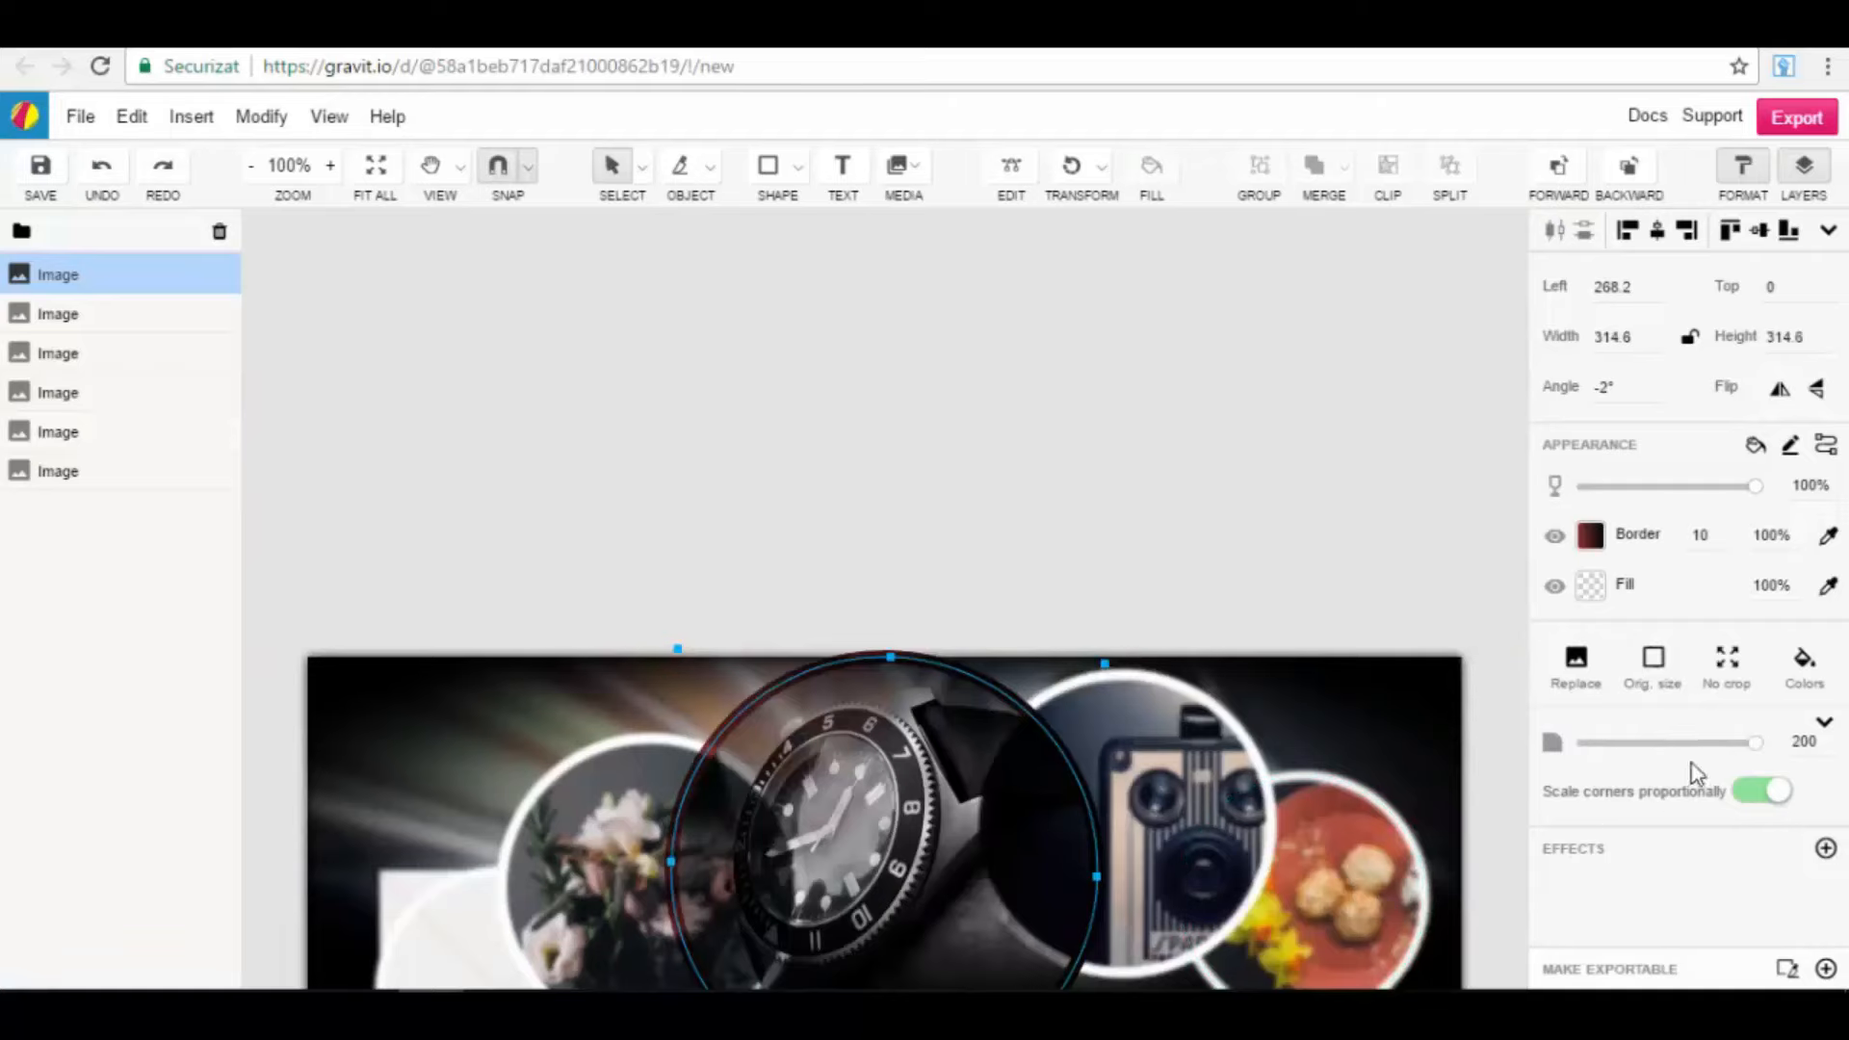
left_click(1777, 794)
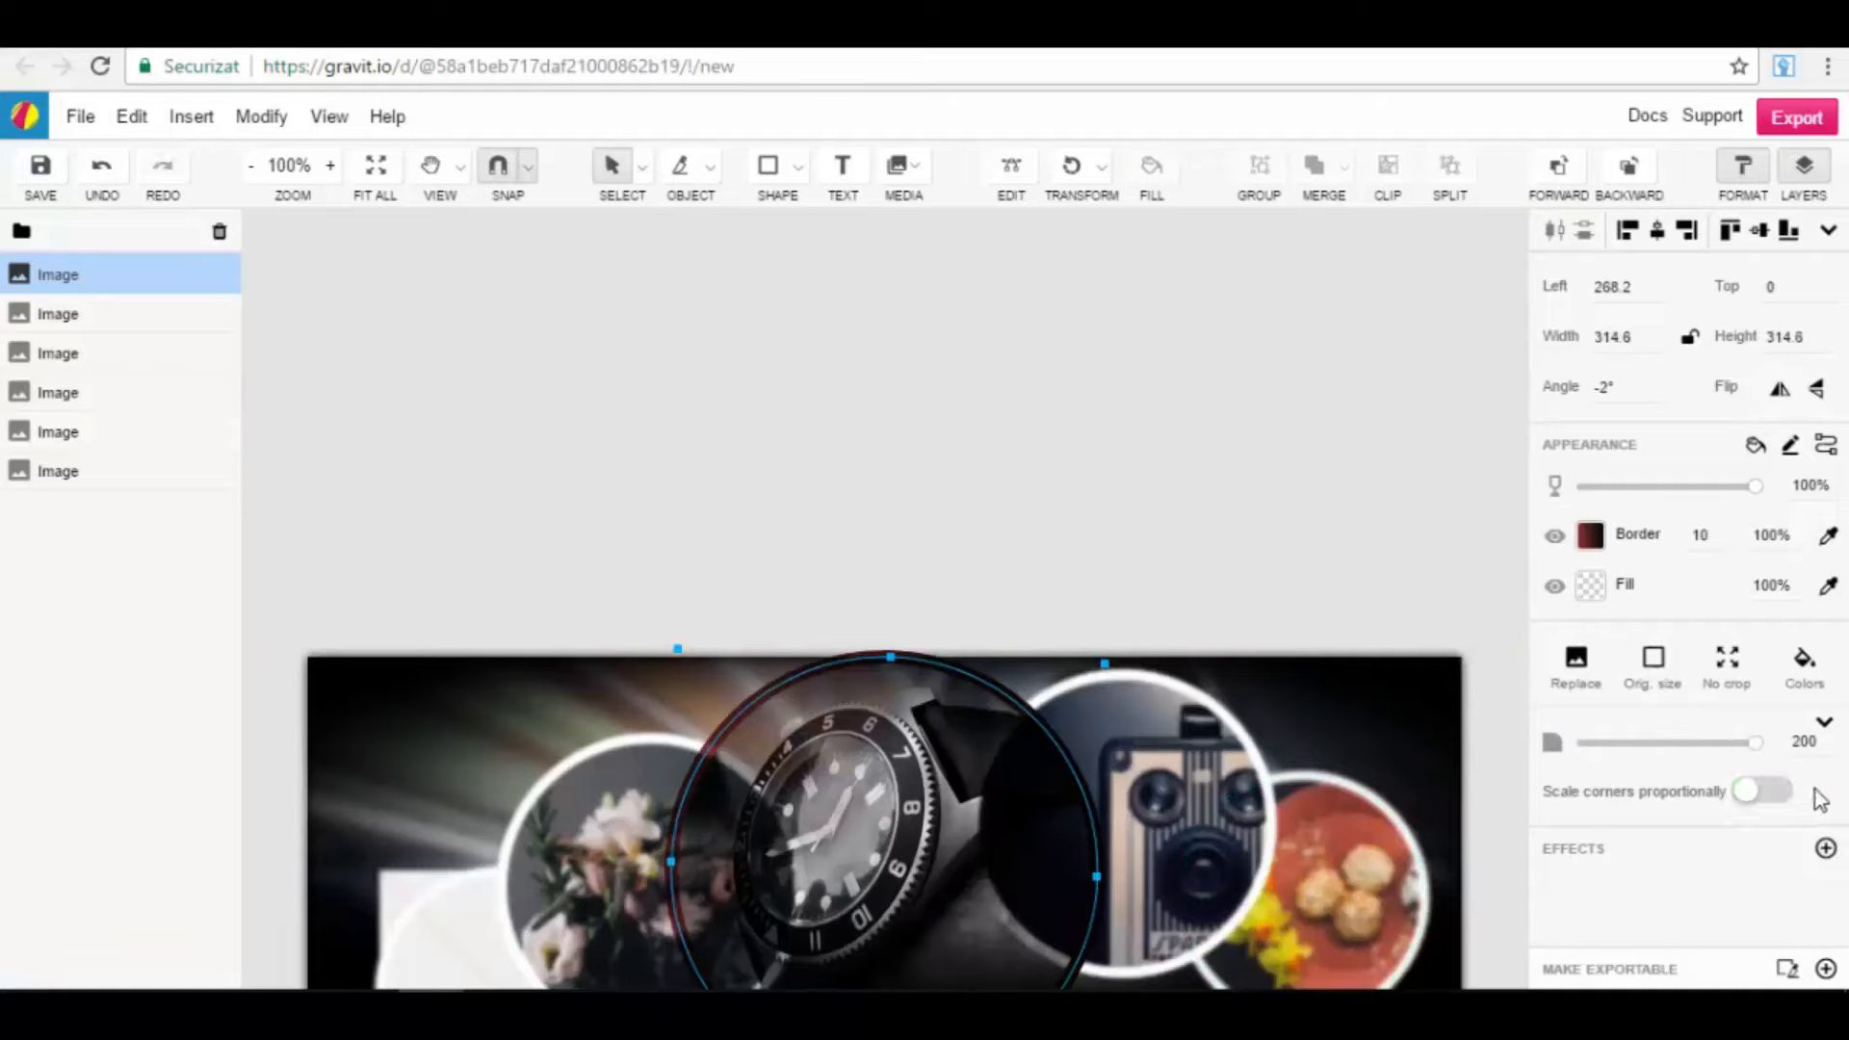
left_click(1773, 795)
Step: Resize the circular watch image to about 293.5 wide by 288 high
mouse_move(891, 661)
left_mouse_down()
mouse_move(898, 569)
mouse_move(890, 696)
left_mouse_up()
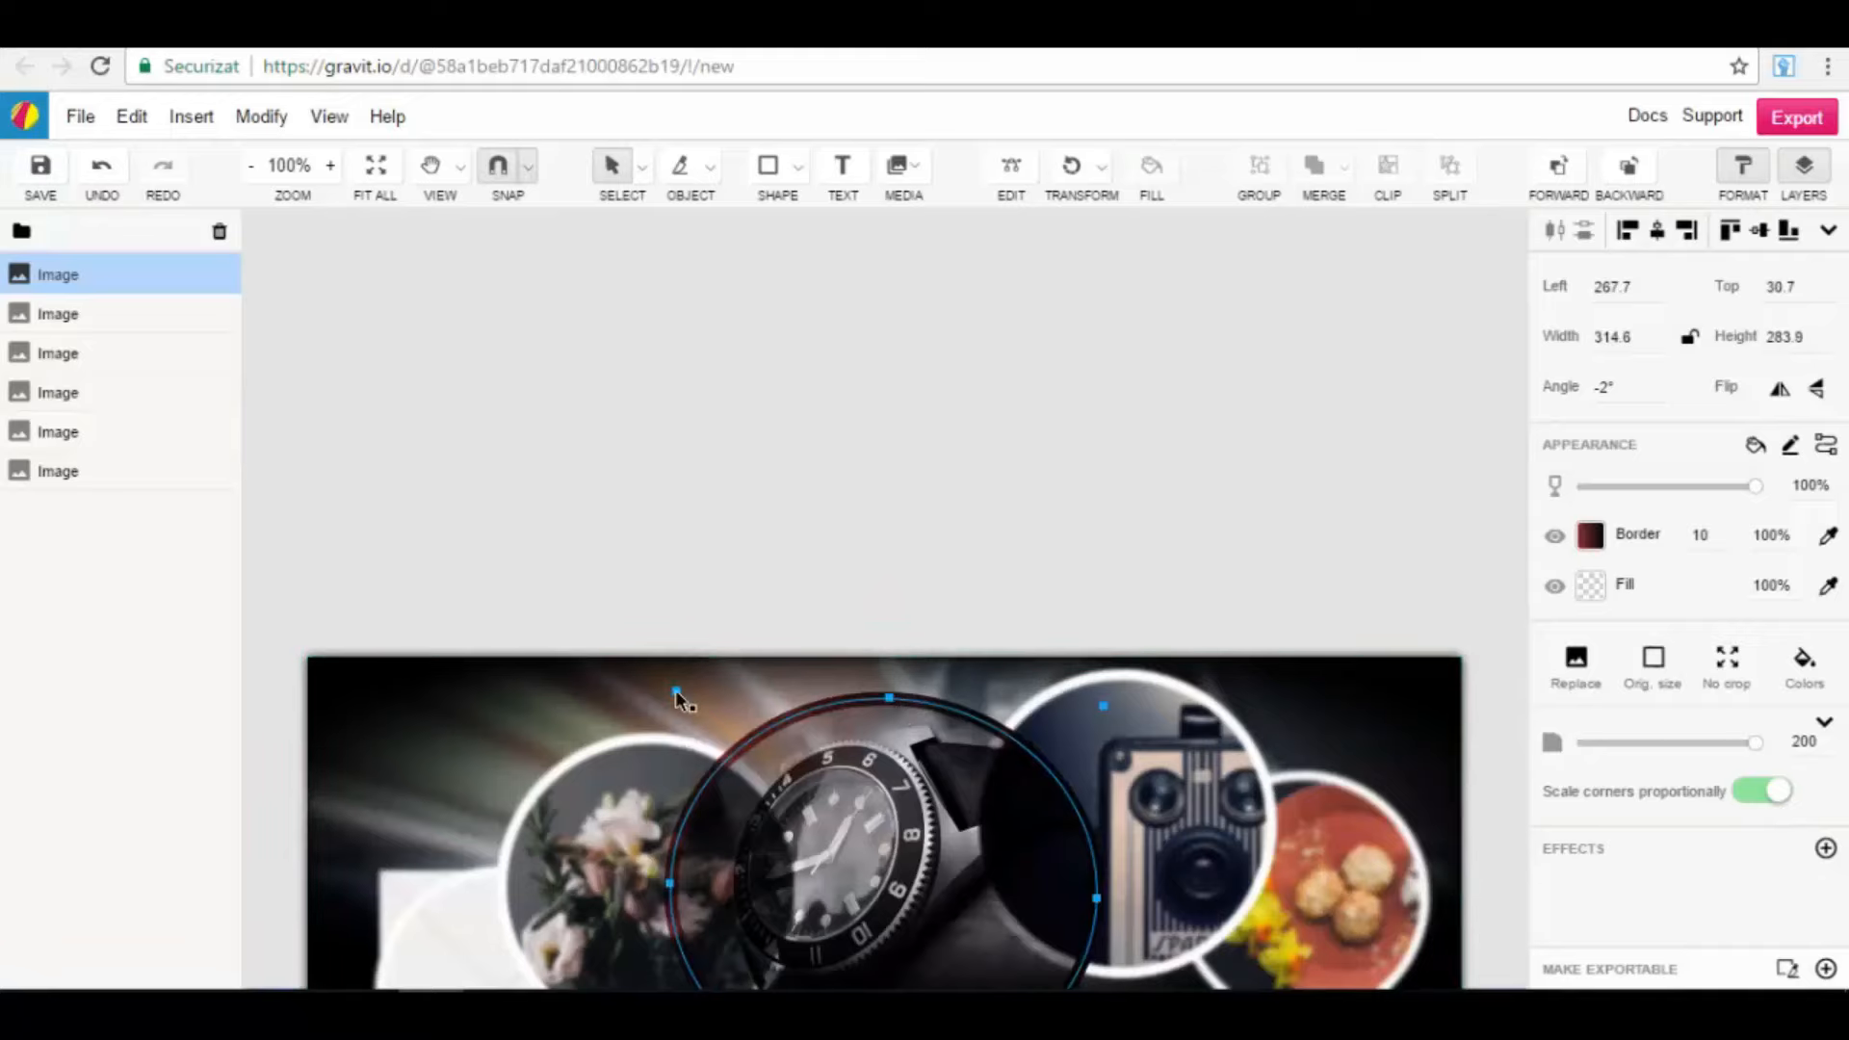
mouse_move(676, 693)
left_mouse_down()
mouse_move(568, 628)
mouse_move(540, 546)
mouse_move(706, 688)
left_mouse_up()
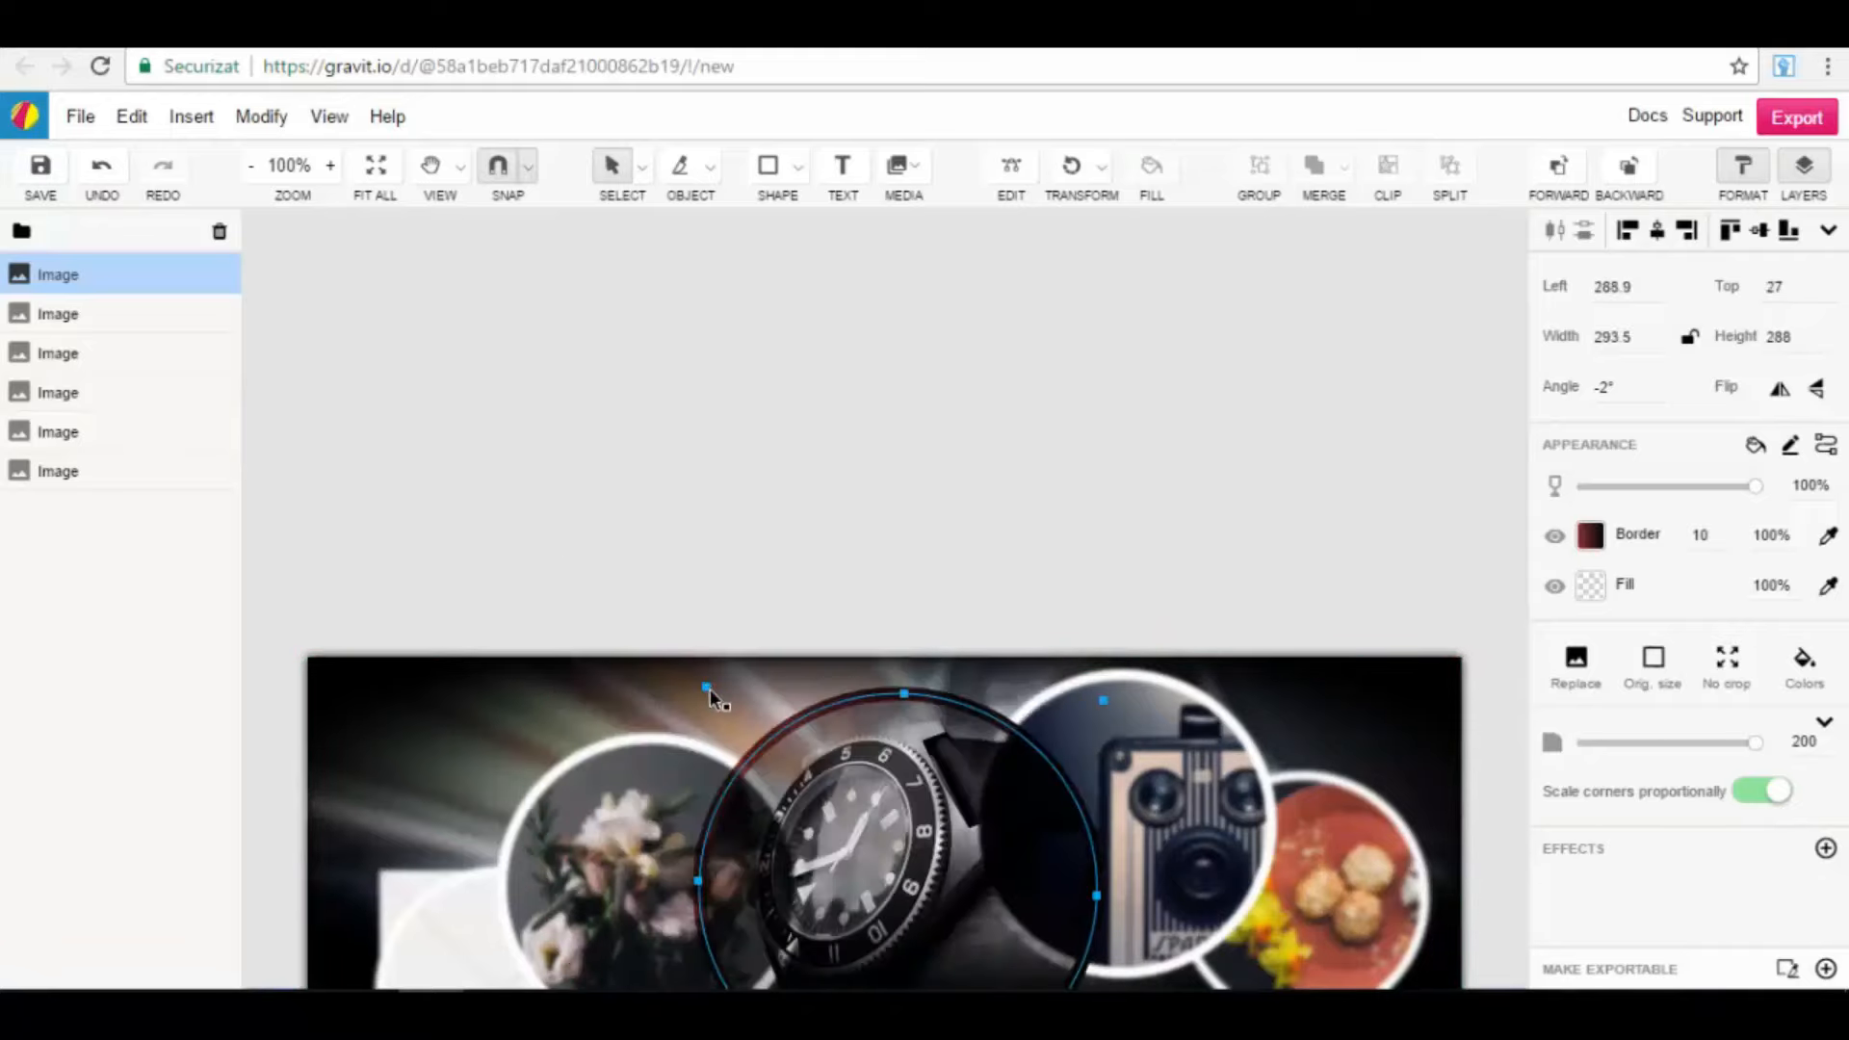
scroll(1488, 695, "down", 3)
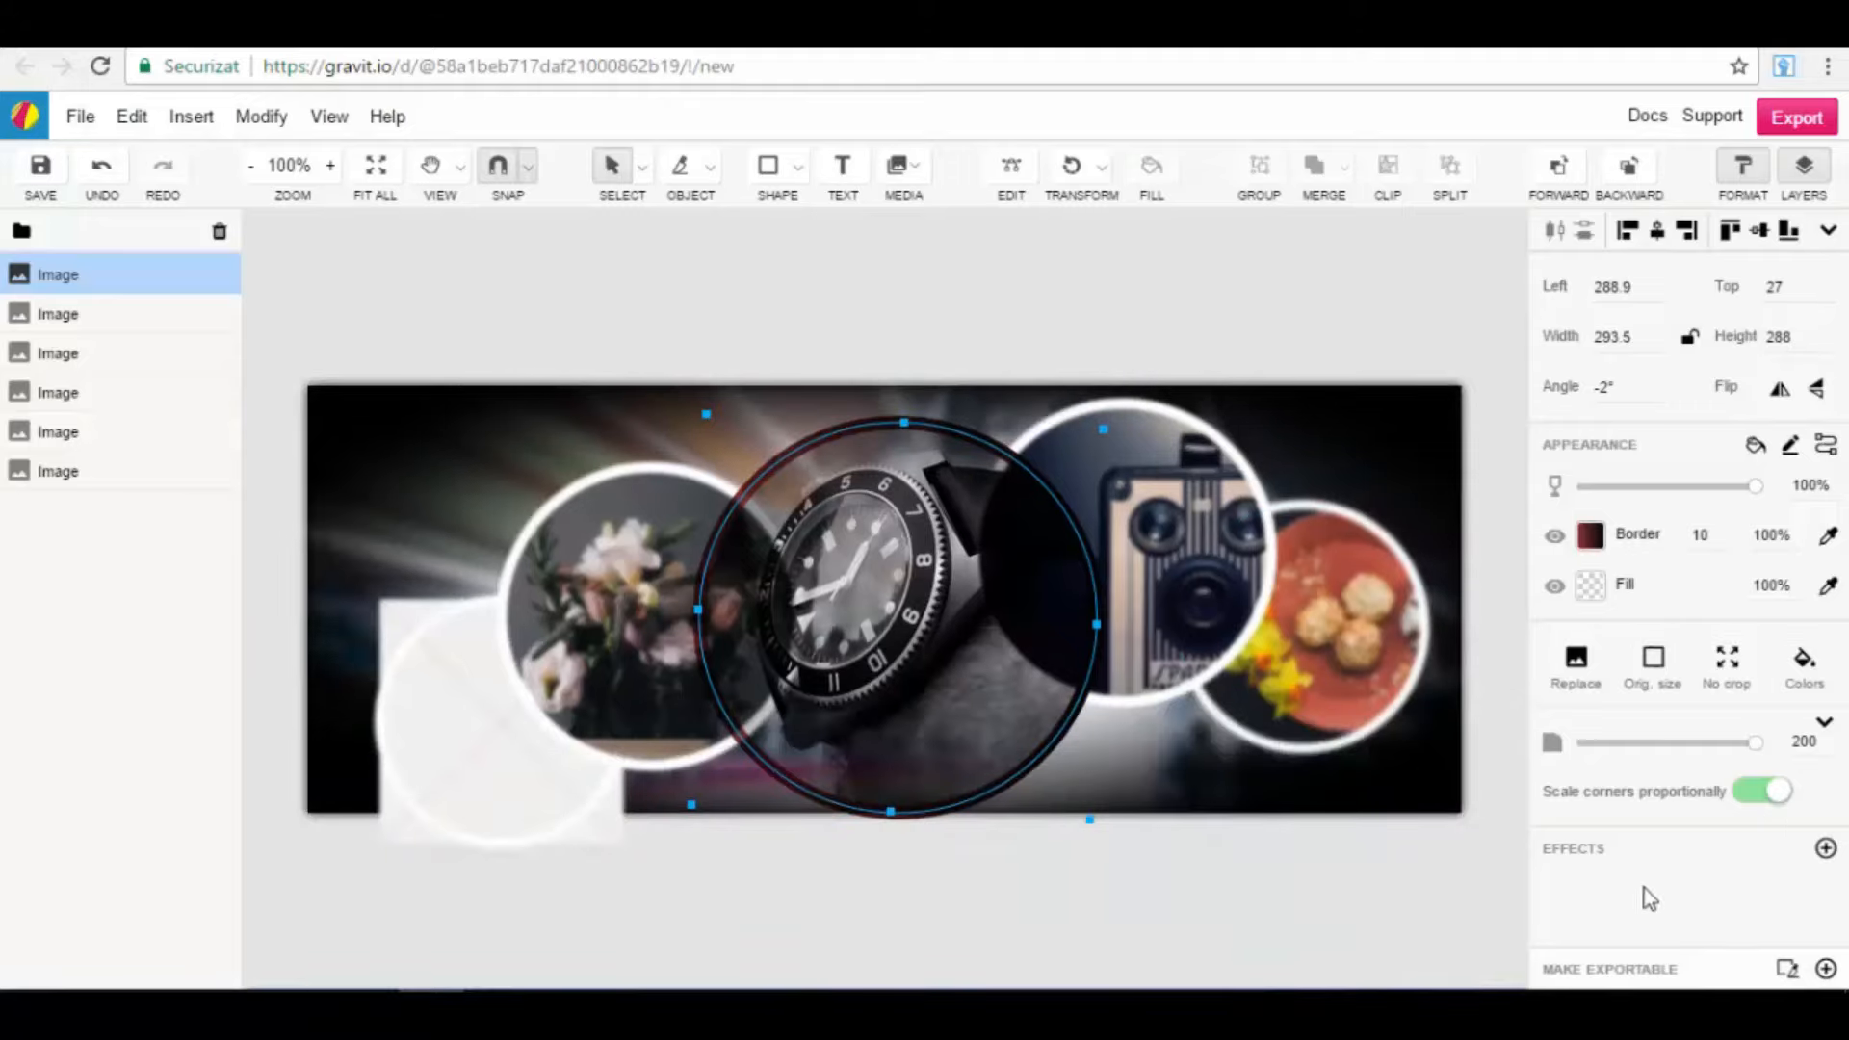
Step: Add a Fast Blur effect to the watch image with a radius of about 3.1
left_click(1827, 850)
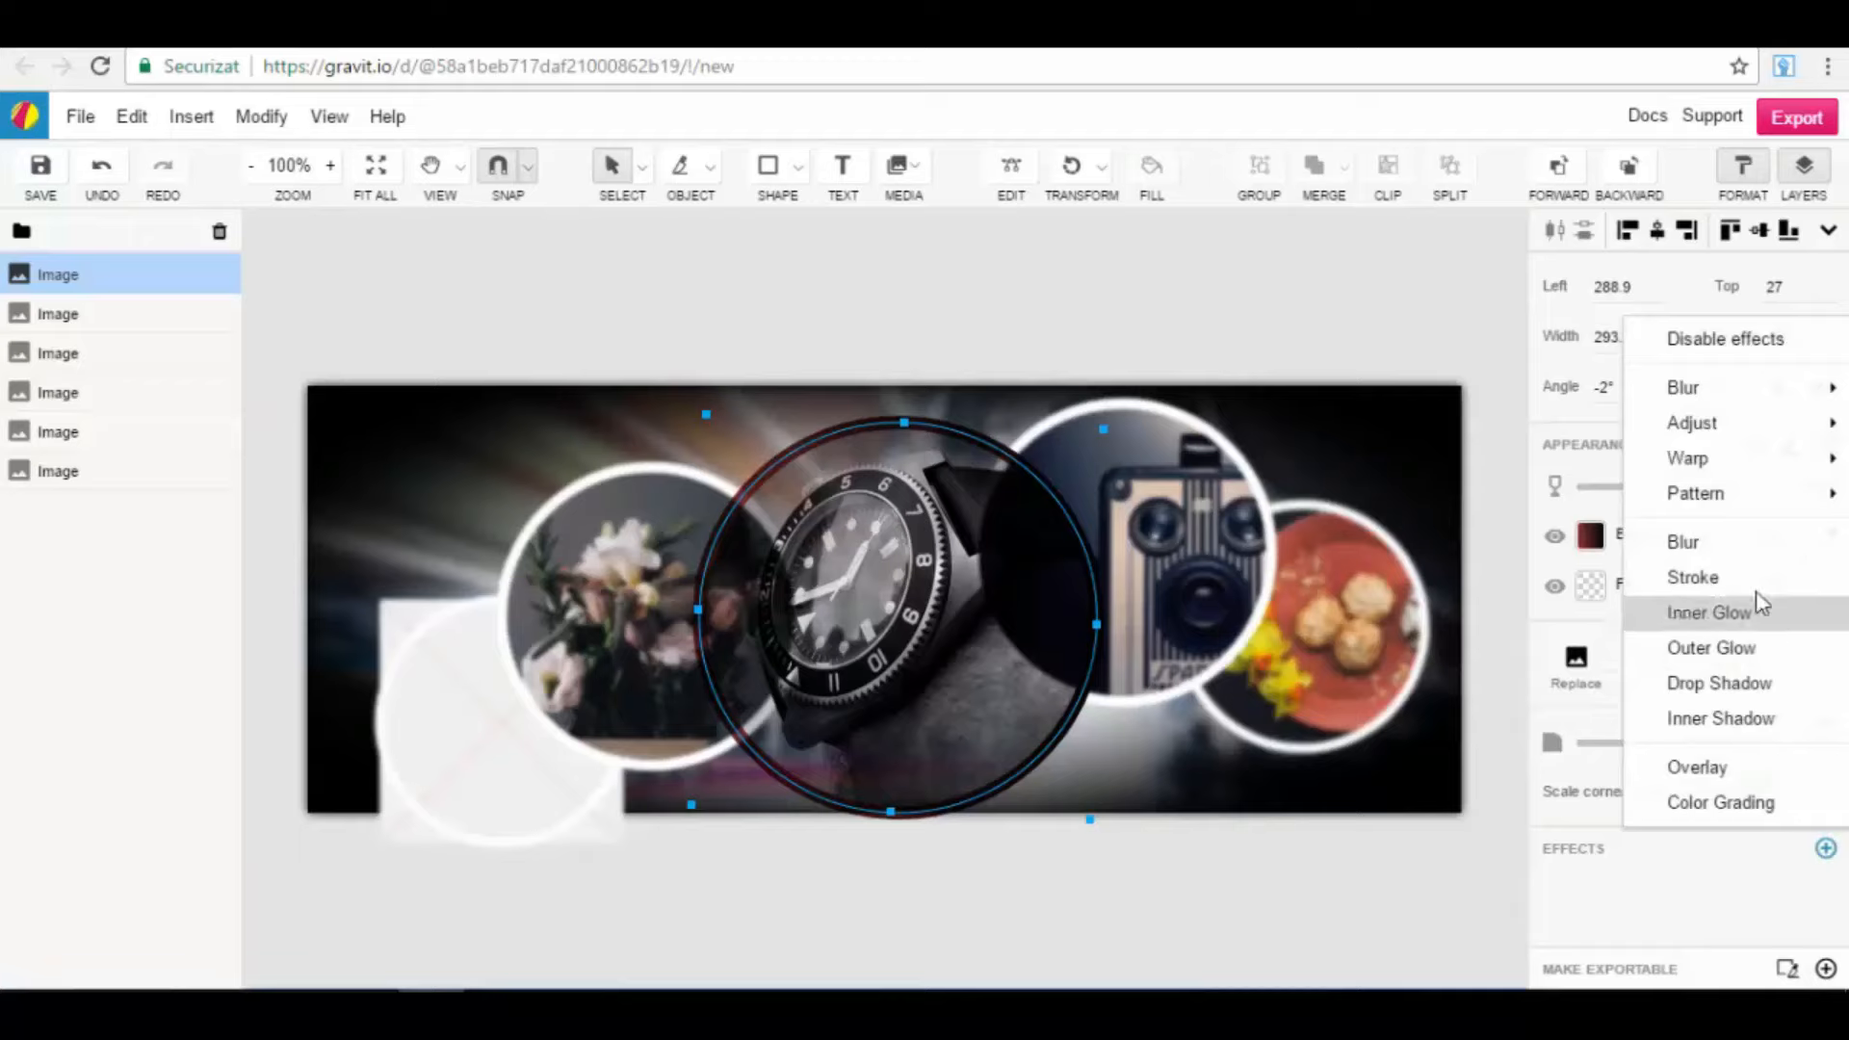
mouse_move(1719, 383)
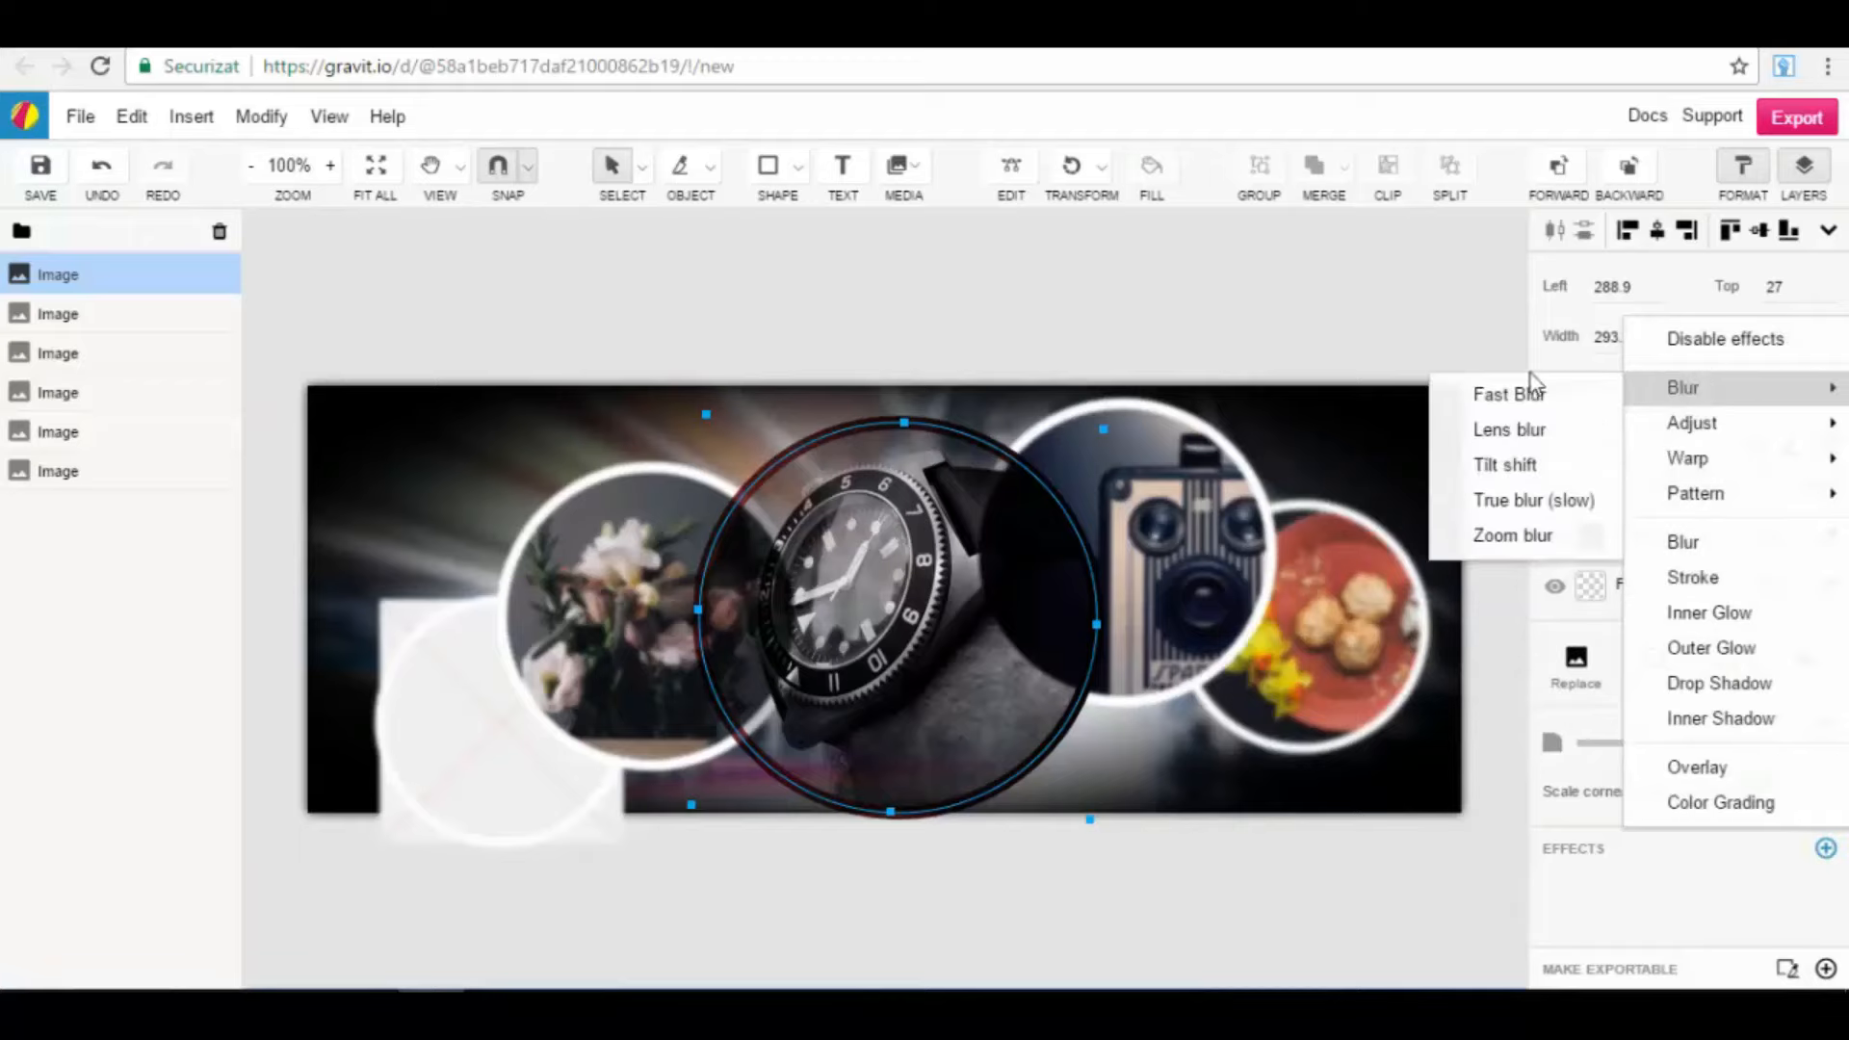
left_click(1510, 395)
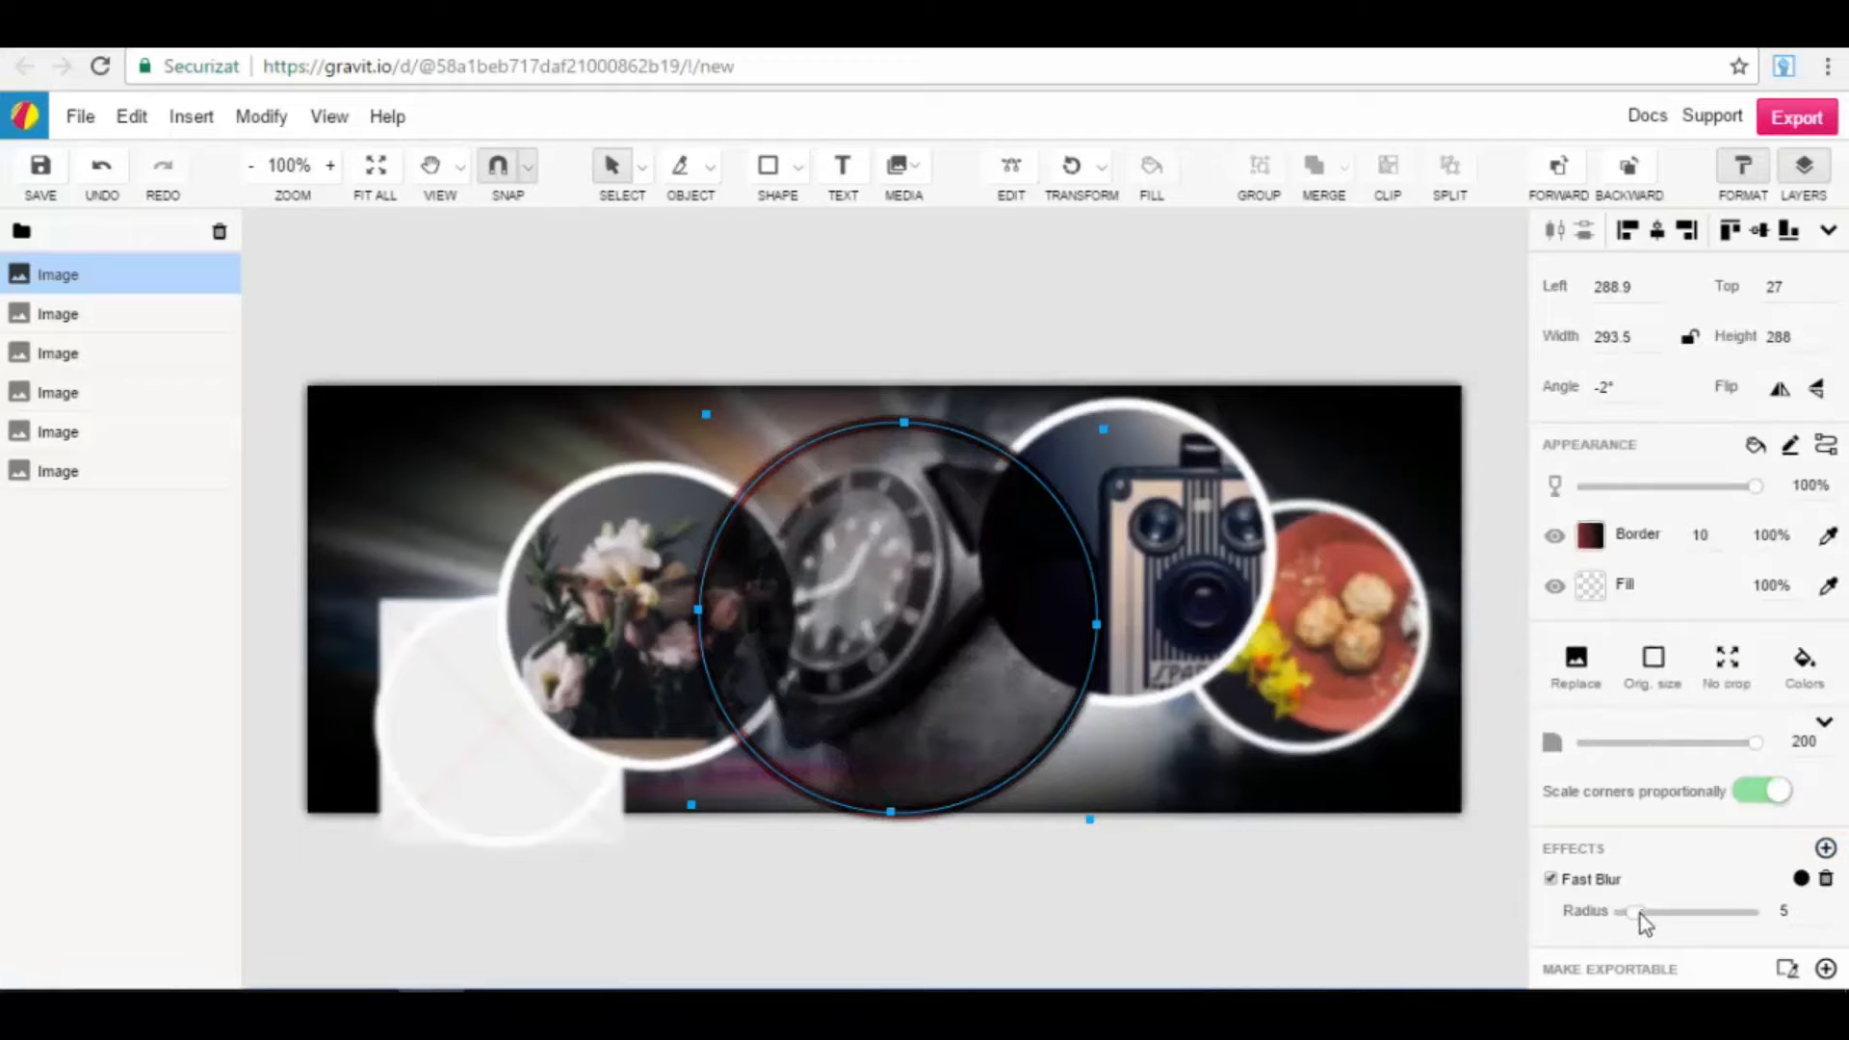
left_click_drag(1639, 915, 1628, 911)
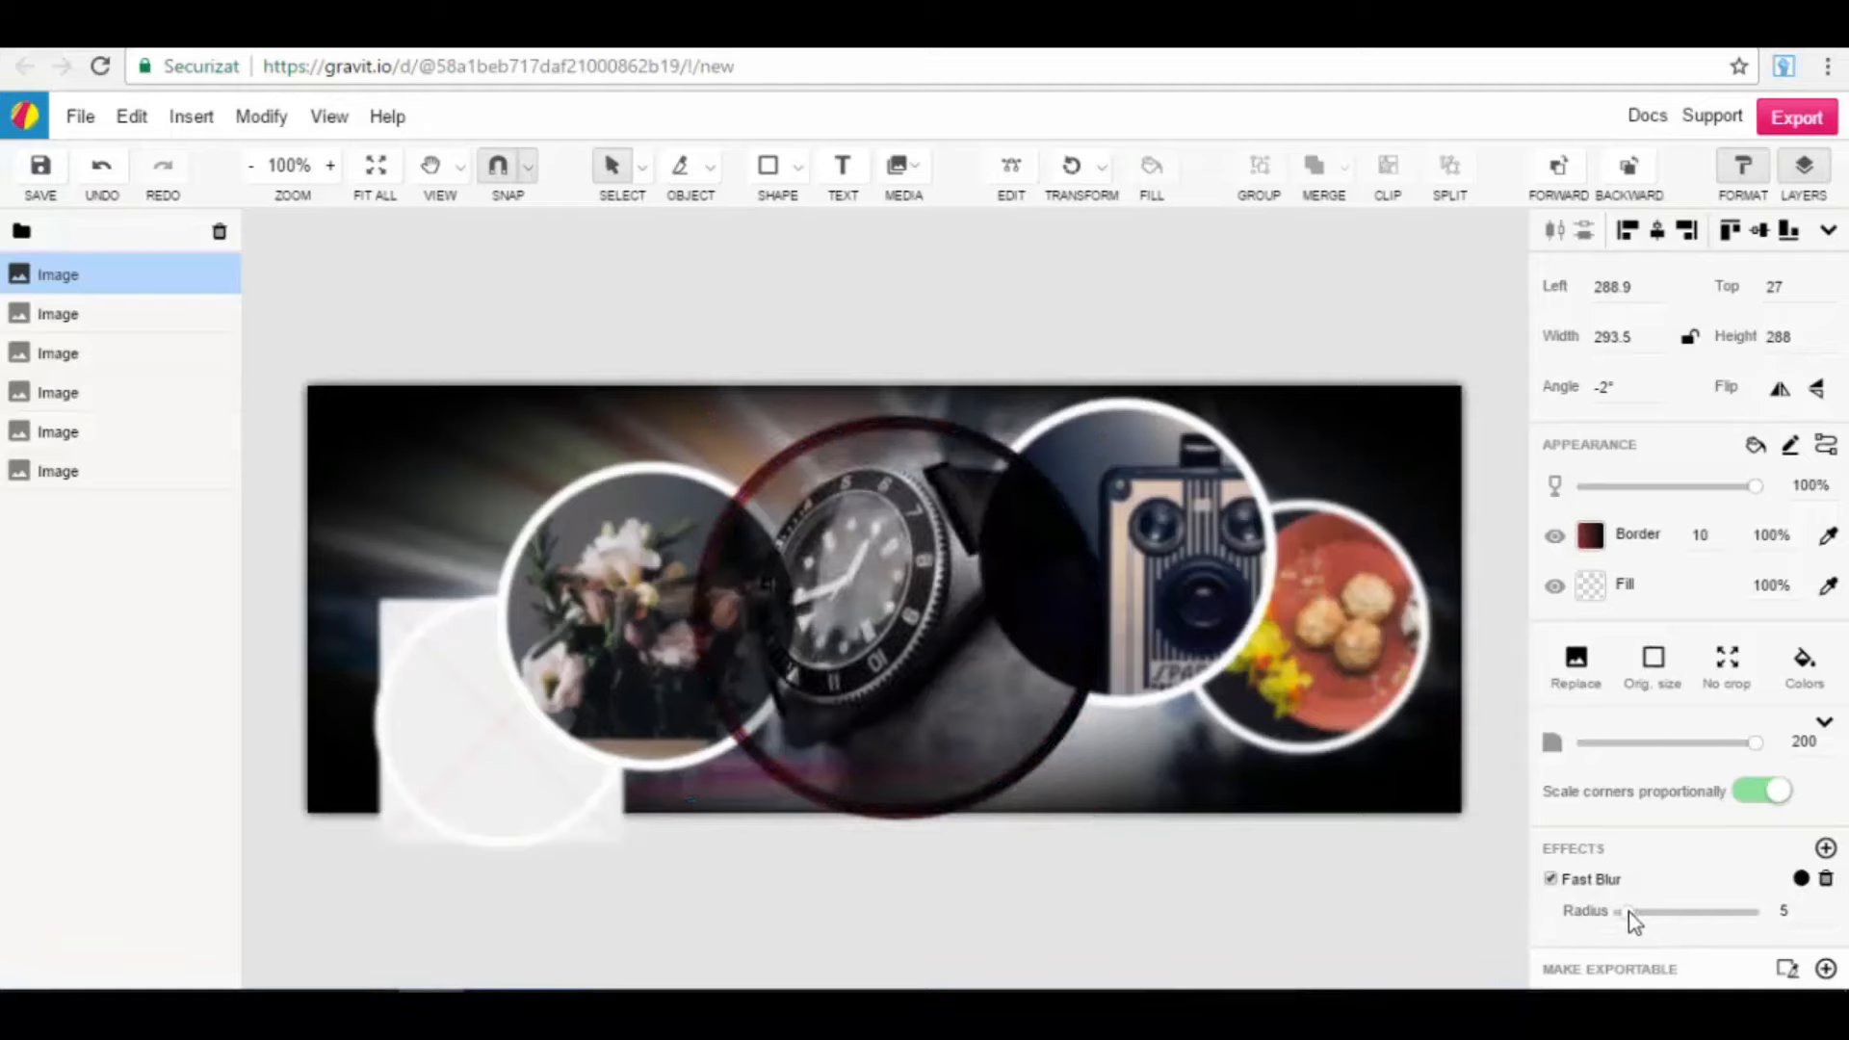
Step: Add an Outer Glow effect to the watch image and reduce its radius to 0
left_click(1826, 849)
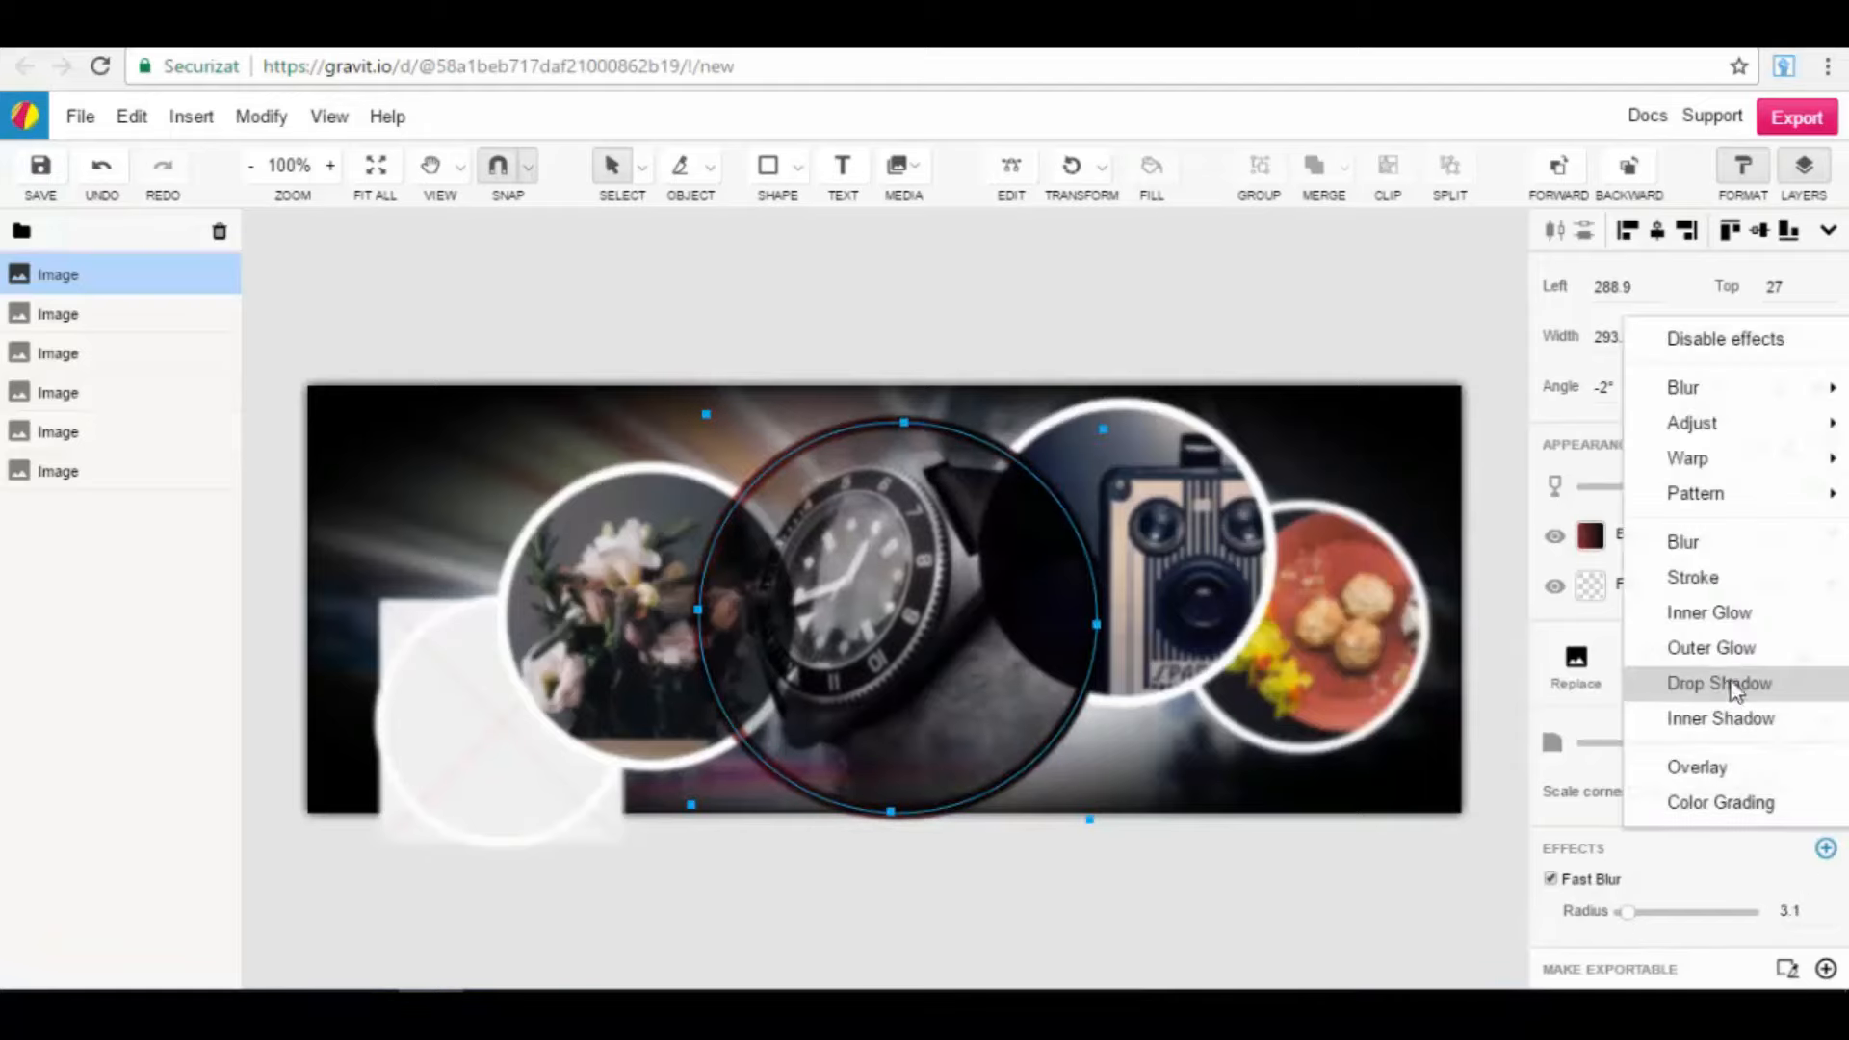
left_click(1712, 648)
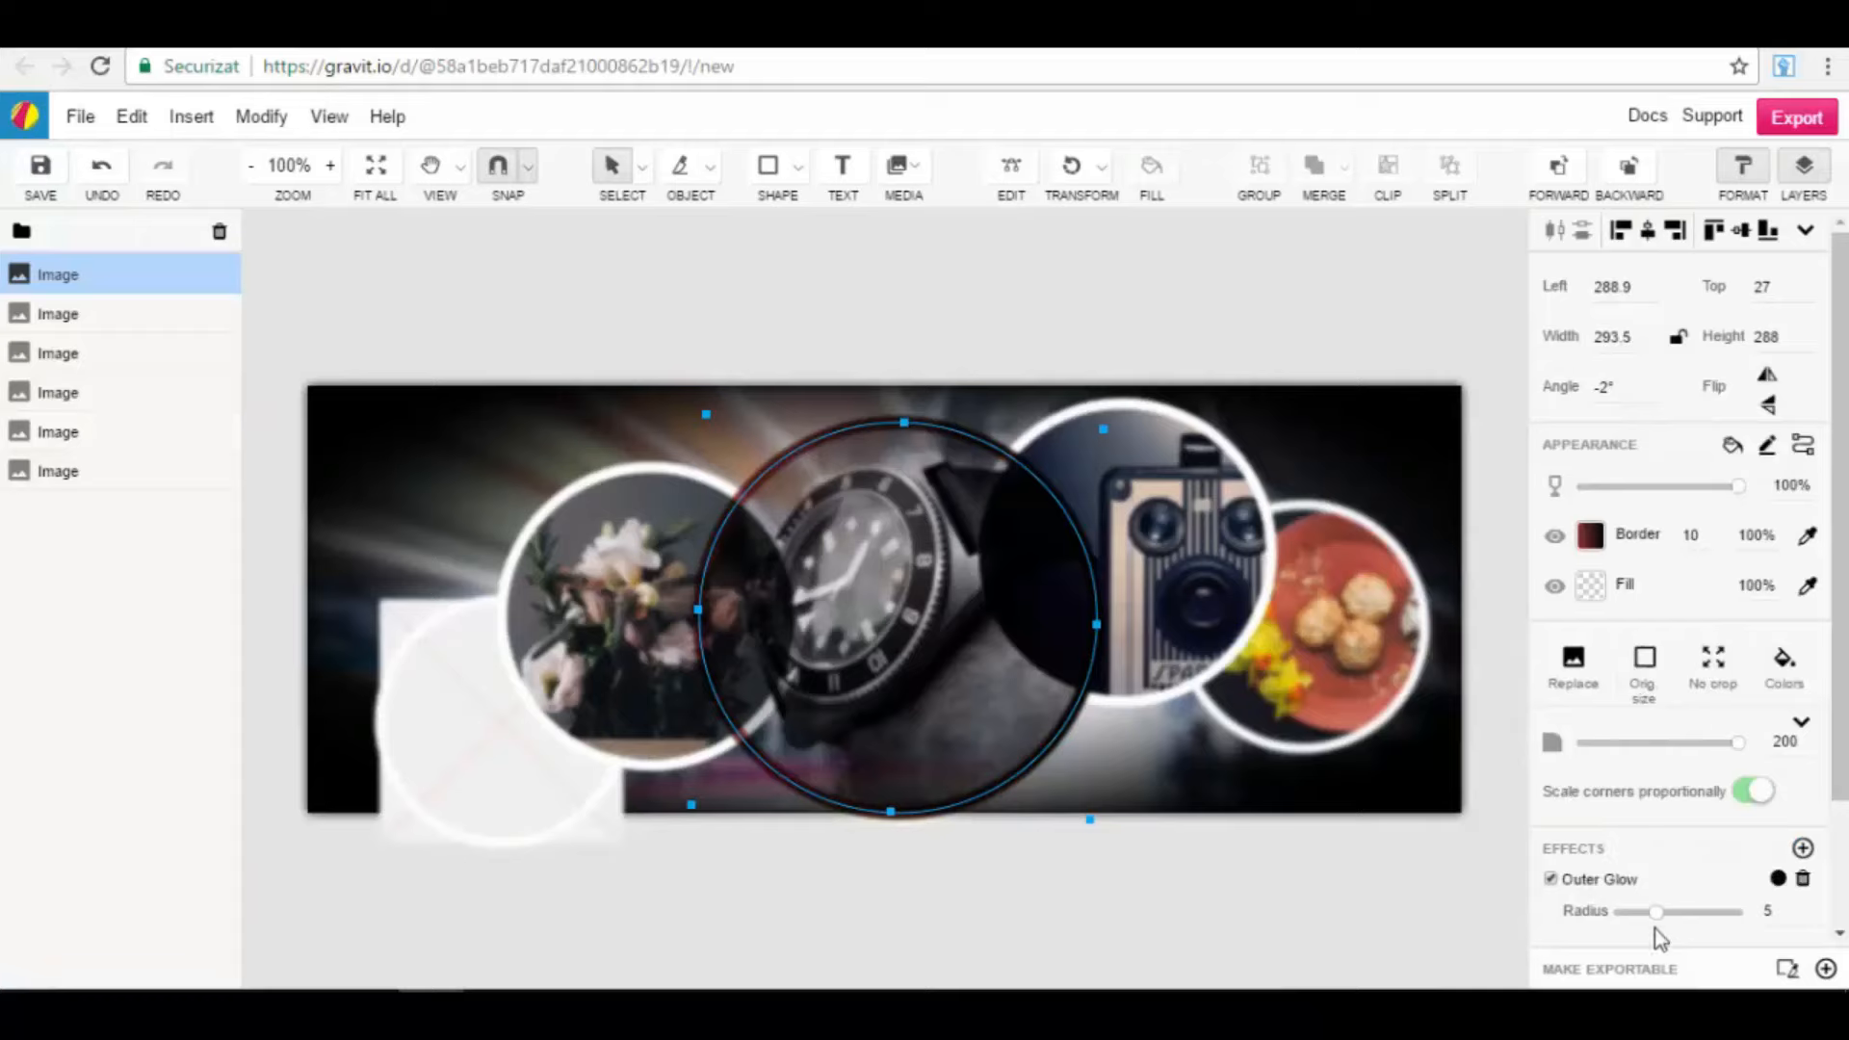
left_click_drag(1656, 915, 1531, 916)
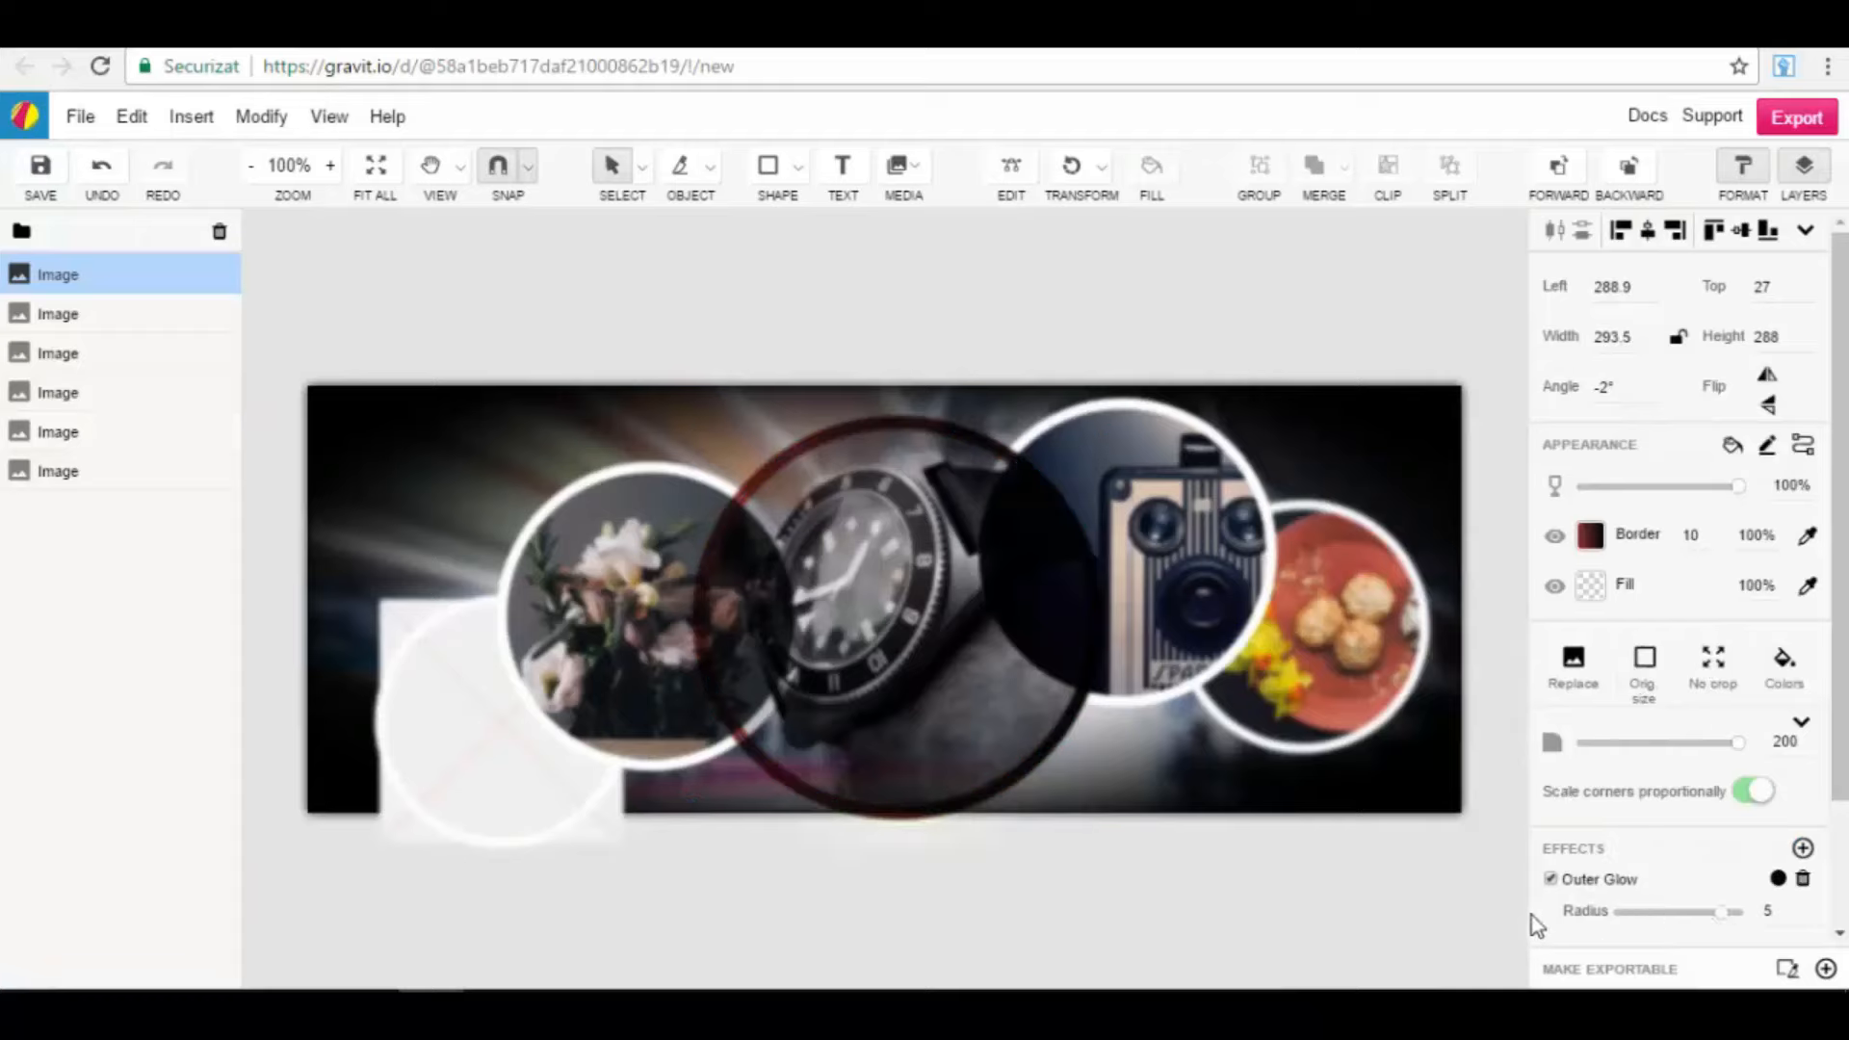
Step: Add a Drop Shadow effect to the watch image and raise the Outer Glow intensity to about 1.728
left_click(1803, 848)
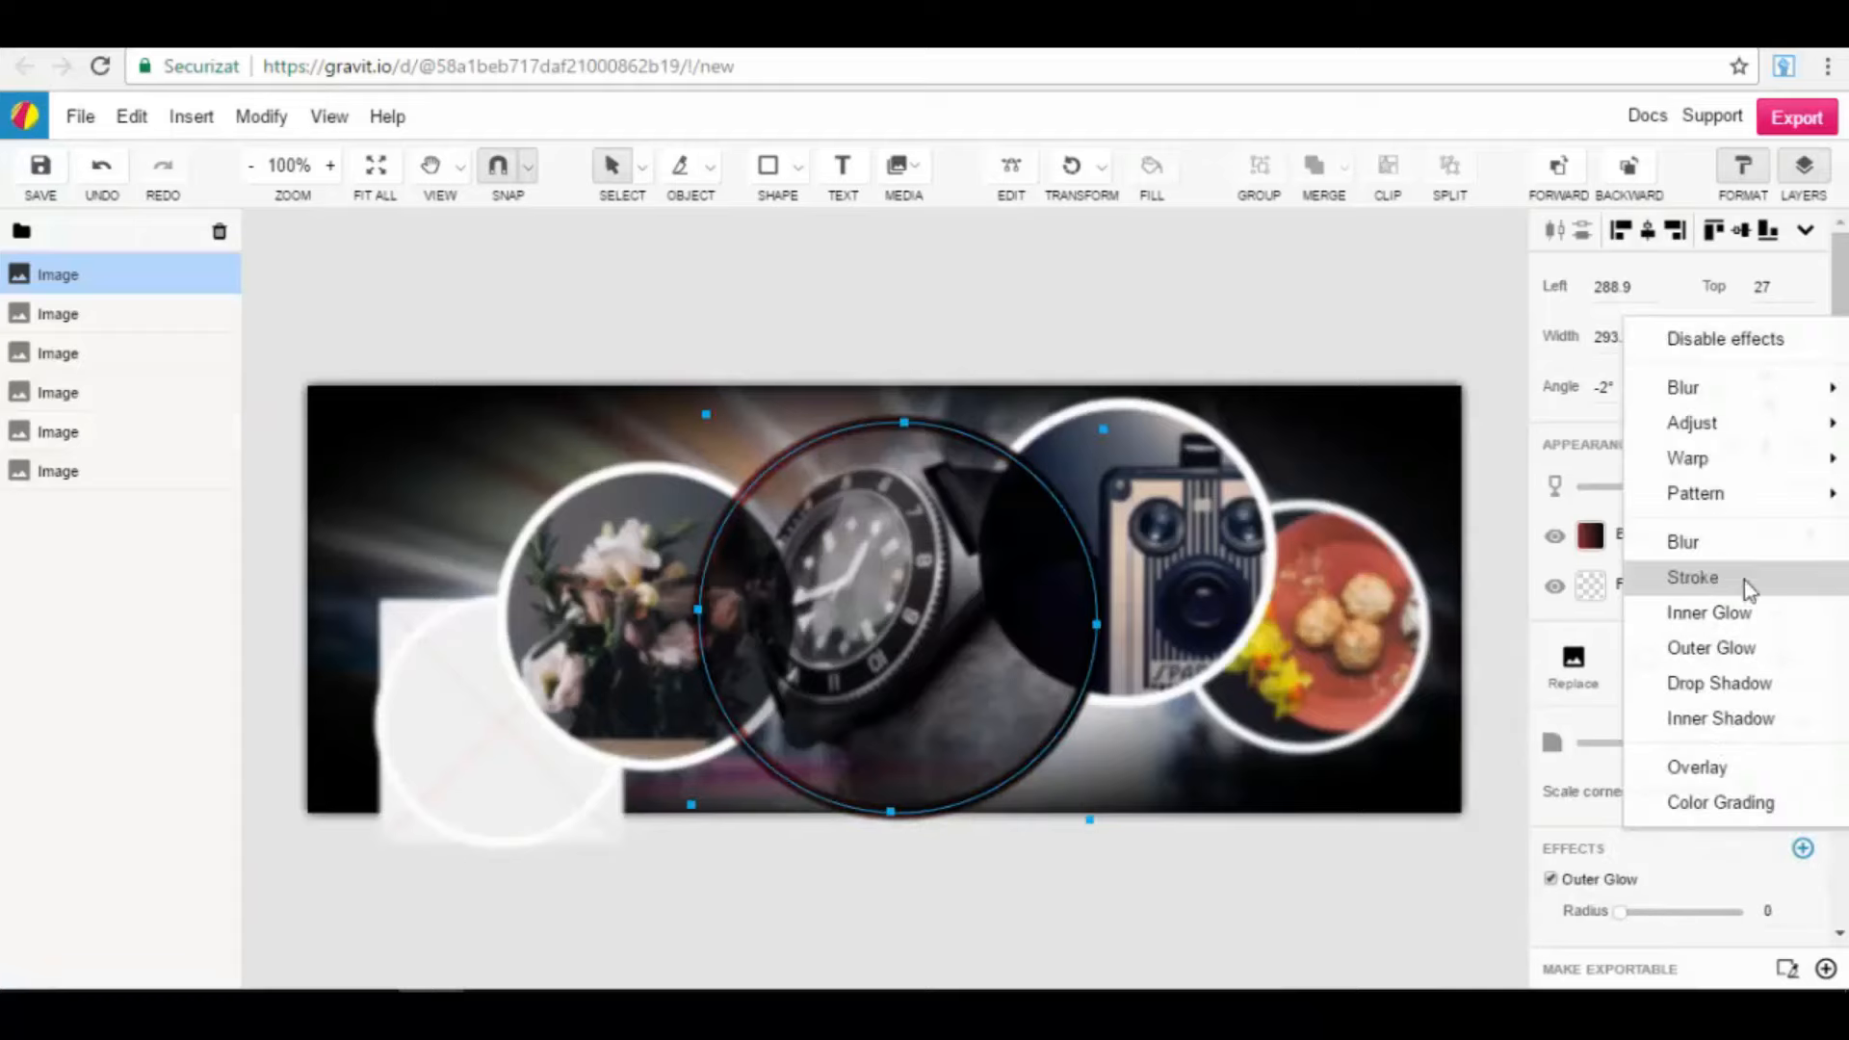
left_click(1741, 686)
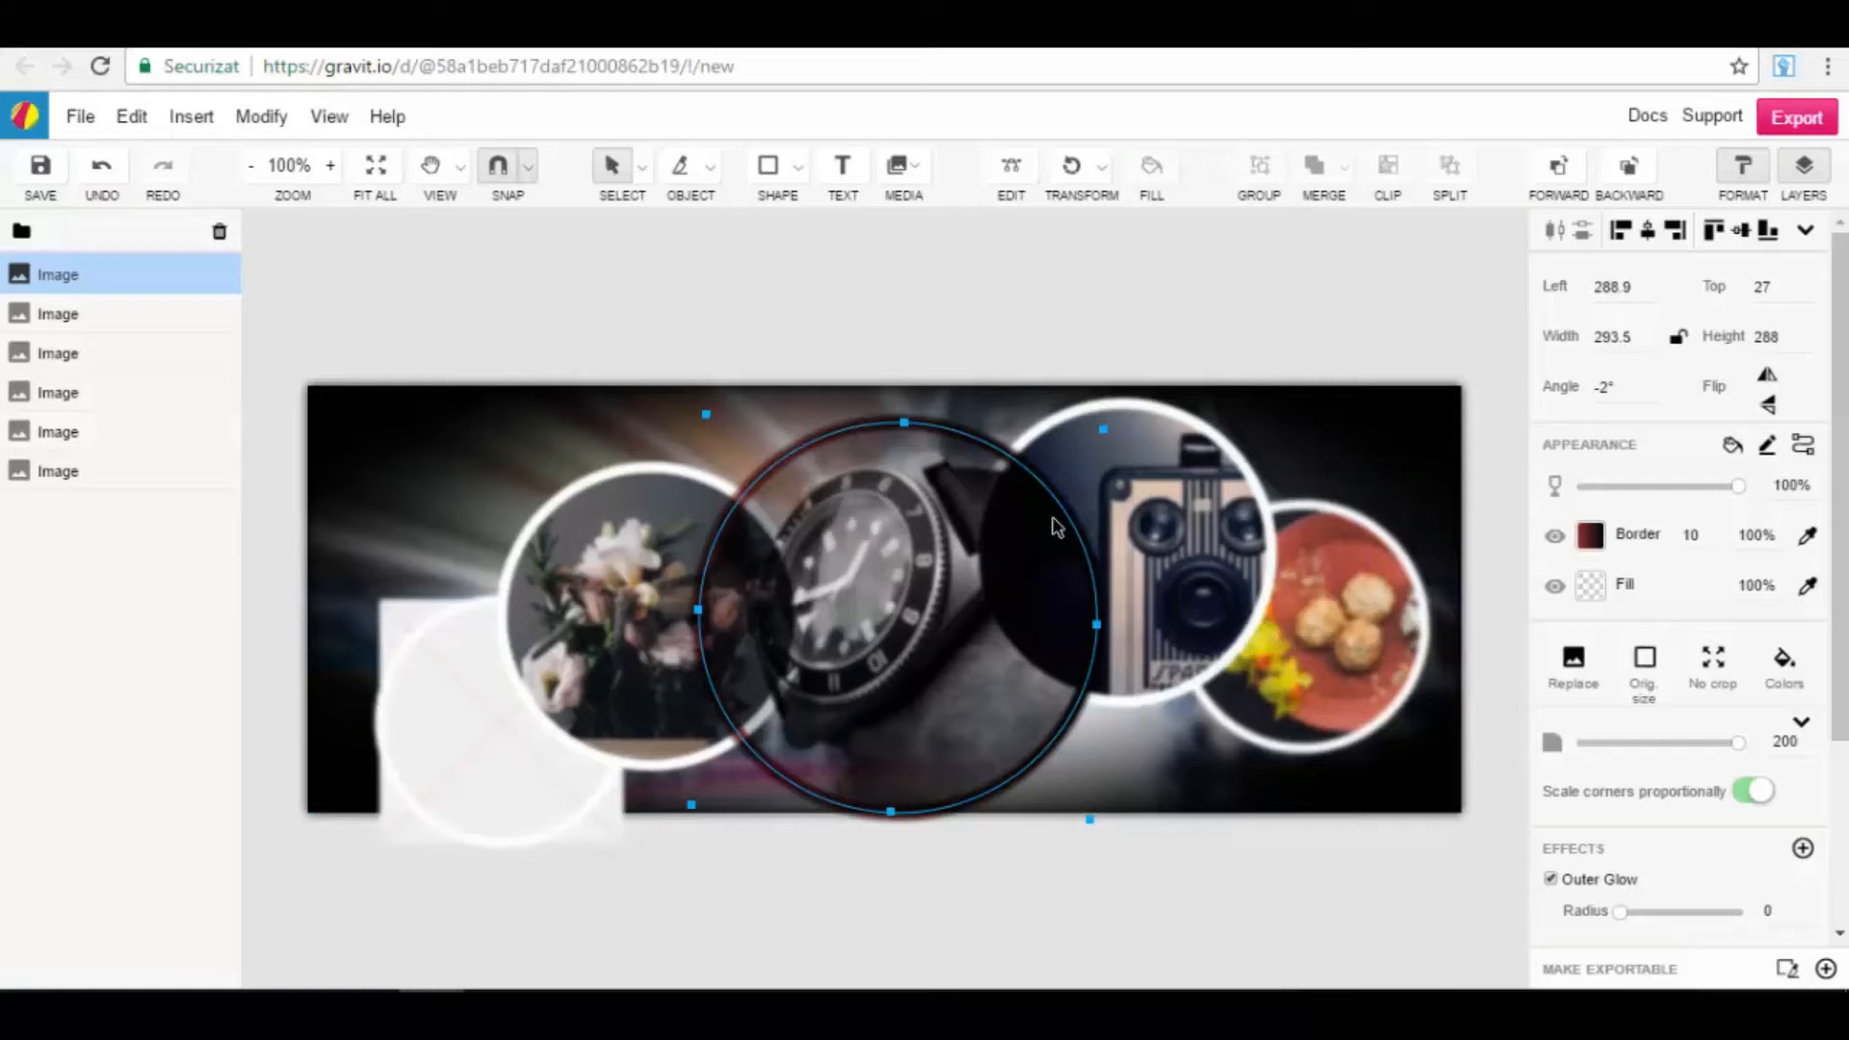
scroll(1695, 881, "down", 2)
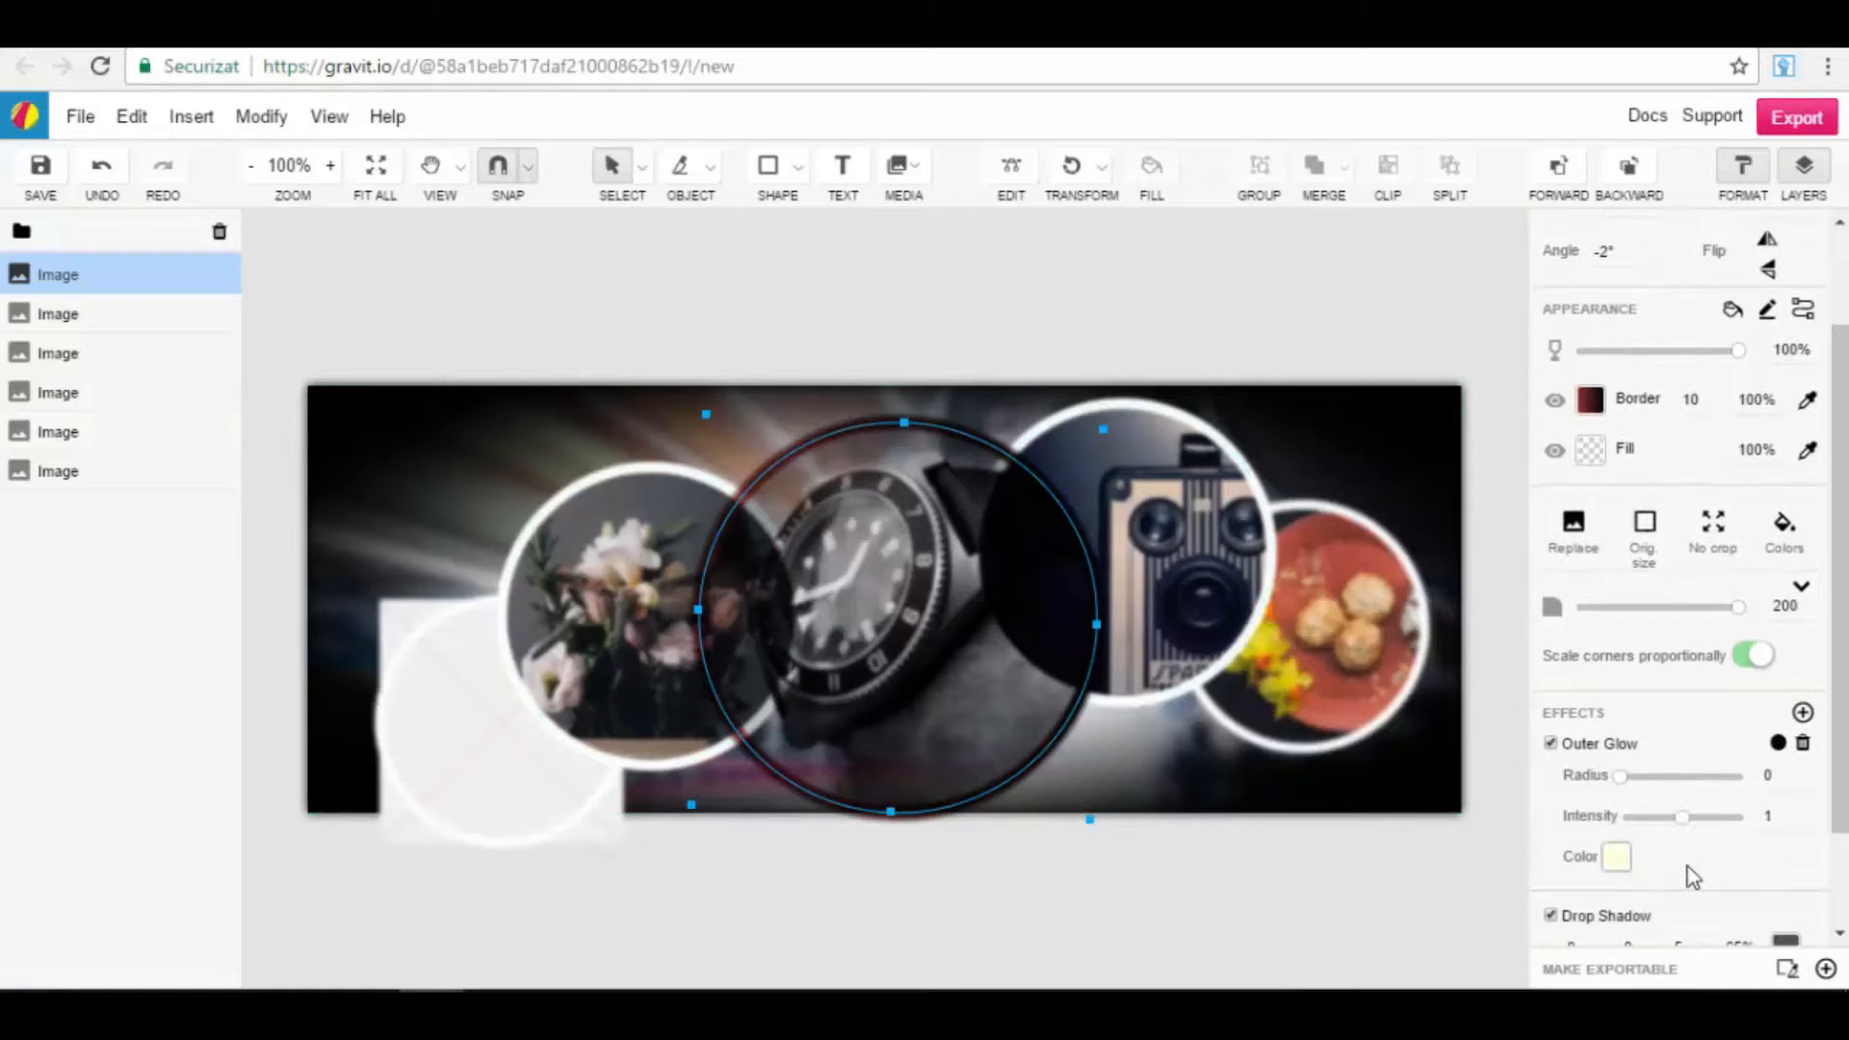
left_click_drag(1683, 817, 1708, 831)
Step: Reduce the watch image's Fast Blur radius to 0 and deselect the image
scroll(1698, 775, "down", 2)
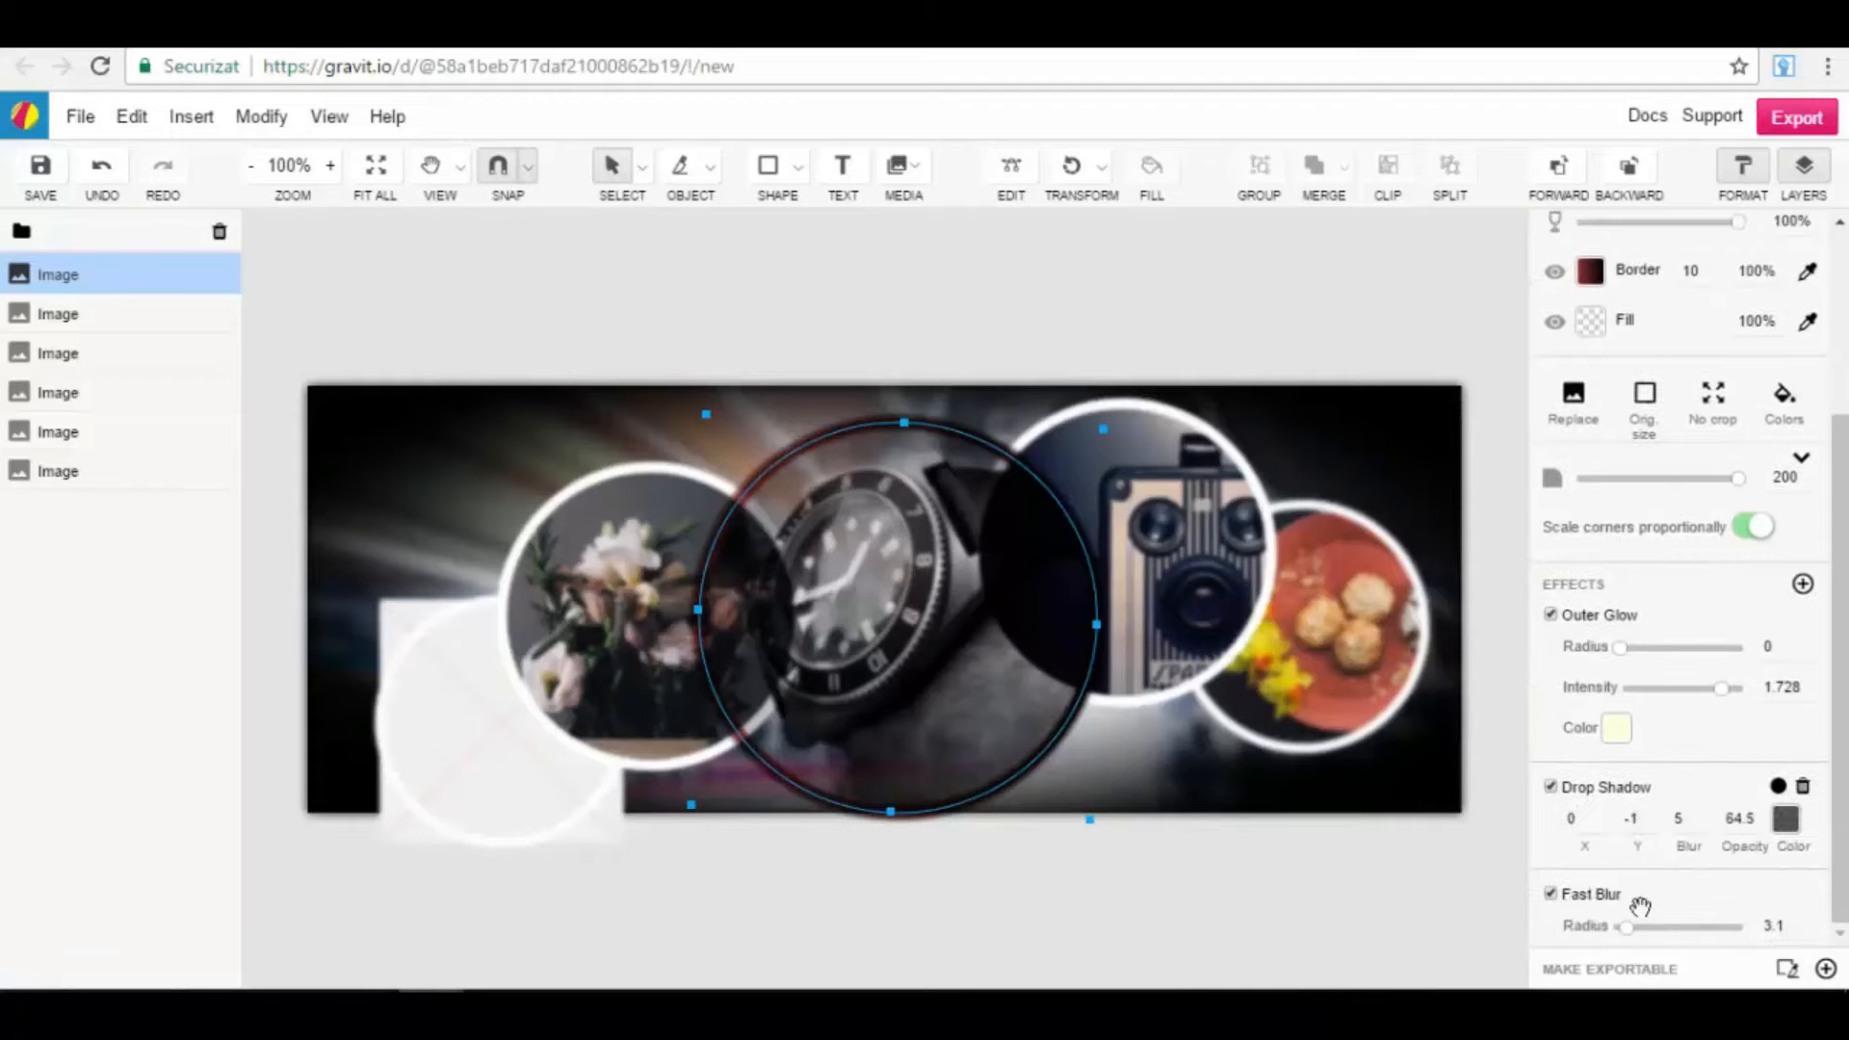
left_click_drag(1626, 926, 1562, 926)
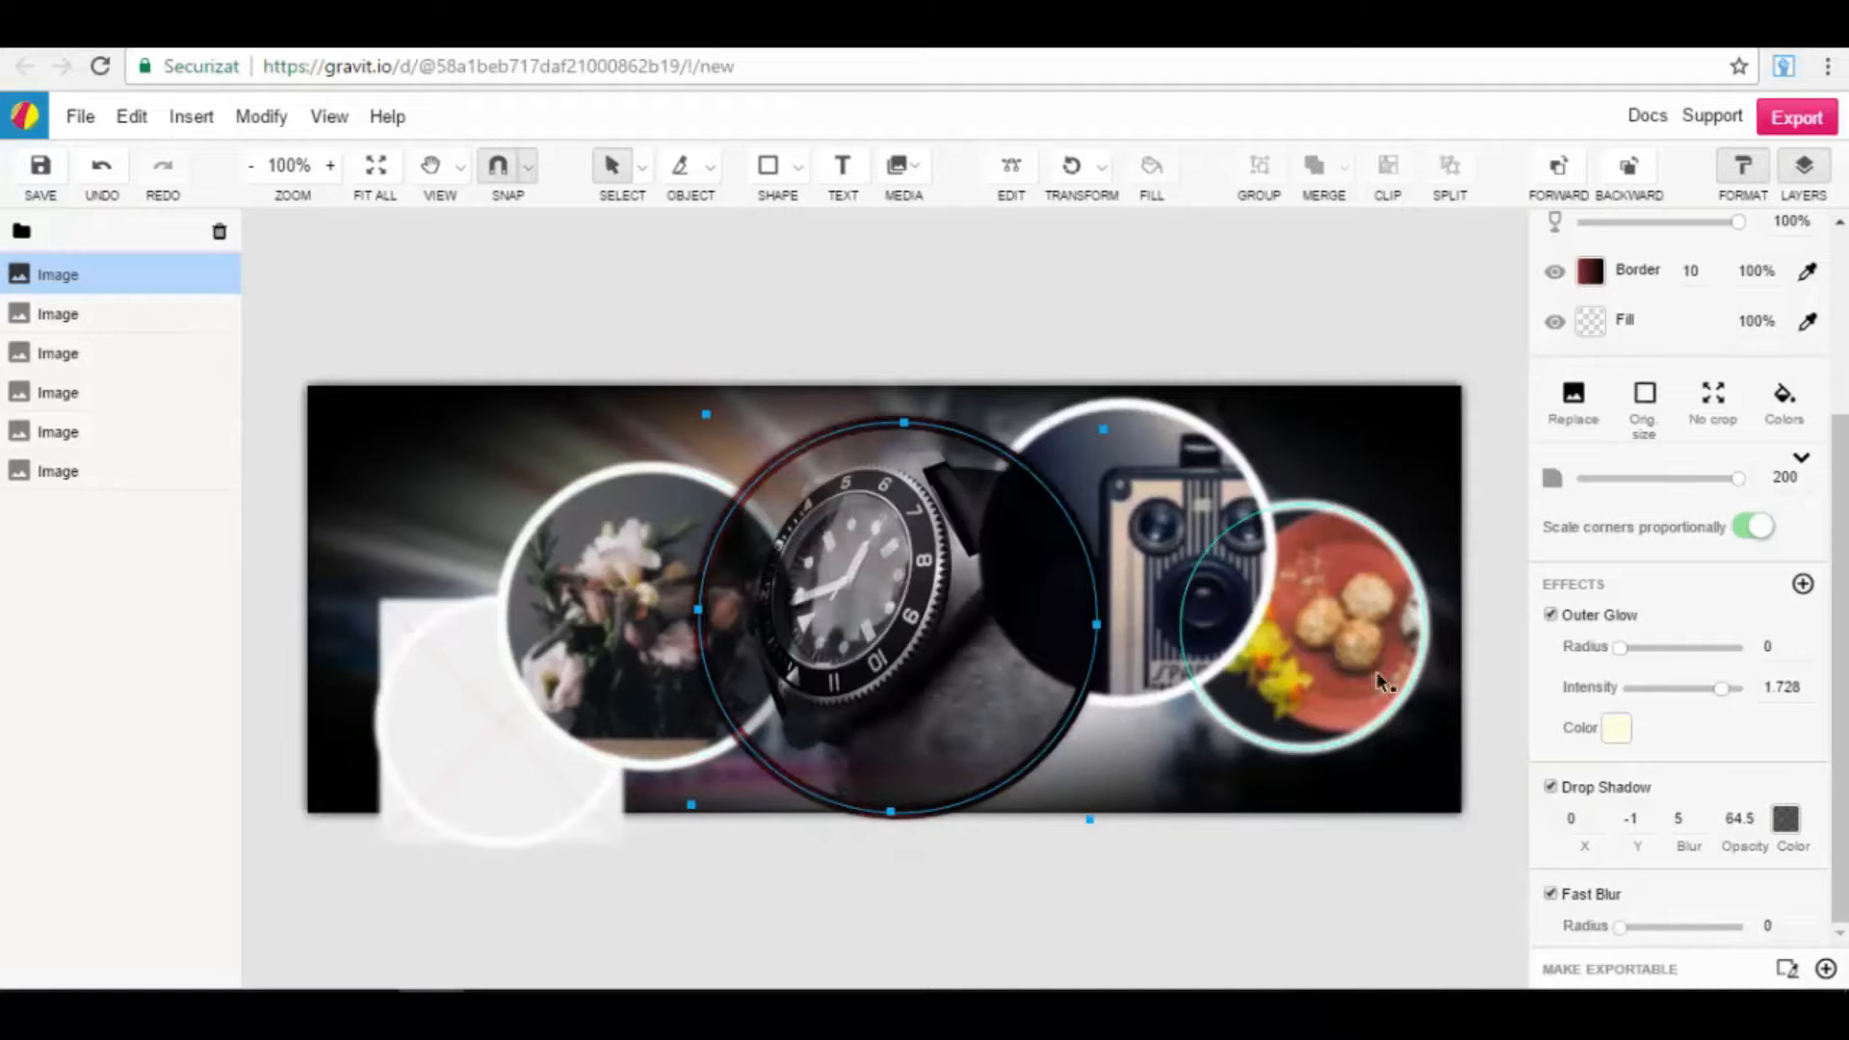
scroll(1828, 631, "up", 3)
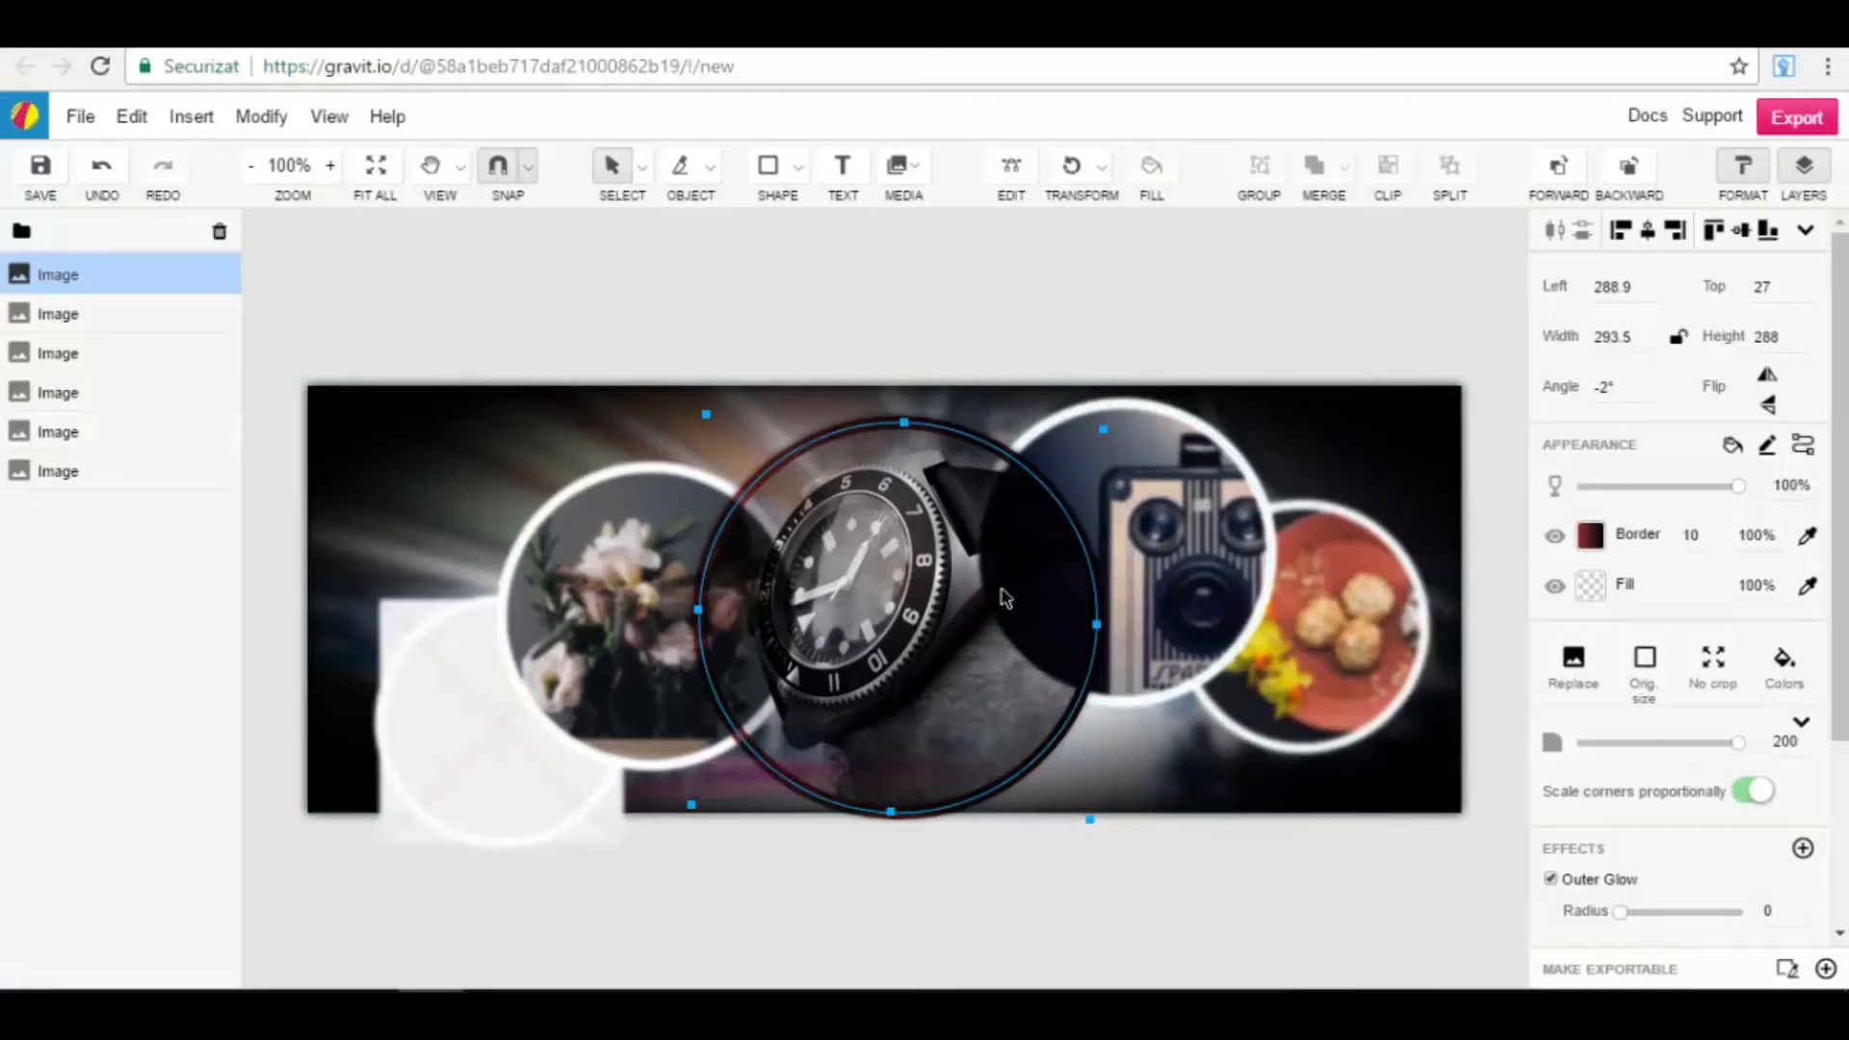
left_click(1021, 320)
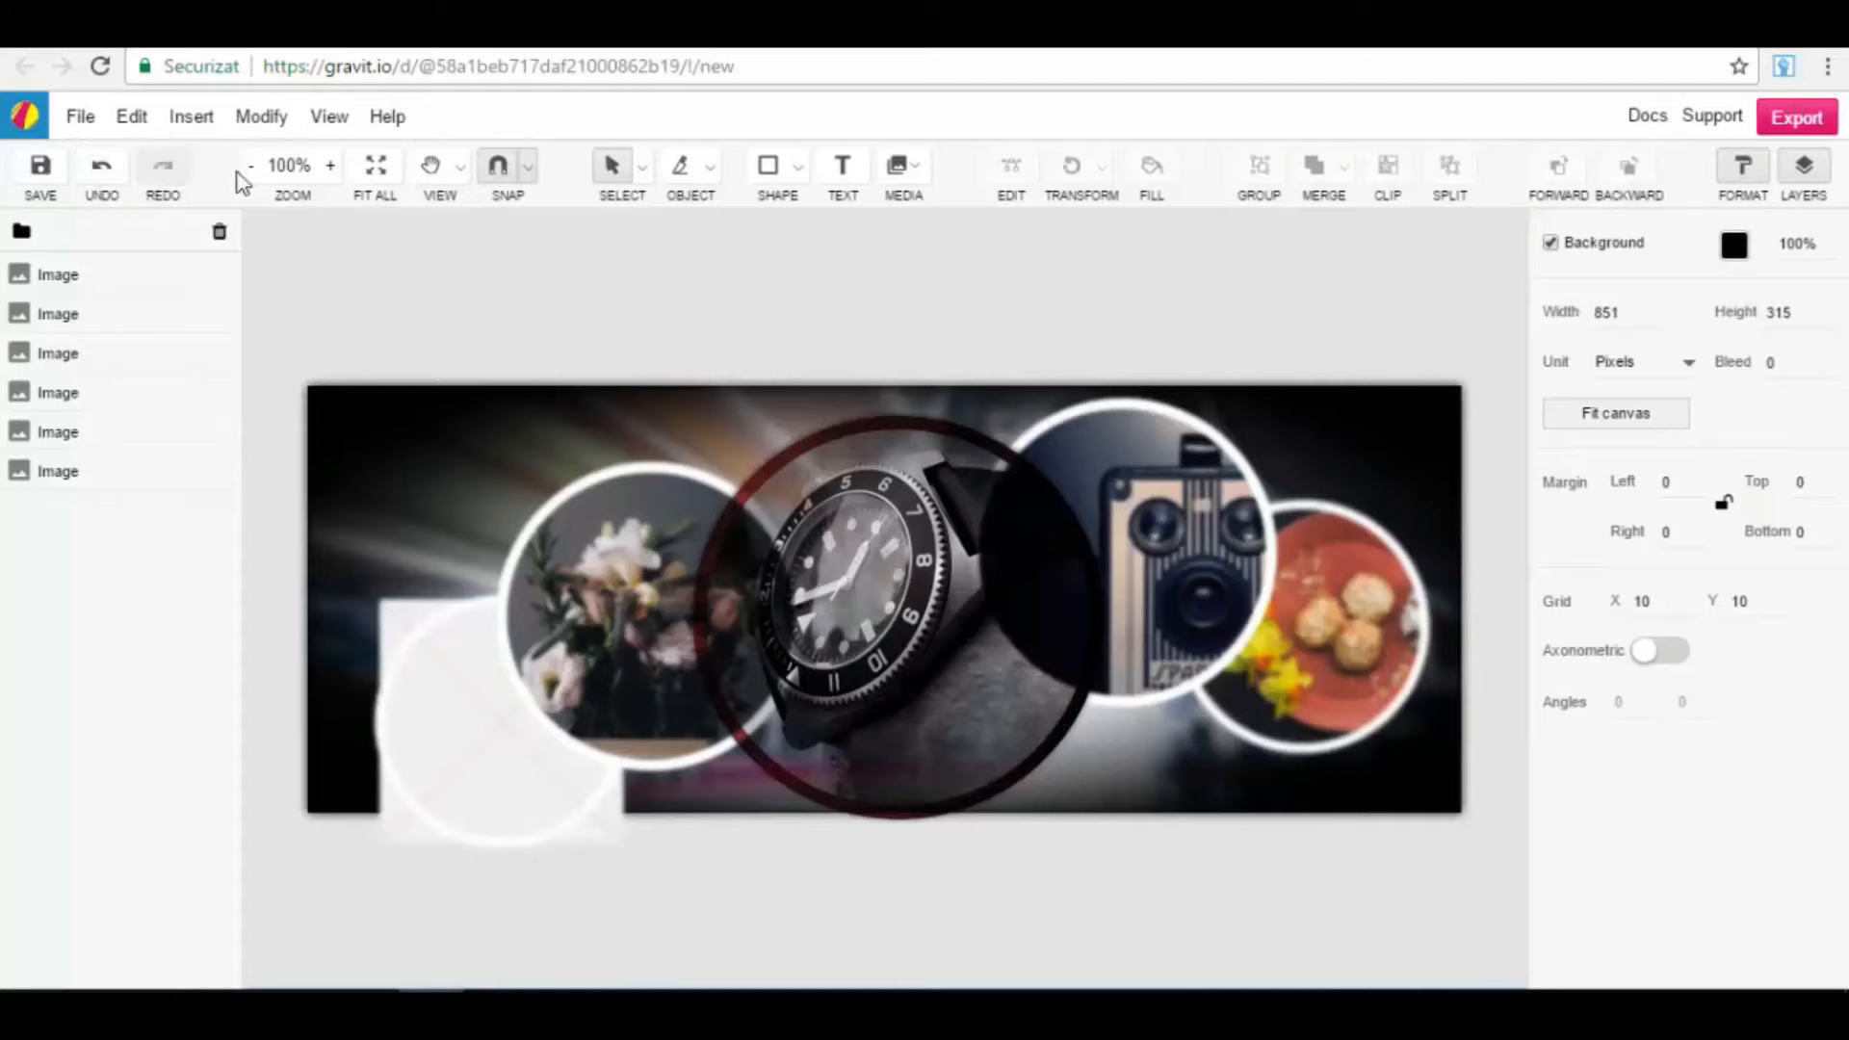
Step: Zoom the canvas to 150% and back to 100%, and fit the whole cover in view
left_click(331, 166)
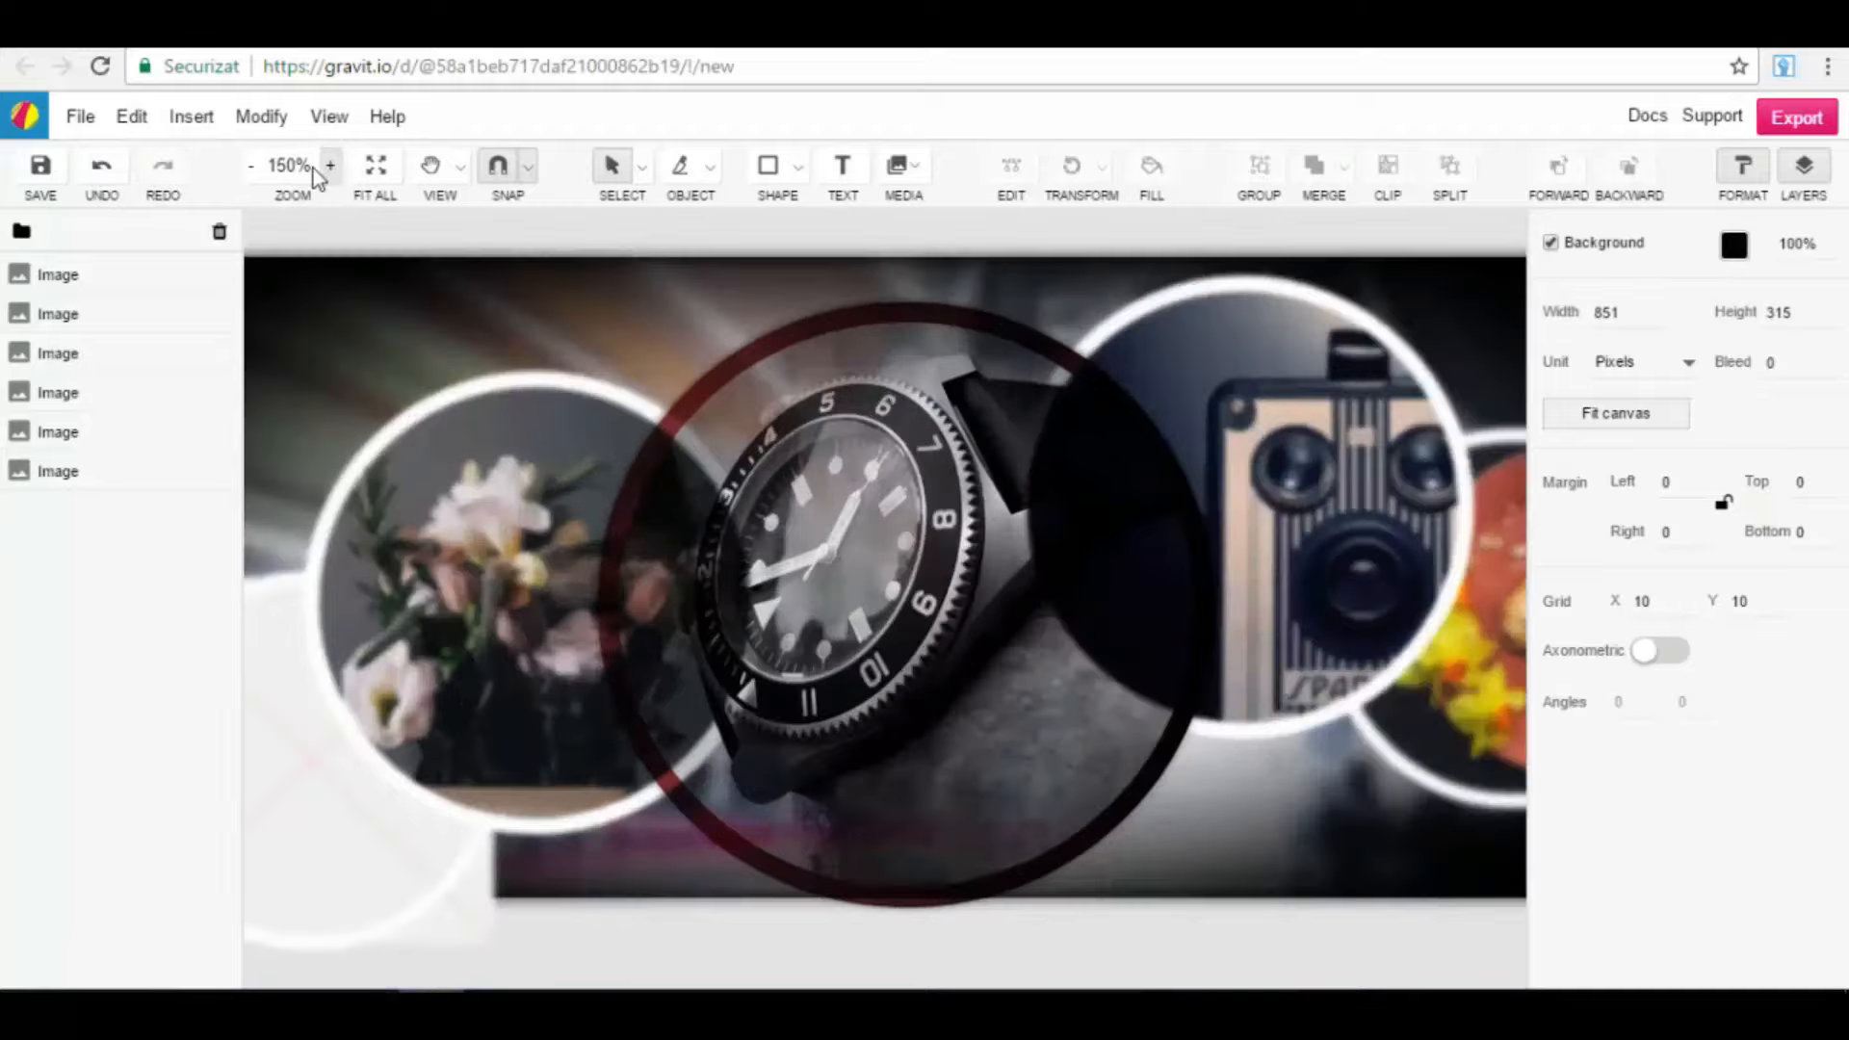
left_click(252, 168)
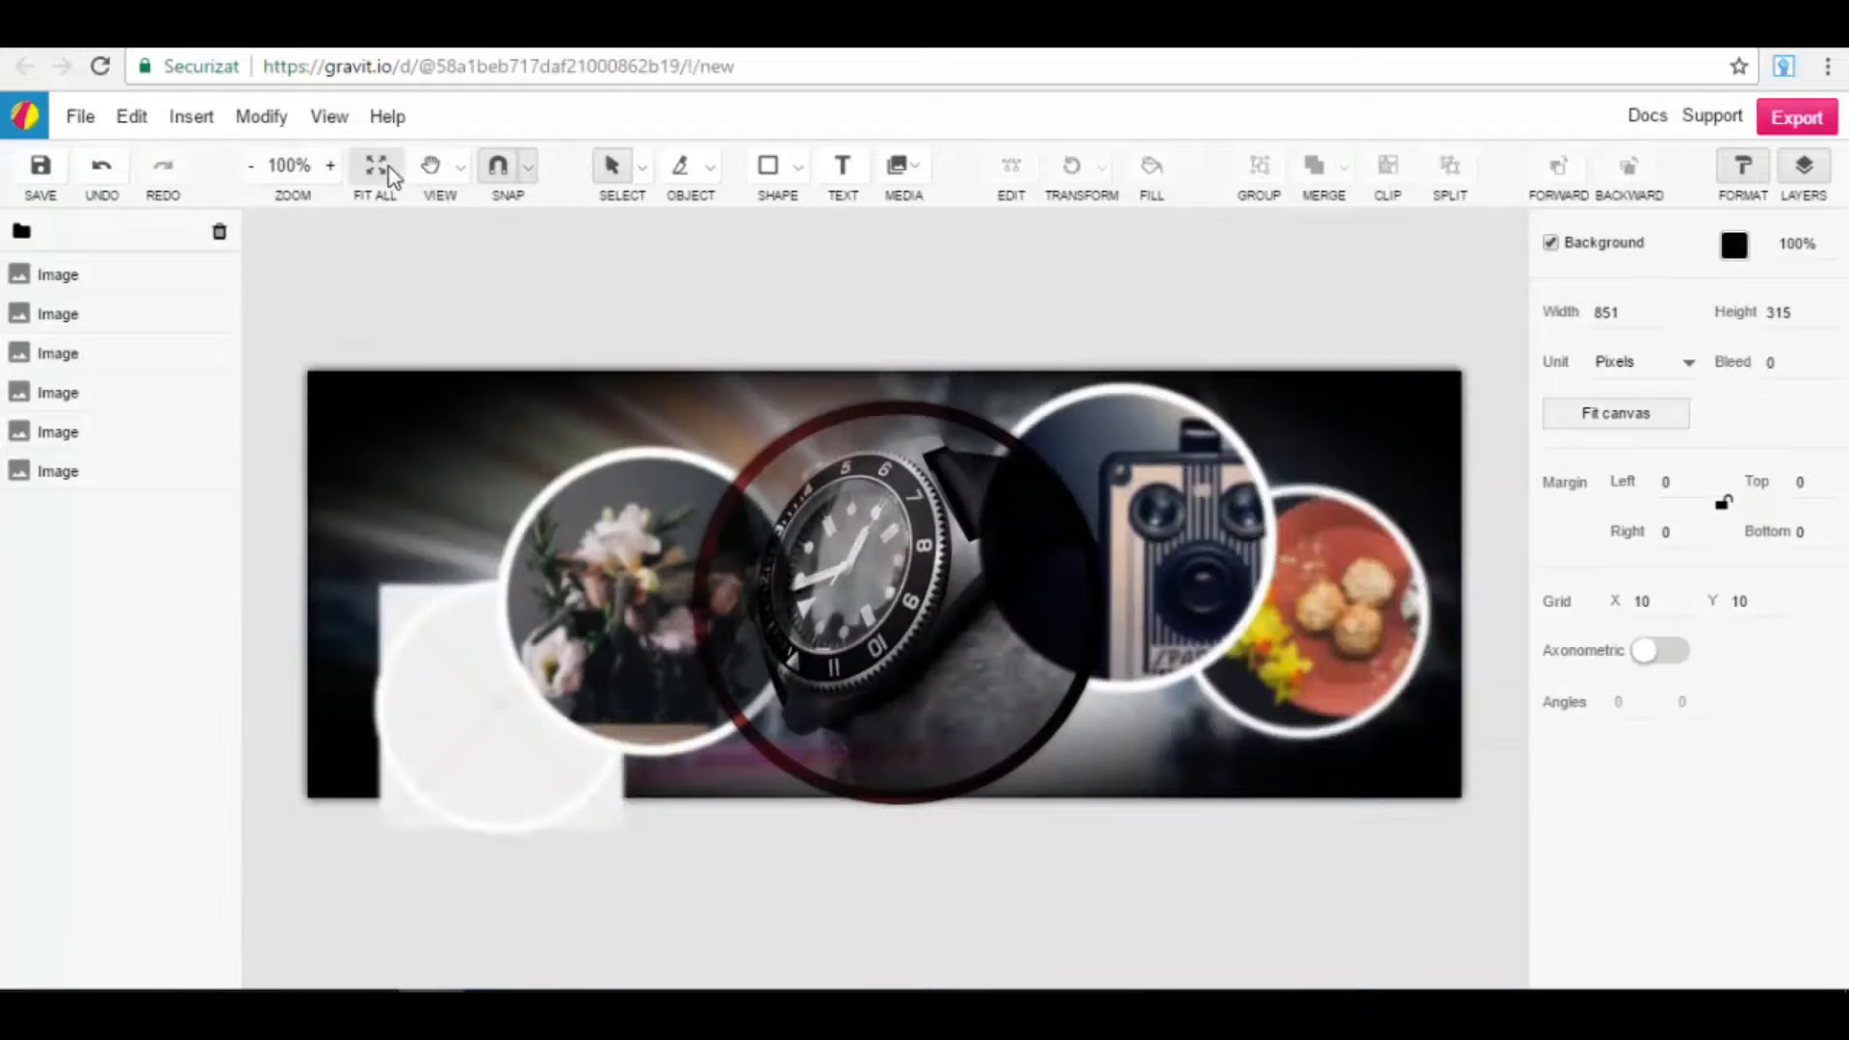
left_click(379, 172)
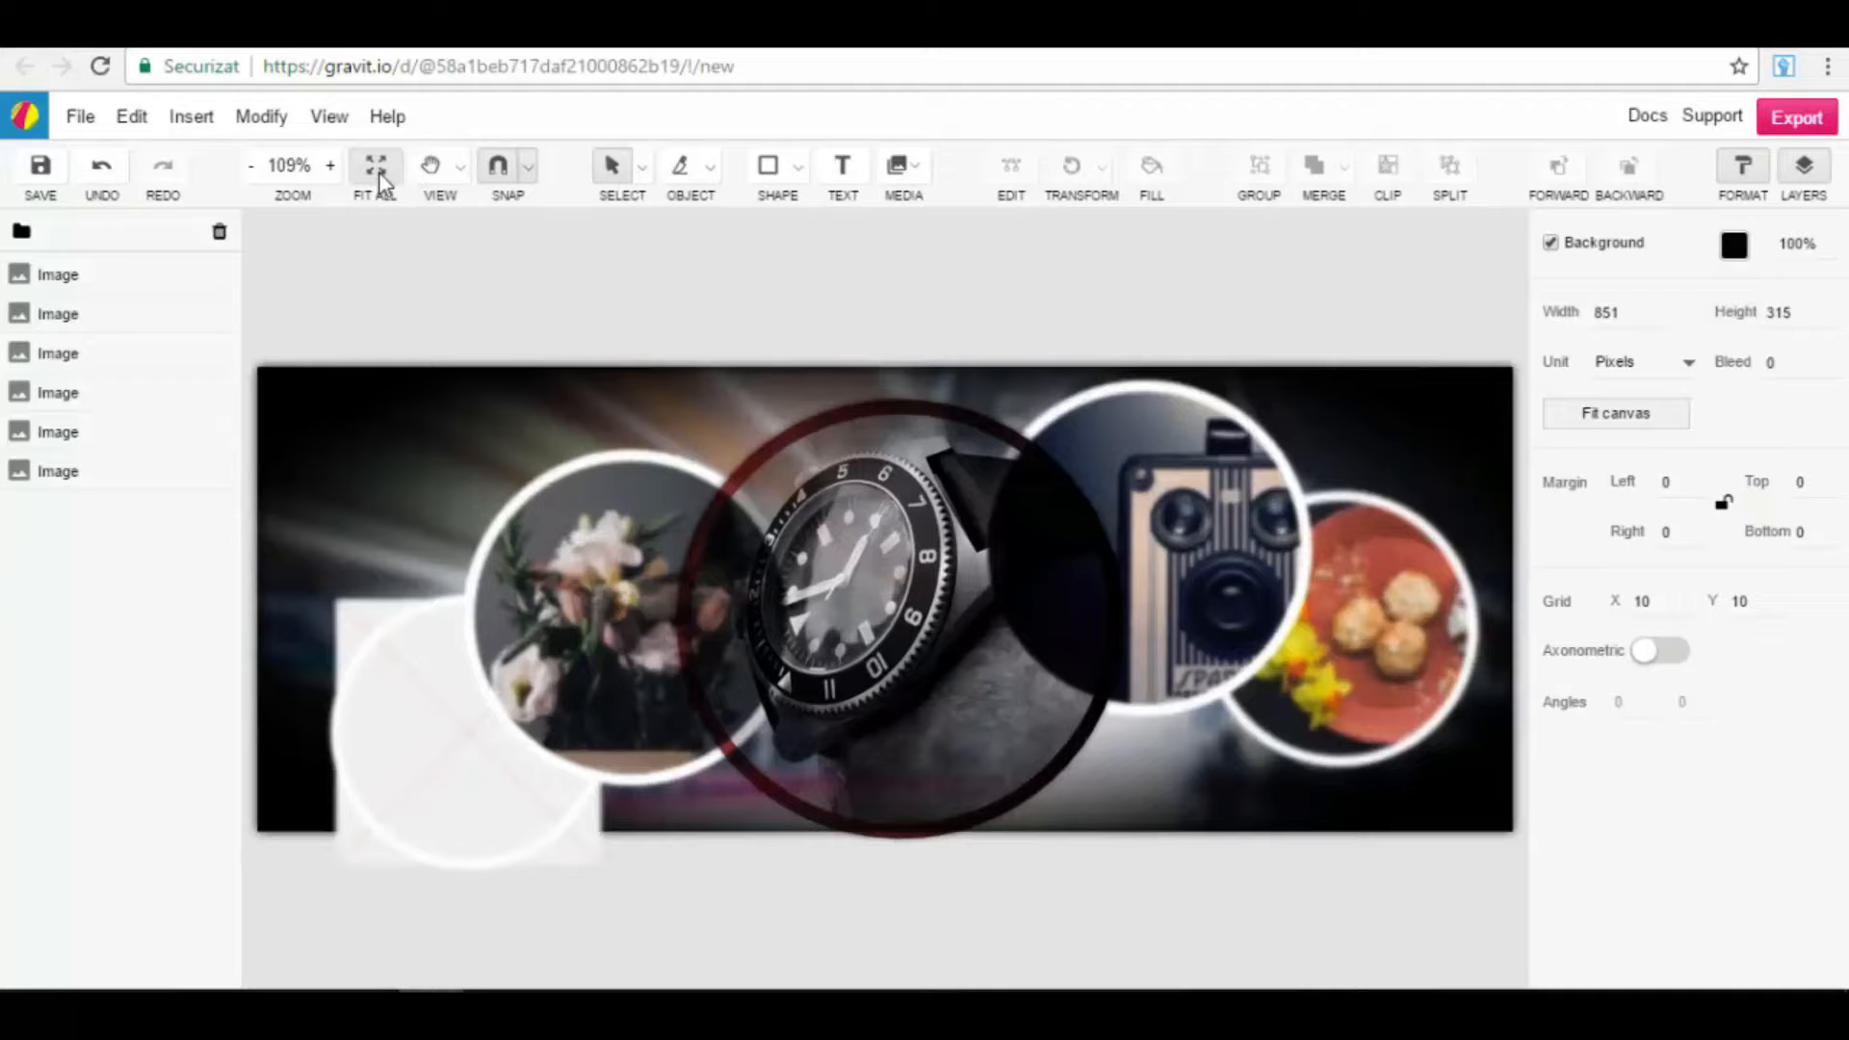
left_click(640, 173)
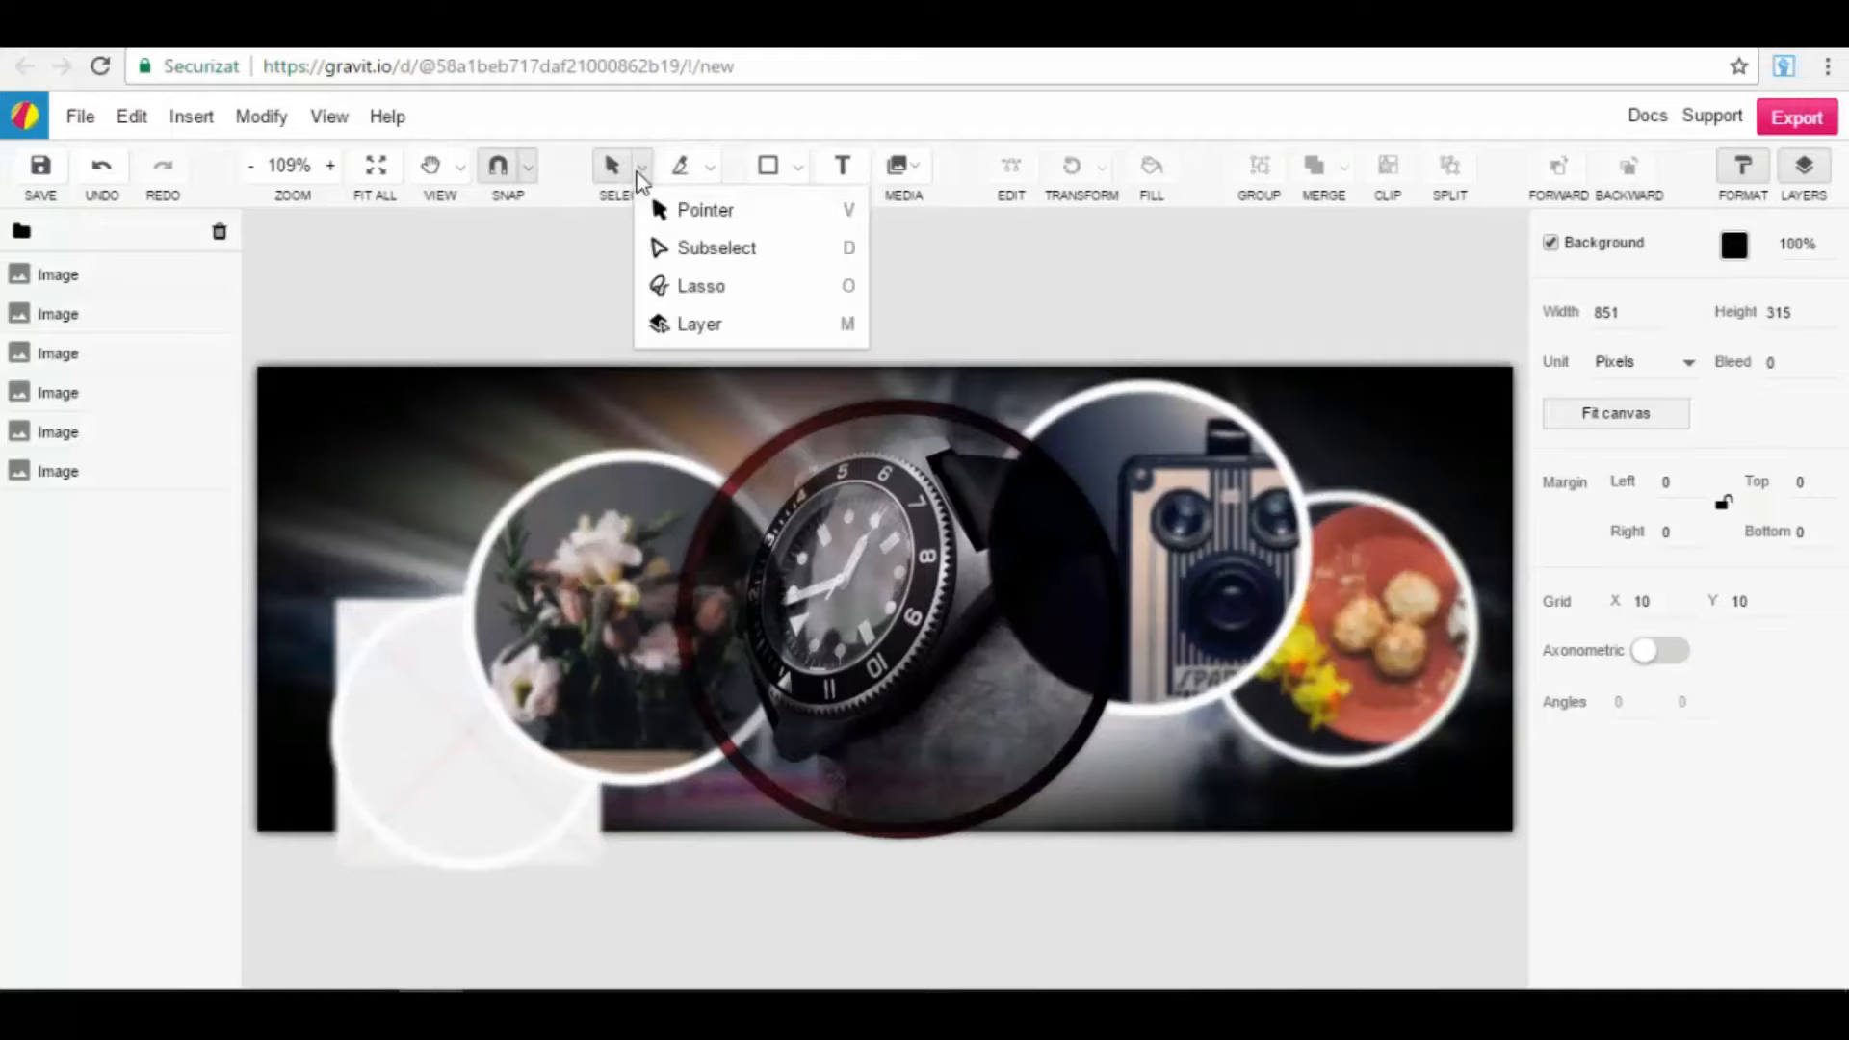
left_click(710, 172)
Step: Draw a rectangle about 230 by 229 px over the flower image, shift it slightly, and delete it
left_click(800, 169)
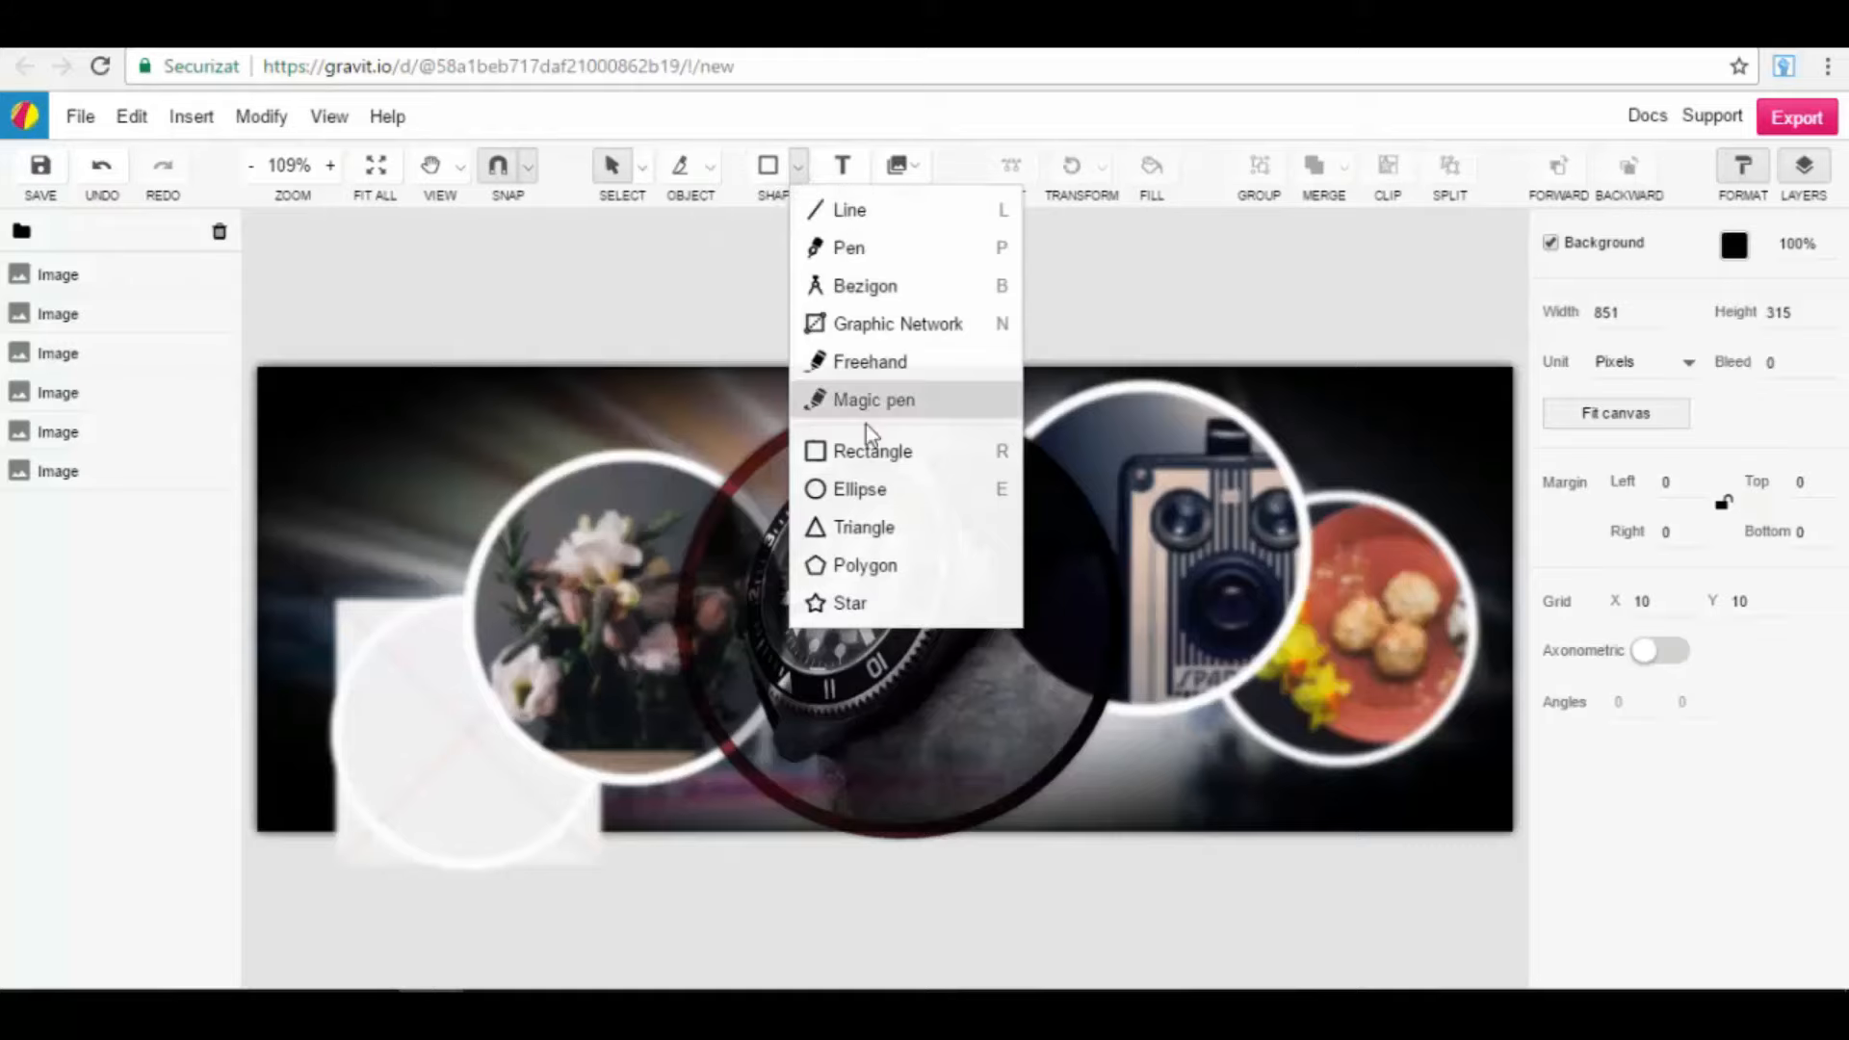
left_click(871, 451)
left_click_drag(311, 441, 651, 780)
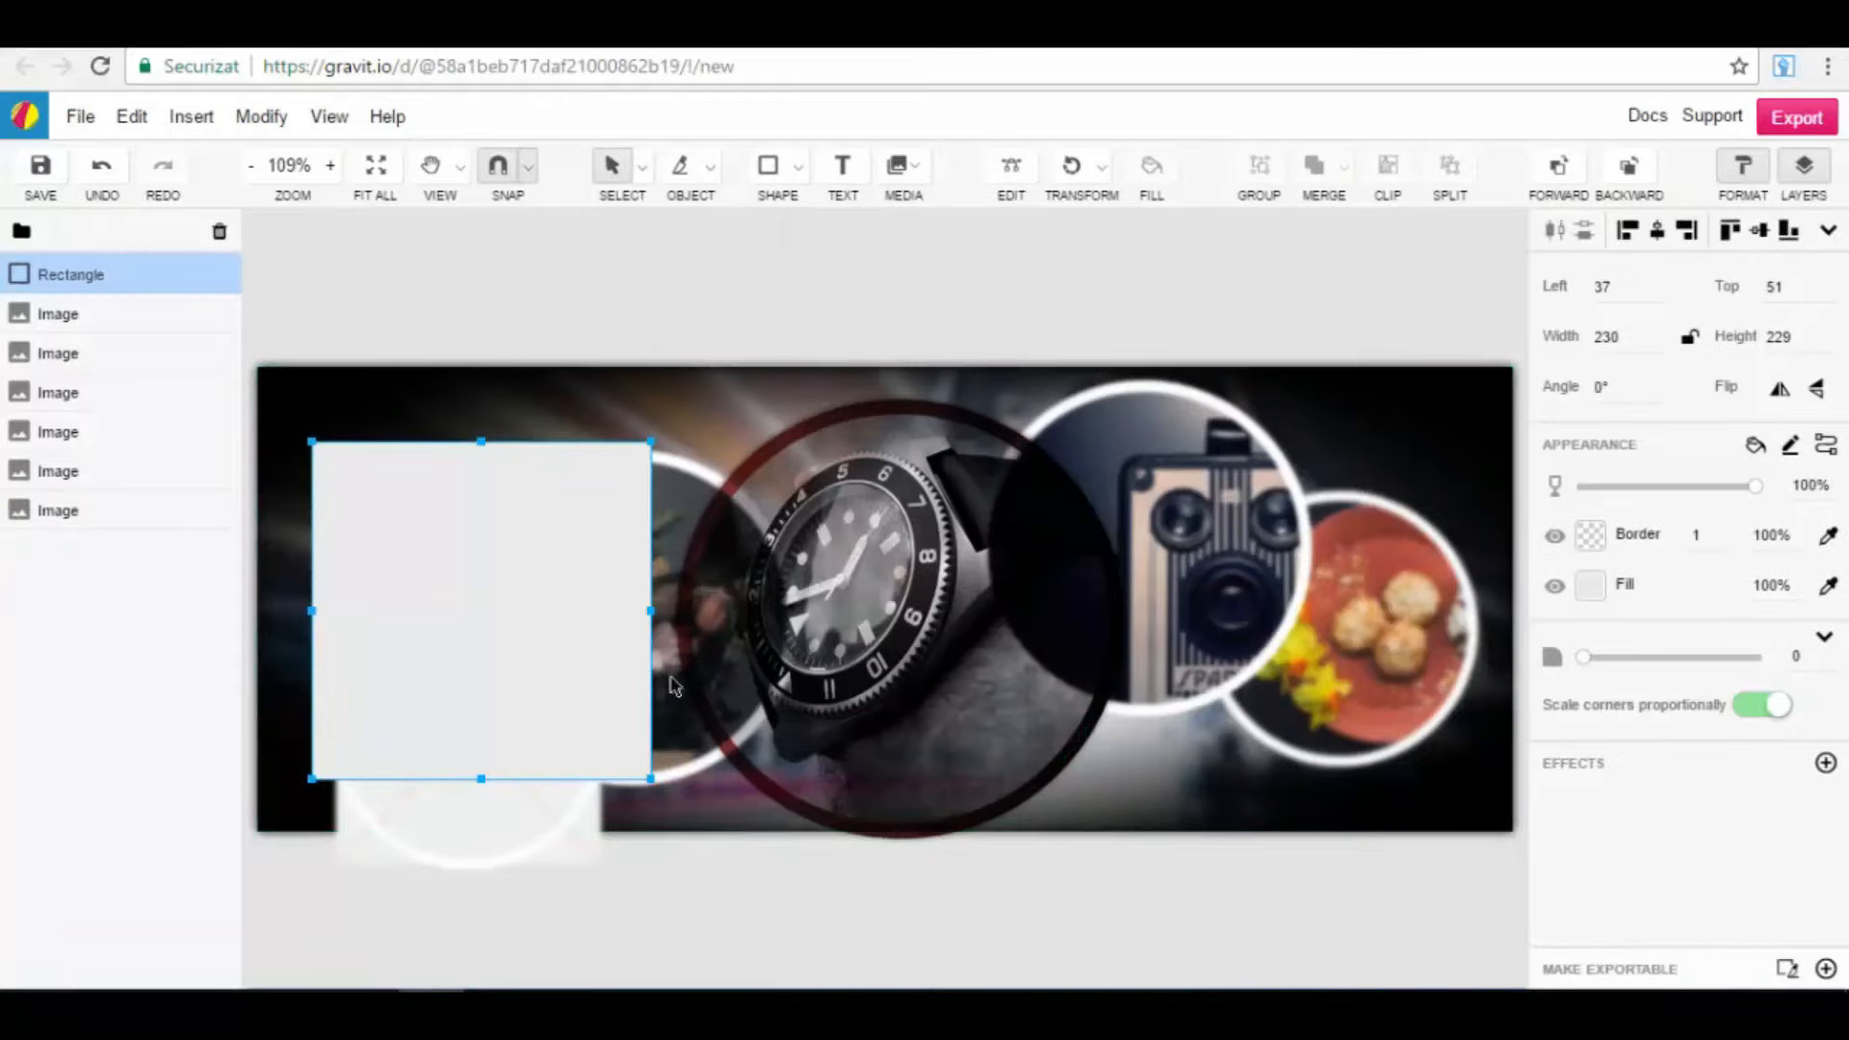
mouse_move(425, 640)
left_mouse_down()
mouse_move(475, 689)
mouse_move(412, 626)
left_mouse_up()
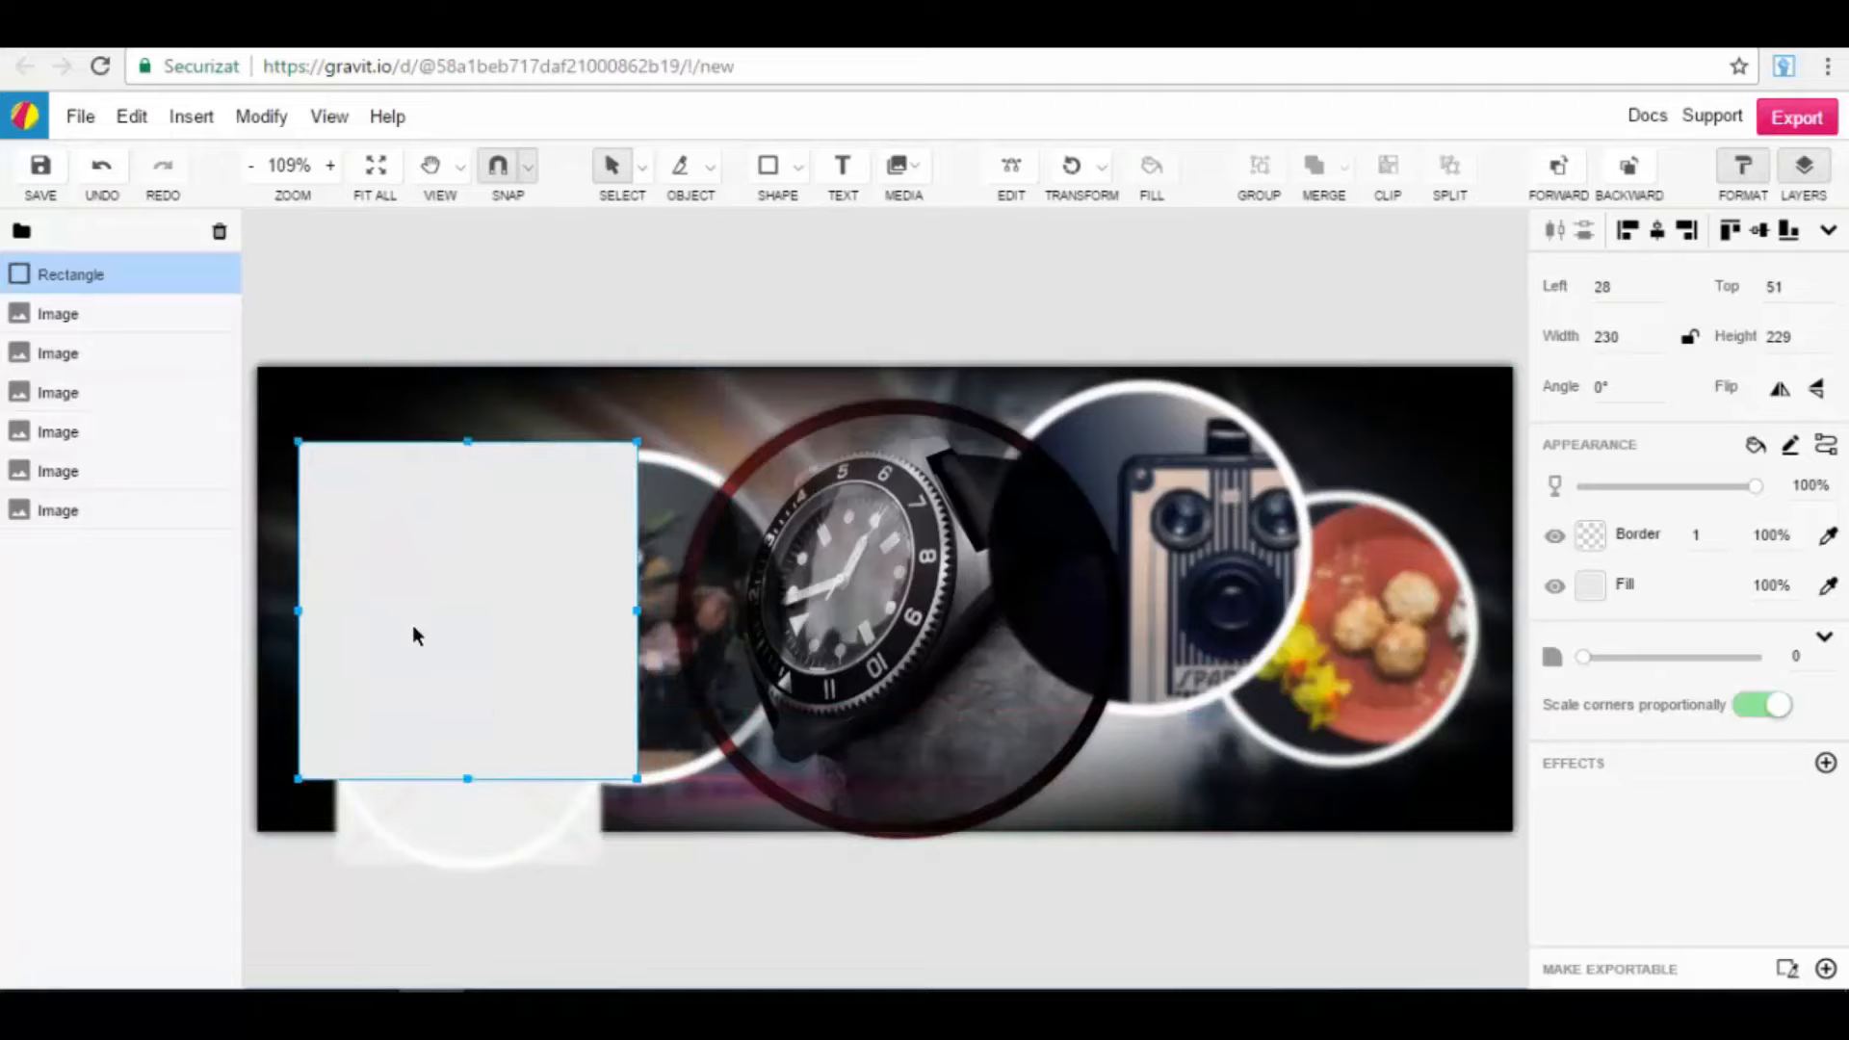
key("Delete")
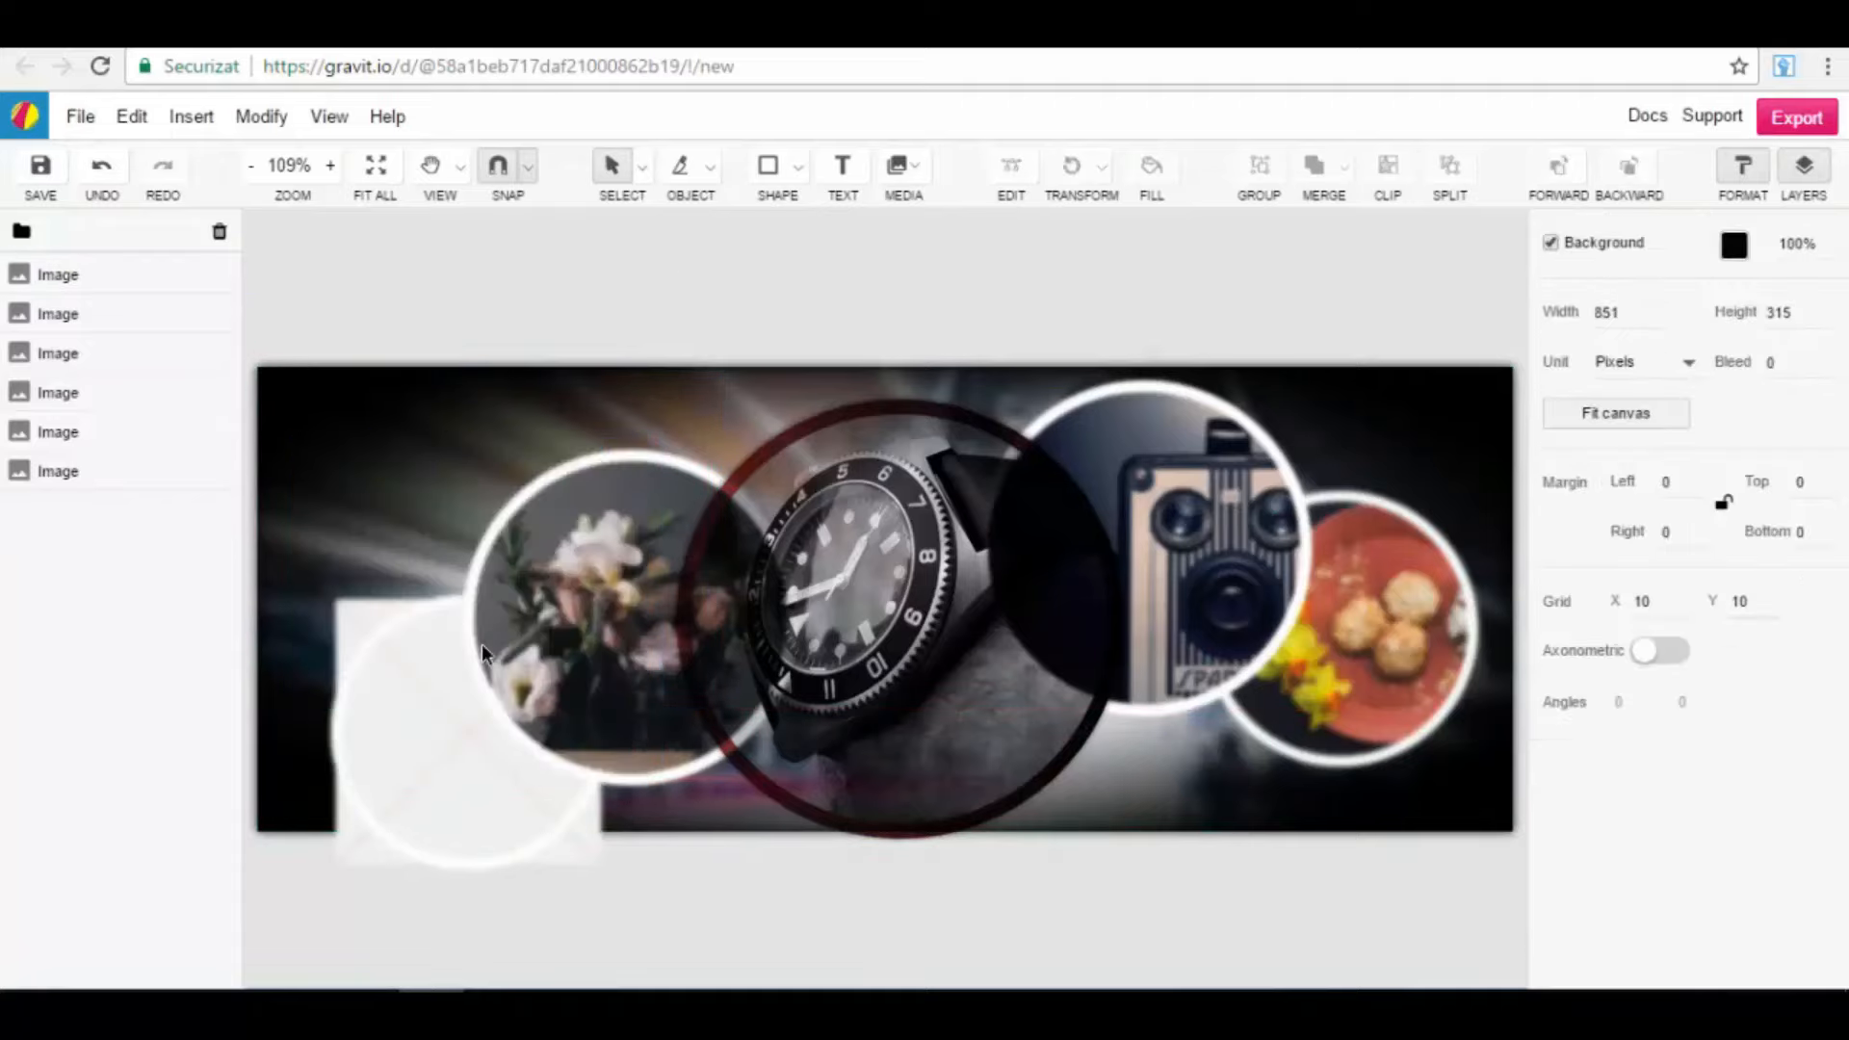
Step: Try the Freehand tool with two curved paths around the flower and blank placeholder images, and undo both
left_click(798, 166)
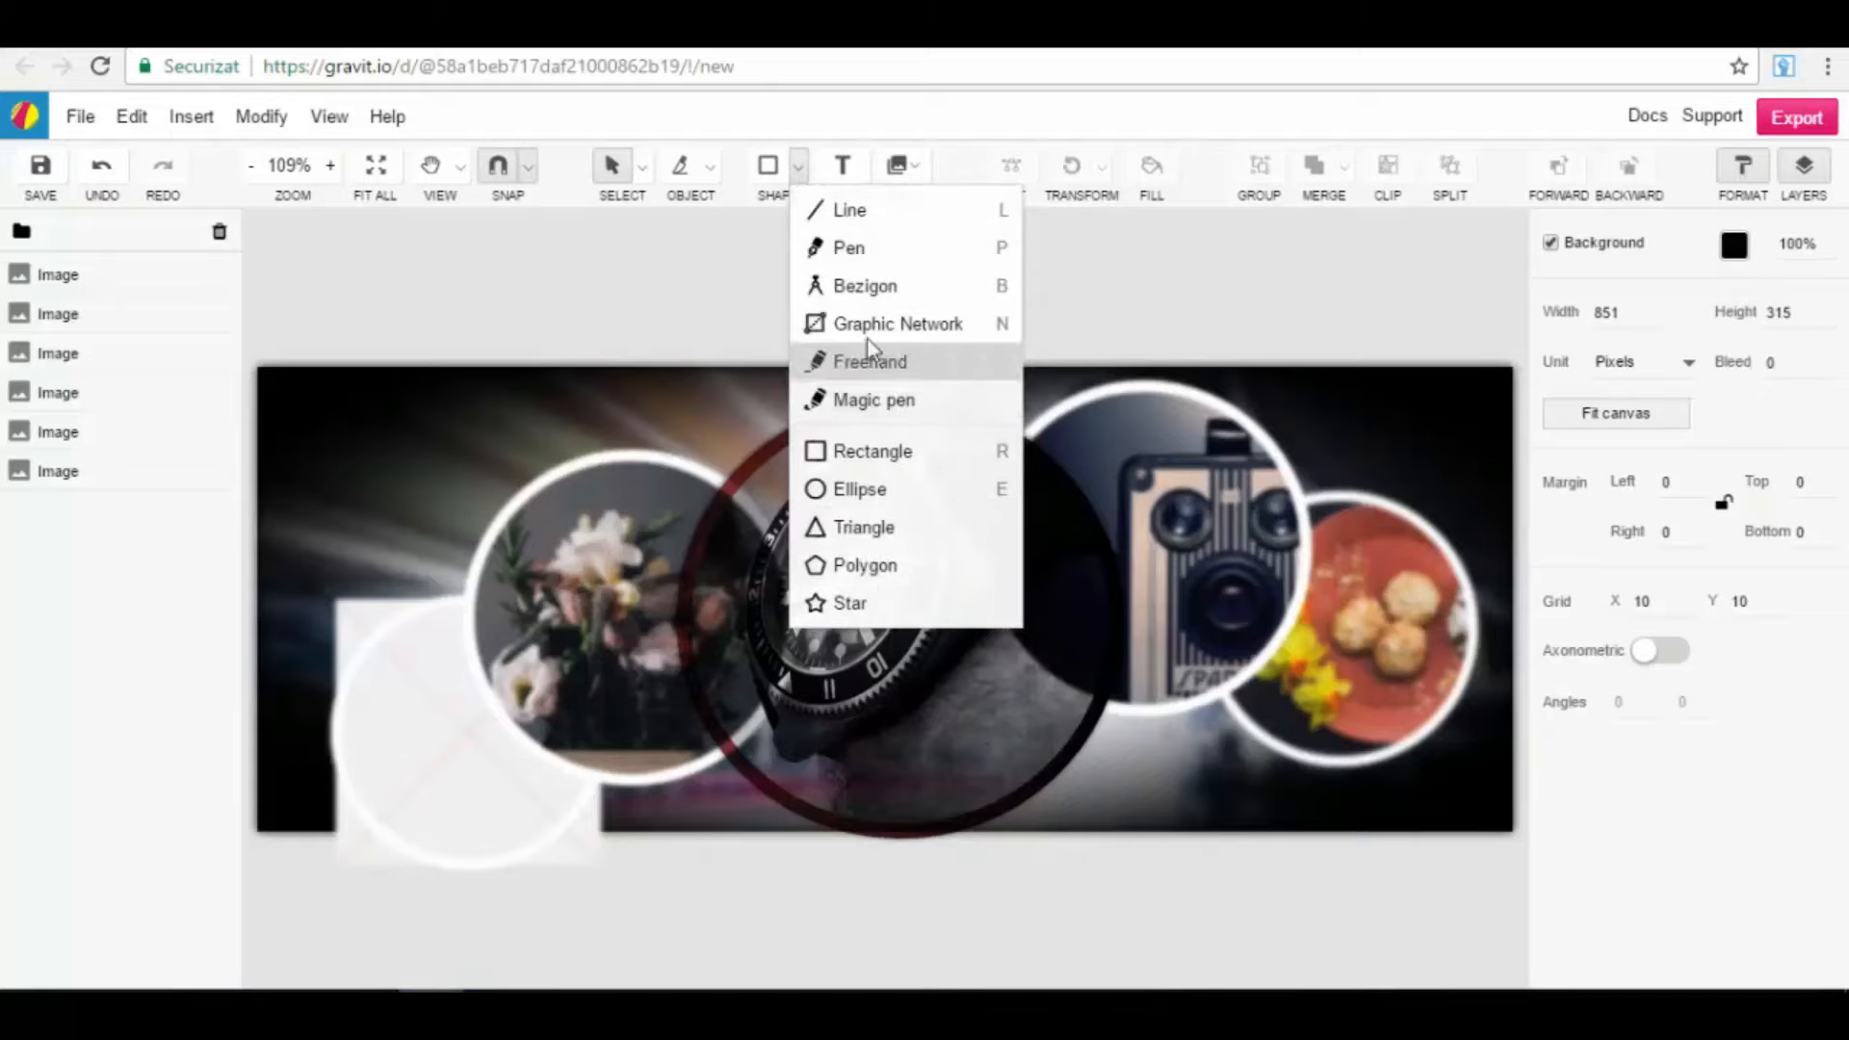
left_click(872, 364)
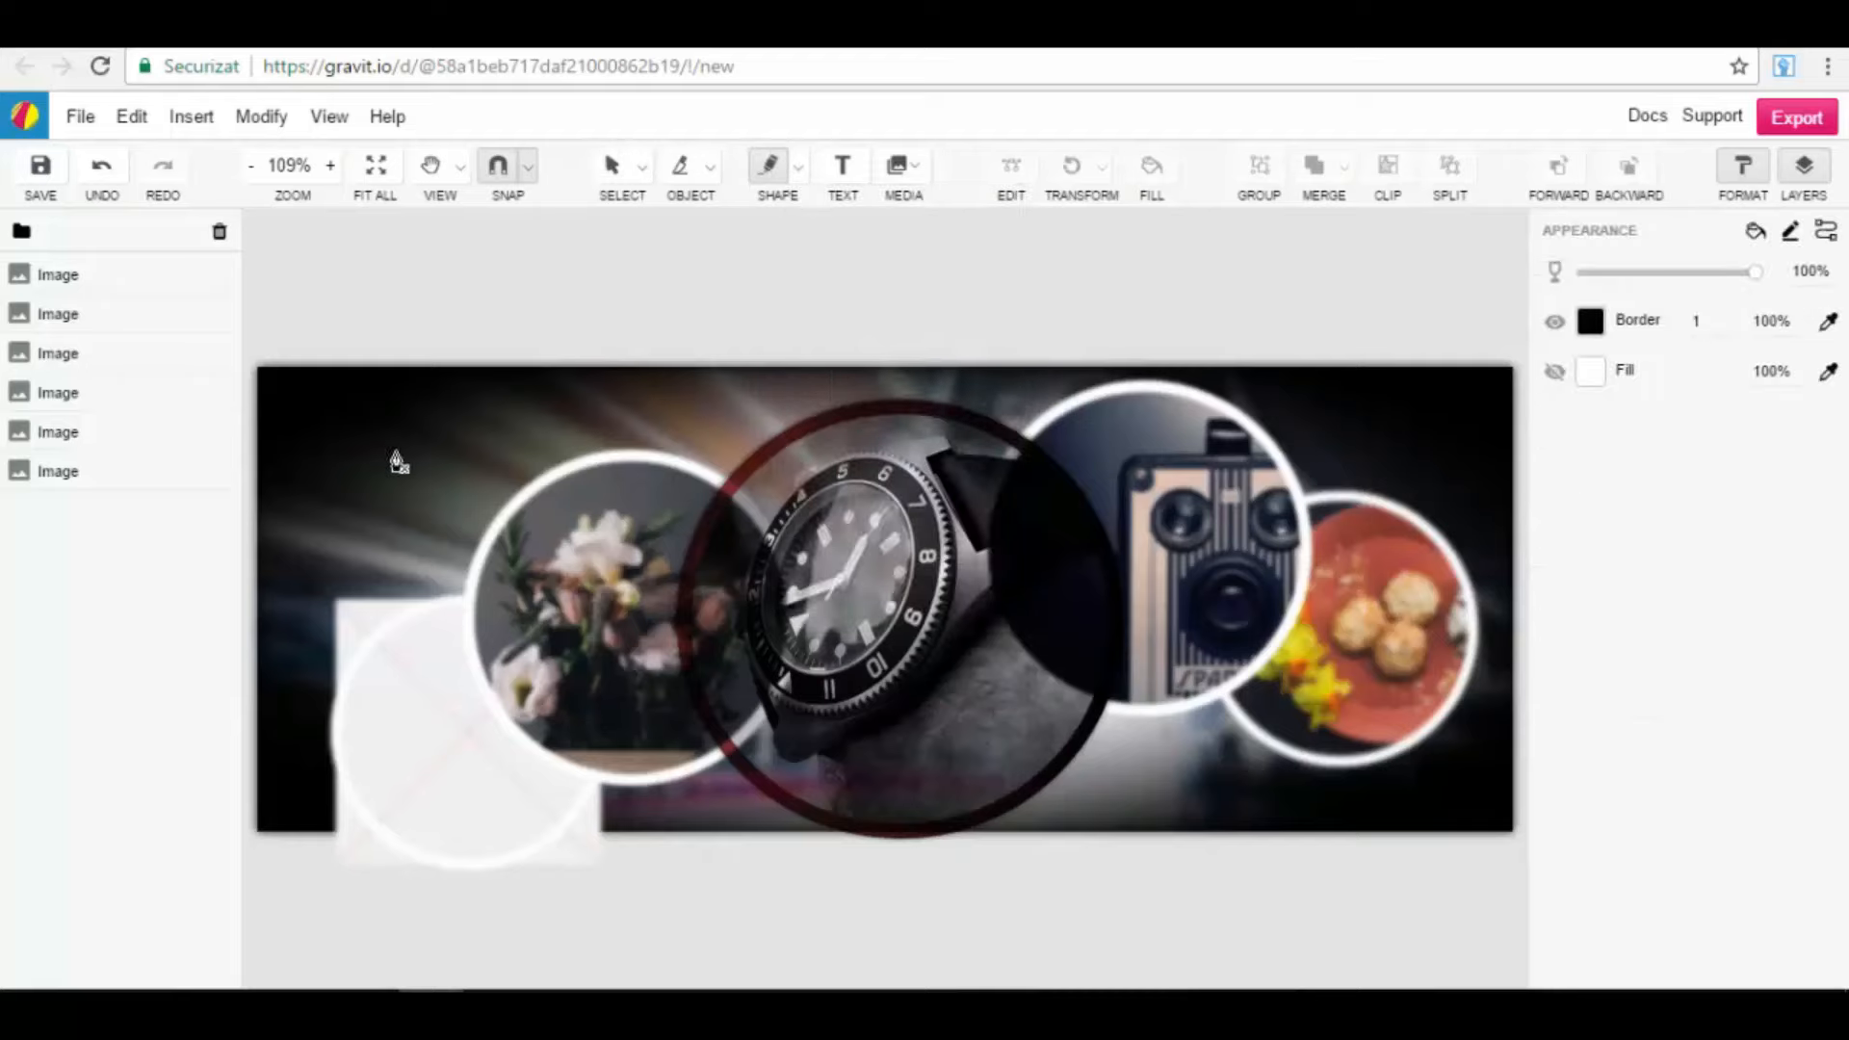
mouse_move(299, 535)
left_mouse_down()
mouse_move(414, 663)
mouse_move(516, 525)
mouse_move(342, 733)
mouse_move(576, 823)
mouse_move(628, 712)
left_mouse_up()
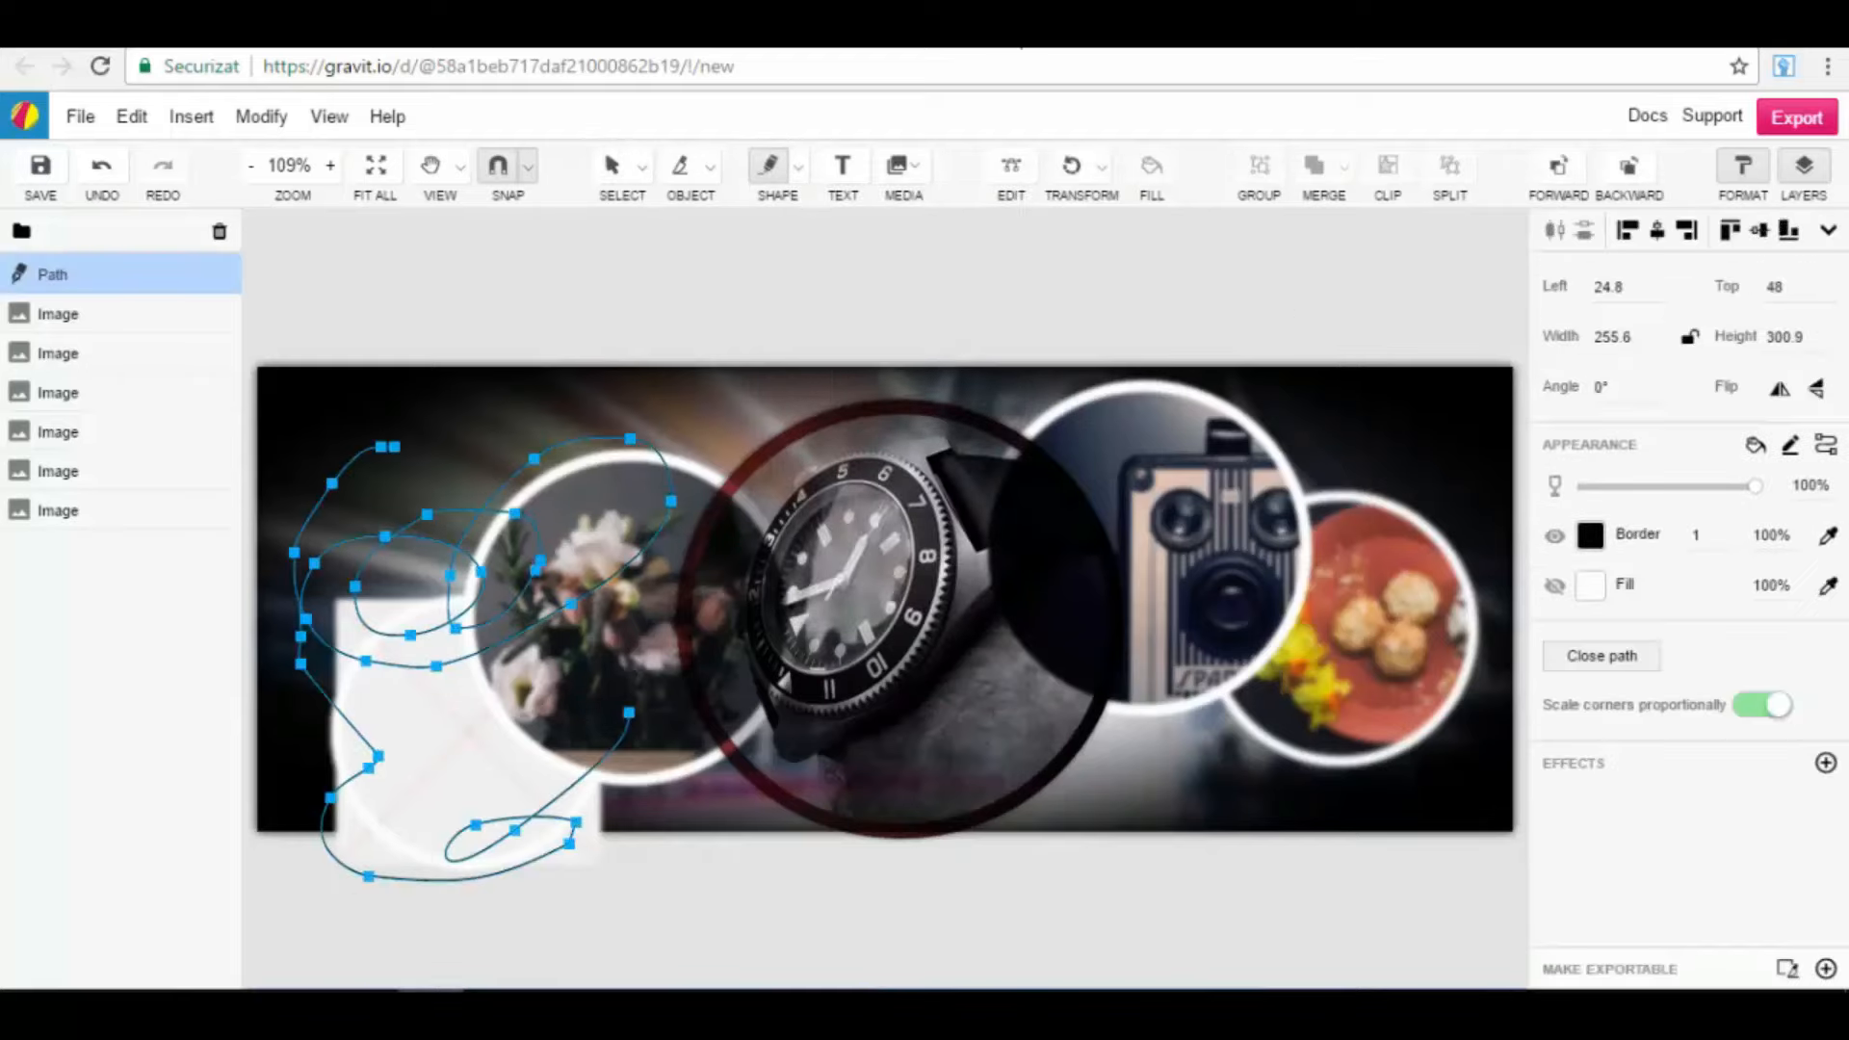
left_click(393, 448)
left_click_drag(393, 446, 310, 414)
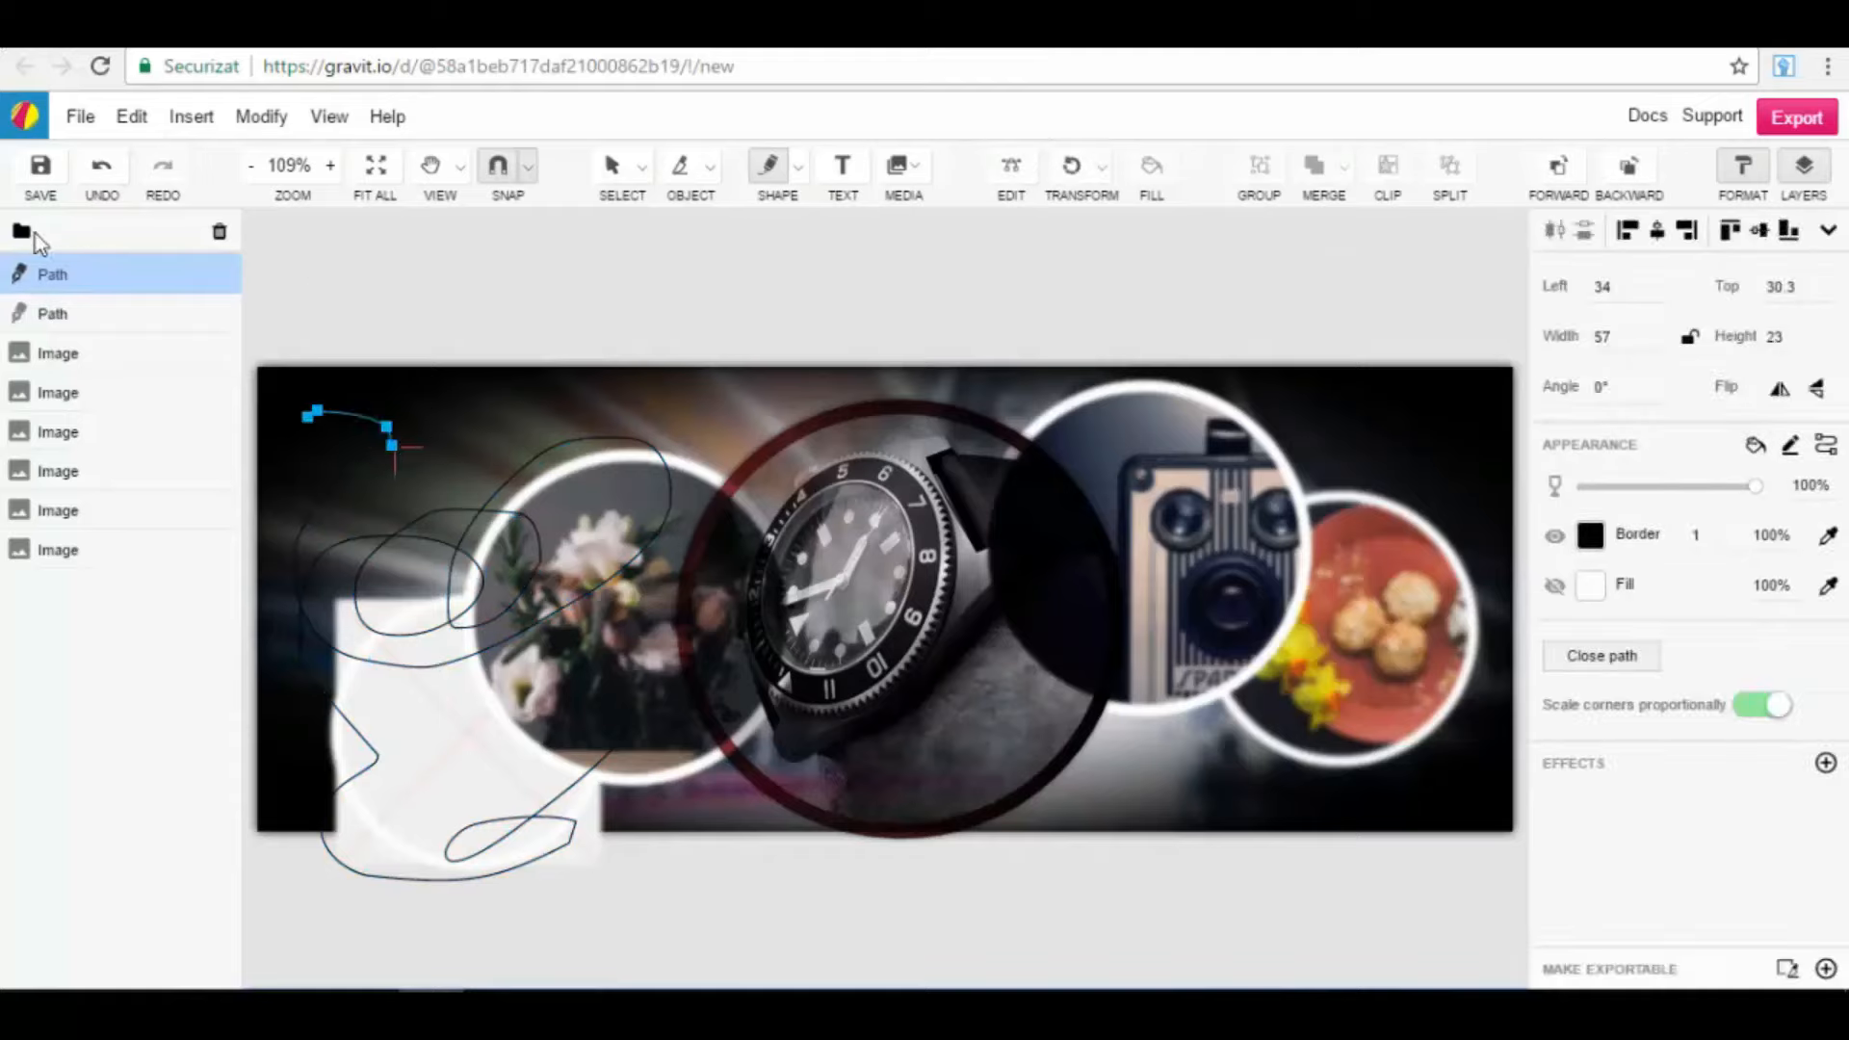
left_click(111, 162)
left_click(111, 161)
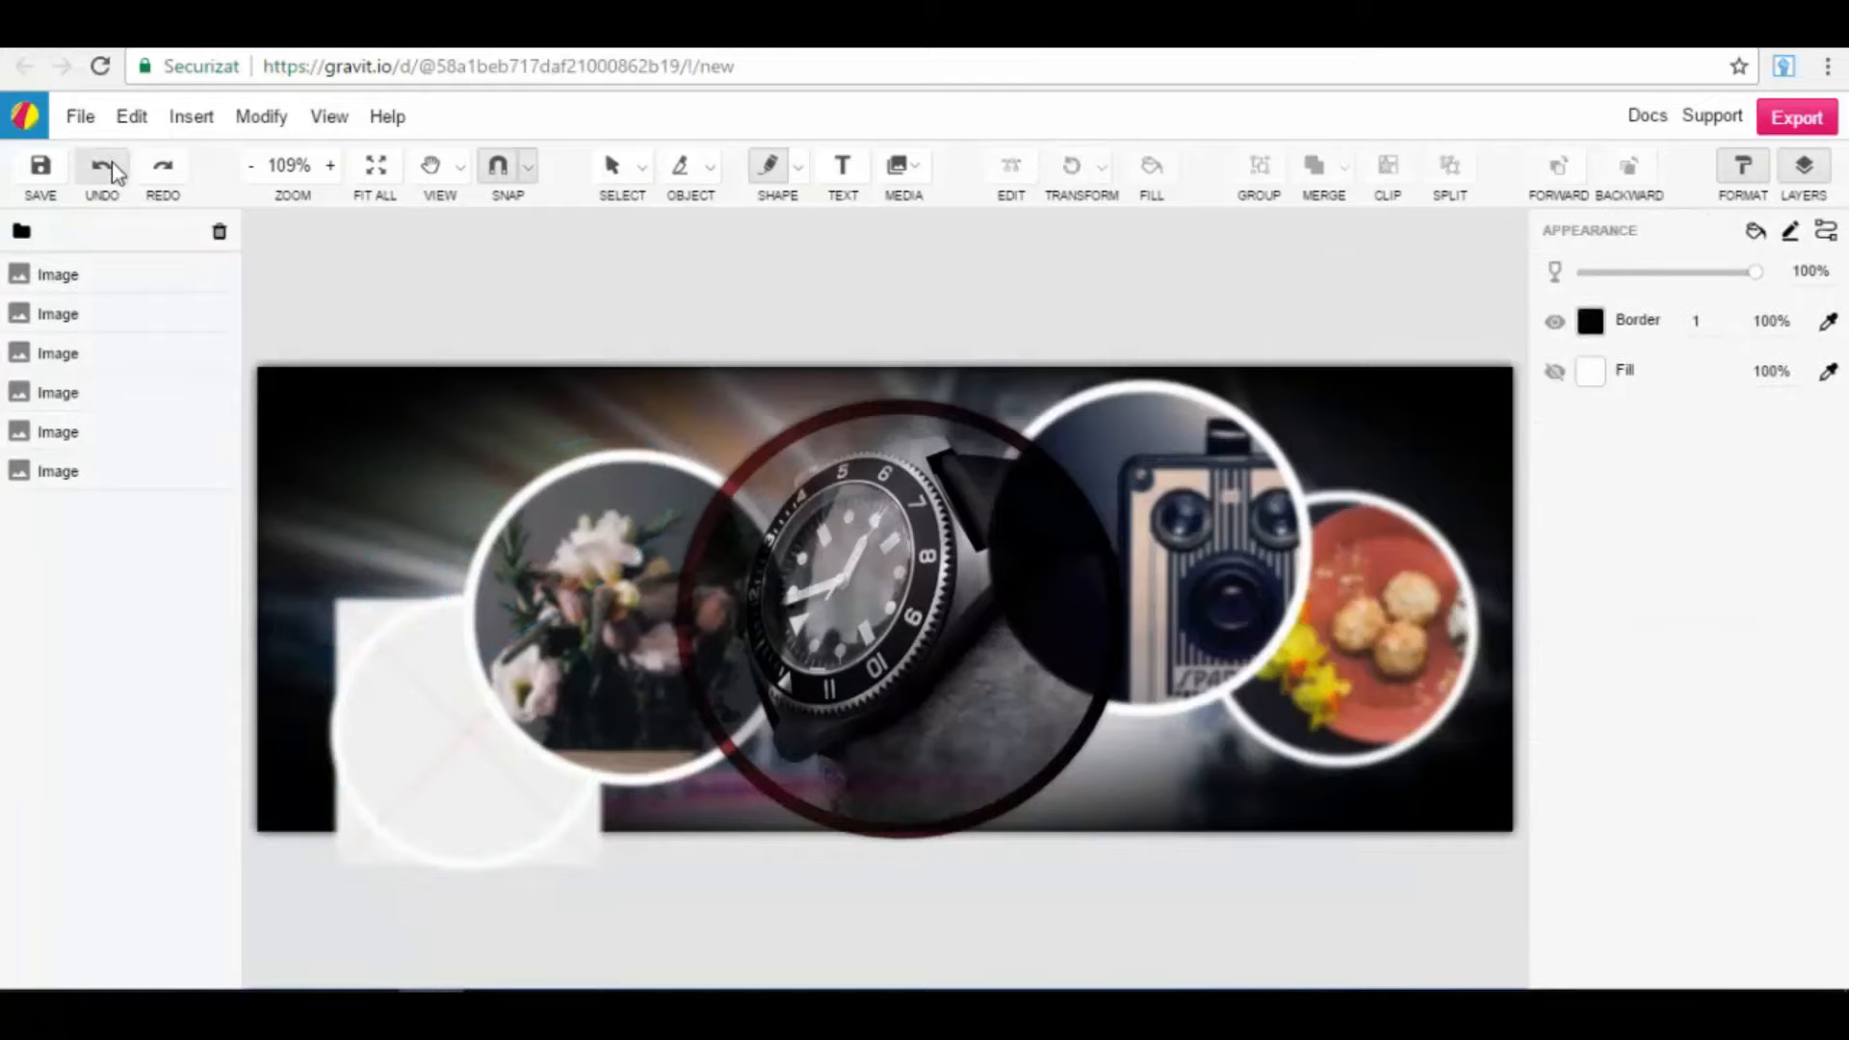
Step: Add a text reading "Hello" in the cover's upper-left area and select all of it
left_click(843, 165)
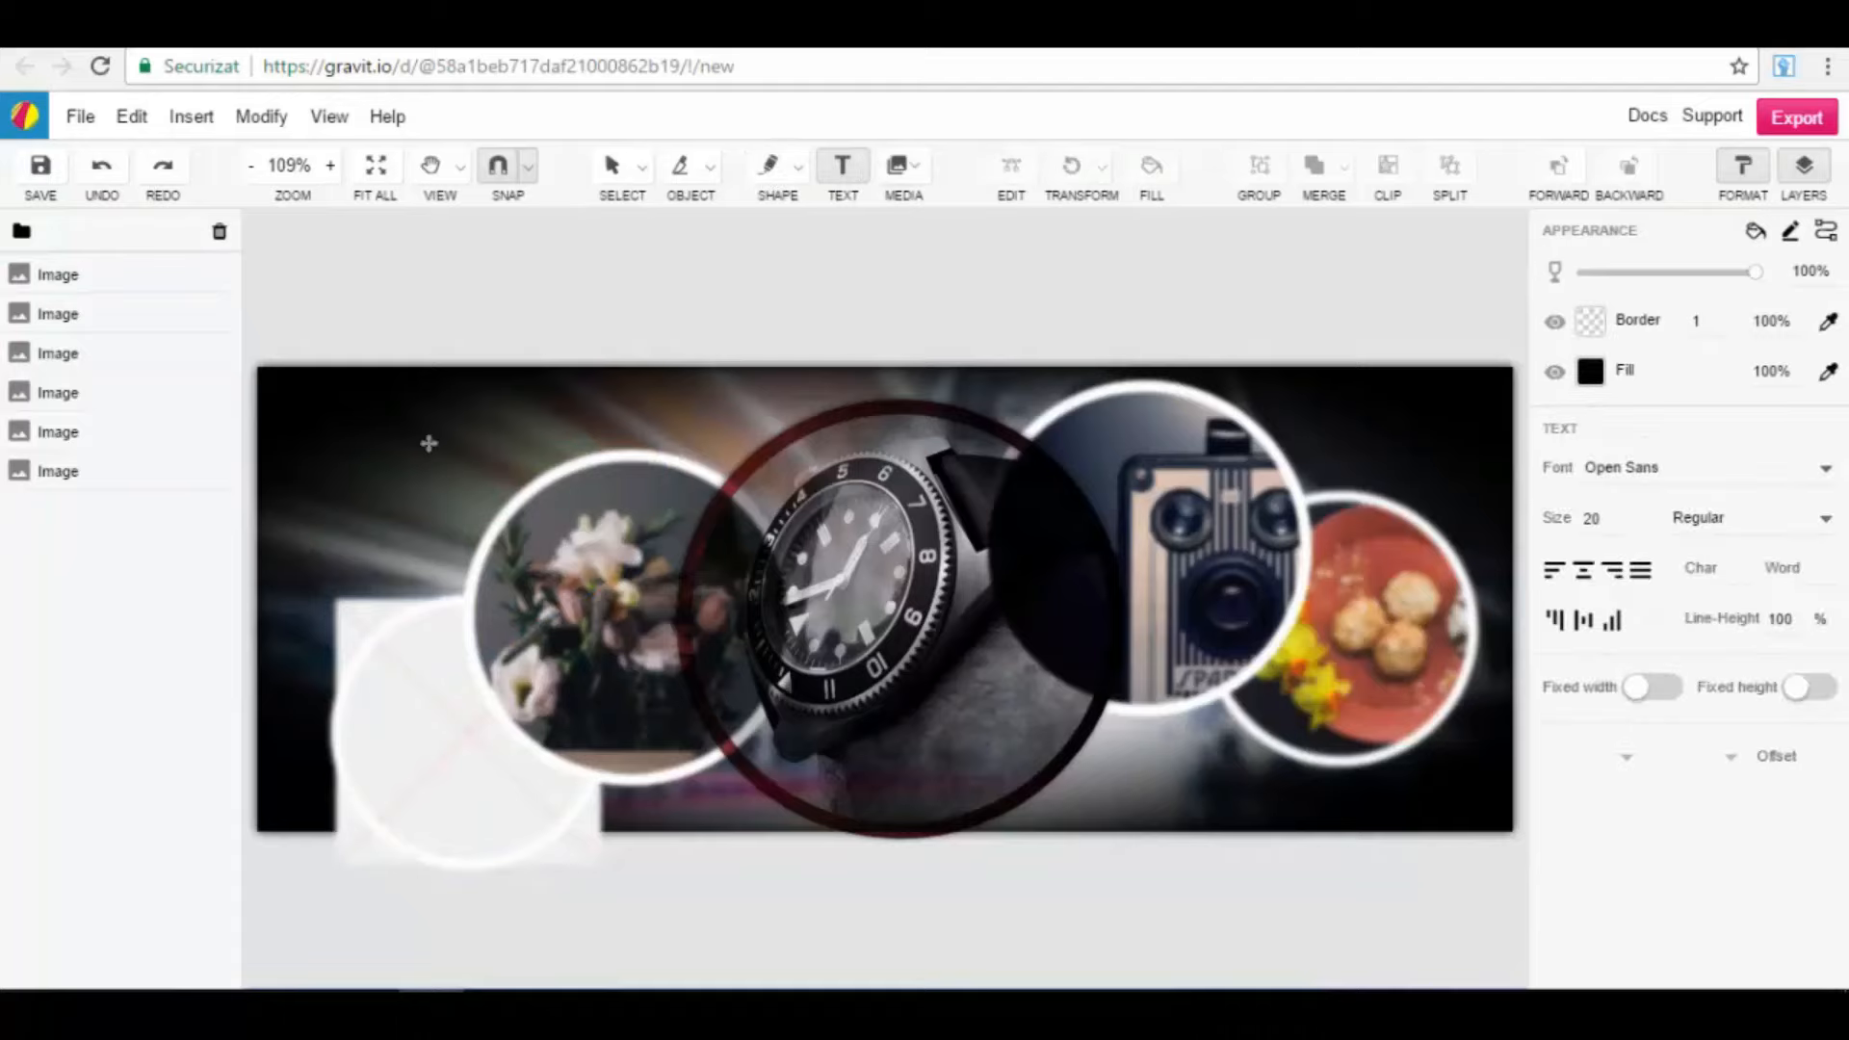
left_click(336, 461)
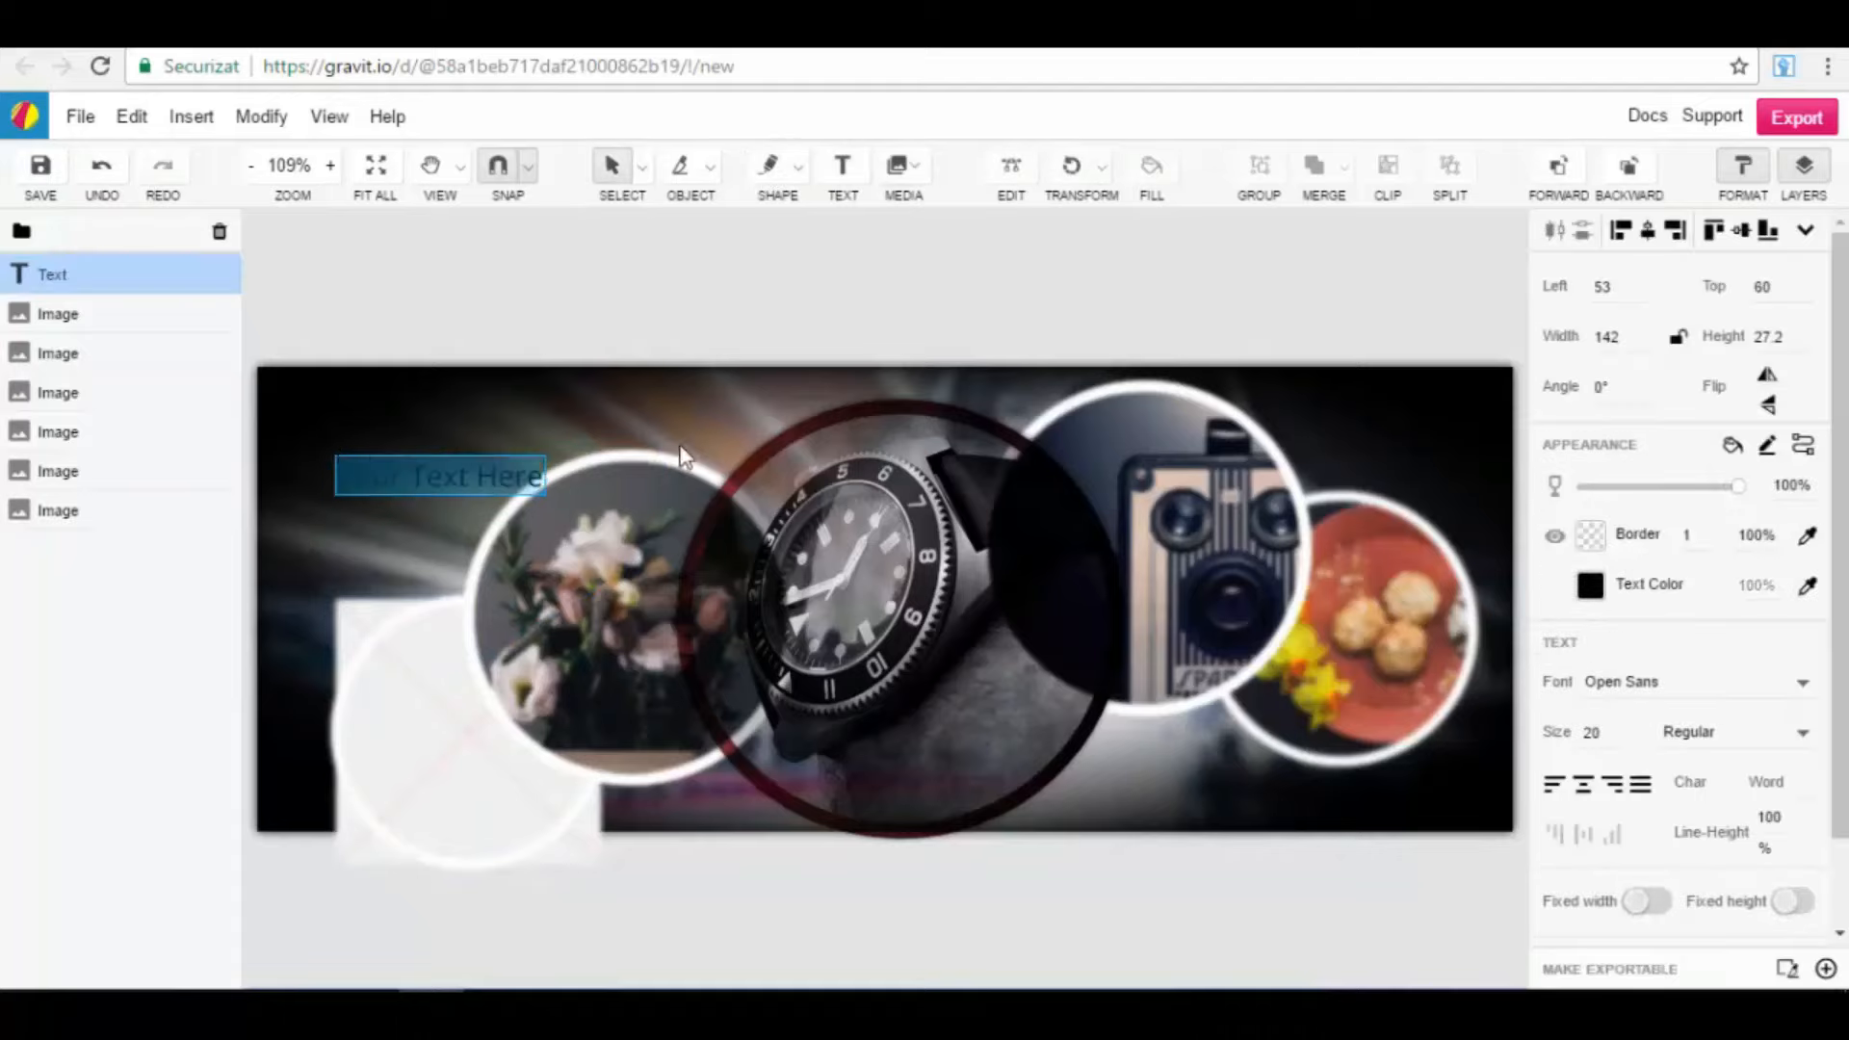
type("Hello")
key("ctrl+a")
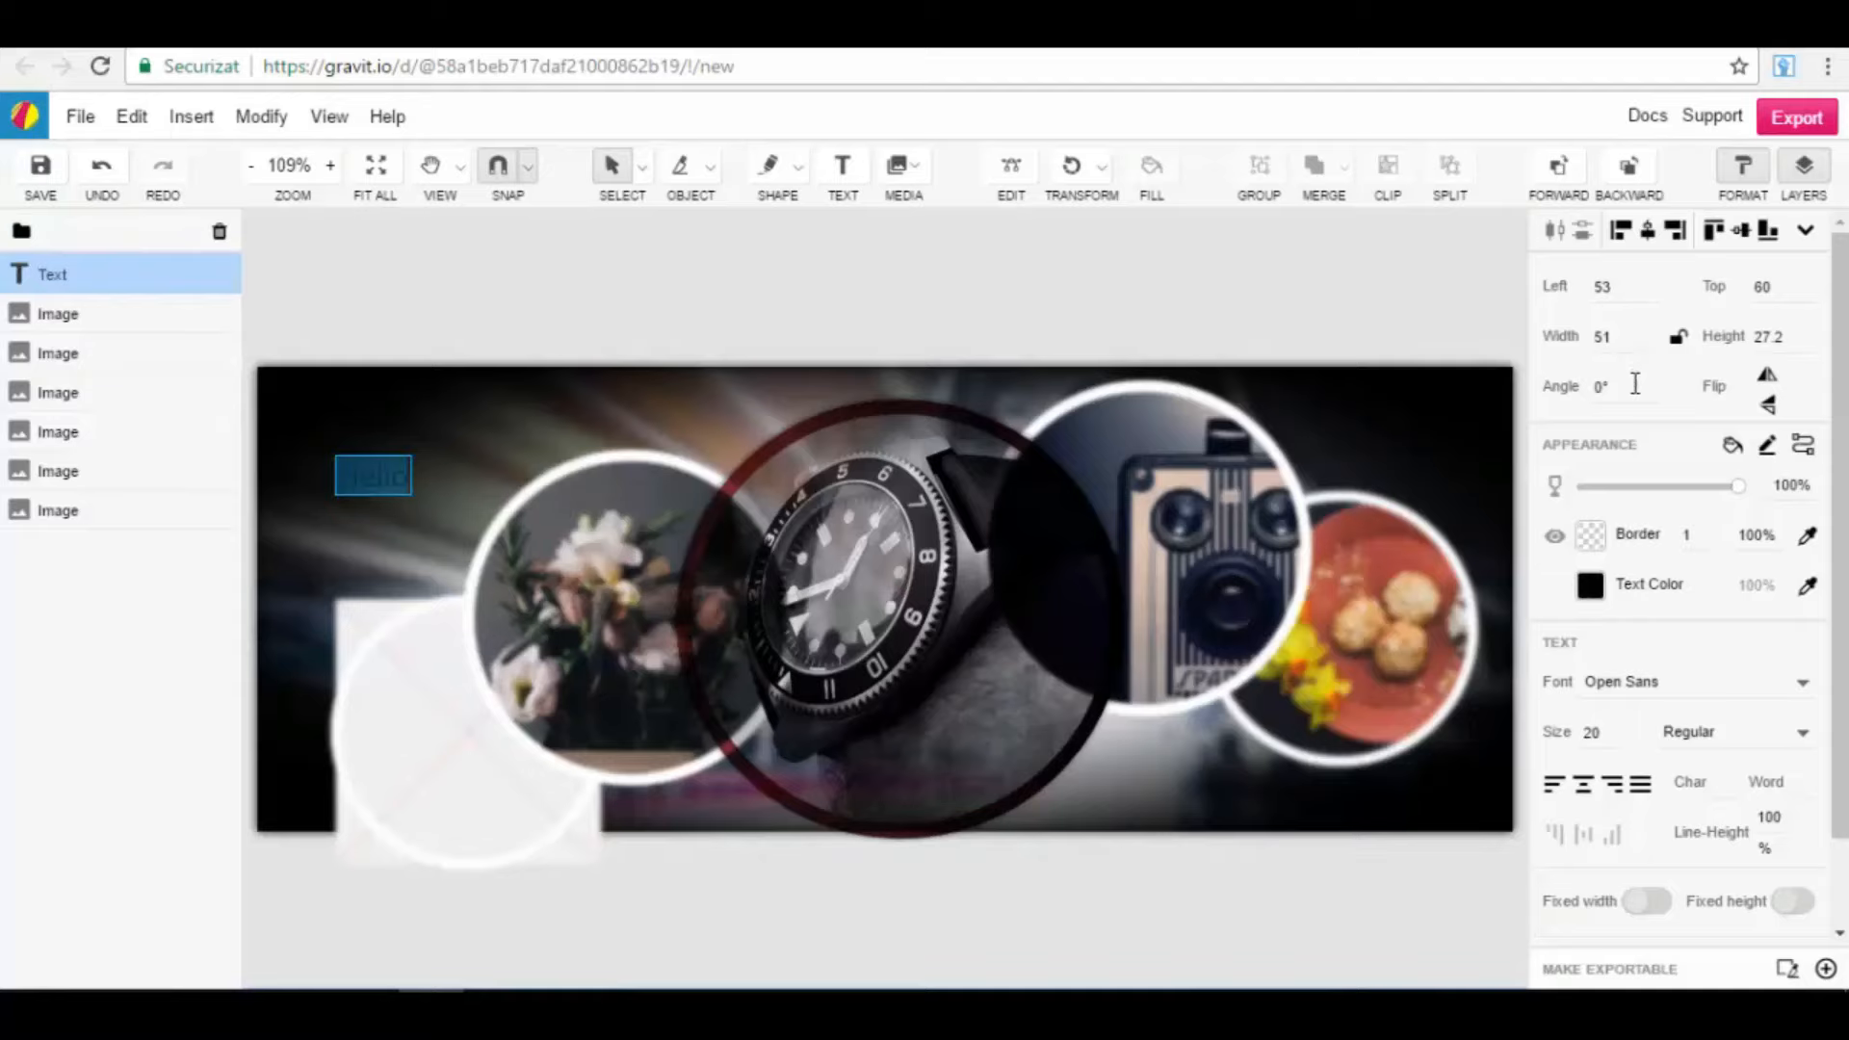
Step: Set the Hello text's font to Aclonica and its size to 60
scroll(1635, 384, "down", 2)
left_click(1598, 675)
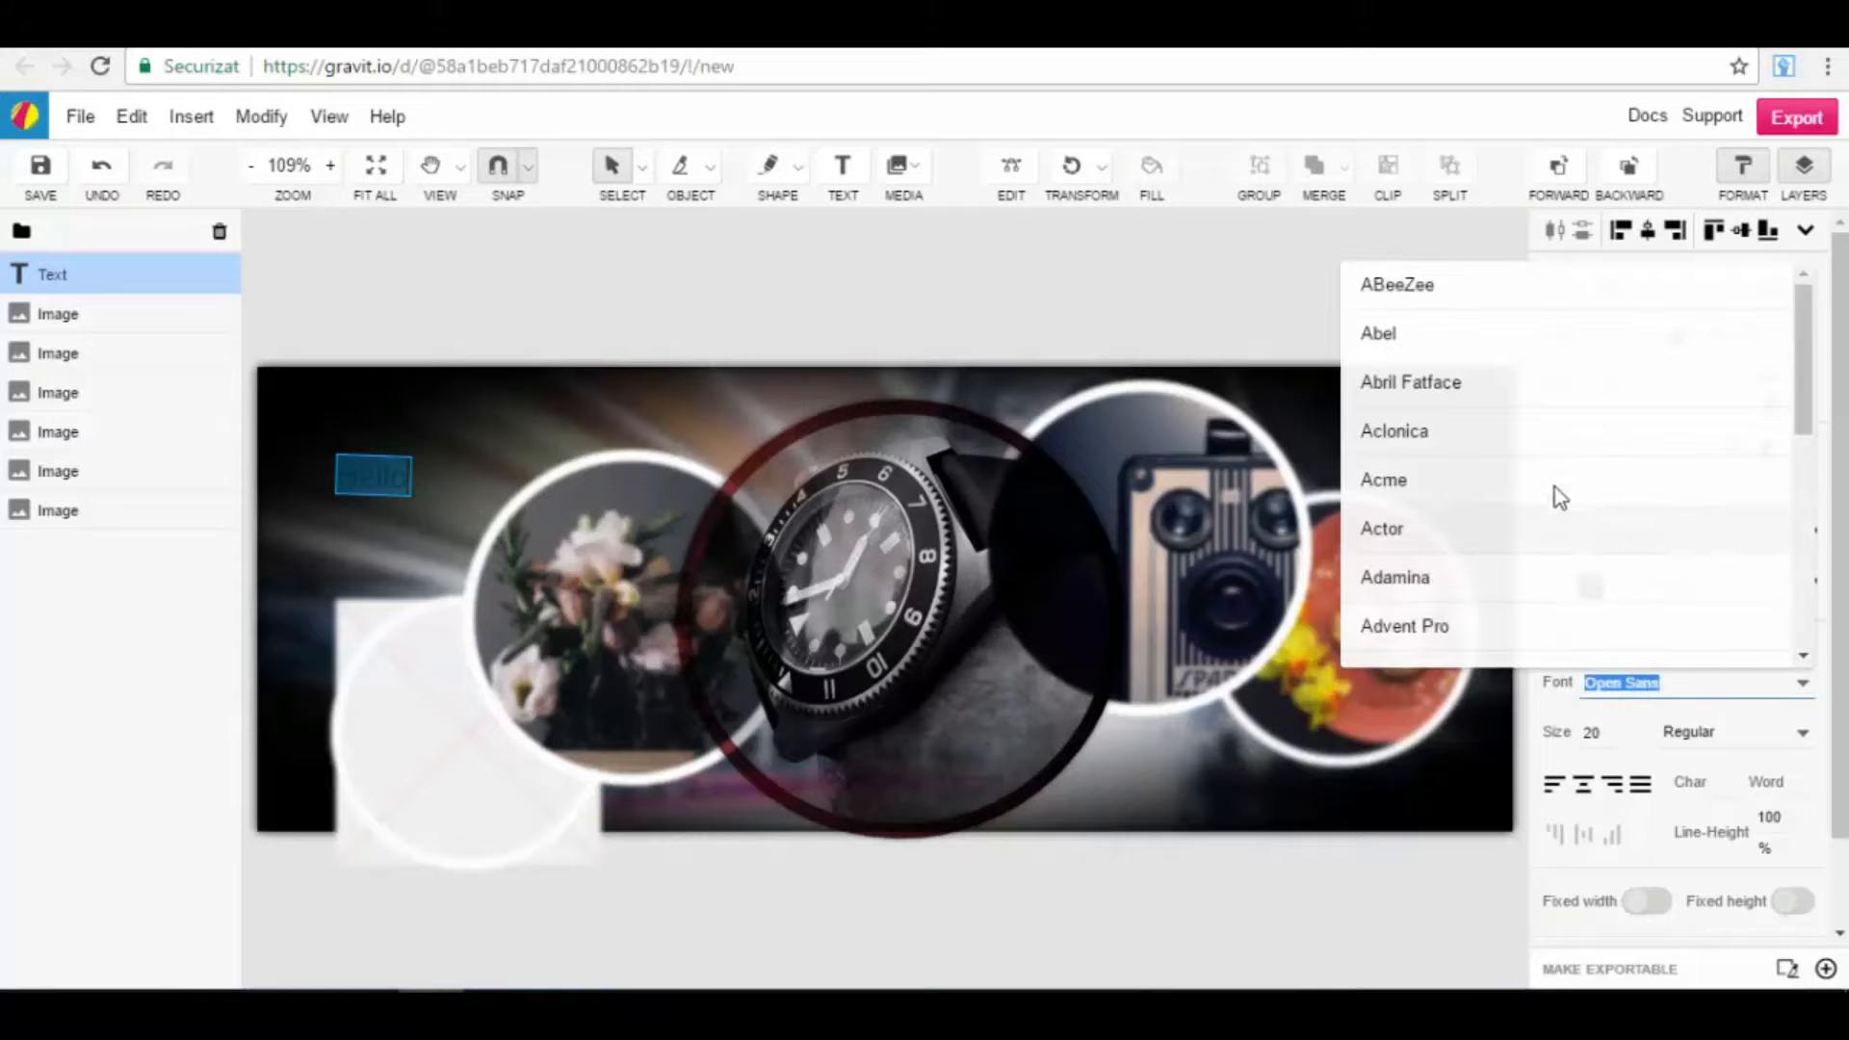
left_click(1522, 424)
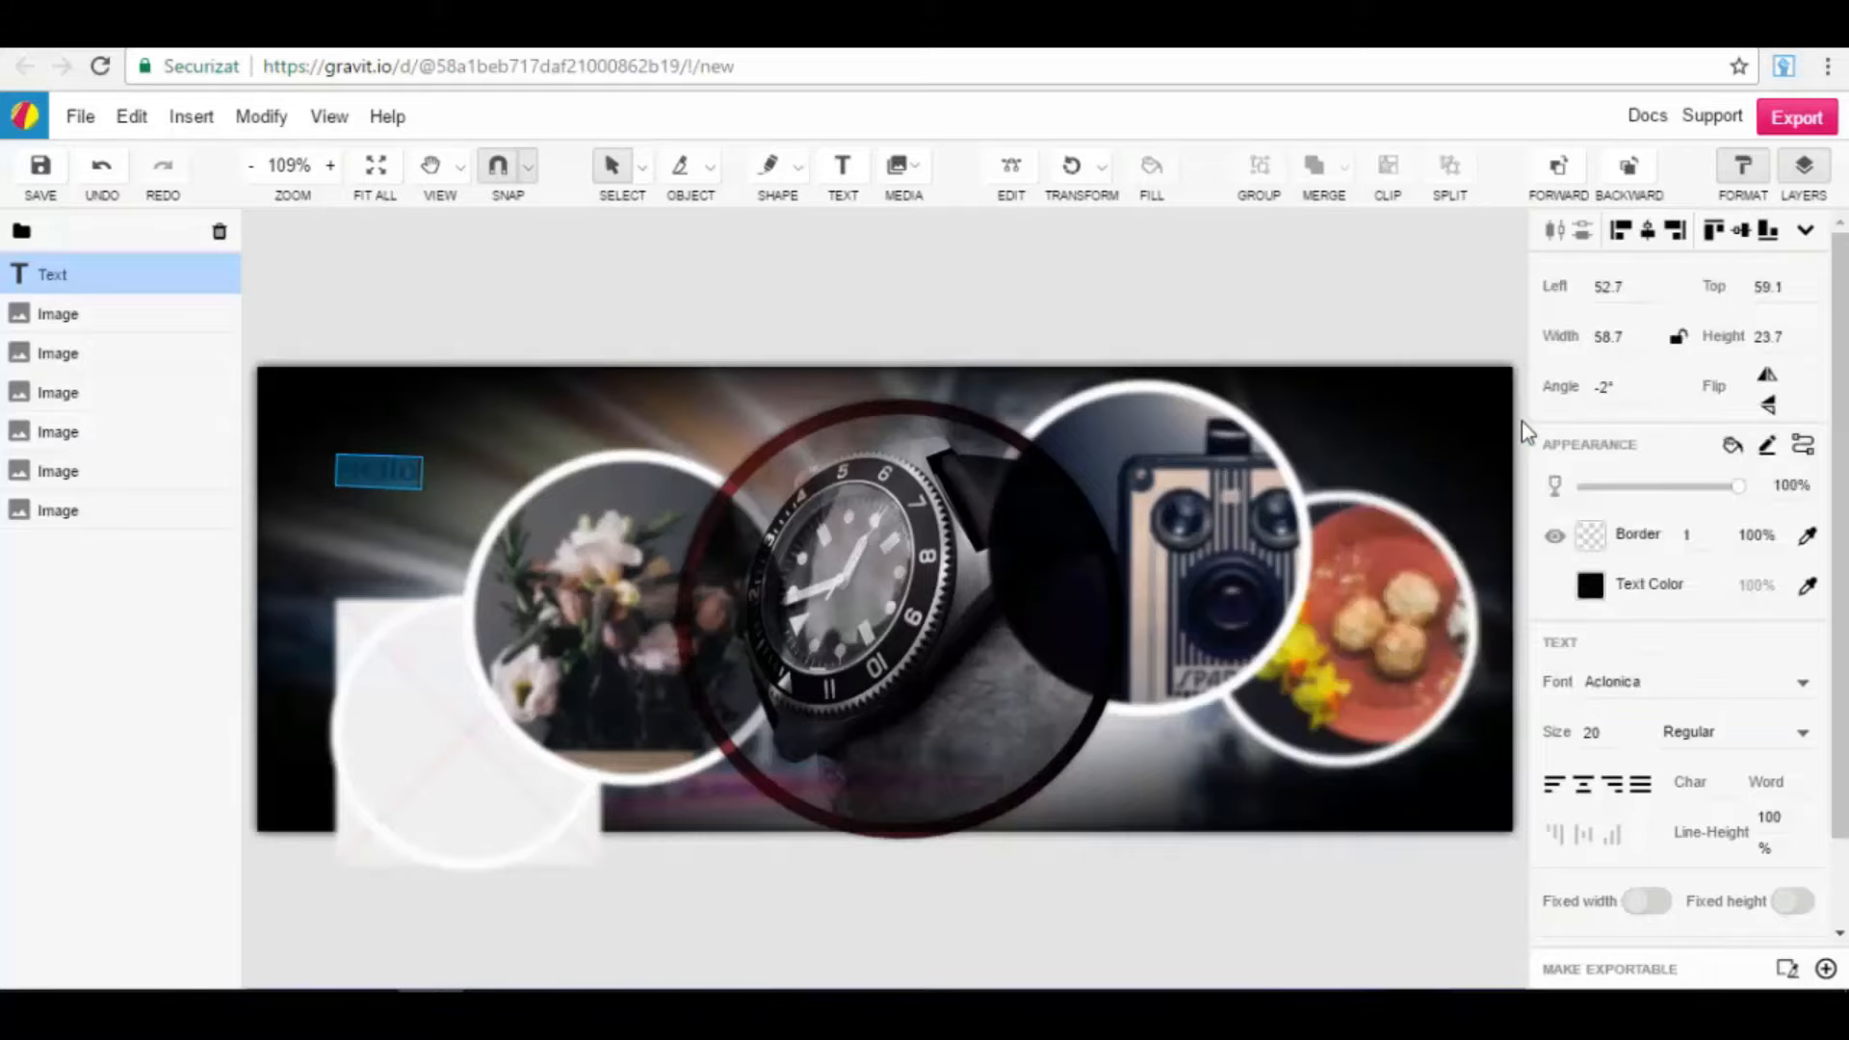
left_click(1614, 734)
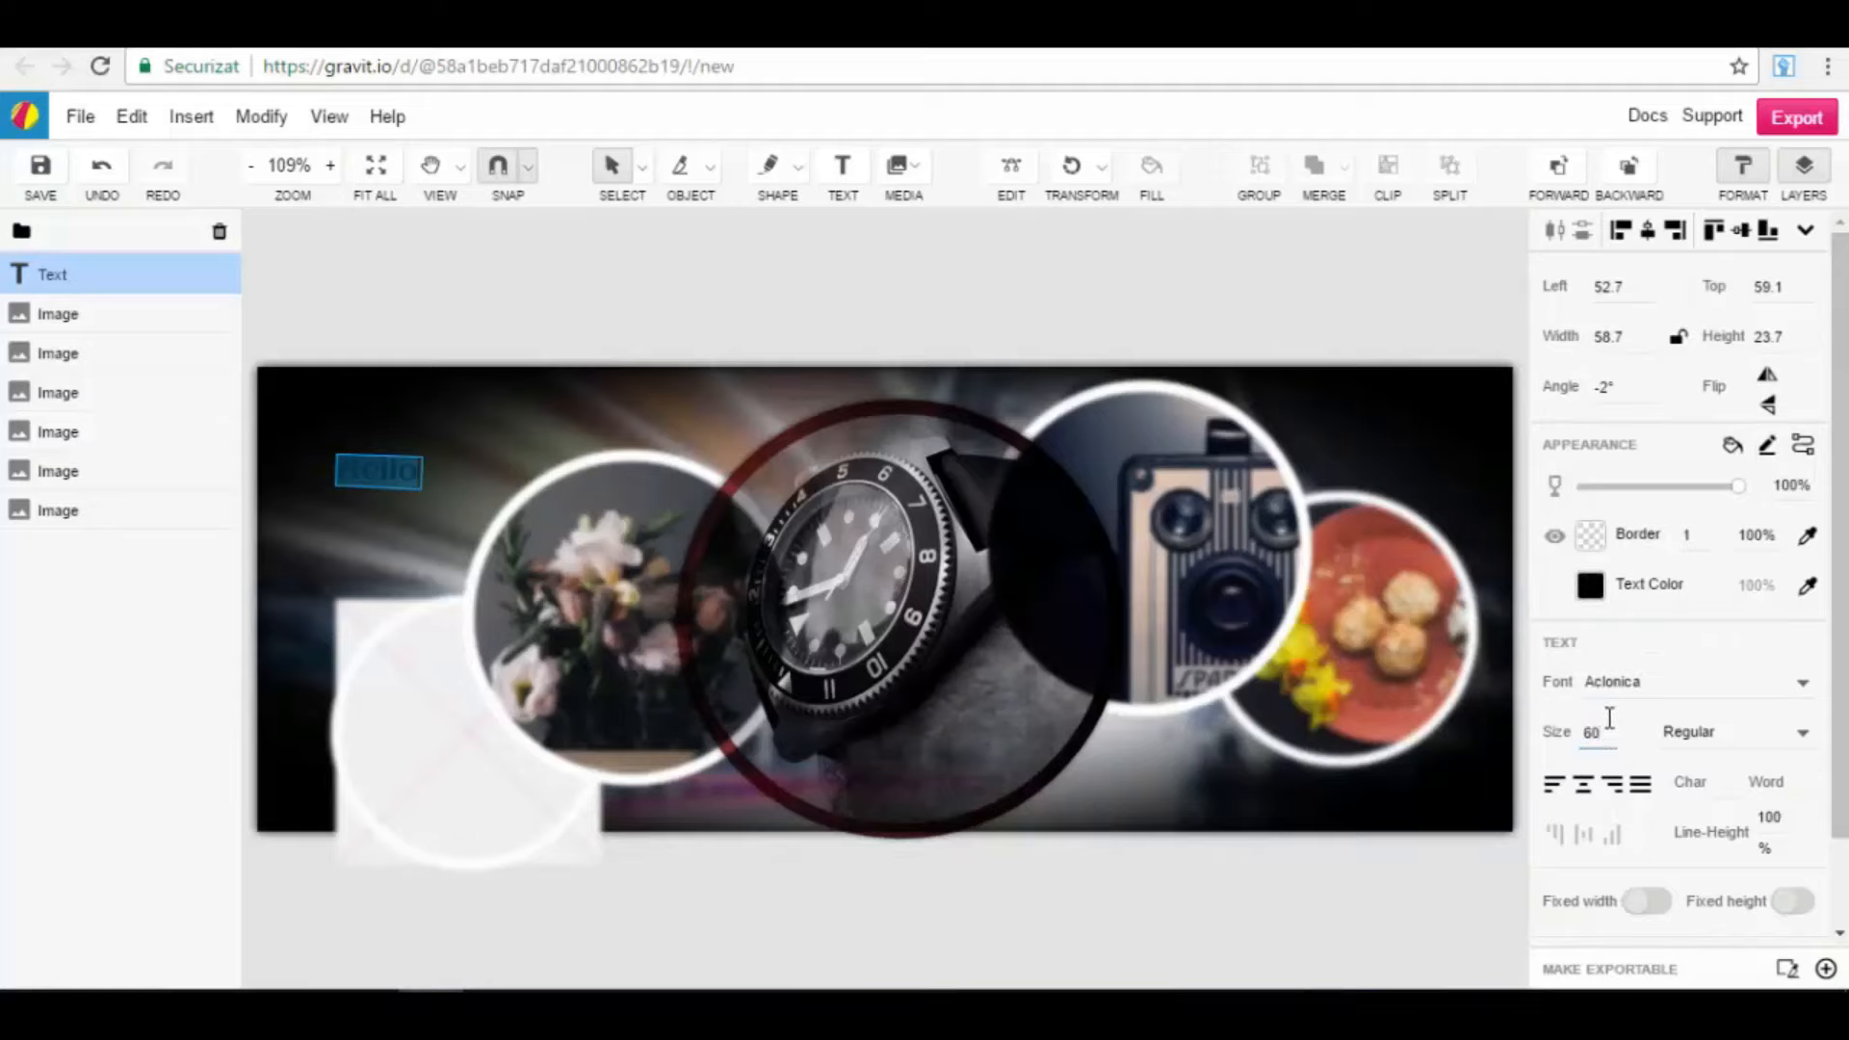
type("60")
key("Return")
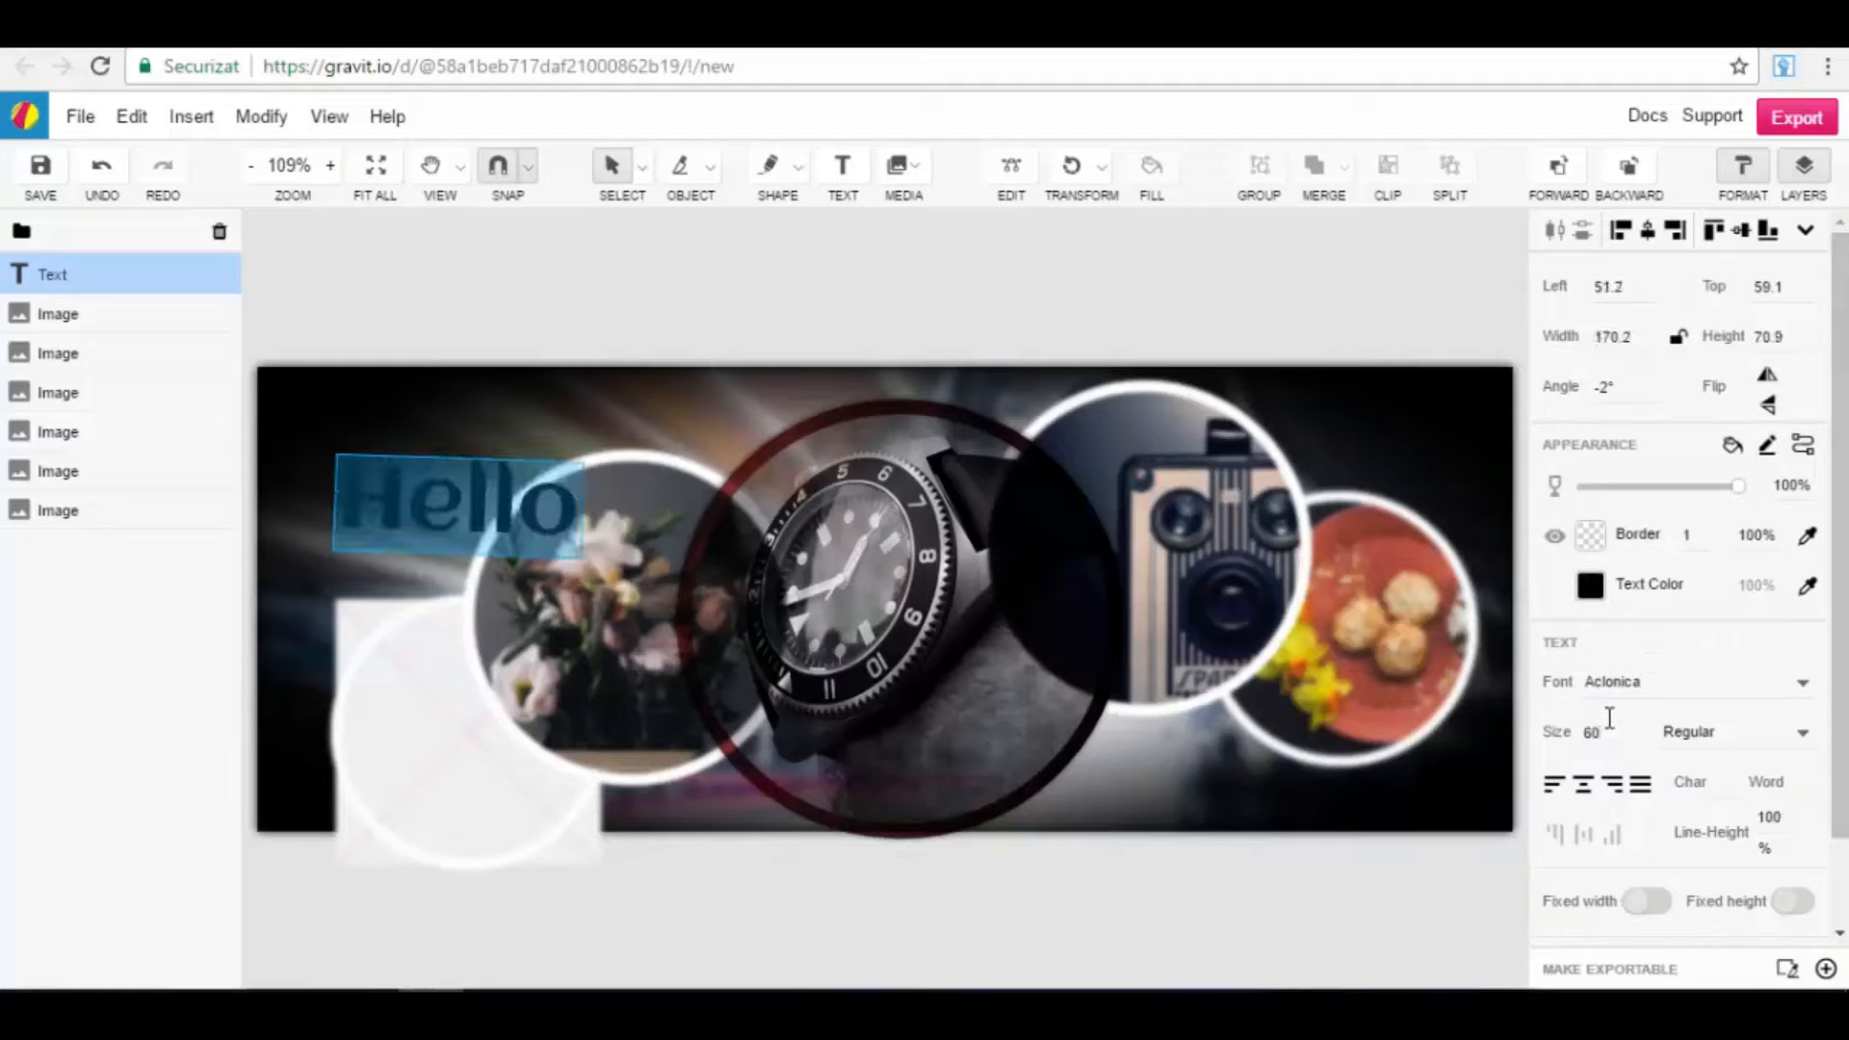
Step: Change the Hello text's colour to the near-white #FAFAFA
left_click(1594, 590)
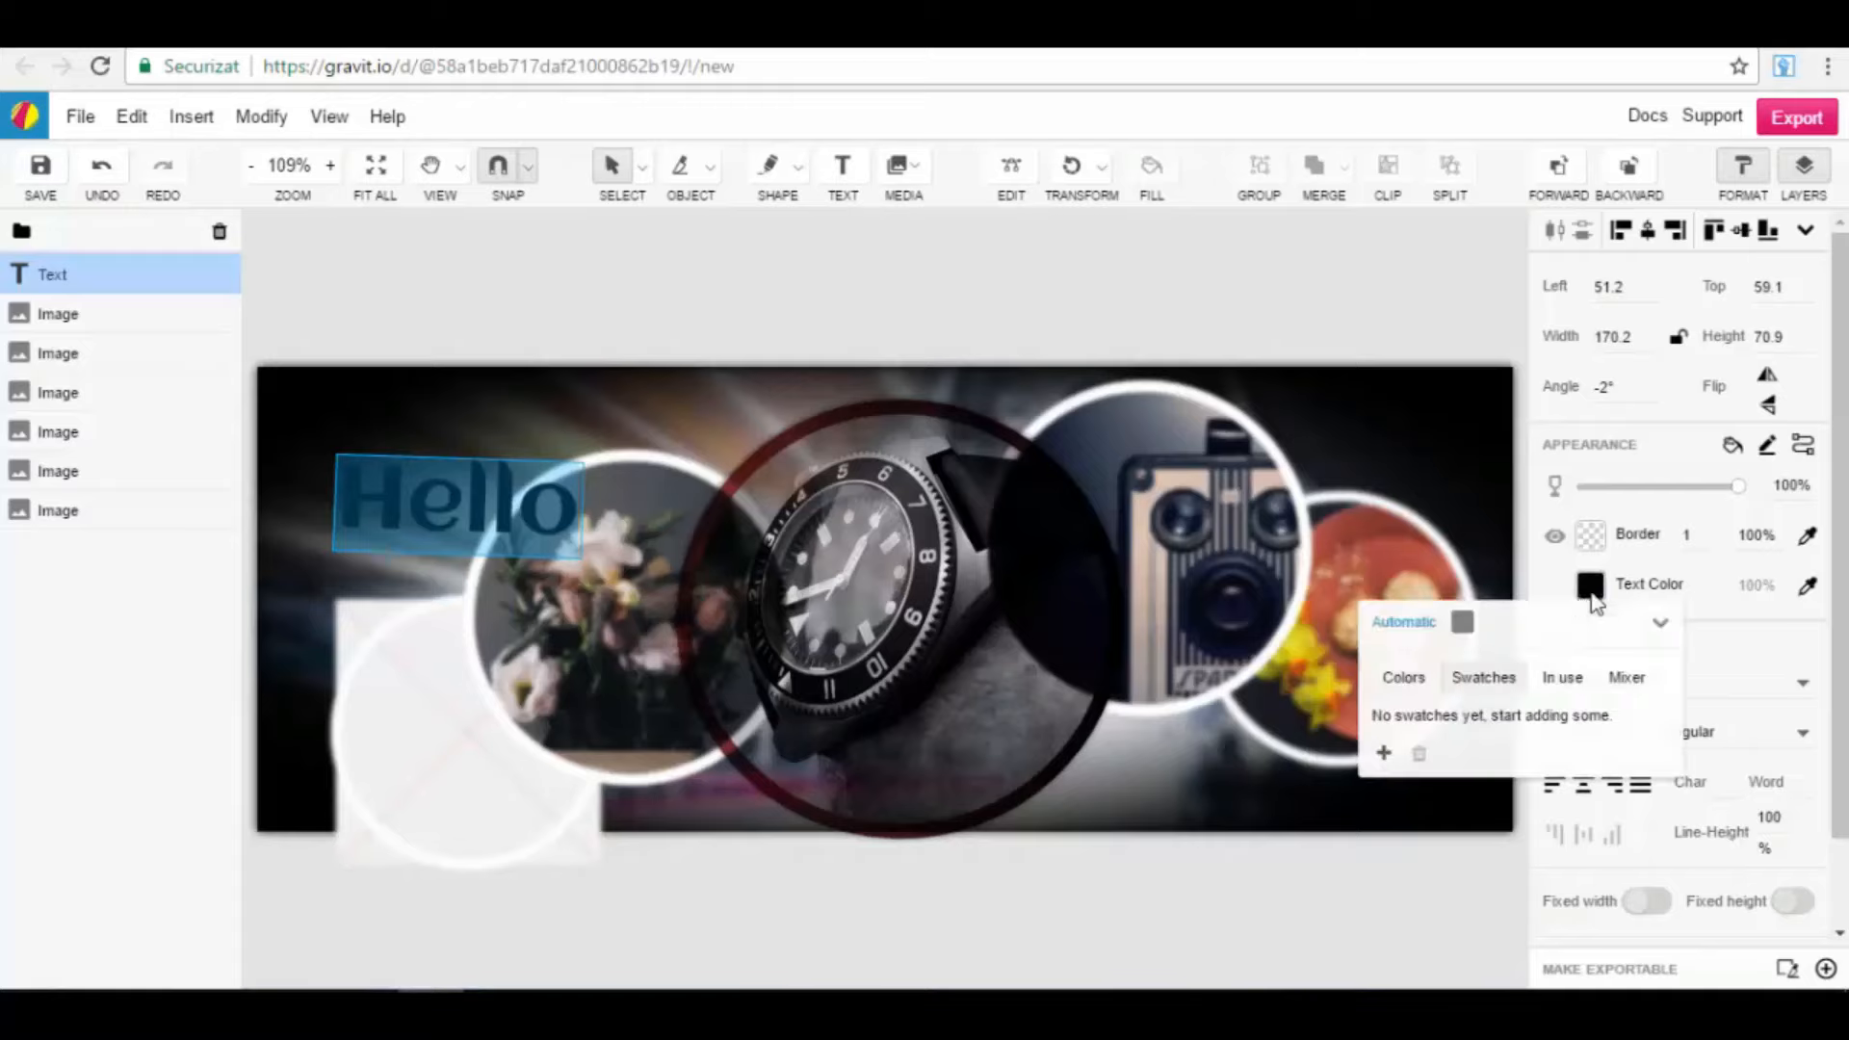
left_click(1465, 623)
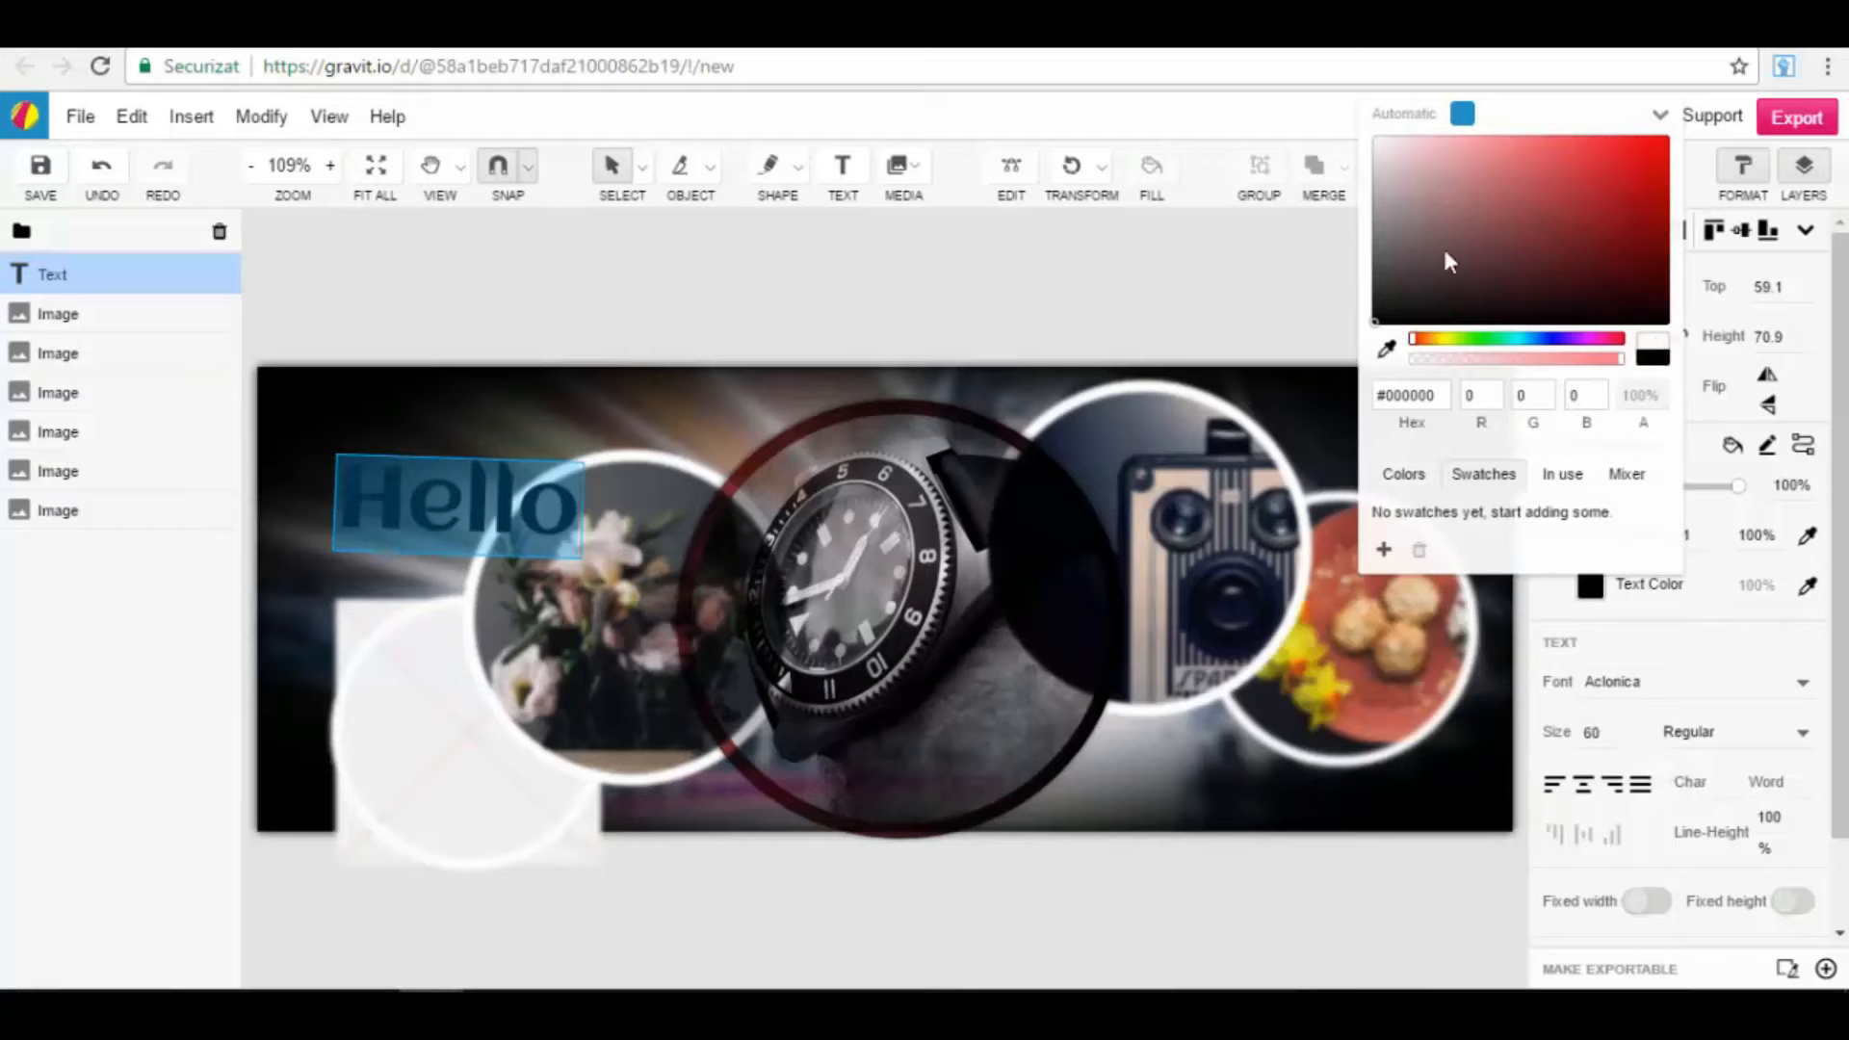
left_click_drag(1391, 162, 1367, 149)
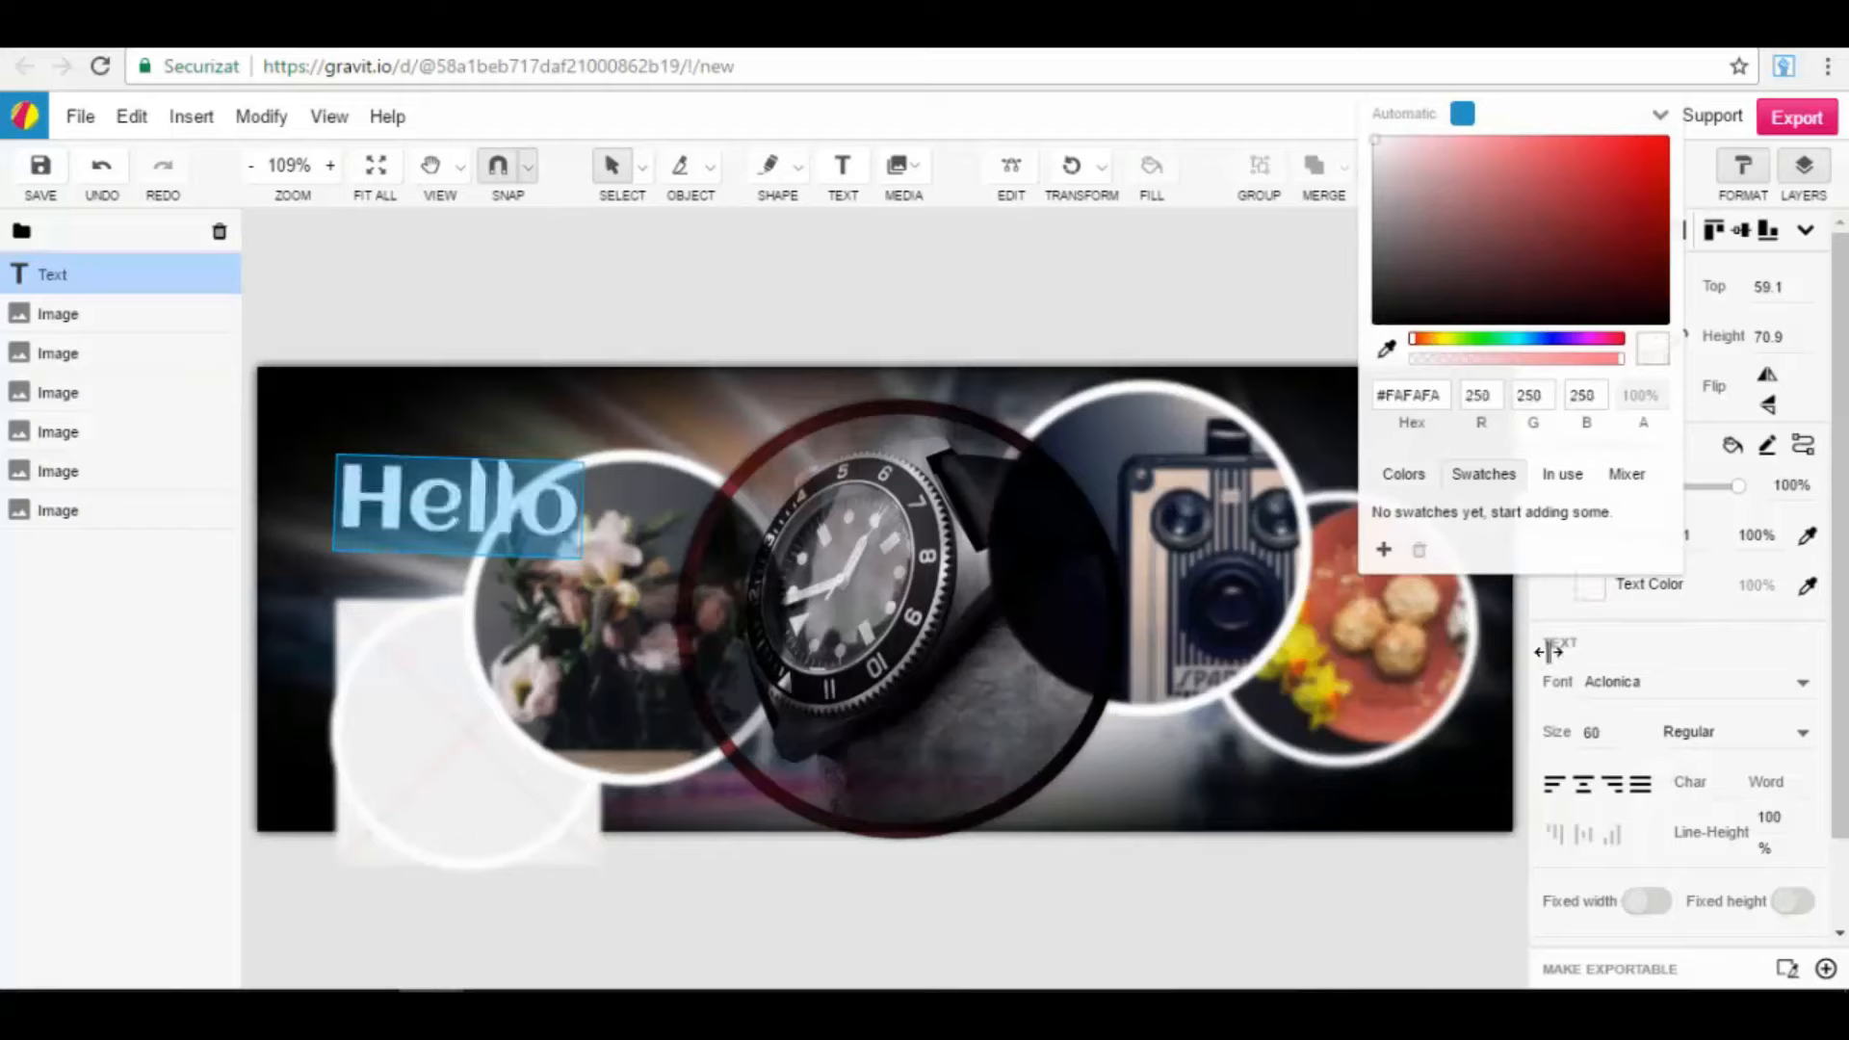
left_click(1540, 597)
Step: Add an Outer Glow effect to the Hello text
scroll(1628, 781, "down", 1)
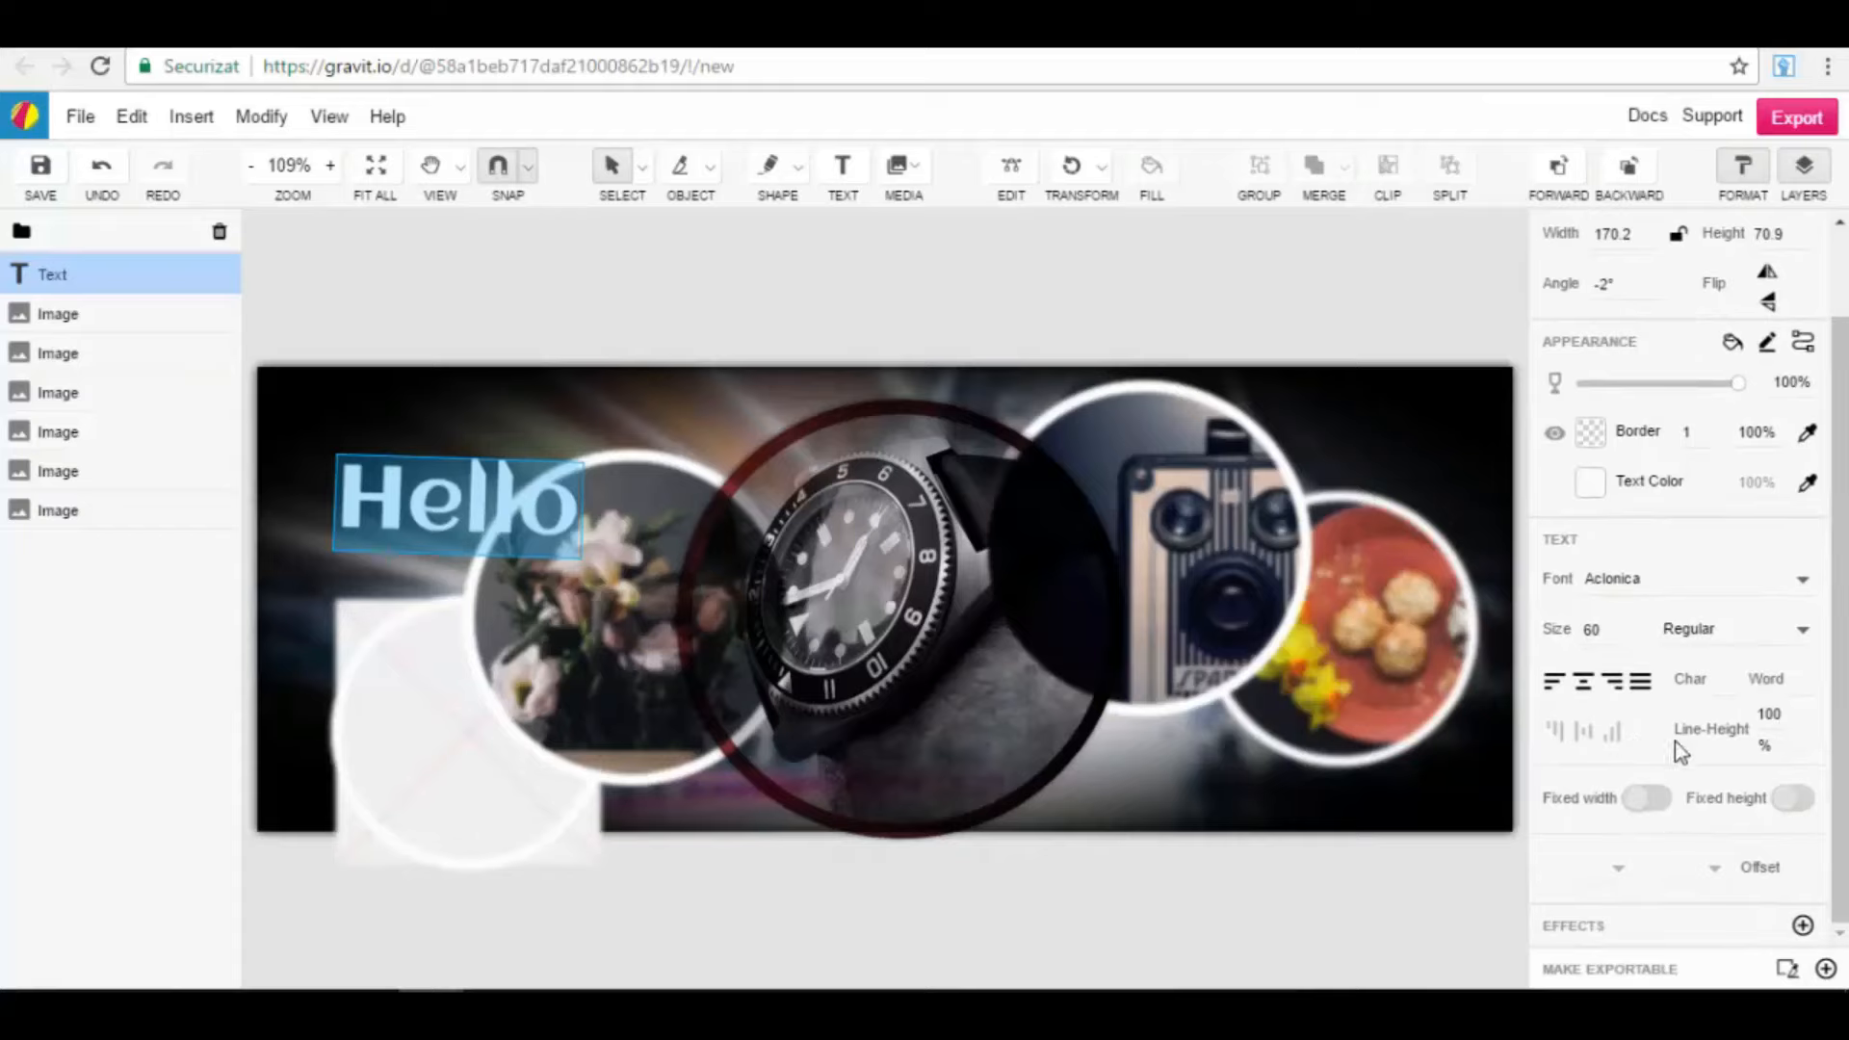
left_click(1803, 926)
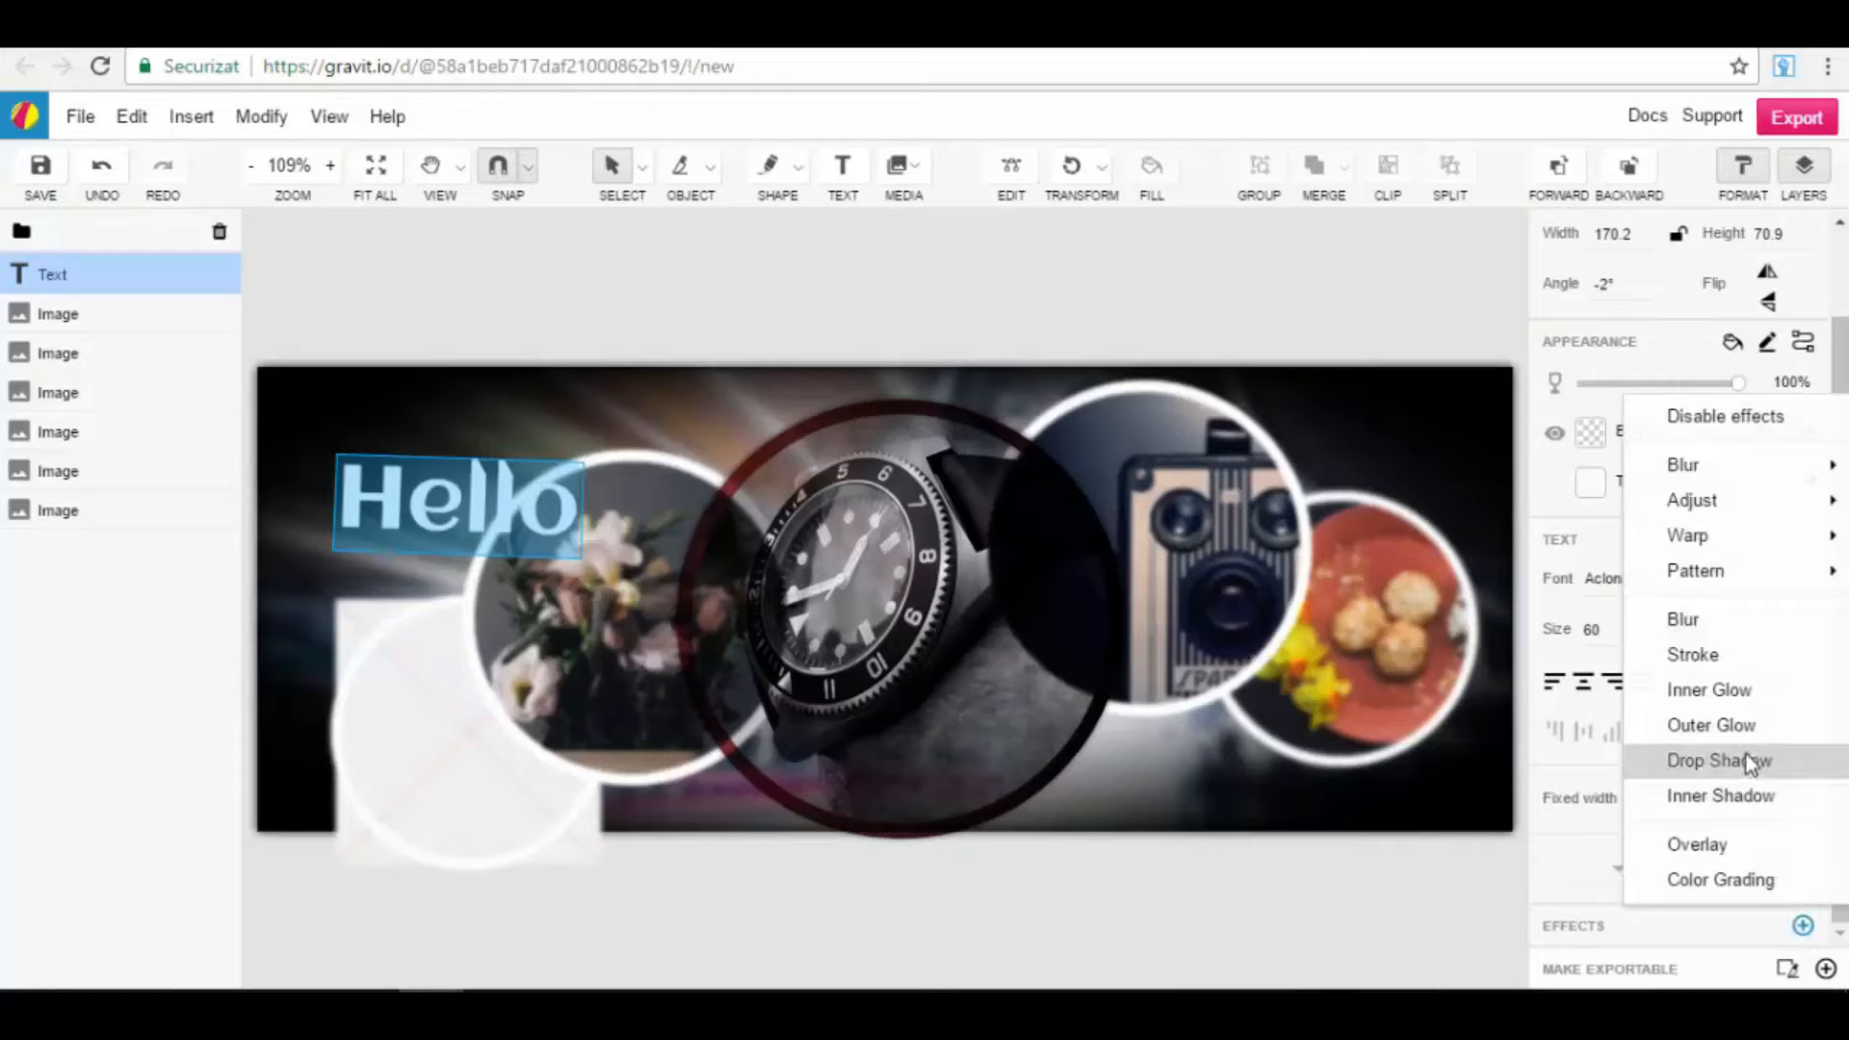
left_click(1747, 727)
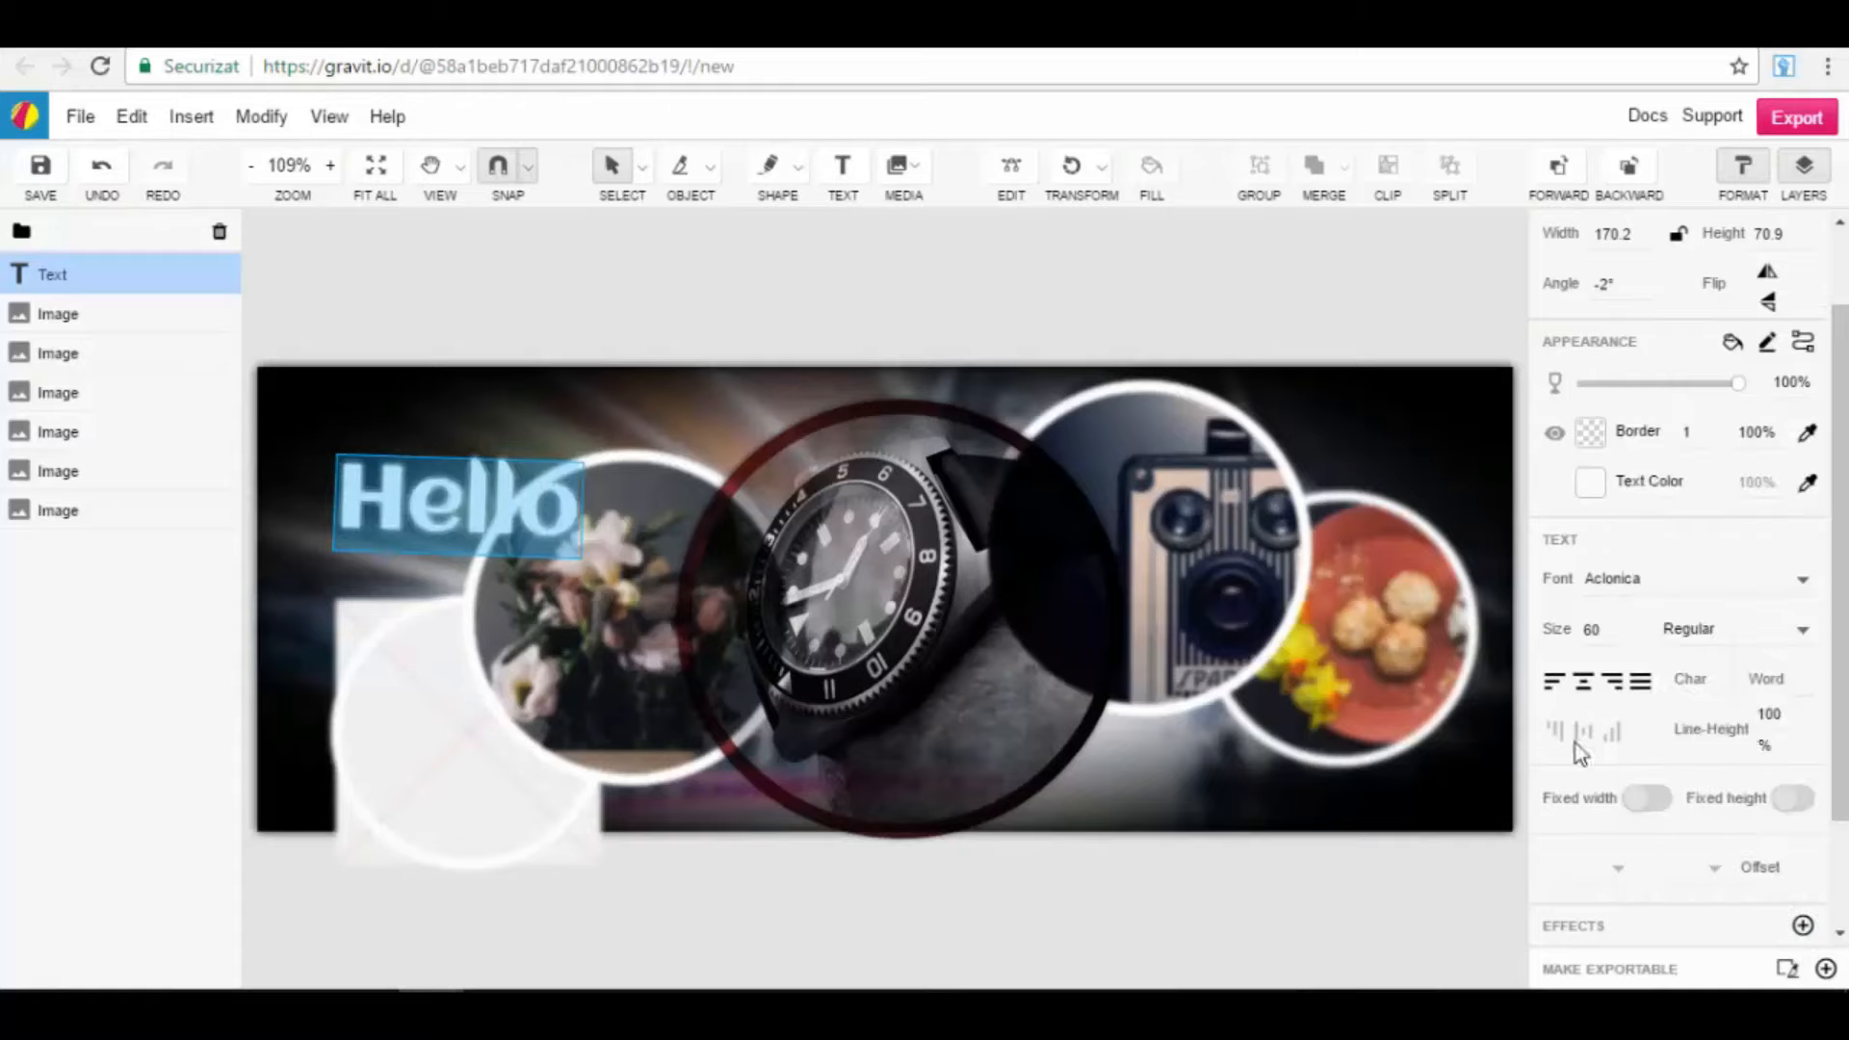
Step: Move the Hello text over the lower part of the watch image and rotate it level to 0°
left_click(642, 400)
left_click_drag(485, 508, 928, 741)
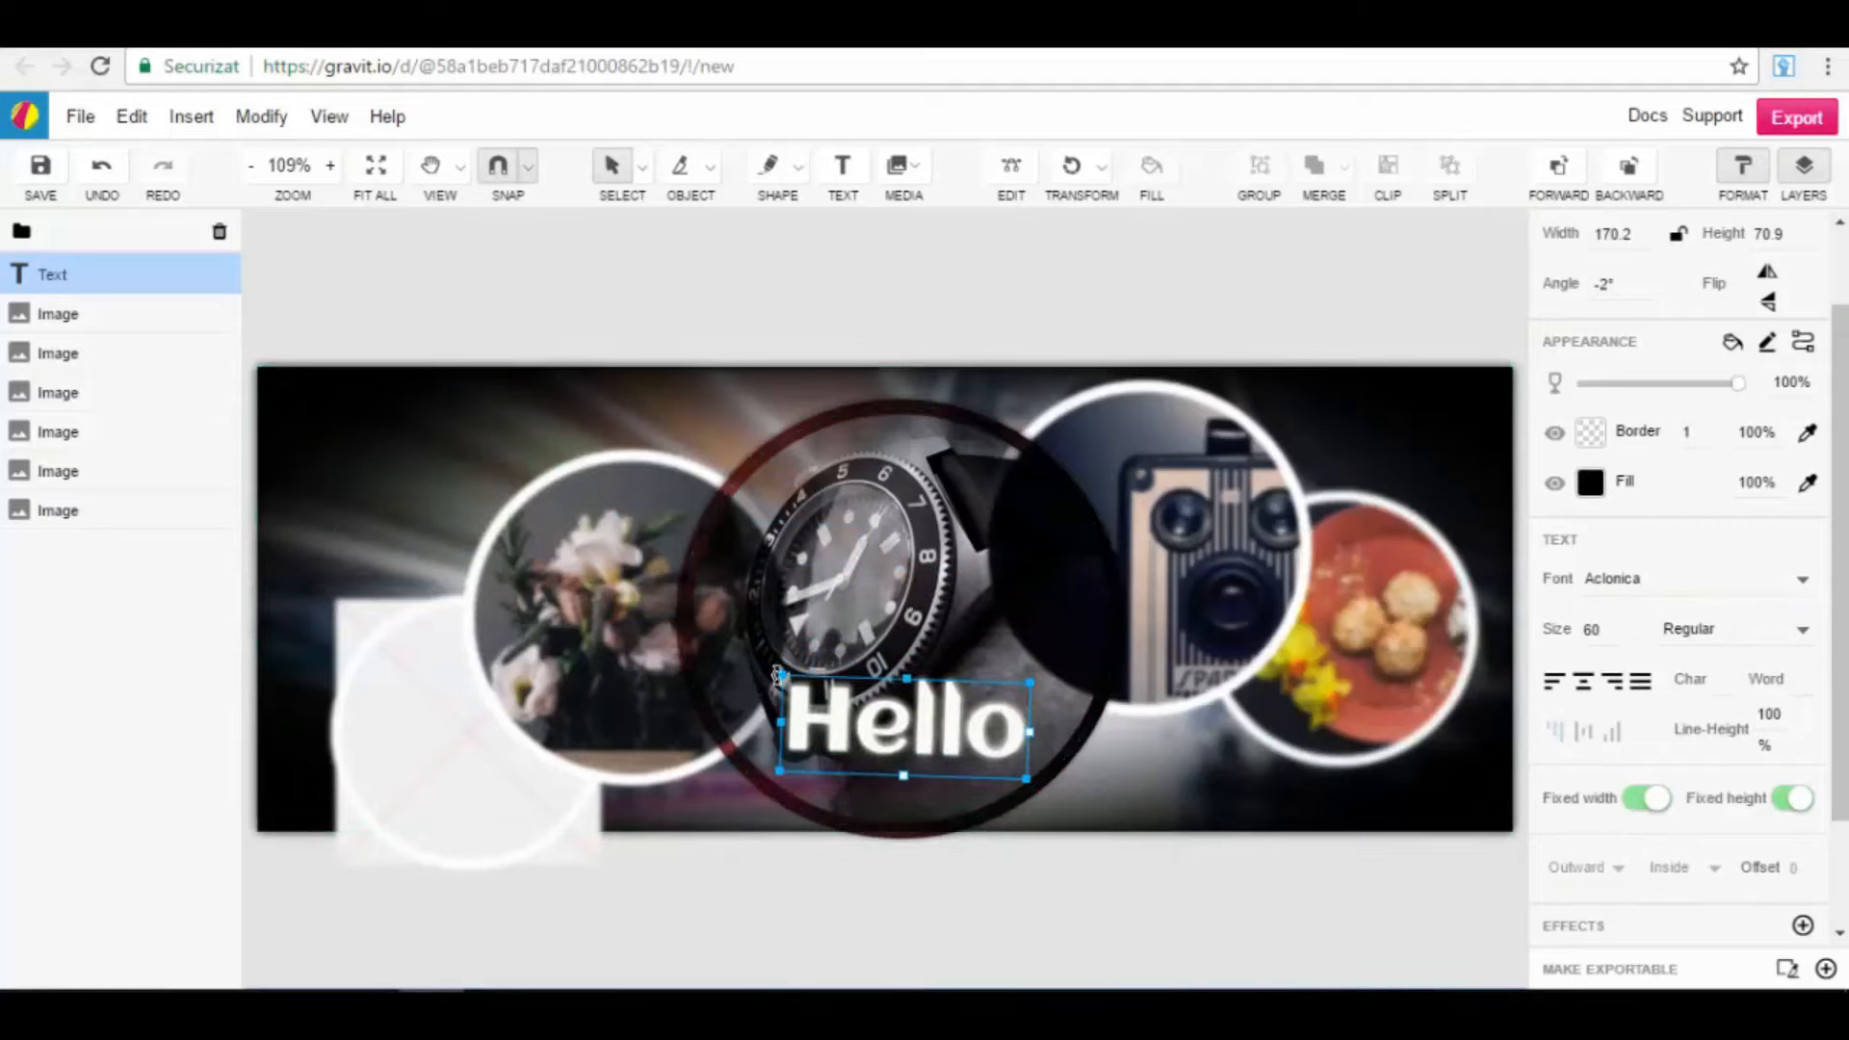
left_click_drag(778, 672, 774, 684)
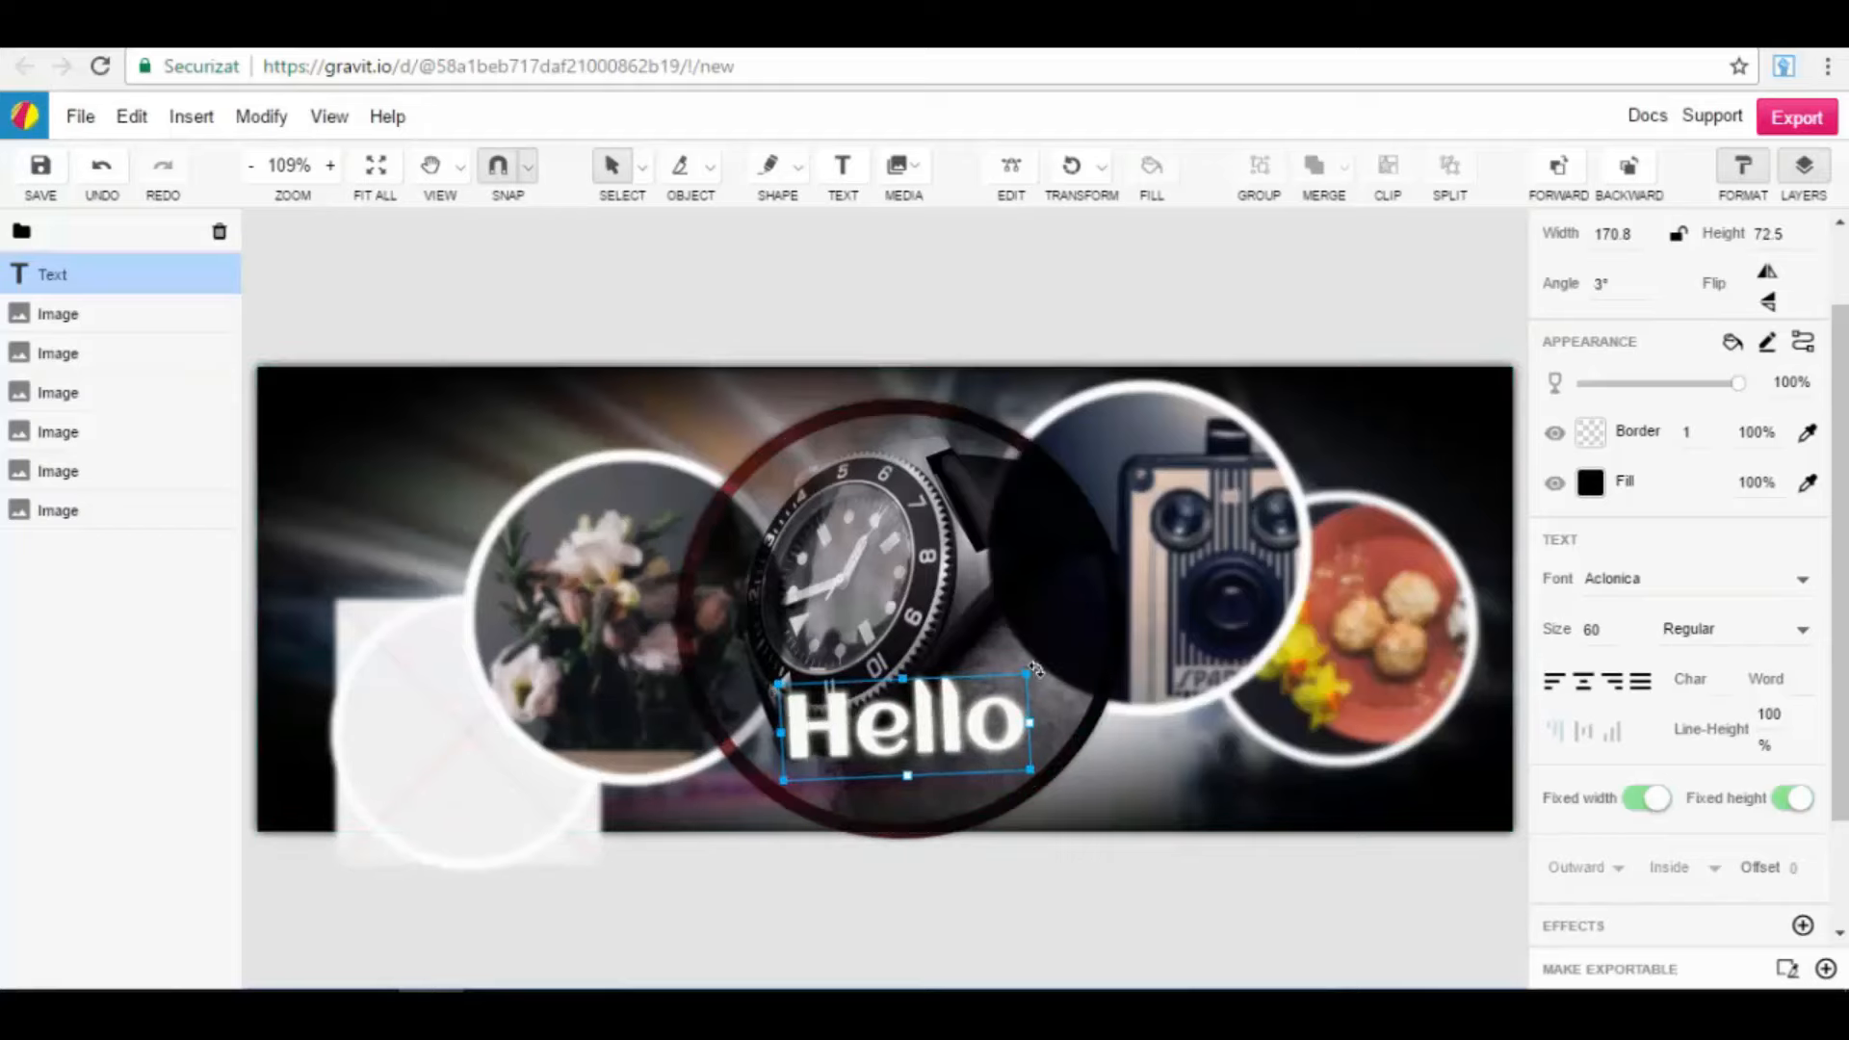
left_click_drag(1045, 684, 1046, 673)
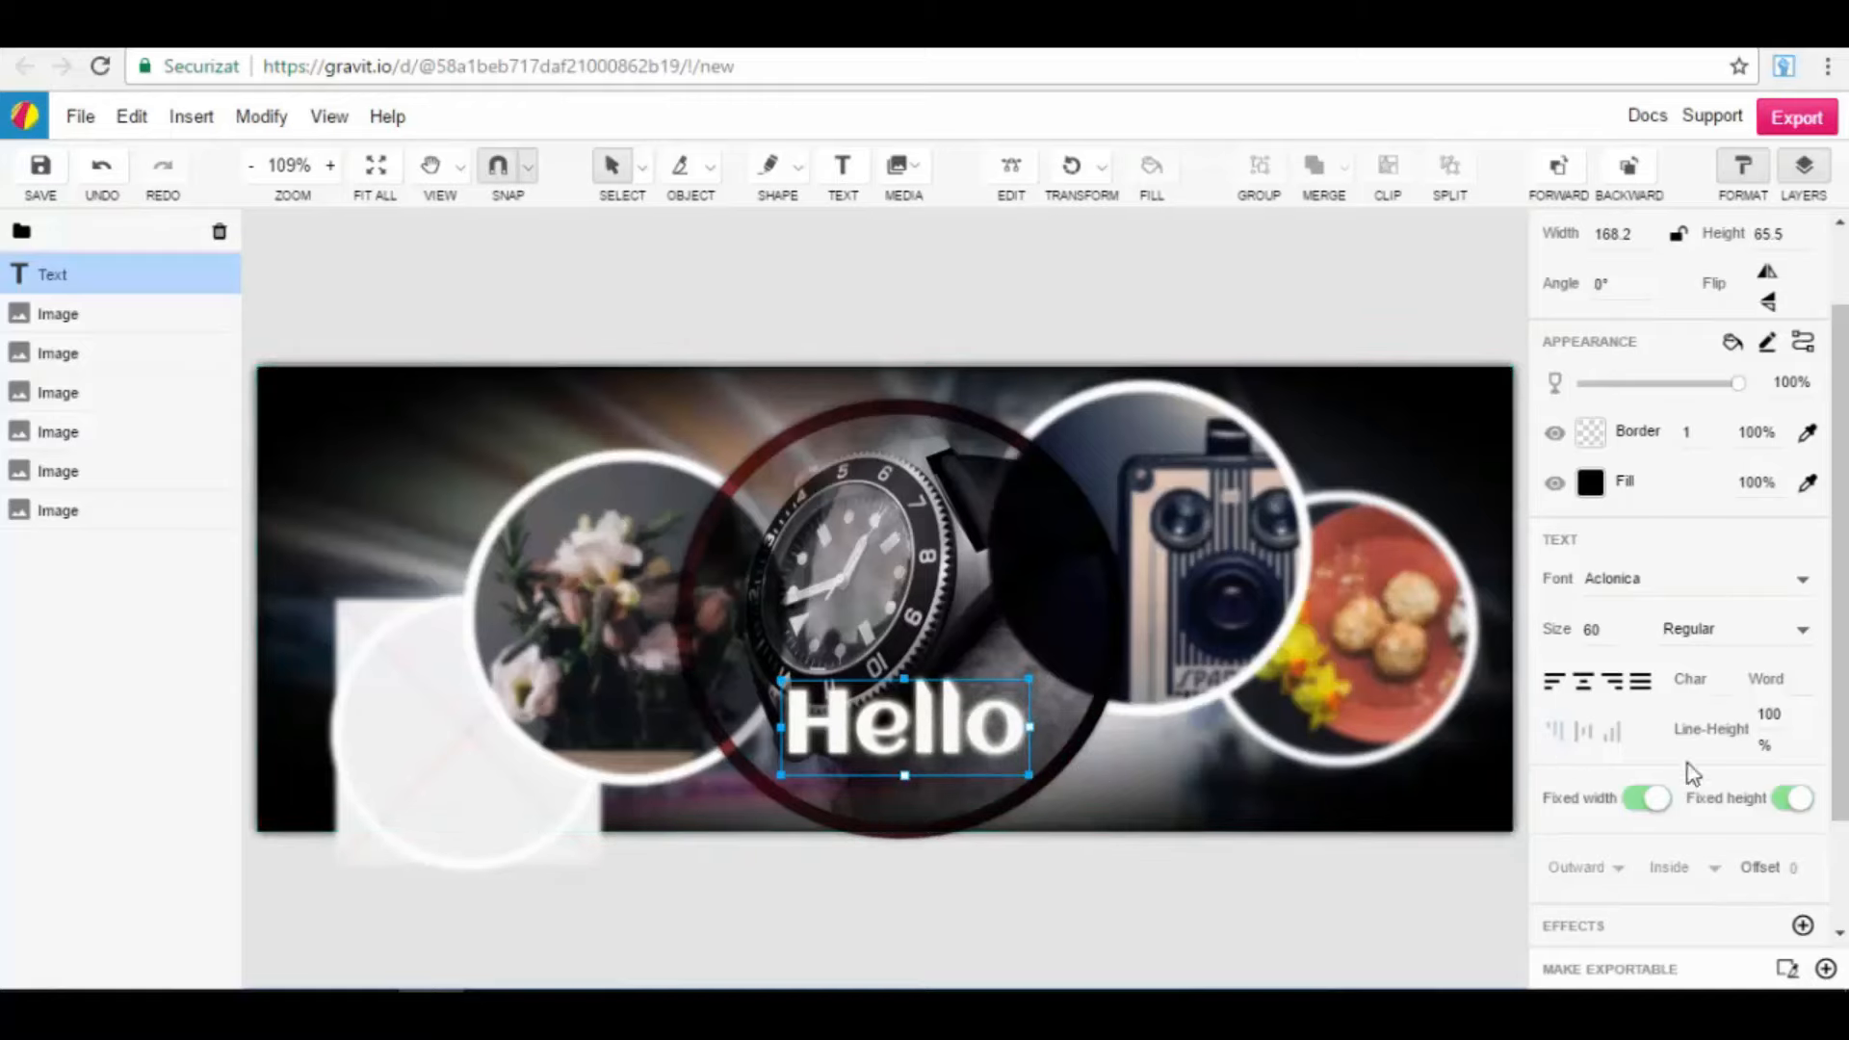
Step: Raise the text's Outer Glow radius to about 15.8 and move the text into the cover's upper-left corner, about 13 px from both edges
left_click(1802, 925)
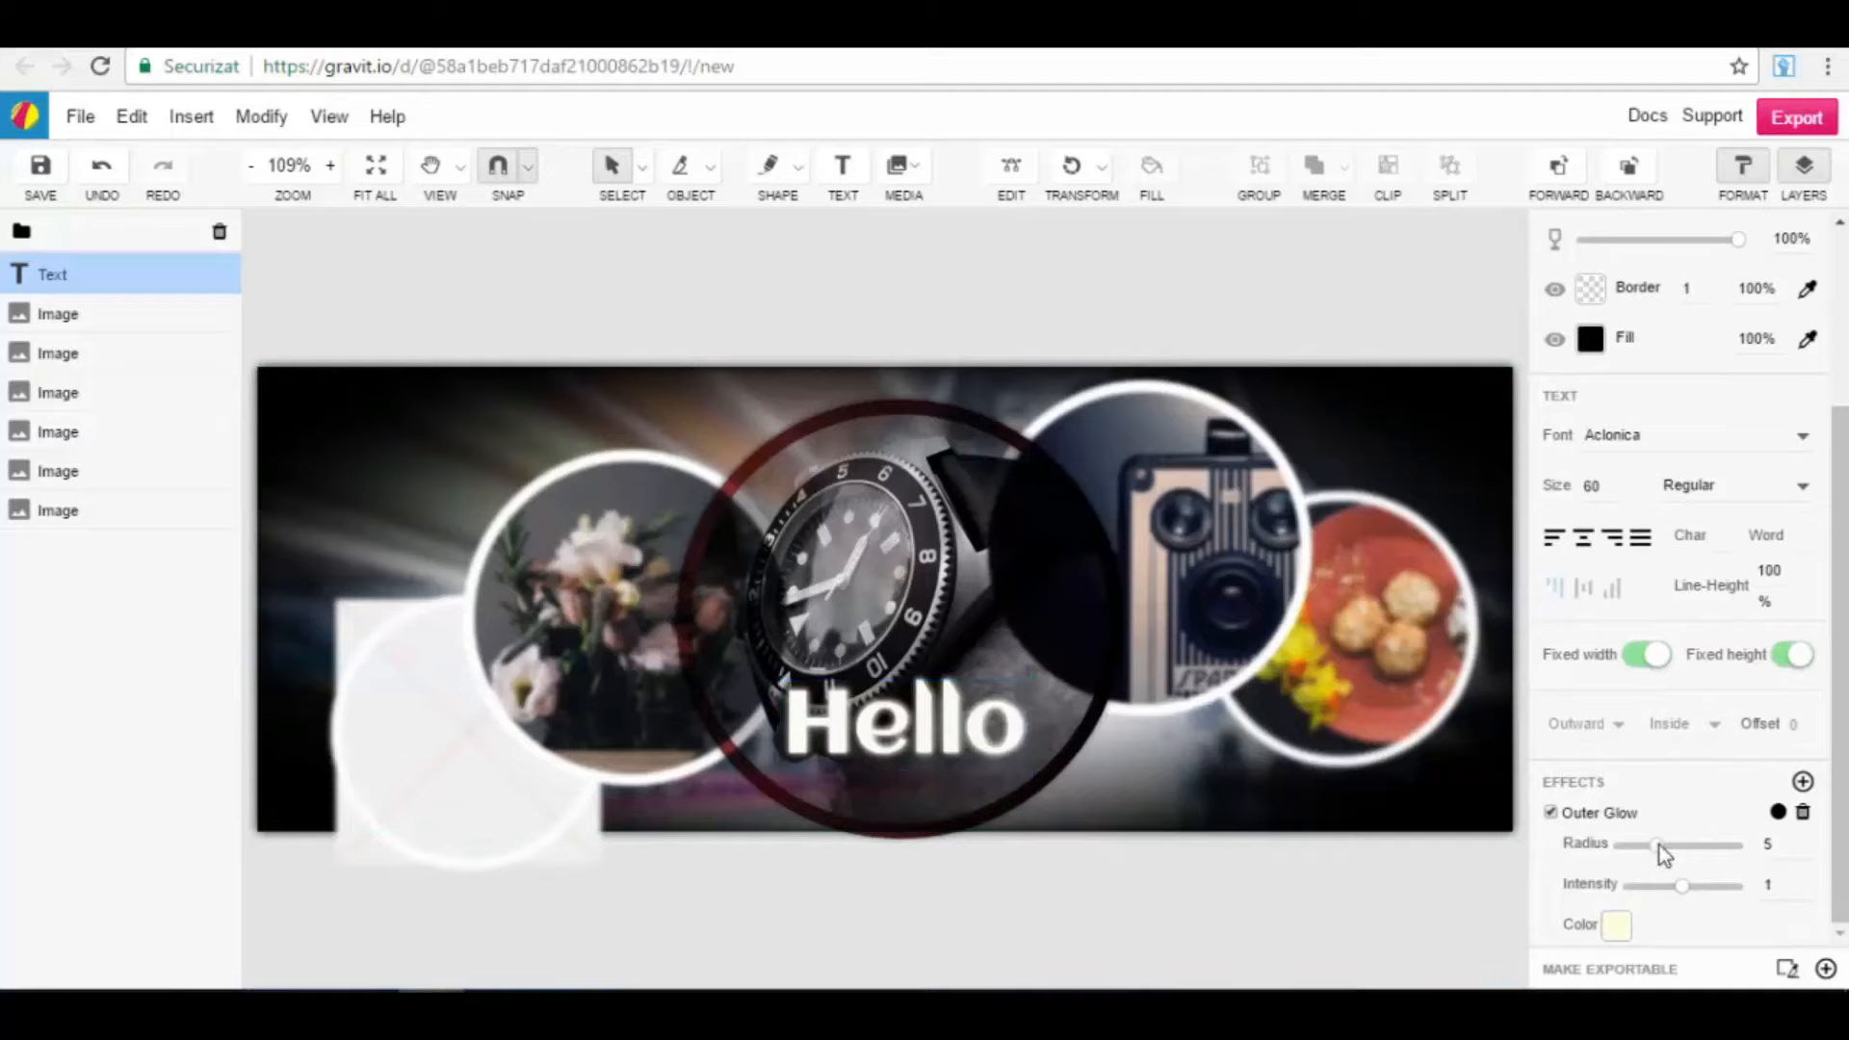
left_click_drag(1660, 846, 1686, 845)
left_click_drag(898, 689, 462, 426)
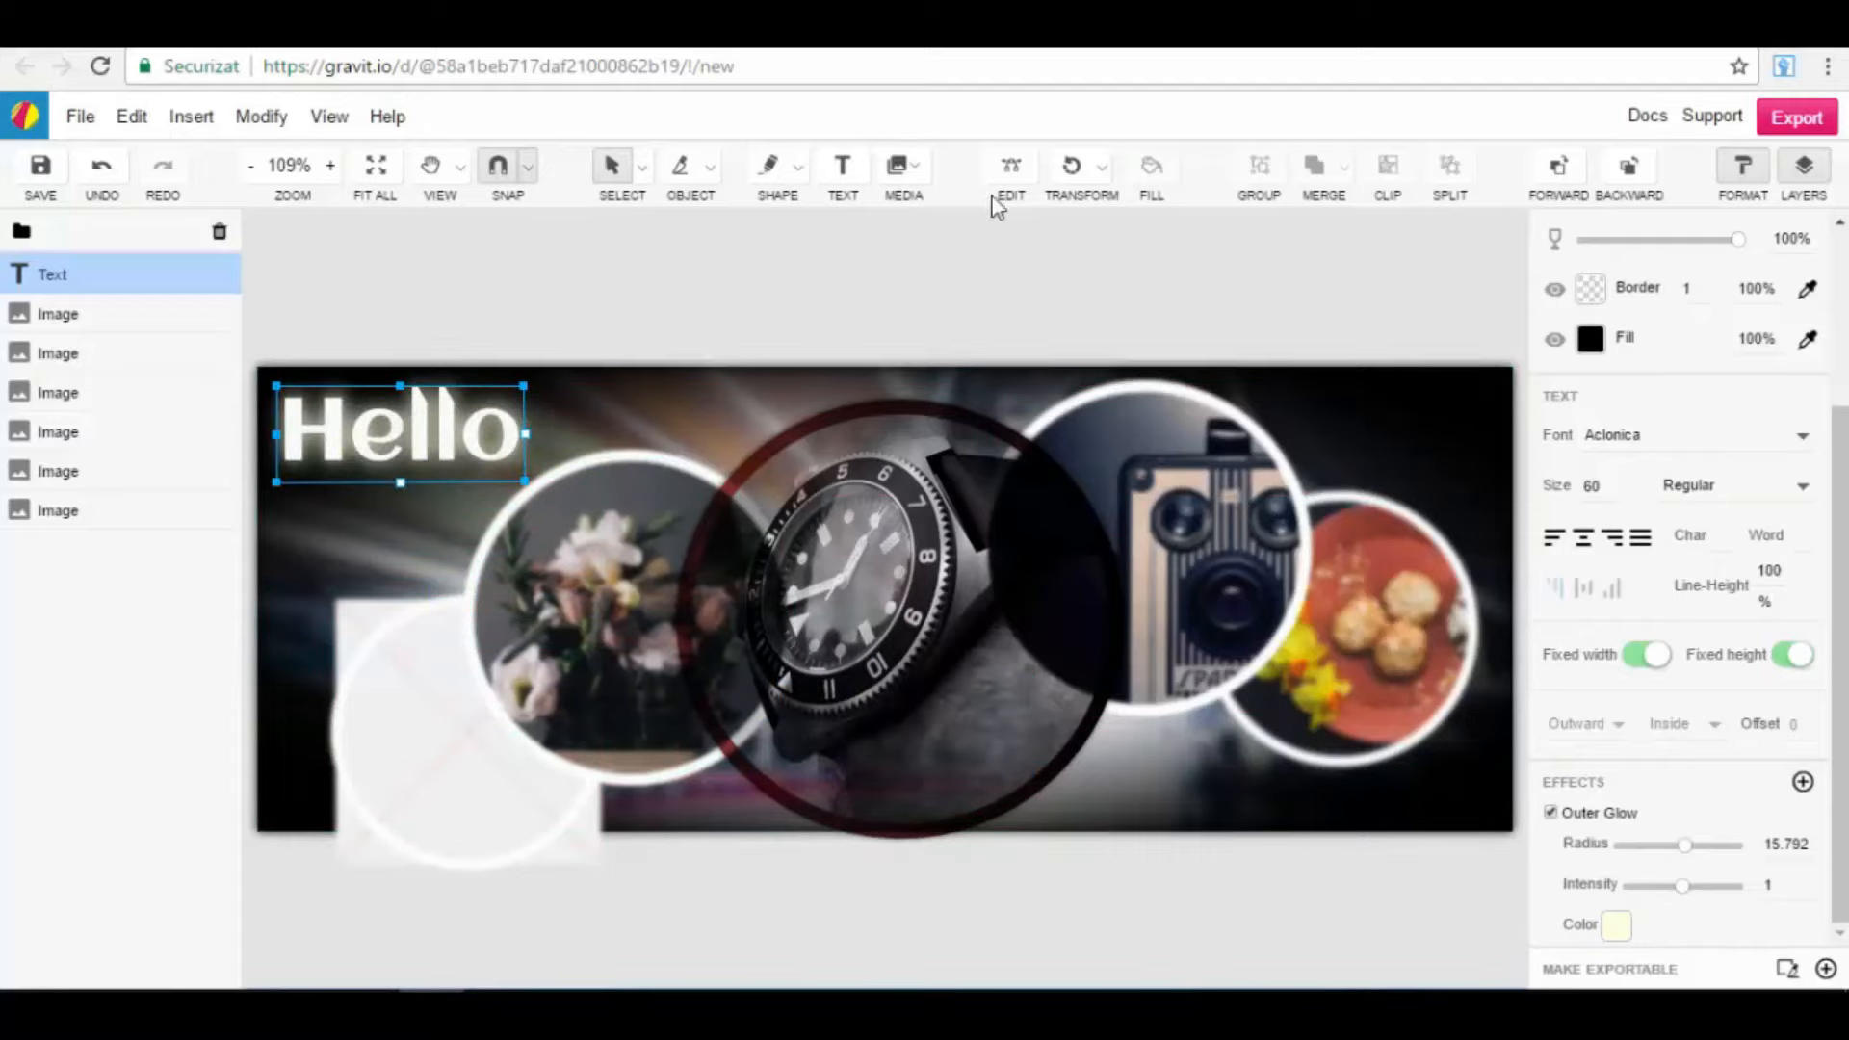
key("Escape")
left_click(915, 168)
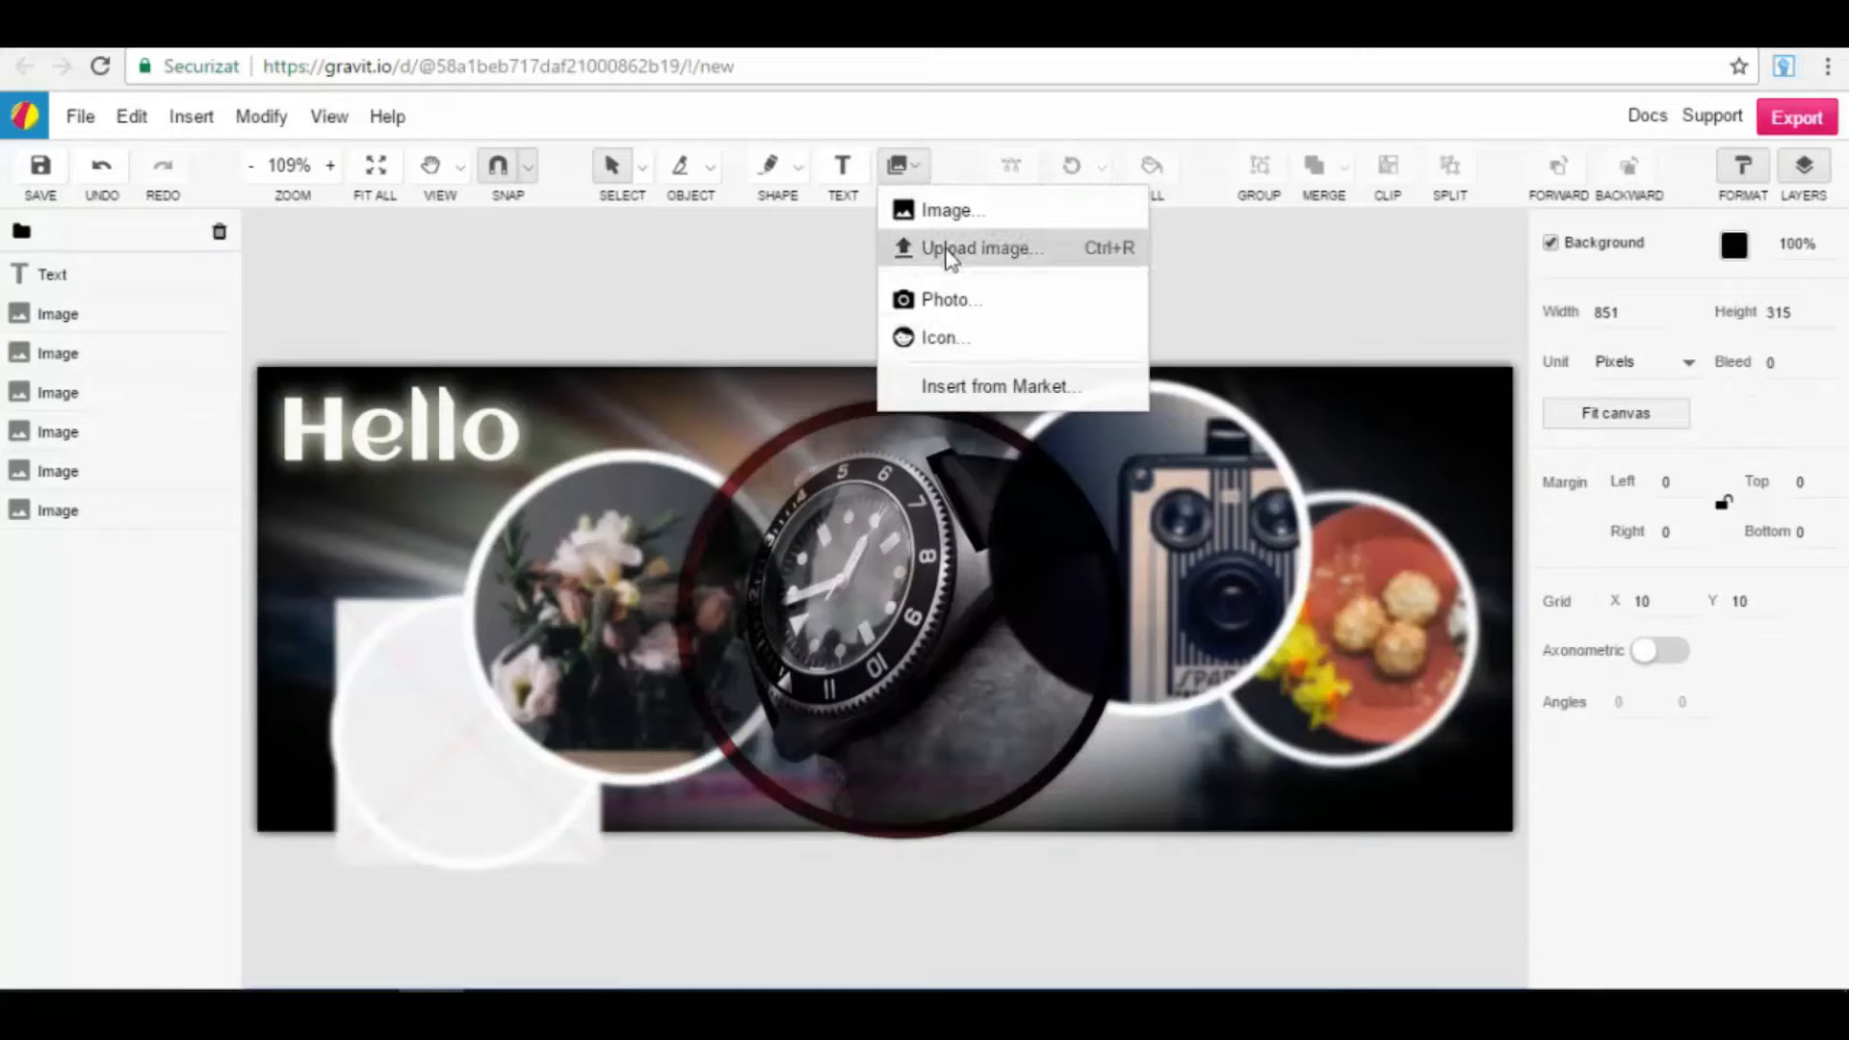
left_click(570, 310)
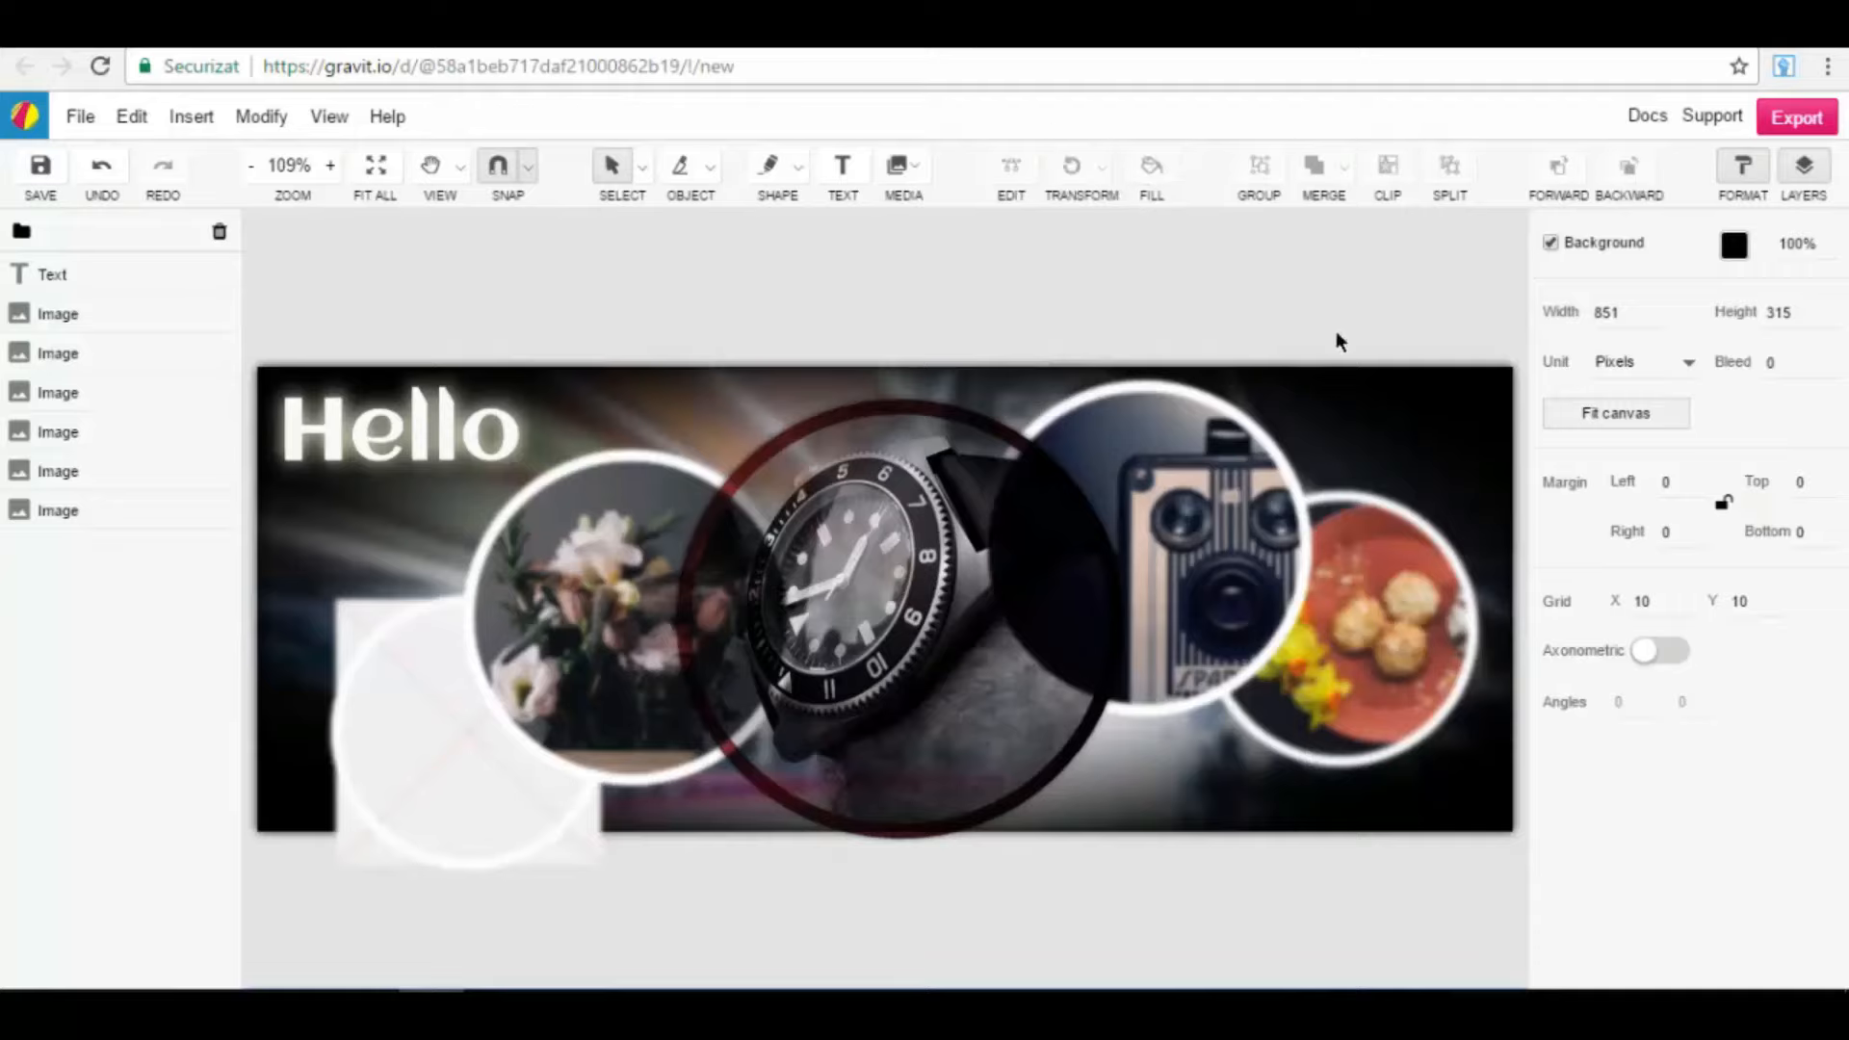
Step: Select the Hello text together with all the cover's images and group them
left_click_drag(1408, 333, 674, 910)
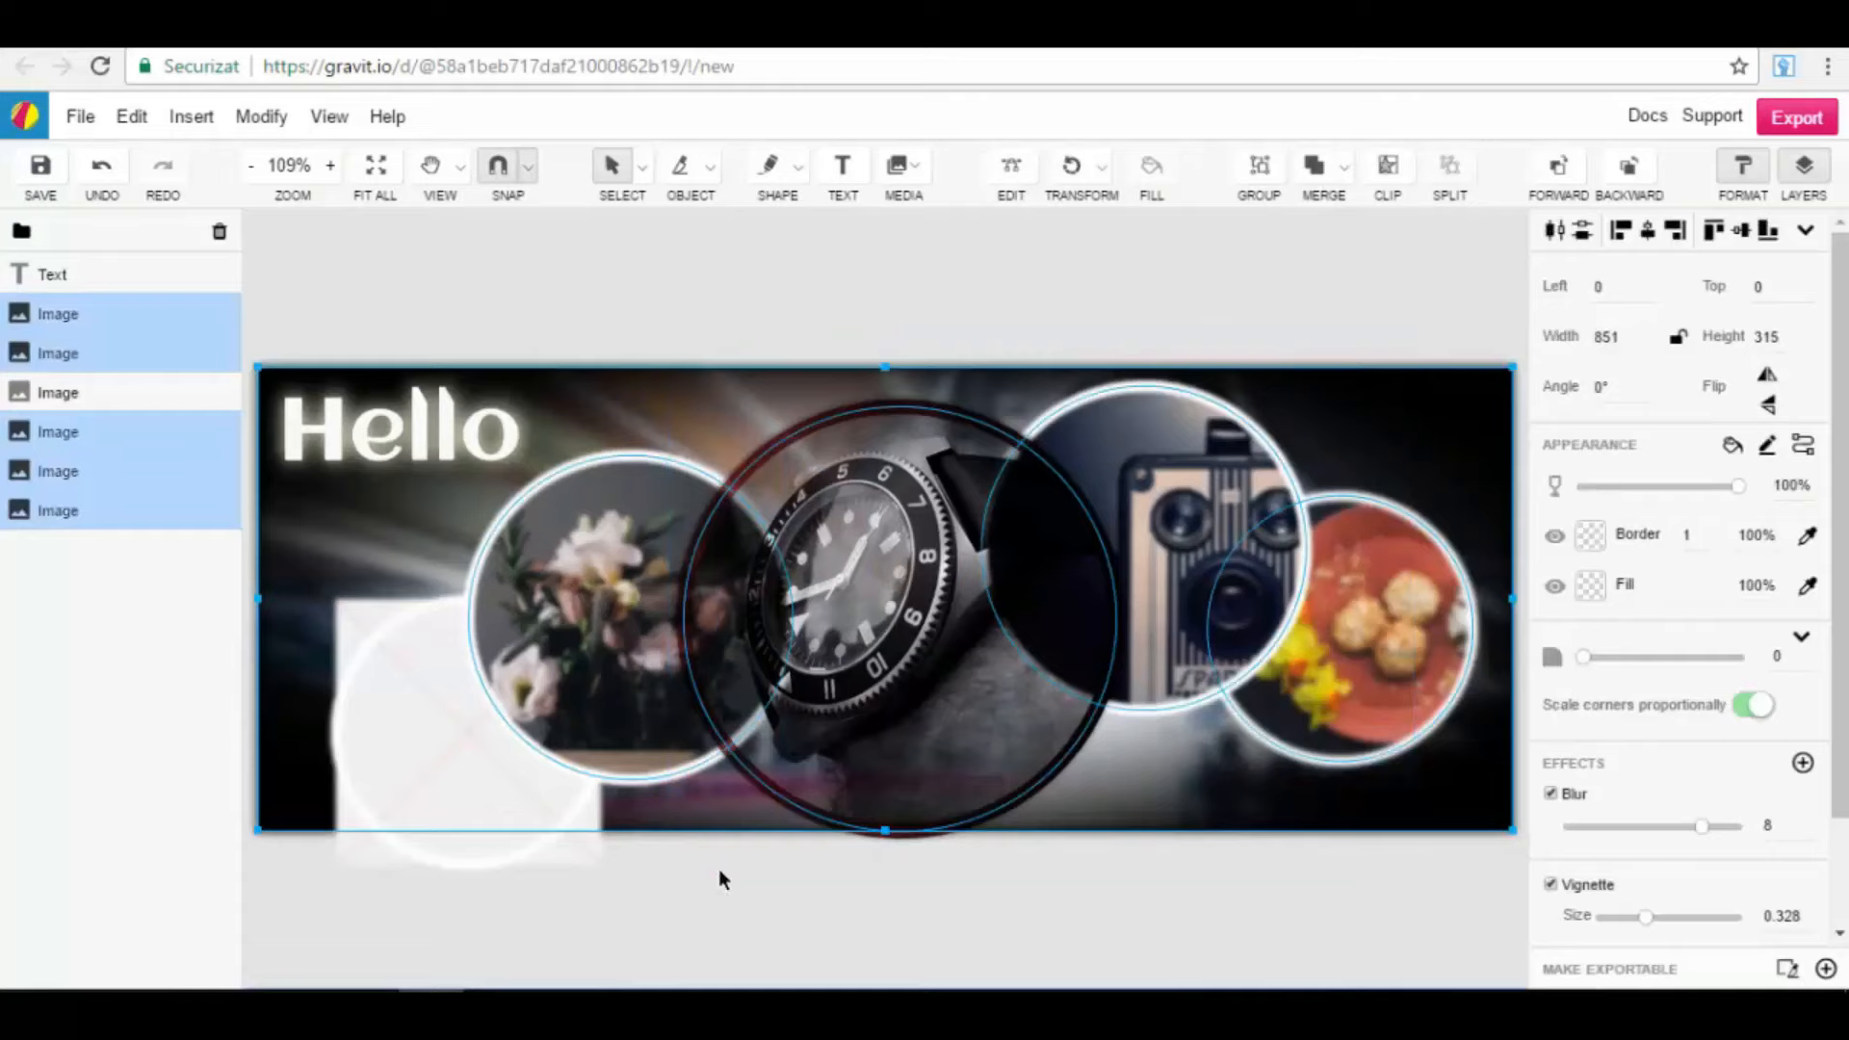
left_click(1435, 283)
left_click_drag(1464, 242, 539, 945)
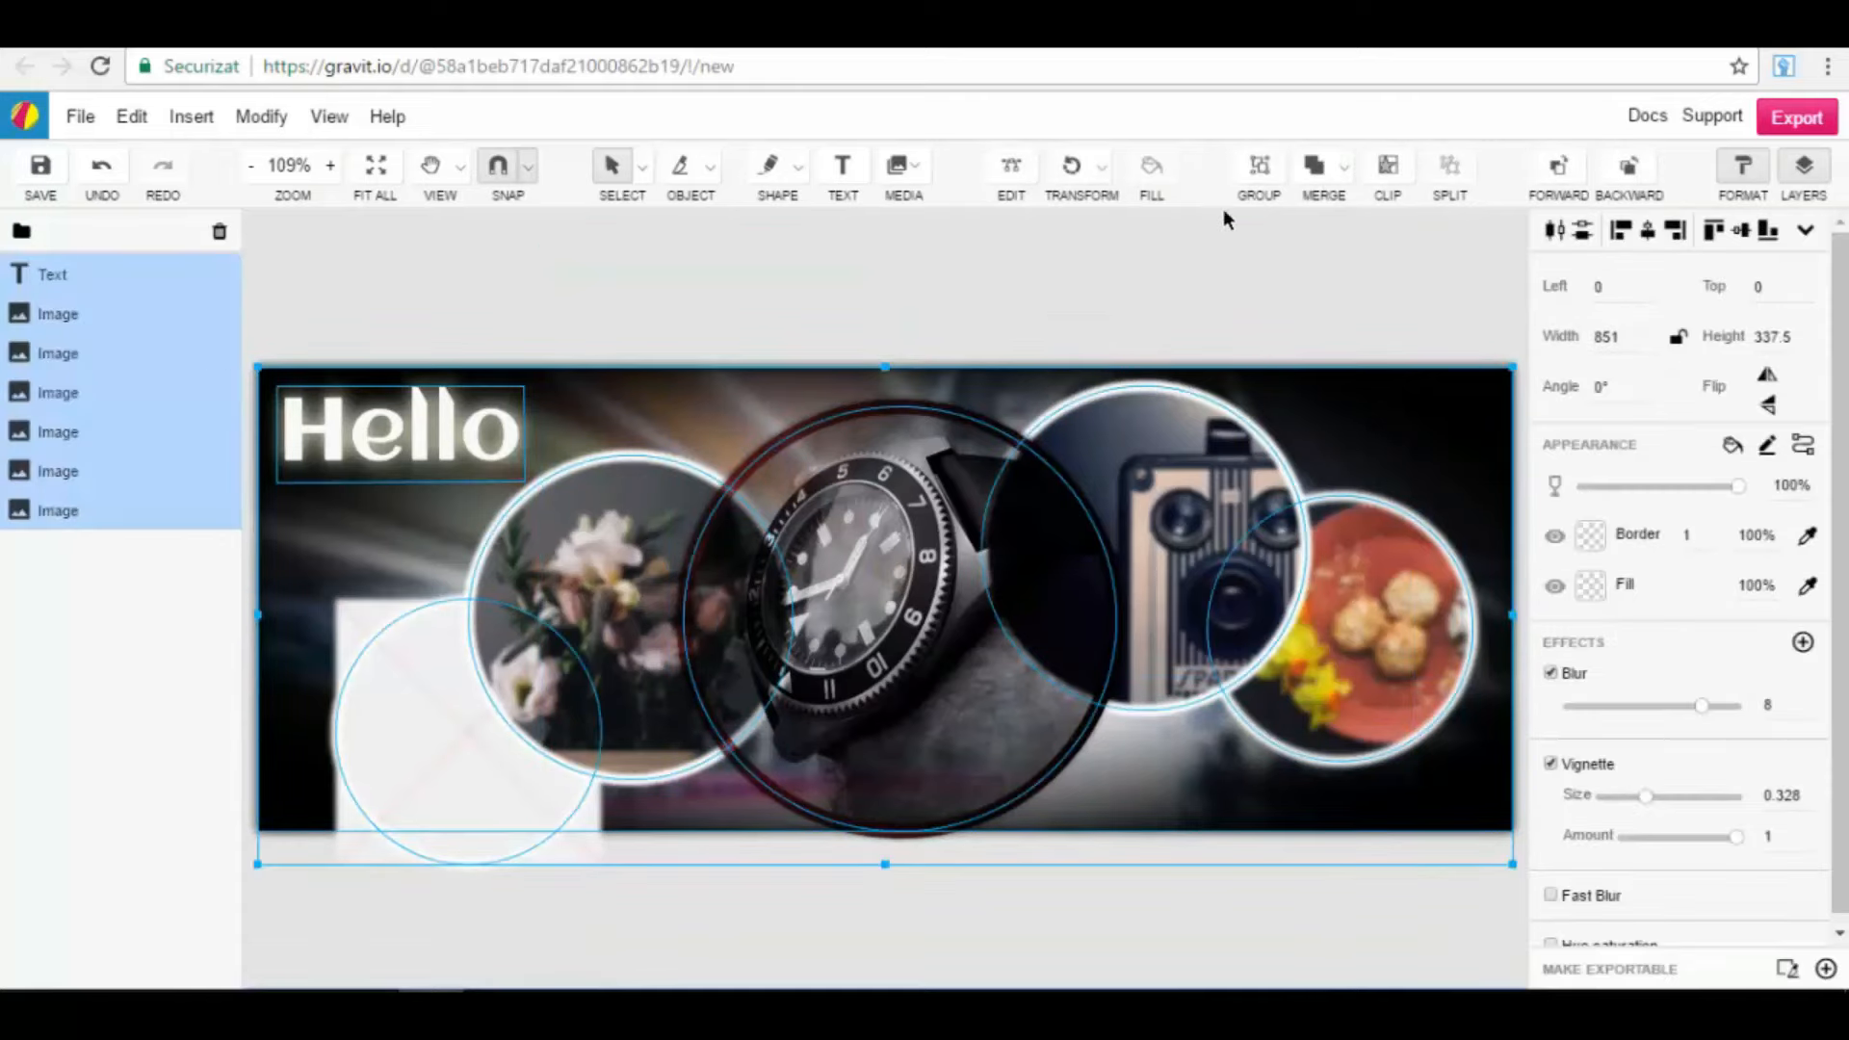
left_click(1260, 165)
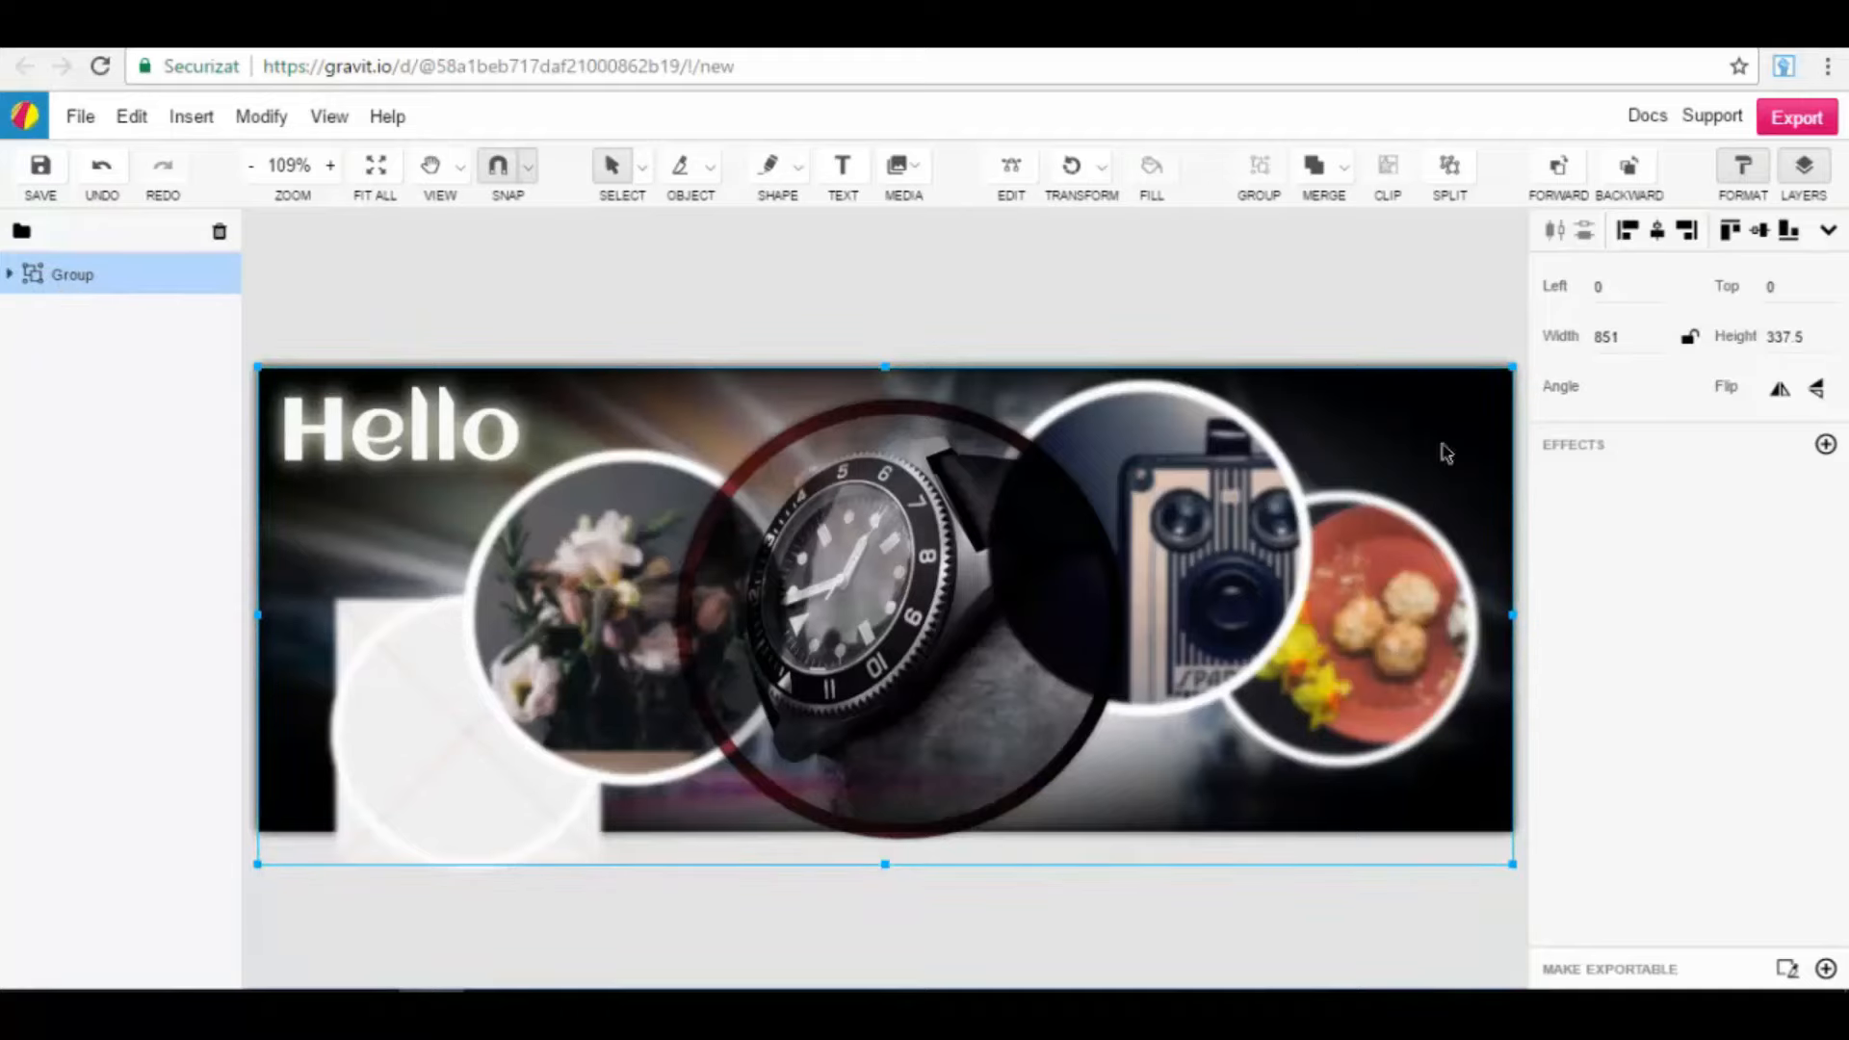
Step: Add a Stroke effect and a Lens blur with radius 3.1 to the whole group
left_click(1827, 446)
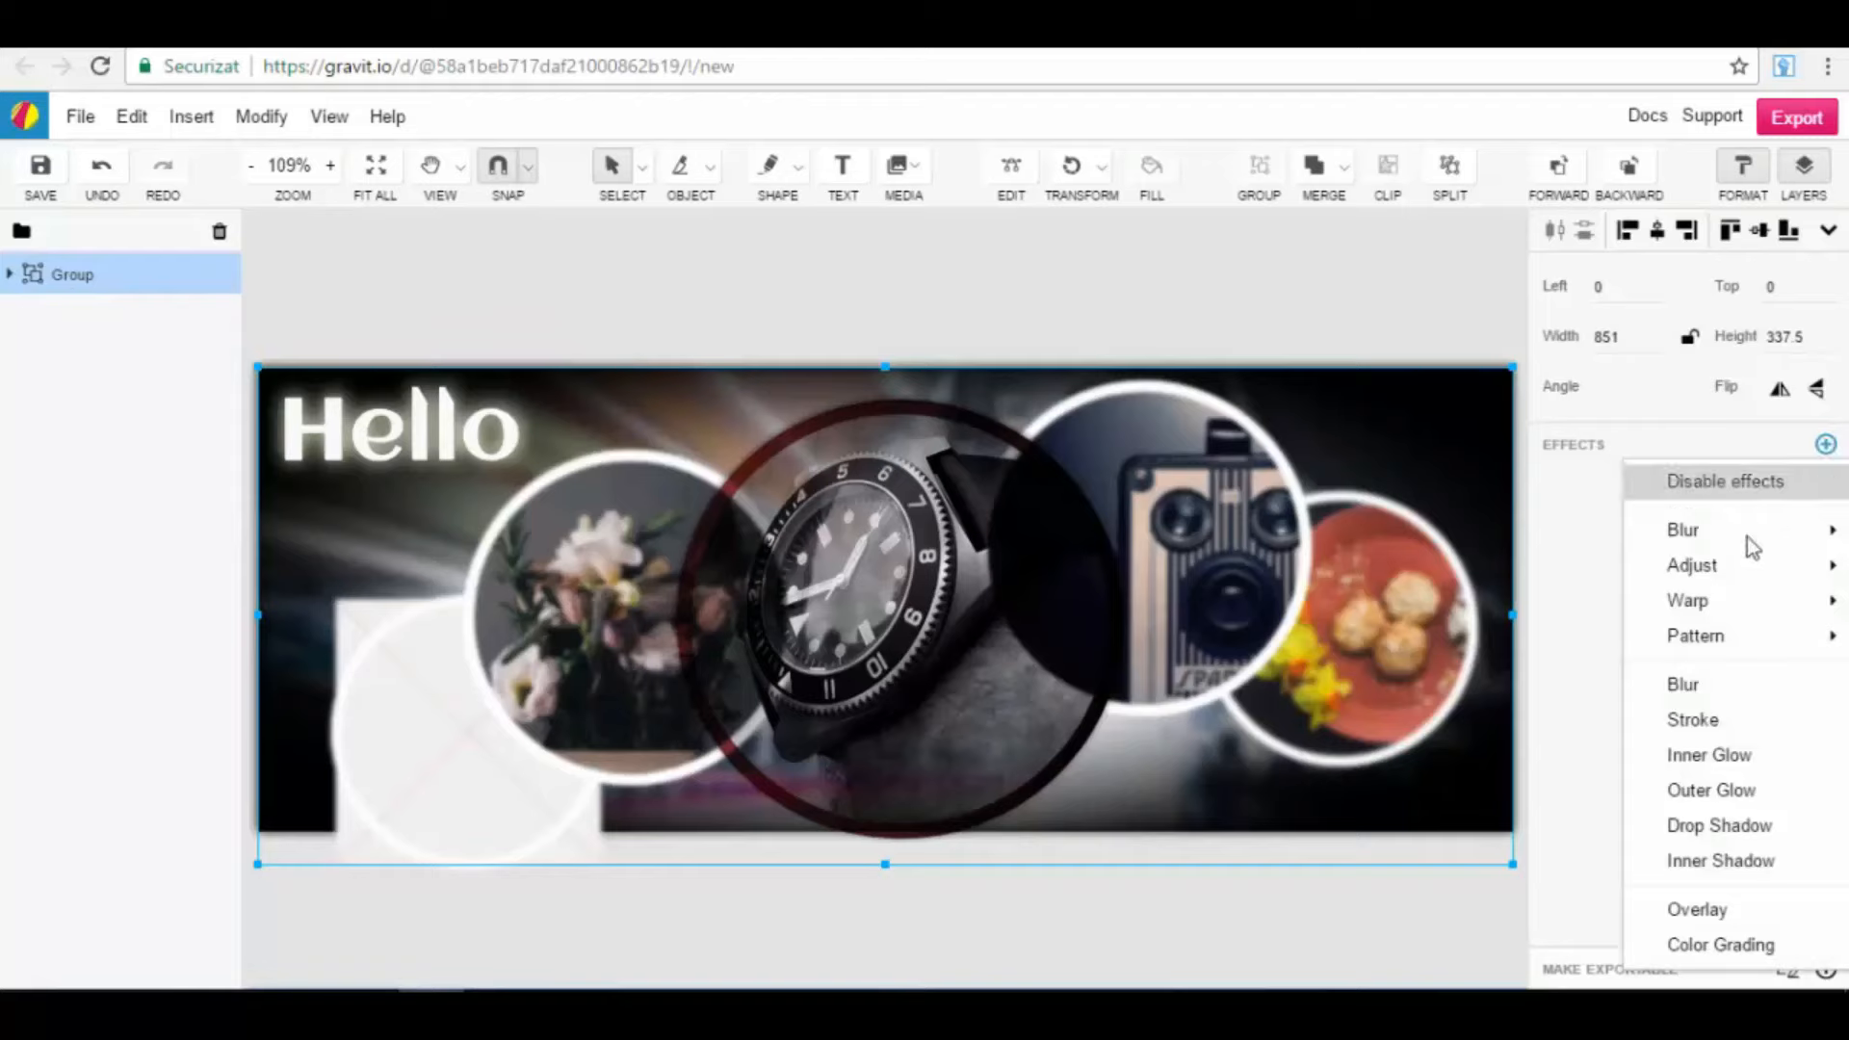
left_click(1726, 720)
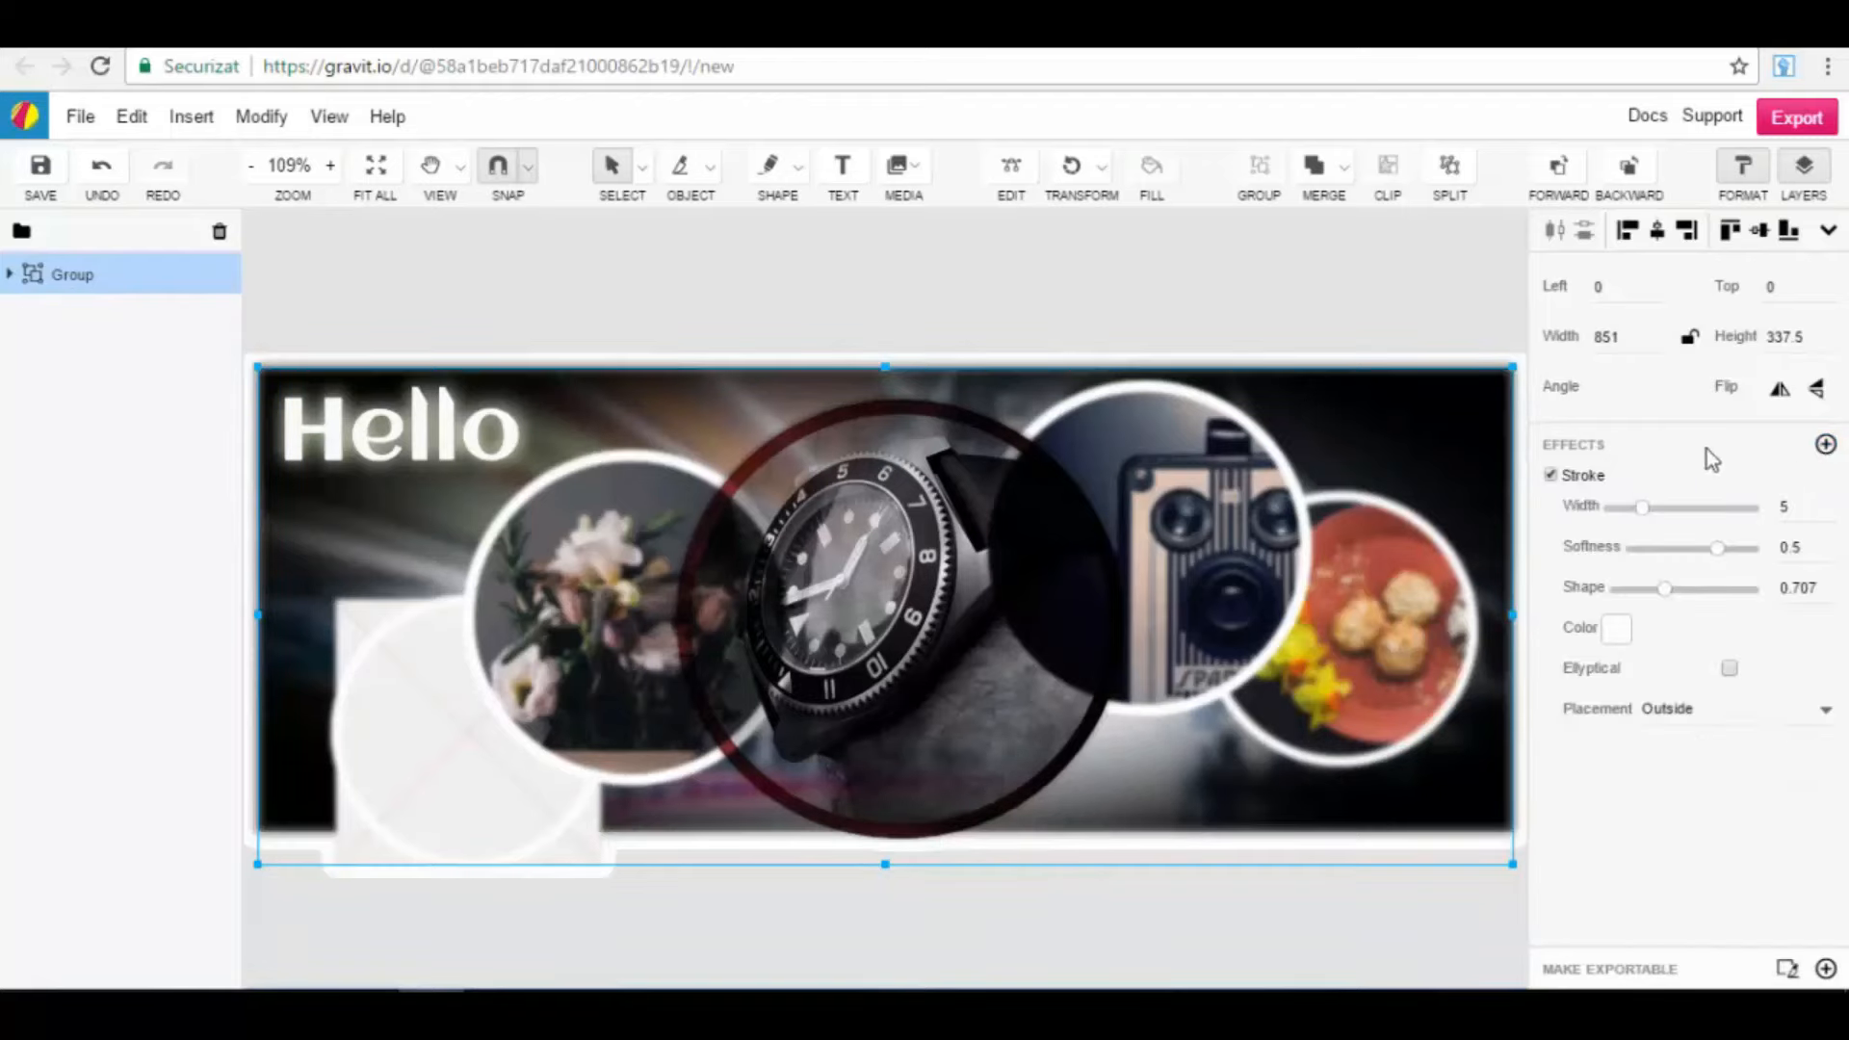
left_click(1826, 446)
mouse_move(1749, 570)
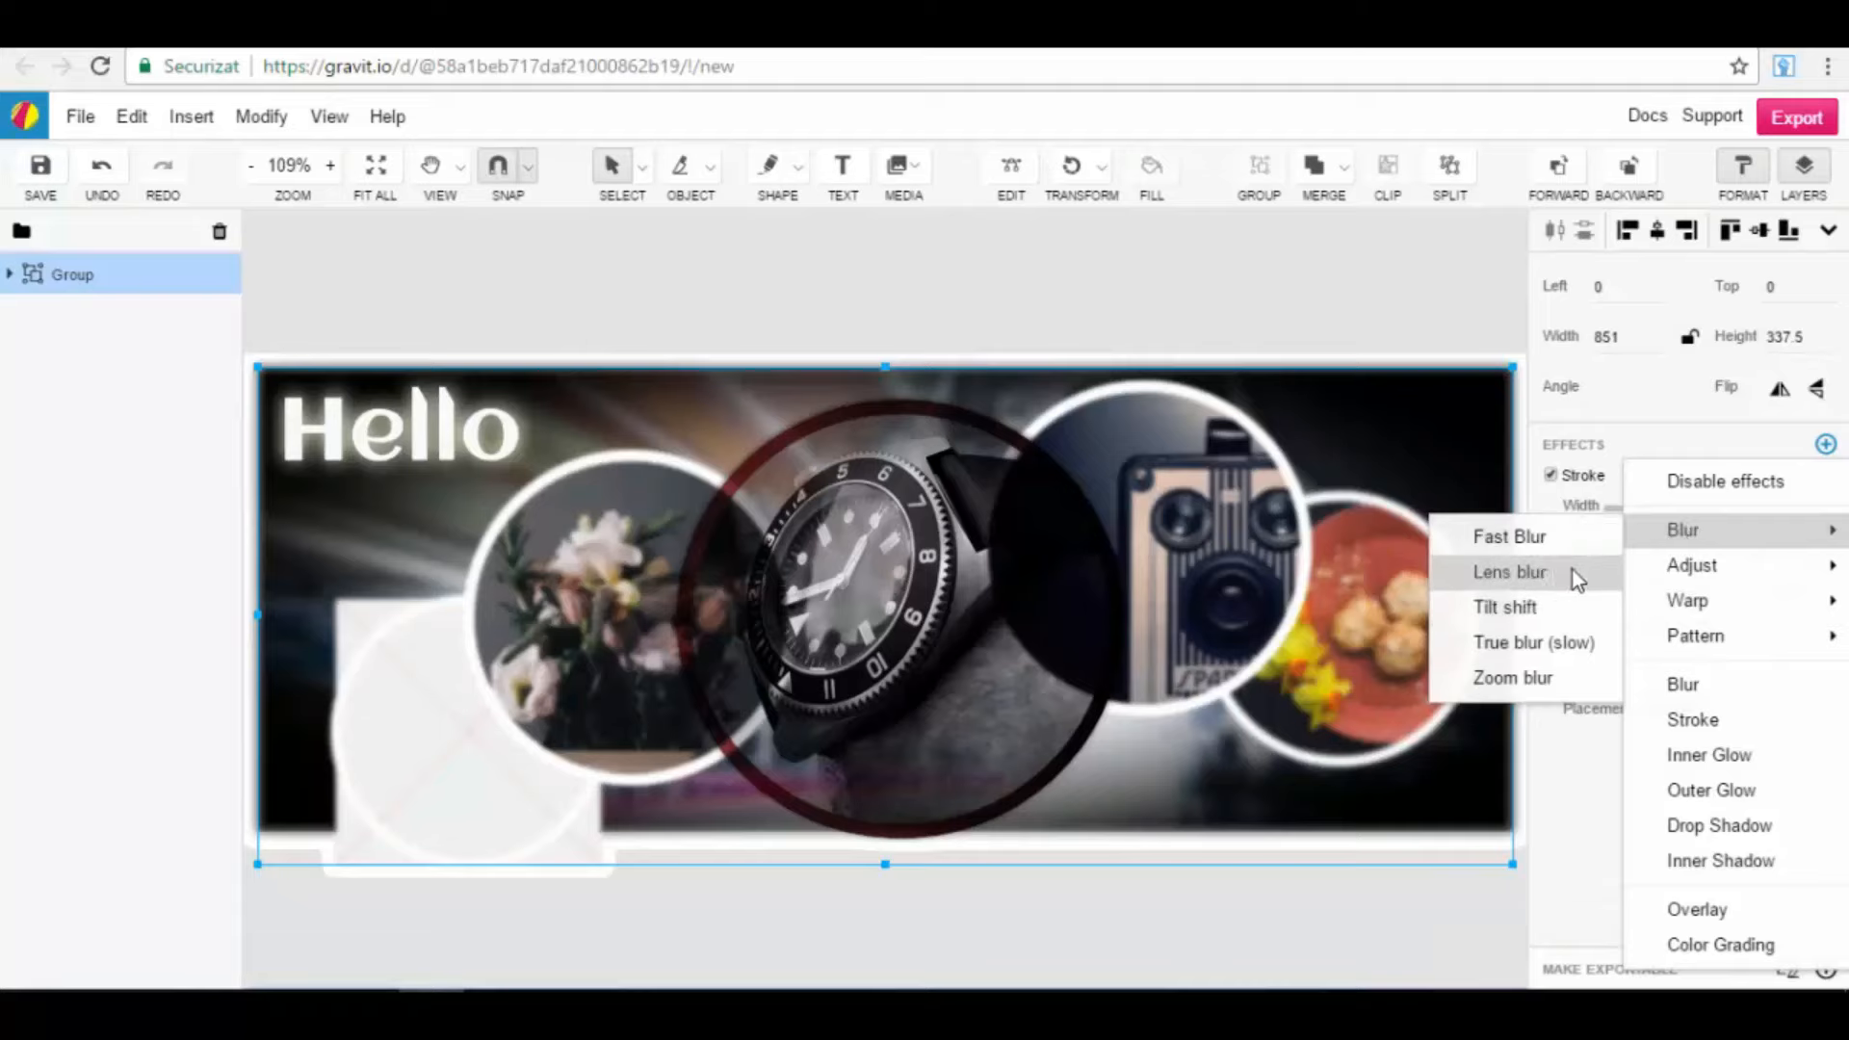
left_click(1569, 580)
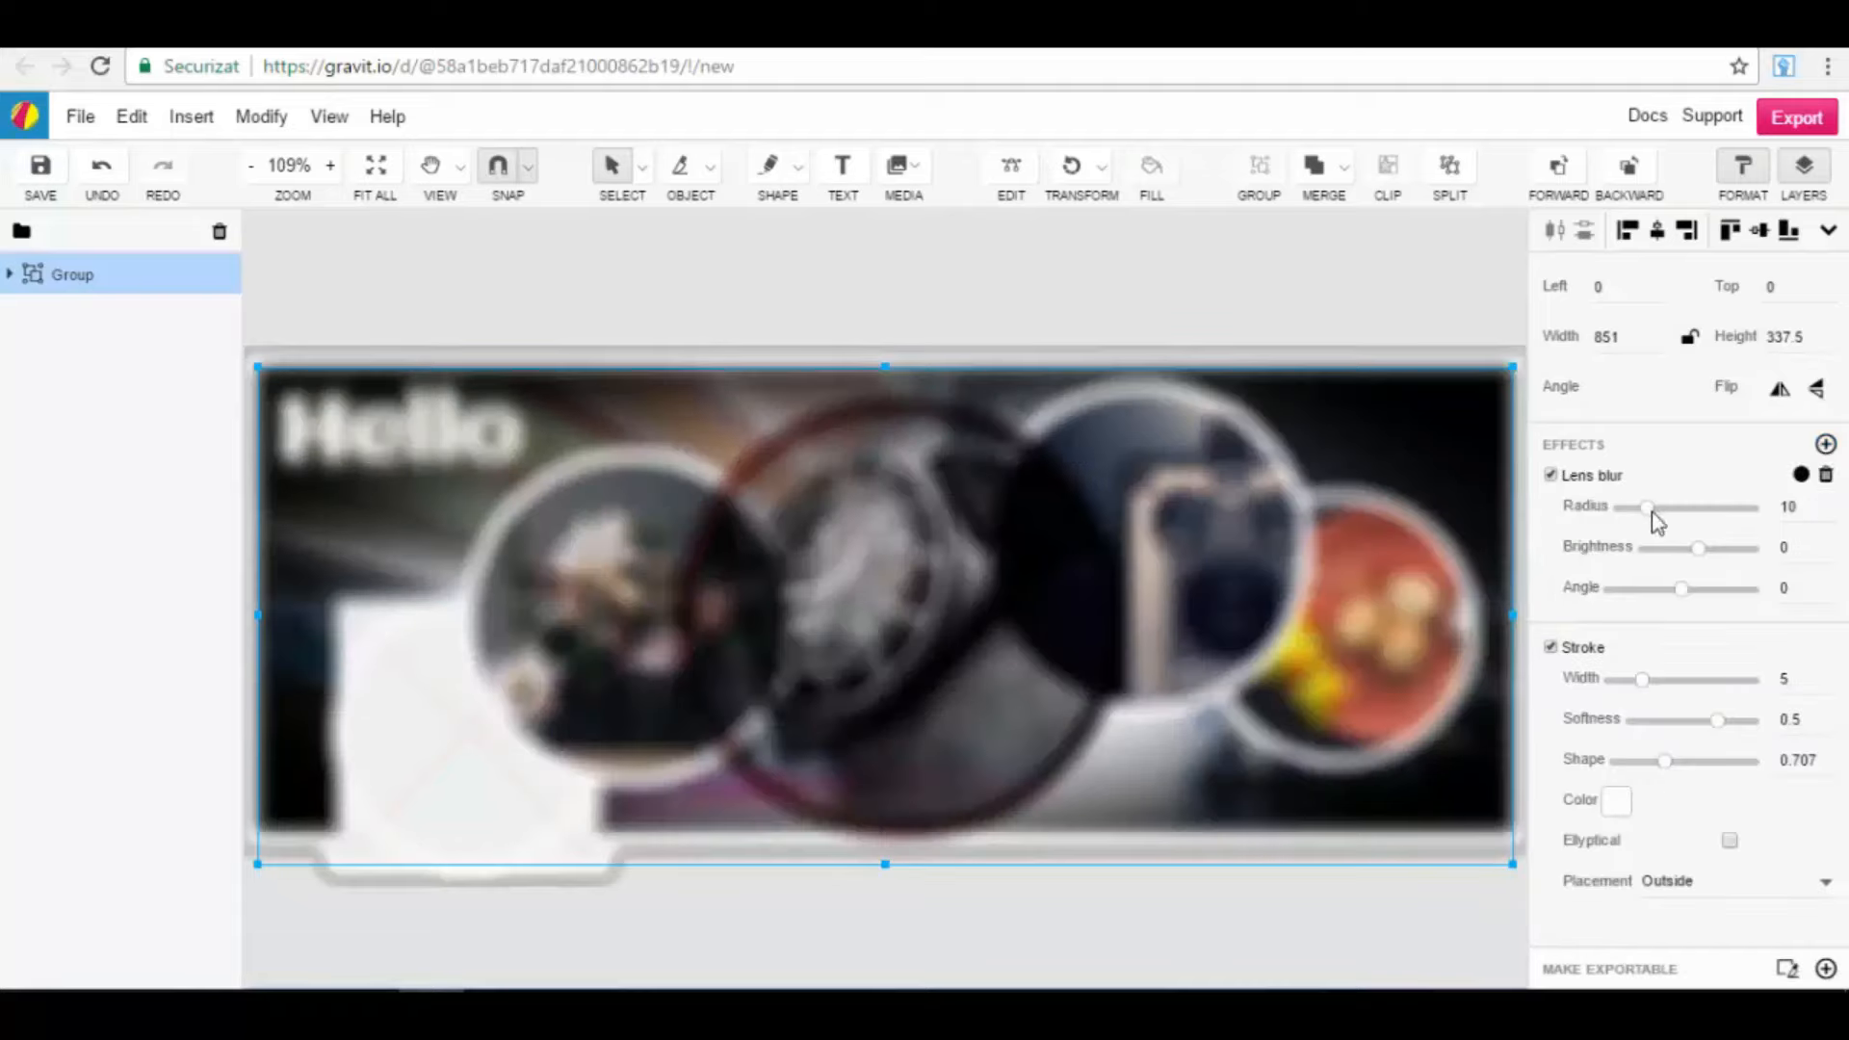
left_click_drag(1650, 510, 1630, 505)
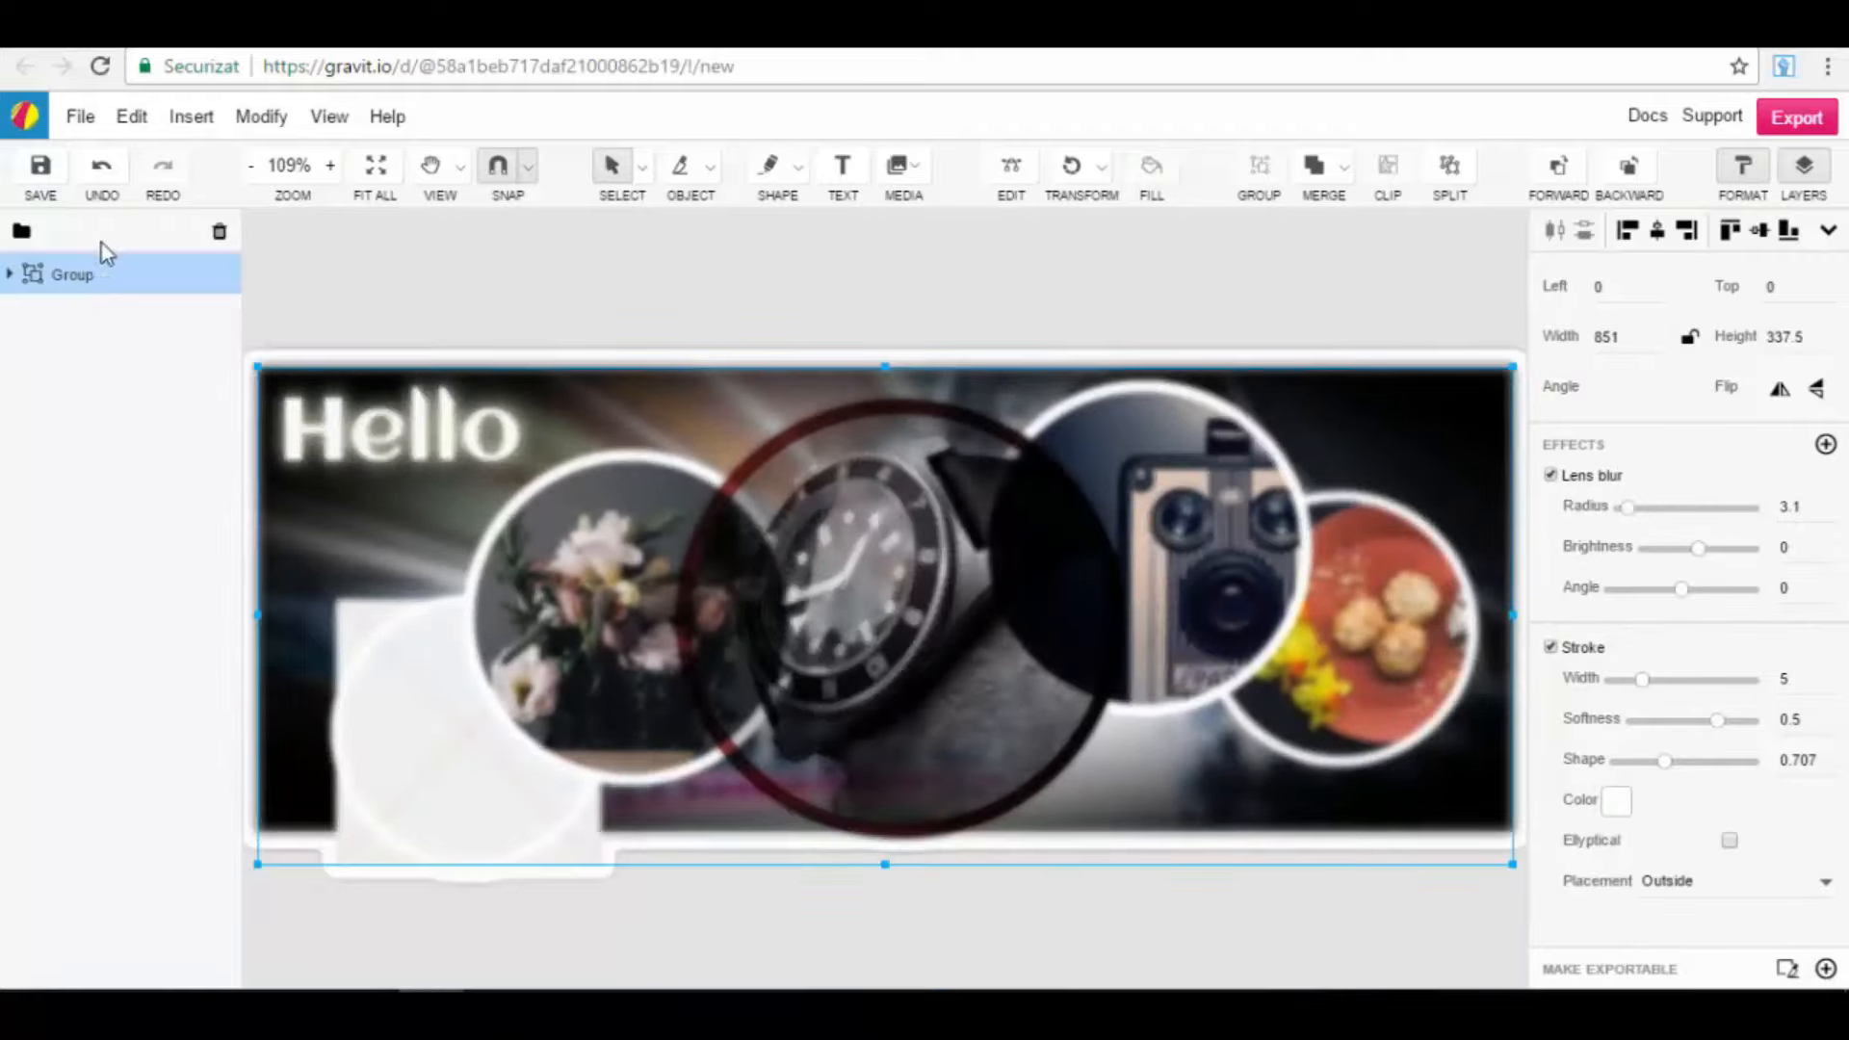
Step: Expand the group to inspect its text and flower image layers, then collapse it and reselect the group
left_click(12, 275)
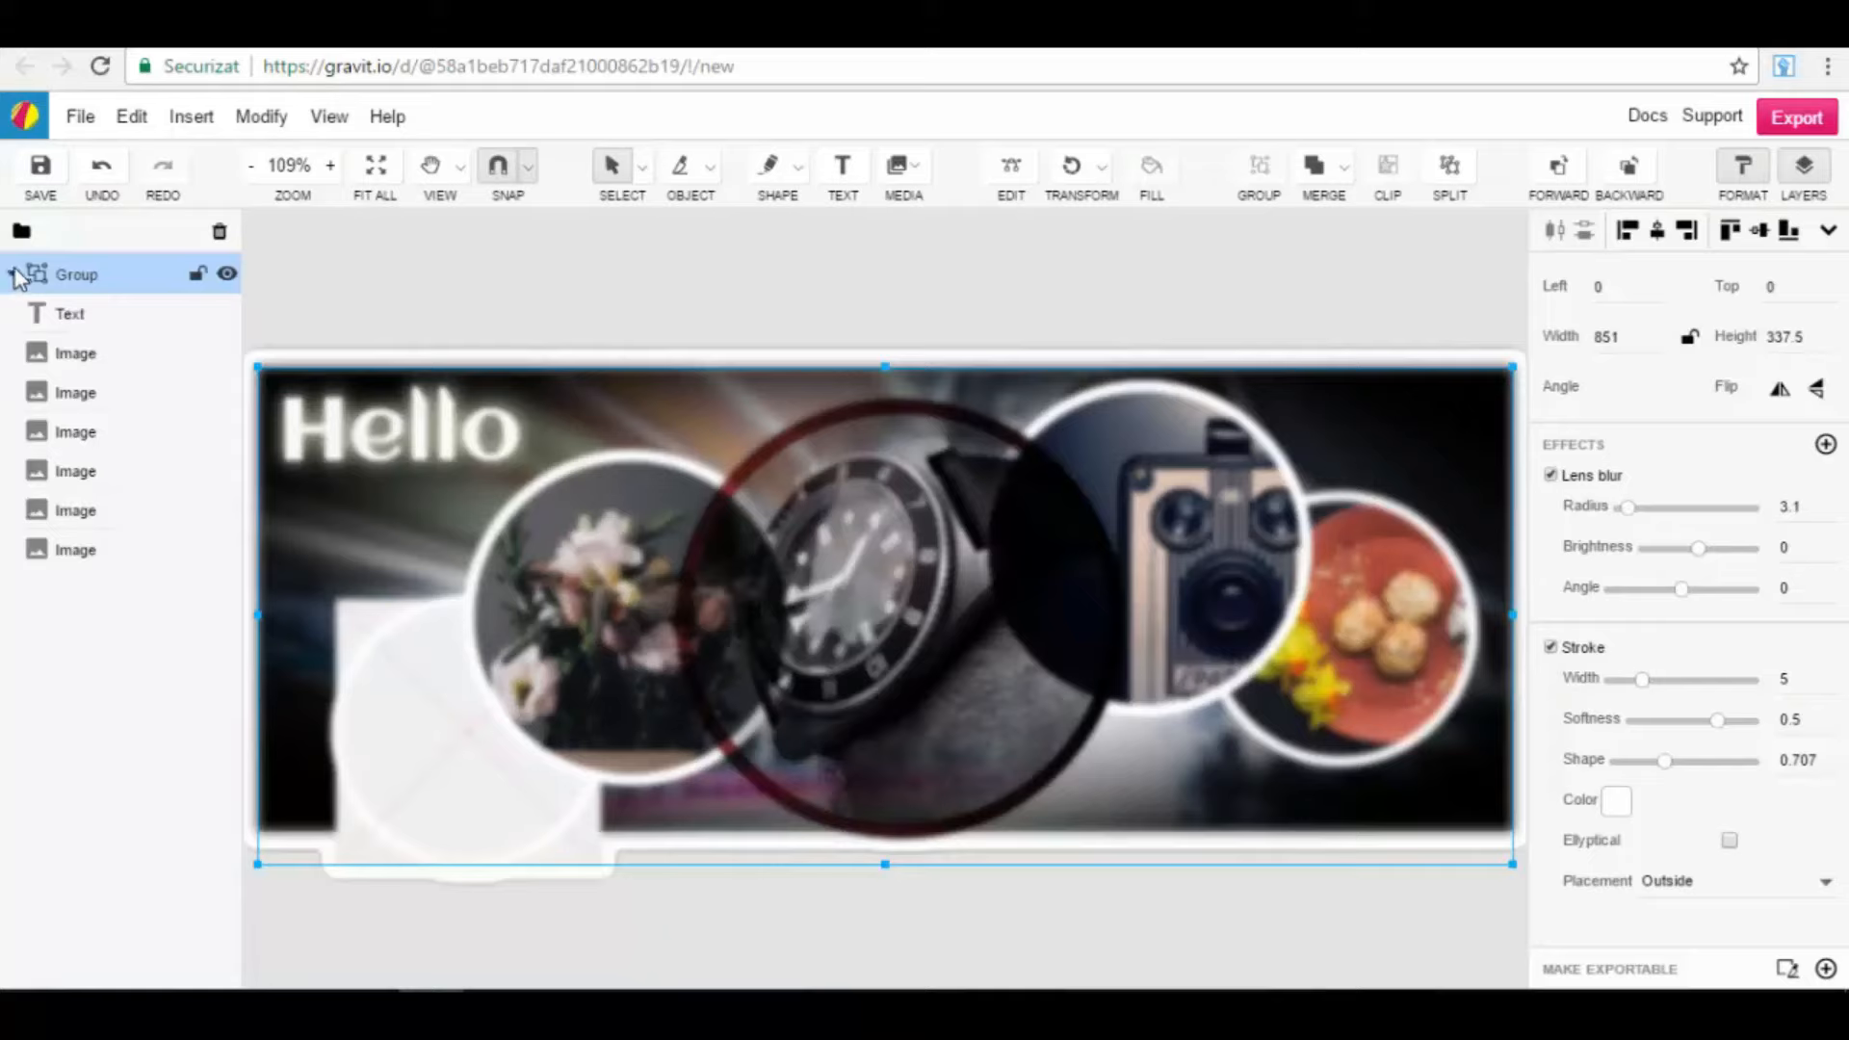
left_click(106, 317)
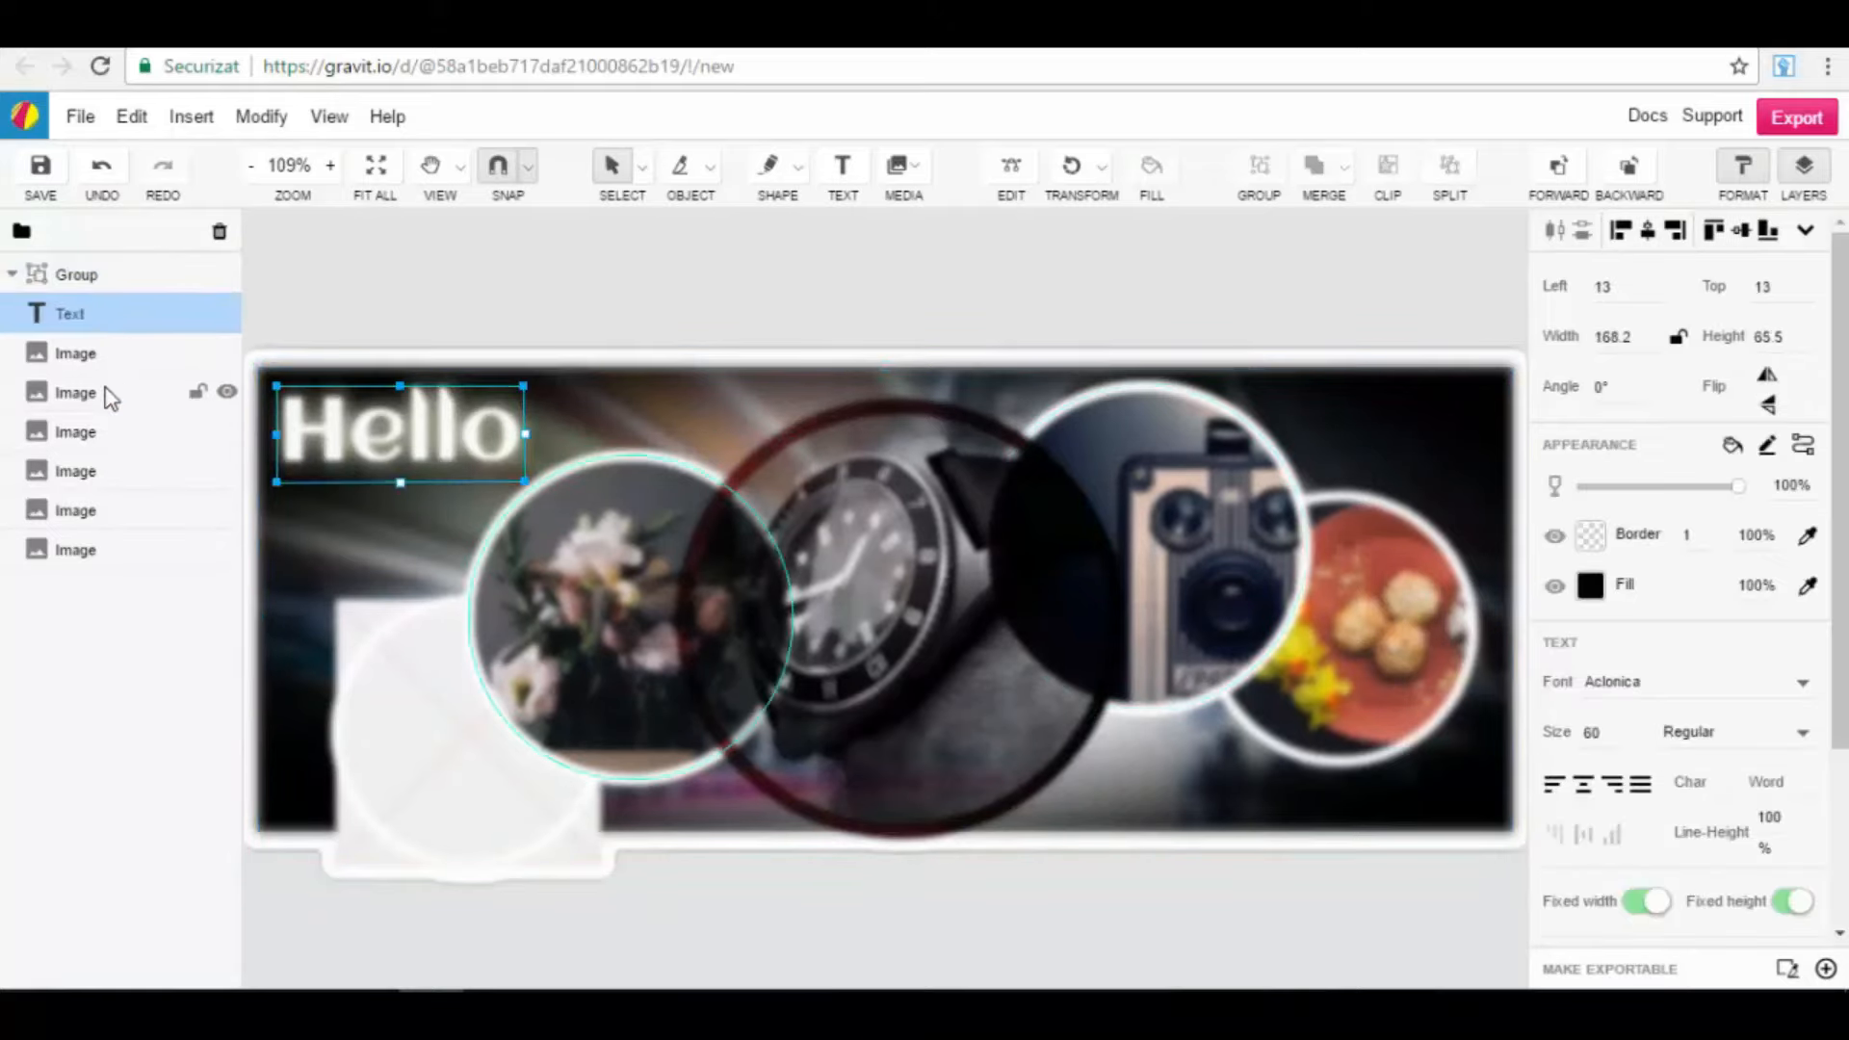
left_click(106, 392)
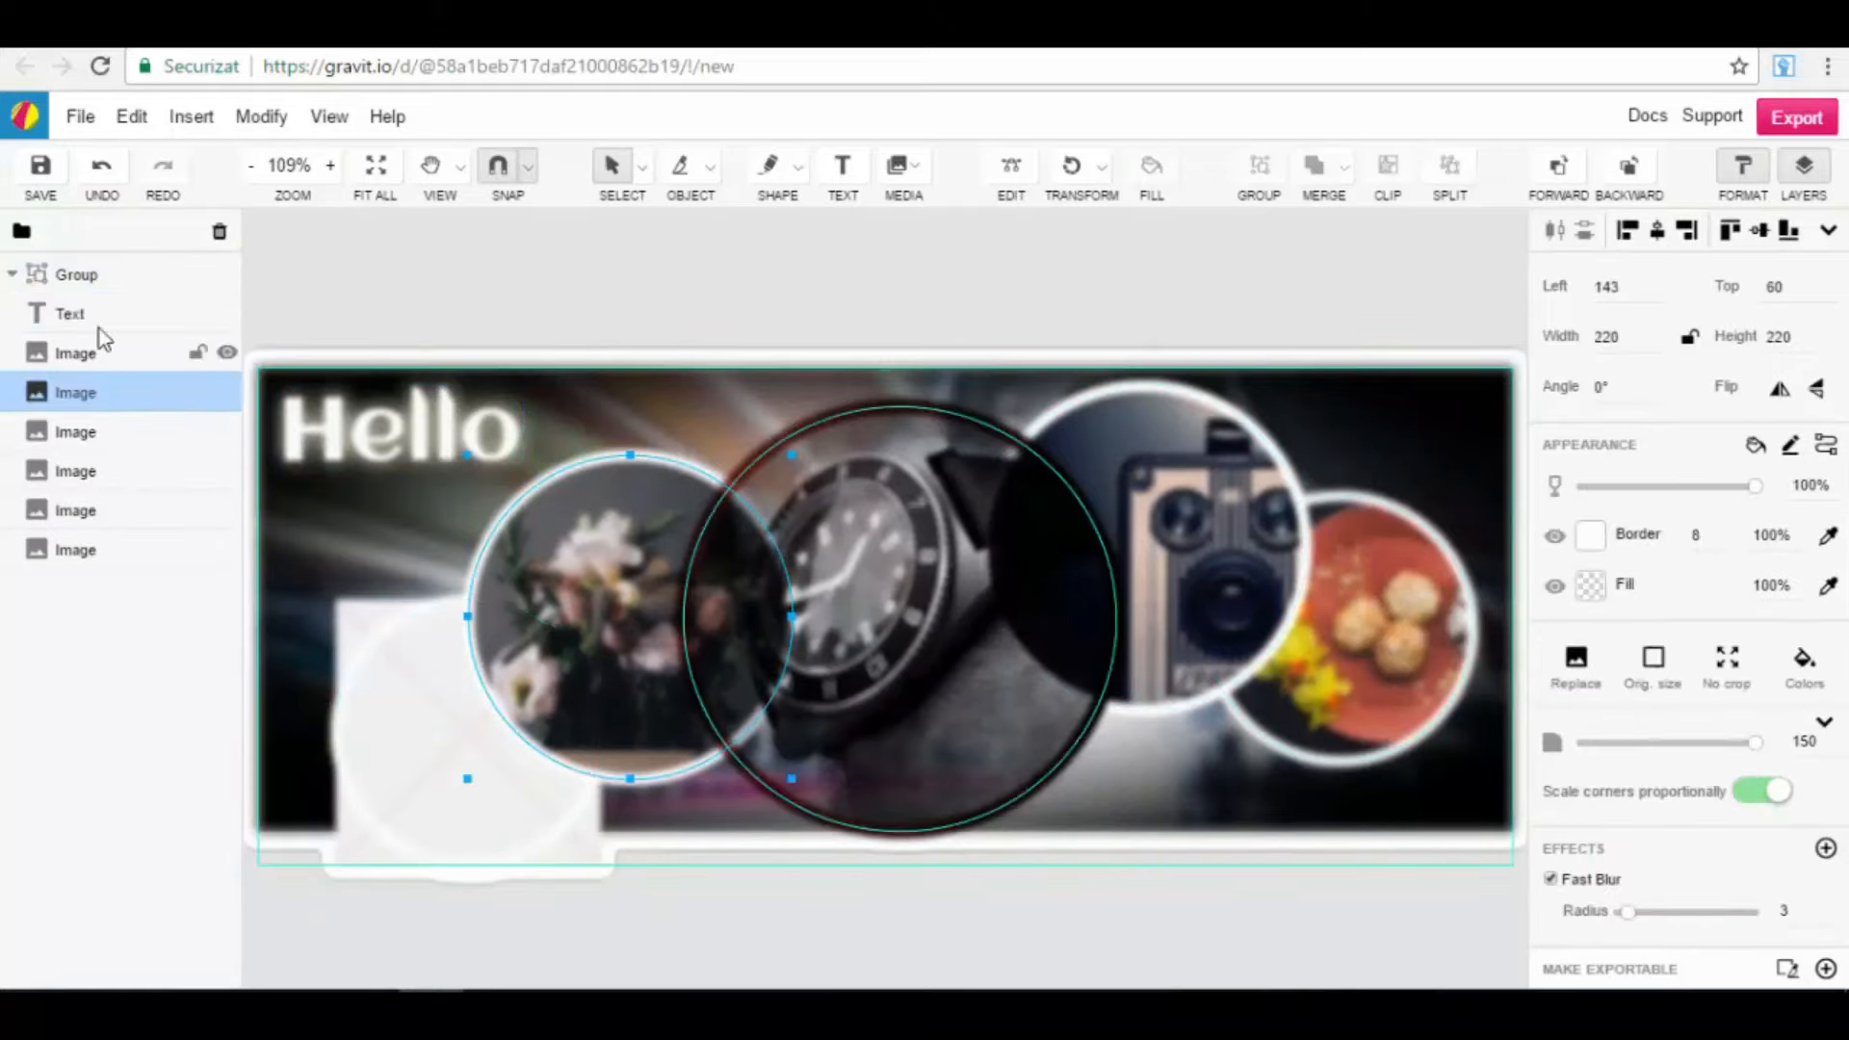
left_click(9, 275)
left_click(125, 277)
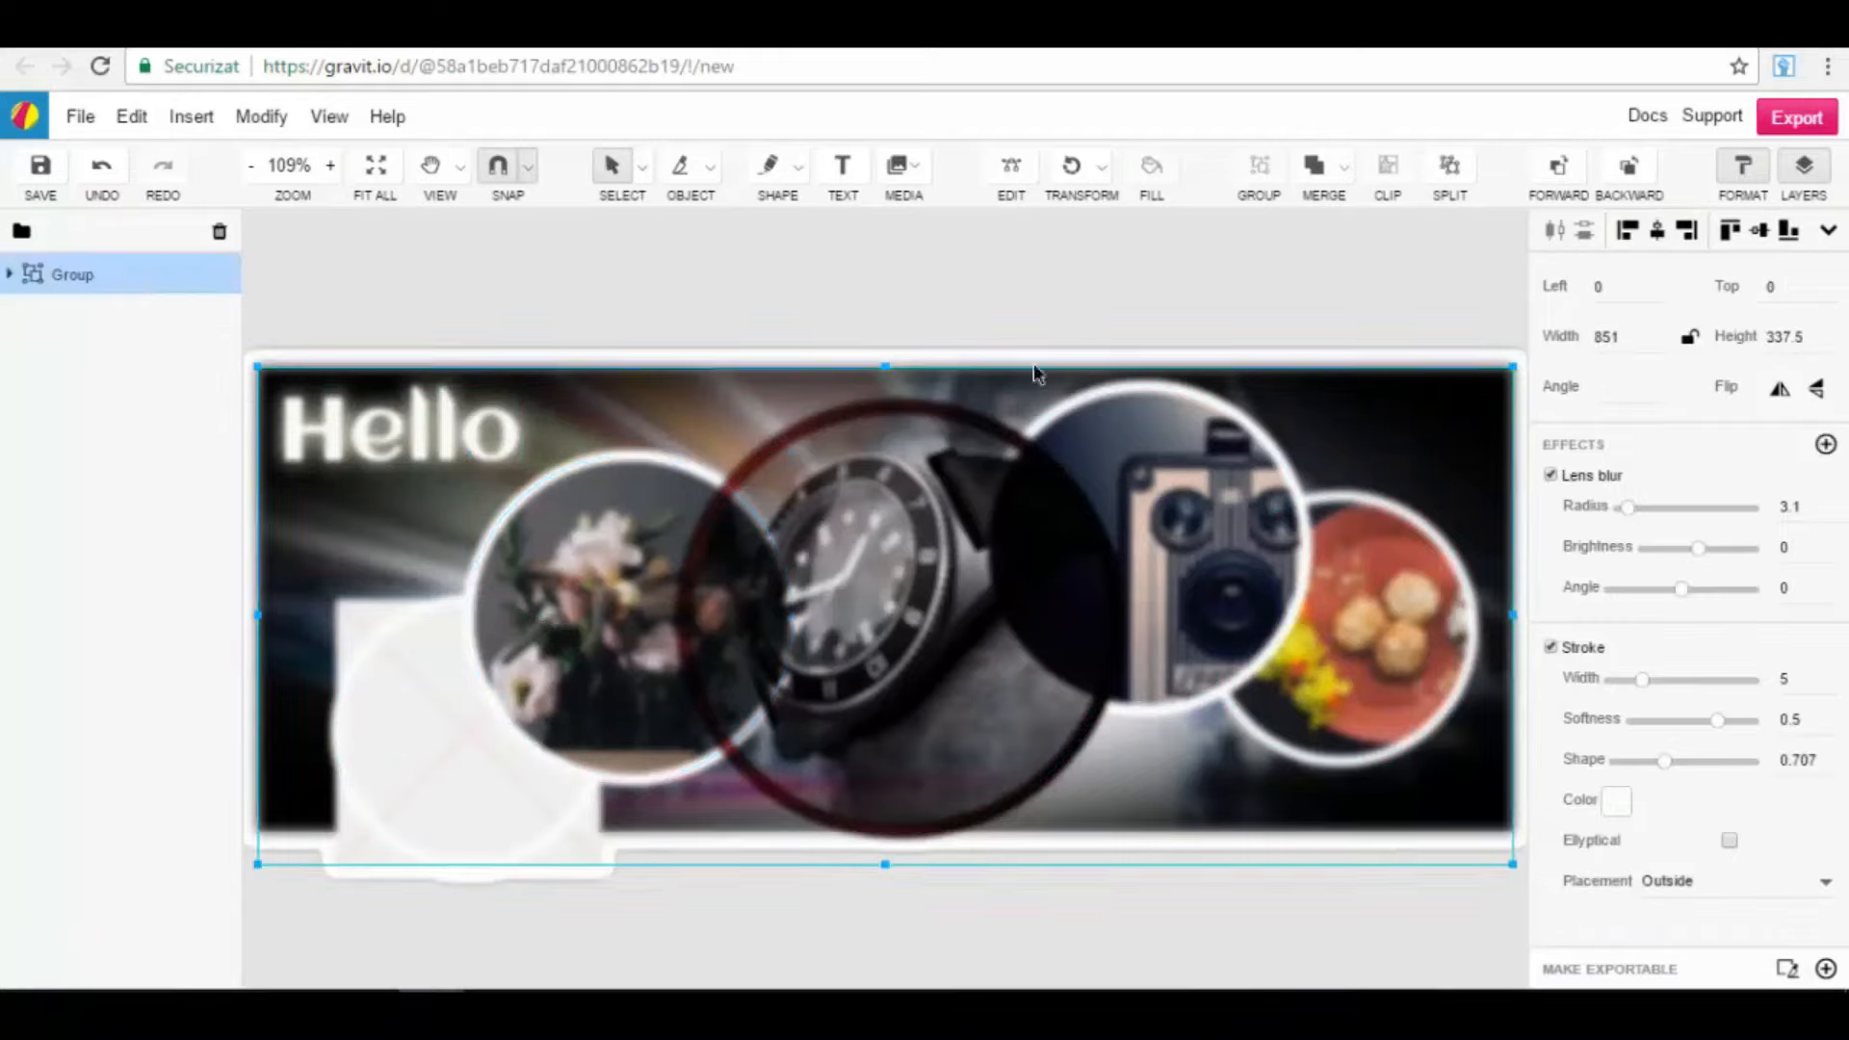
Step: Split the group back into its separate text and image layers and clear the selection
left_click_drag(1462, 307, 759, 882)
left_click(1462, 170)
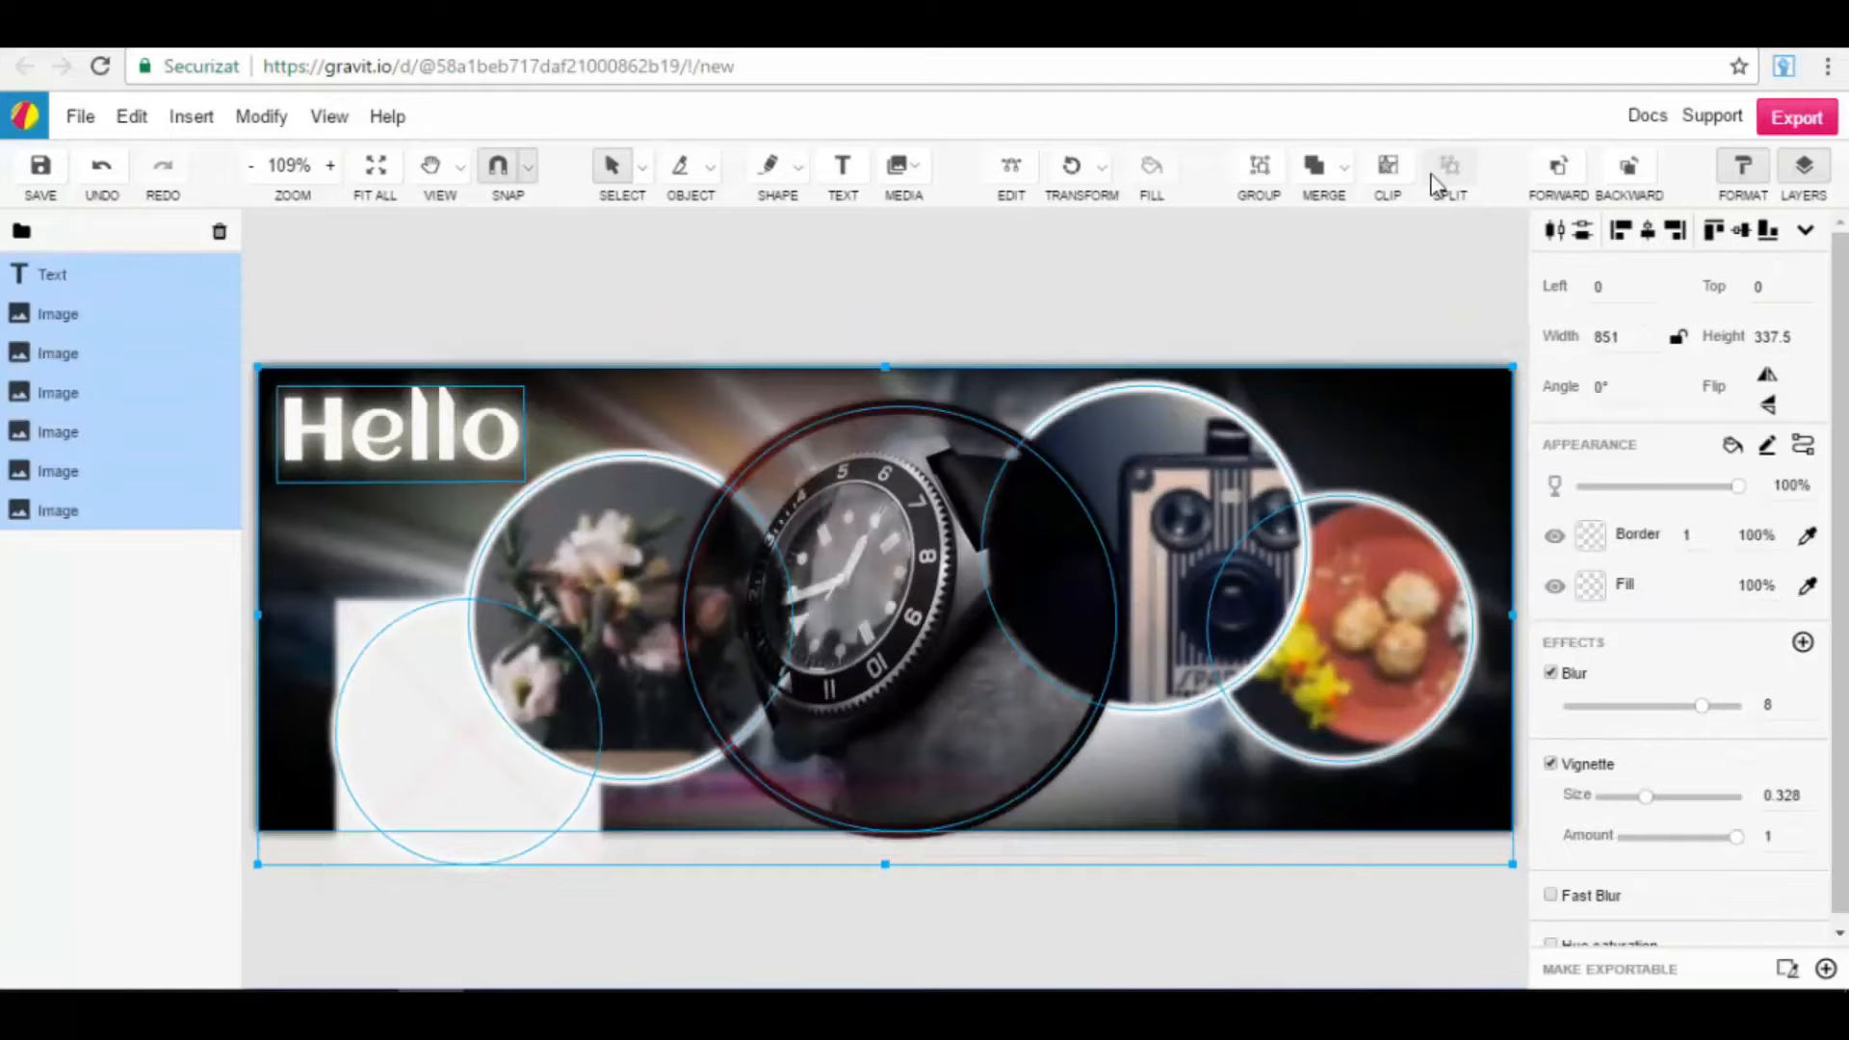
left_click(73, 712)
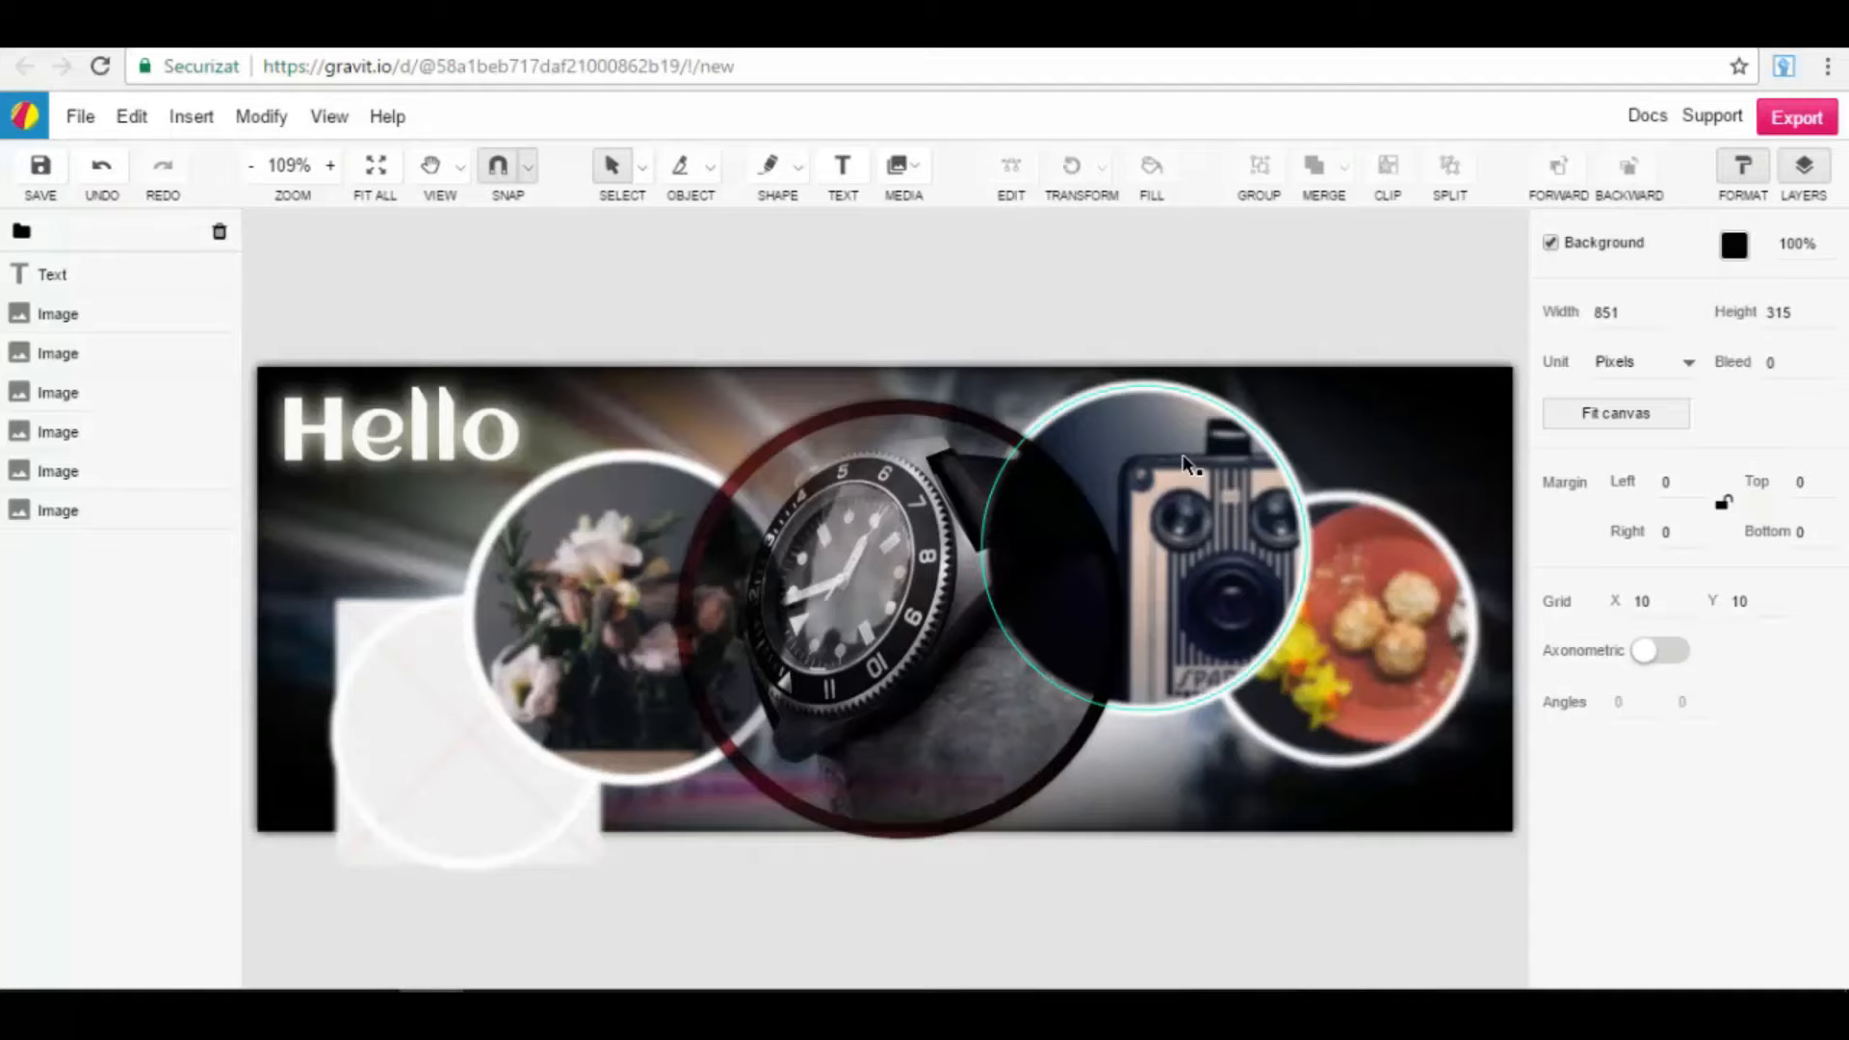
Step: Create a new blank design from the Facebook Cover preset
left_click(79, 117)
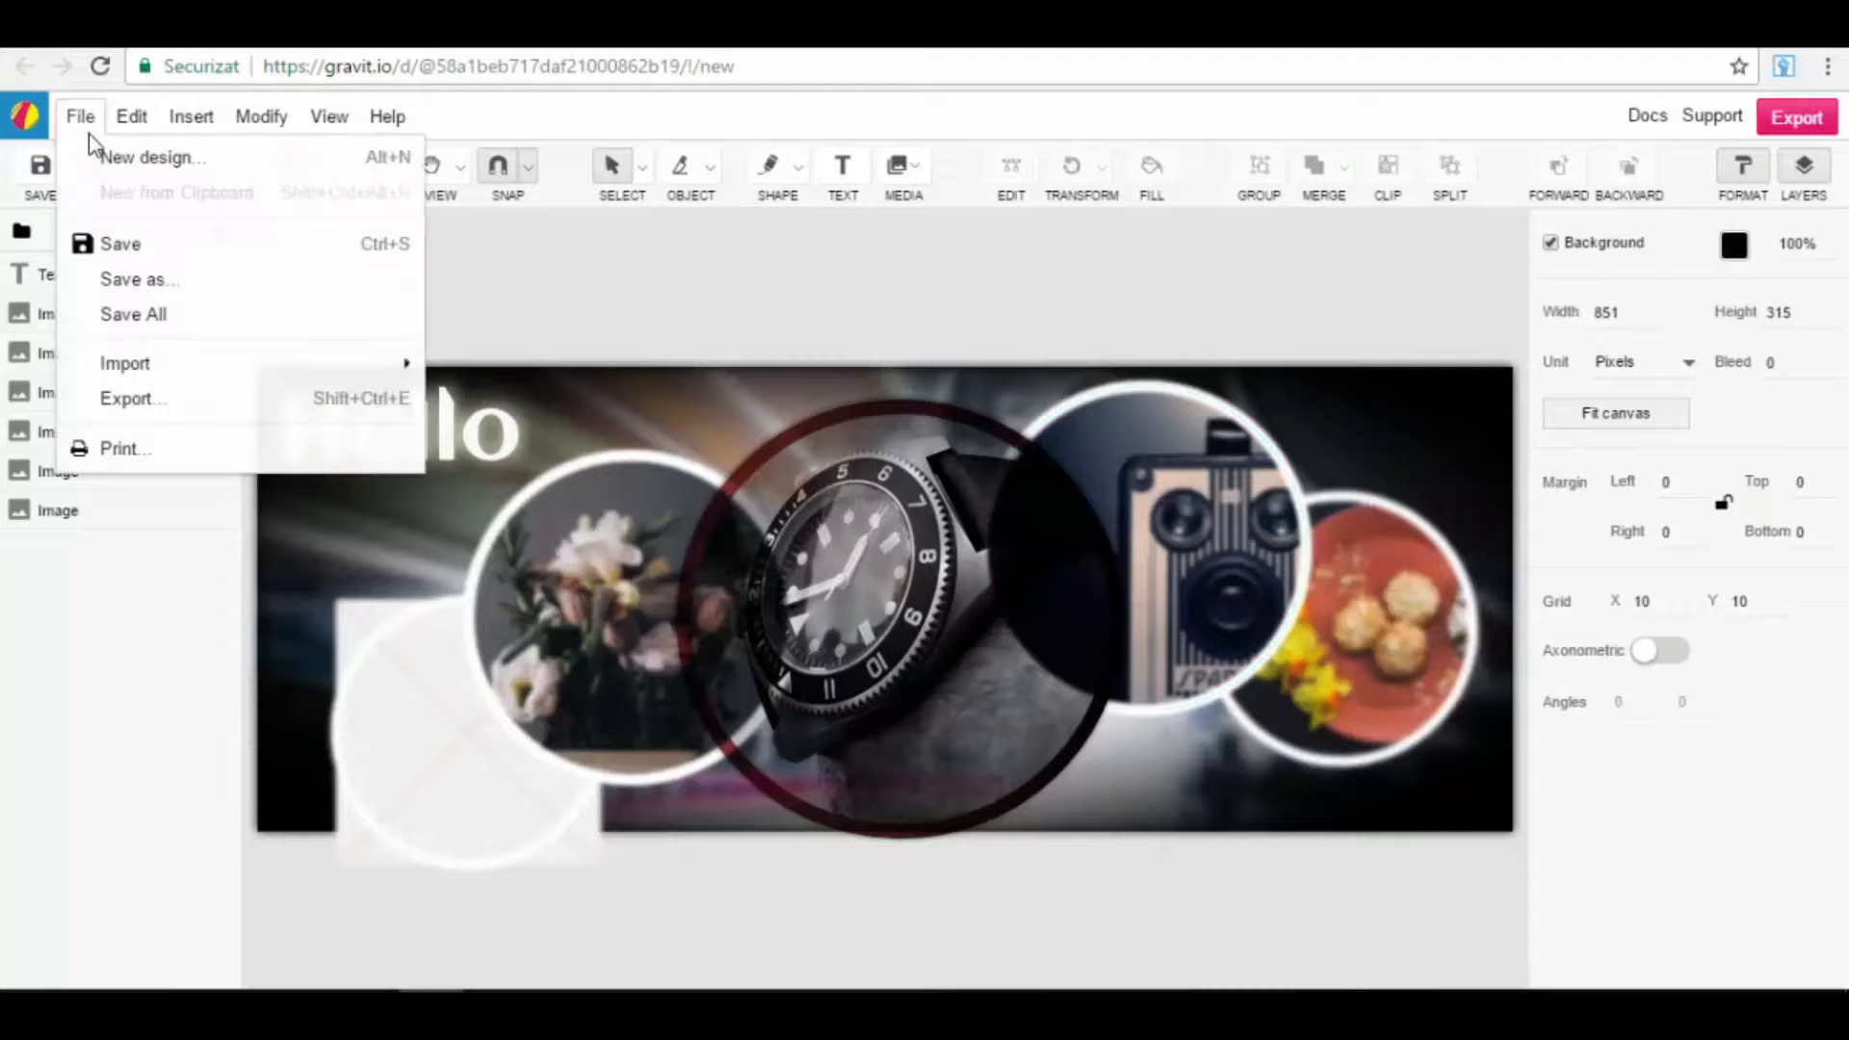
left_click(165, 162)
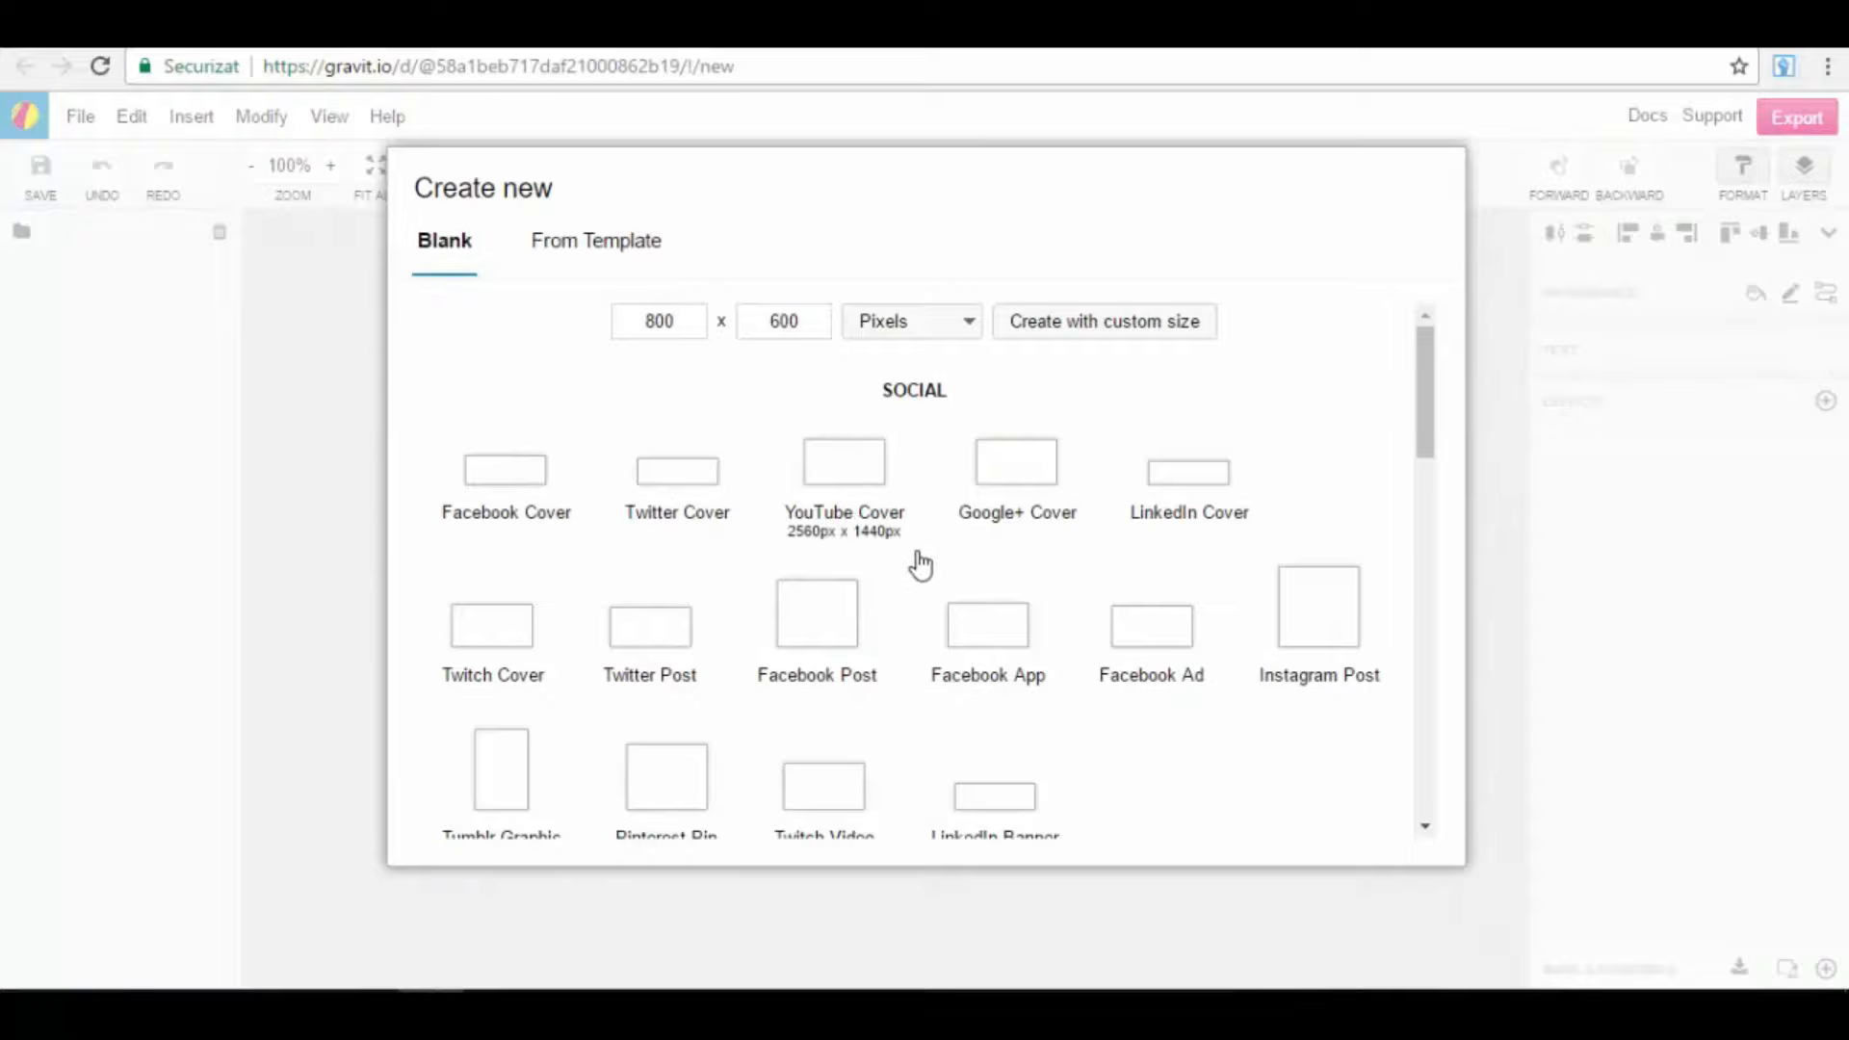
left_click(528, 488)
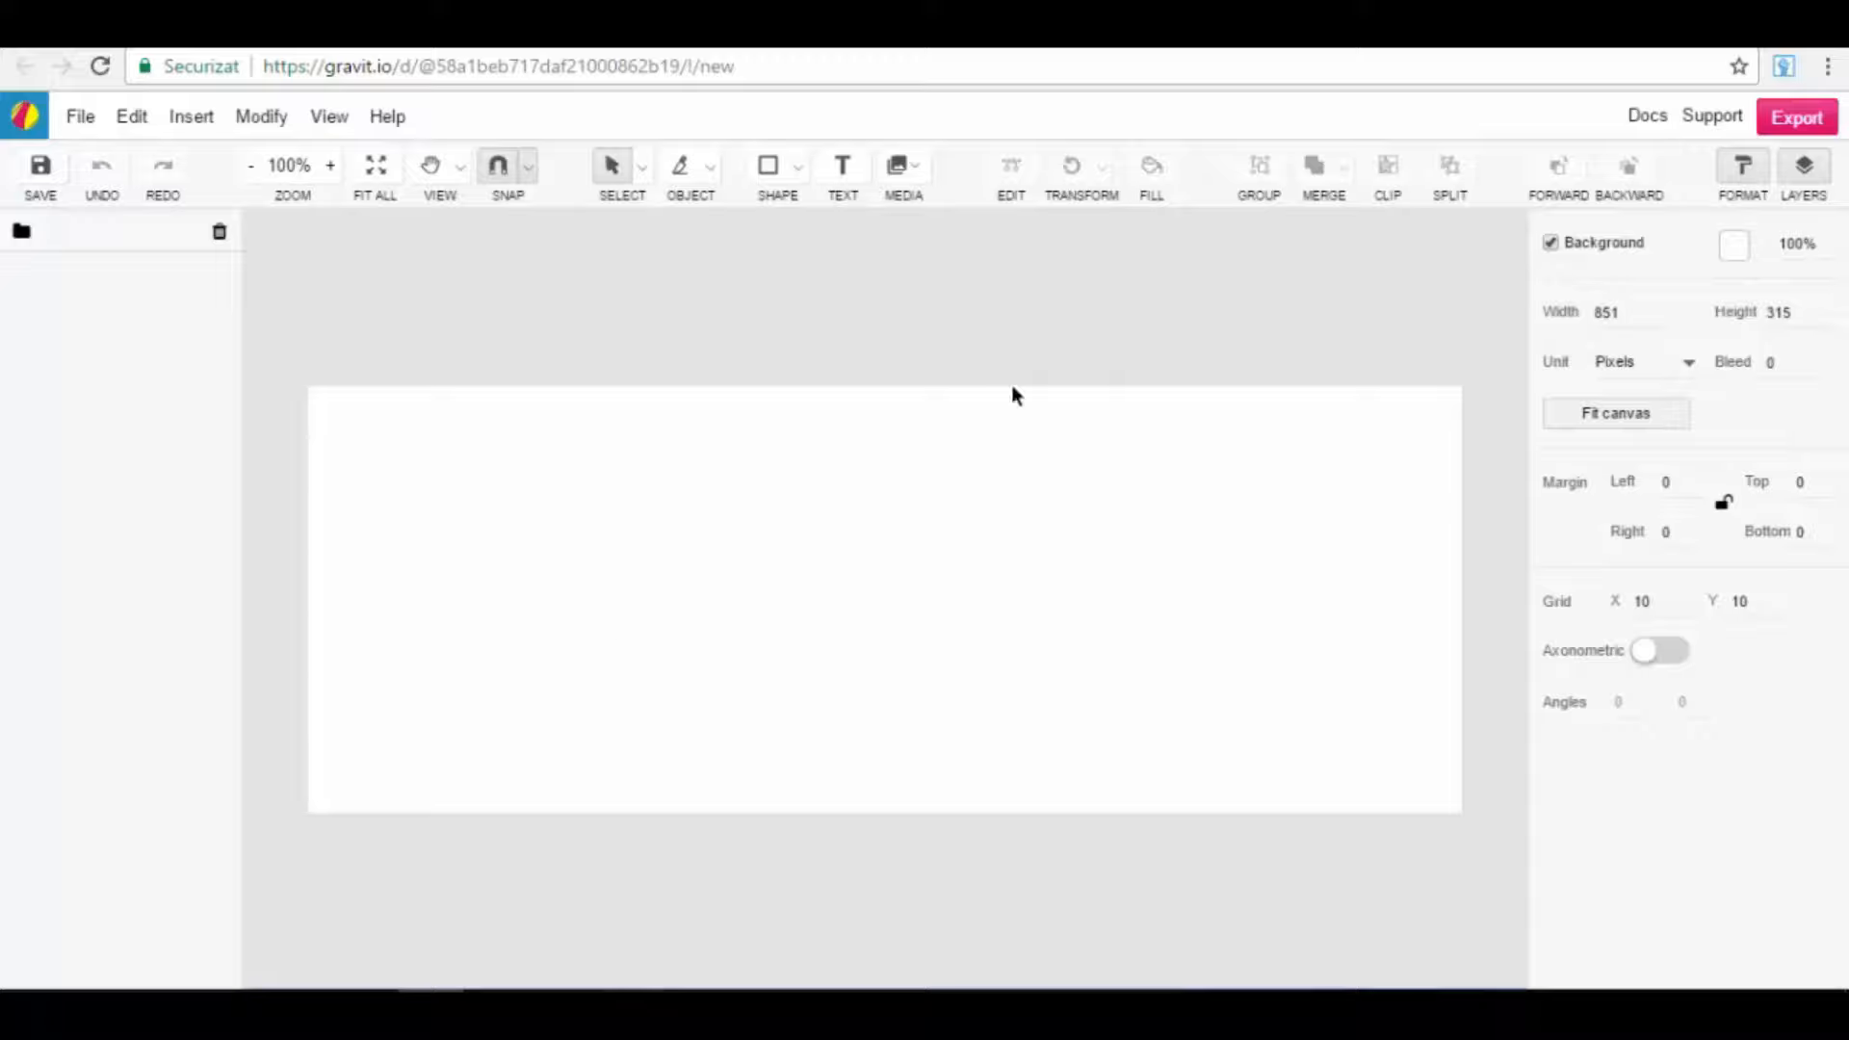